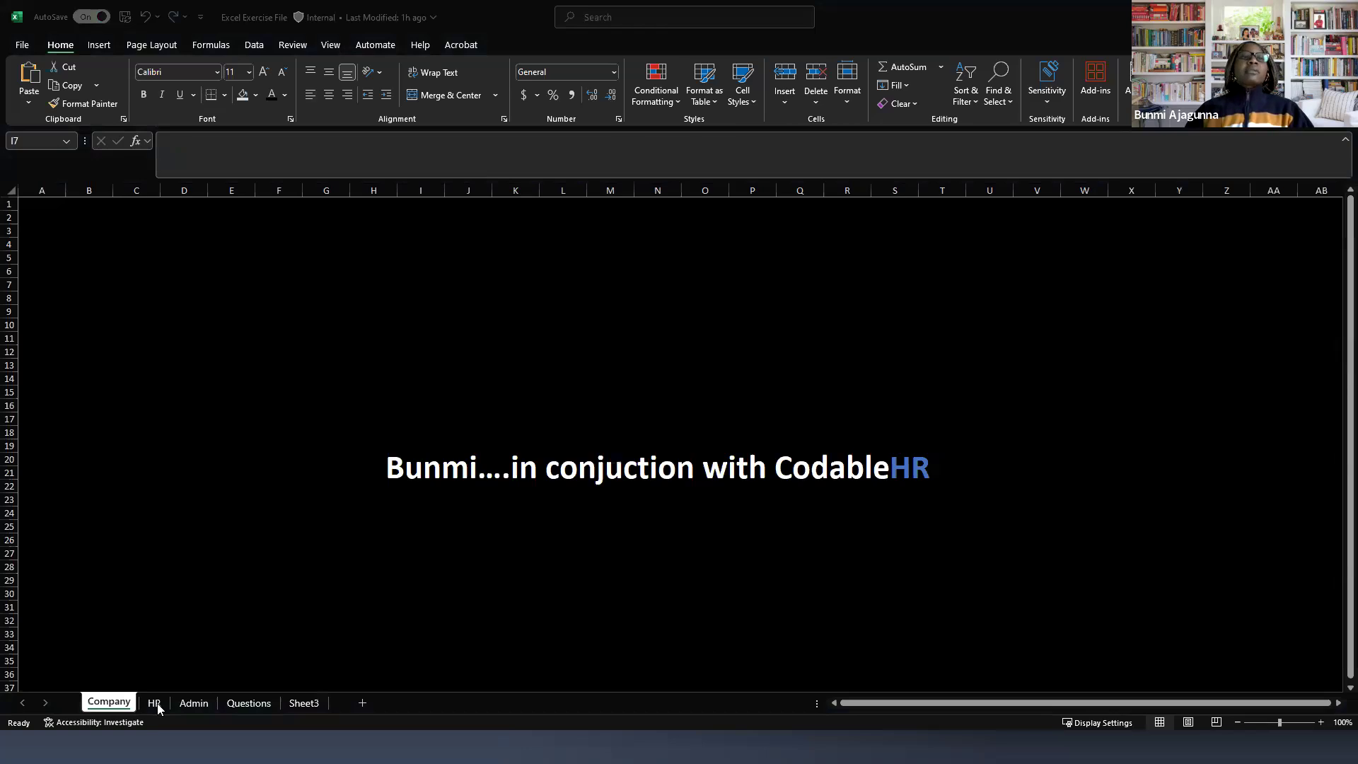
# Step: Look through the HR, Admin and Questions sheets, ending back on the HR sheet
pyautogui.click(160, 705)
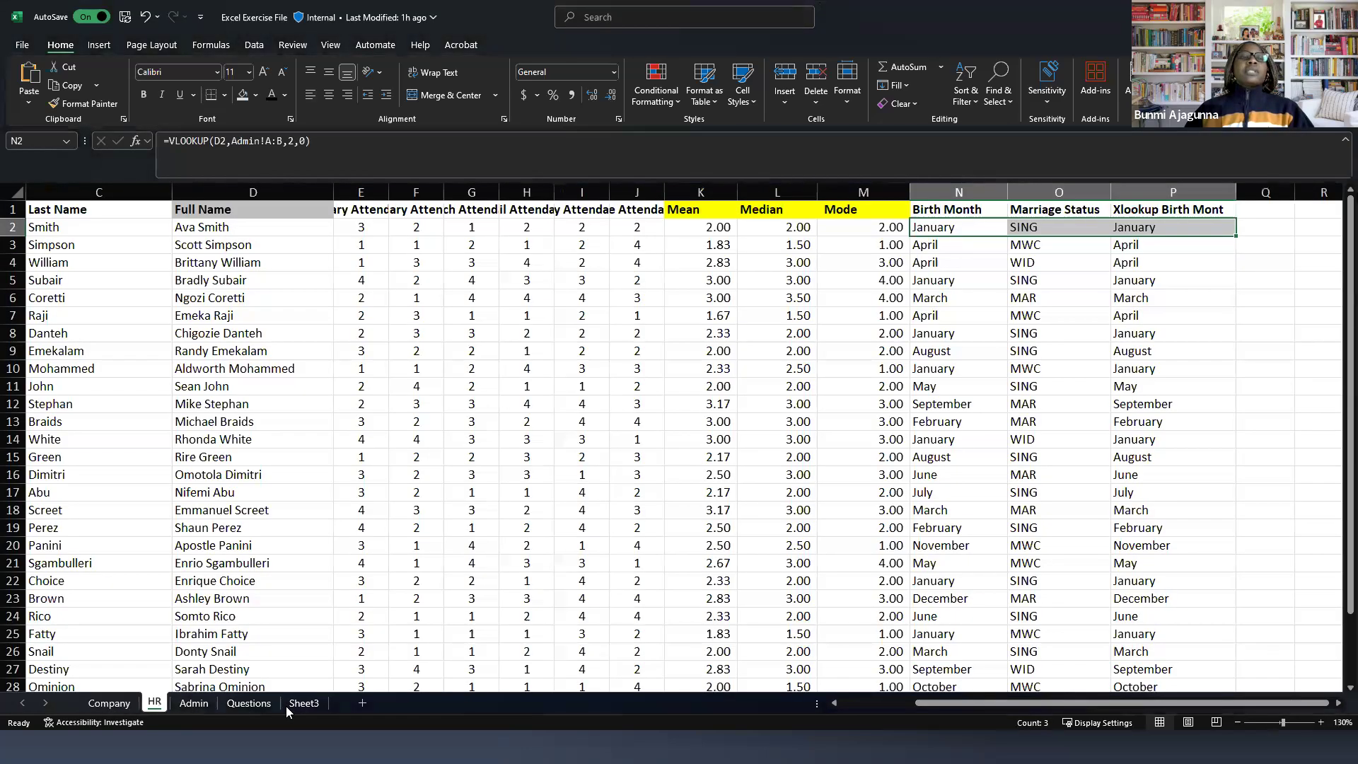
pyautogui.click(205, 705)
pyautogui.click(244, 706)
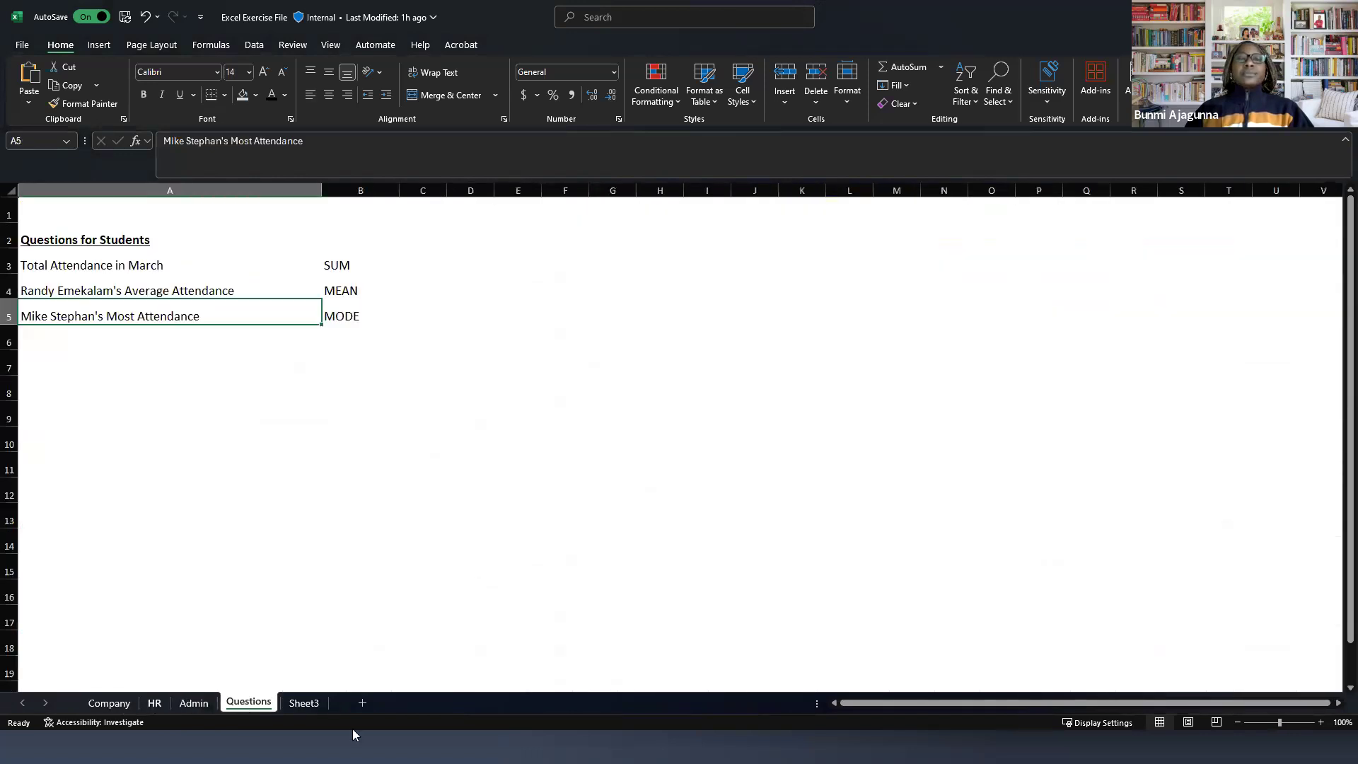
pyautogui.click(154, 702)
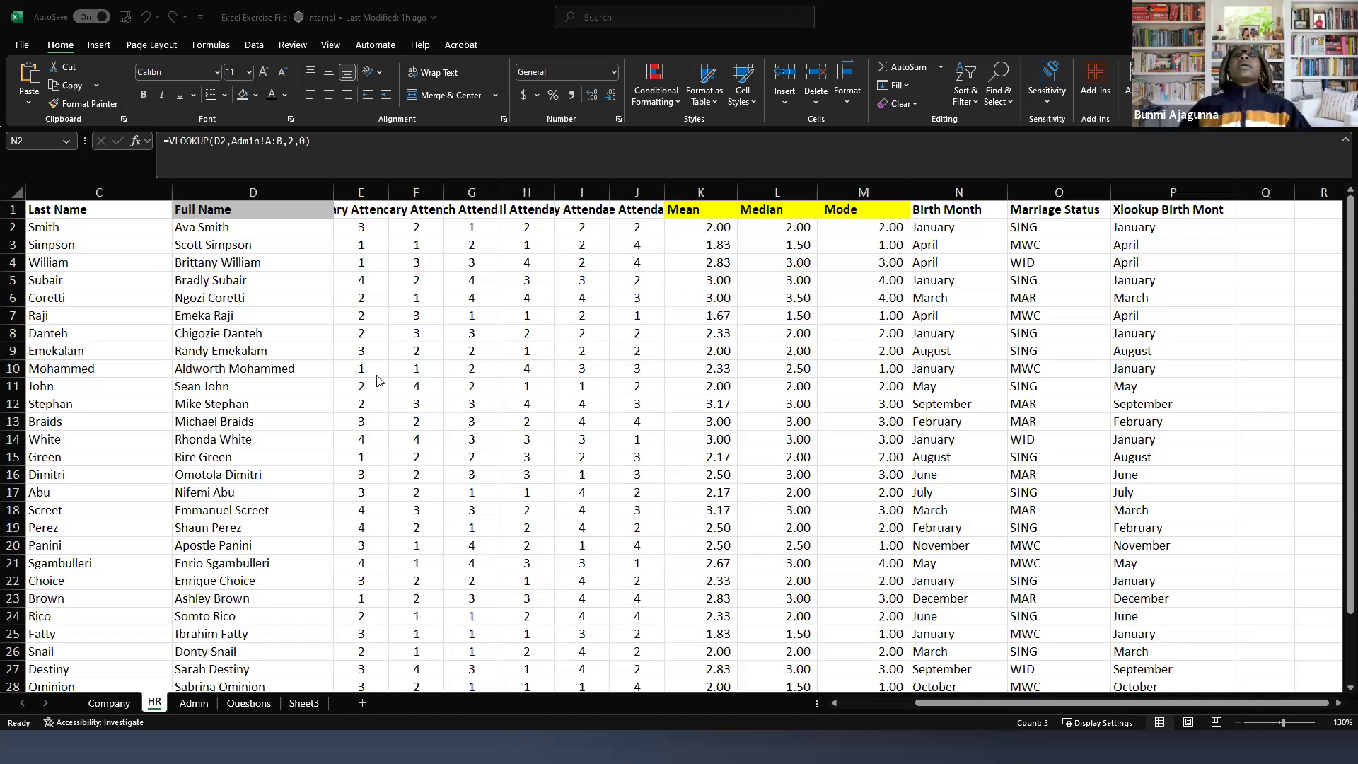
# Step: Shade the Mean, Median and Mode values in K2:M28 with a light grey fill
pyautogui.click(215, 670)
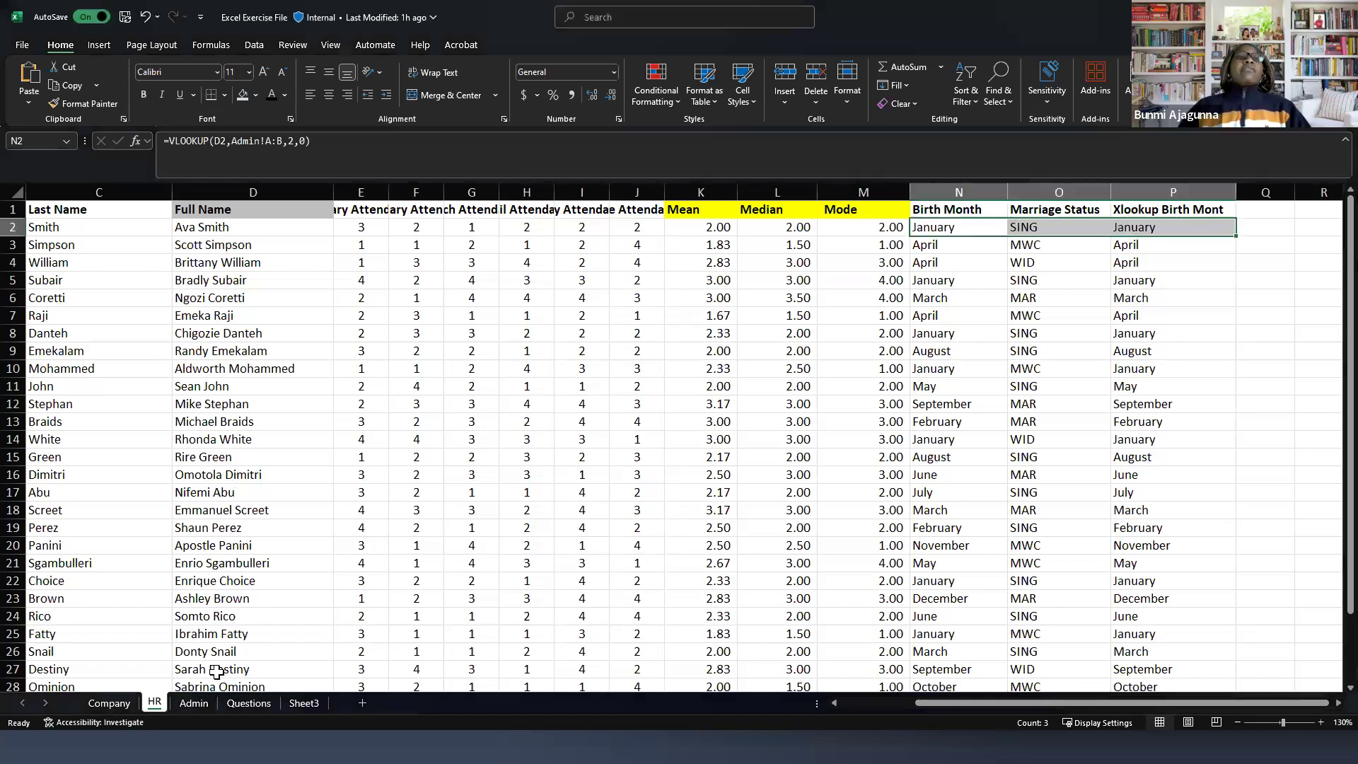
pyautogui.click(226, 543)
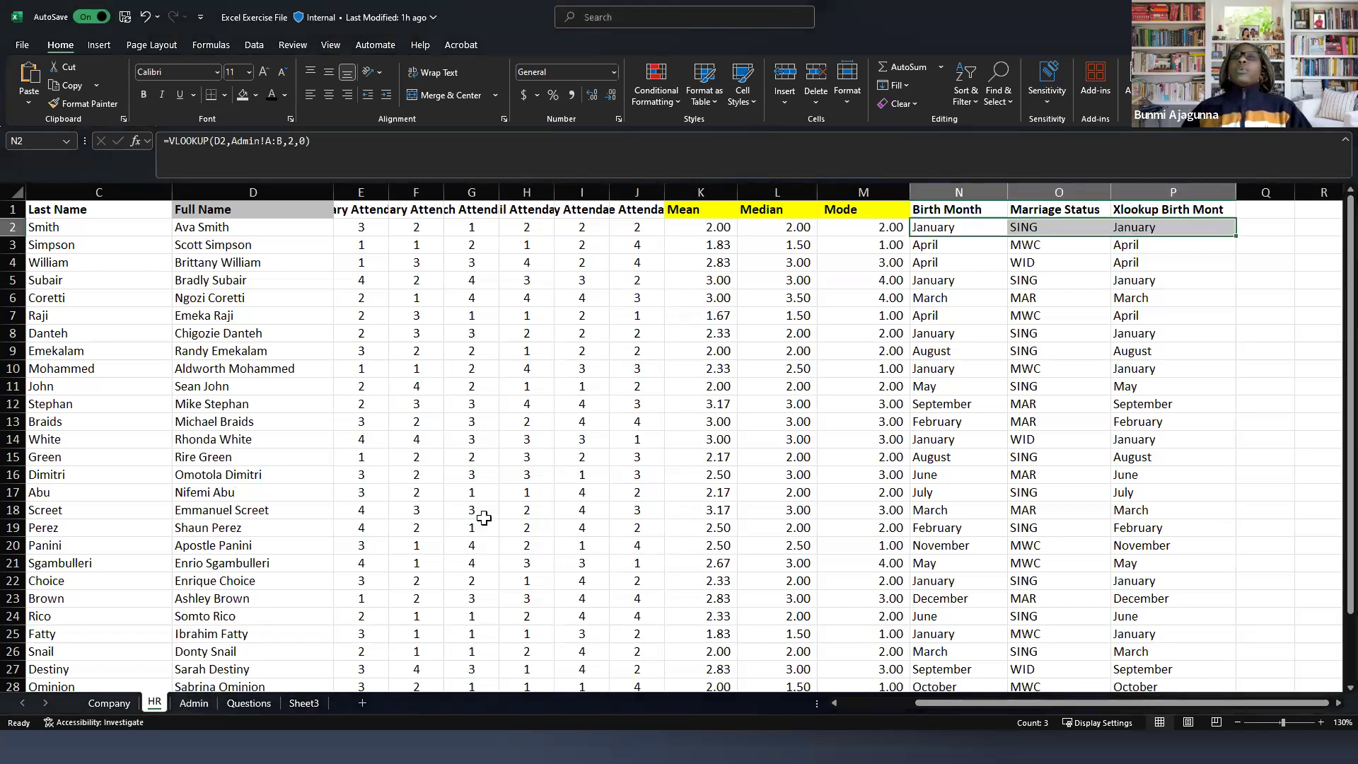
pyautogui.moveTo(728, 227); pyautogui.dragTo(838, 479)
pyautogui.moveTo(854, 635); pyautogui.dragTo(860, 682)
pyautogui.hotkey('alt', 'Tab')
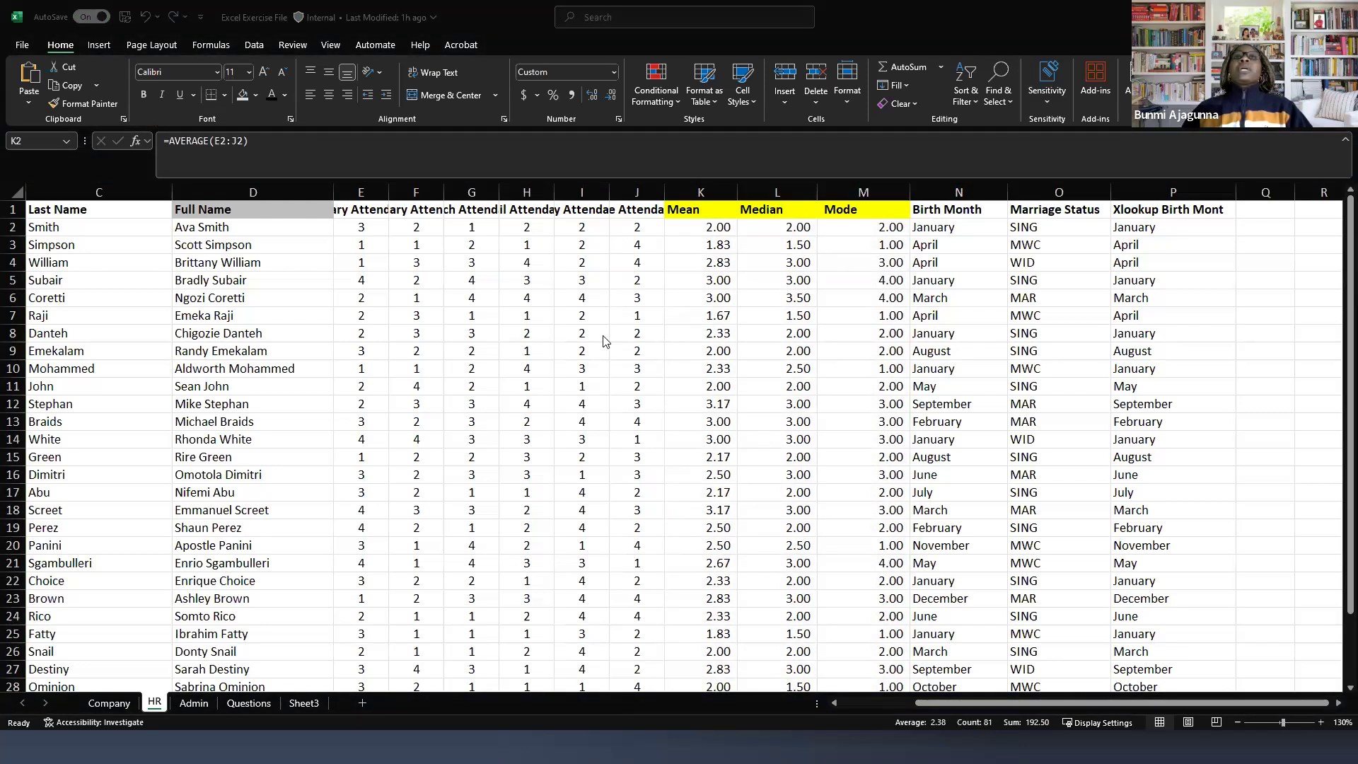
pyautogui.hotkey('alt', 'Tab')
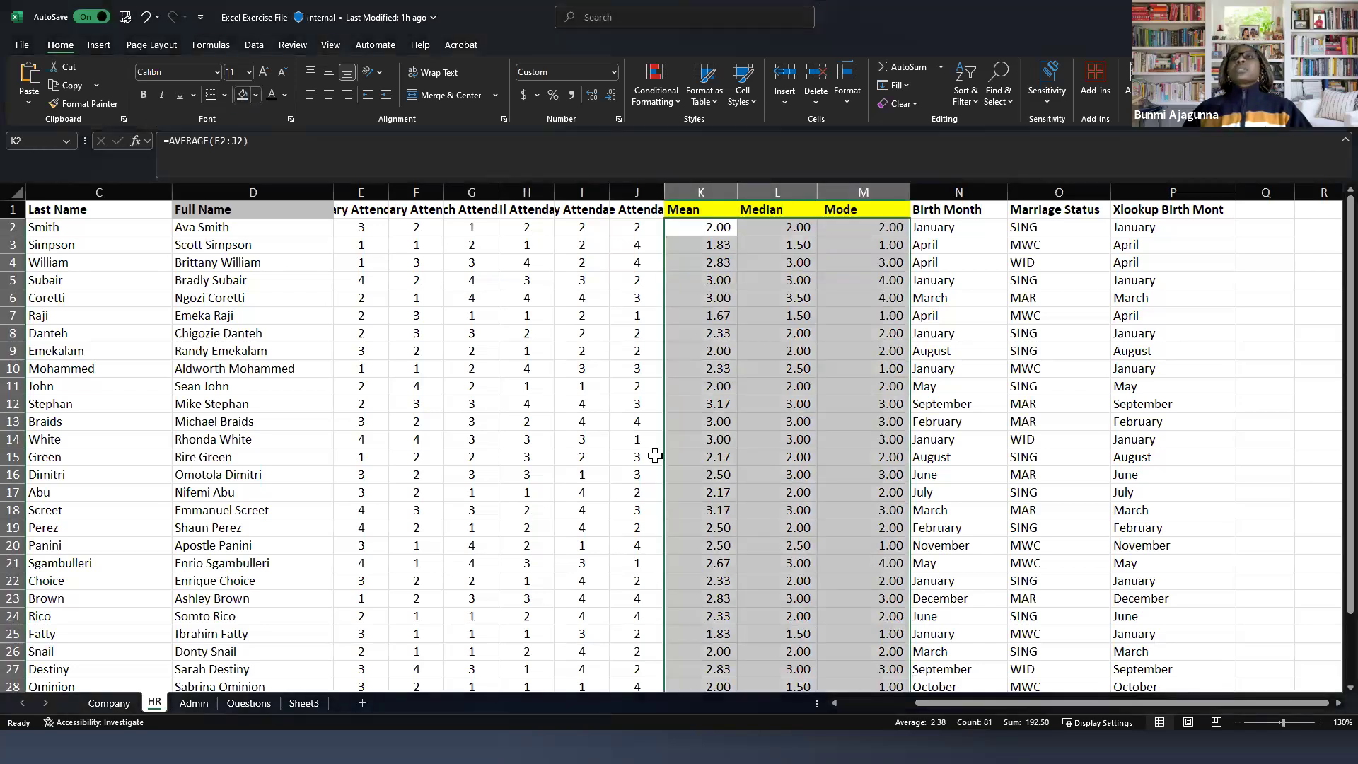
pyautogui.moveTo(958, 706); pyautogui.dragTo(860, 698)
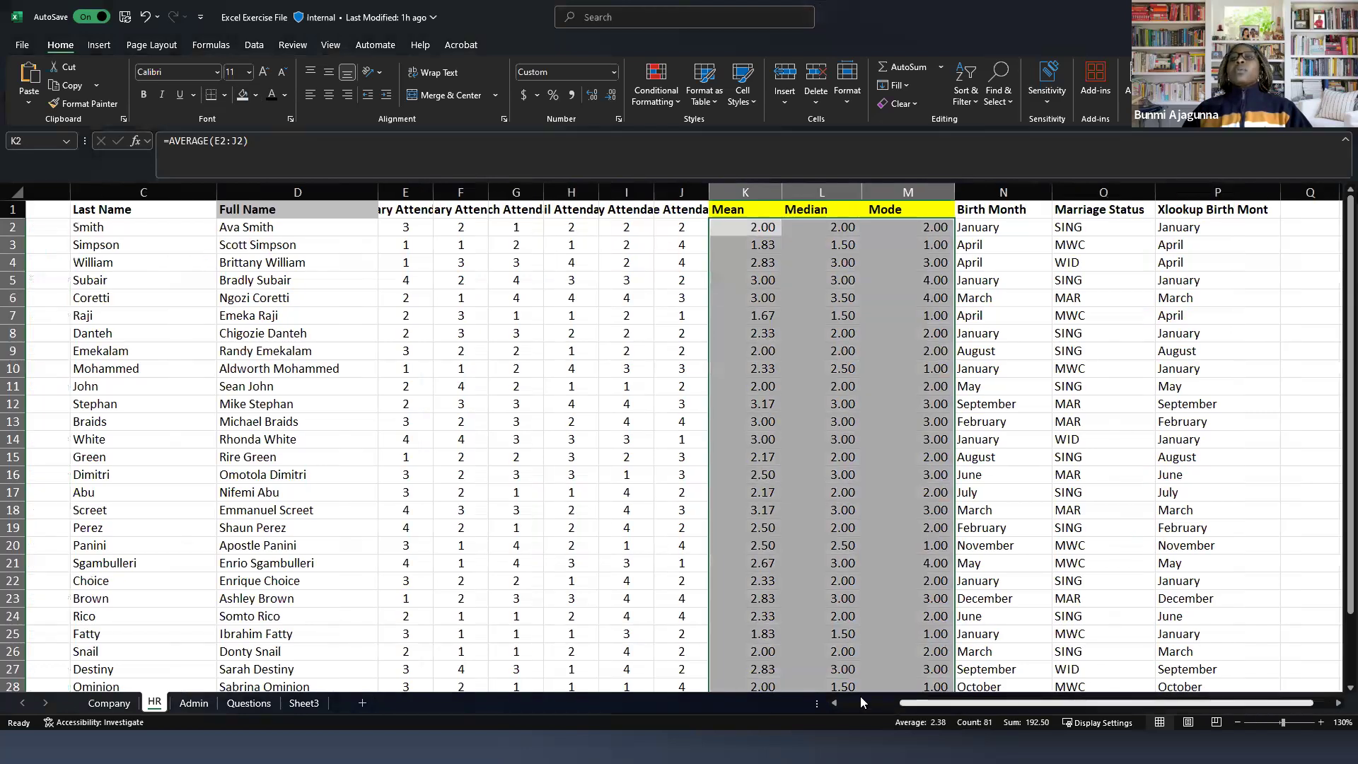
# Step: Shade the Full Name values in D2:D29 with the same light grey fill
pyautogui.moveTo(452, 245); pyautogui.dragTo(478, 634)
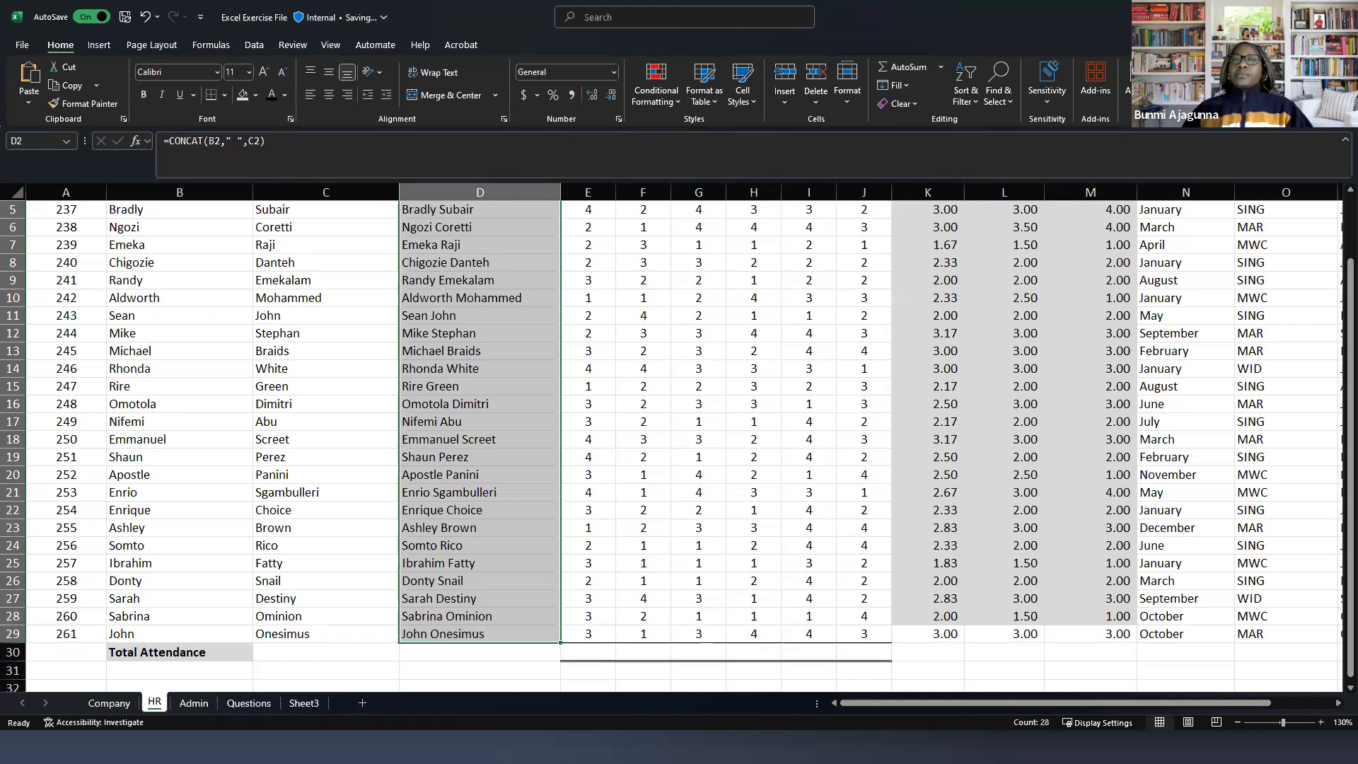
pyautogui.click(455, 351)
pyautogui.scroll(2, 453, 343)
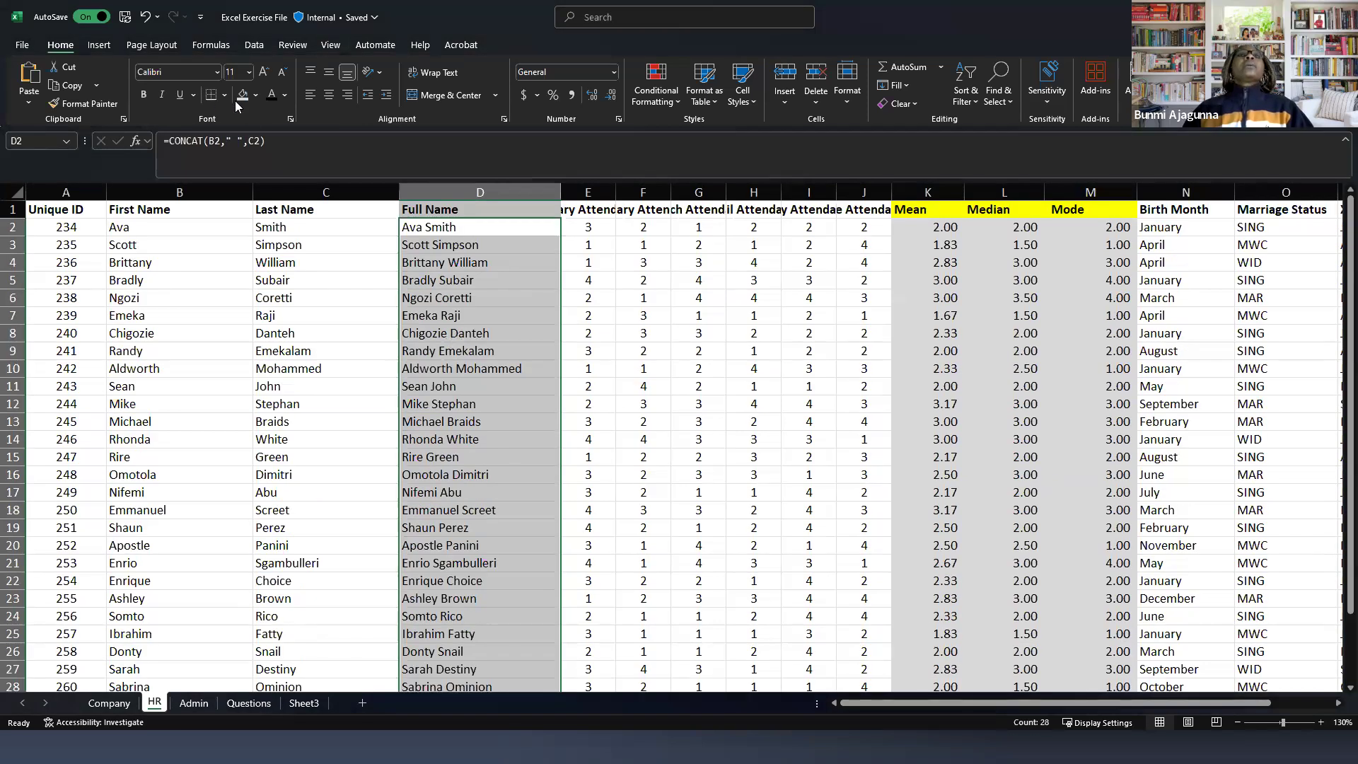
pyautogui.click(386, 280)
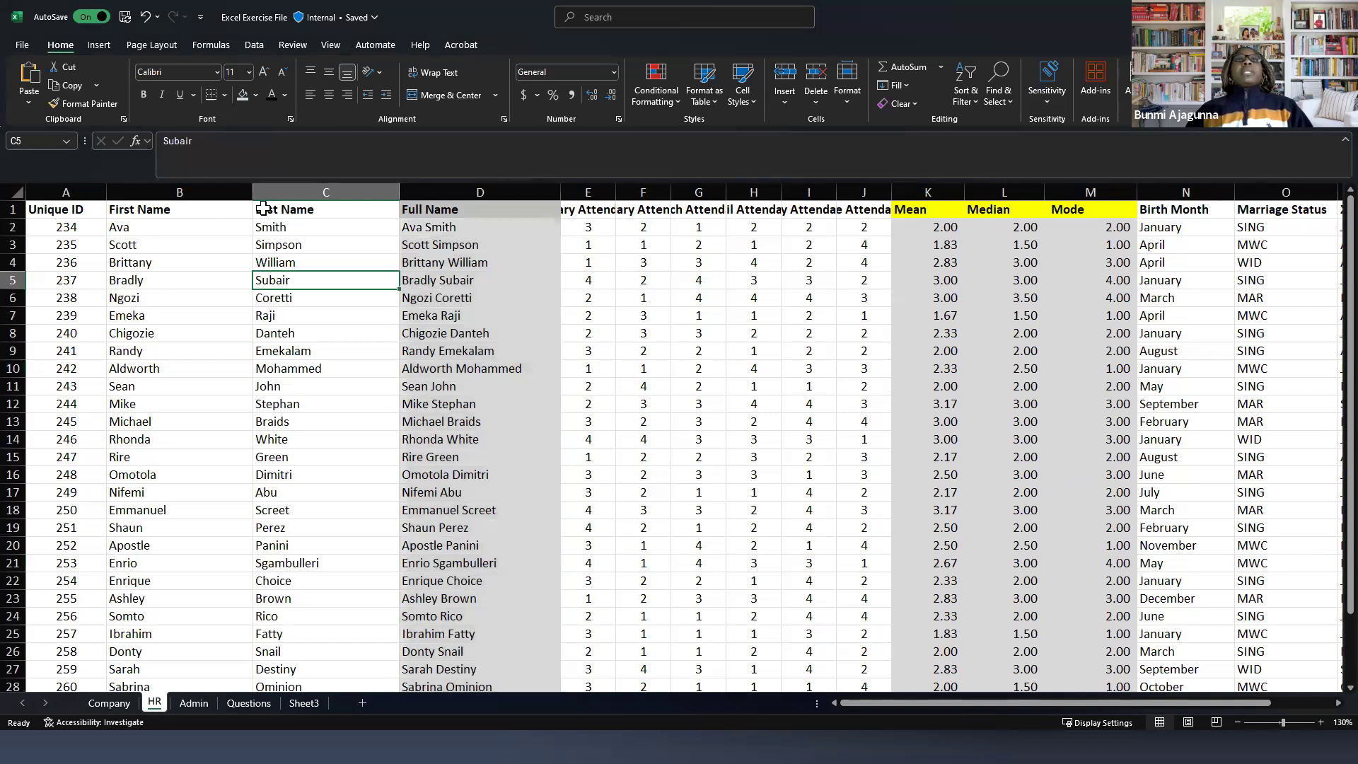
# Step: Examine the First Name, Last Name and Full Name columns and how the formula in D2 draws on B2 and C2
pyautogui.click(205, 210)
pyautogui.click(386, 212)
pyautogui.click(424, 211)
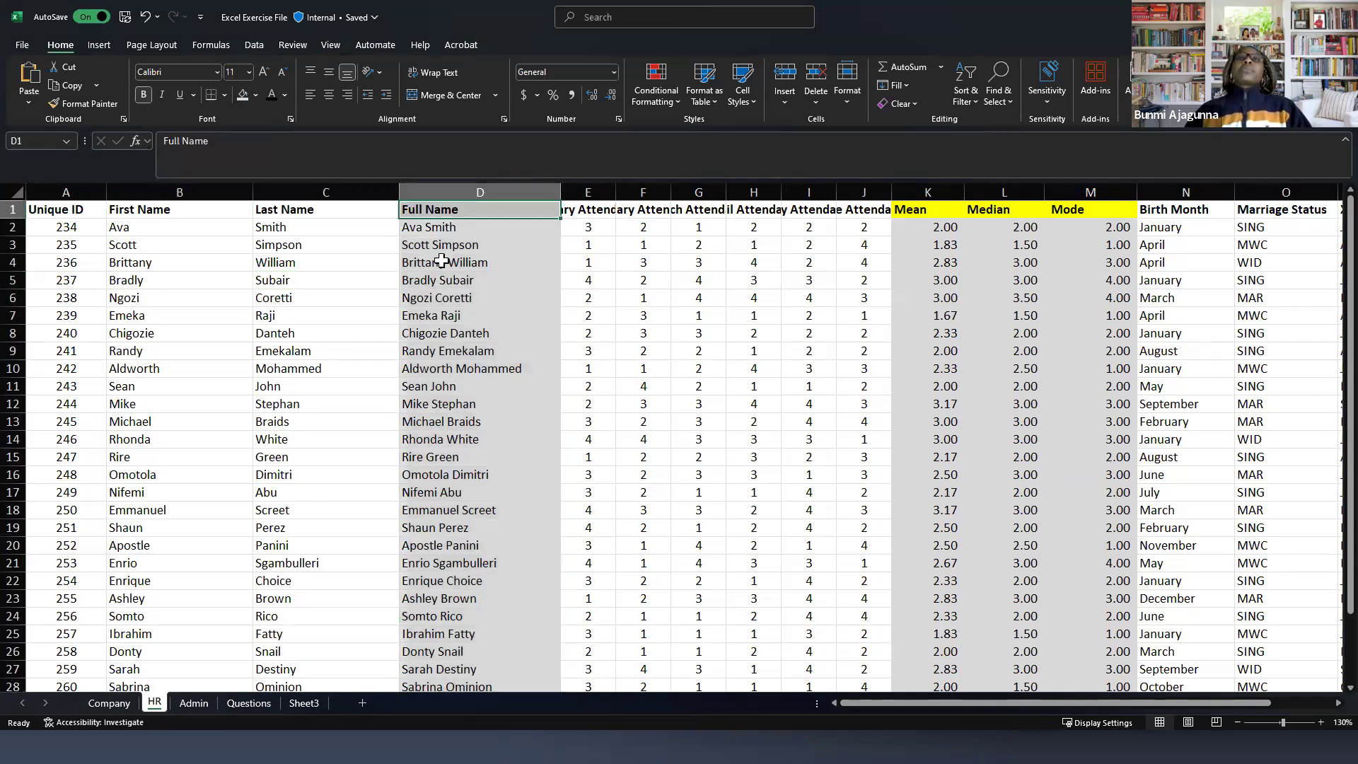
pyautogui.moveTo(440, 227); pyautogui.dragTo(440, 684)
pyautogui.click(443, 474)
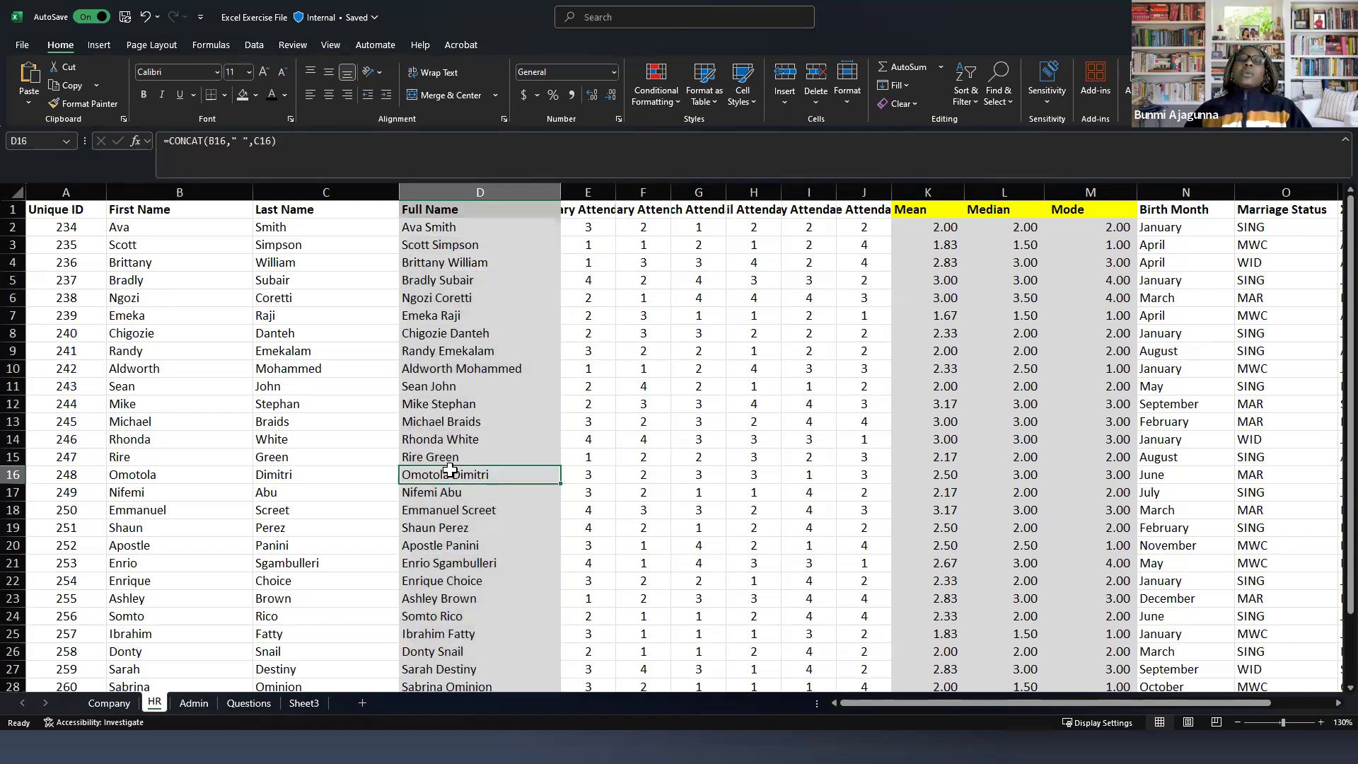
pyautogui.click(461, 227)
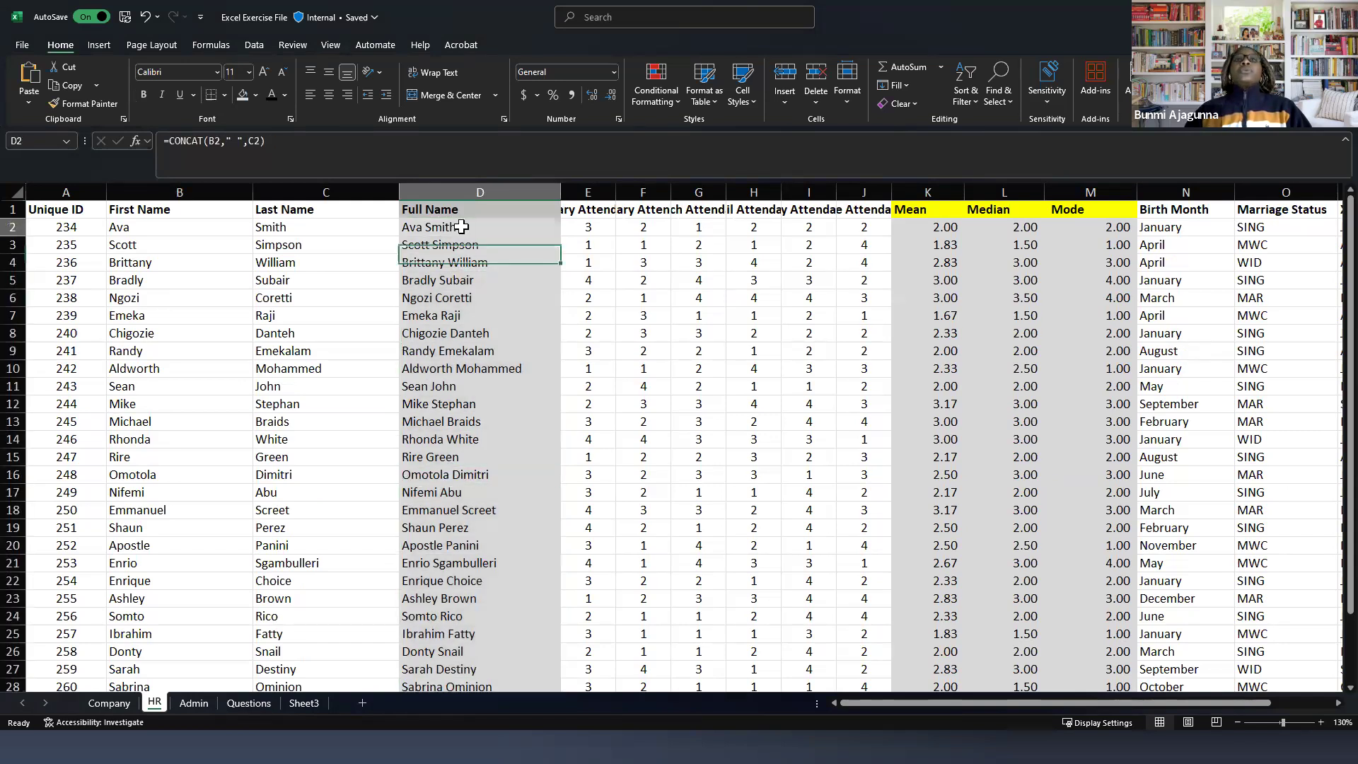
pyautogui.click(155, 228)
pyautogui.click(287, 228)
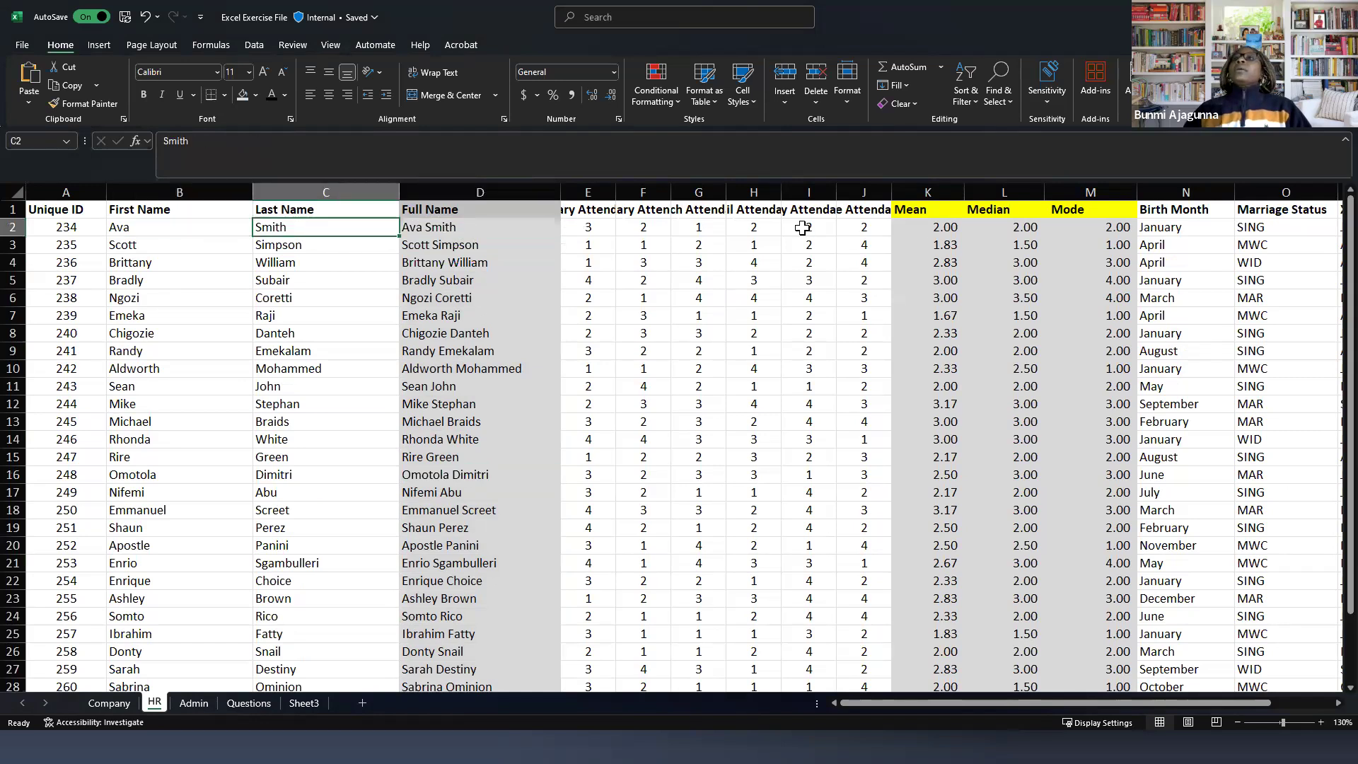
# Step: Inspect the Mean formula in K2 and compare the Full Name formula in D2 with the last name in C2
pyautogui.moveTo(926, 193); pyautogui.dragTo(1076, 189)
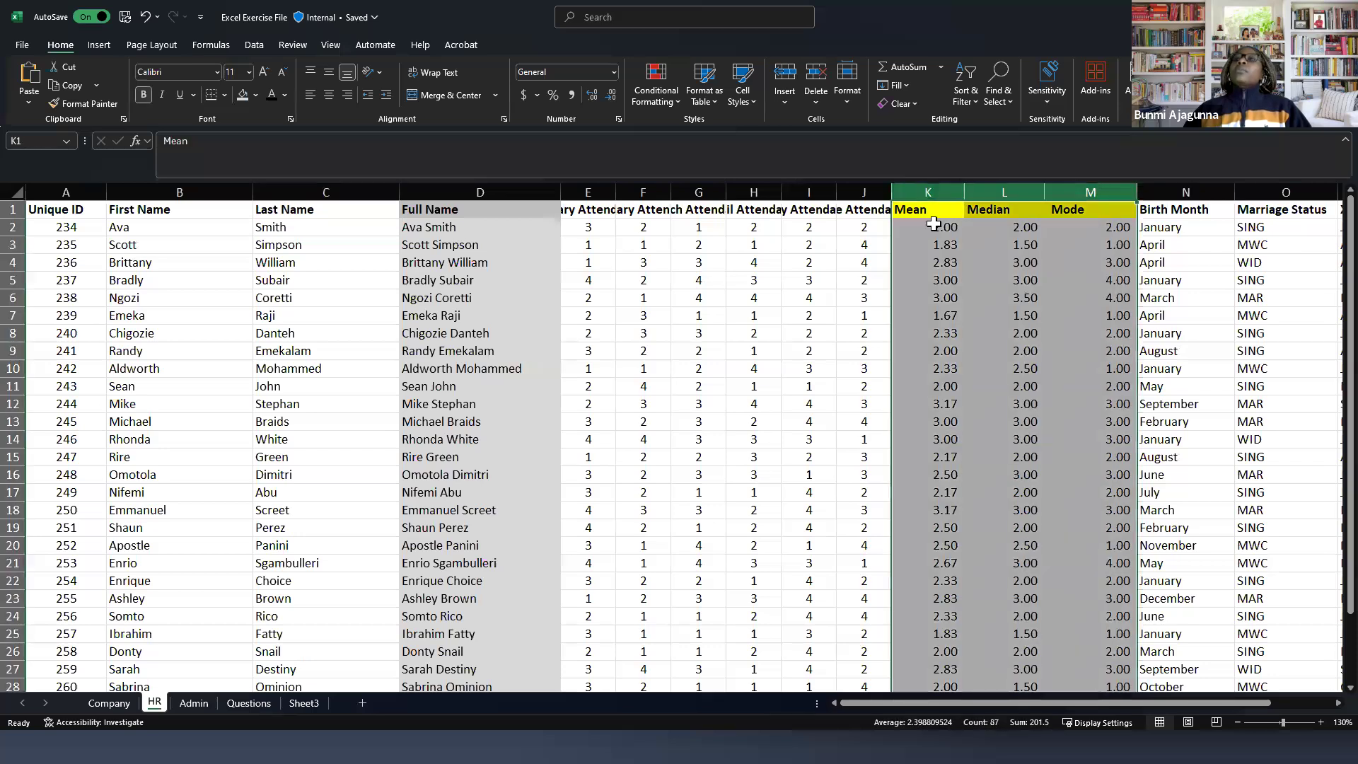
pyautogui.click(927, 228)
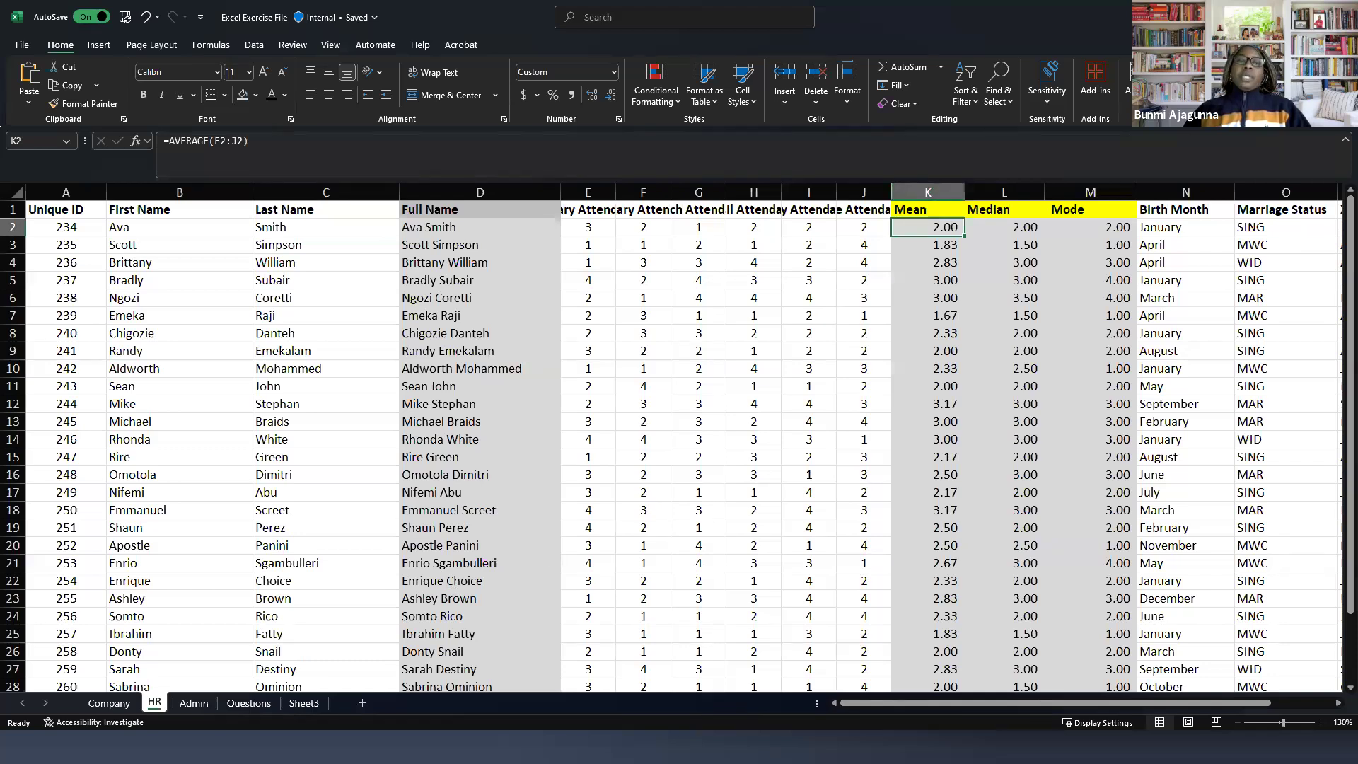
pyautogui.click(460, 225)
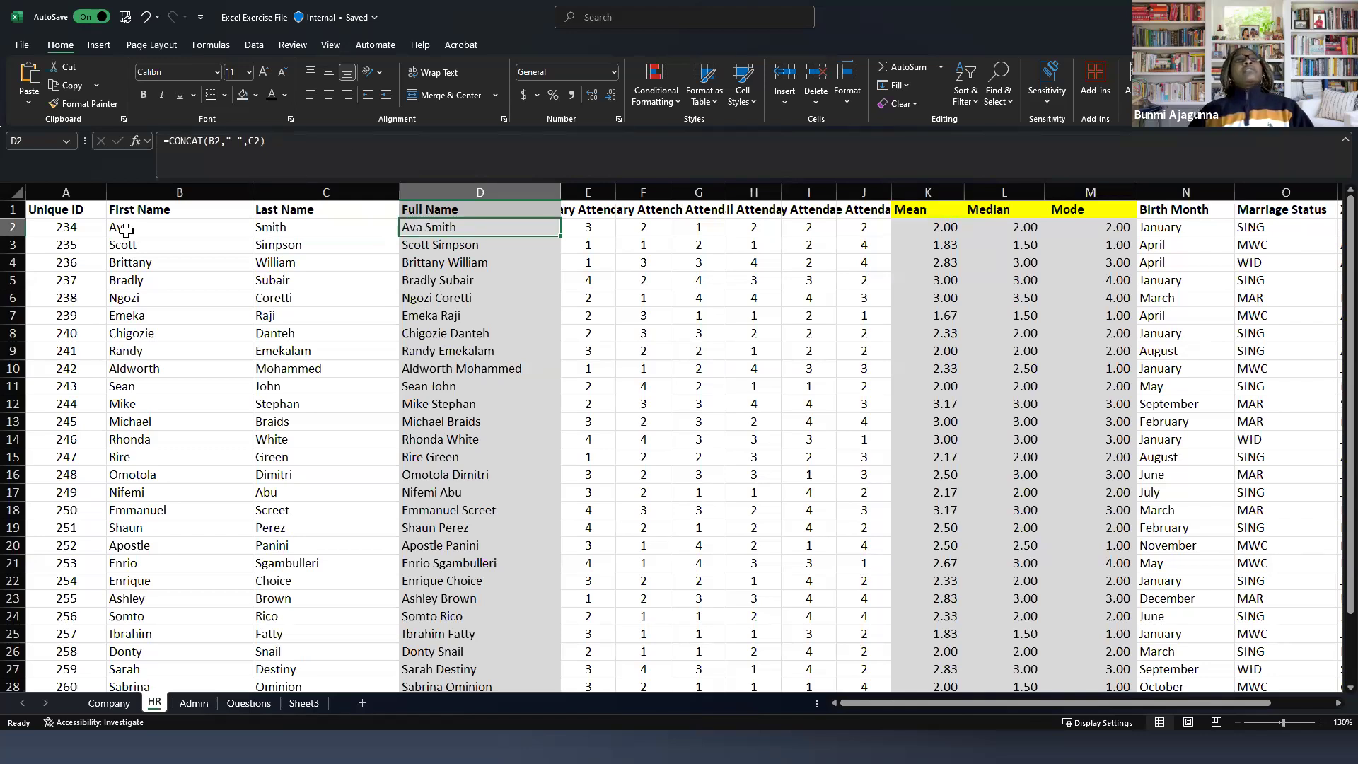
pyautogui.click(251, 226)
pyautogui.click(272, 226)
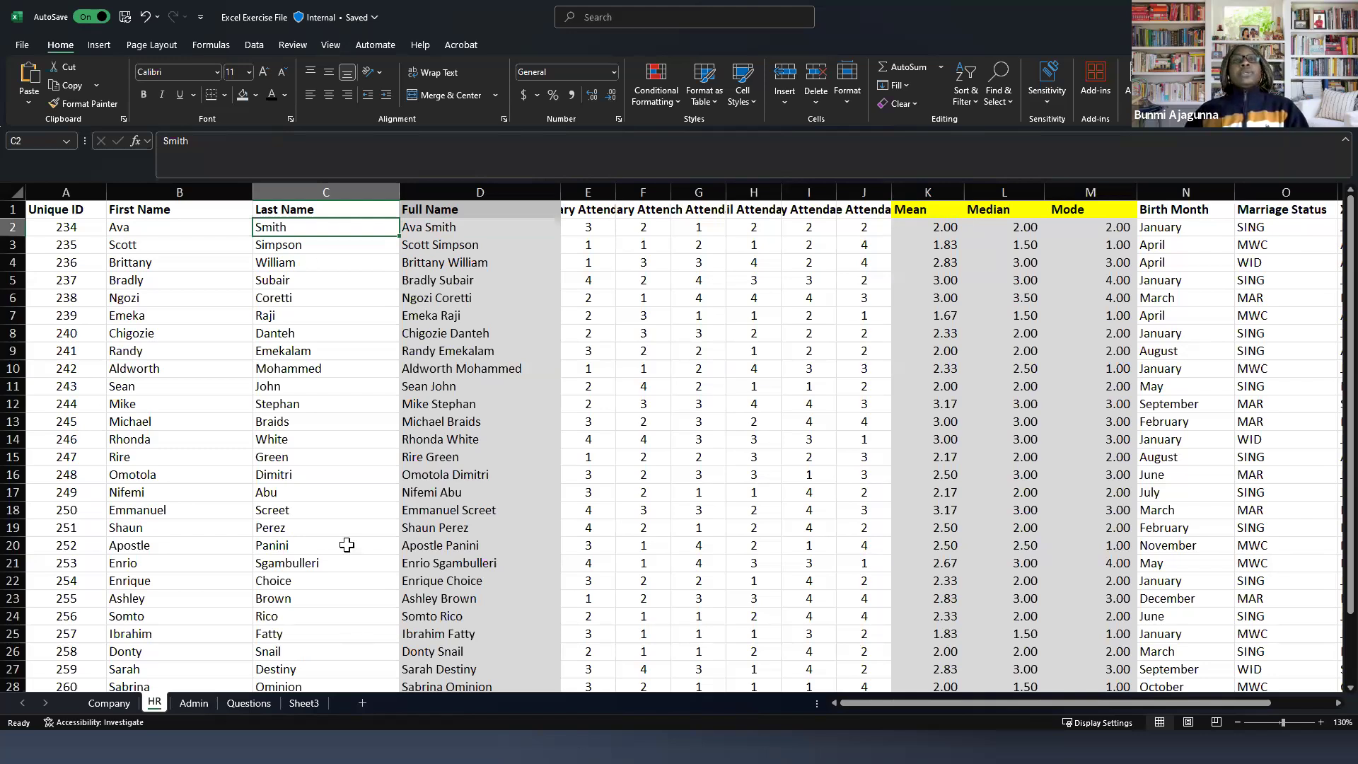
# Step: Select sample cells B4, C8, G7 and C10 and check the cell address of C10
pyautogui.click(113, 257)
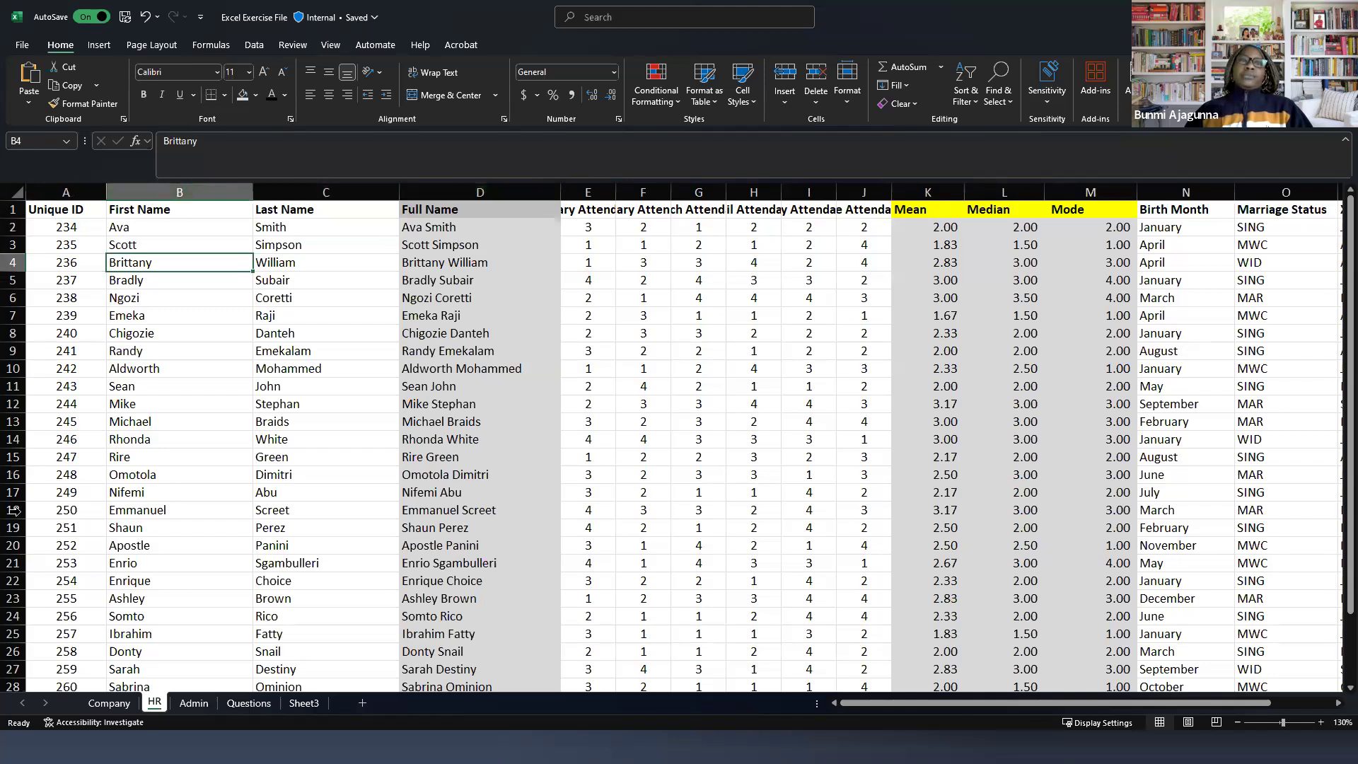
pyautogui.click(330, 332)
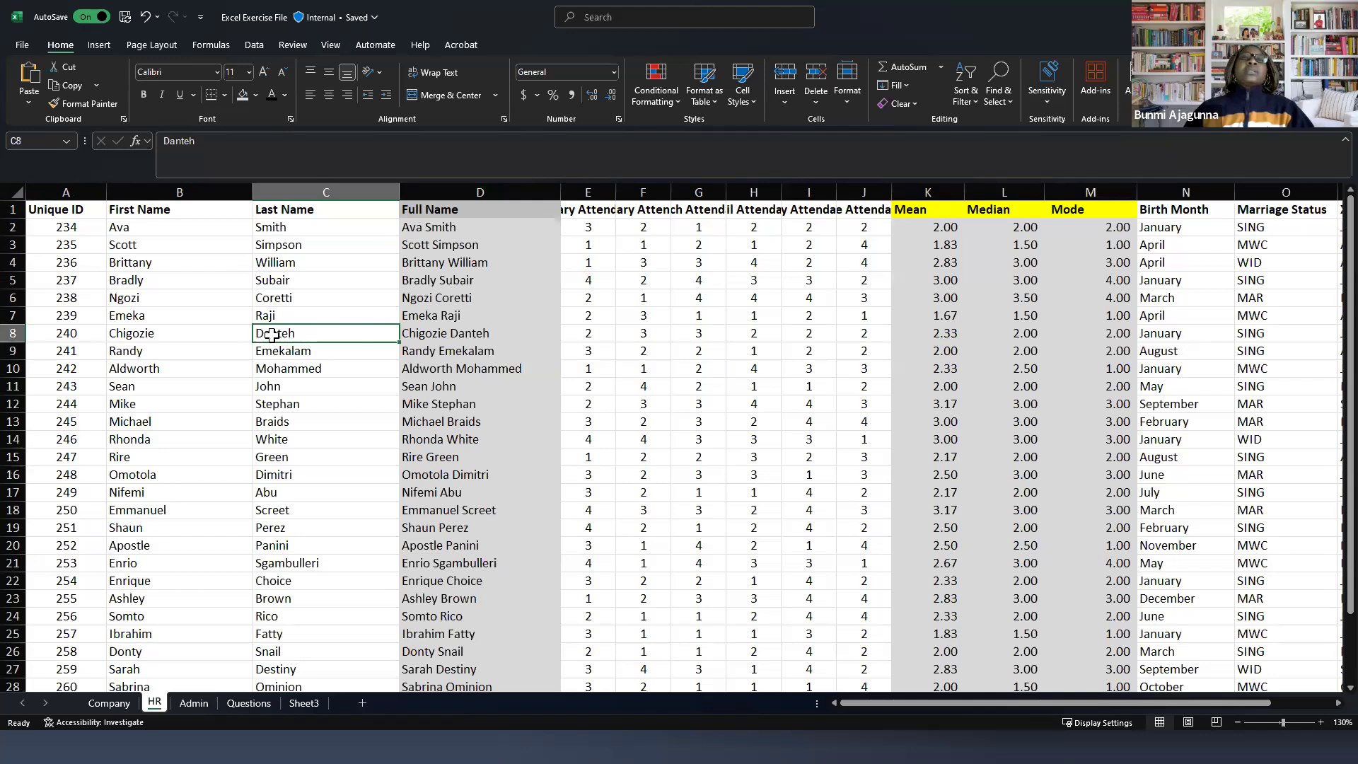
pyautogui.click(688, 321)
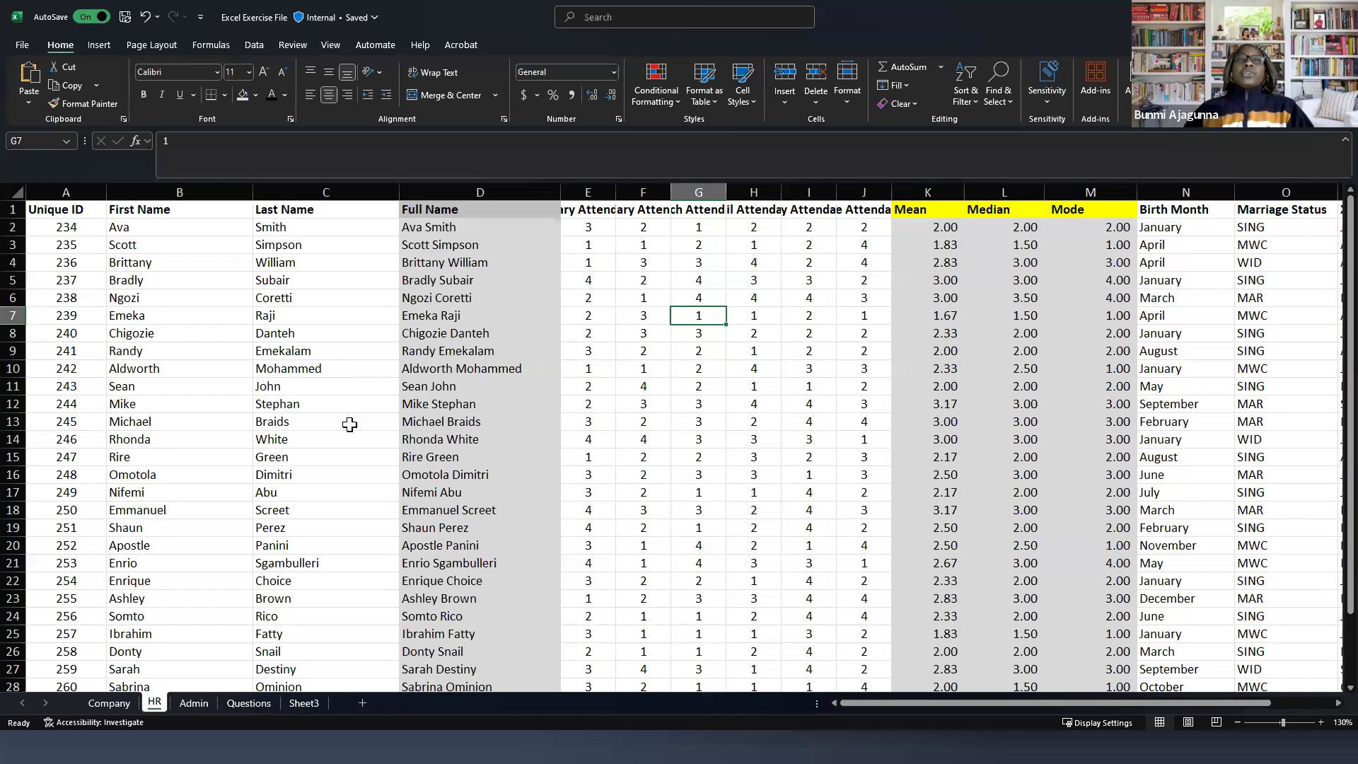
pyautogui.click(298, 371)
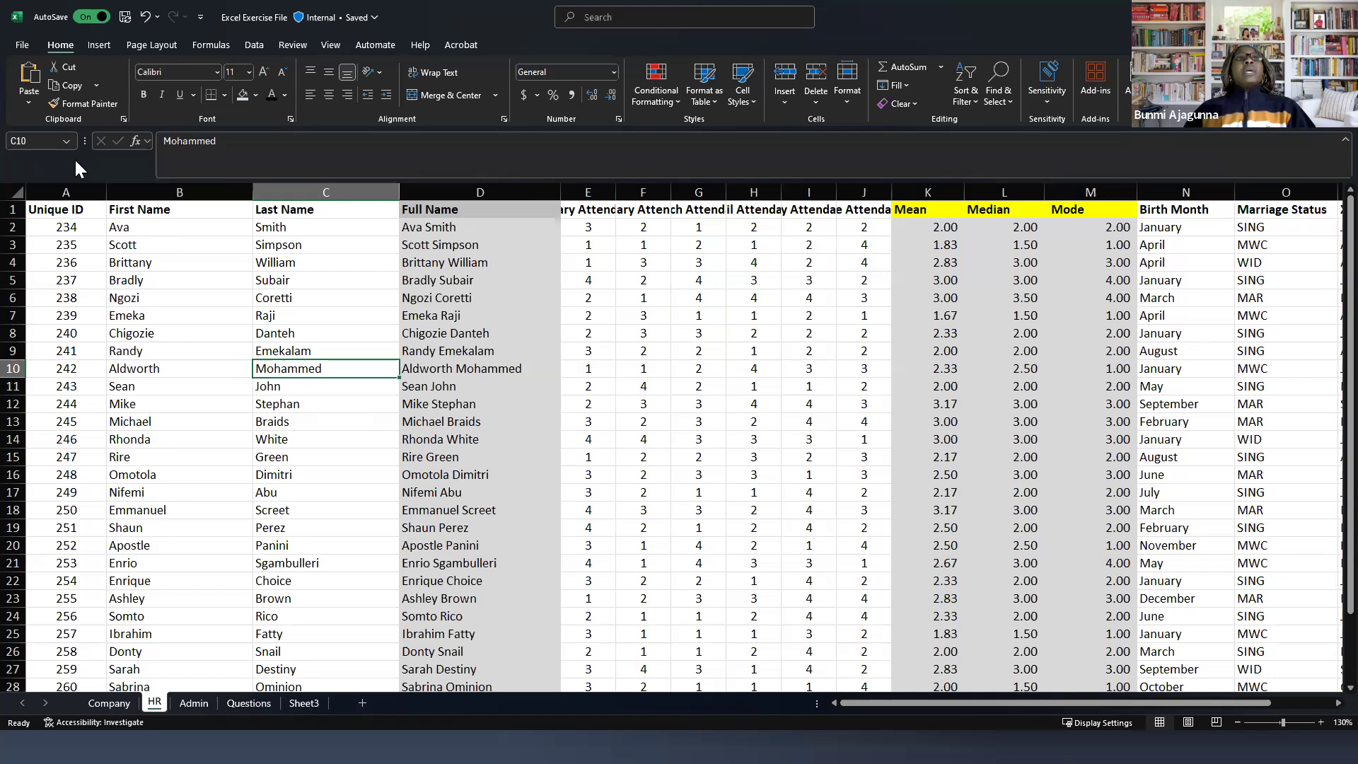
pyautogui.click(13, 140)
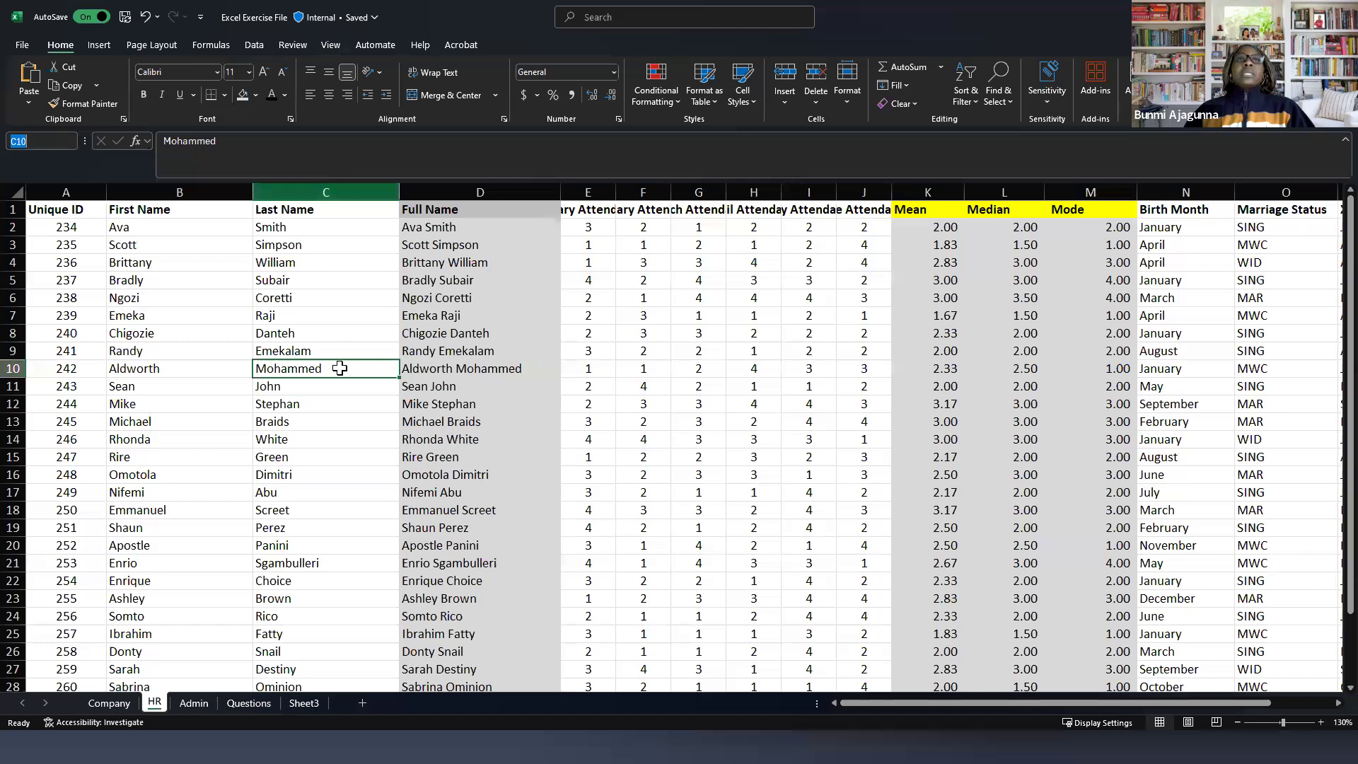
pyautogui.click(282, 368)
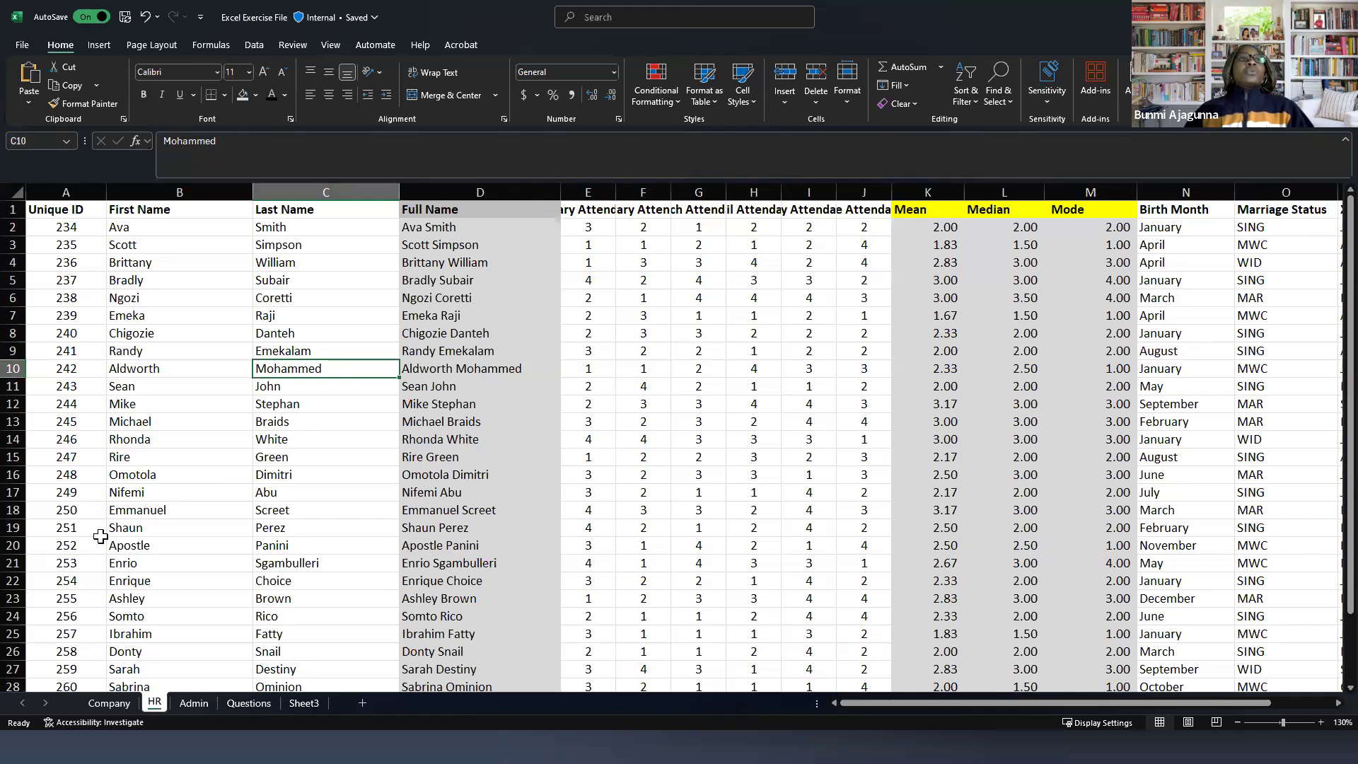
# Step: Highlight row 19 and column D, together and separately, to examine how they intersect at cell D19
pyautogui.click(432, 533)
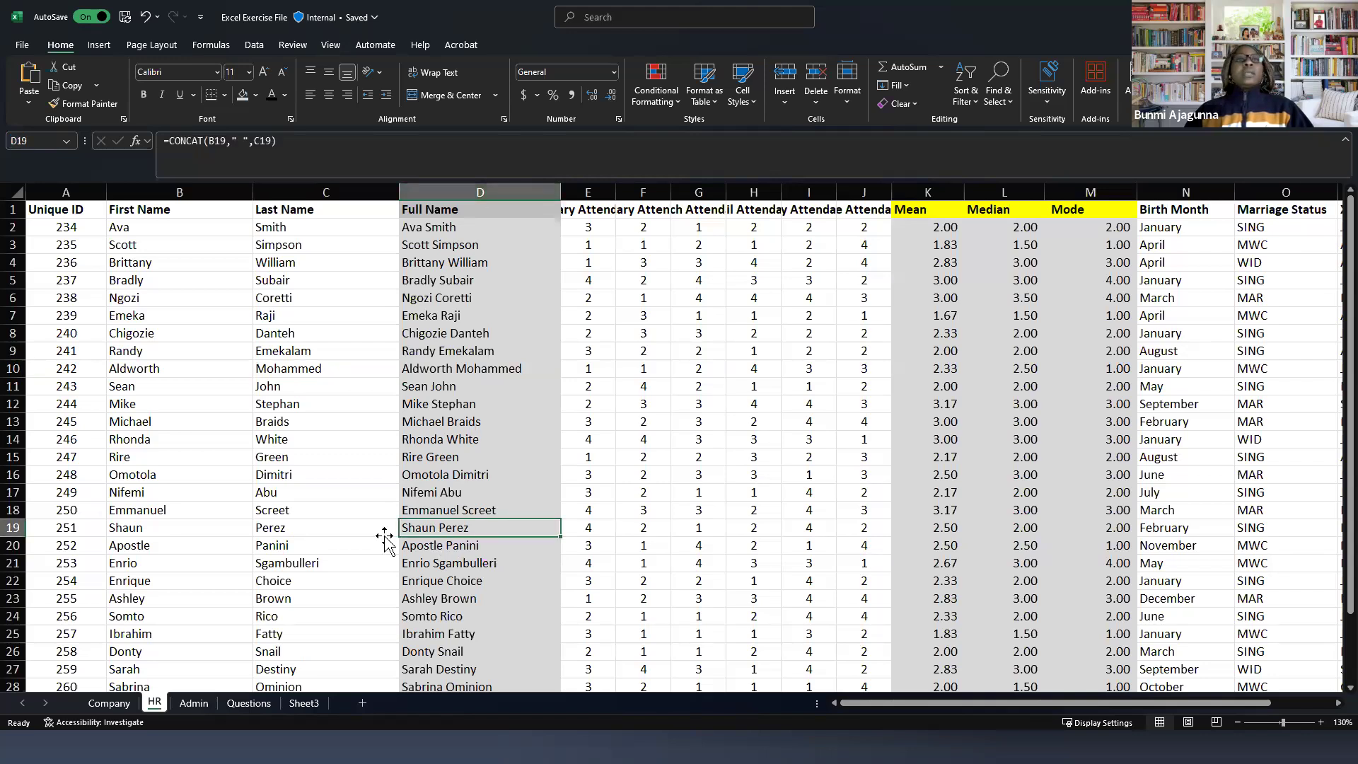
pyautogui.click(15, 527)
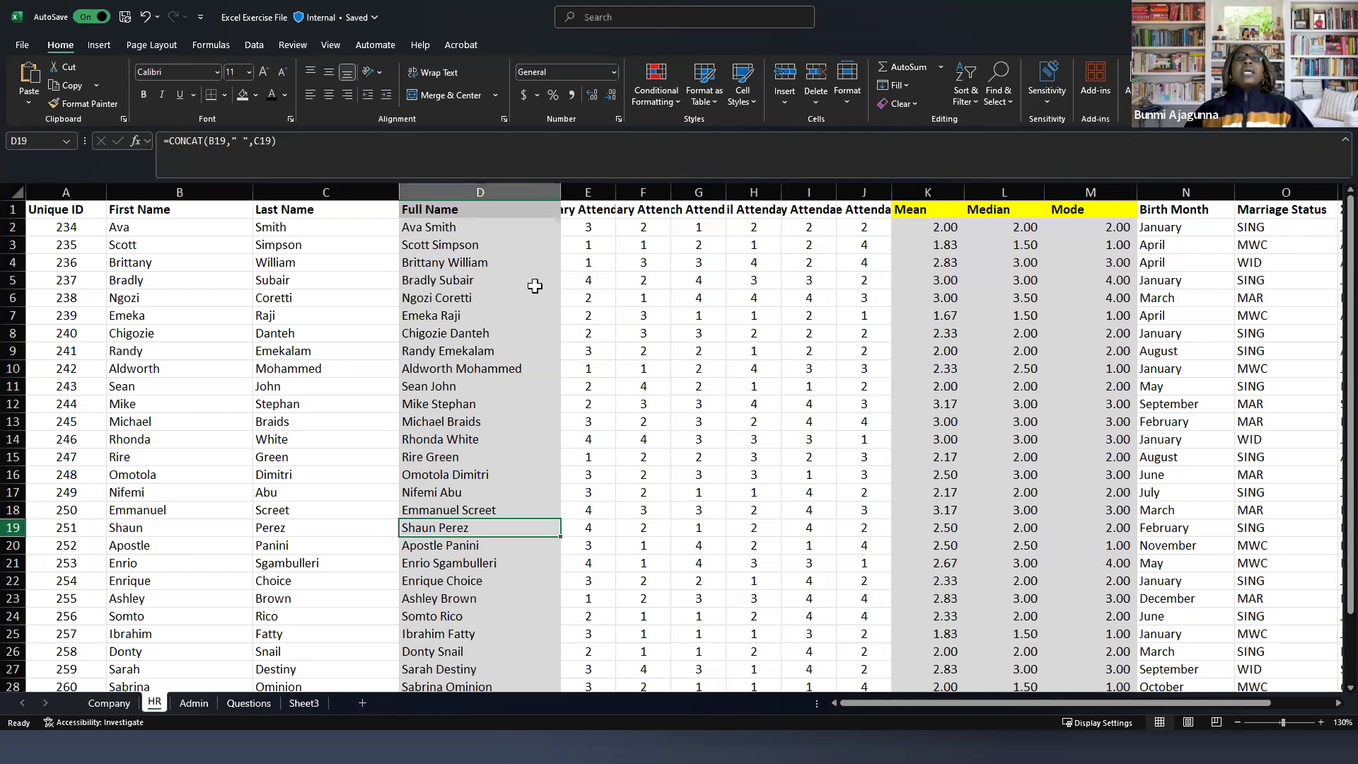
pyautogui.keyDown('ctrl'); pyautogui.click(484, 191); pyautogui.keyUp('ctrl')
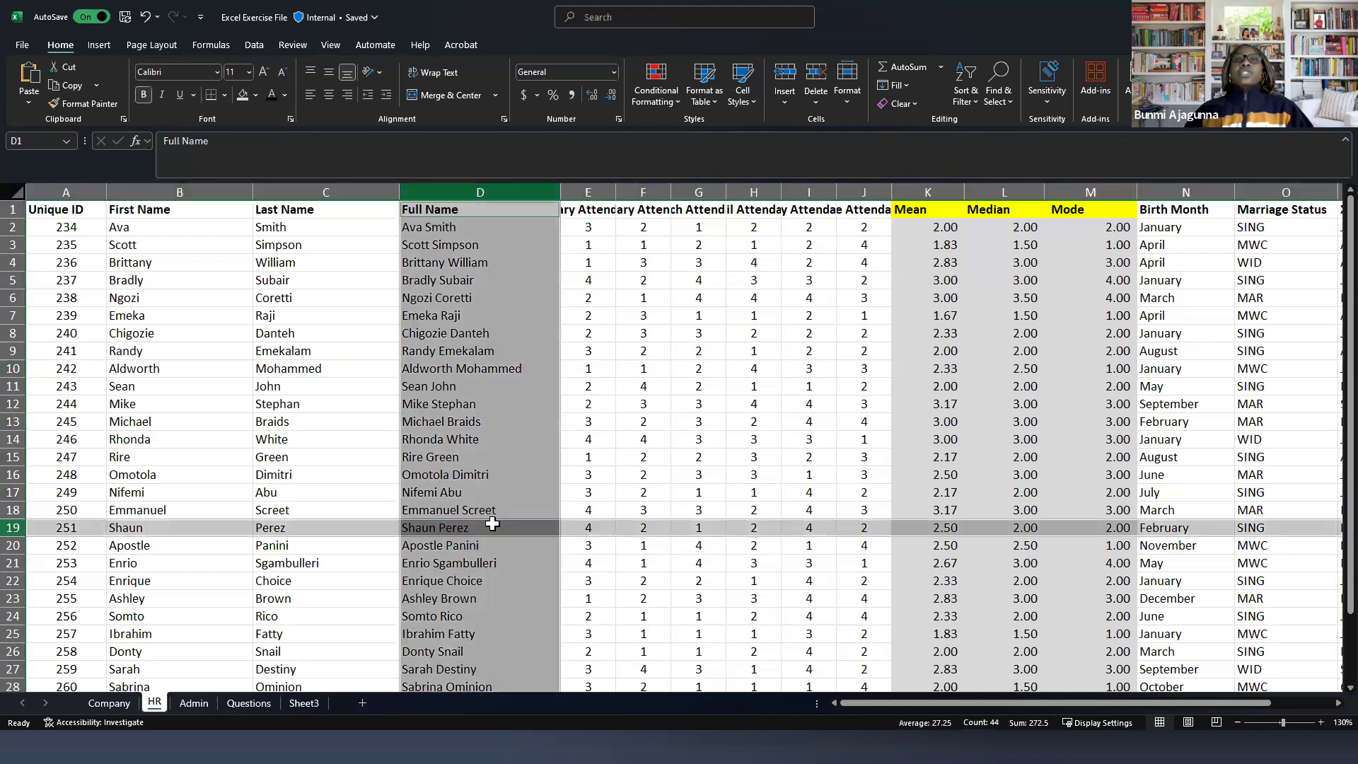
pyautogui.click(446, 529)
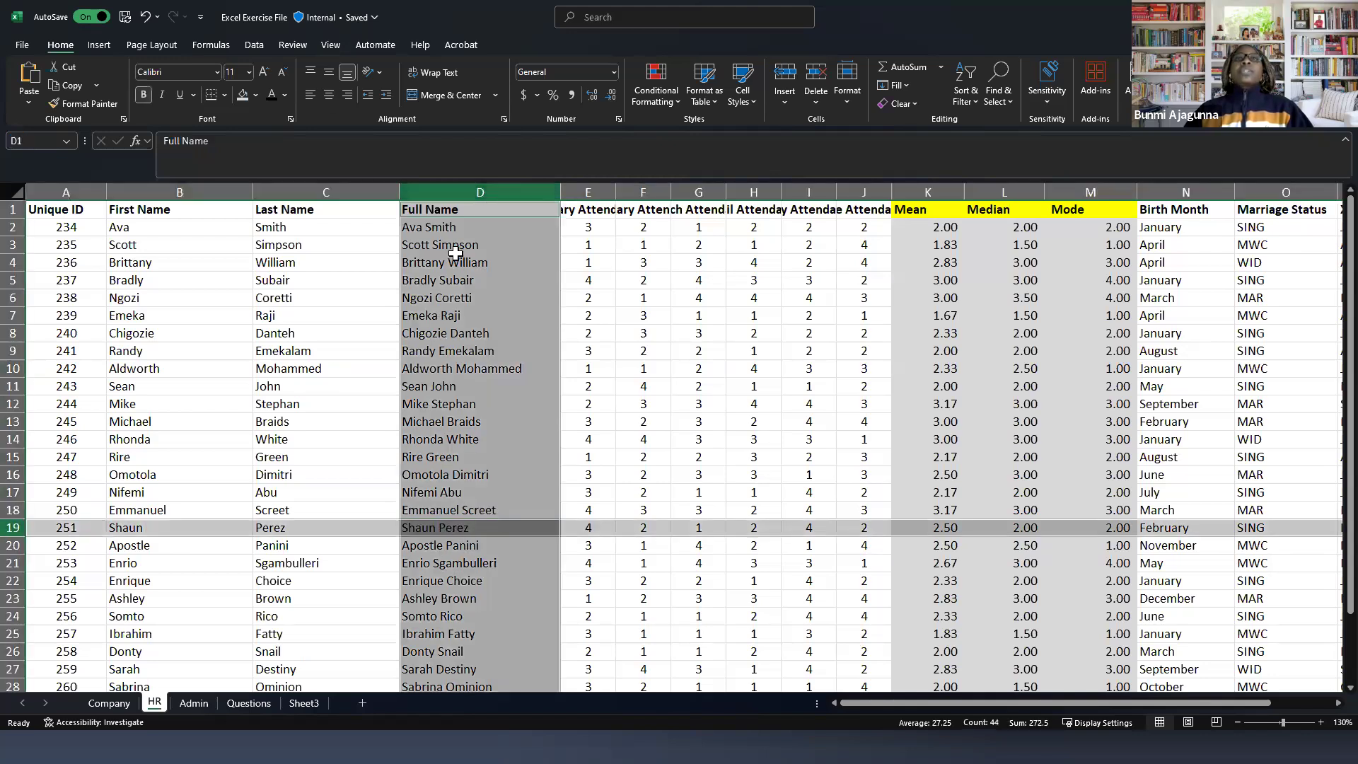
pyautogui.click(463, 194)
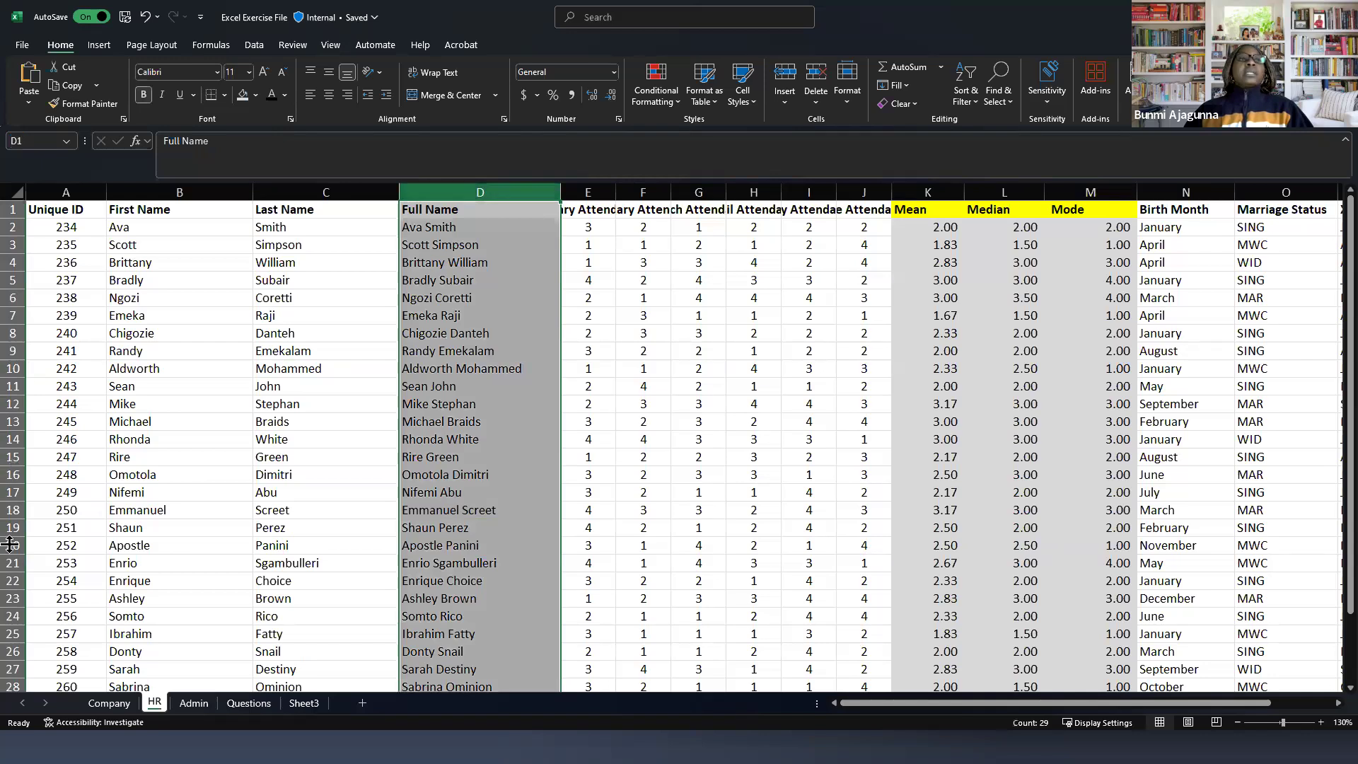
pyautogui.click(13, 528)
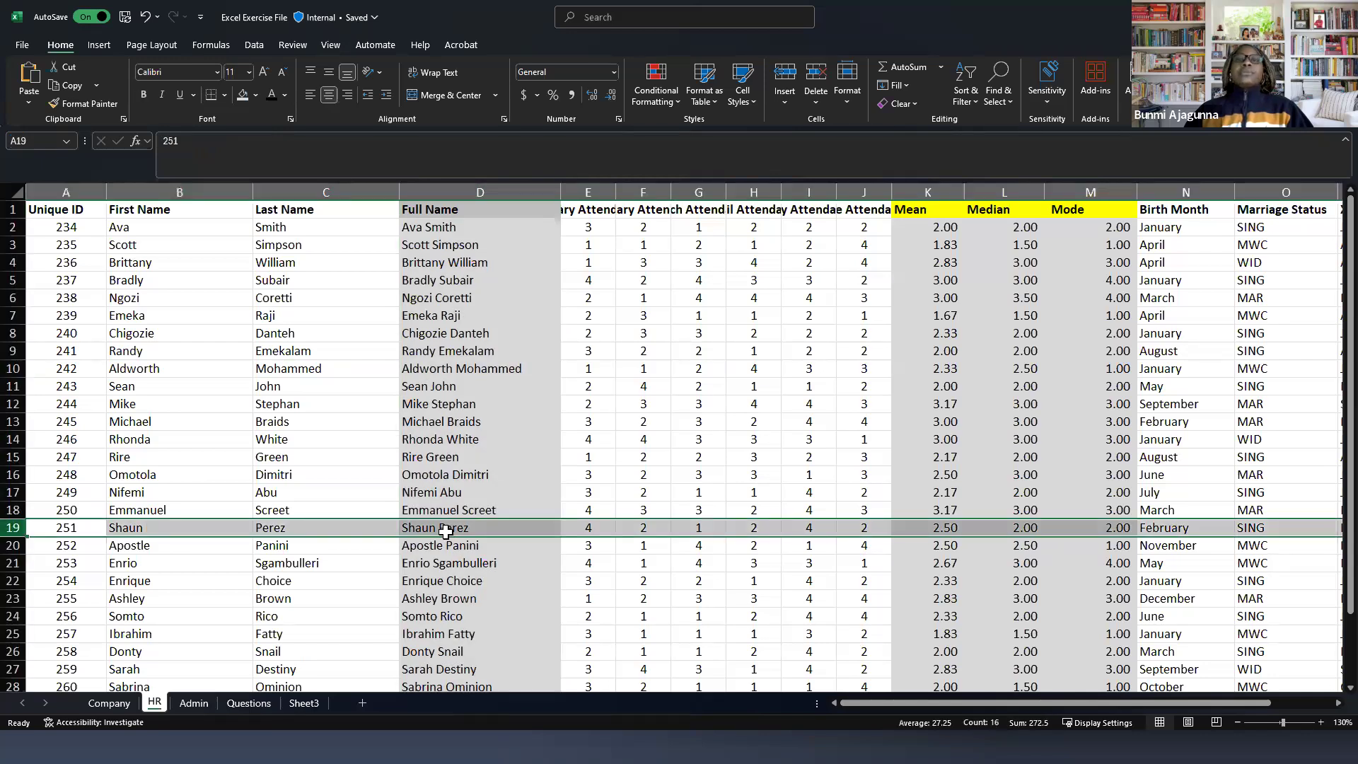
pyautogui.click(448, 530)
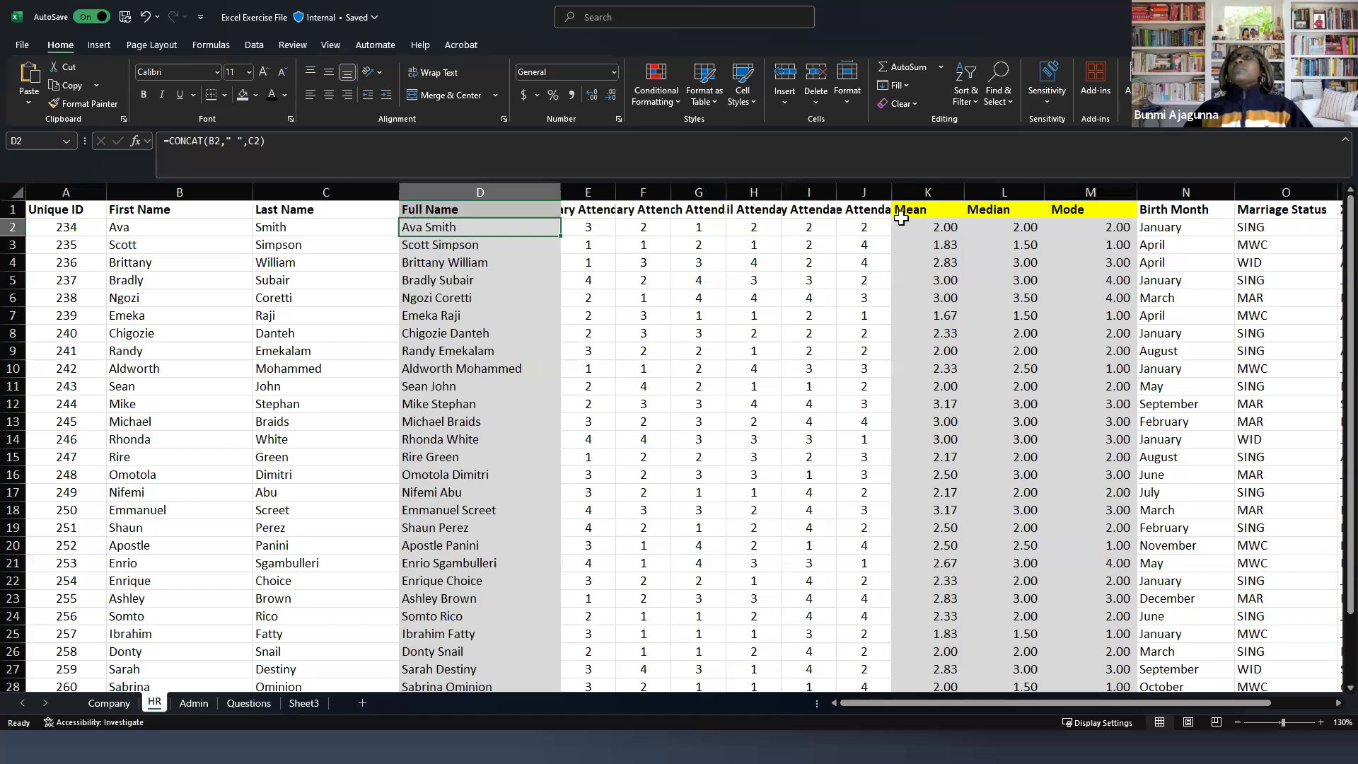
# Step: Examine the Mean, Median and Mode headings, the Mean formula in K2 and the monthly attendance headings it relates to
pyautogui.click(928, 211)
pyautogui.click(1018, 211)
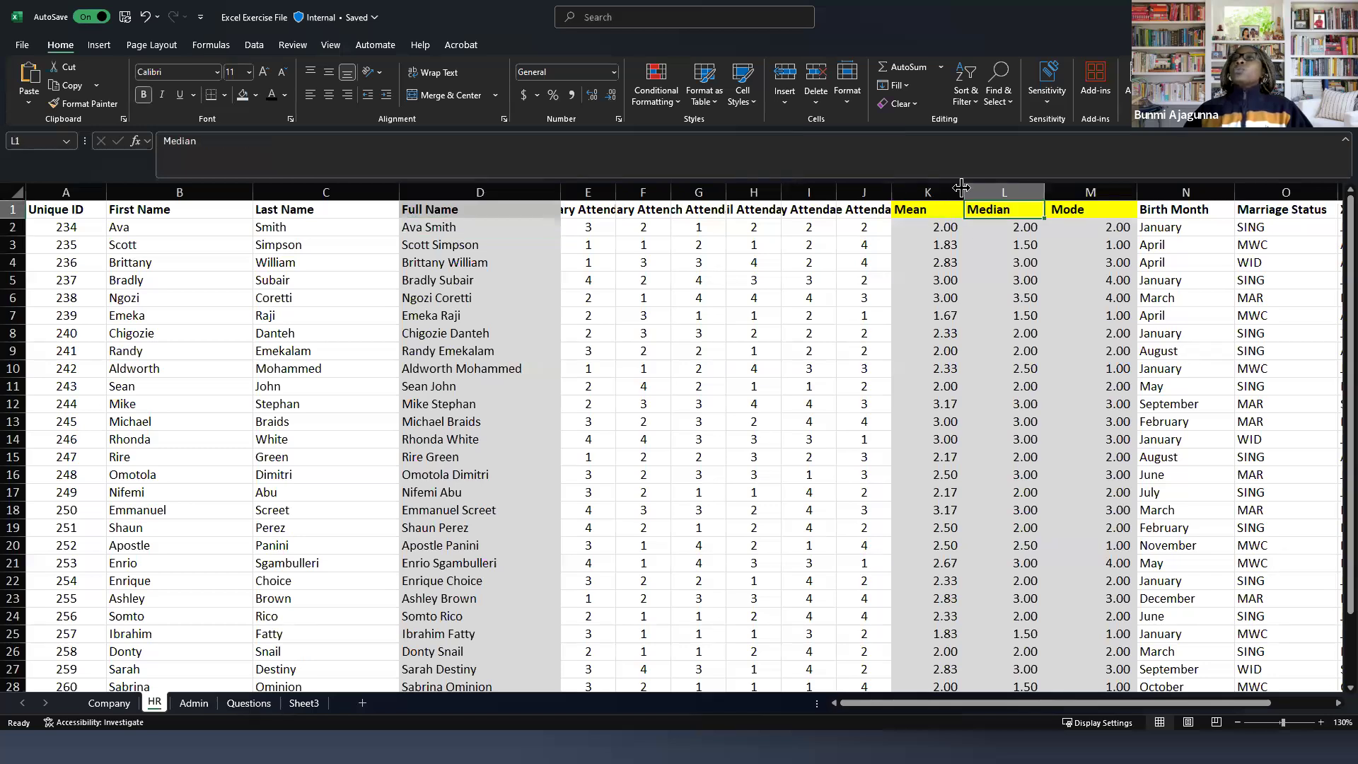
pyautogui.click(1078, 213)
pyautogui.moveTo(949, 179); pyautogui.dragTo(1000, 217)
pyautogui.click(948, 228)
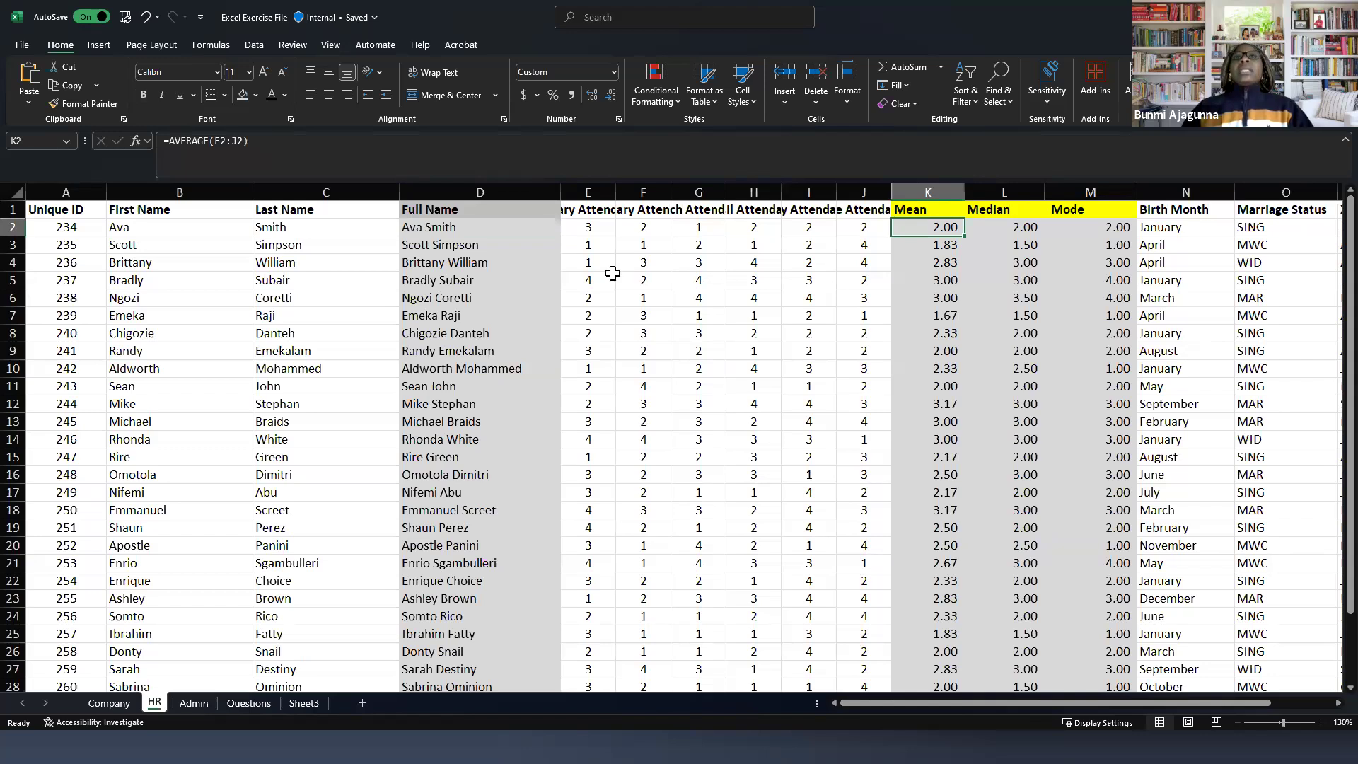
pyautogui.click(567, 211)
pyautogui.click(658, 207)
pyautogui.moveTo(711, 215); pyautogui.dragTo(766, 213)
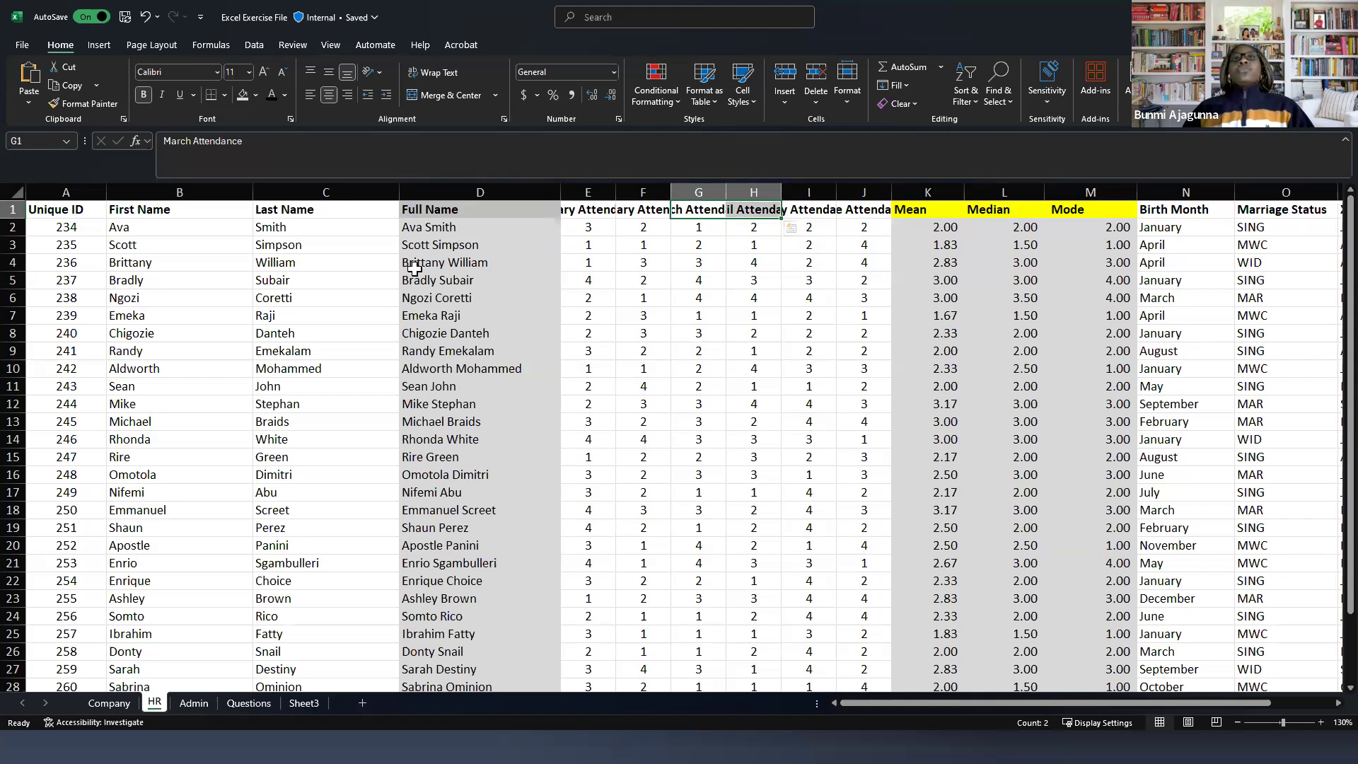
# Step: Examine the Last Name column, the monthly attendance columns E to J, and the Median and Mode headings on the HR sheet
pyautogui.click(240, 192)
pyautogui.click(282, 187)
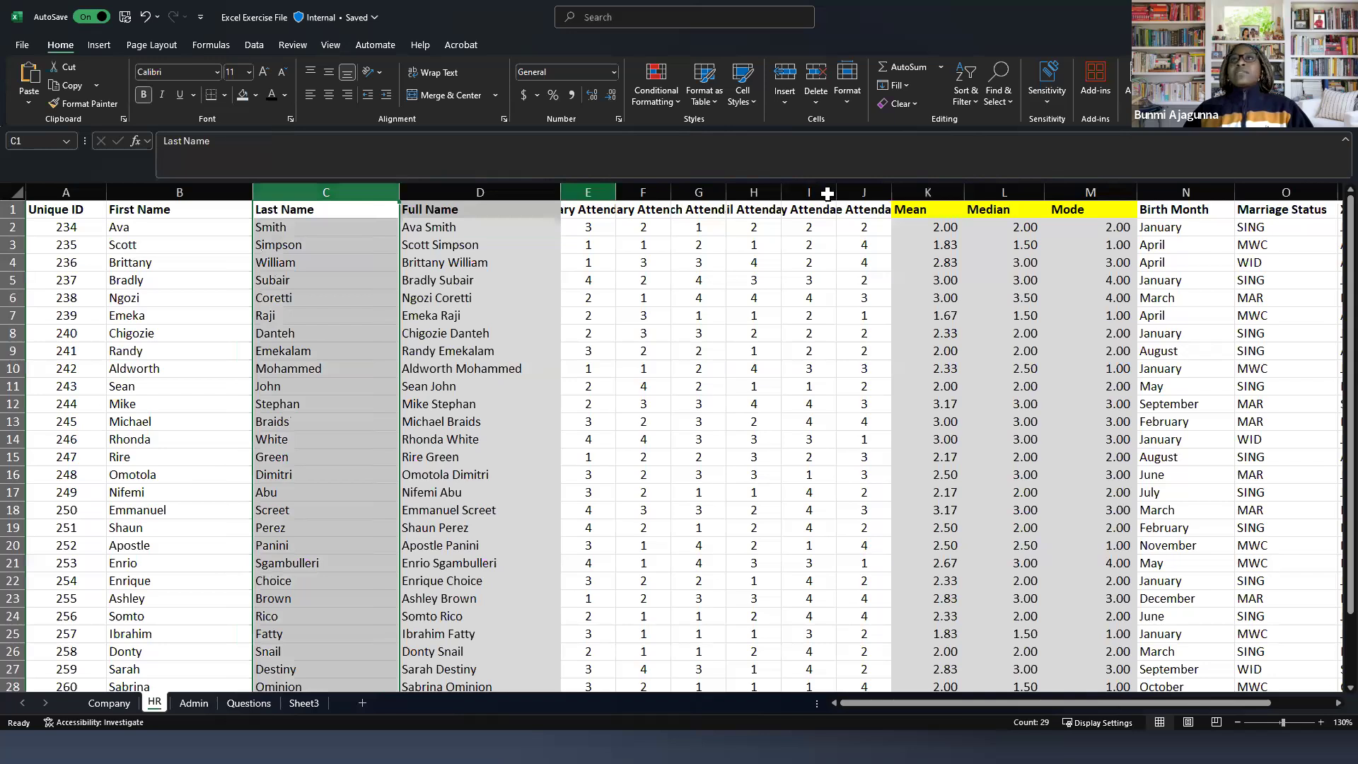
pyautogui.moveTo(588, 192); pyautogui.dragTo(864, 192)
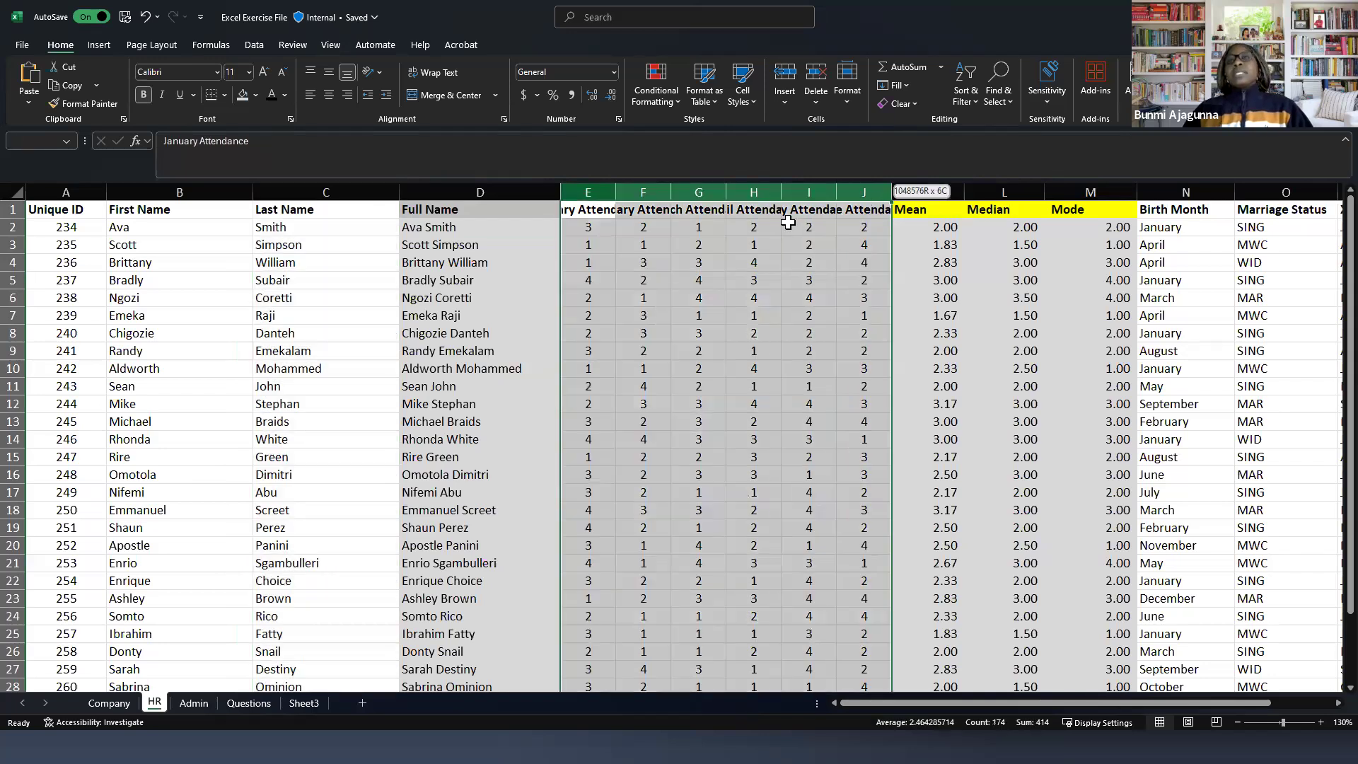
pyautogui.click(746, 367)
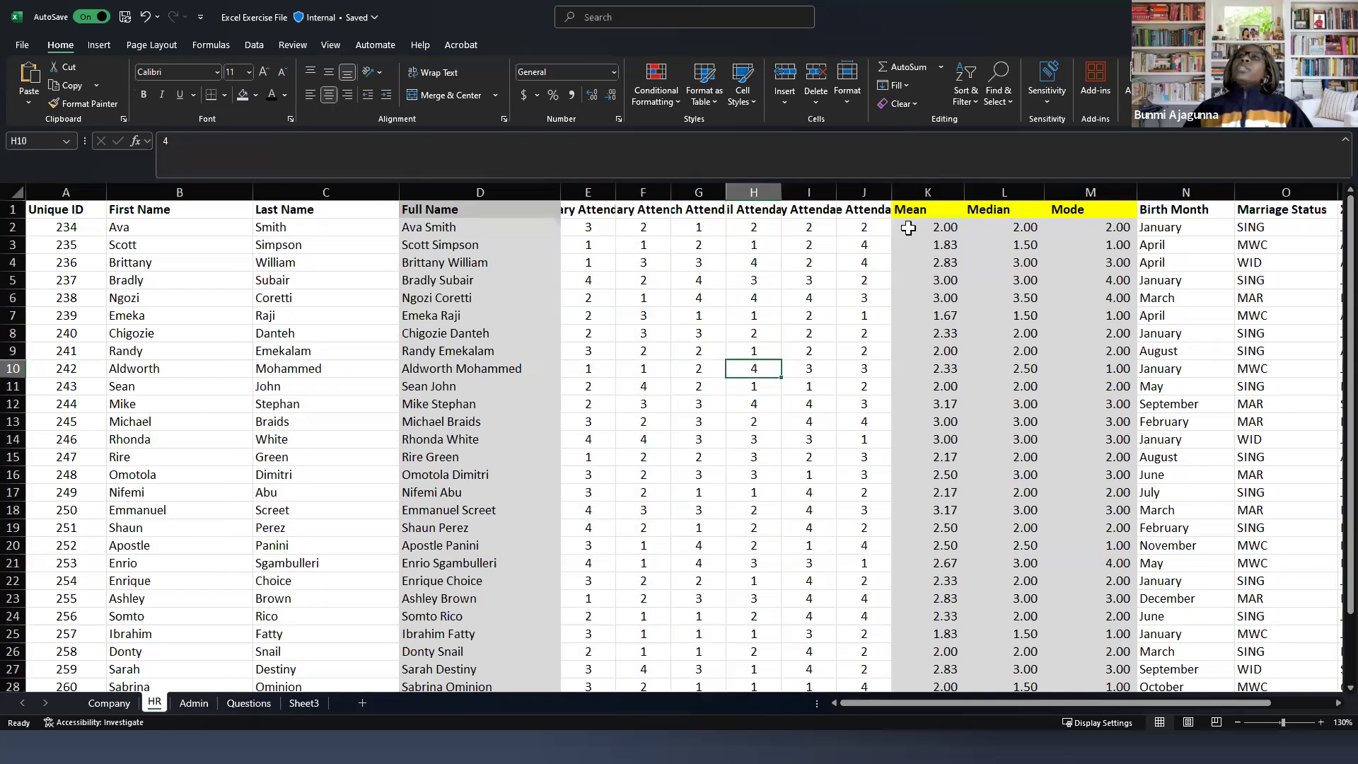
pyautogui.click(976, 210)
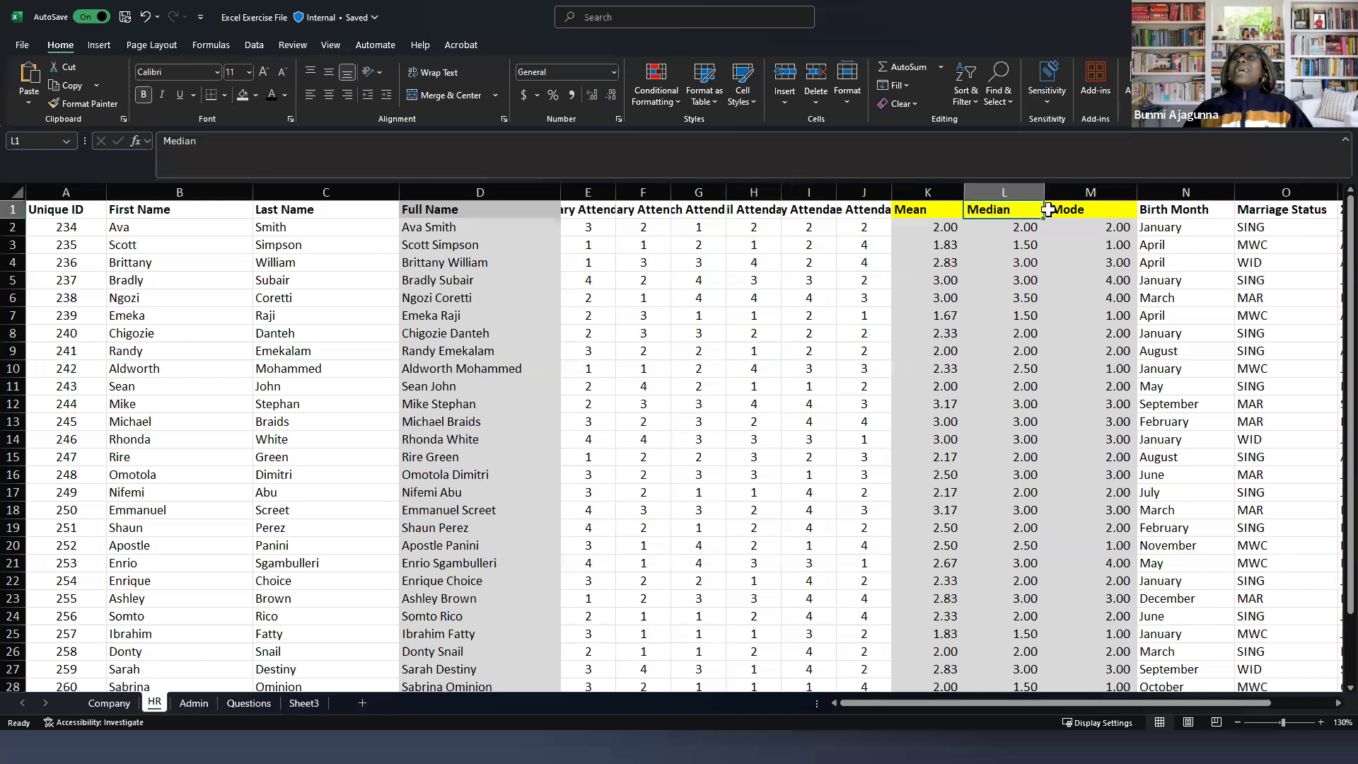
pyautogui.click(1074, 211)
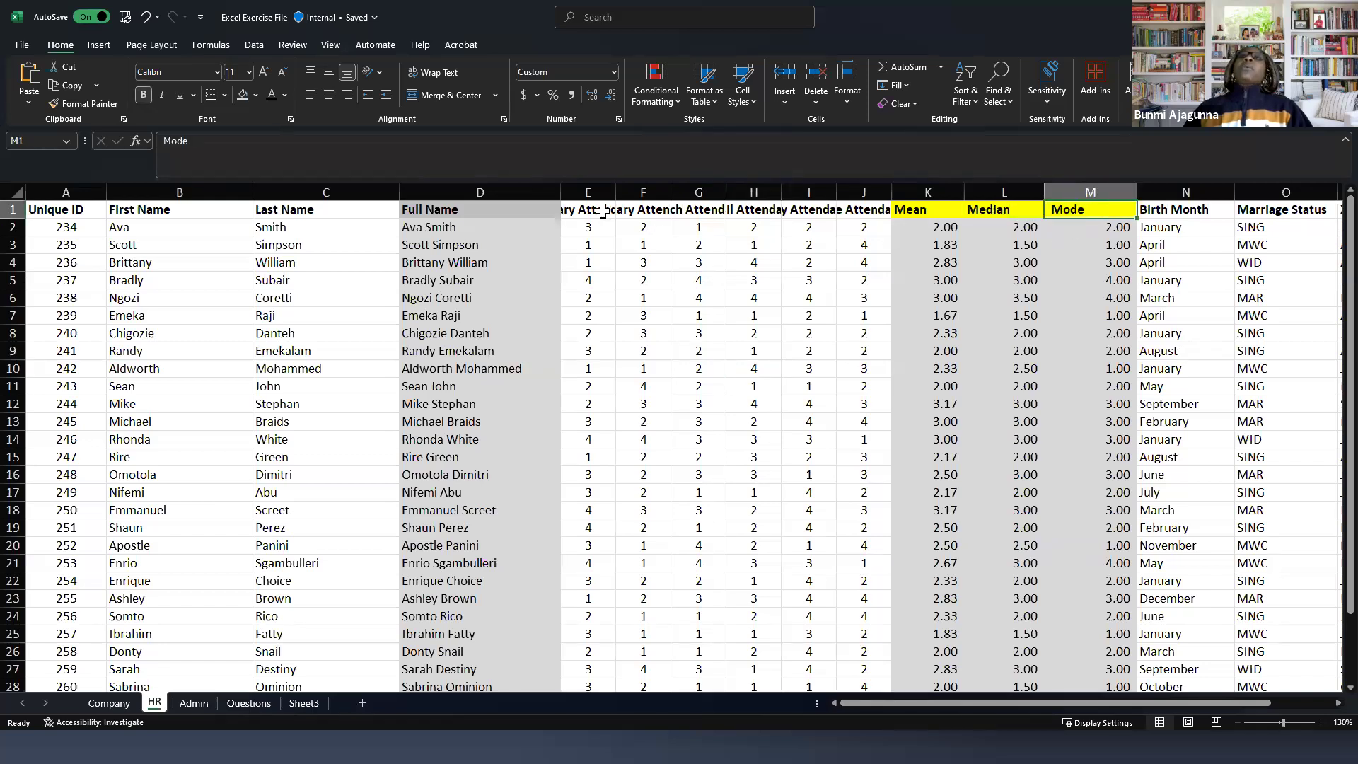
pyautogui.moveTo(608, 210); pyautogui.dragTo(863, 220)
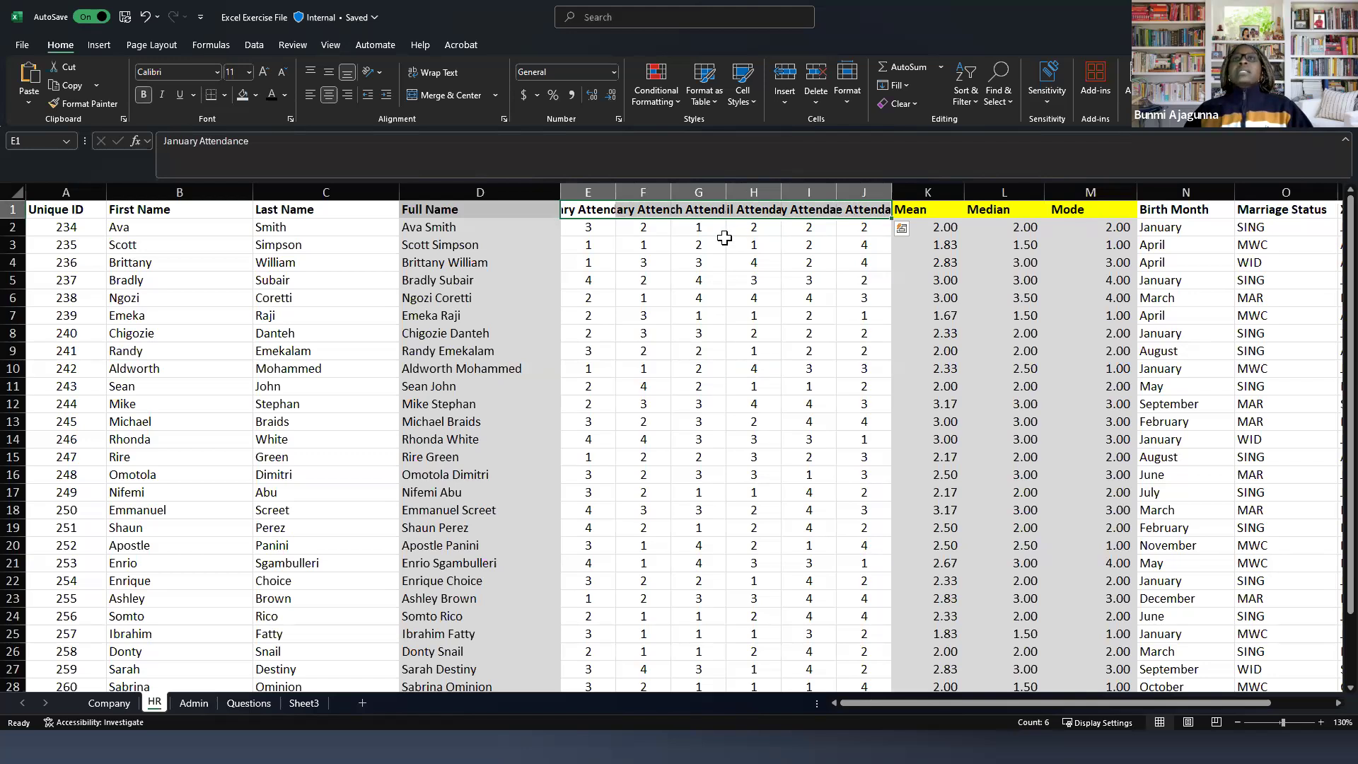
# Step: Set the width of the January Attendance column E to exactly 10
pyautogui.click(588, 187)
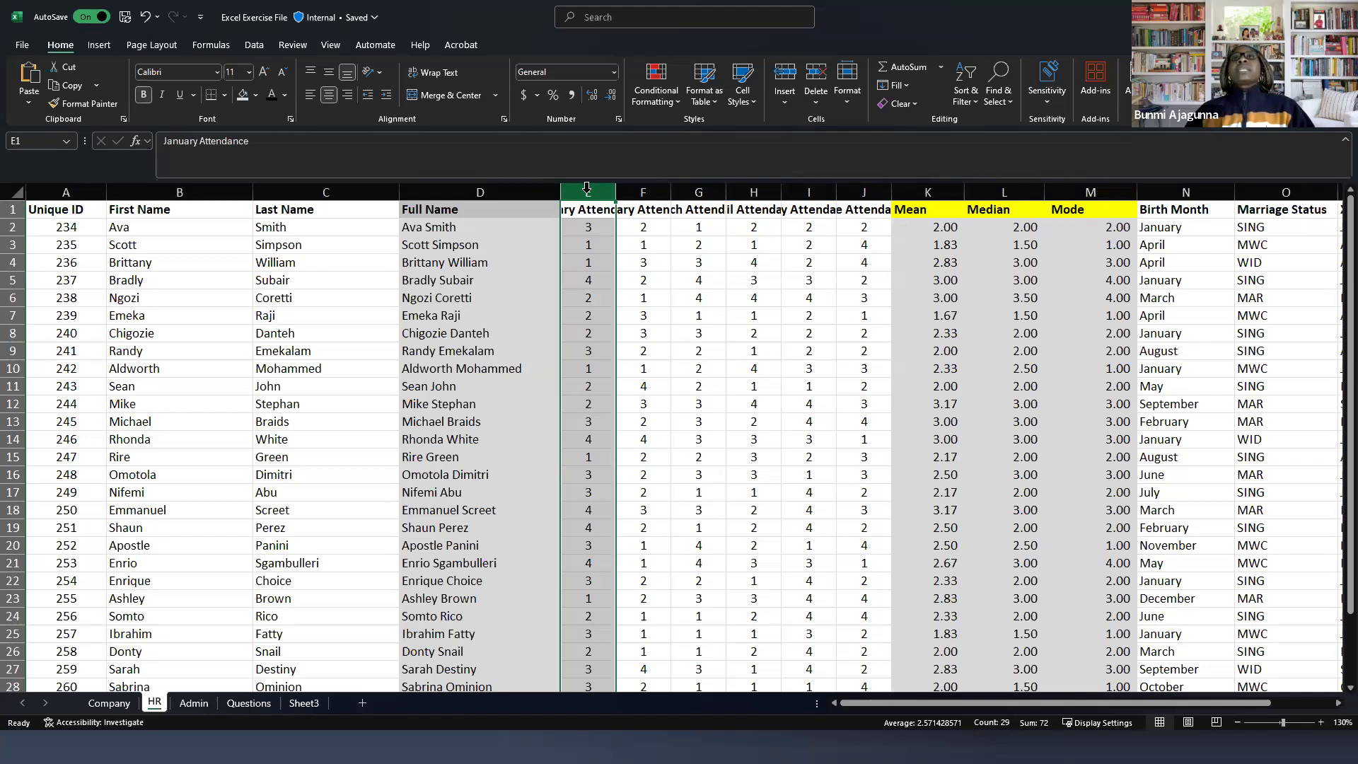
pyautogui.rightClick(588, 189)
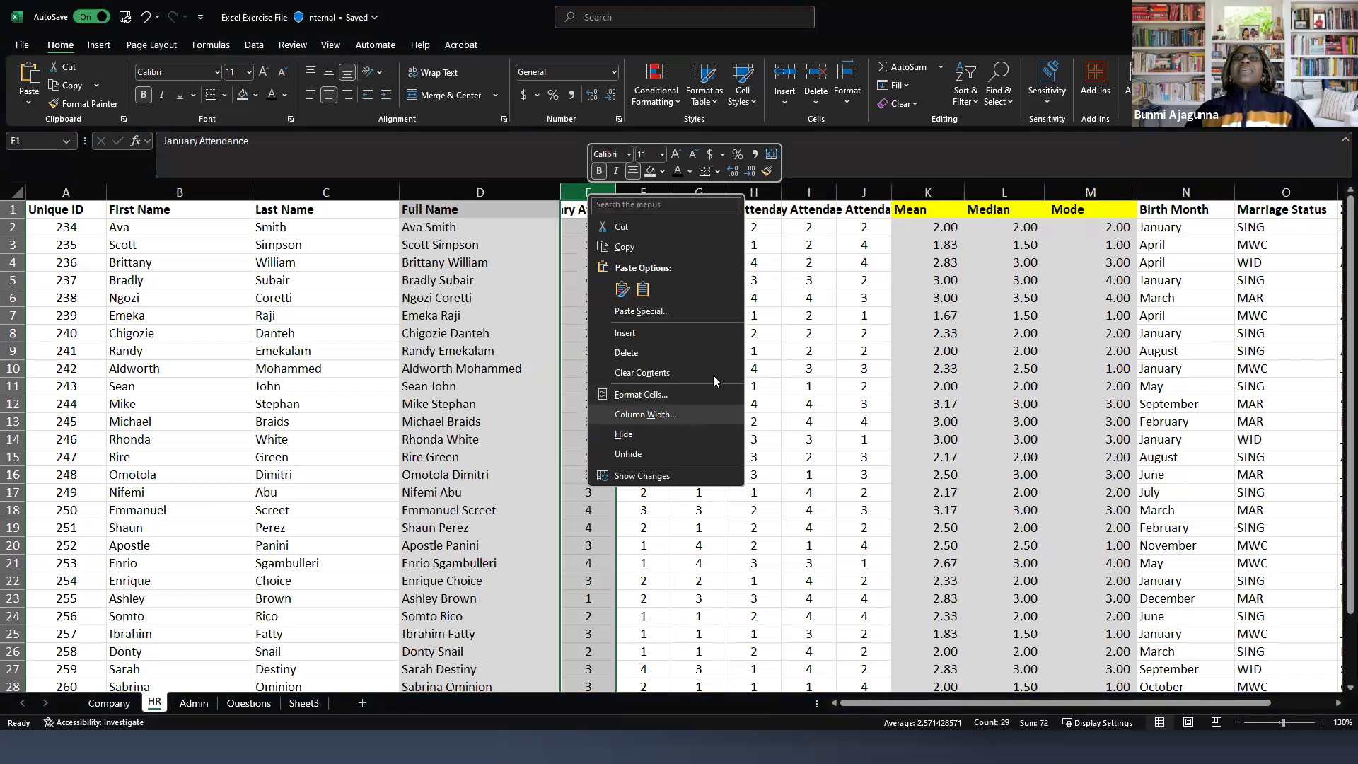
pyautogui.click(665, 415)
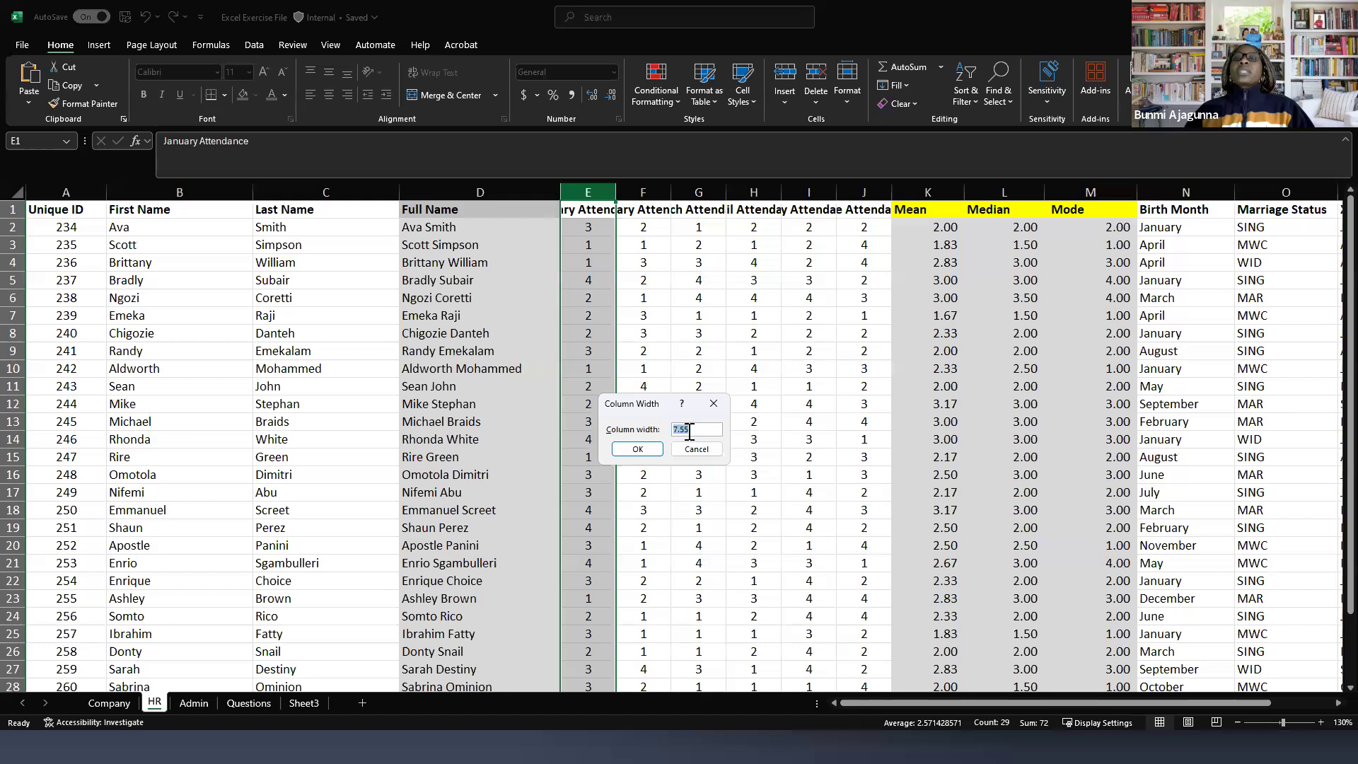
pyautogui.write('10')
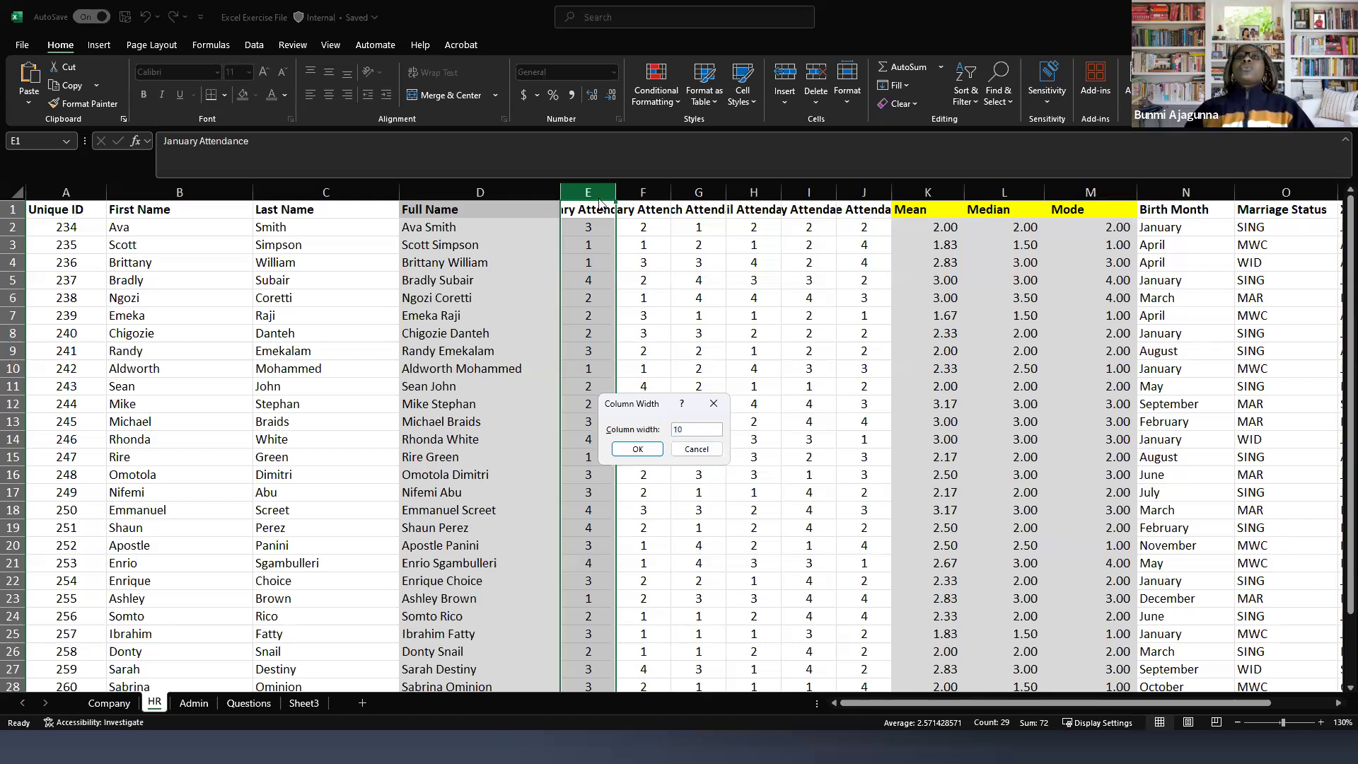
pyautogui.click(638, 448)
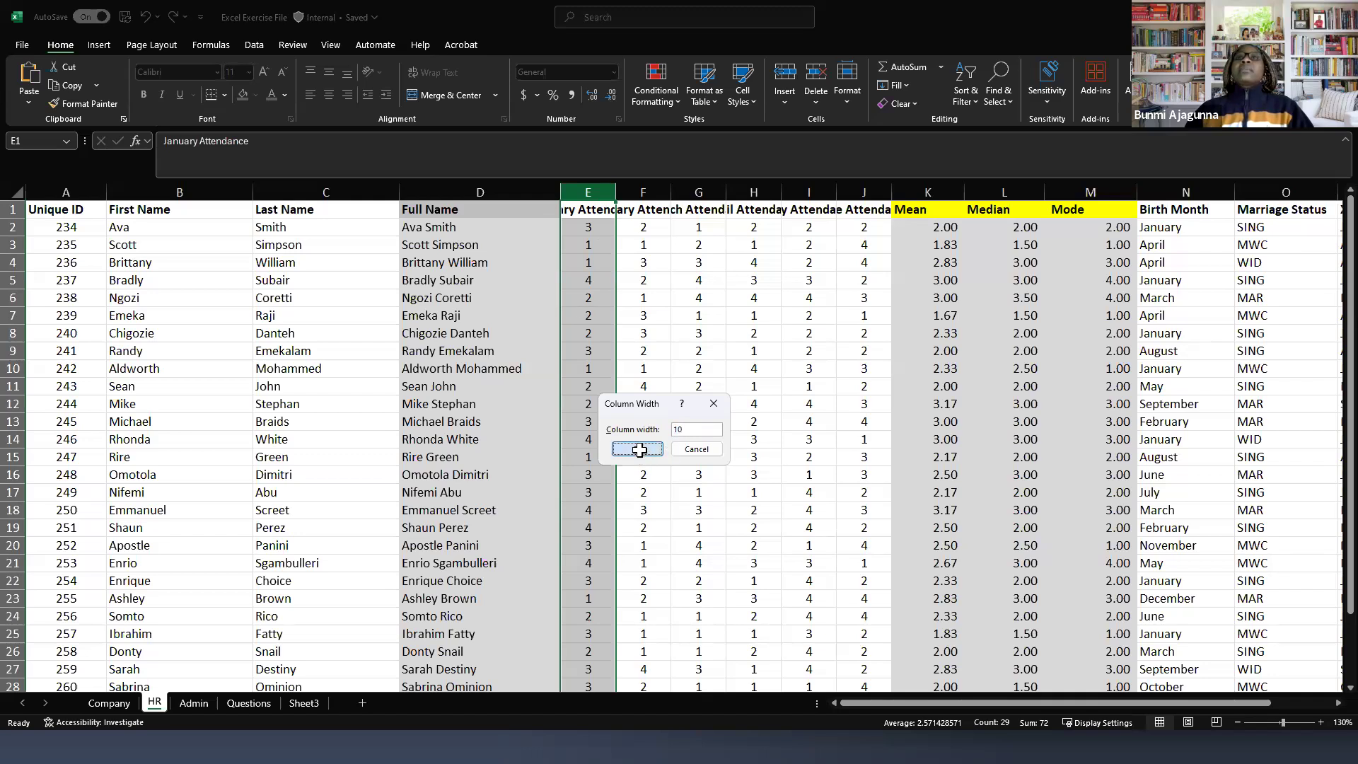
pyautogui.click(638, 450)
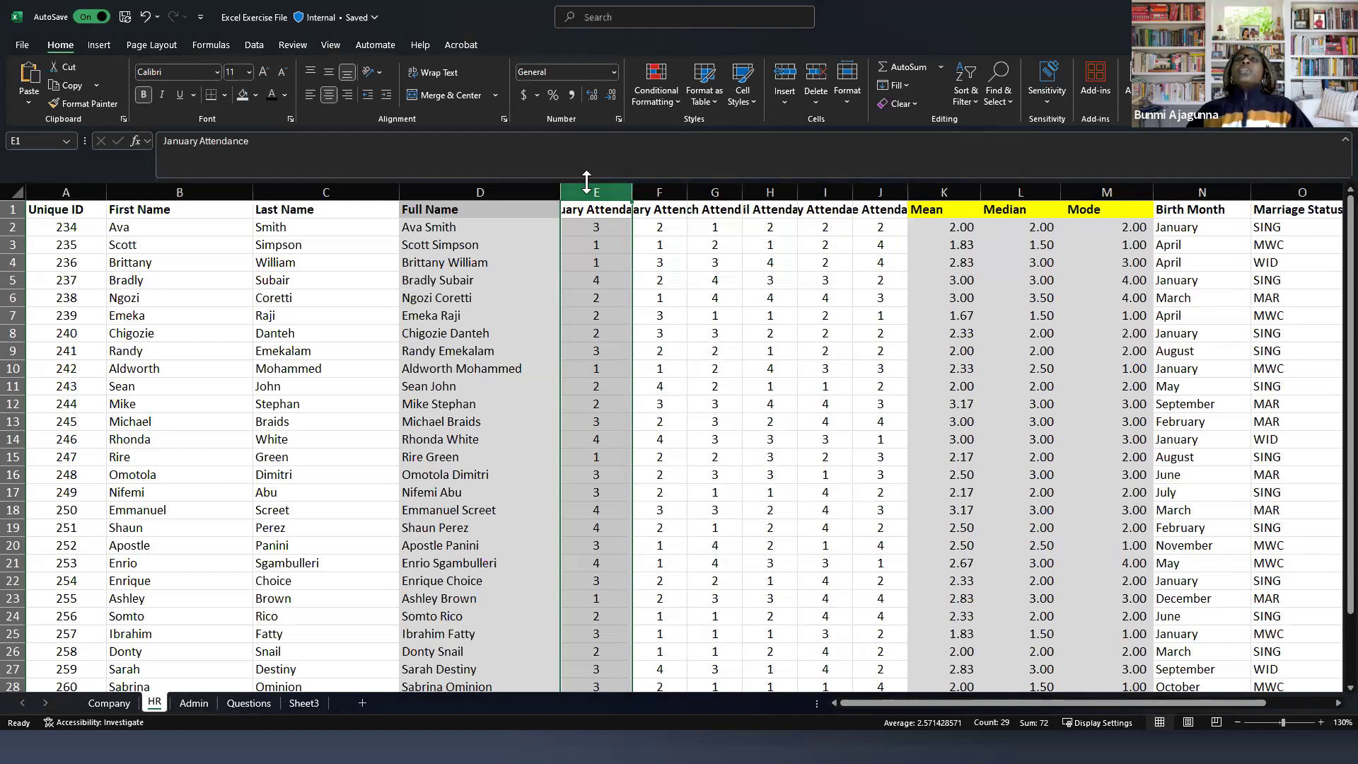
# Step: AutoFit the January Attendance column and all attendance columns E to J to the length of their headings
pyautogui.doubleClick(632, 189)
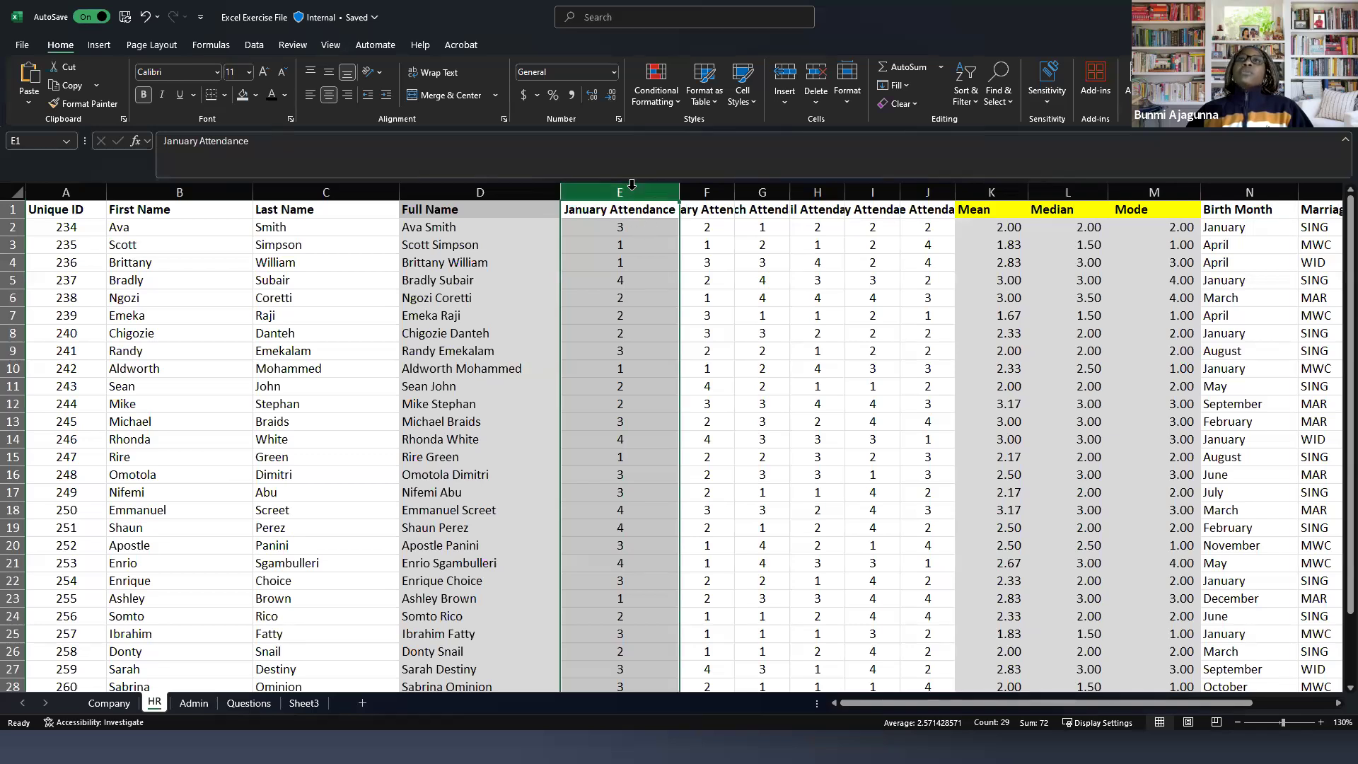
pyautogui.moveTo(779, 189); pyautogui.dragTo(874, 194)
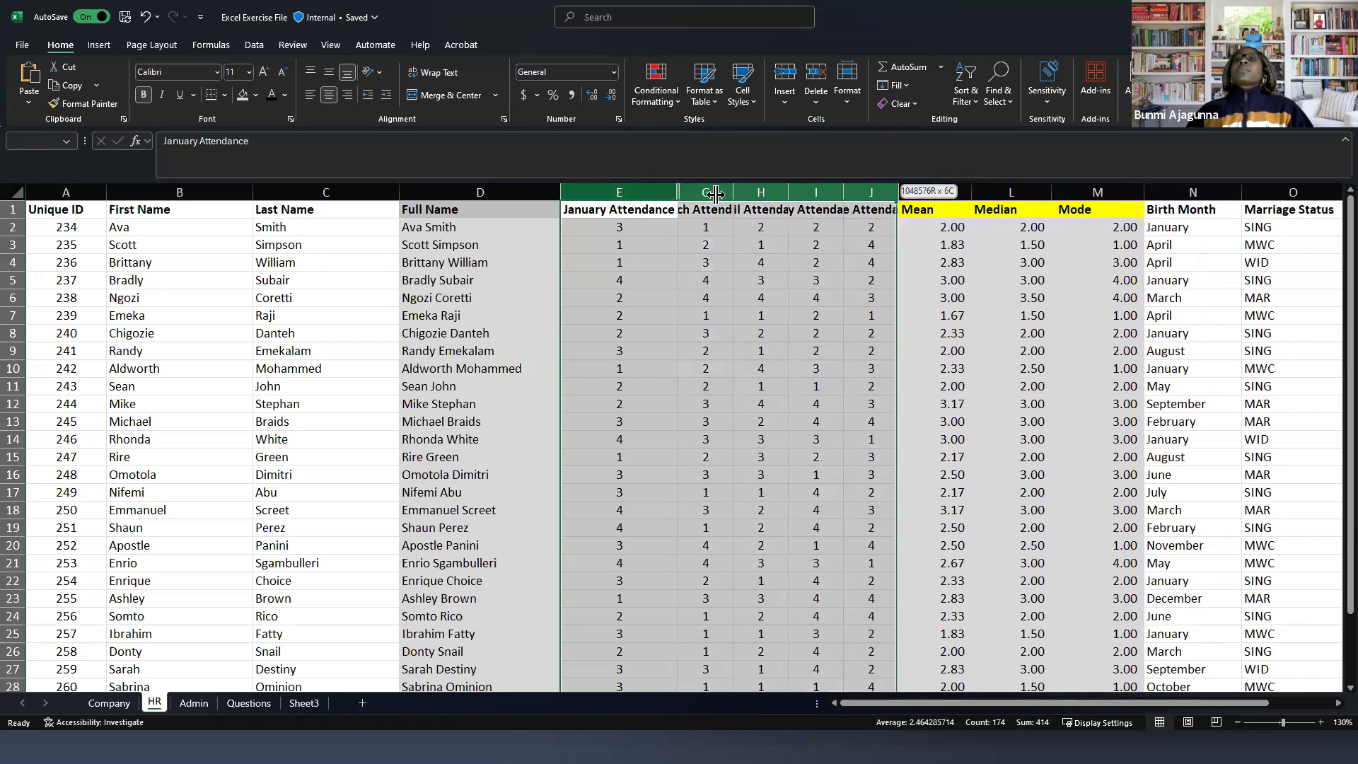
pyautogui.doubleClick(679, 189)
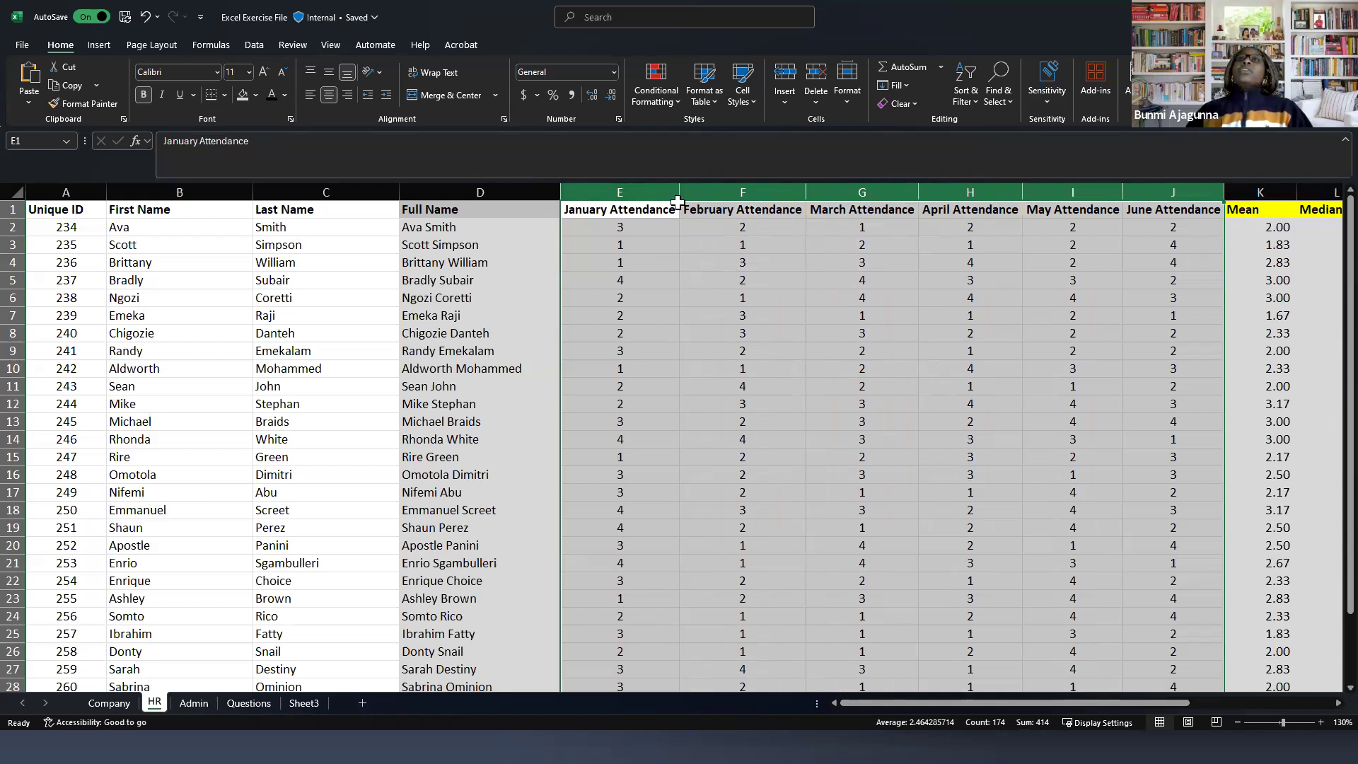
# Step: Narrow the six attendance columns E to J together to one equal width, less than their single-line headings need
pyautogui.click(647, 208)
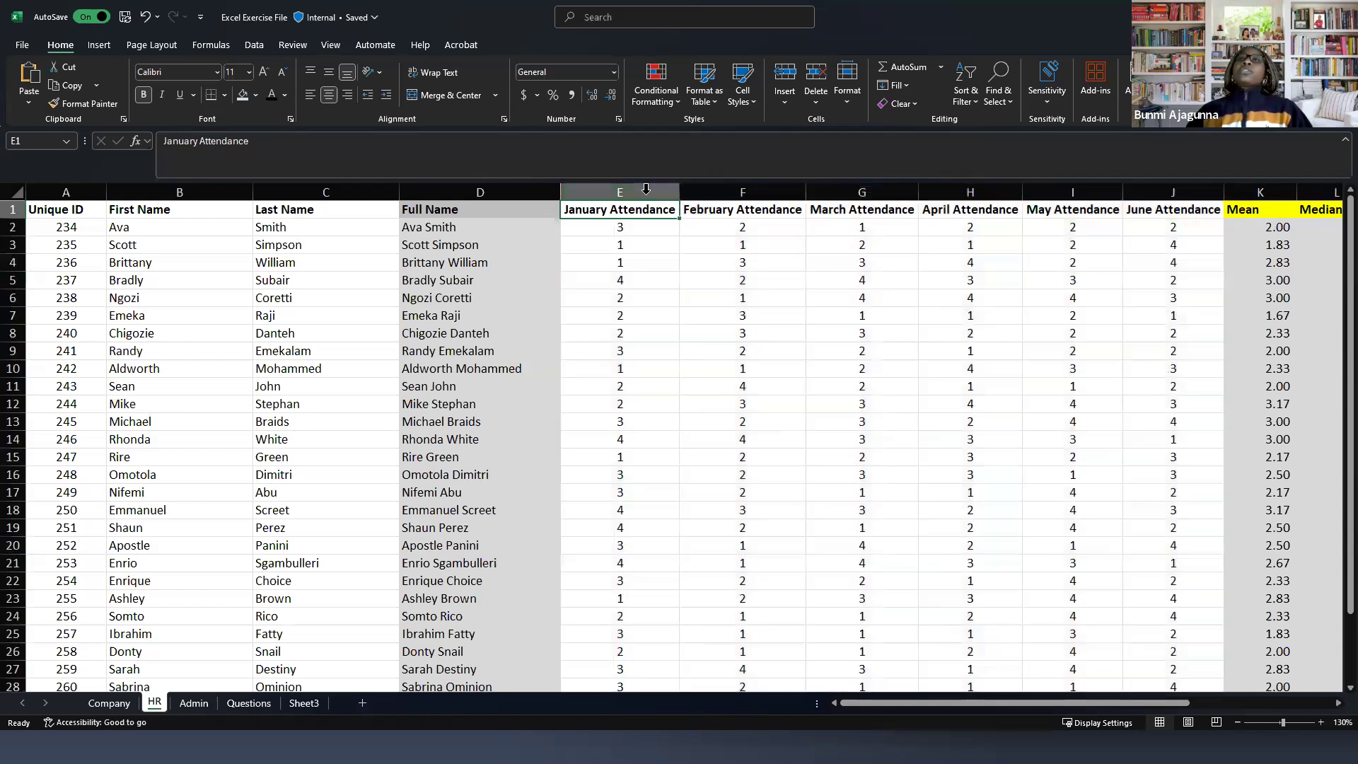
pyautogui.moveTo(678, 196); pyautogui.dragTo(1150, 233)
pyautogui.moveTo(680, 192); pyautogui.dragTo(673, 311)
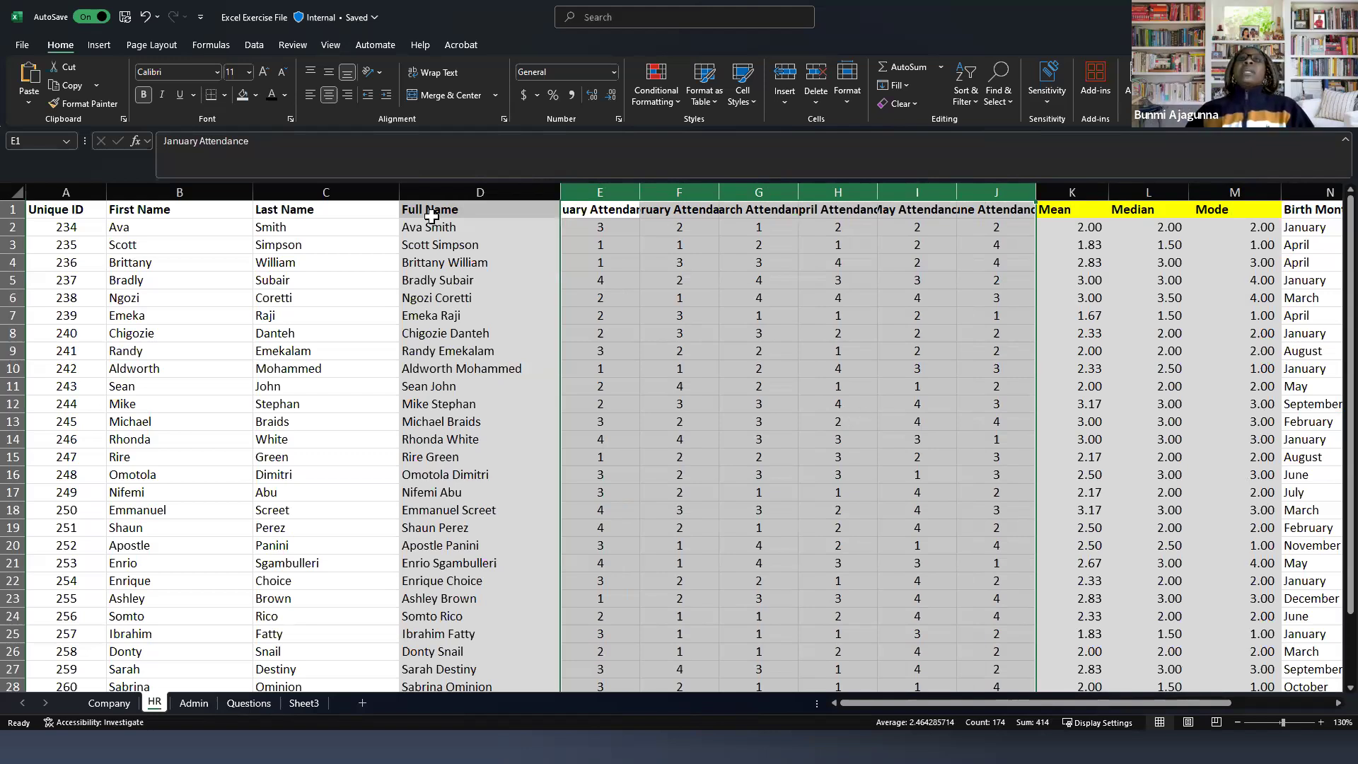
# Step: Wrap the text of the whole heading row 1 so that long headings run over several lines
pyautogui.moveTo(122, 225); pyautogui.dragTo(32, 241)
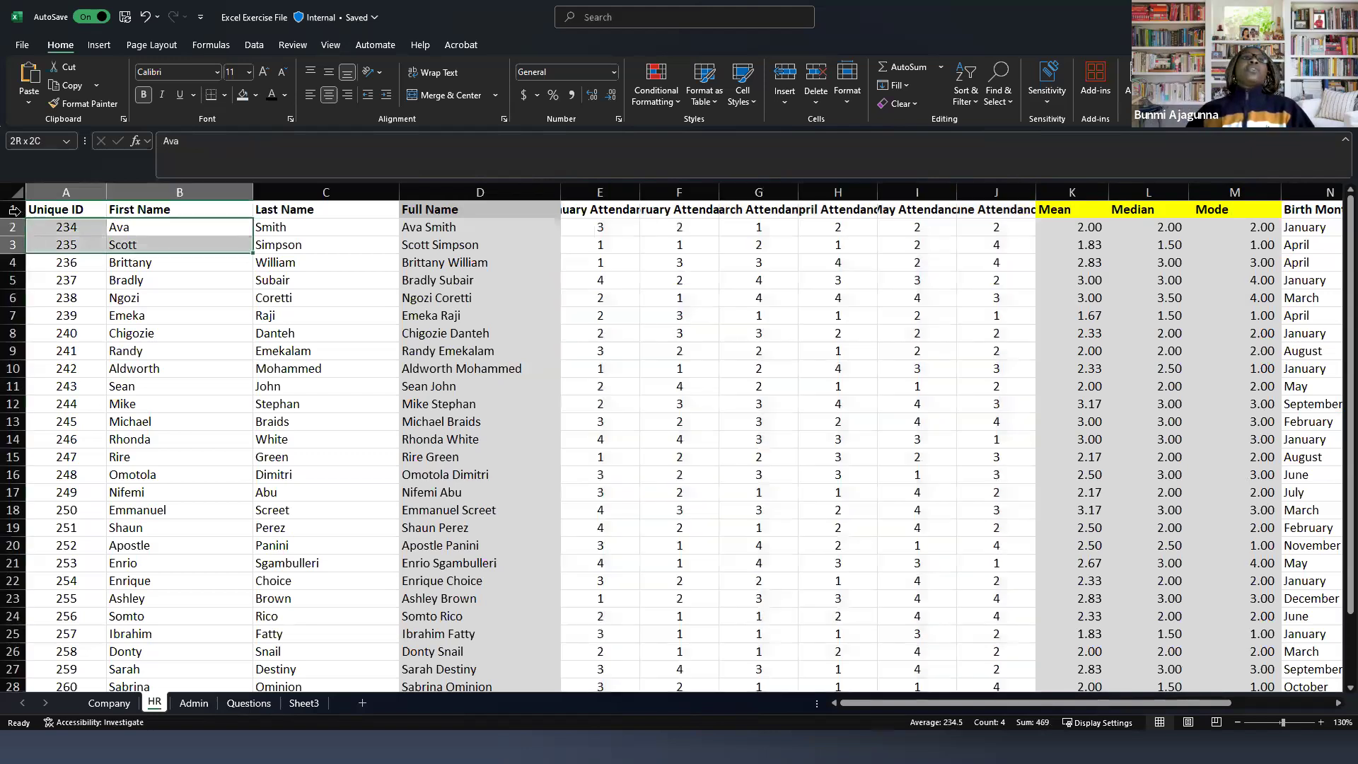
pyautogui.click(13, 209)
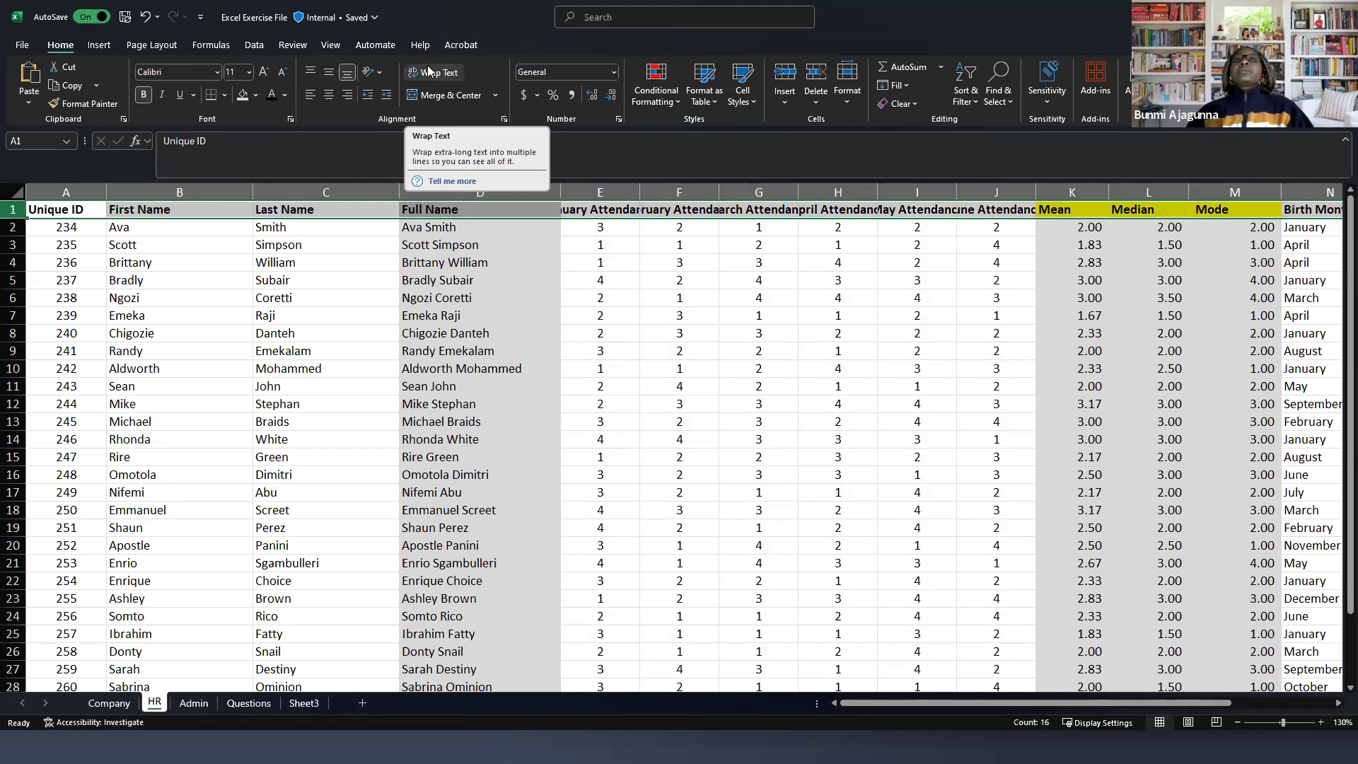
pyautogui.click(430, 72)
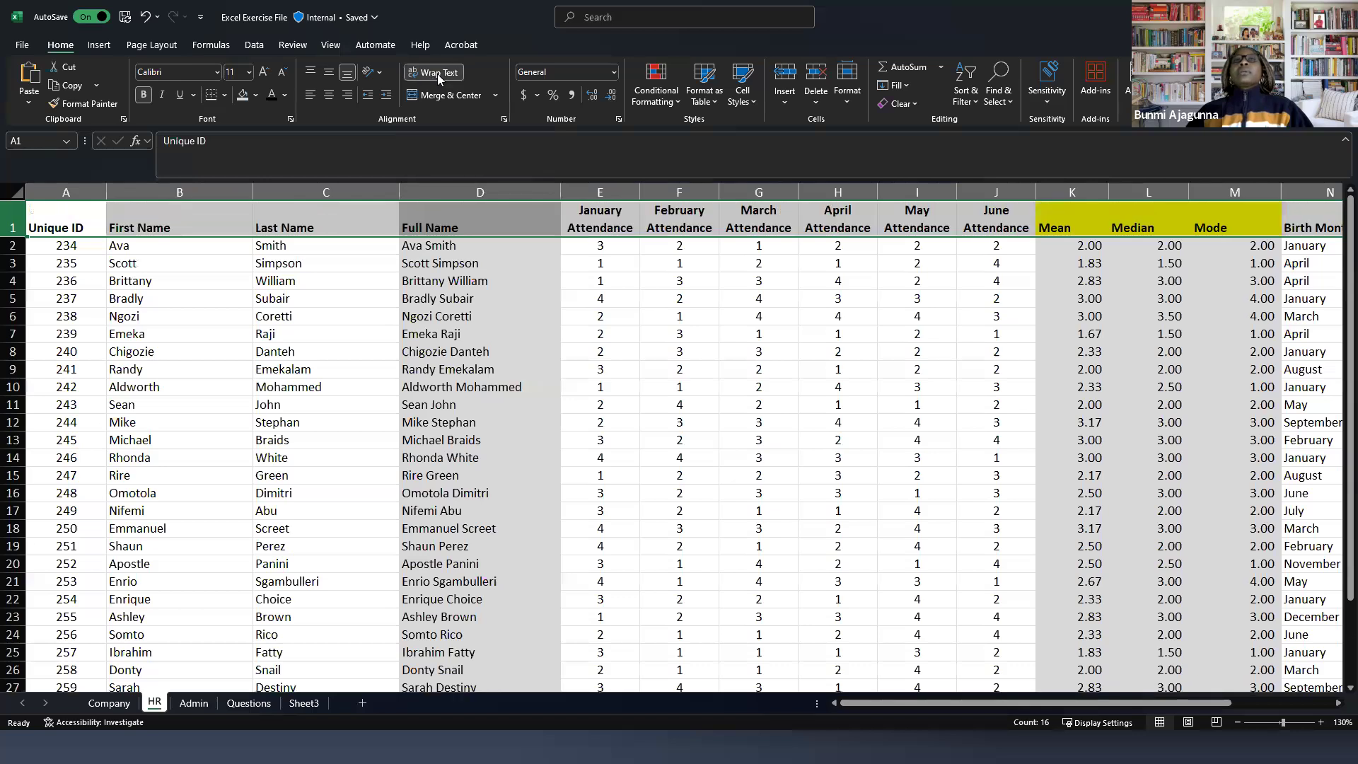
# Step: Examine the wrapped attendance headings from January to June in E1:J1, singly and as one range
pyautogui.click(630, 219)
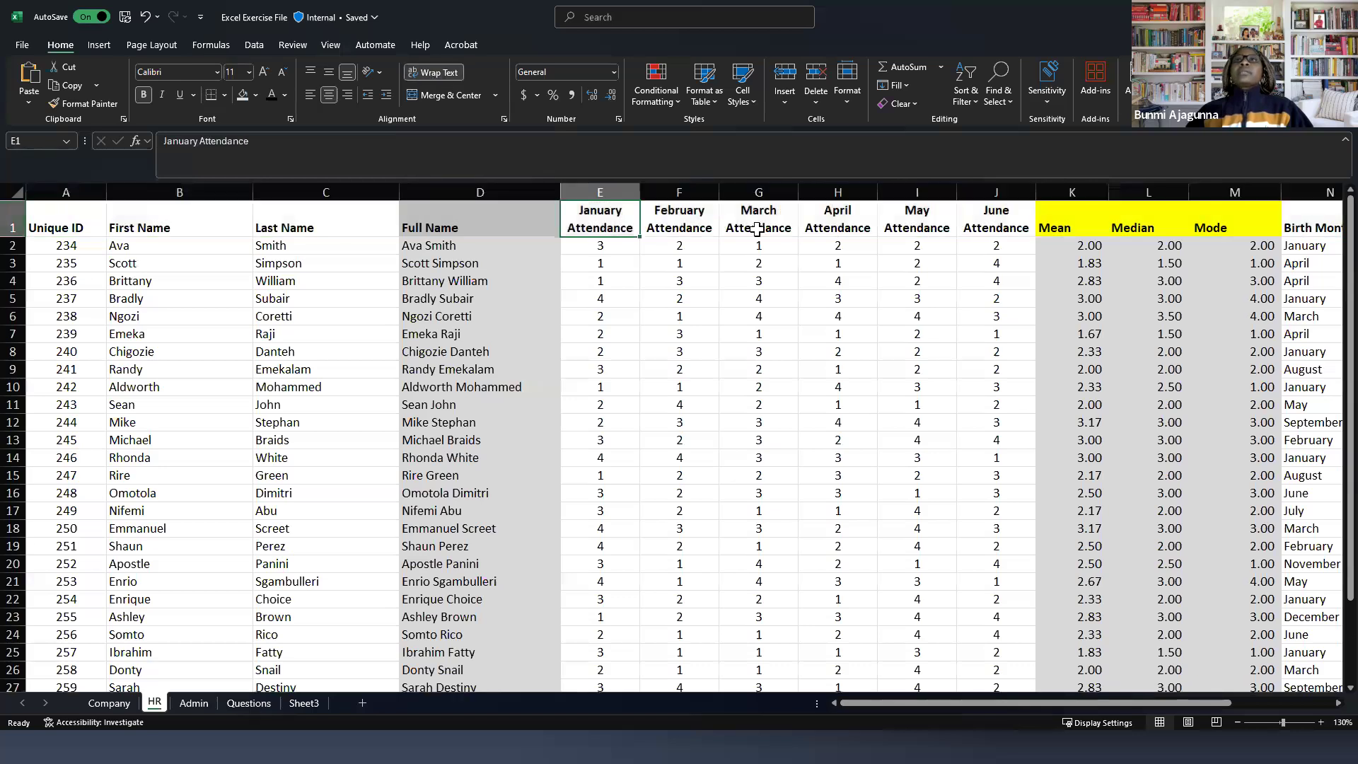
pyautogui.press('Right')
pyautogui.press('Right')
pyautogui.press('Right')
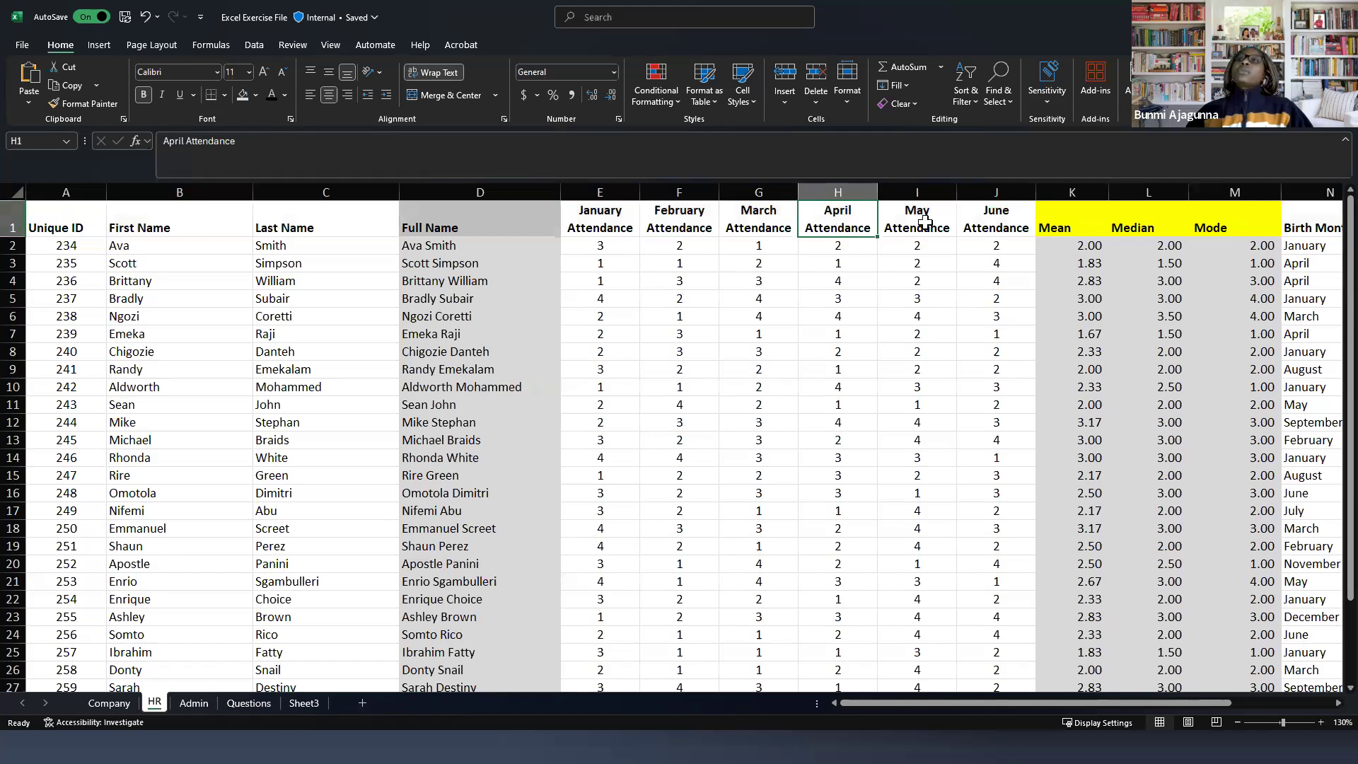
pyautogui.press('Right')
pyautogui.press('Right')
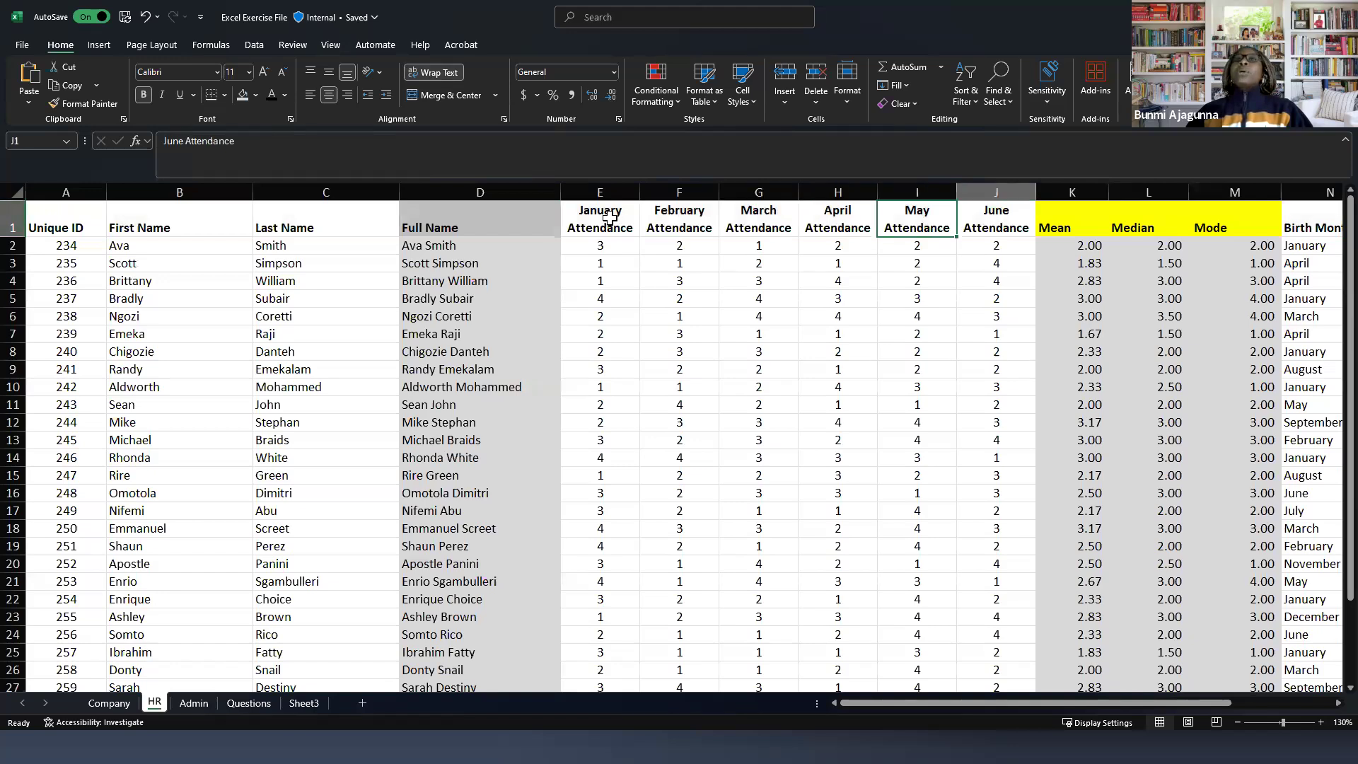
pyautogui.moveTo(605, 210); pyautogui.dragTo(979, 219)
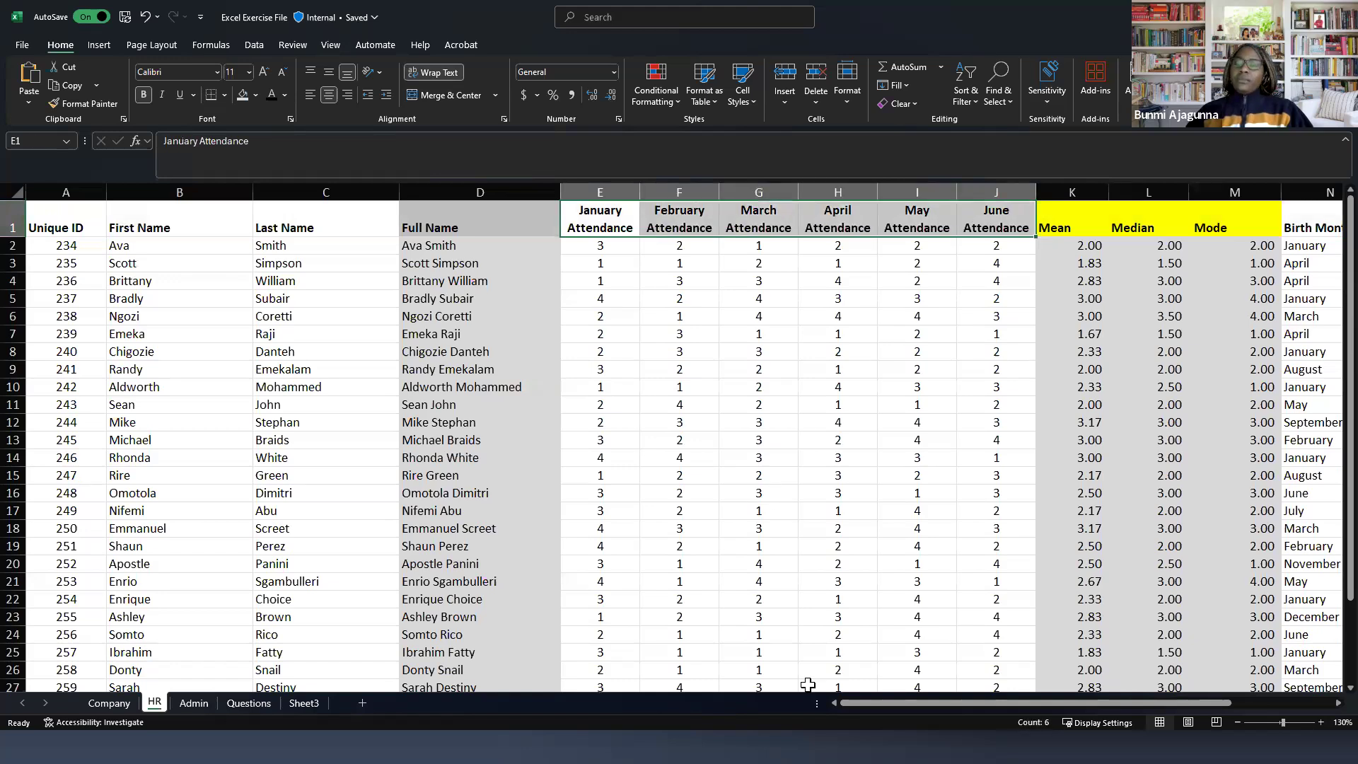
# Step: Examine the Mean heading in K1 and the formula beneath it in K2
pyautogui.moveTo(900, 703); pyautogui.dragTo(1033, 707)
pyautogui.click(762, 247)
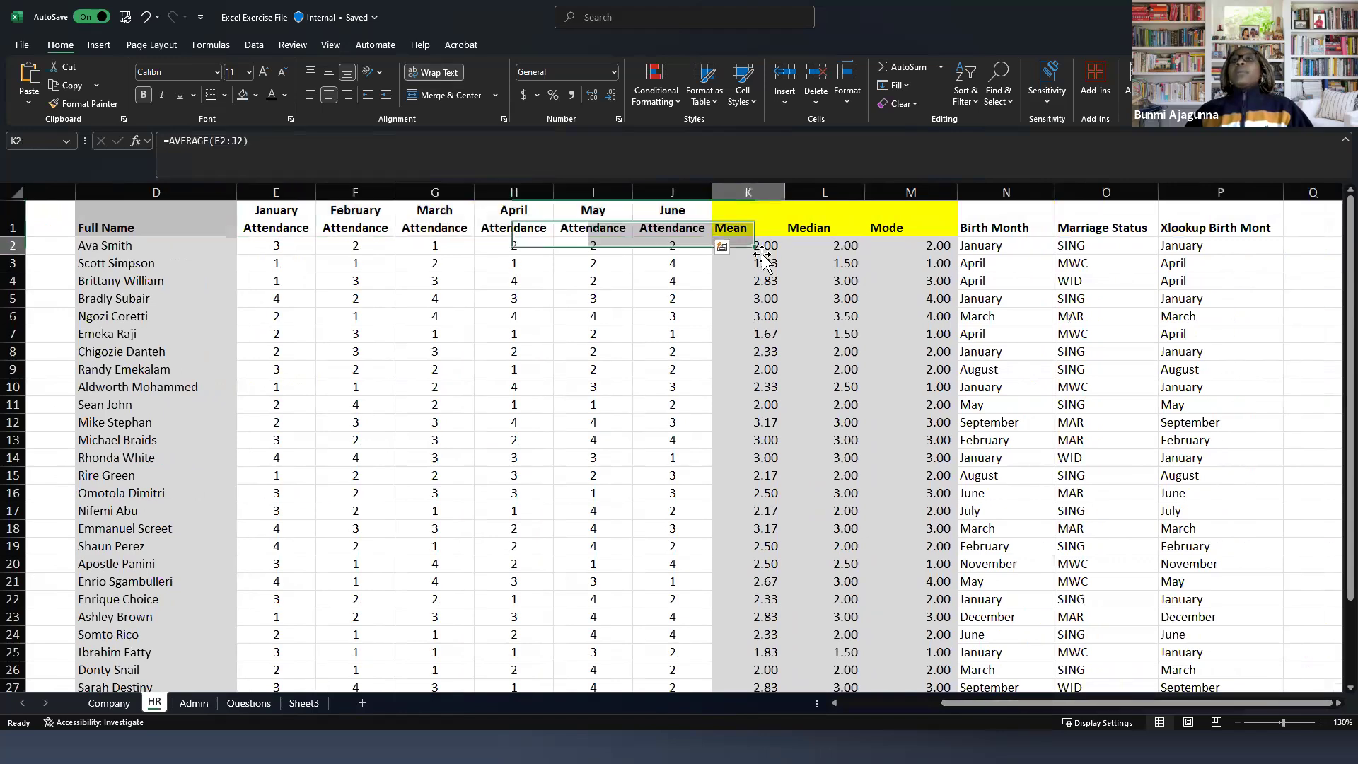
pyautogui.click(737, 228)
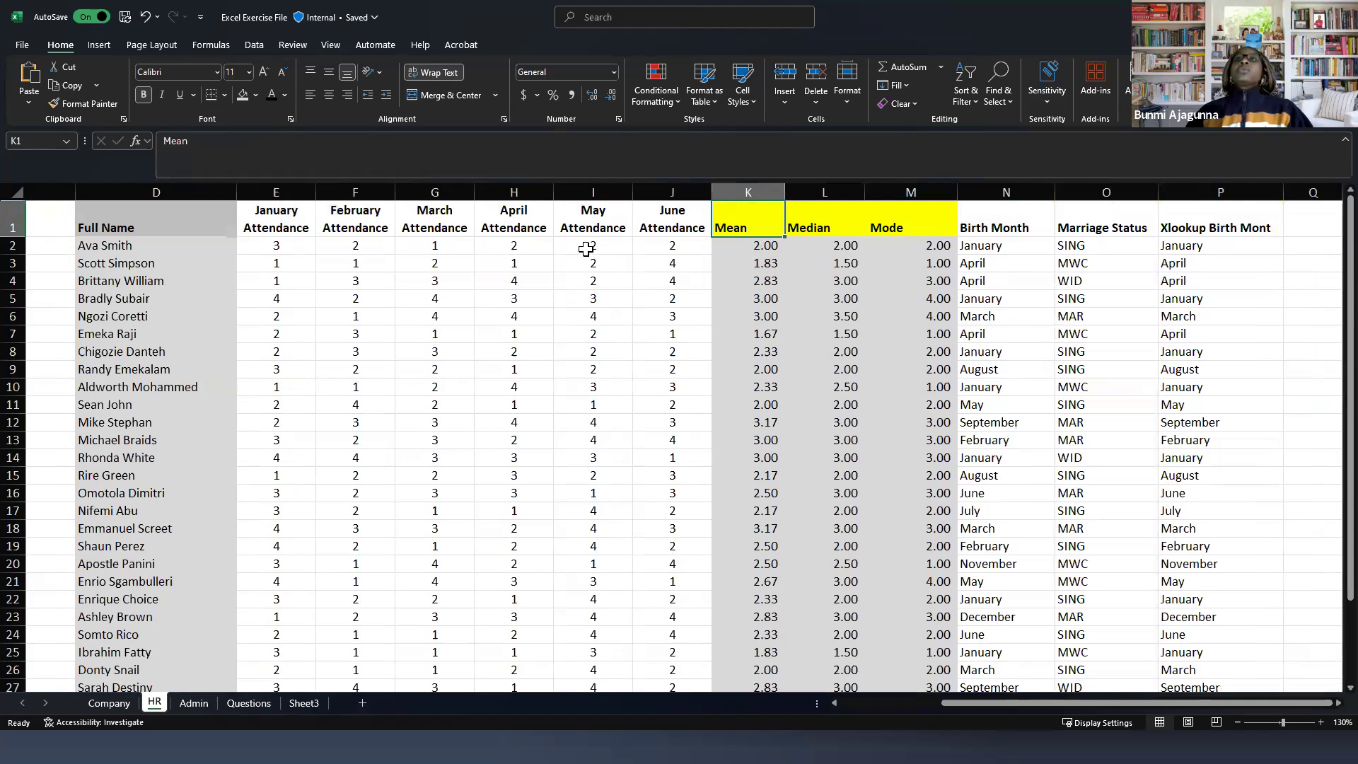
pyautogui.press('Down')
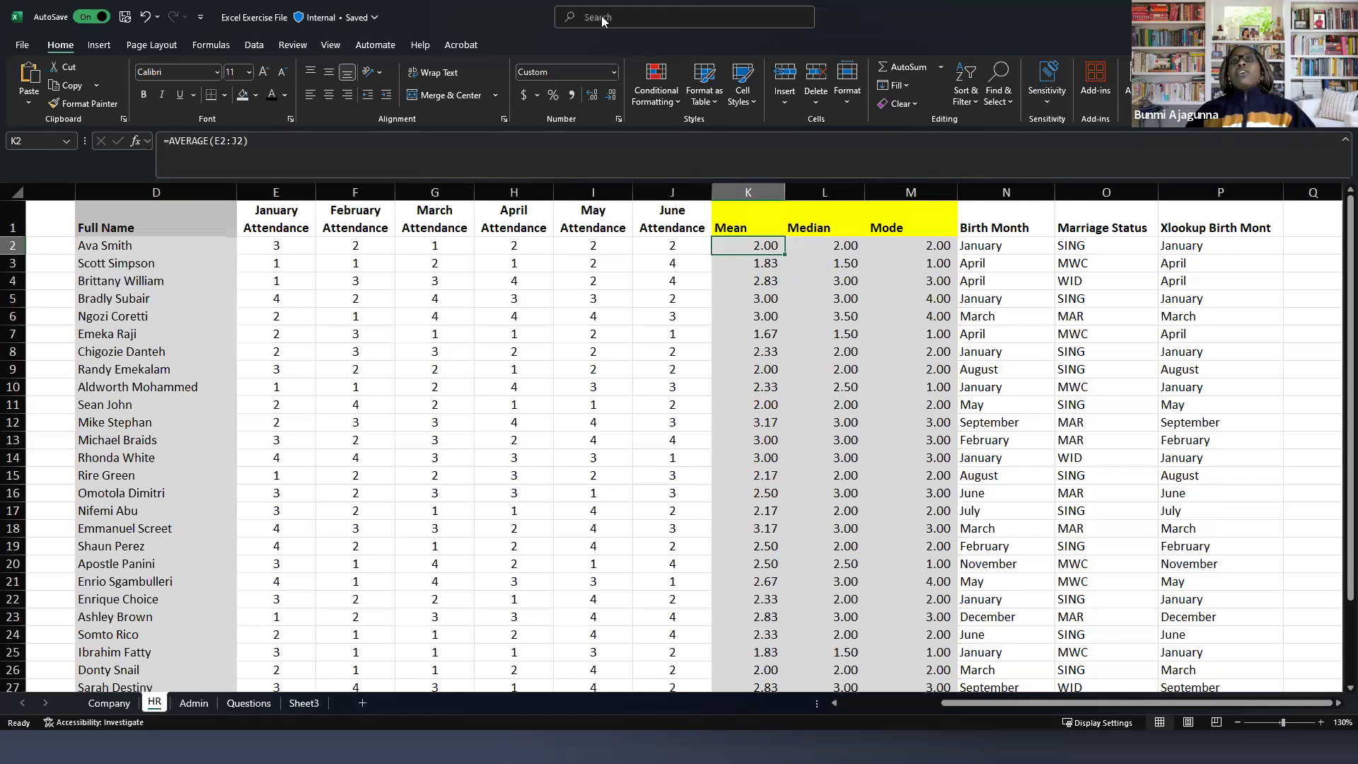
pyautogui.hotkey('alt', 'Tab')
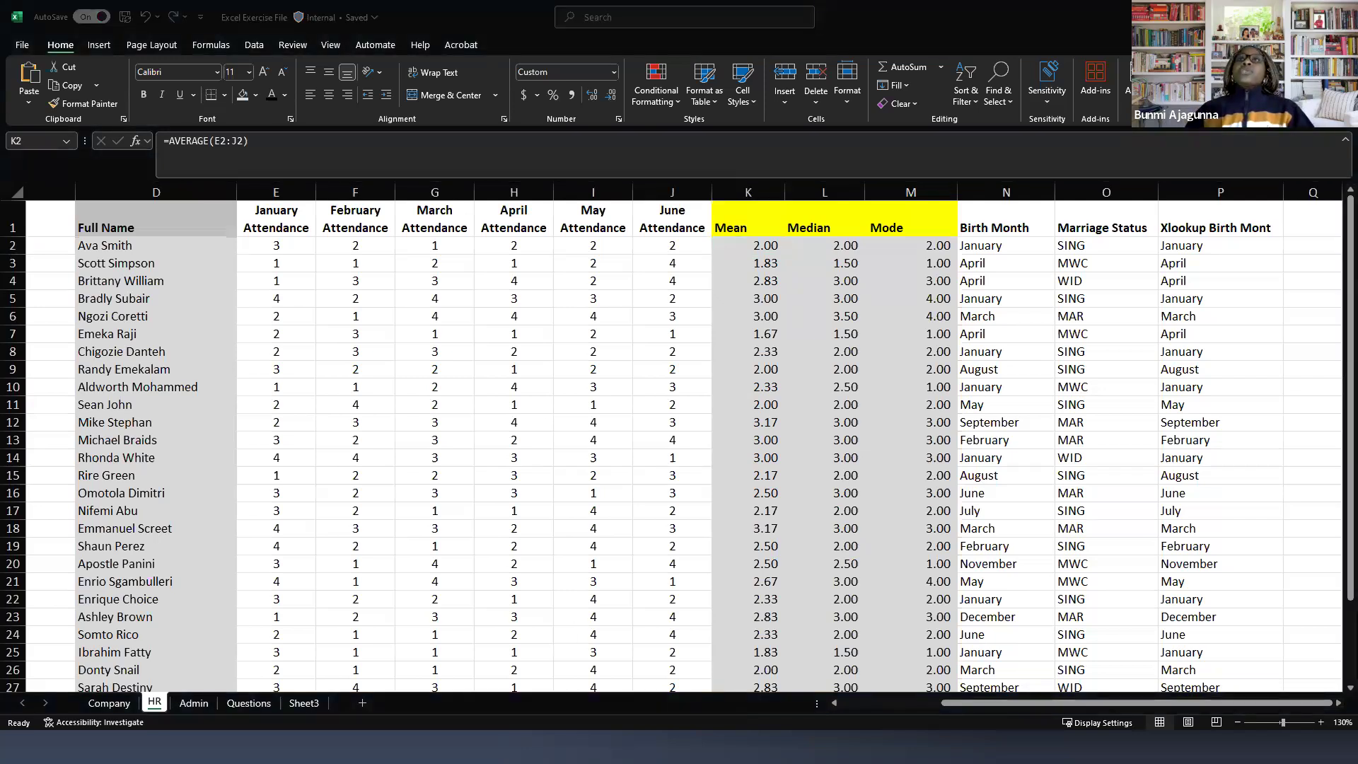
# Step: Re-enter the Mean formula =AVERAGE(E2:J2) in K2, taking the six monthly attendance cells of row 2 as its range
pyautogui.click(763, 248)
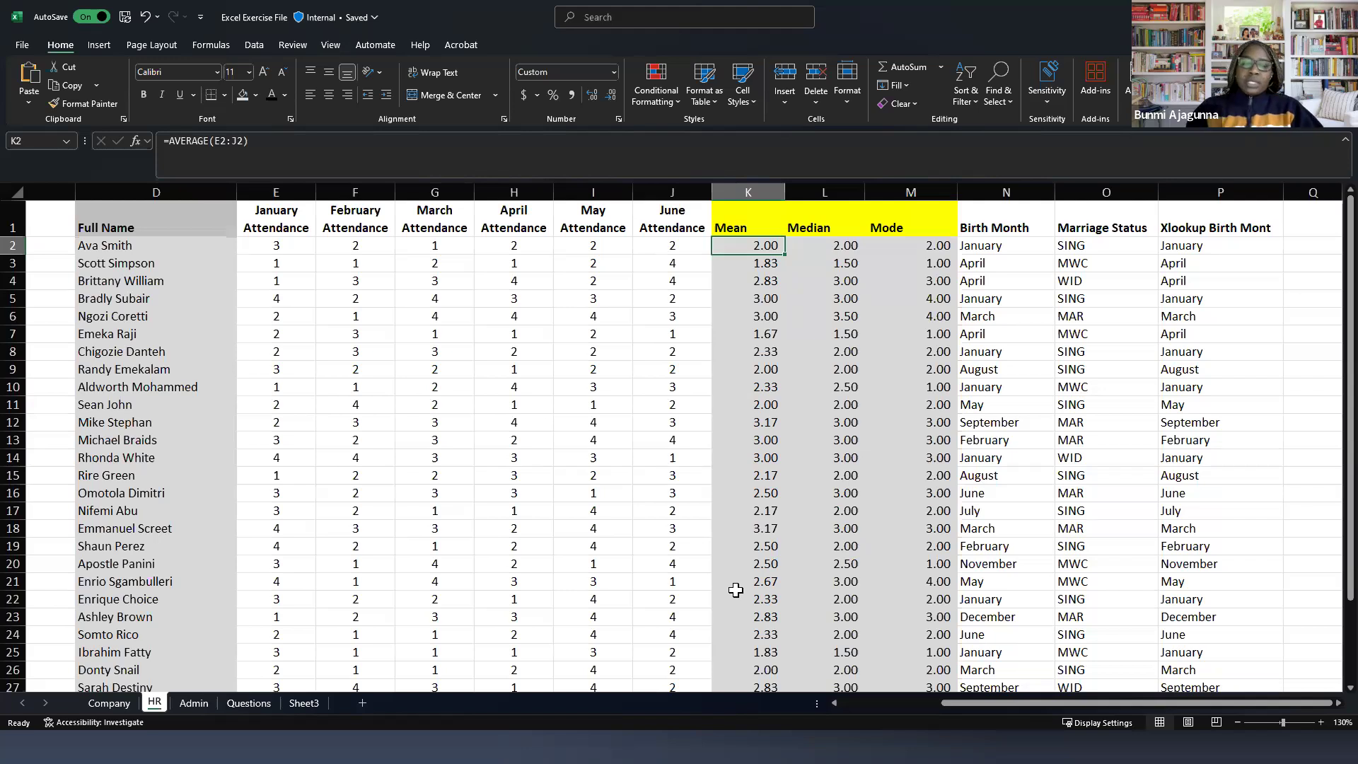
pyautogui.write('=average')
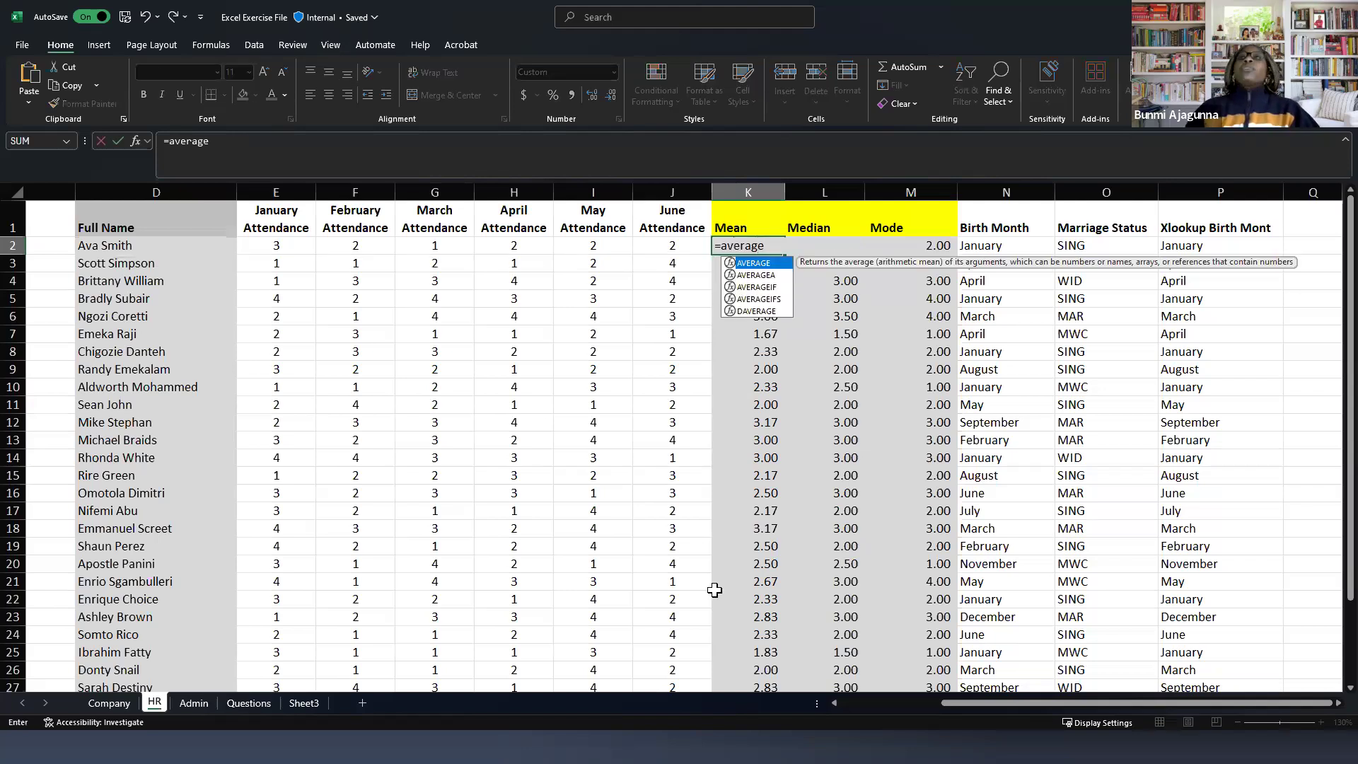
pyautogui.write('(')
pyautogui.moveTo(270, 247); pyautogui.dragTo(644, 245)
pyautogui.write(')')
pyautogui.press('Return')
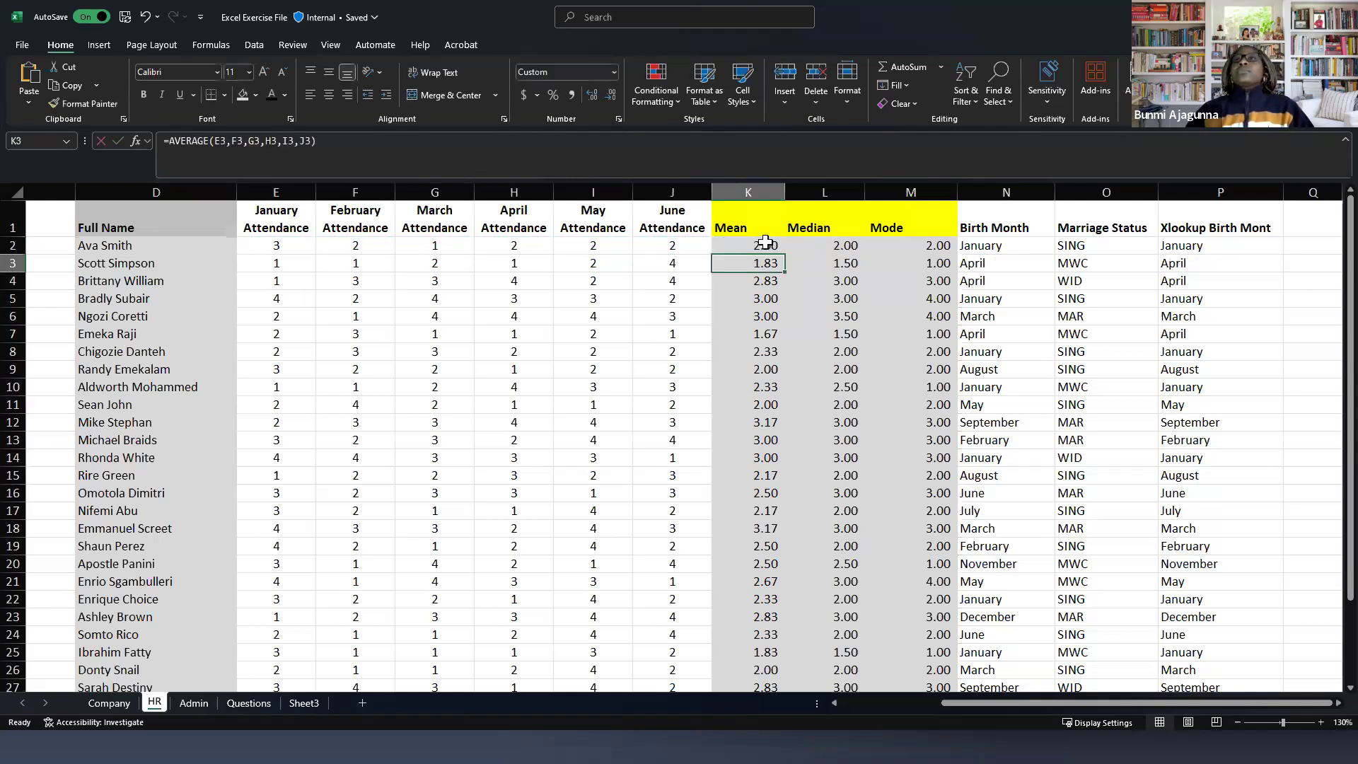
# Step: Clear all Mean, Median and Mode formulas in K2:M29, keeping the headings
pyautogui.moveTo(747, 245); pyautogui.dragTo(920, 245)
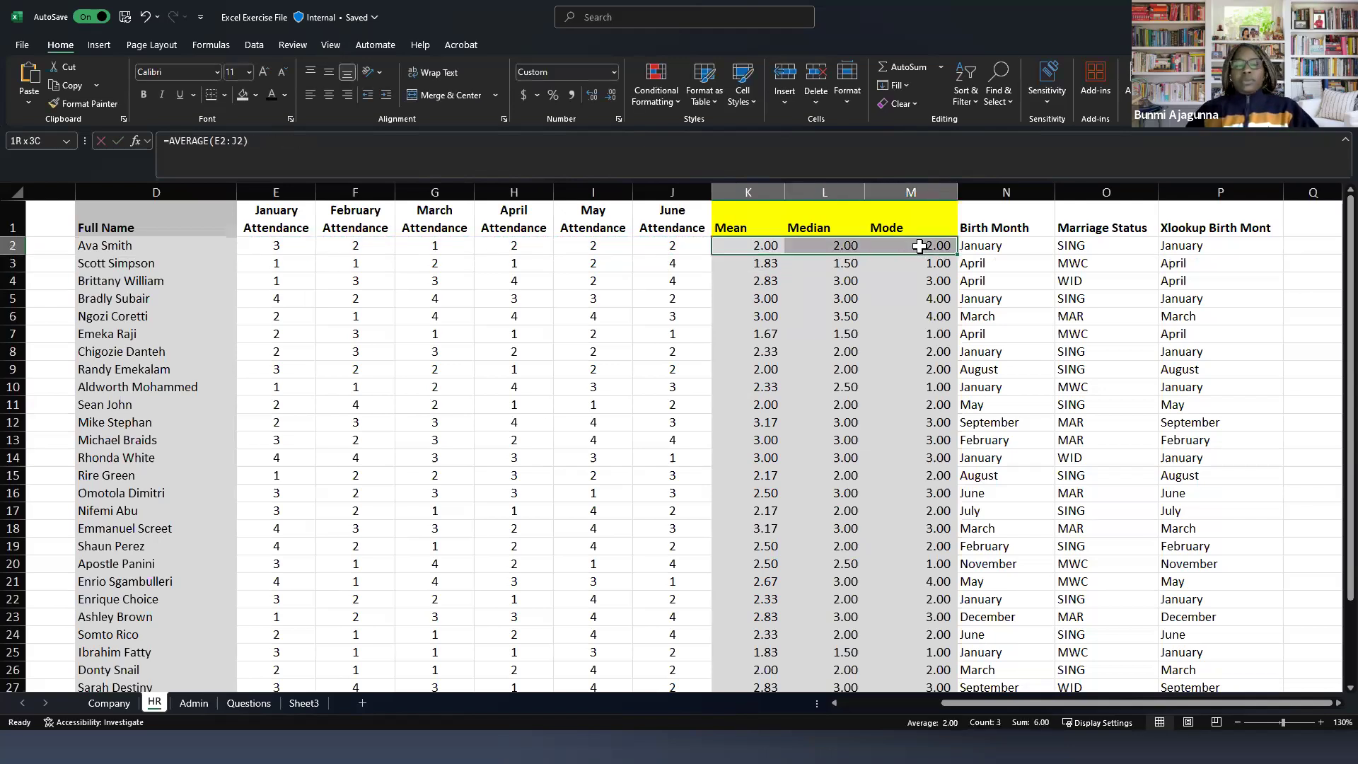
pyautogui.hotkey('ctrl', 'shift', 'Down')
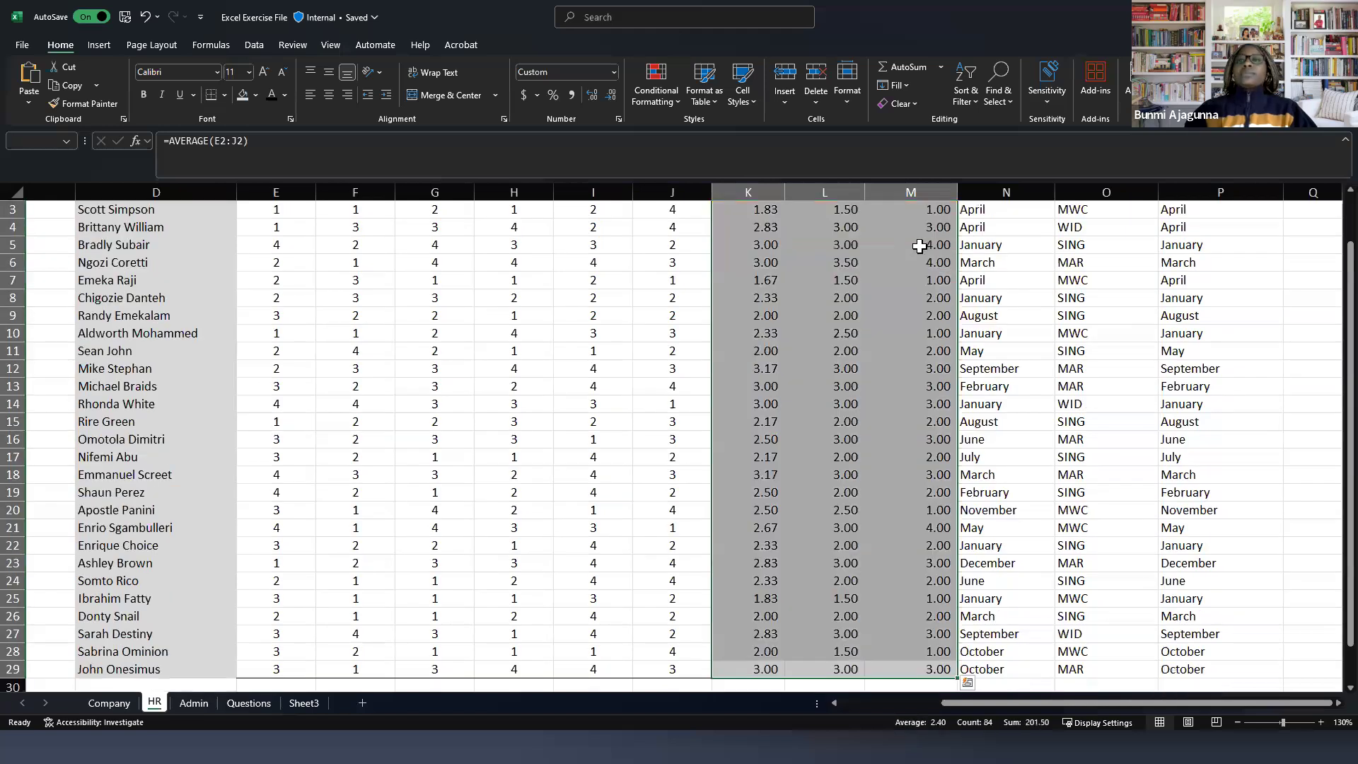
pyautogui.press('Delete')
# Step: Enter the Mean formula =AVERAGE(E2:J2) in K2, using the January to June attendance cells of row 2
pyautogui.click(748, 245)
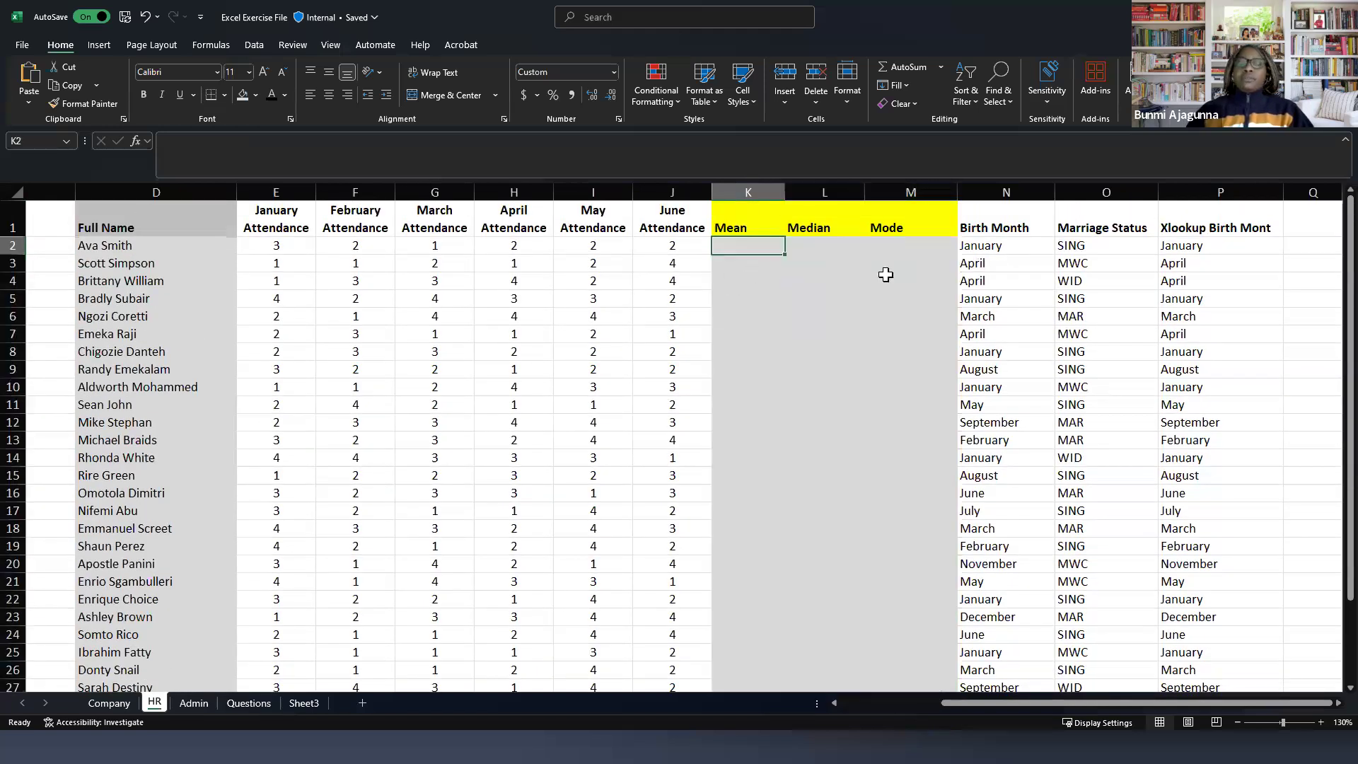
pyautogui.write('=a')
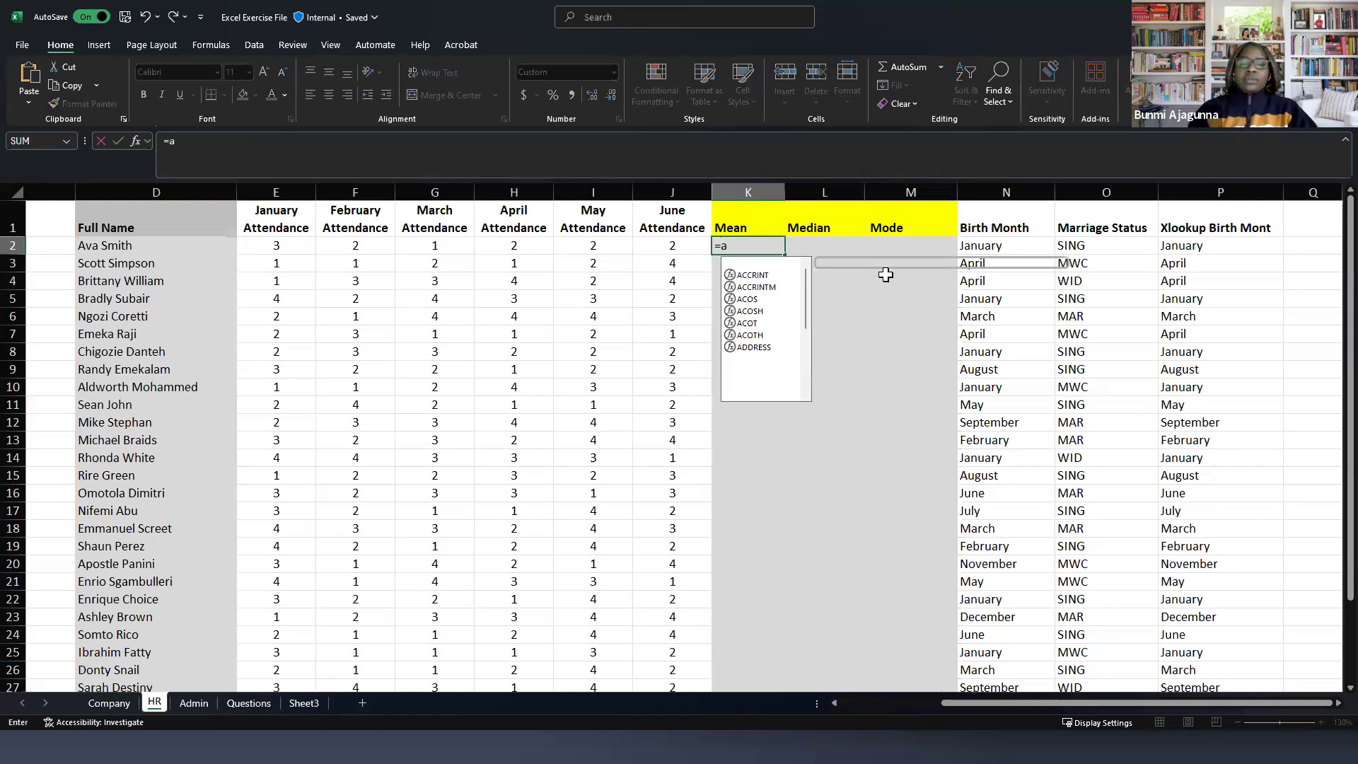
pyautogui.write('verage')
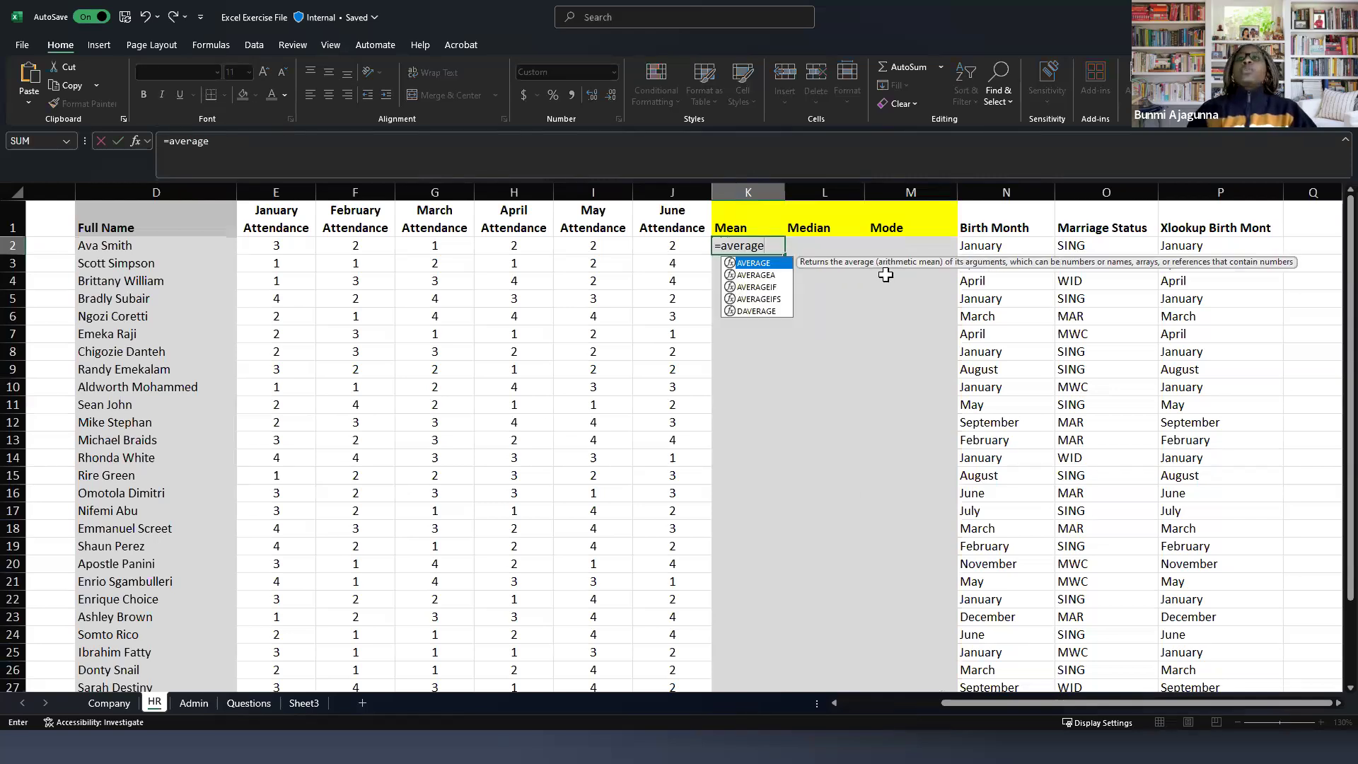
pyautogui.write('(')
pyautogui.moveTo(276, 246); pyautogui.dragTo(652, 247)
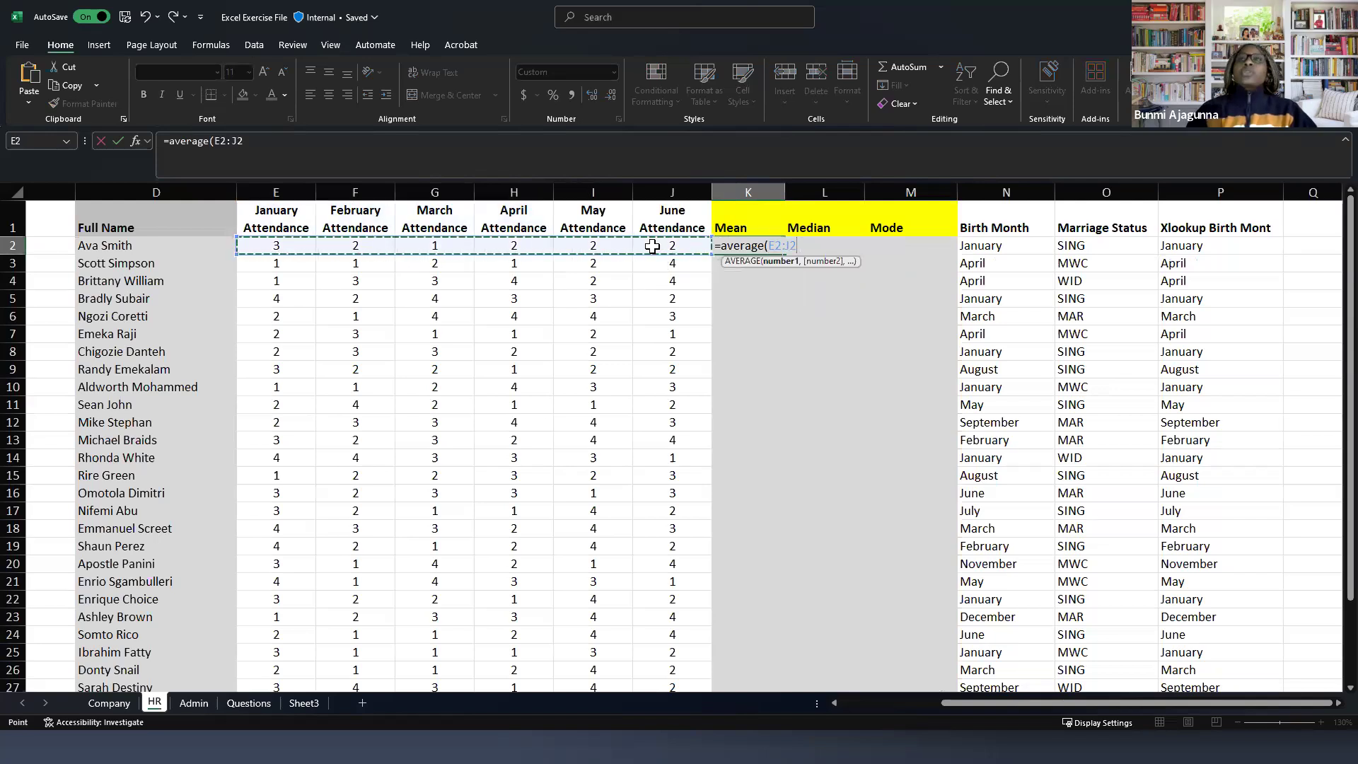
pyautogui.press('Return')
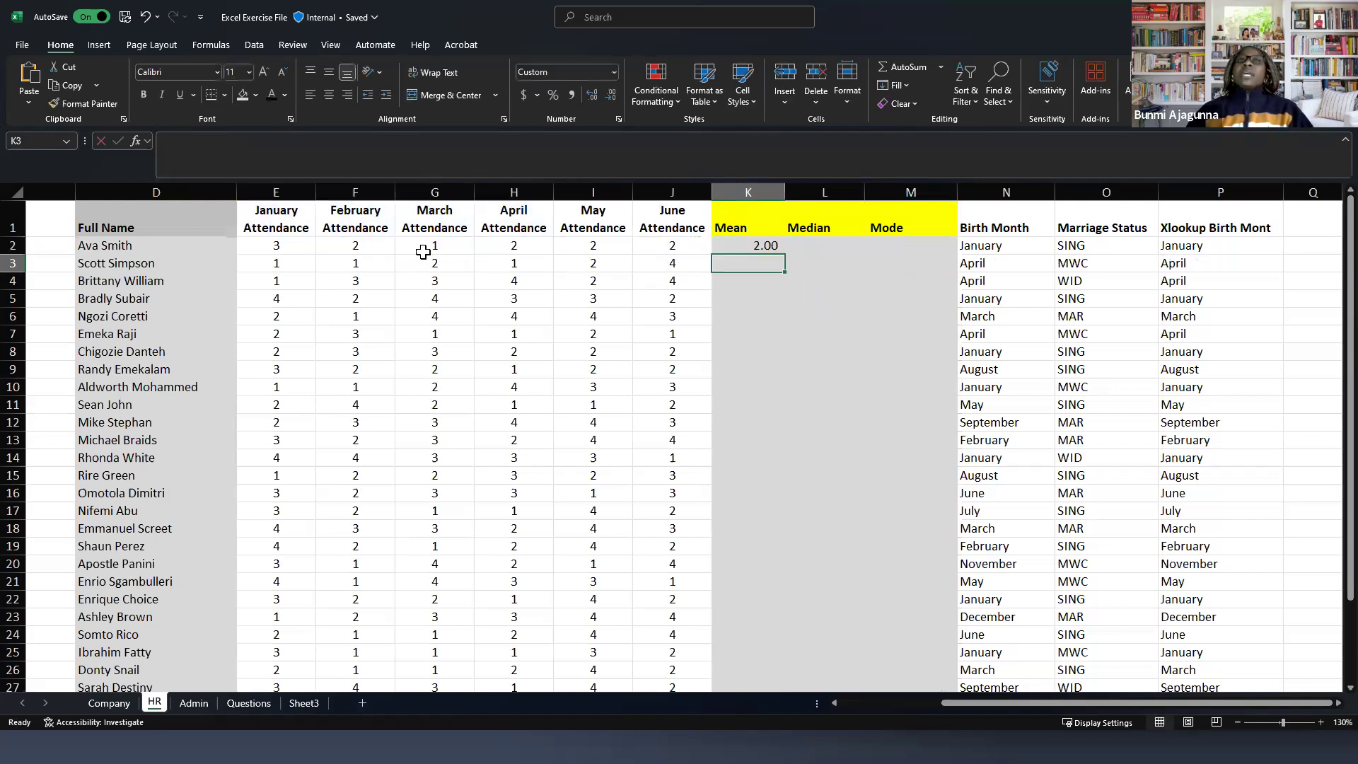
# Step: Enter the Median formula =MEDIAN(E2:J2) in L2, covering the same six monthly attendance cells
pyautogui.click(818, 246)
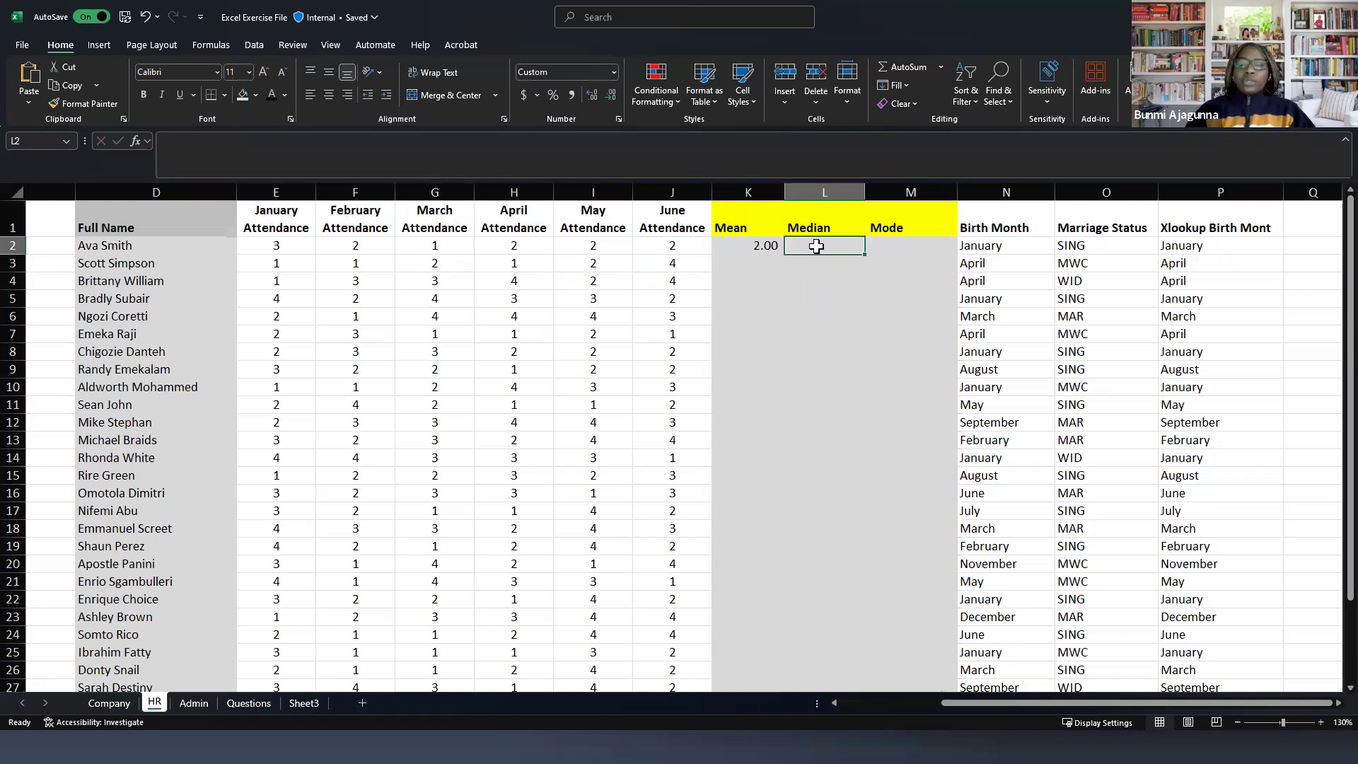
pyautogui.write('=')
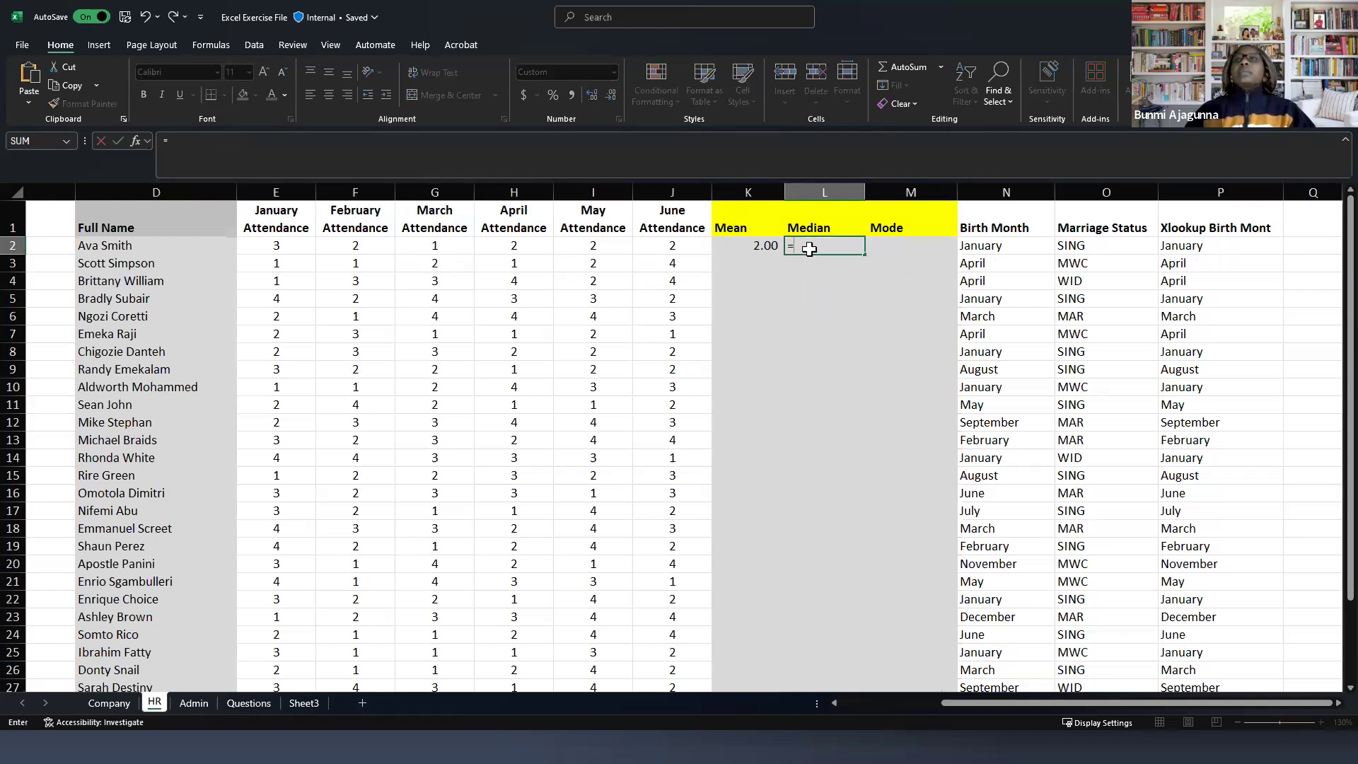
pyautogui.write('m')
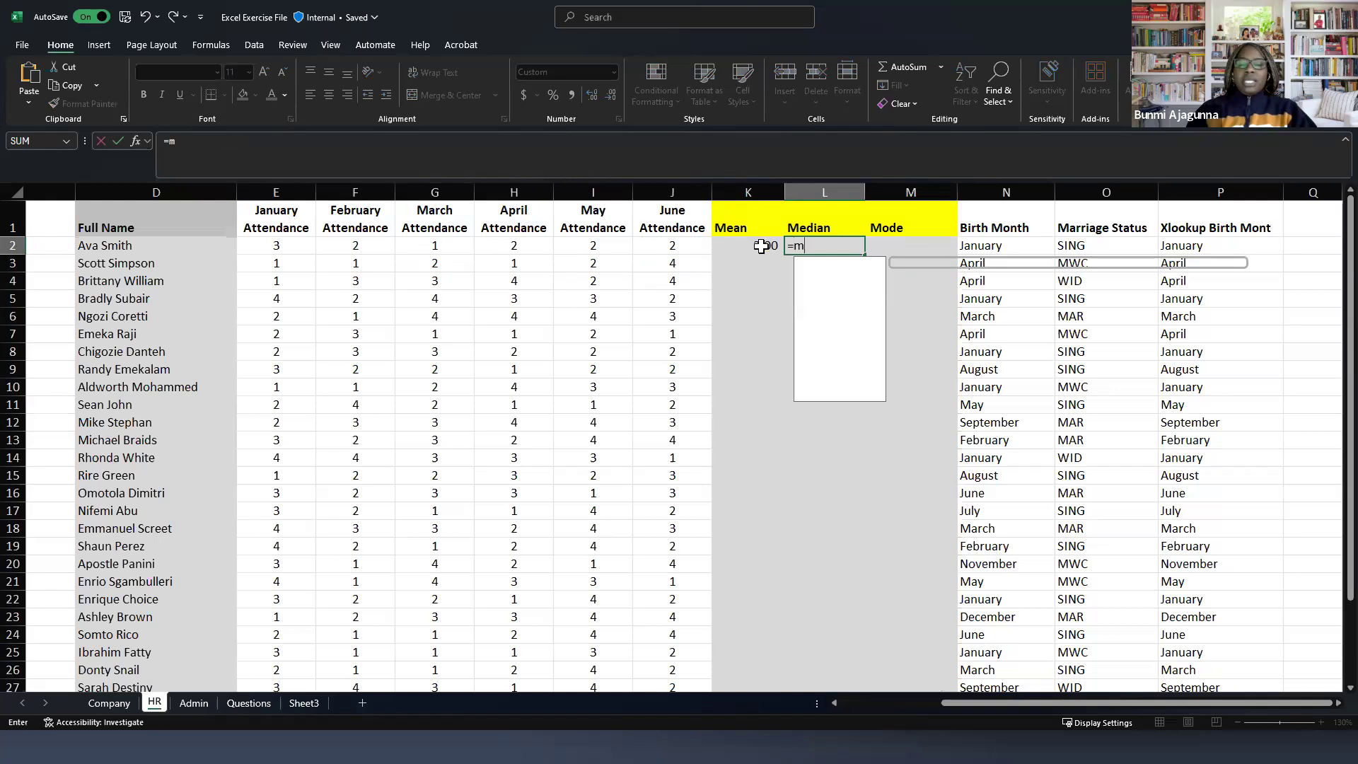
pyautogui.write('edian(')
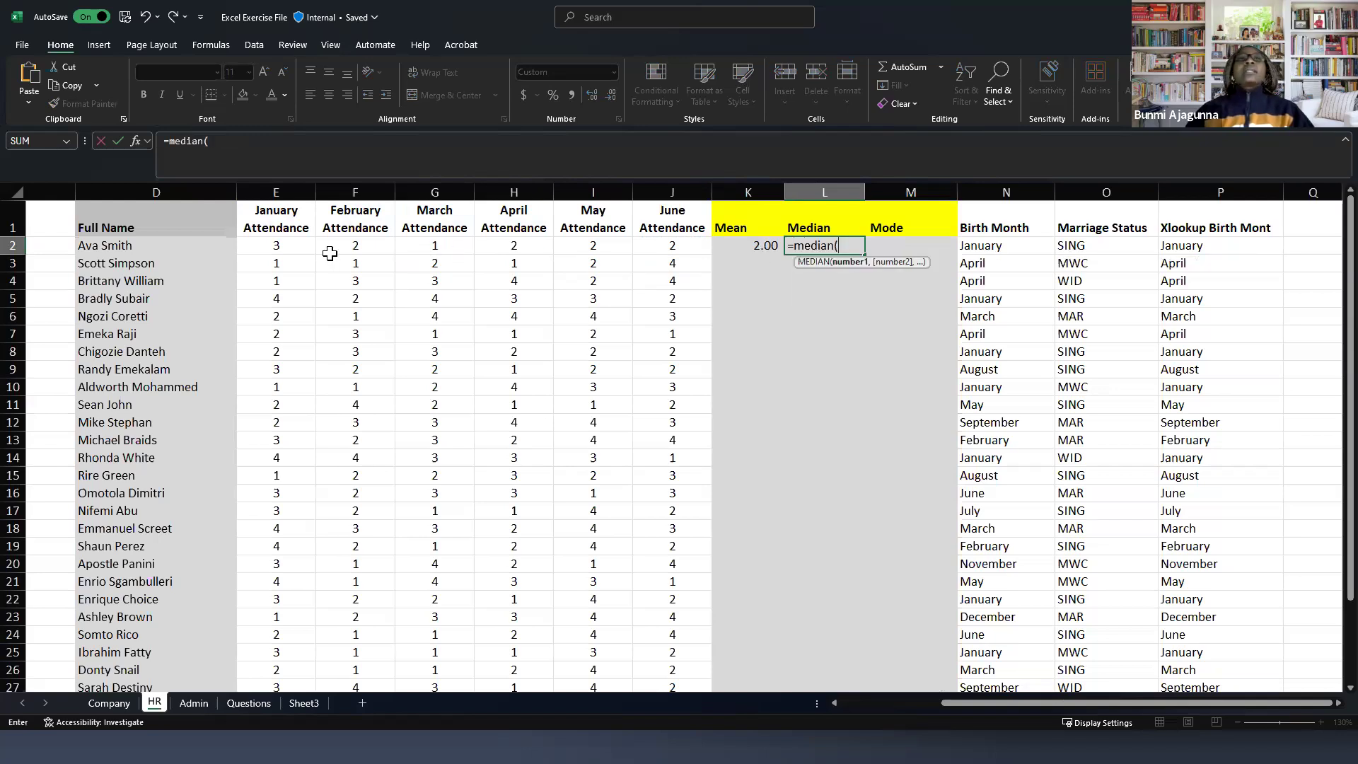
pyautogui.moveTo(284, 247); pyautogui.dragTo(656, 247)
pyautogui.write(')')
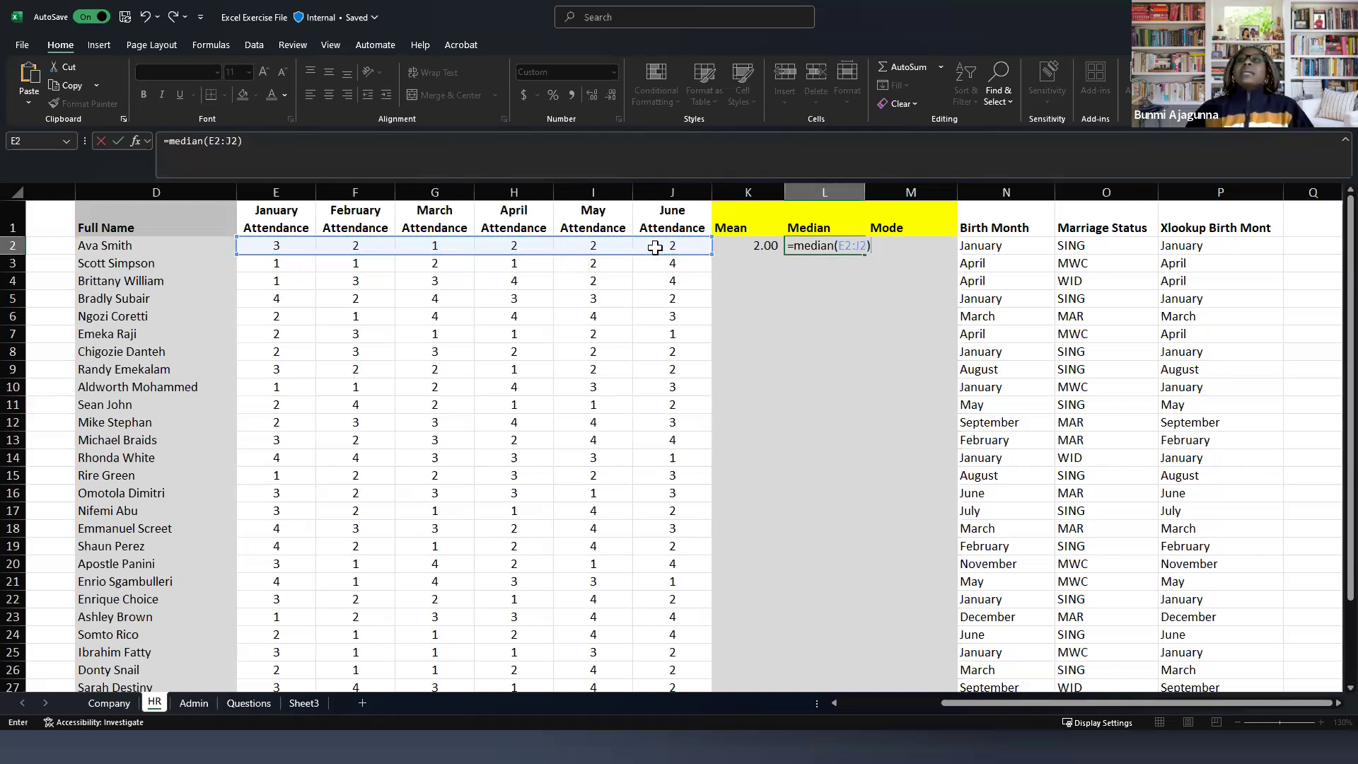
pyautogui.press('Return')
# Step: Enter the Mode formula =MODE(E2:J2) in M2 for the row's January to June attendance
pyautogui.click(907, 249)
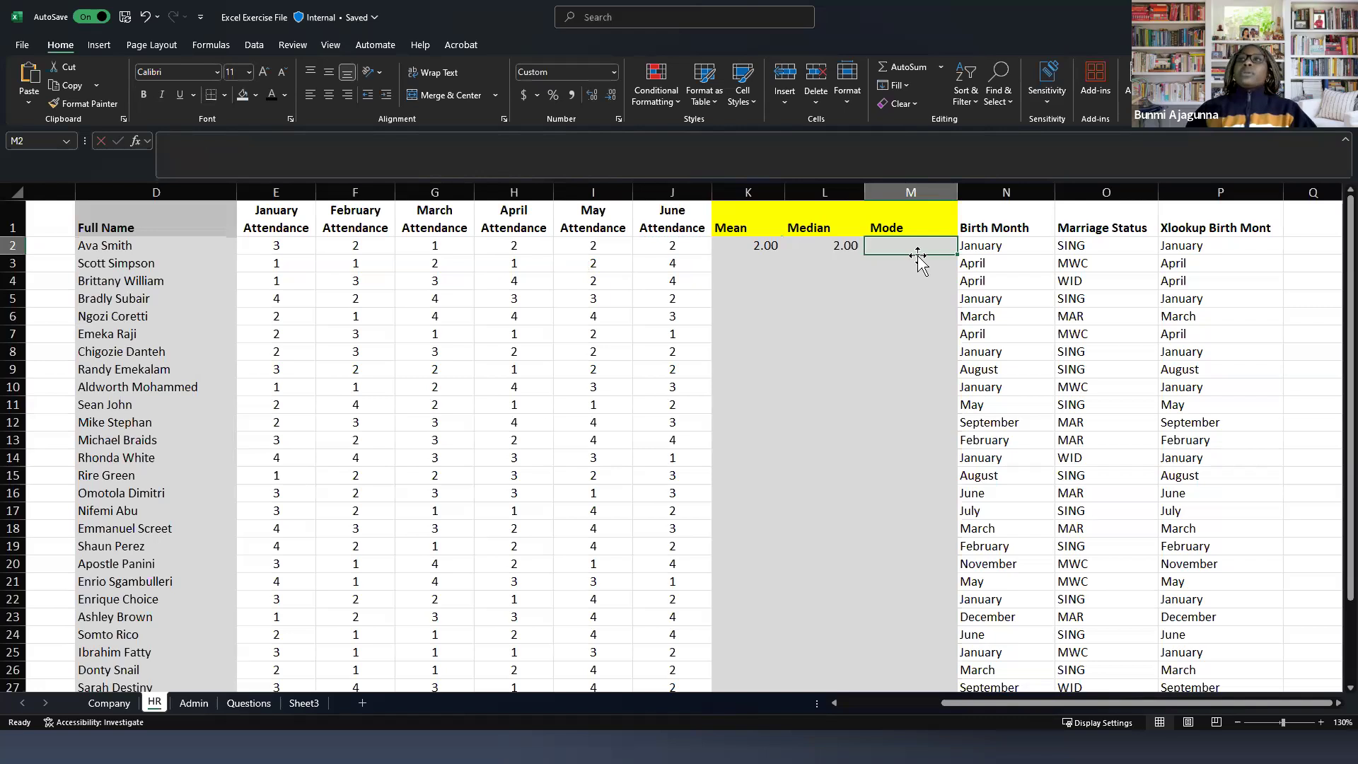
pyautogui.write('=mode(')
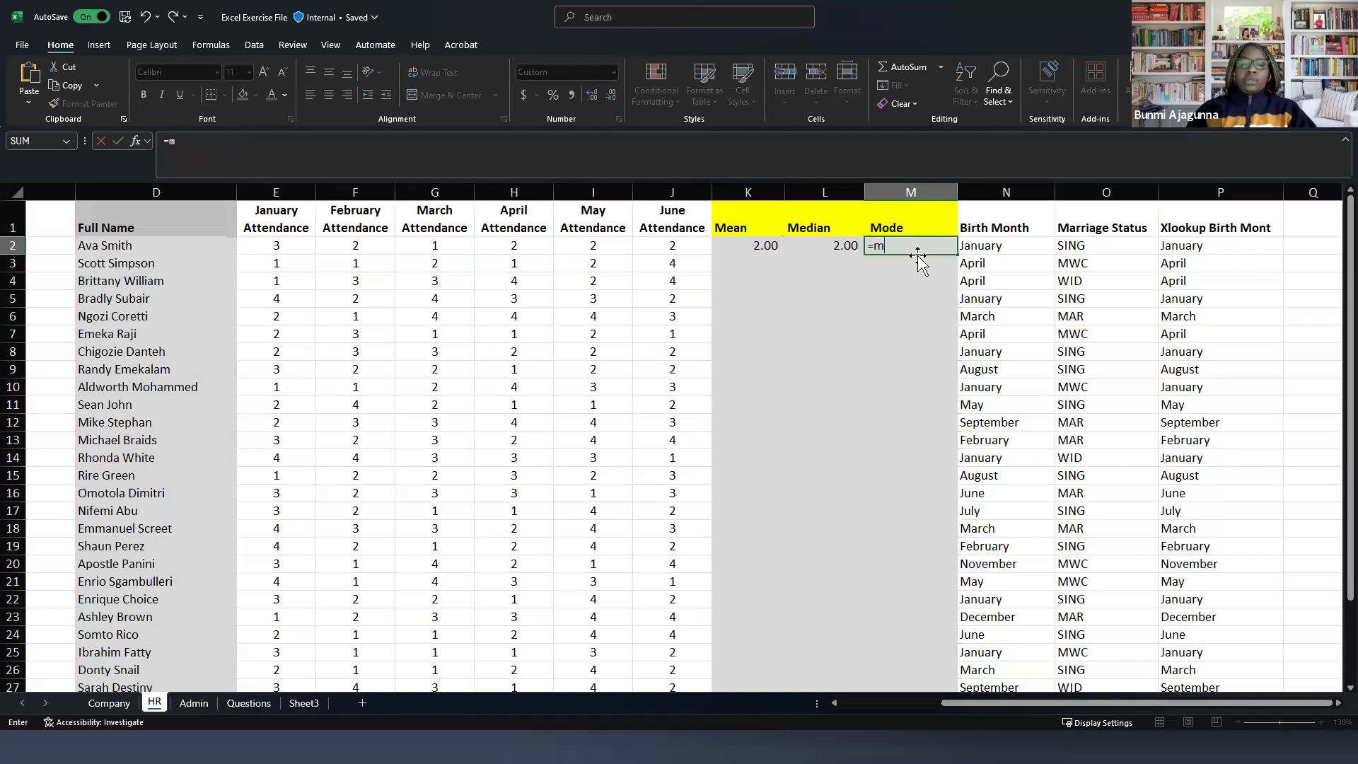
pyautogui.moveTo(279, 245); pyautogui.dragTo(704, 244)
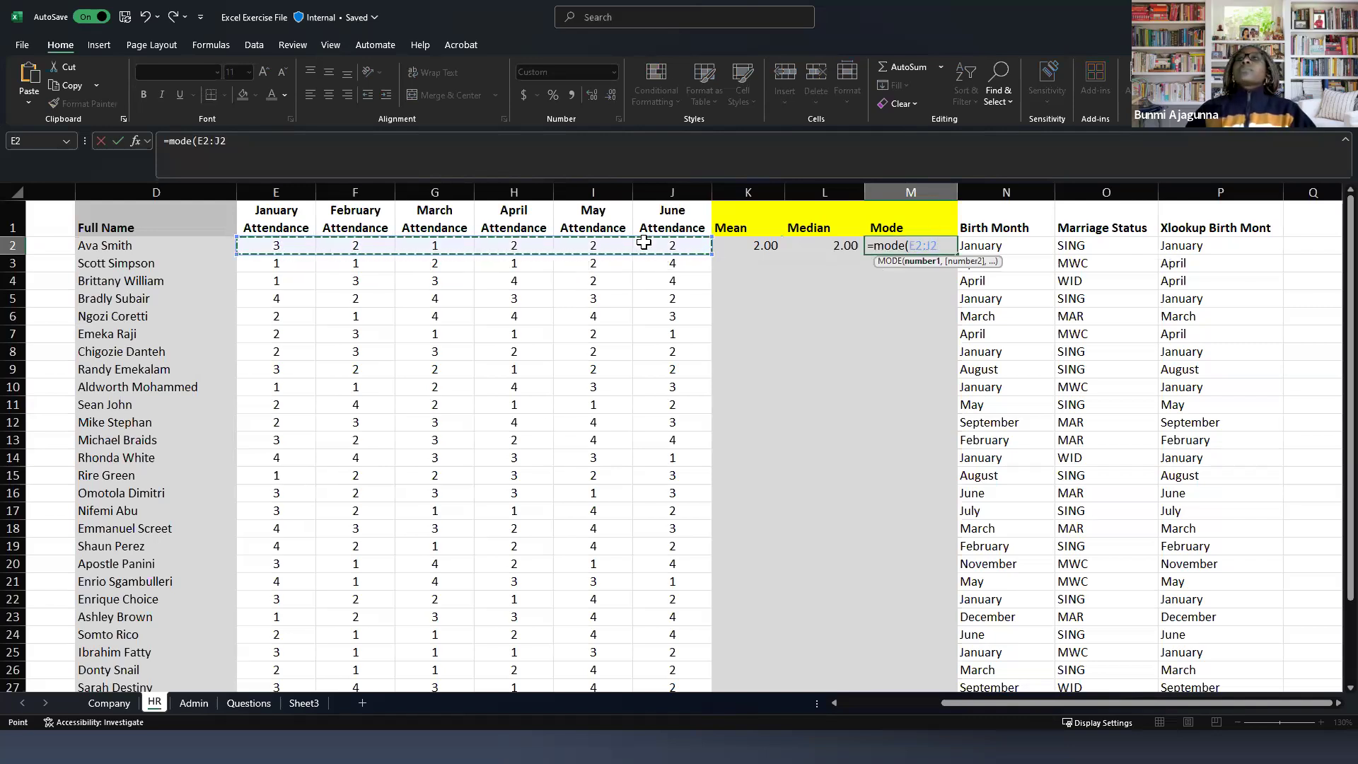
pyautogui.press('Return')
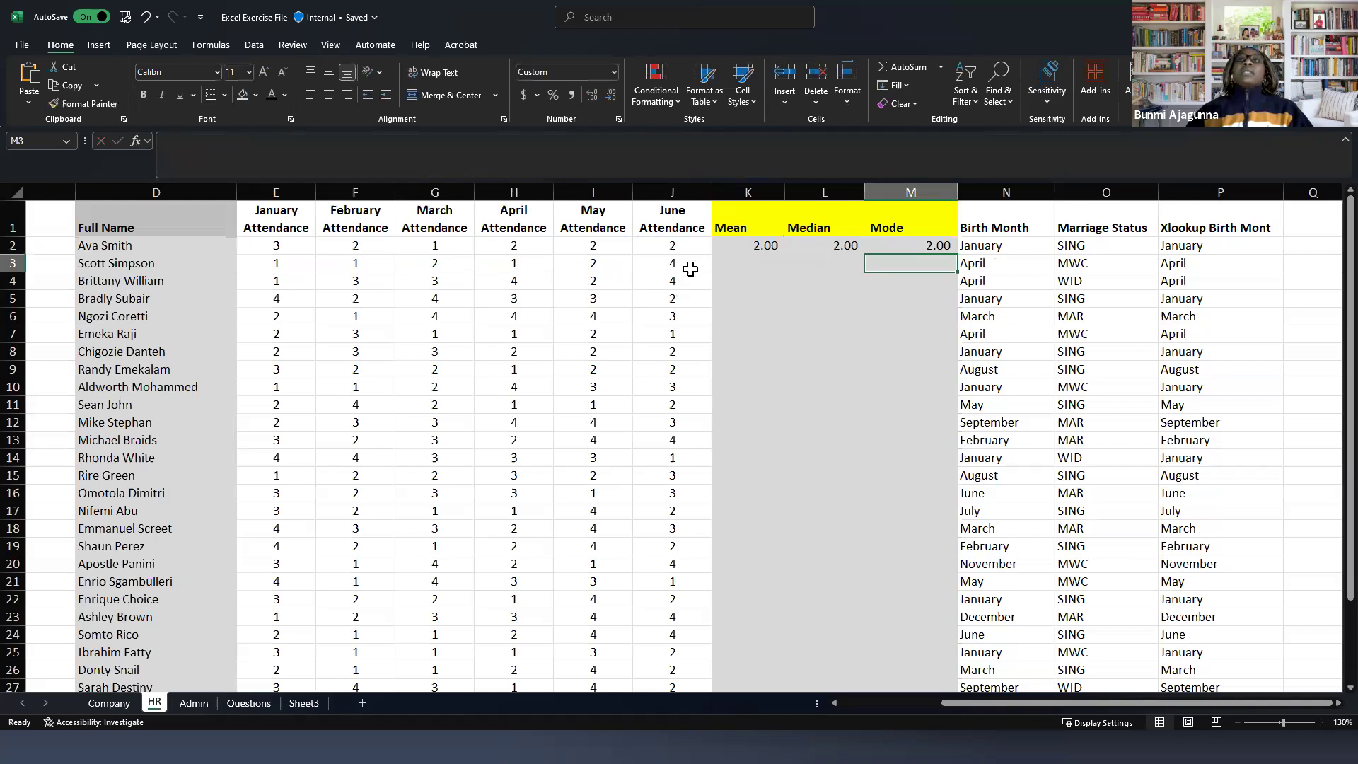
# Step: Fill the Mean, Median and Mode formulas from K2:M2 down through row 30
pyautogui.click(744, 246)
pyautogui.moveTo(801, 249); pyautogui.dragTo(944, 348)
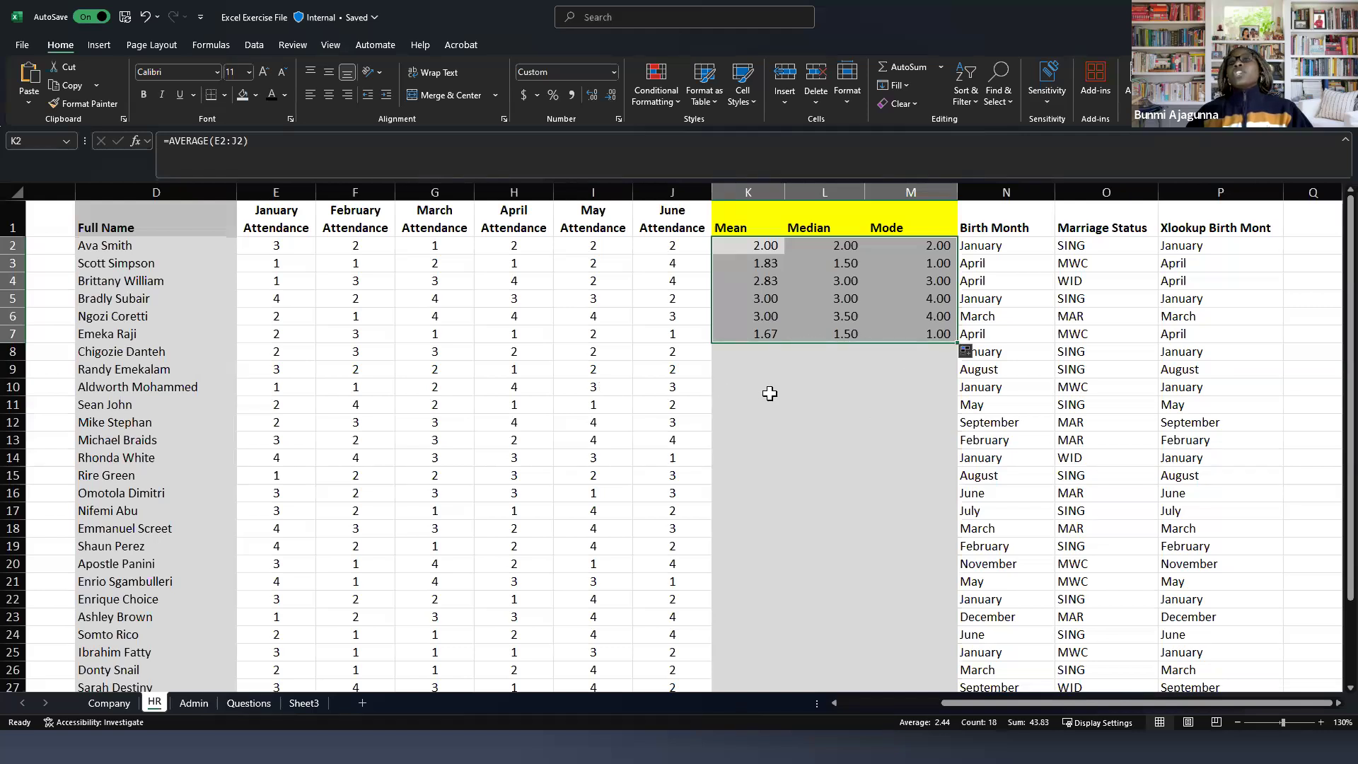
pyautogui.doubleClick(957, 345)
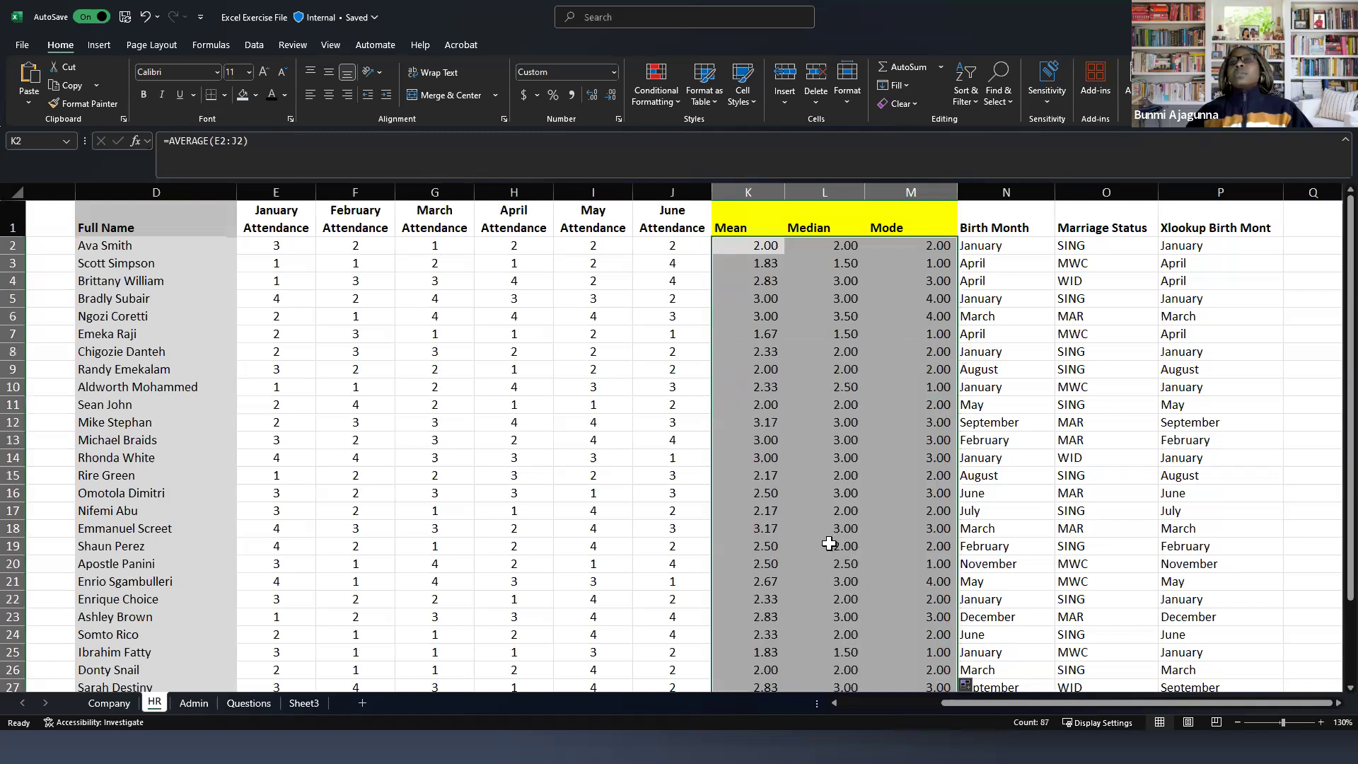
# Step: Clear the surplus formulas in K30:M30, below the last employee row
pyautogui.scroll(-2, 829, 543)
pyautogui.moveTo(750, 639); pyautogui.dragTo(897, 636)
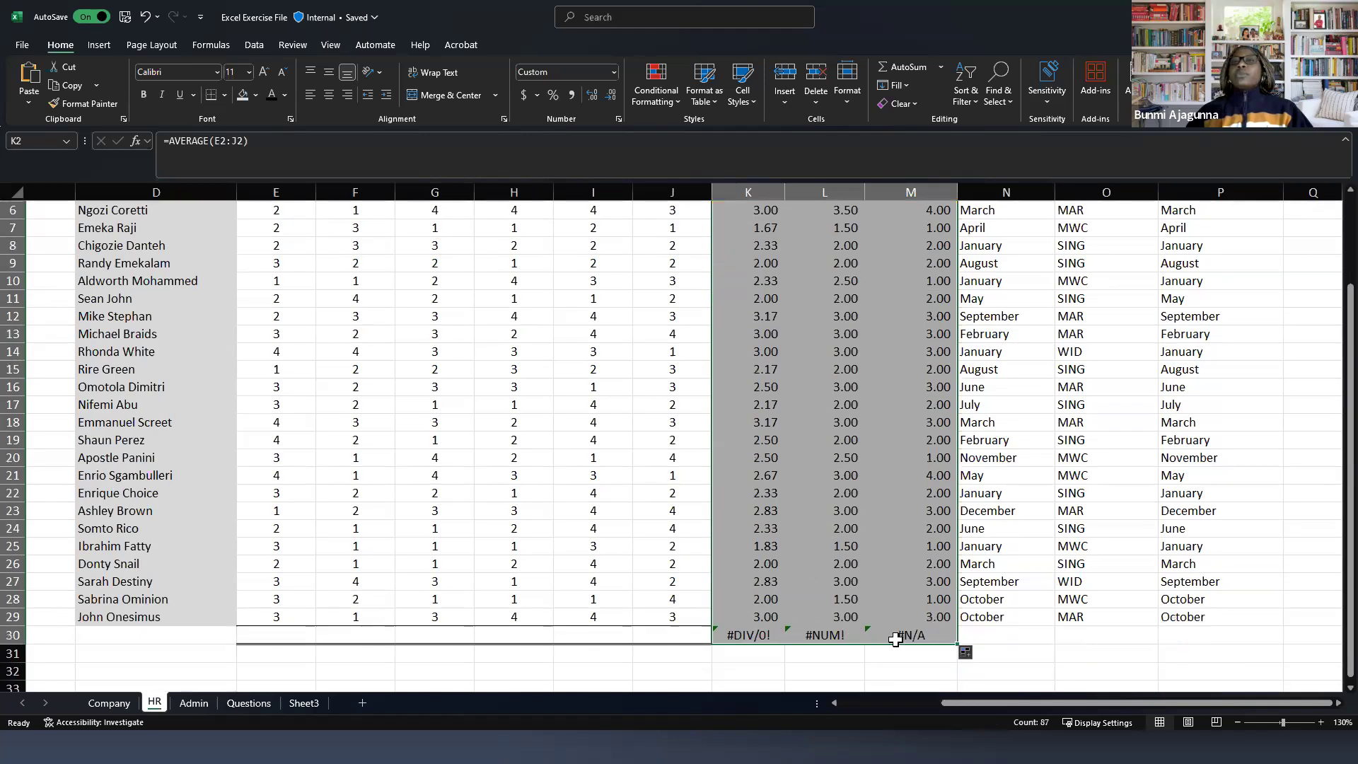
pyautogui.press('Delete')
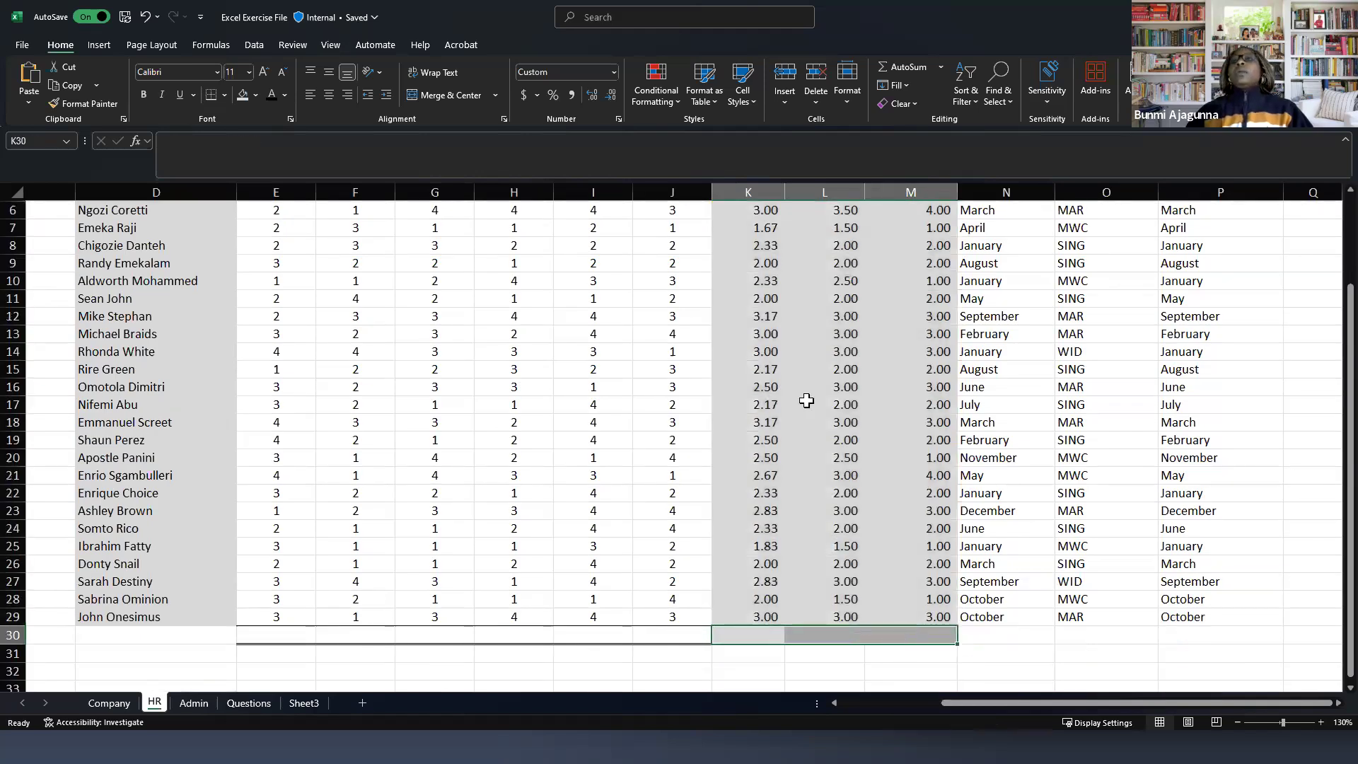
# Step: Examine the Mean, Median and Mode columns K to M, and the full Mean formula in K2
pyautogui.scroll(2, 791, 297)
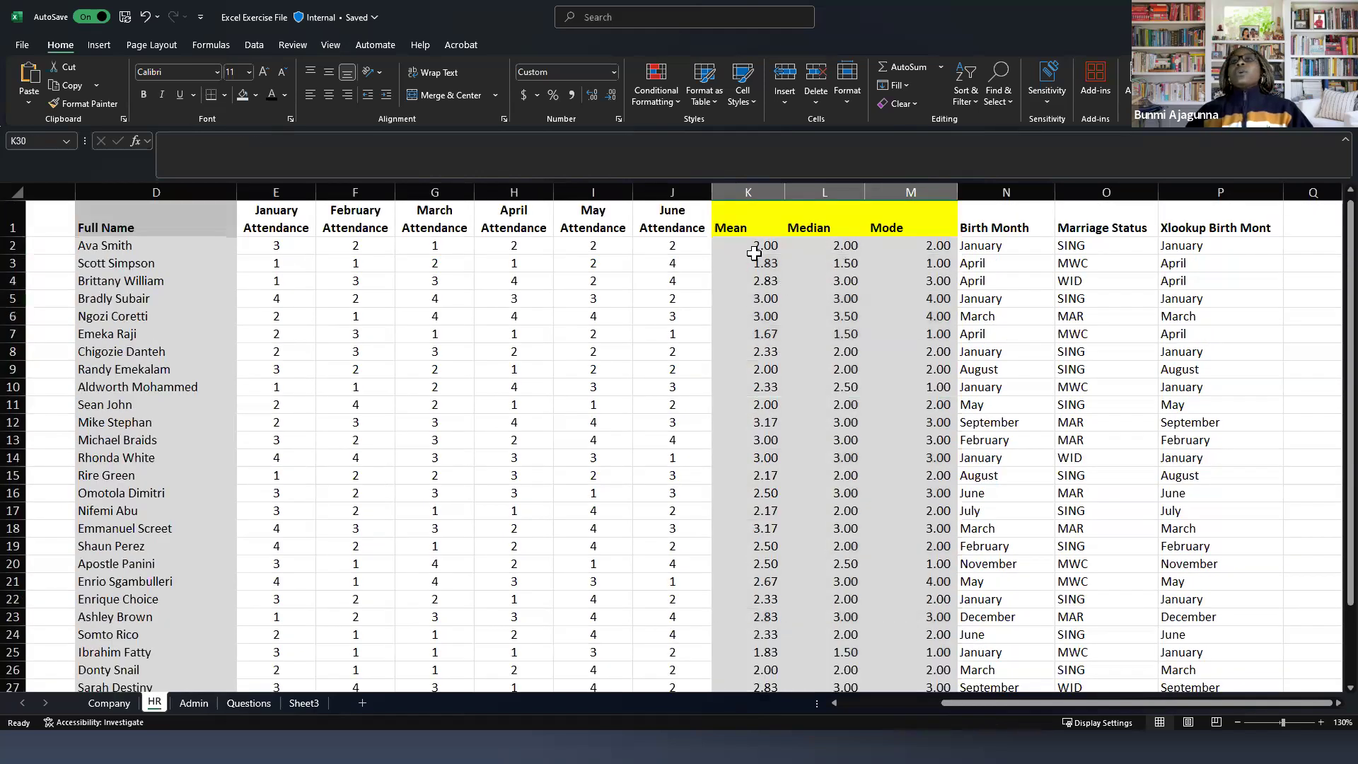
pyautogui.click(760, 193)
pyautogui.click(821, 192)
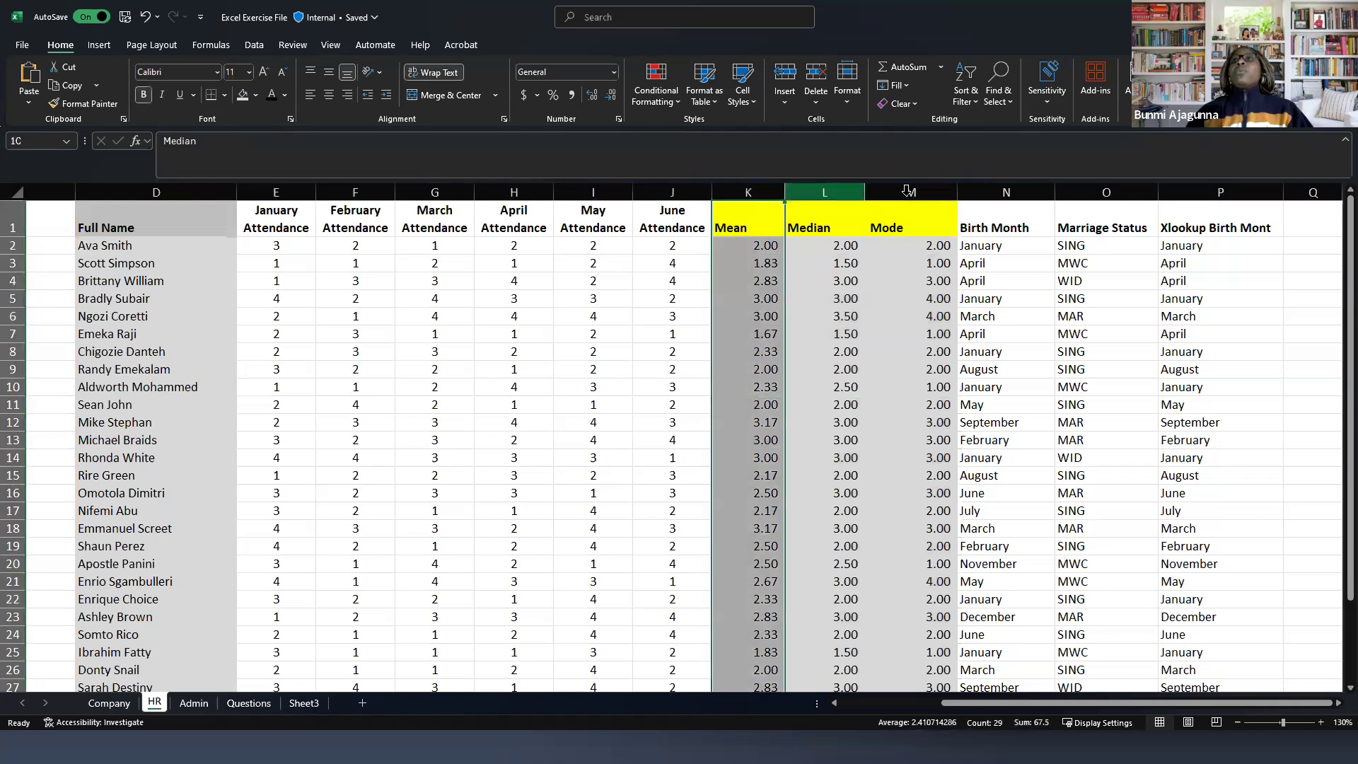
pyautogui.moveTo(907, 191); pyautogui.dragTo(910, 192)
pyautogui.click(747, 245)
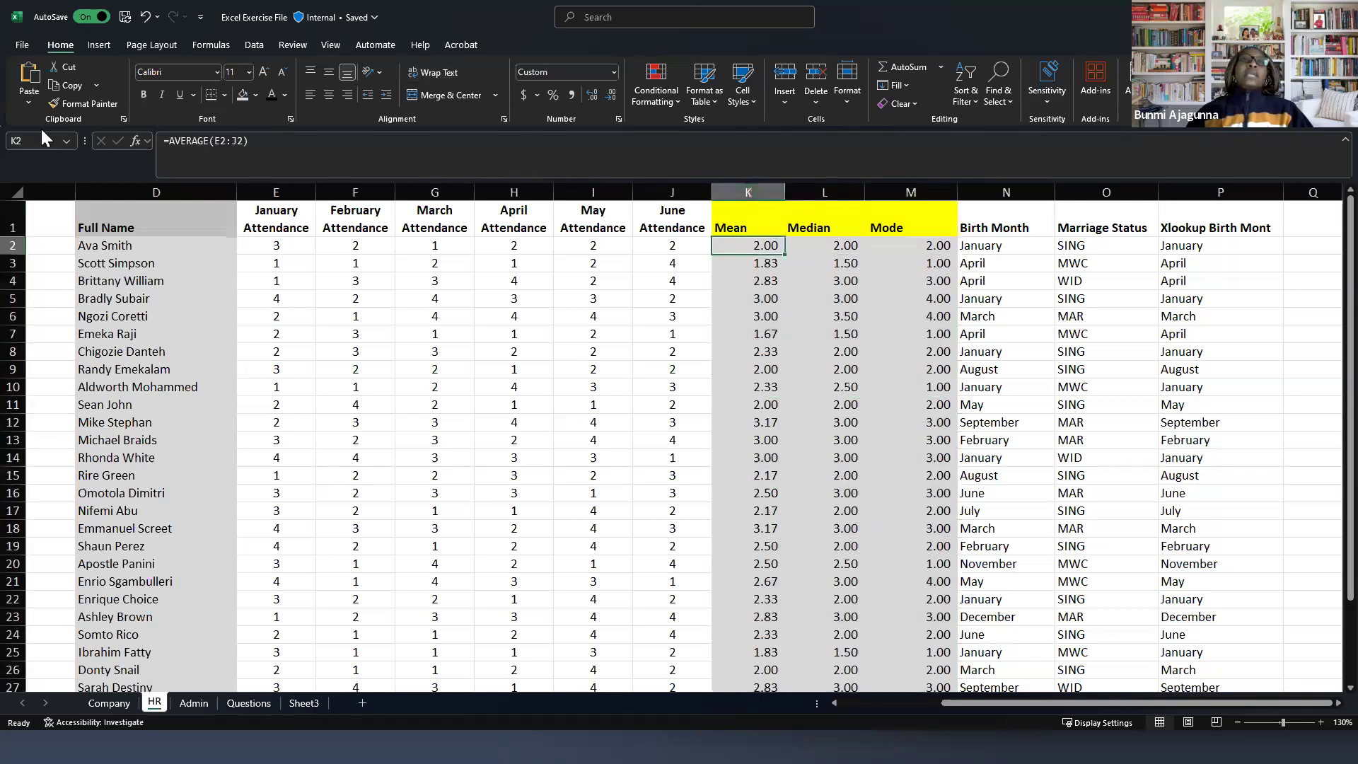
pyautogui.press('F2')
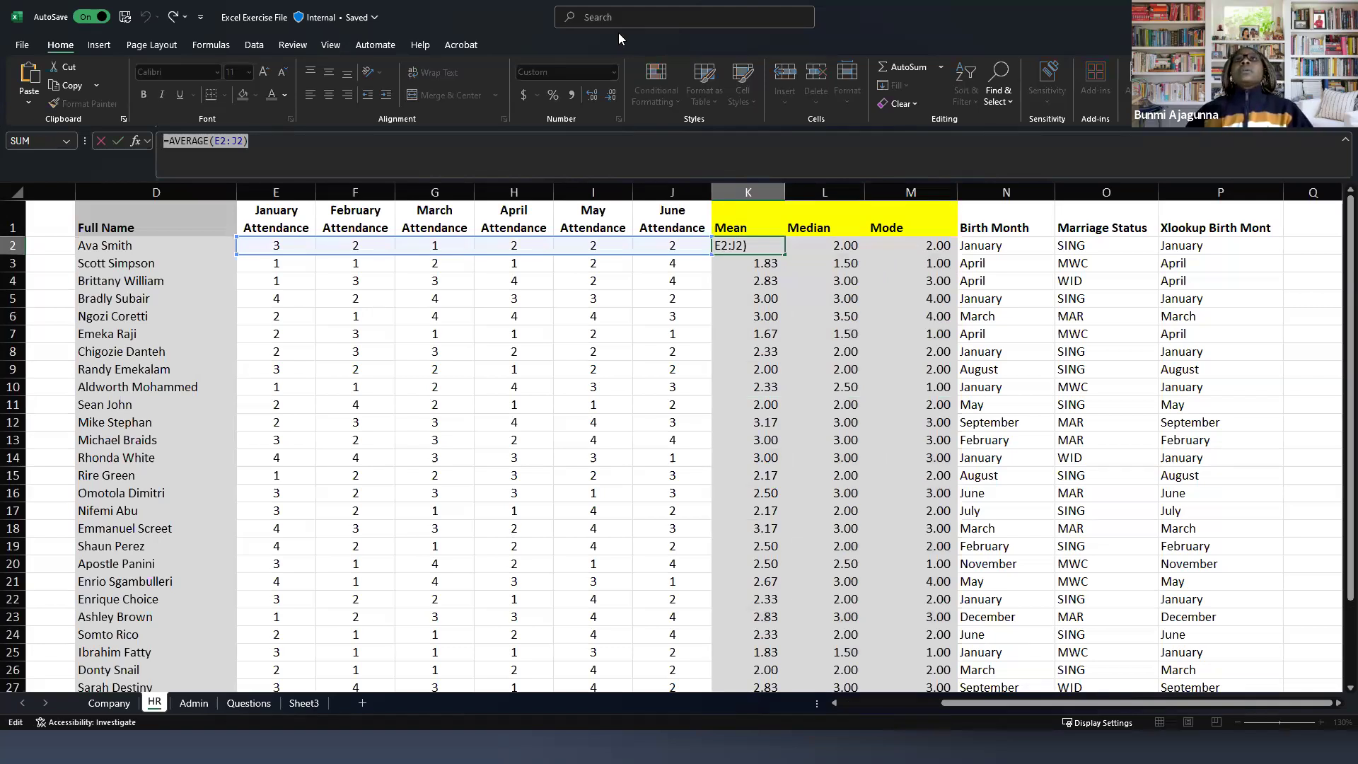
pyautogui.hotkey('alt', 'Tab')
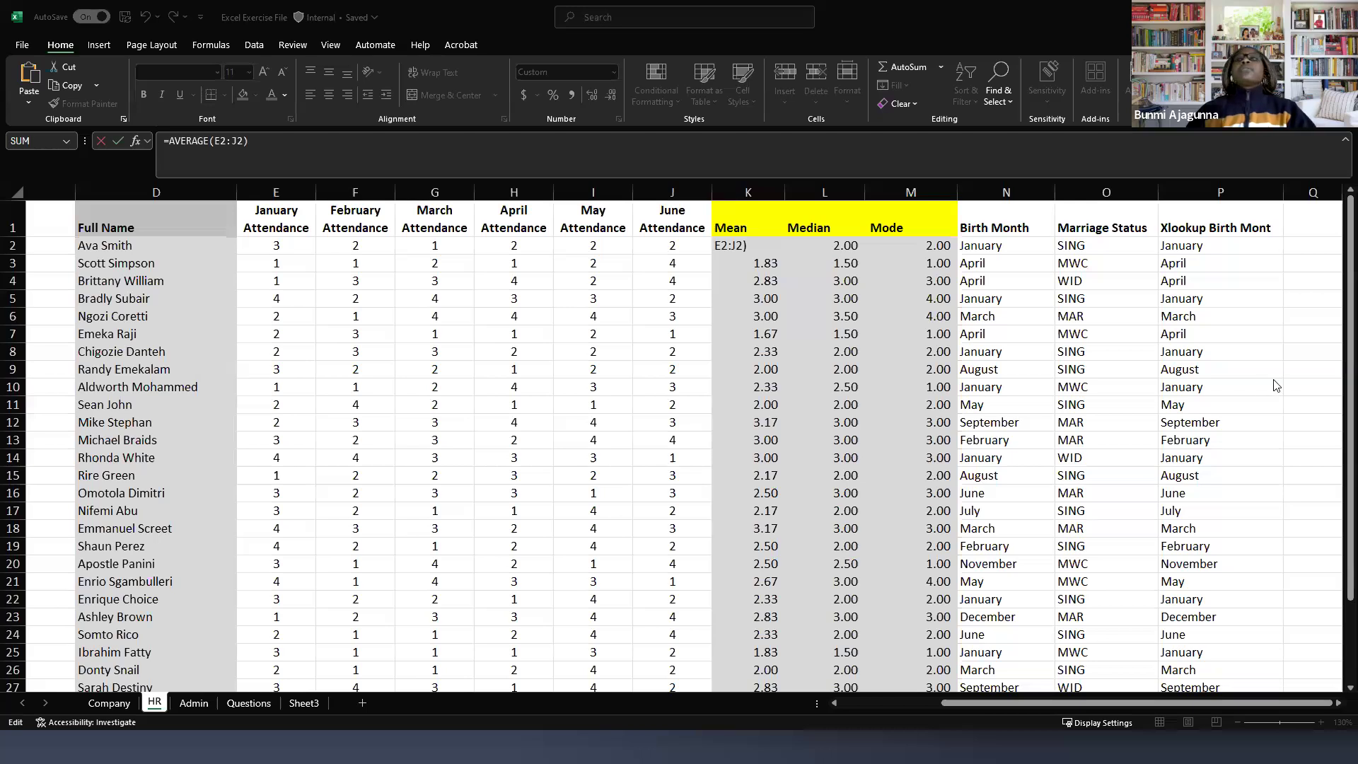
pyautogui.hotkey('alt', 'Tab')
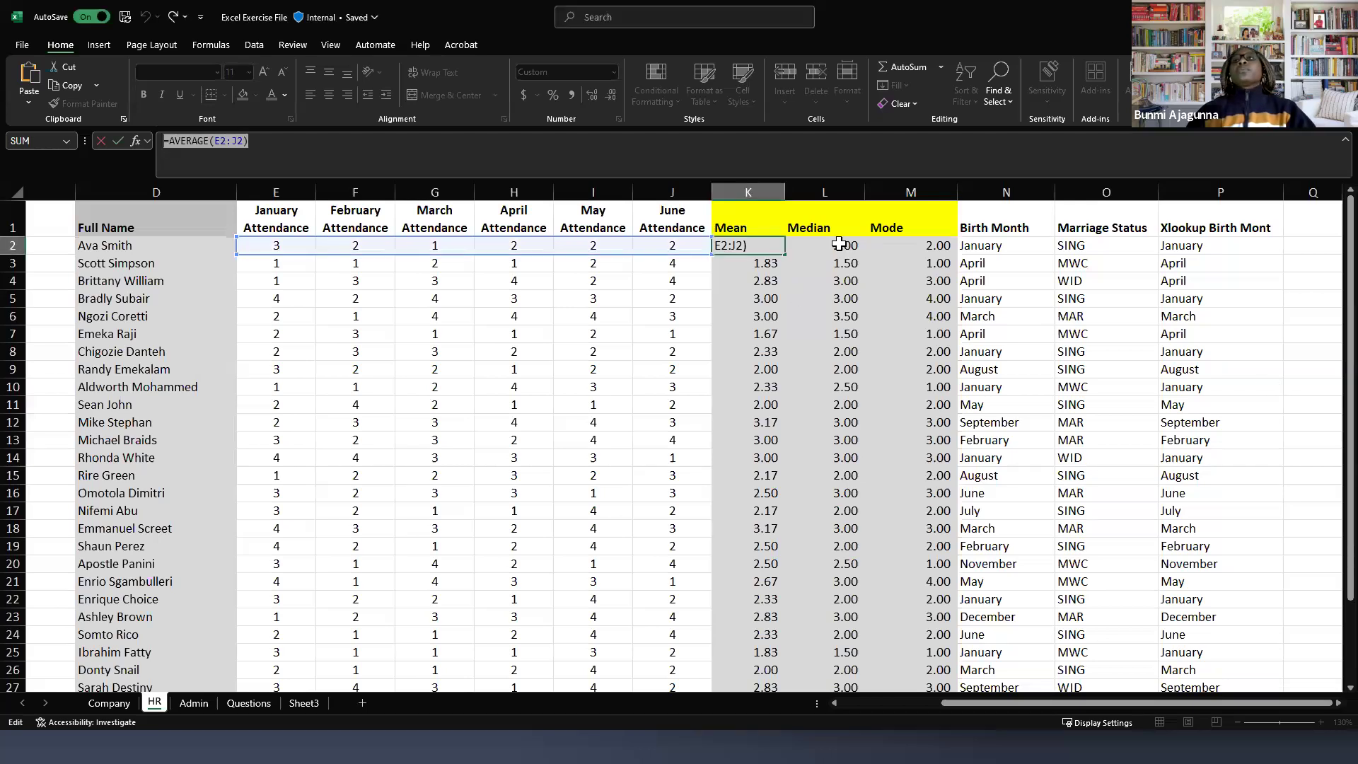
pyautogui.press('Return')
# Step: Examine the full text of the Median formula in L2 and the Mode formula in M2
pyautogui.click(839, 244)
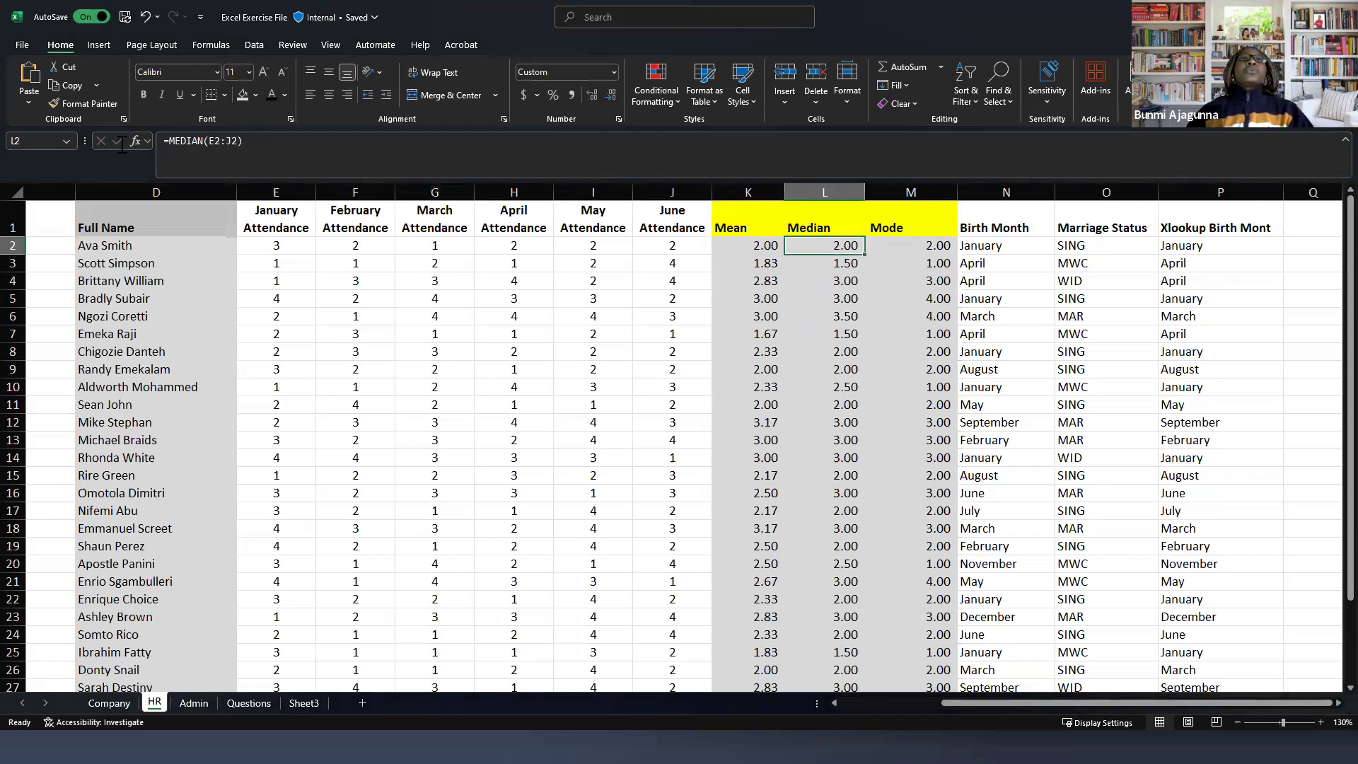
pyautogui.moveTo(246, 144); pyautogui.dragTo(122, 145)
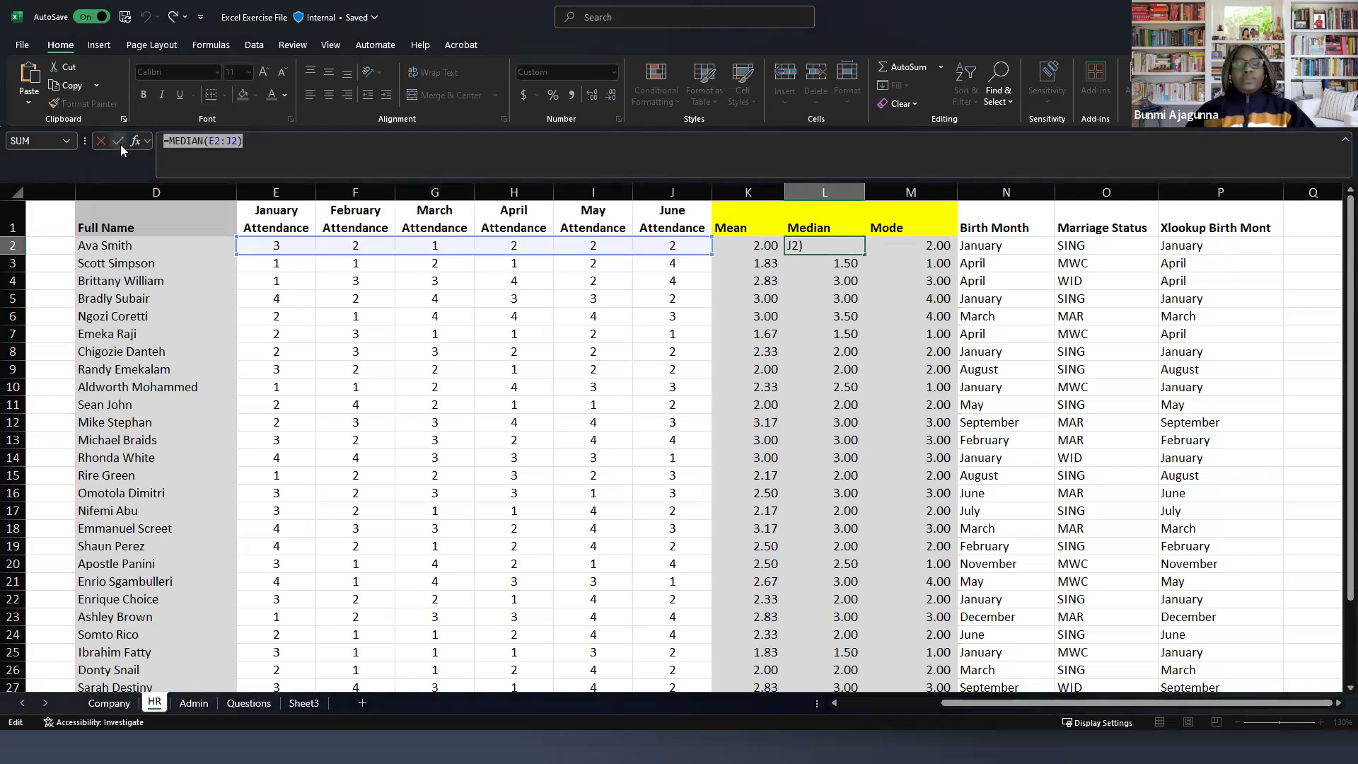
pyautogui.click(118, 142)
pyautogui.press('Right')
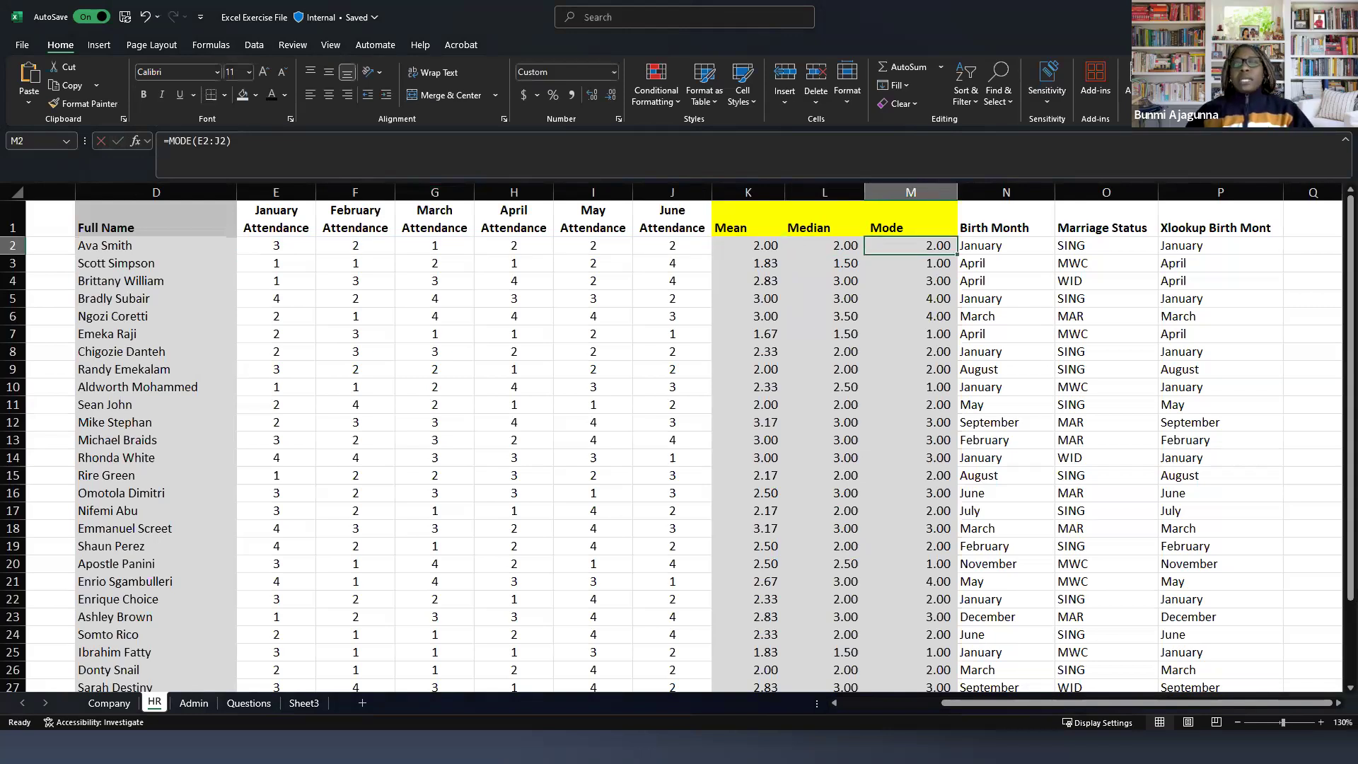
pyautogui.hotkey('alt', 'Tab')
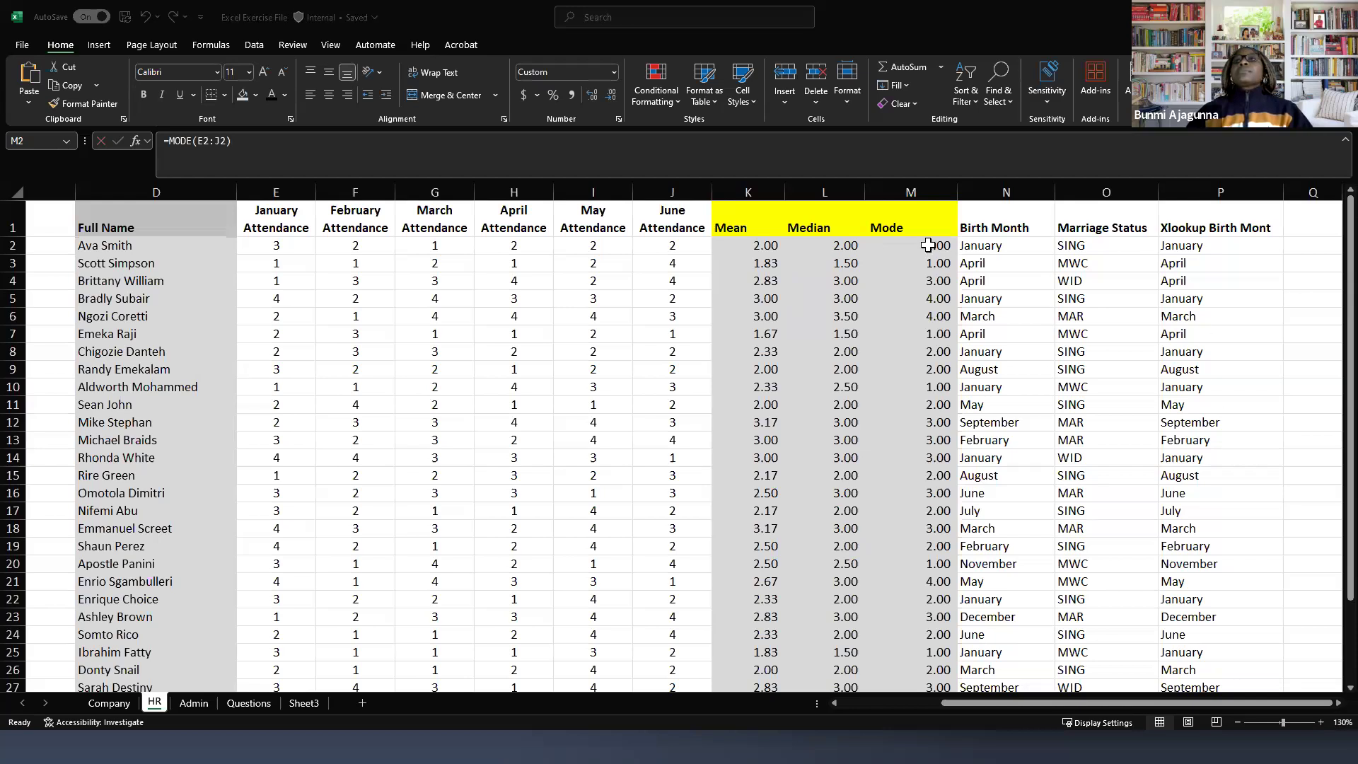
pyautogui.click(926, 246)
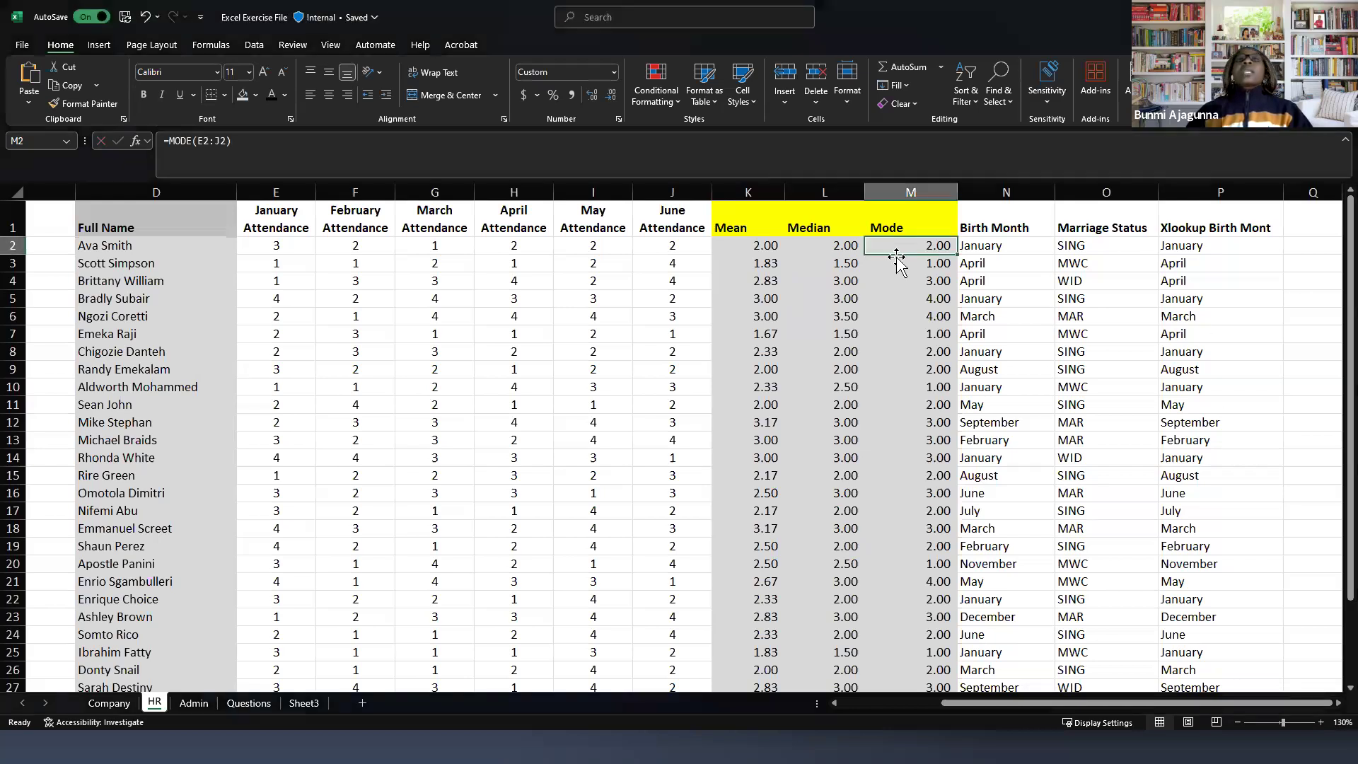
pyautogui.tripleClick(165, 139)
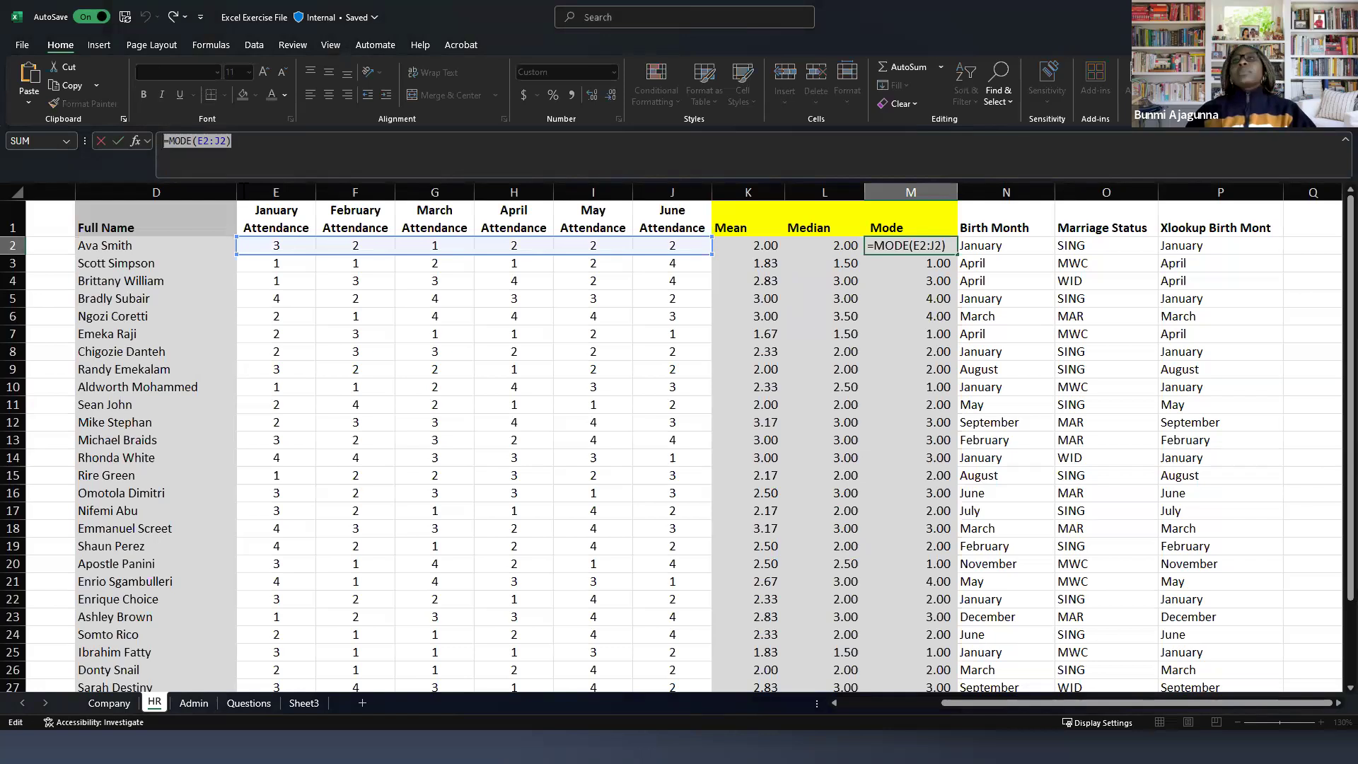
pyautogui.press('Tab')
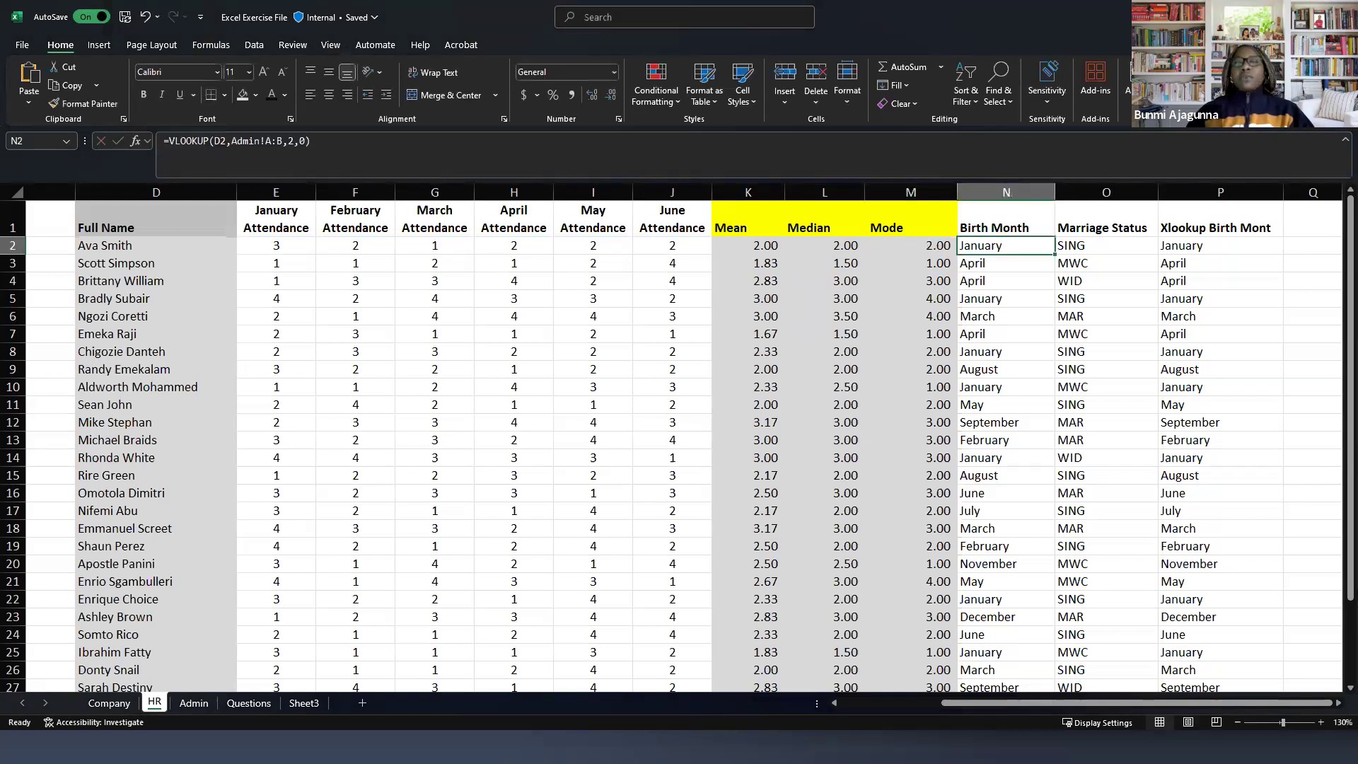
# Step: Examine the Birth Month lookup formula in N2 alongside the Mode formula in M2
pyautogui.hotkey('alt', 'Tab')
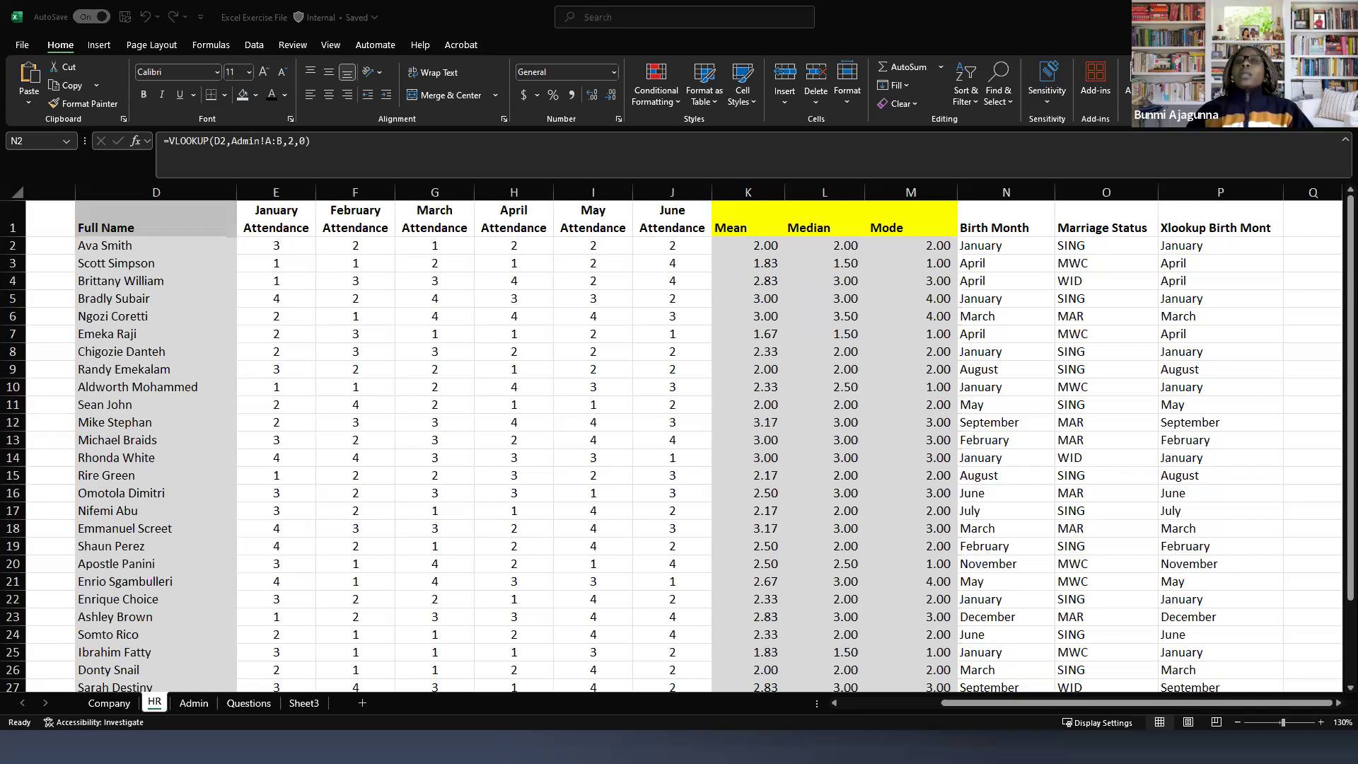
pyautogui.click(966, 248)
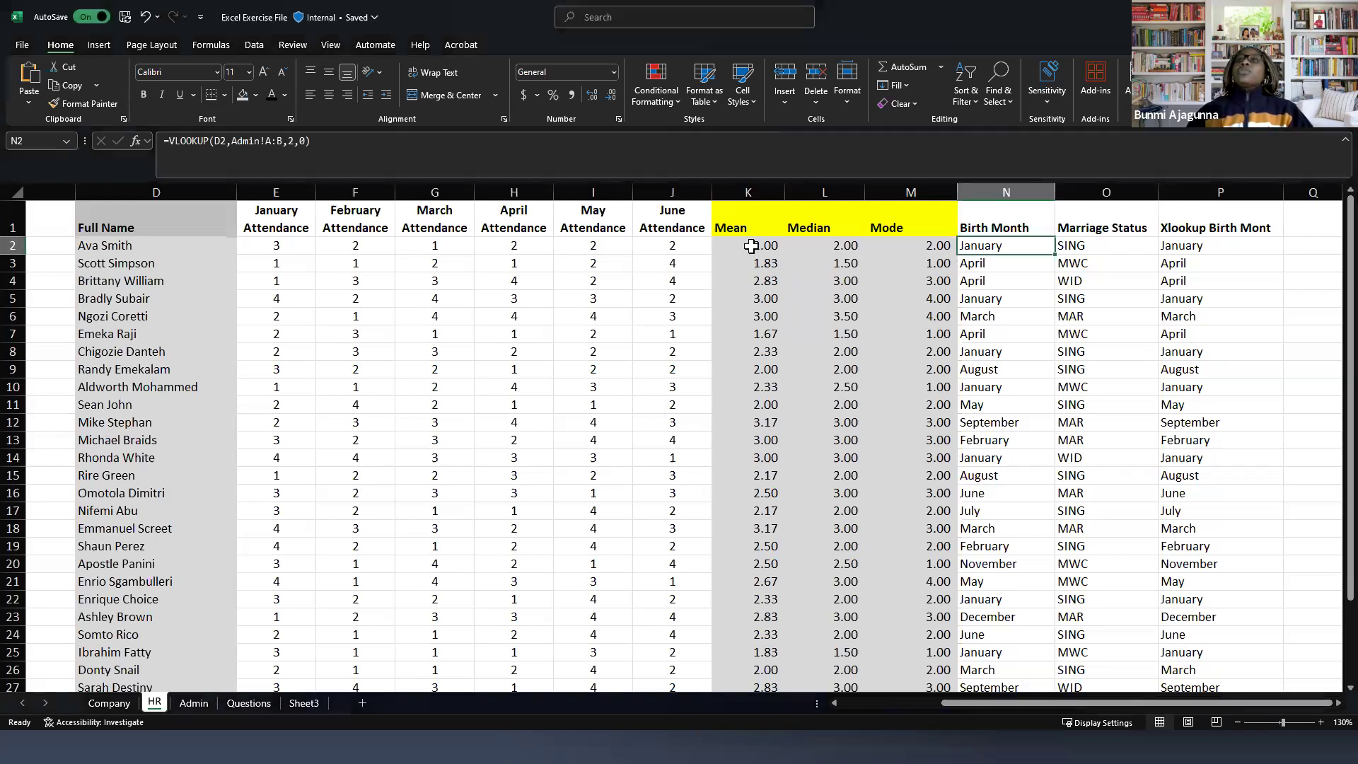
pyautogui.click(924, 247)
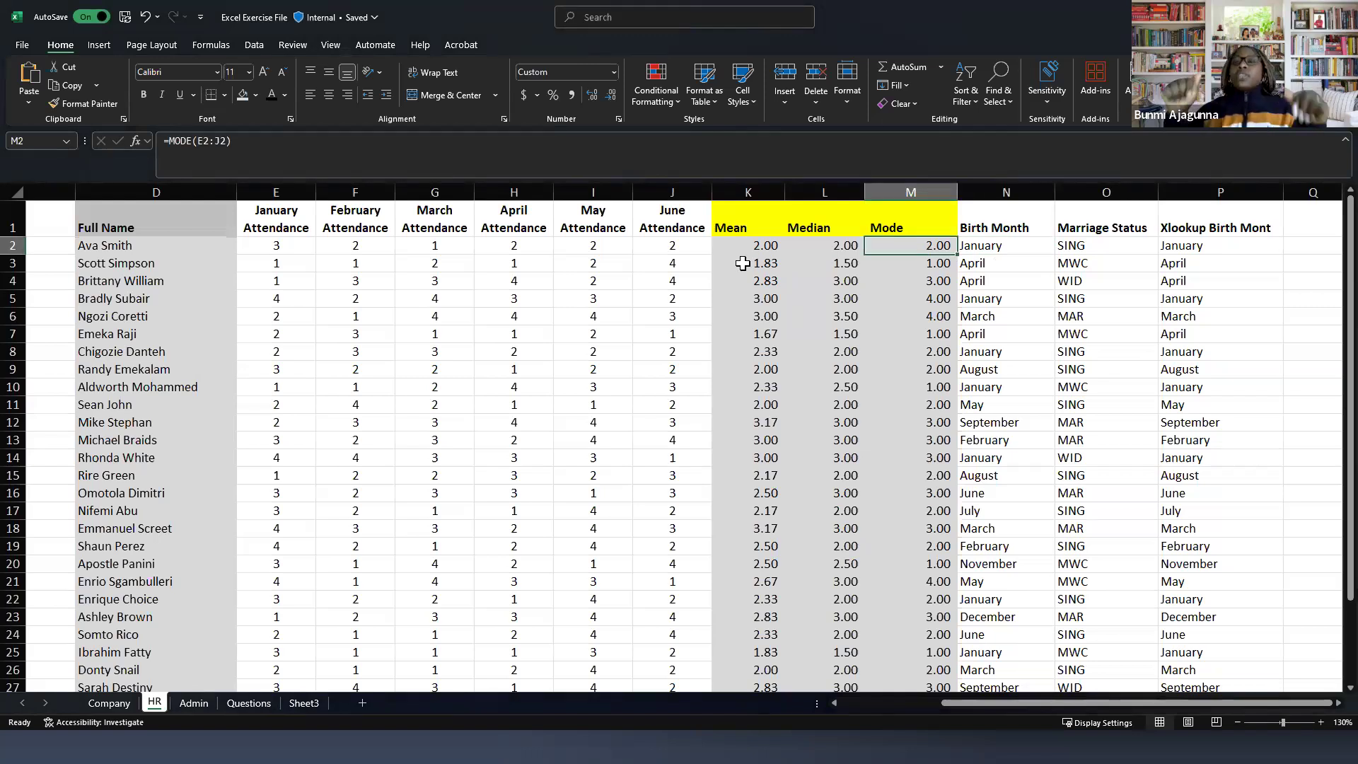
pyautogui.click(1005, 245)
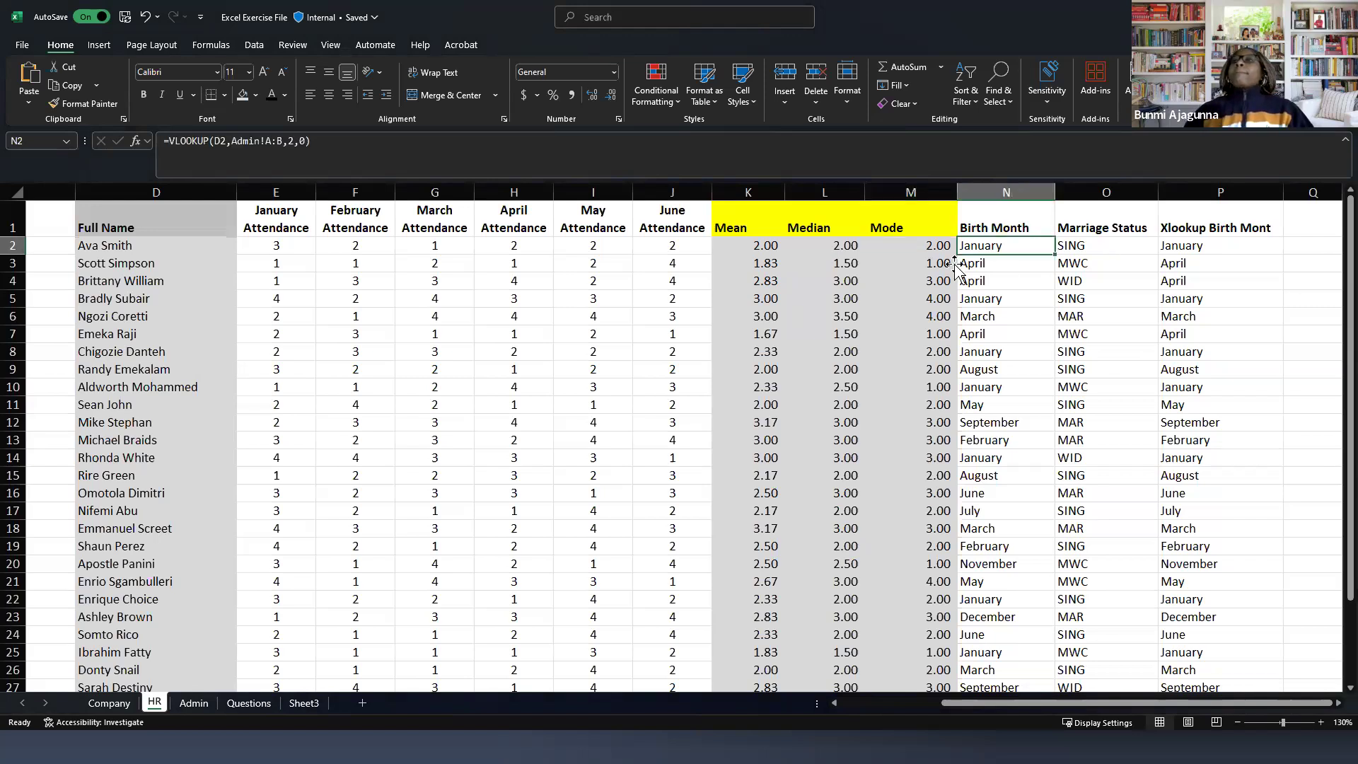
# Step: Examine the Birth Month VLOOKUP in N2 and the Full Name cell D2 that it uses as its lookup value
pyautogui.moveTo(941, 704); pyautogui.dragTo(998, 700)
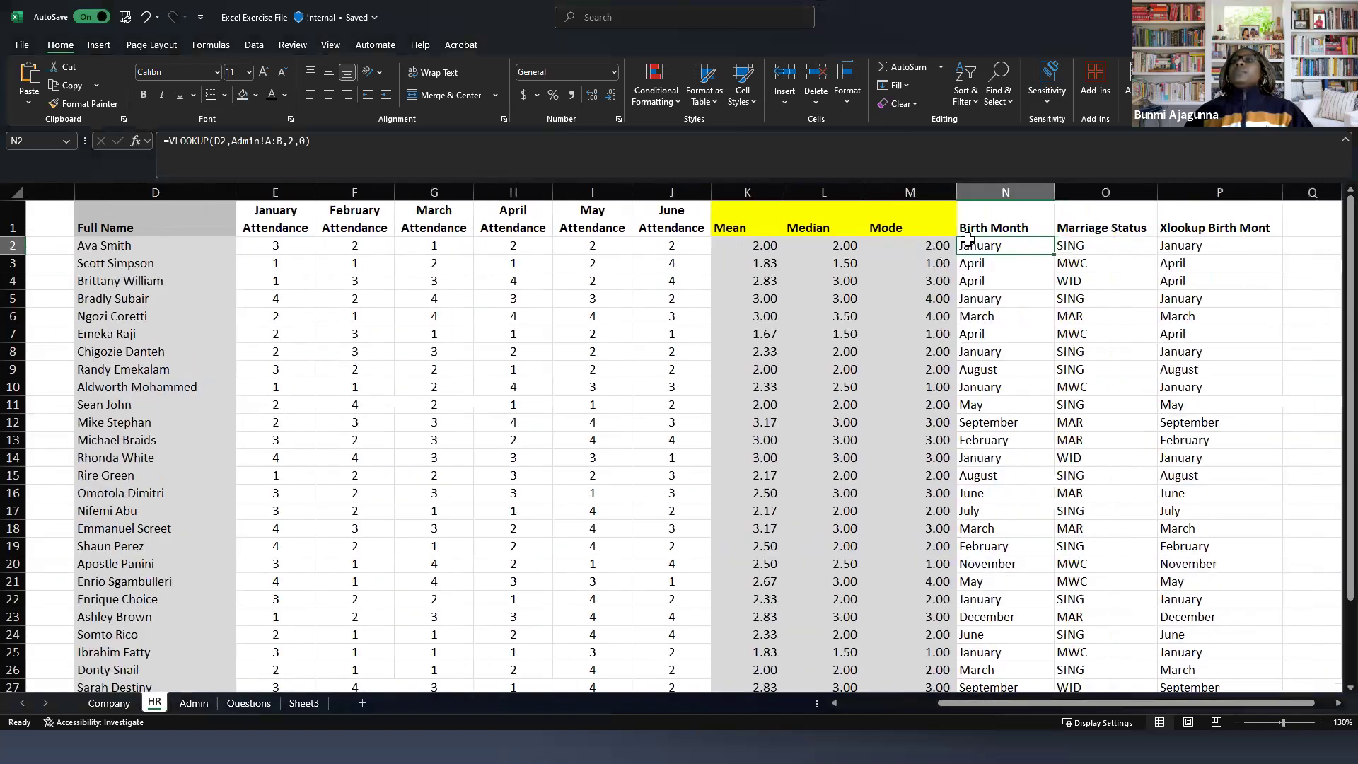
pyautogui.click(544, 174)
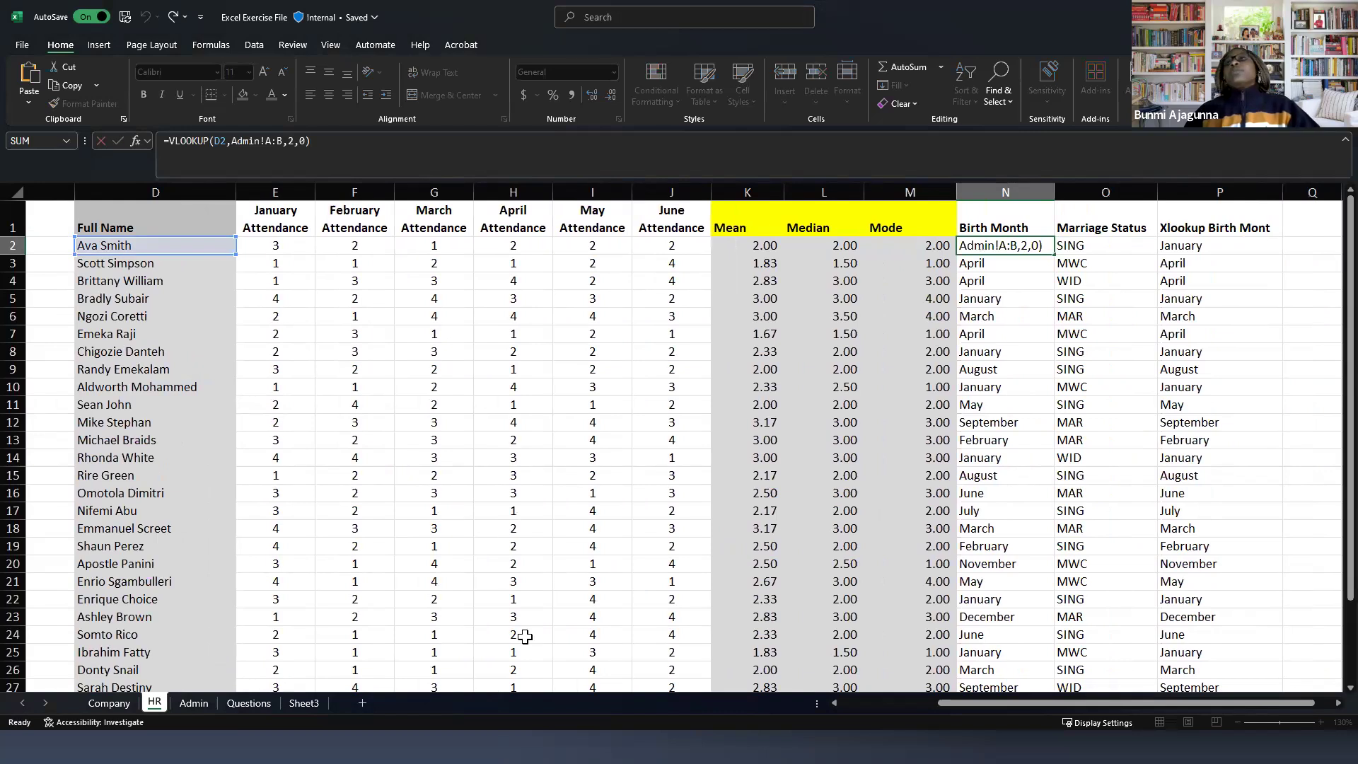
pyautogui.press('Escape')
pyautogui.click(107, 245)
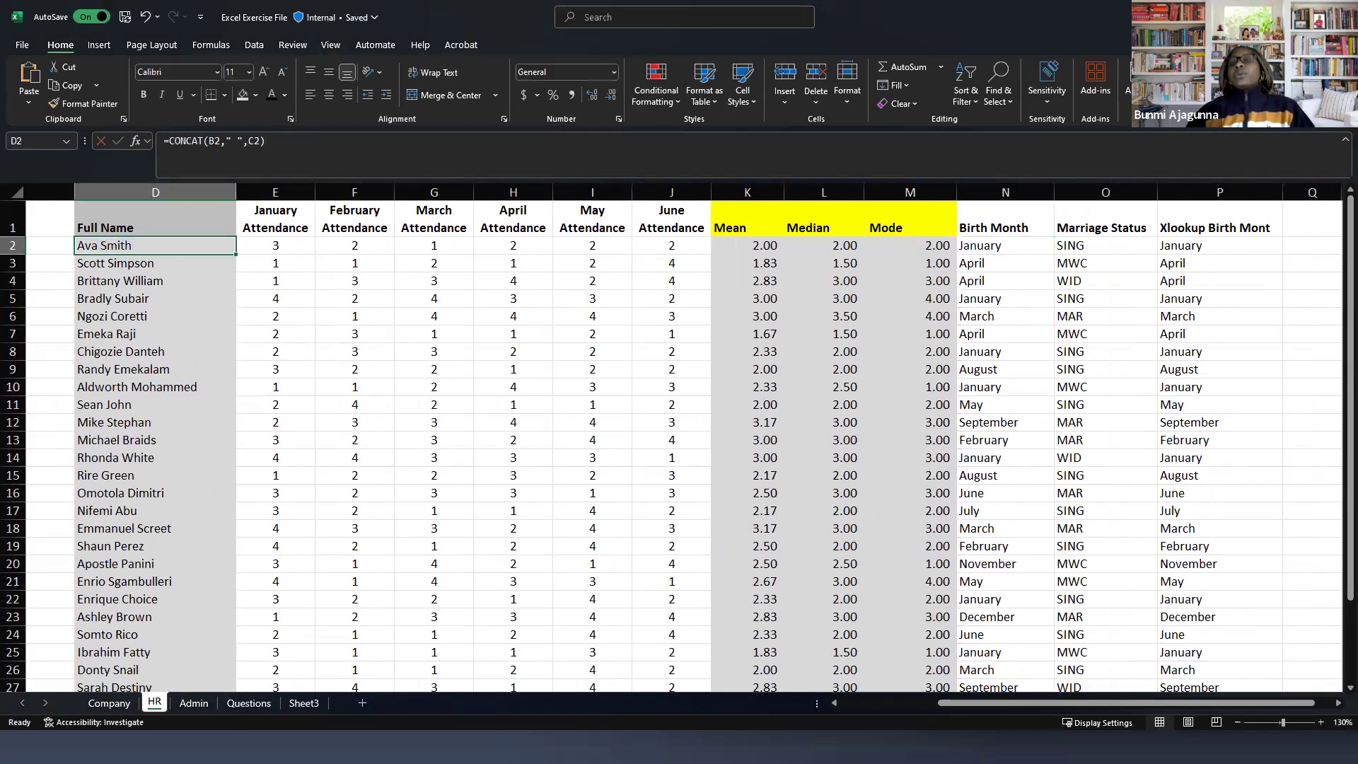
pyautogui.moveTo(976, 701); pyautogui.dragTo(873, 708)
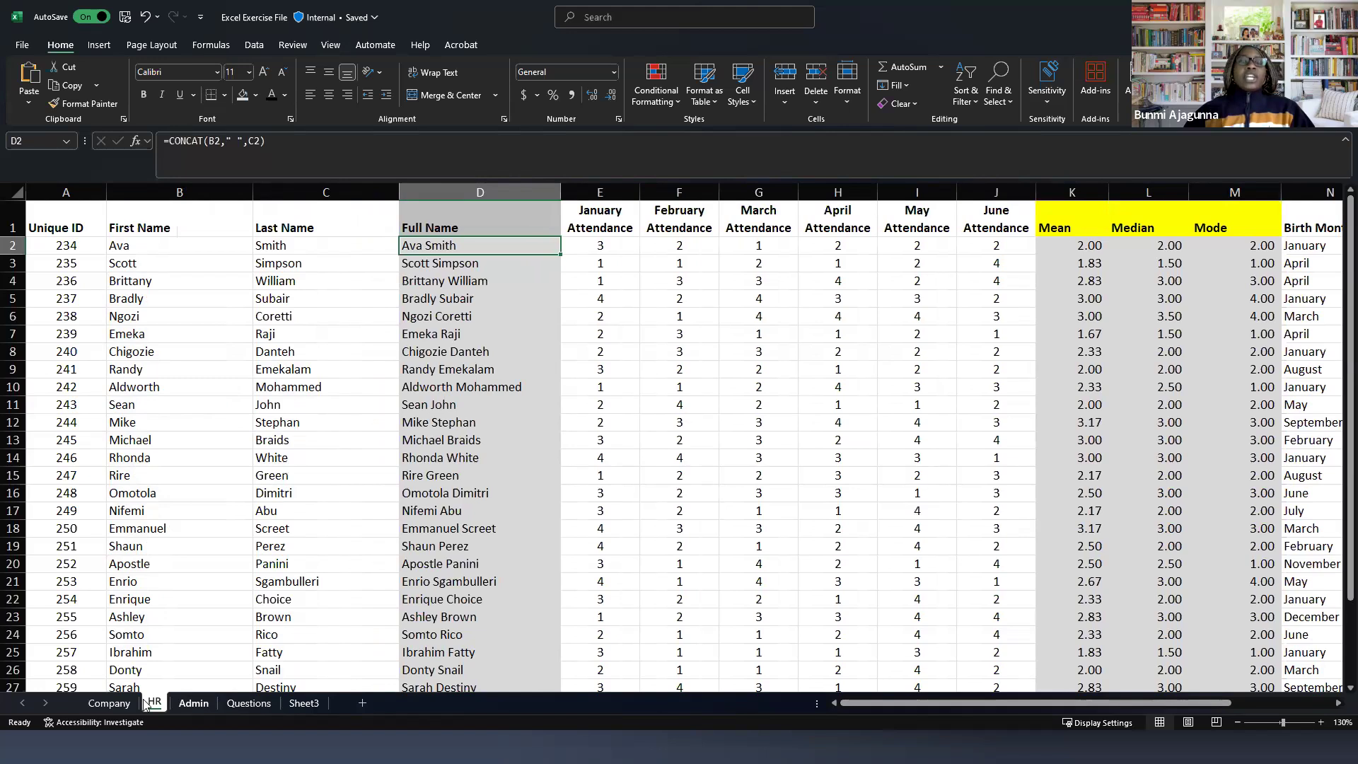
# Step: Compare the separate First Name and Last Name columns on the HR sheet with the Full Name column on the Admin sheet
pyautogui.click(182, 708)
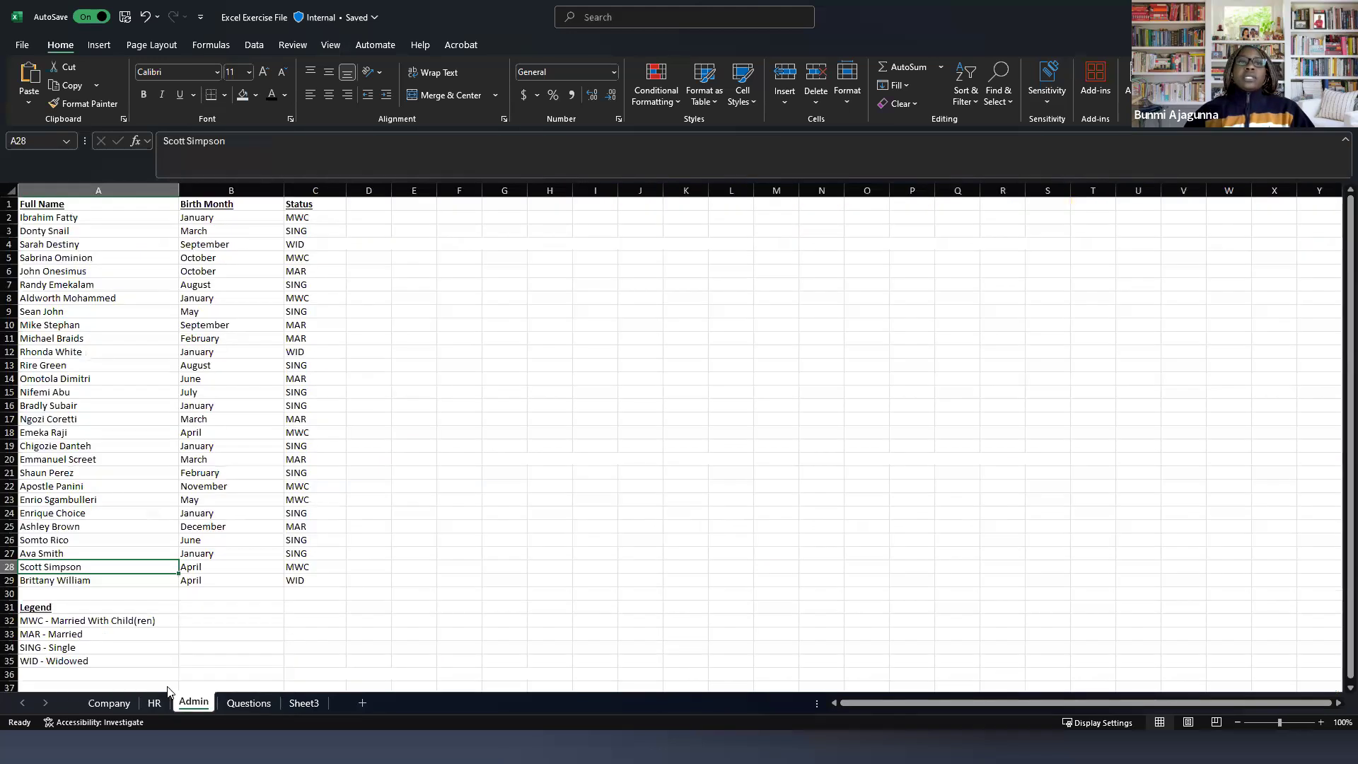
pyautogui.click(156, 706)
pyautogui.click(164, 199)
pyautogui.click(286, 189)
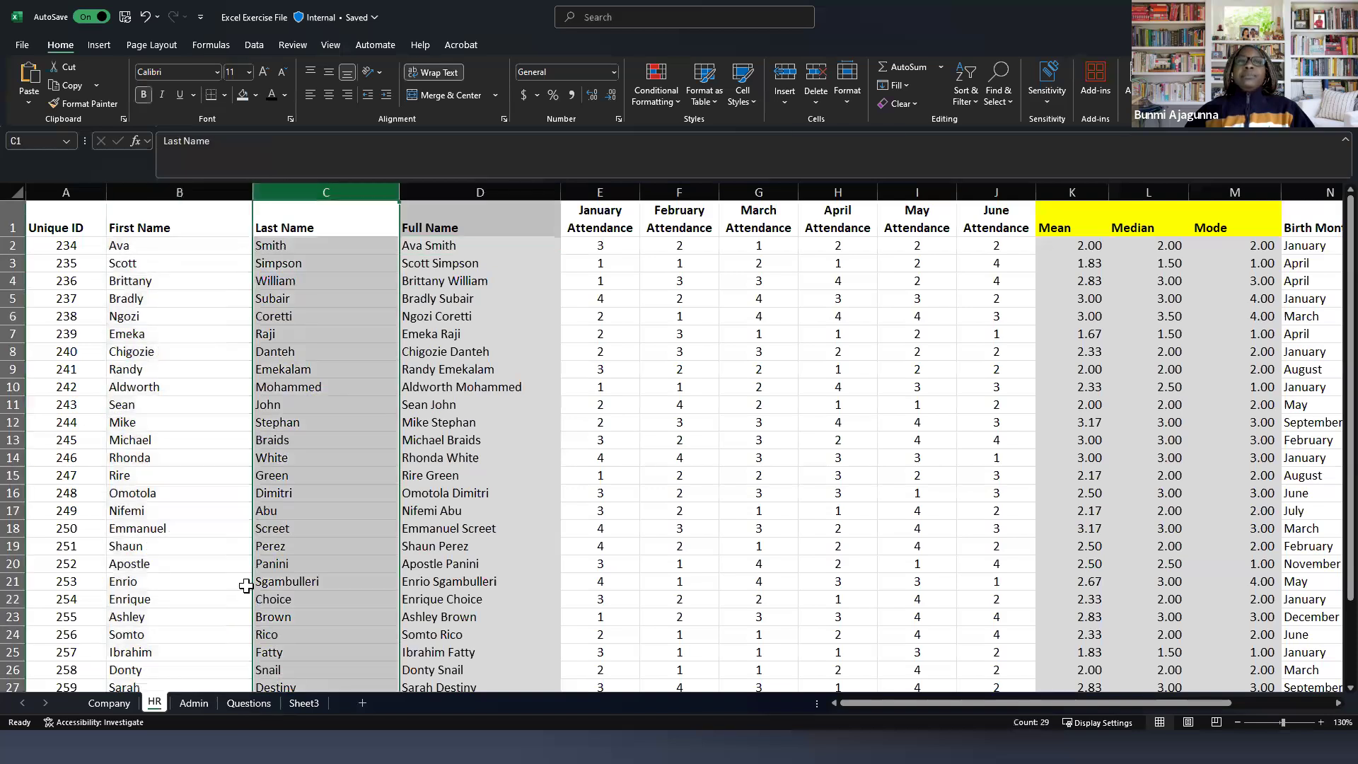
pyautogui.hotkey('ctrl', 'pagedown')
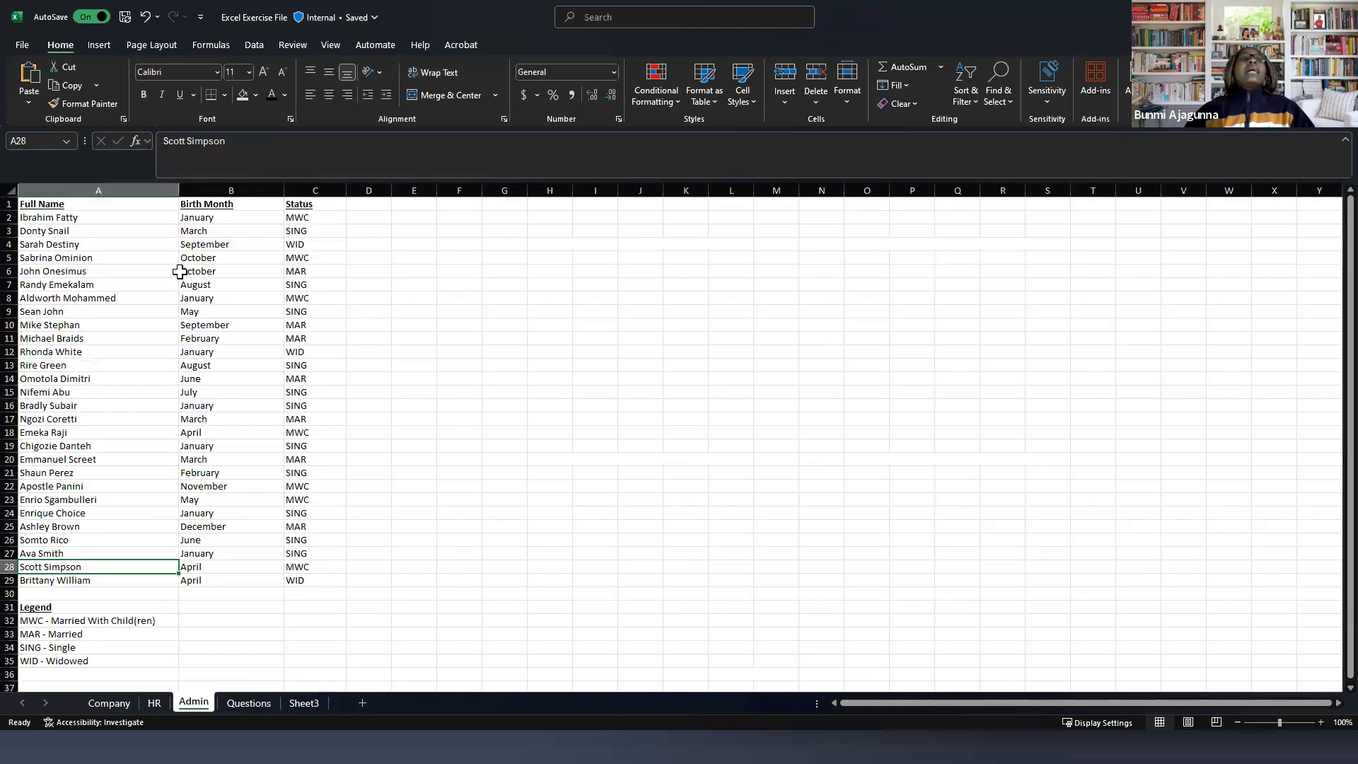
pyautogui.click(70, 217)
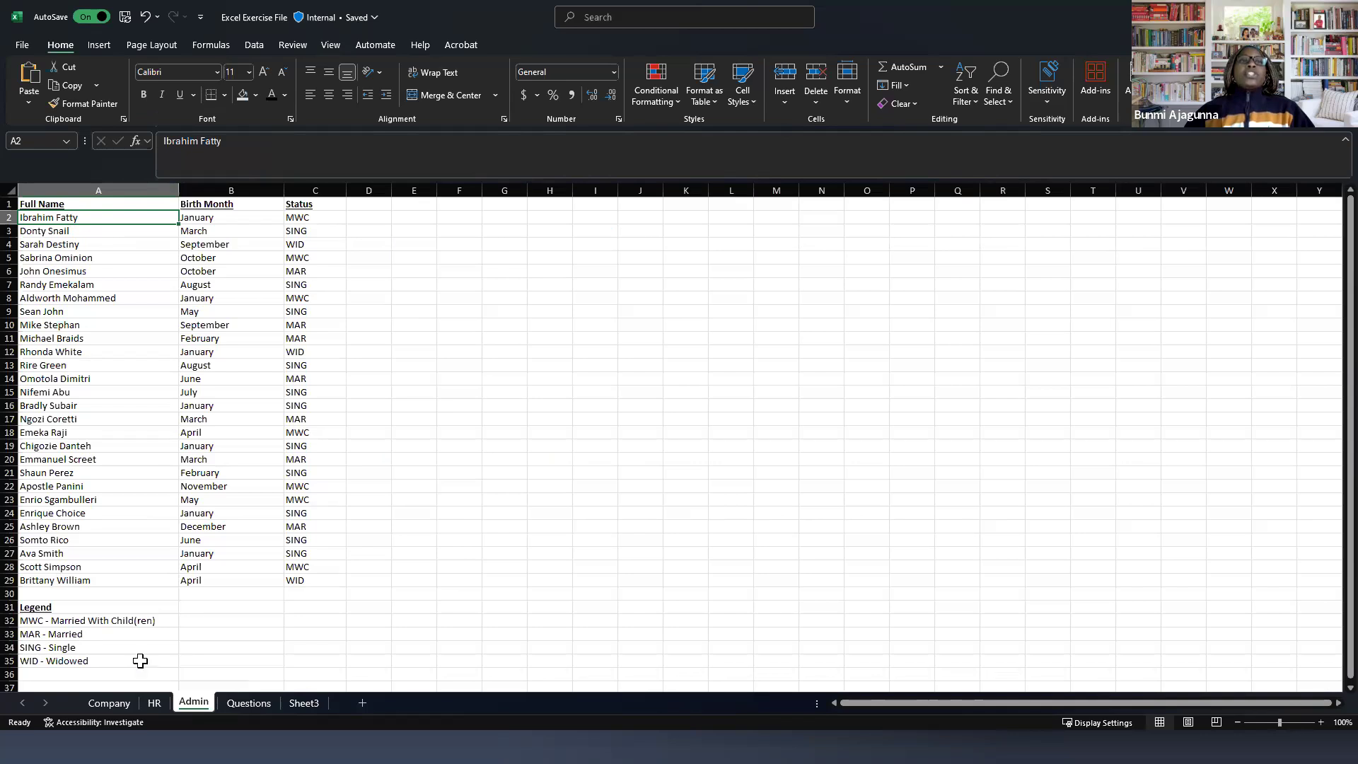
# Step: Examine the Full Name column D on the HR sheet and the full CONCAT formula in D2
pyautogui.click(154, 703)
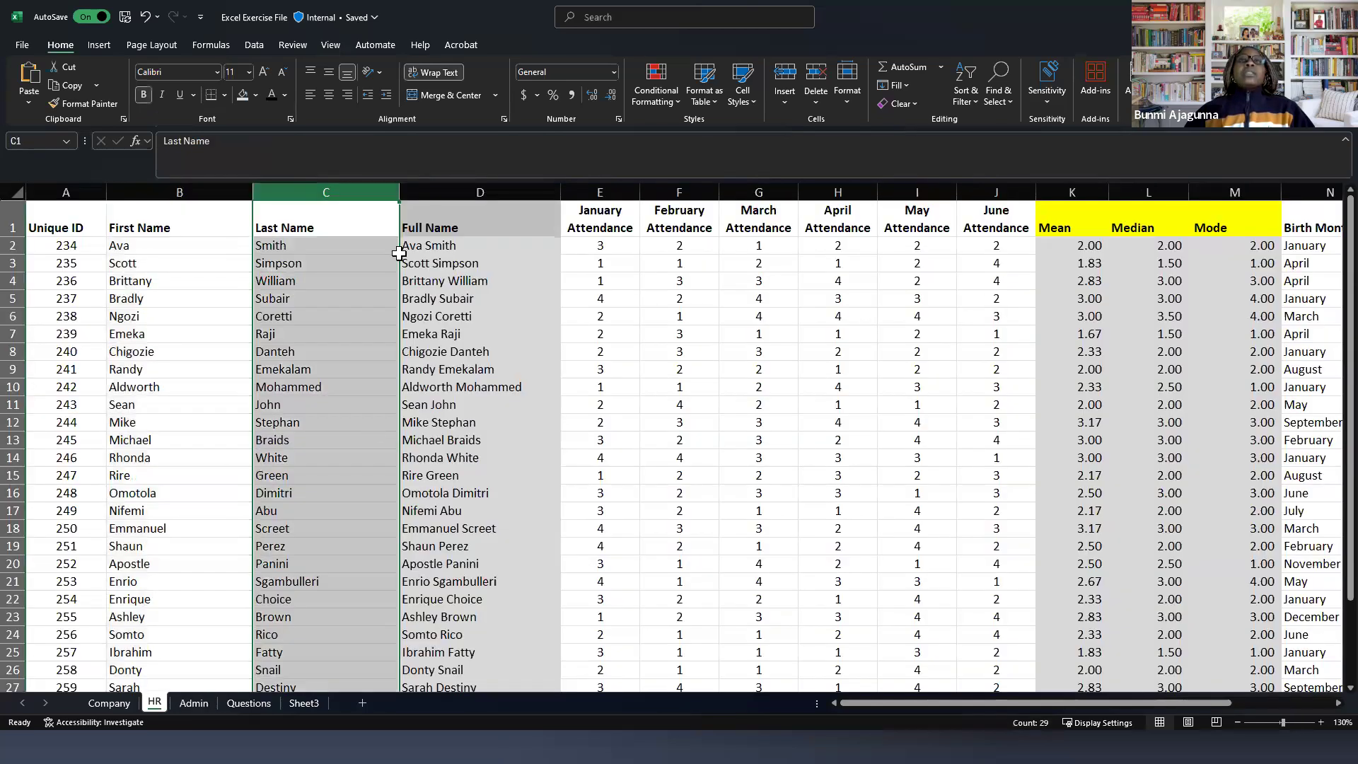
pyautogui.moveTo(424, 243); pyautogui.dragTo(450, 633)
pyautogui.scroll(2, 473, 334)
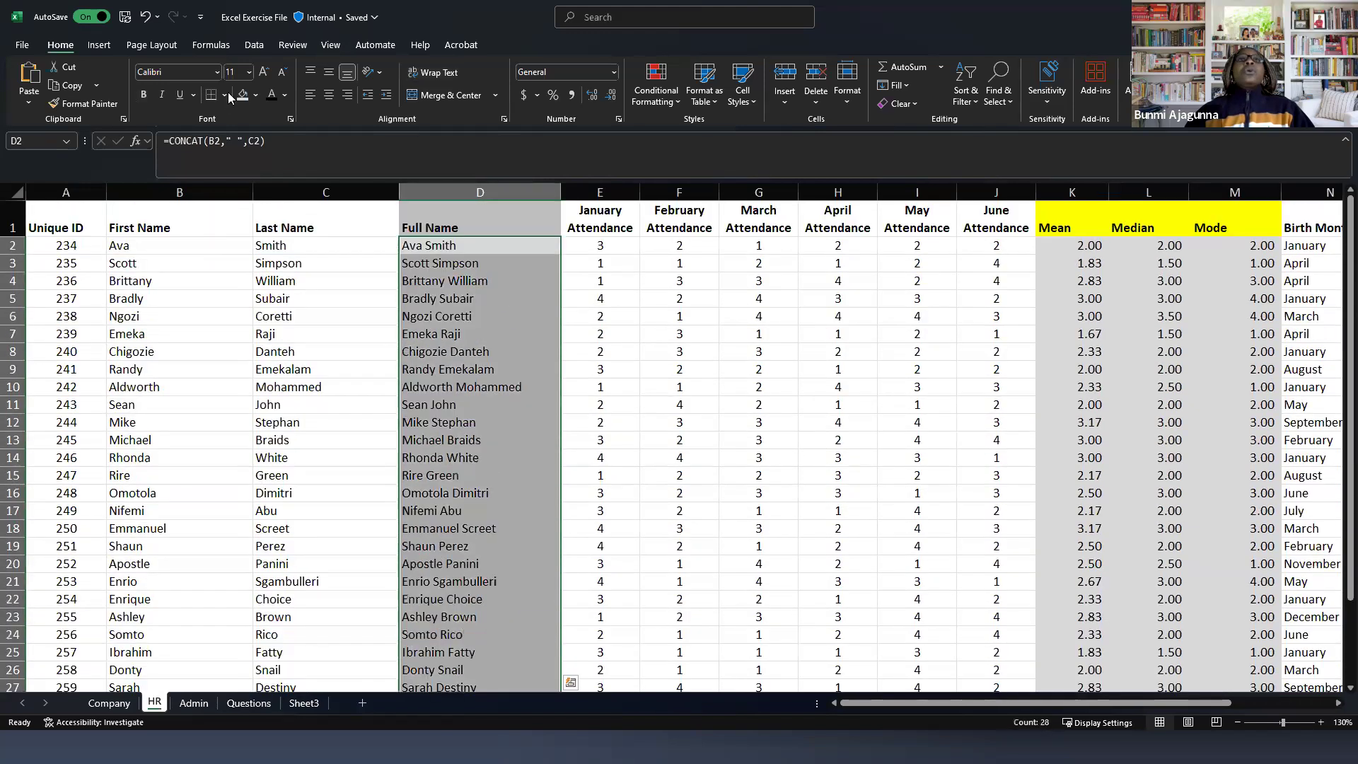
pyautogui.moveTo(272, 142); pyautogui.dragTo(158, 141)
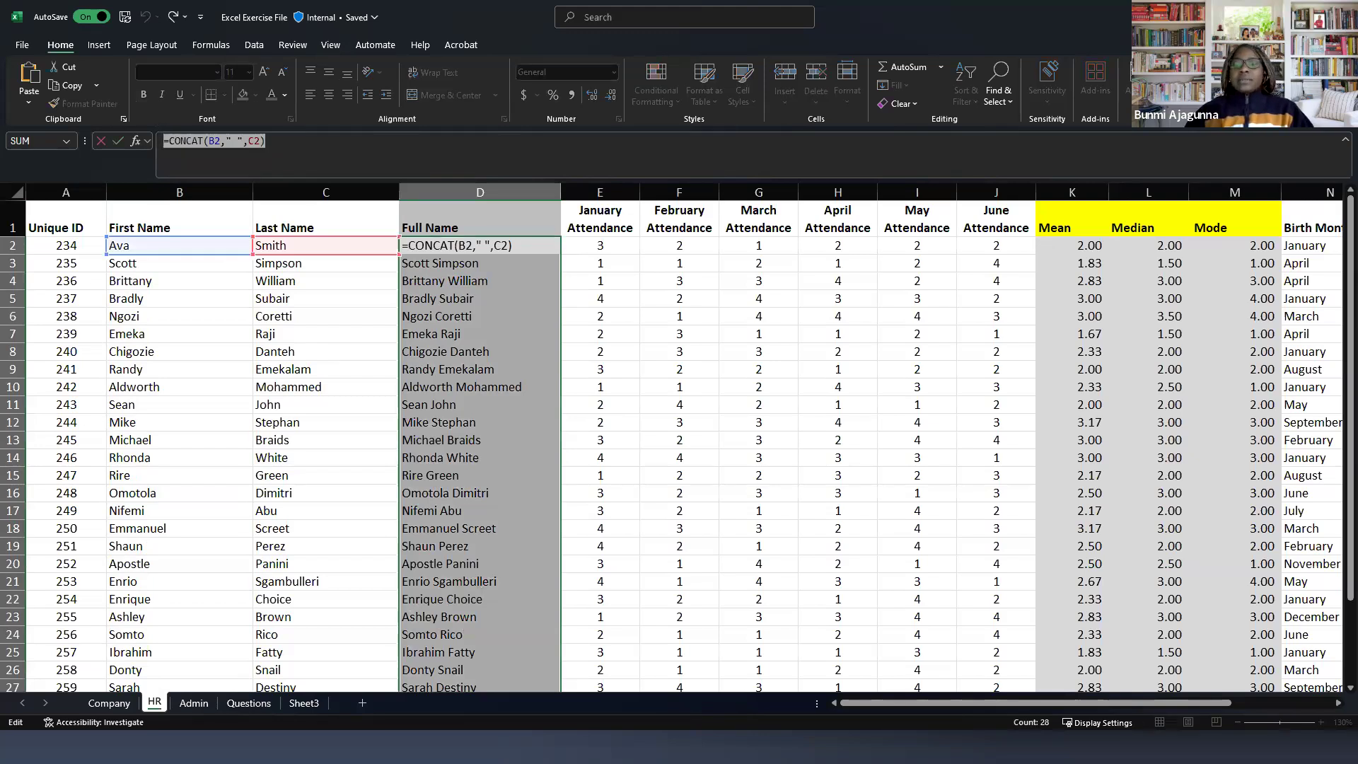
pyautogui.hotkey('alt', 'Tab')
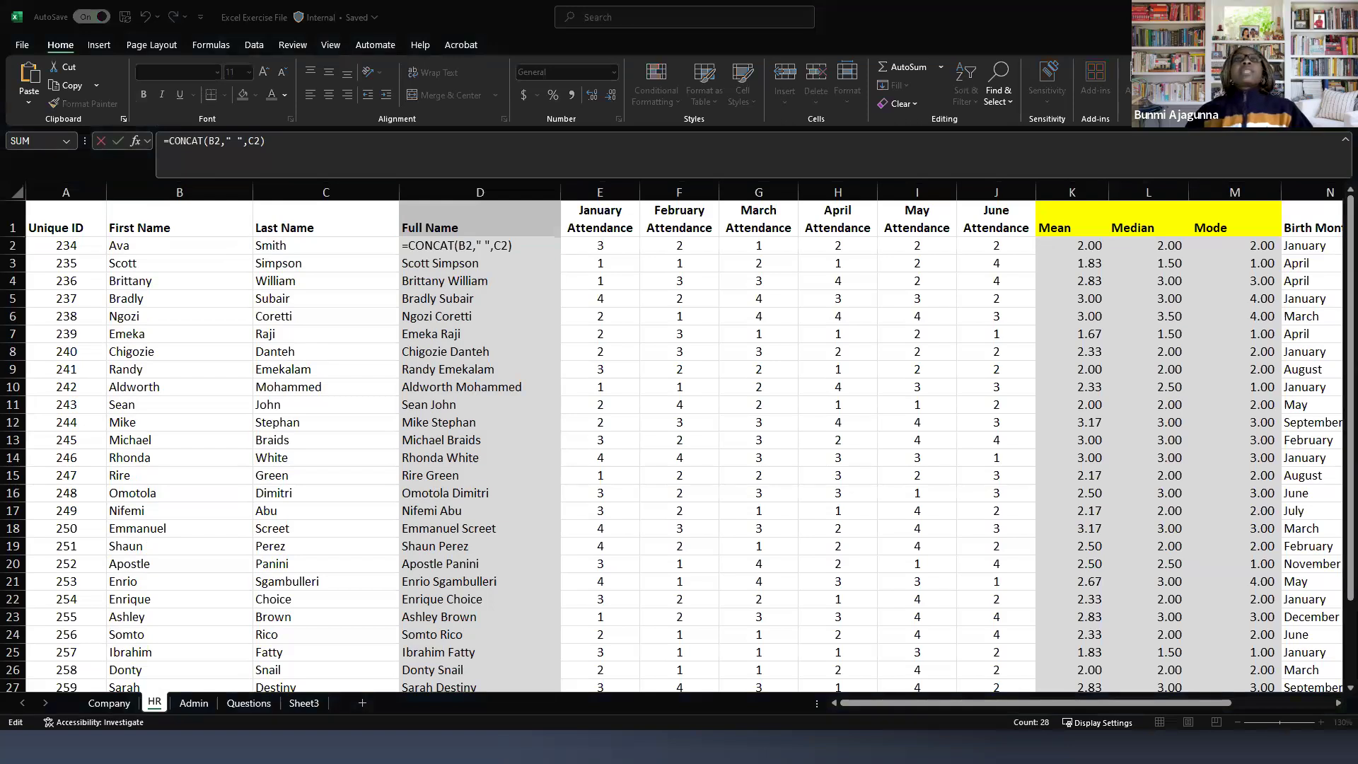
pyautogui.click(1112, 517)
pyautogui.press('Escape')
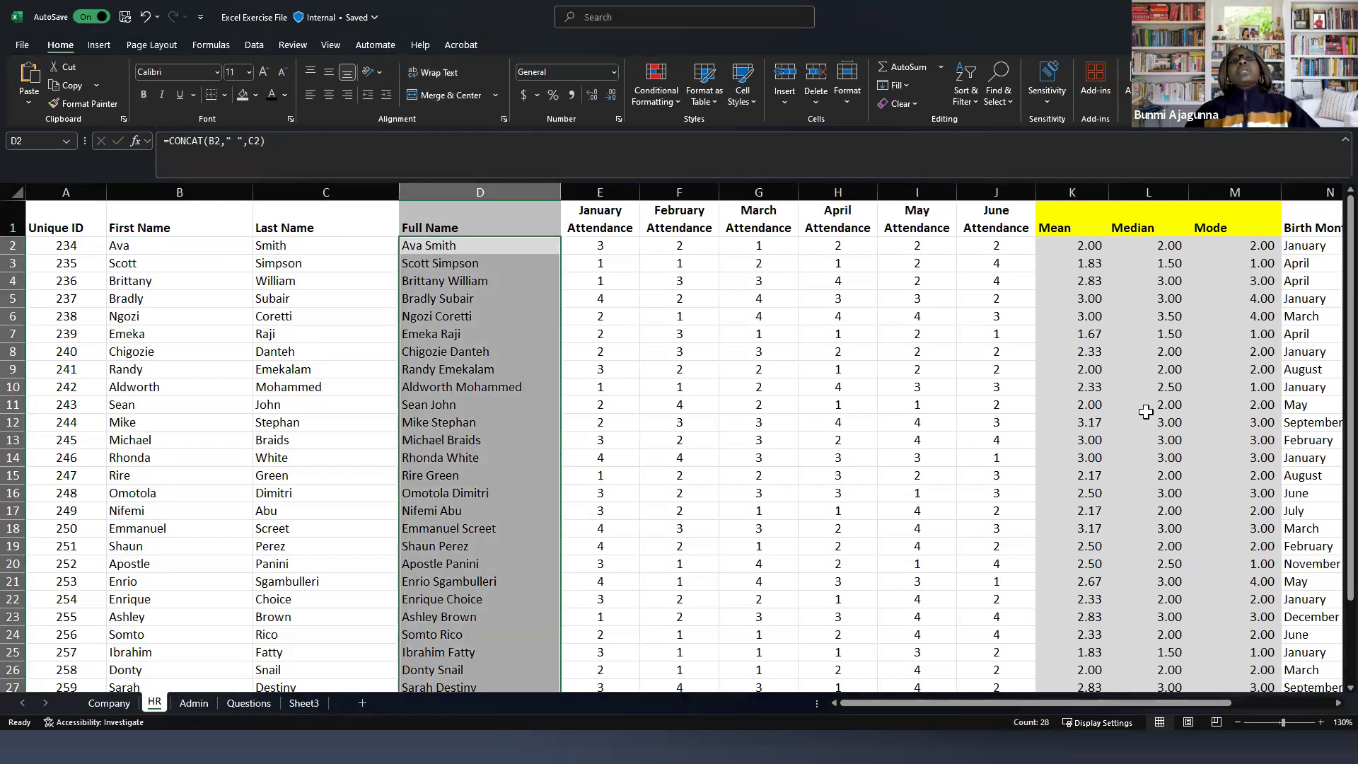
# Step: Clear all the Full Name formulas in column D of the HR sheet, from D2 down to the last employee row
pyautogui.click(486, 249)
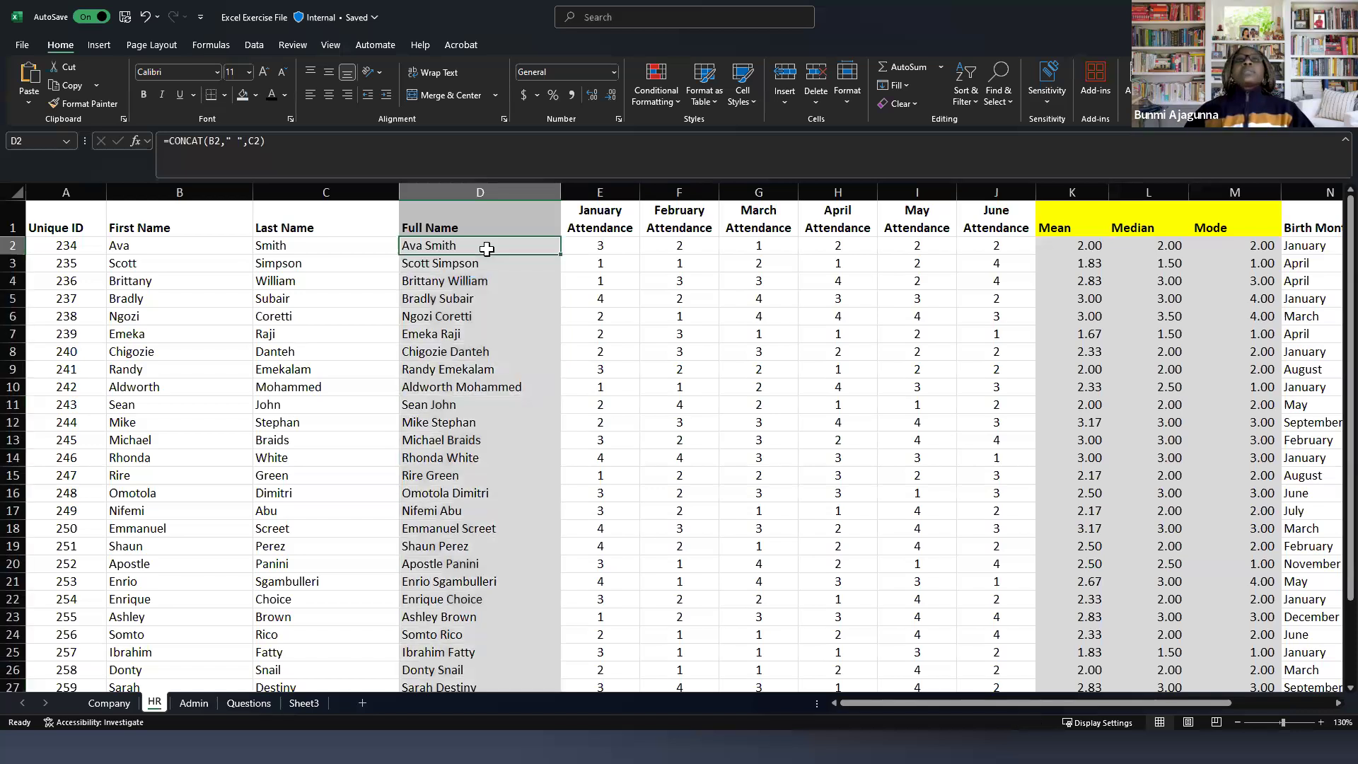
pyautogui.hotkey('shift', 'Down')
pyautogui.hotkey('shift', 'Right')
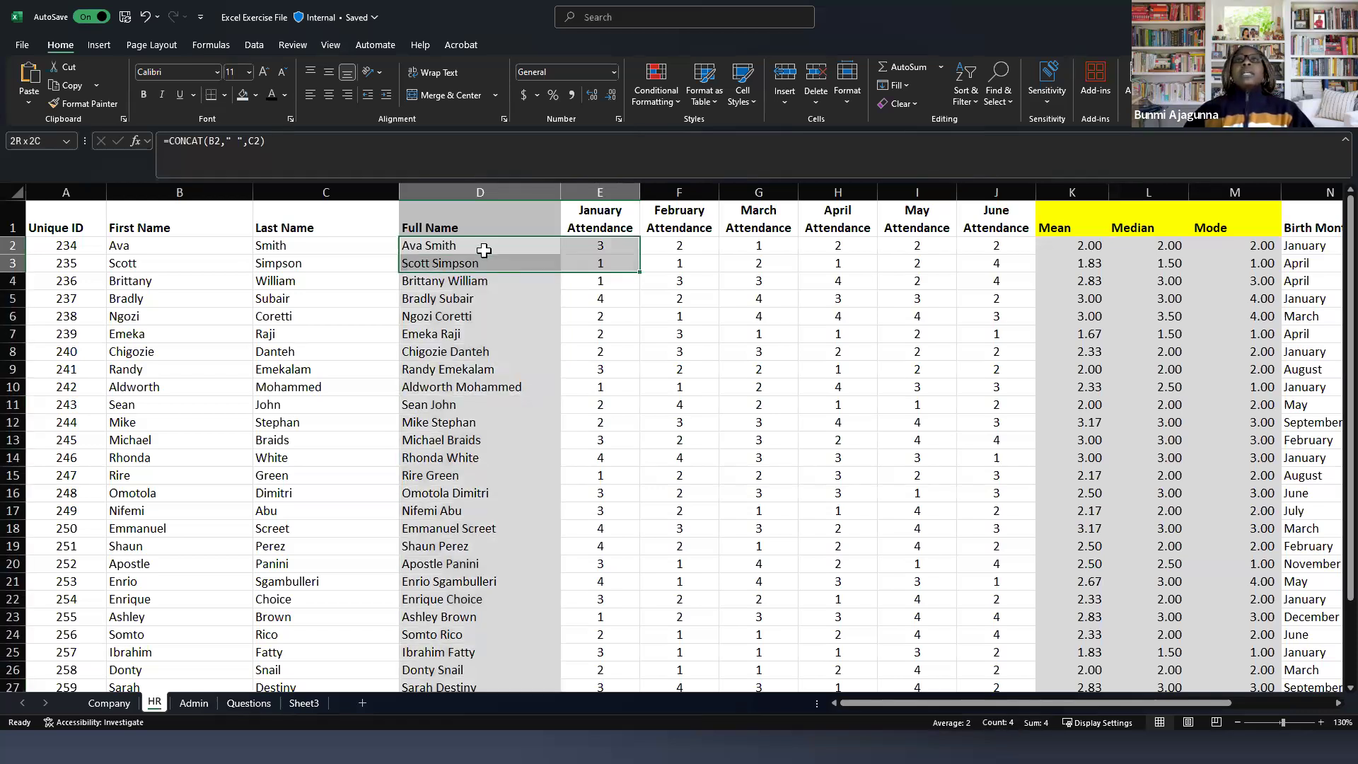
pyautogui.click(508, 248)
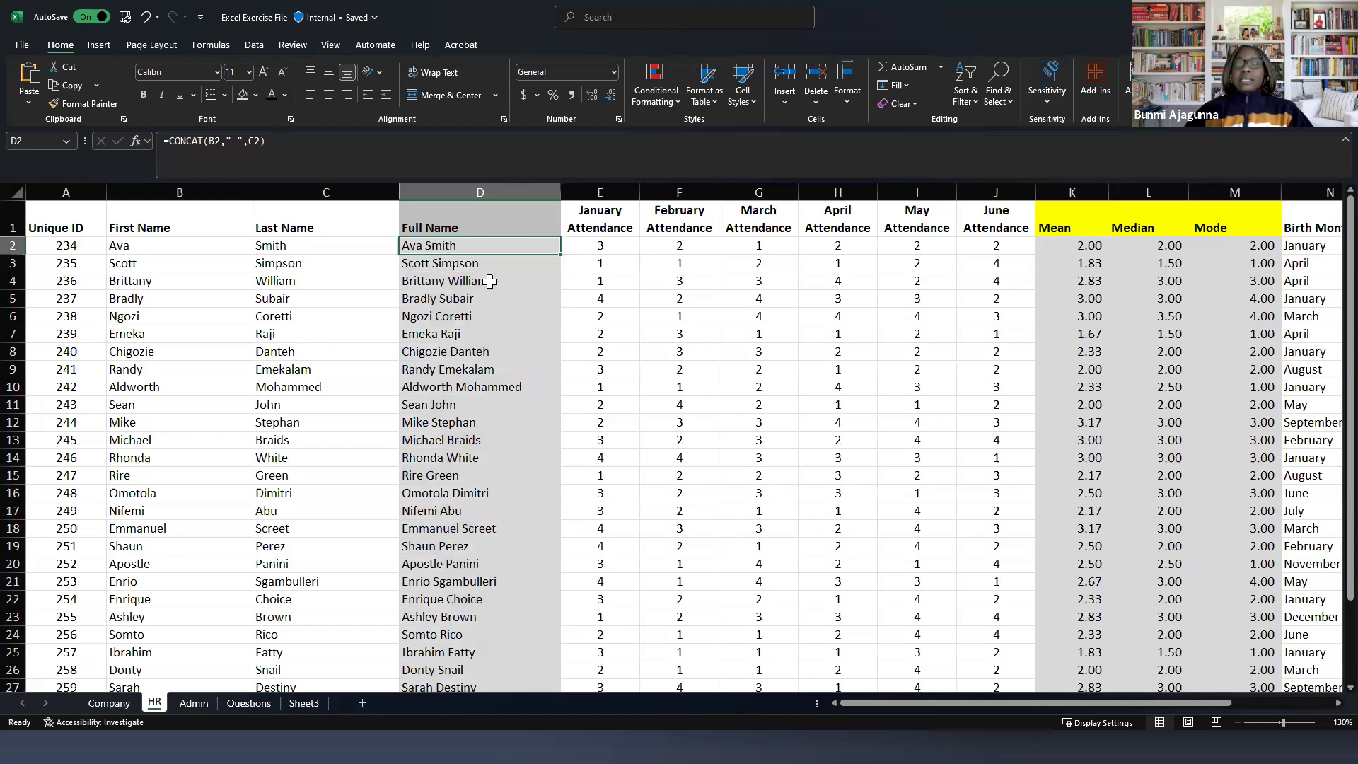
pyautogui.hotkey('shift', 'Down')
pyautogui.hotkey('shift', 'Down')
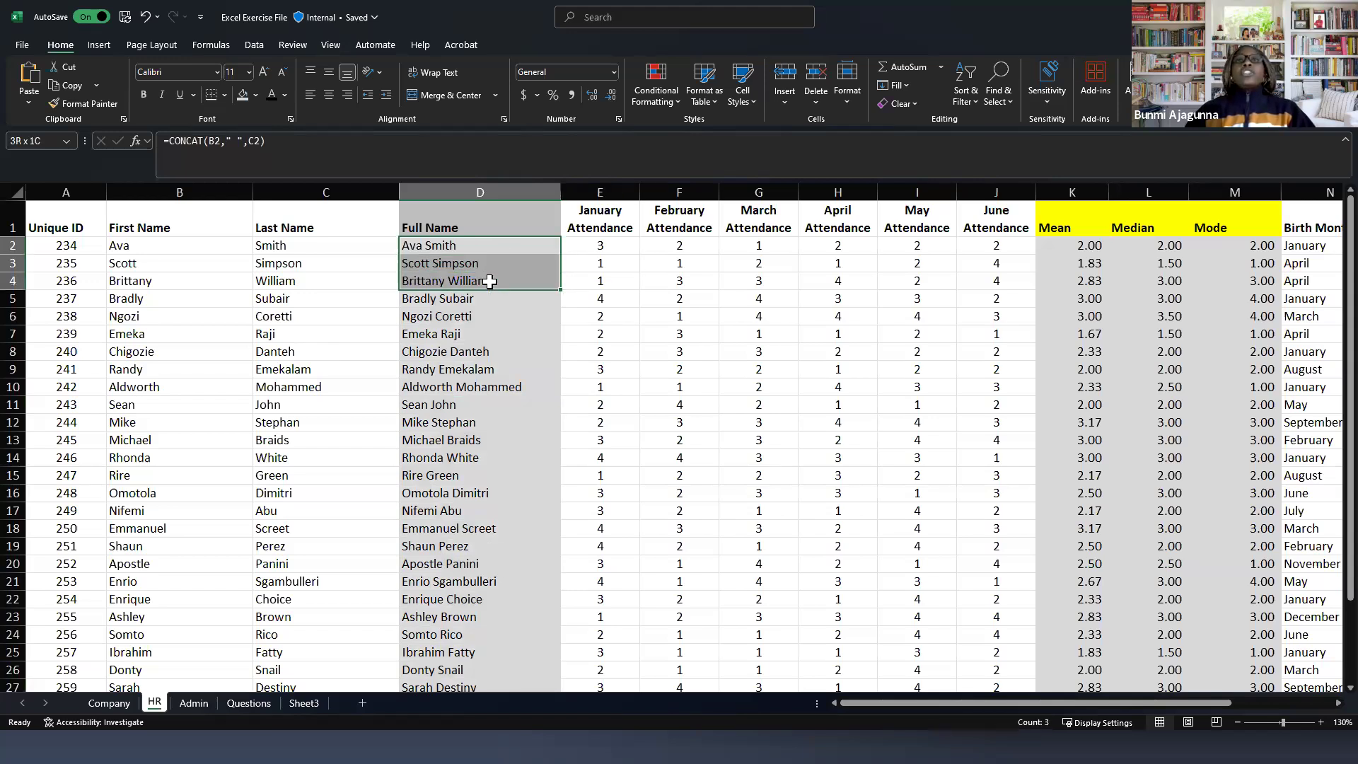
pyautogui.hotkey('ctrl', 'shift', 'Down')
pyautogui.press('Delete')
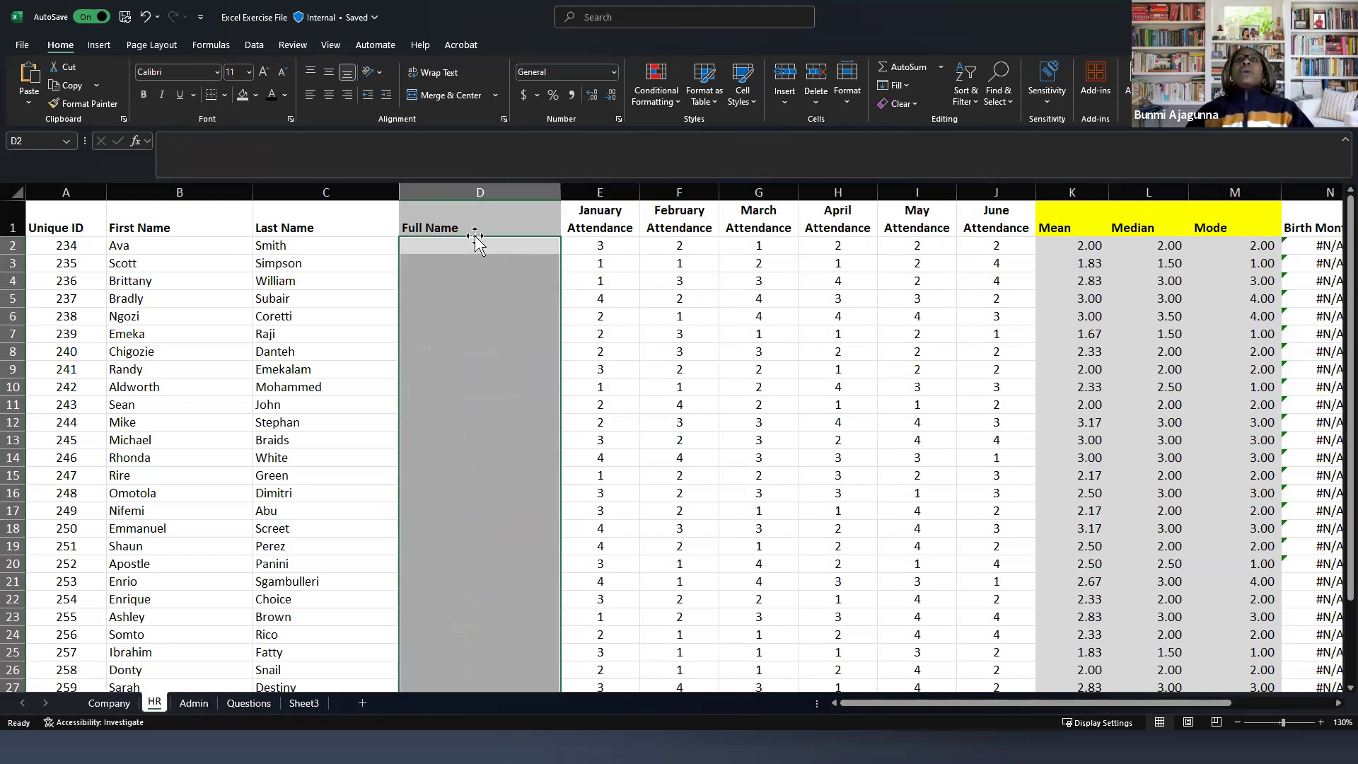
# Step: Enter =CONCAT(B2,C2) in D2 to join the first and last name without a separator
pyautogui.click(442, 297)
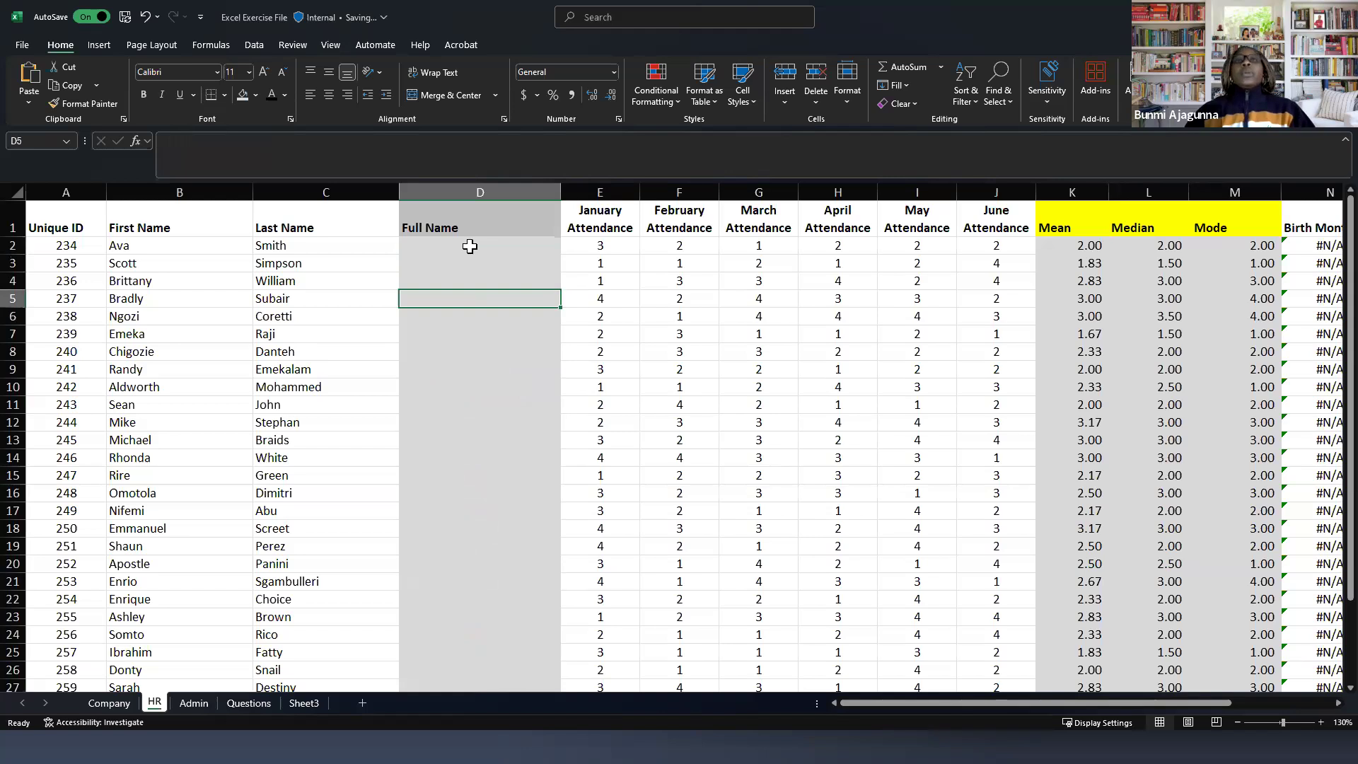
pyautogui.click(470, 246)
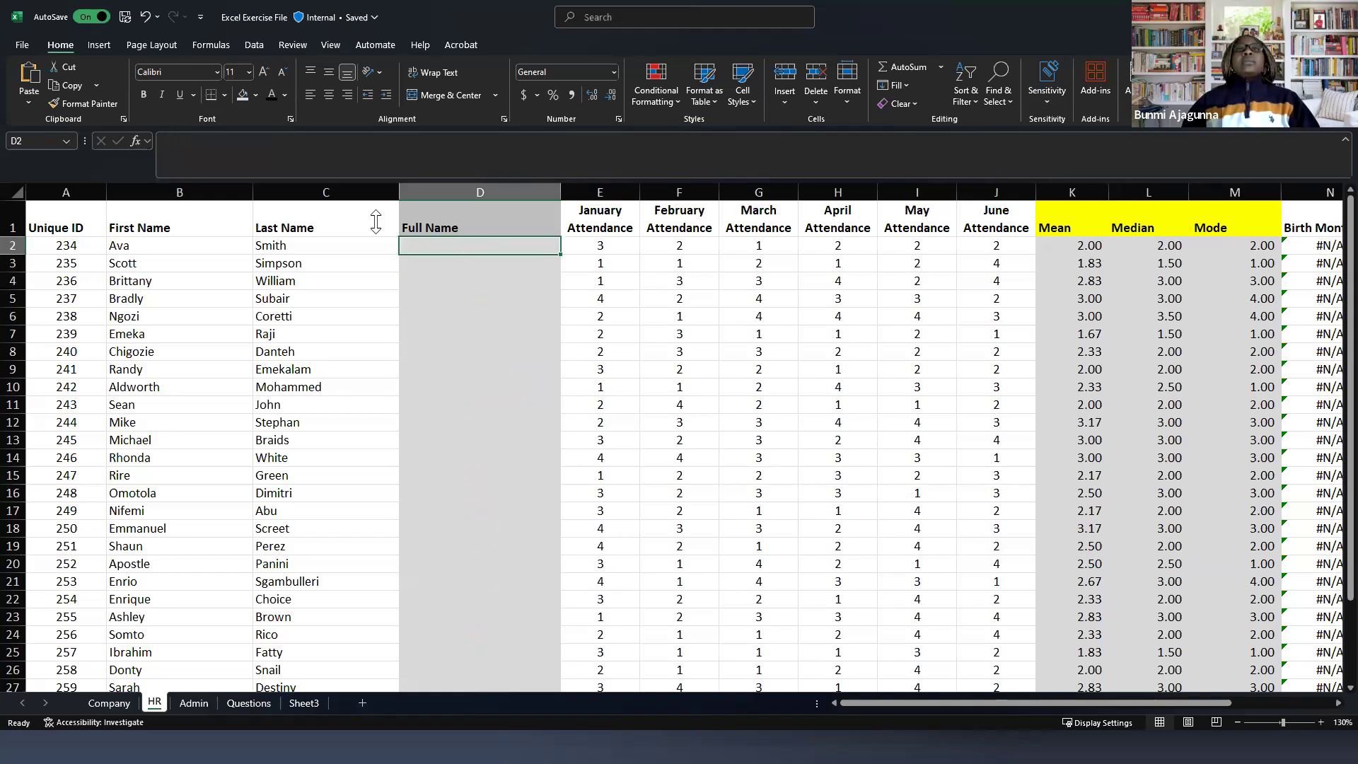
pyautogui.doubleClick(422, 243)
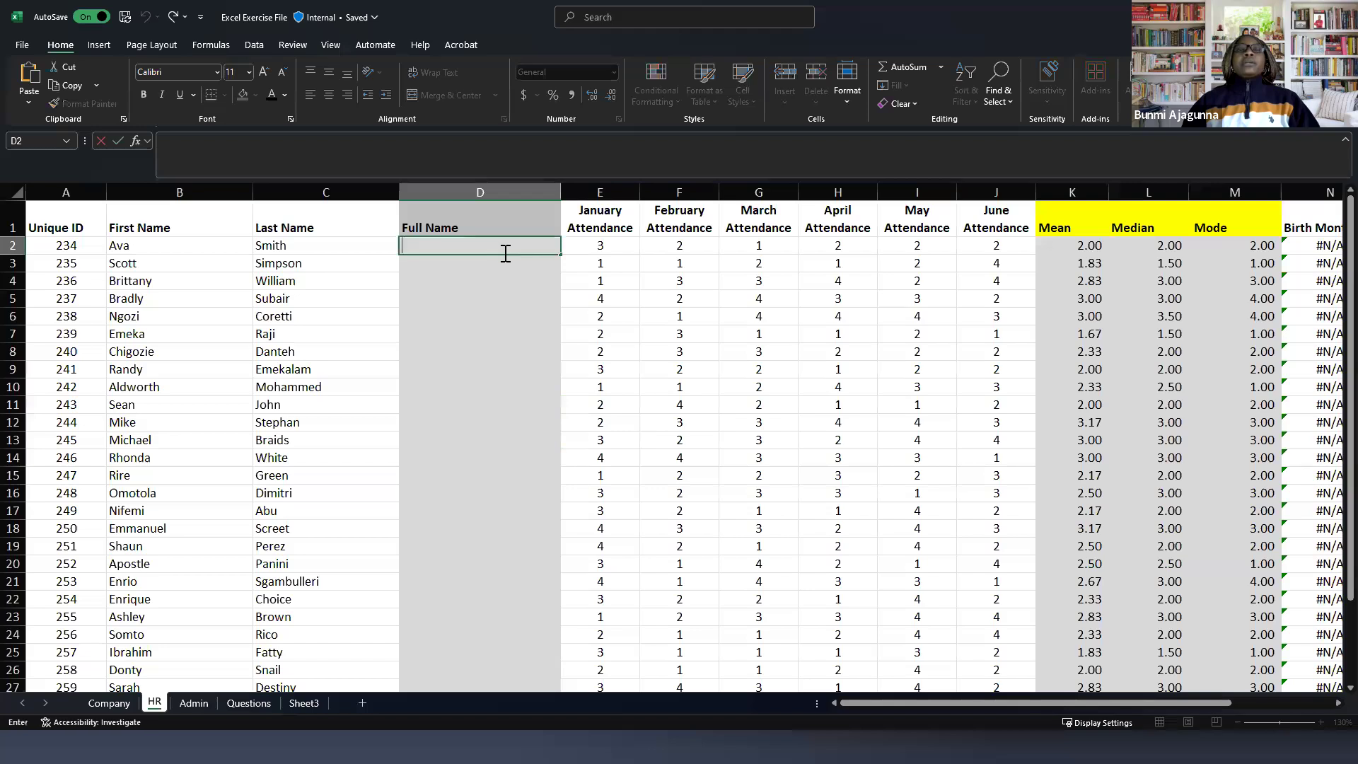
pyautogui.write('=')
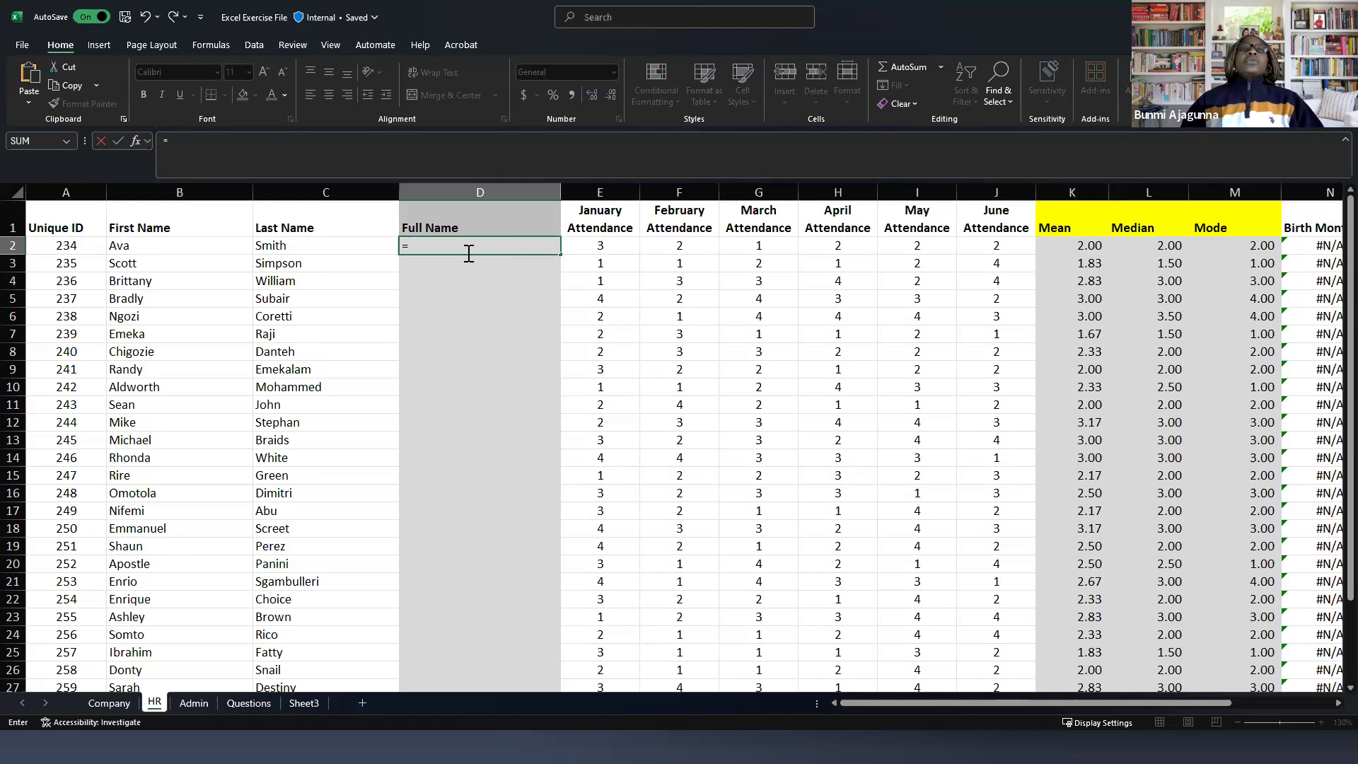
pyautogui.write('concat')
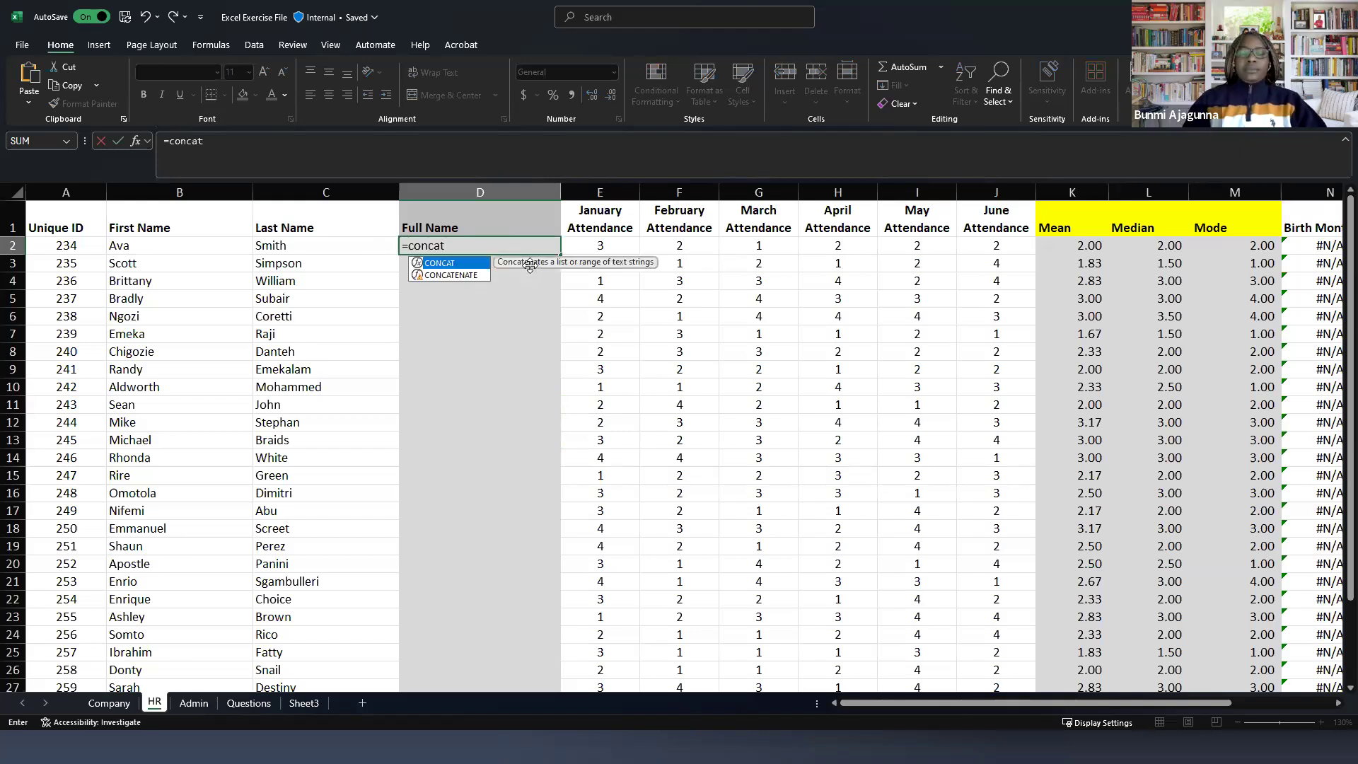
pyautogui.write('(')
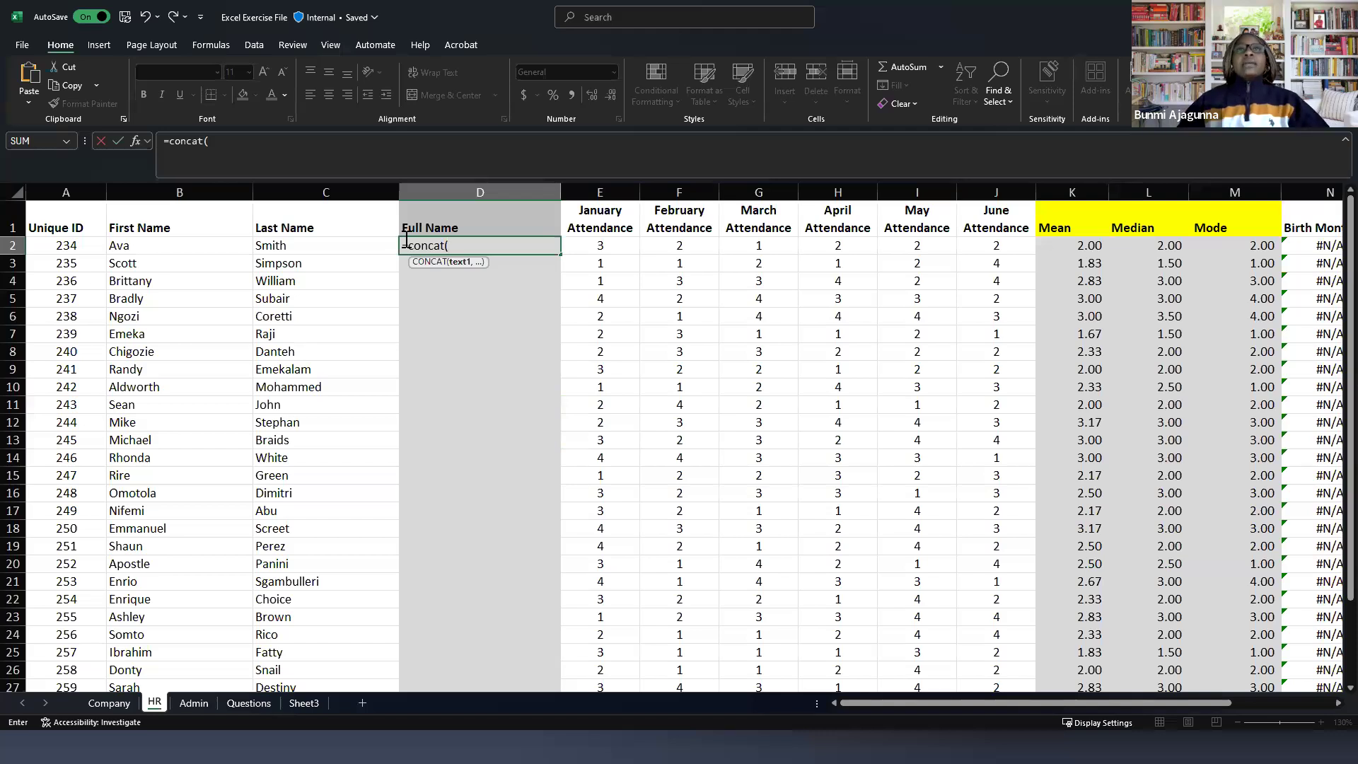
pyautogui.click(154, 248)
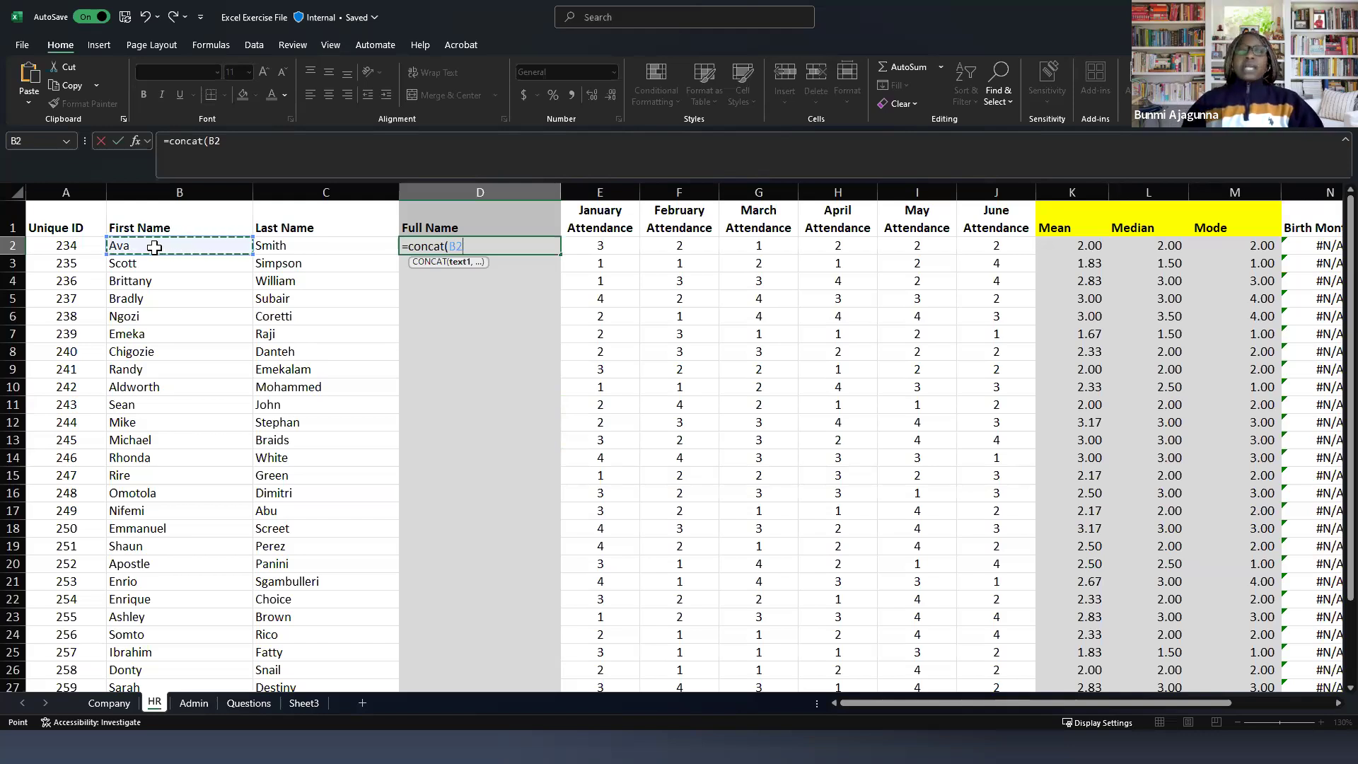
pyautogui.write(',')
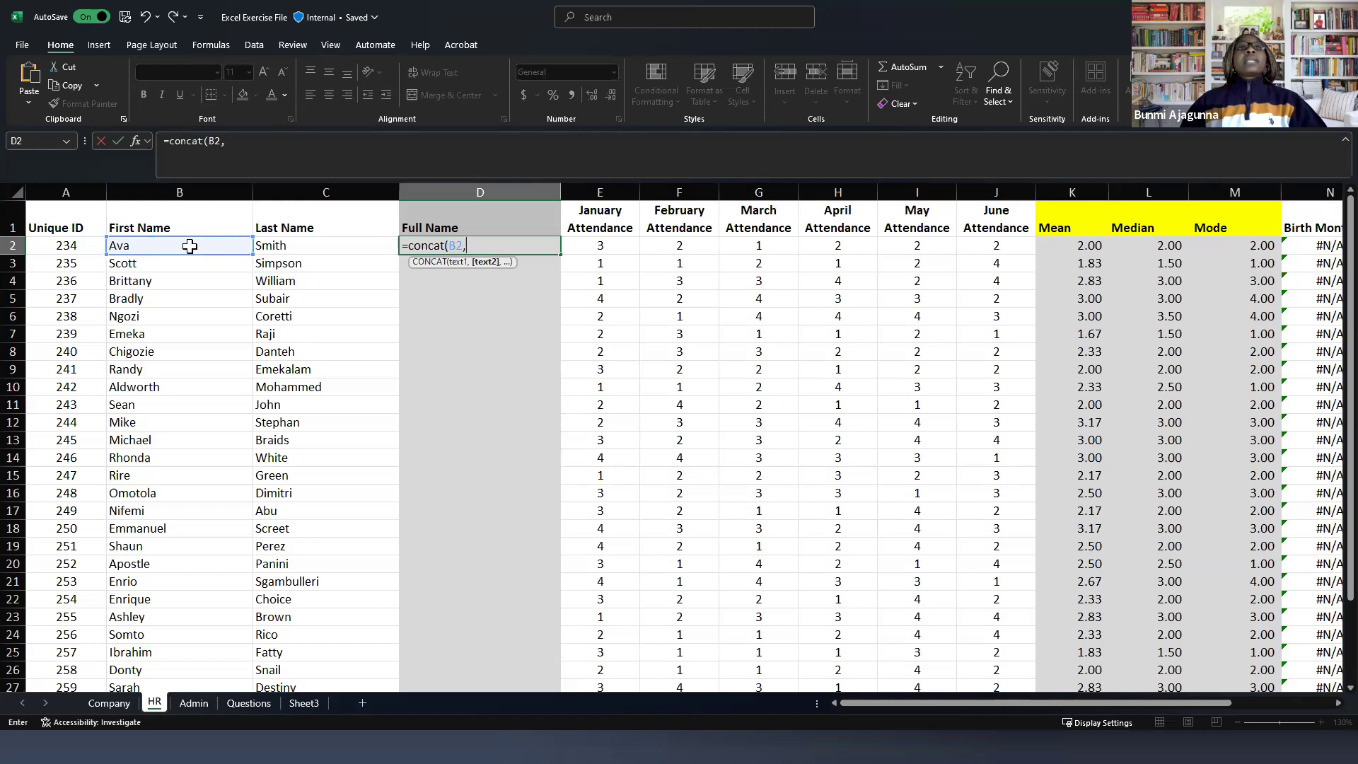
pyautogui.click(278, 232)
pyautogui.click(280, 248)
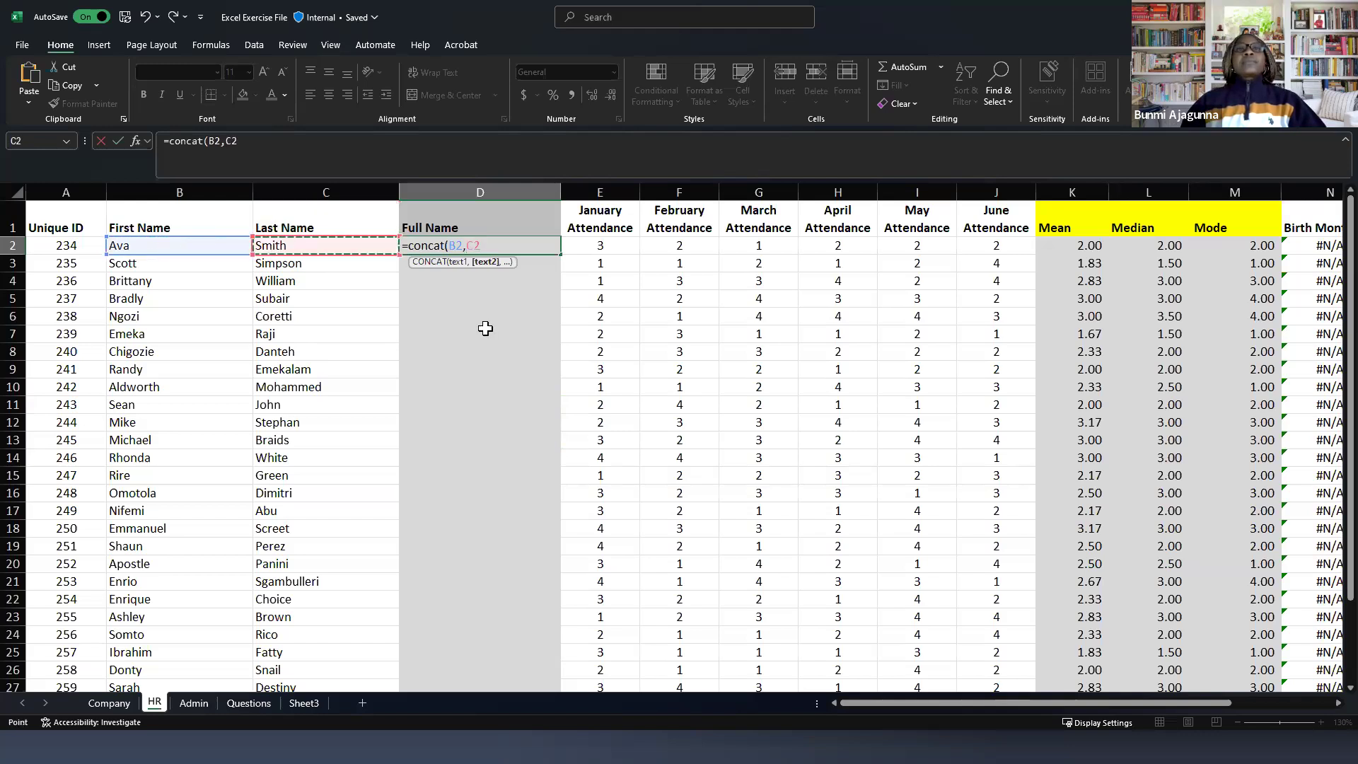
pyautogui.write(')')
pyautogui.press('Return')
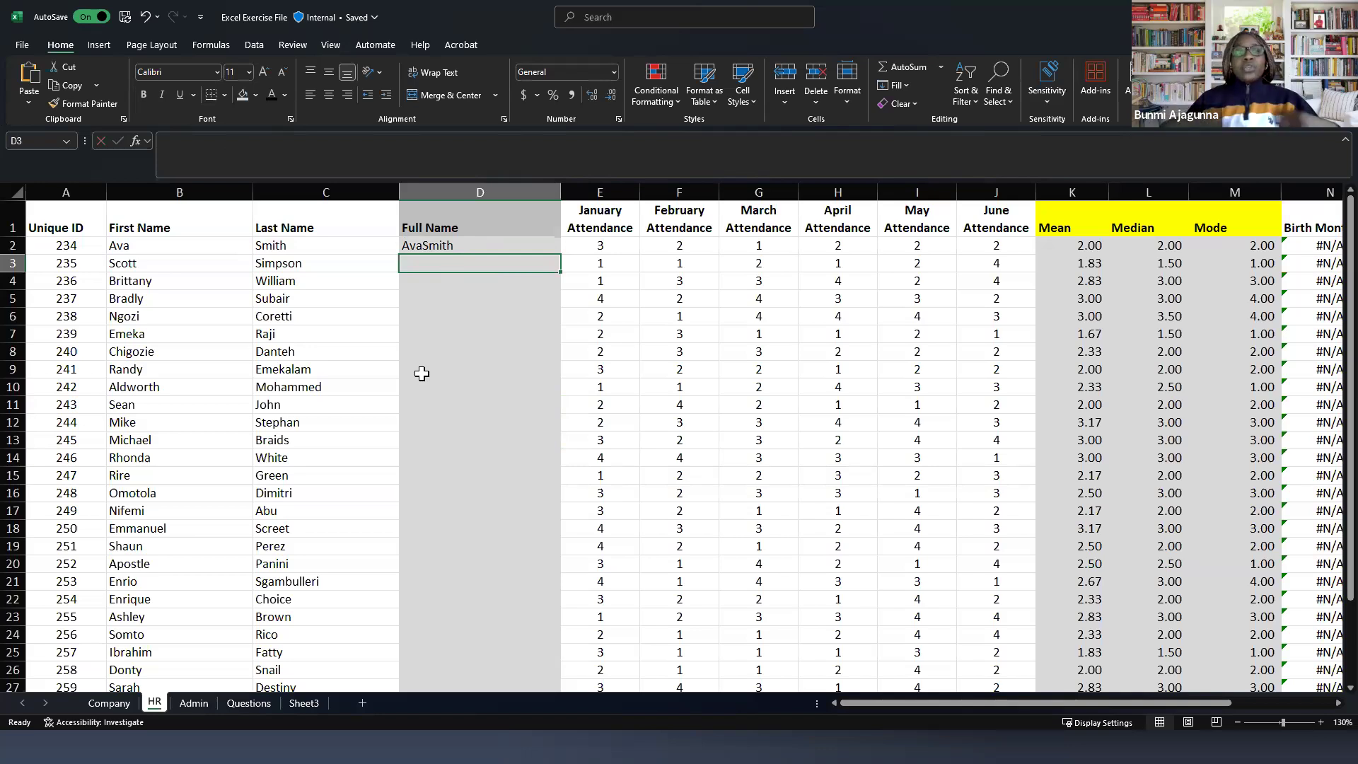
# Step: Replace the D2 formula with =CONCAT(B2," ",C2) so the first and last names are joined with a space
pyautogui.click(432, 245)
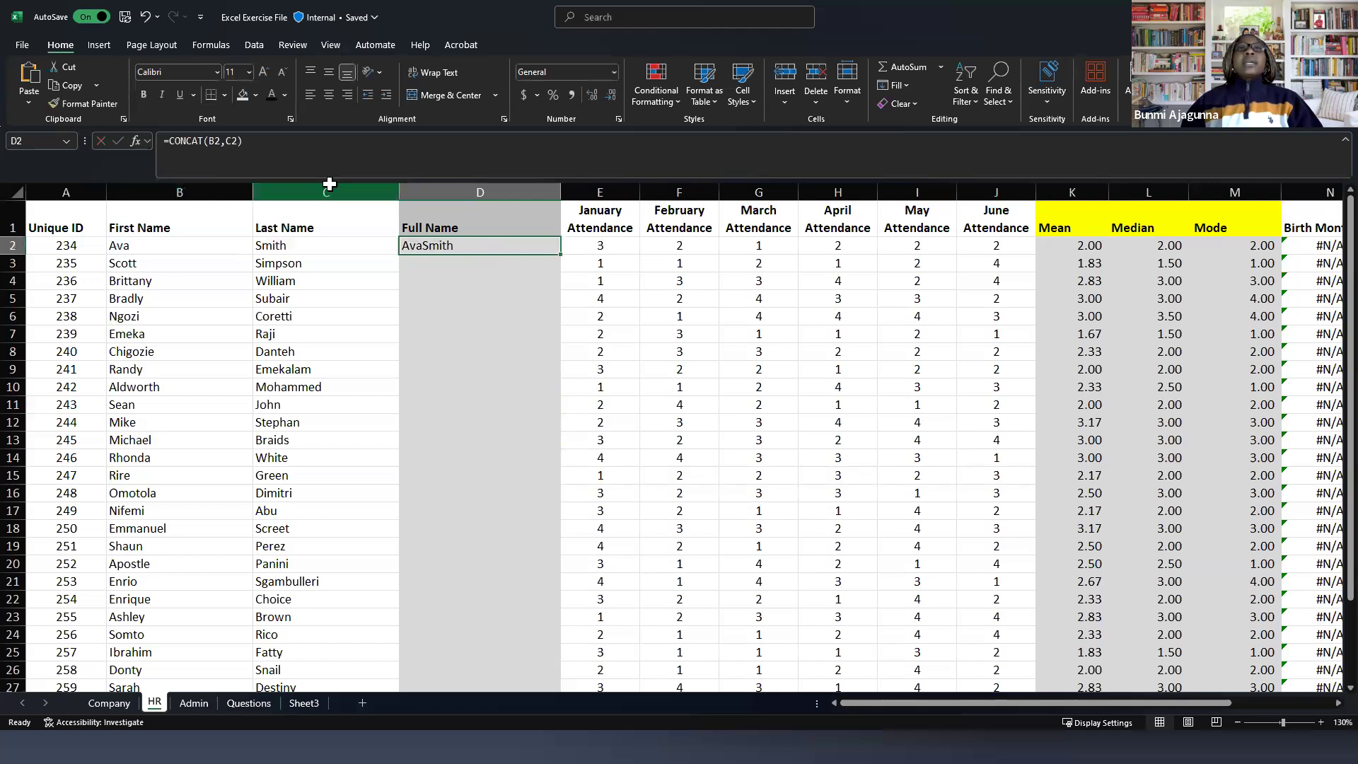
pyautogui.write('=conc')
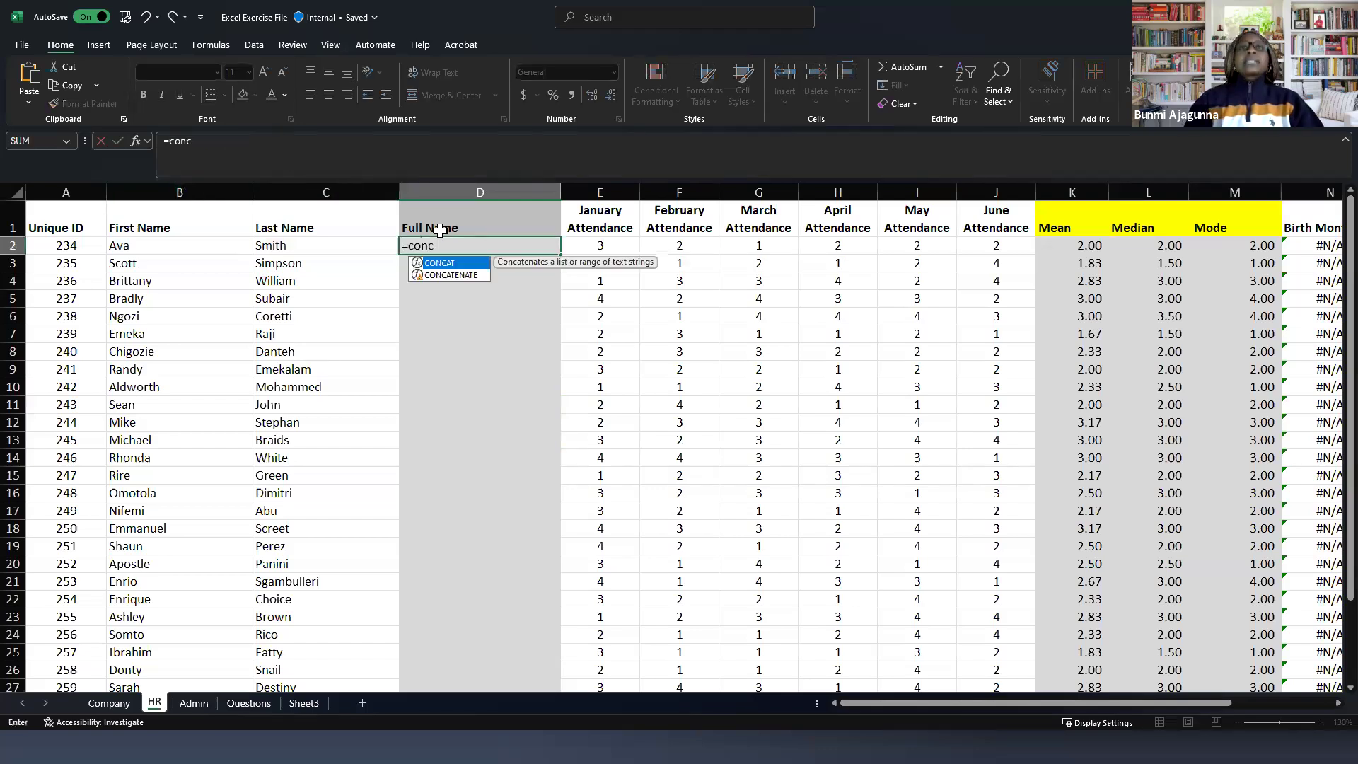
pyautogui.press('Tab')
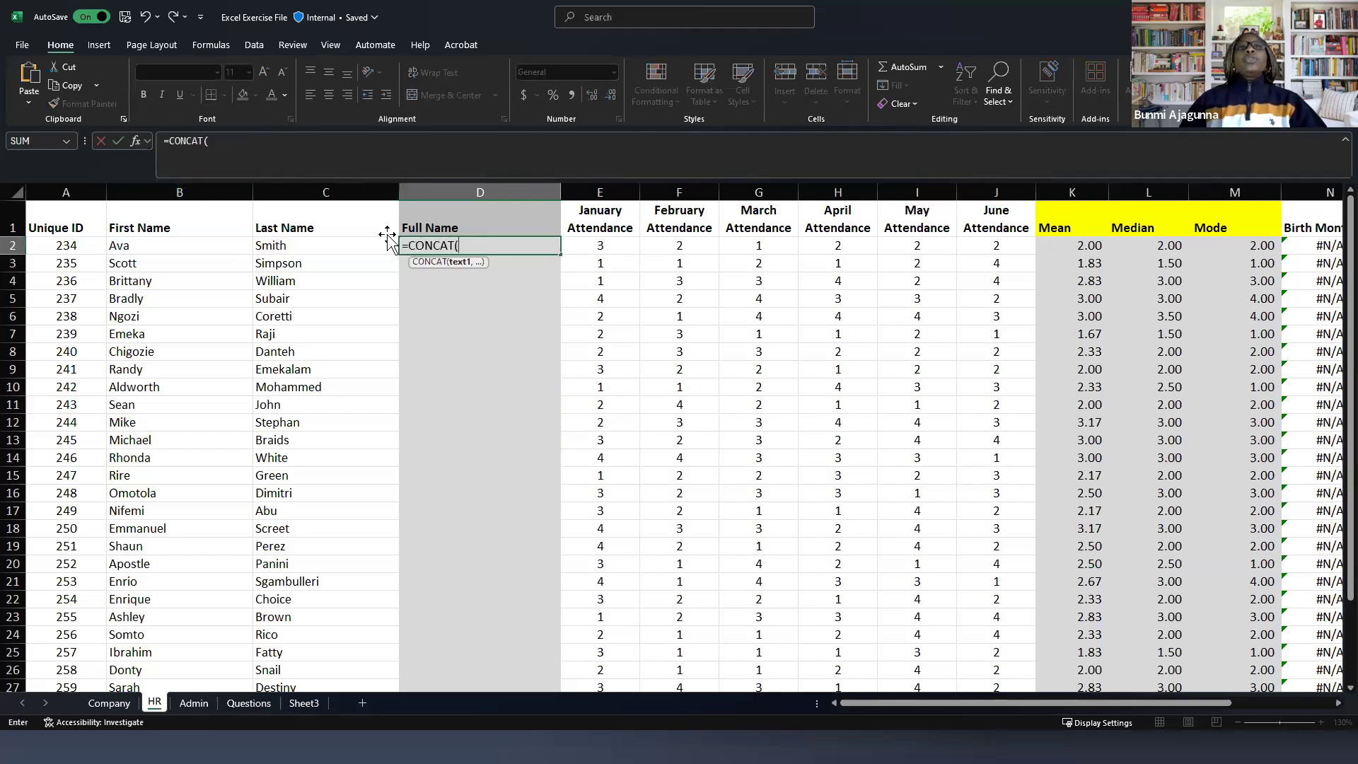
pyautogui.click(182, 243)
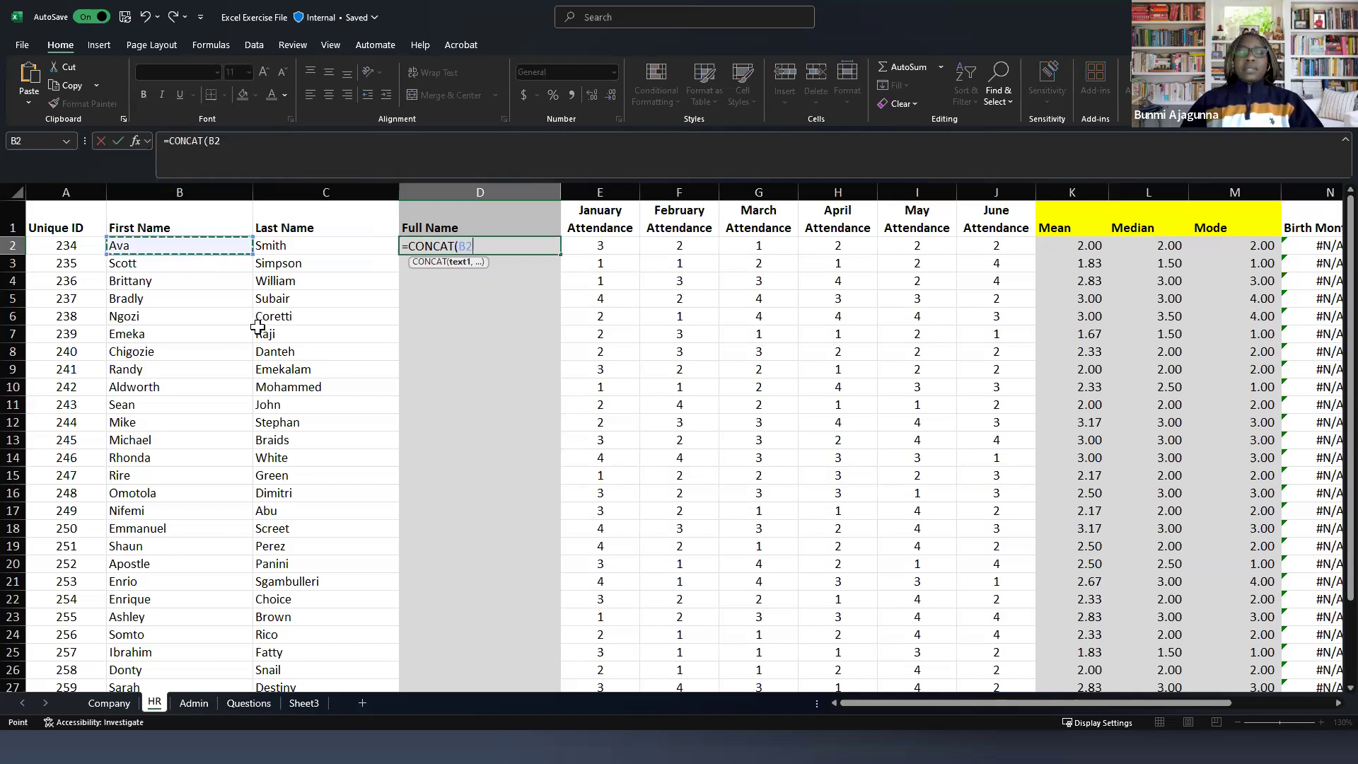
pyautogui.write(',')
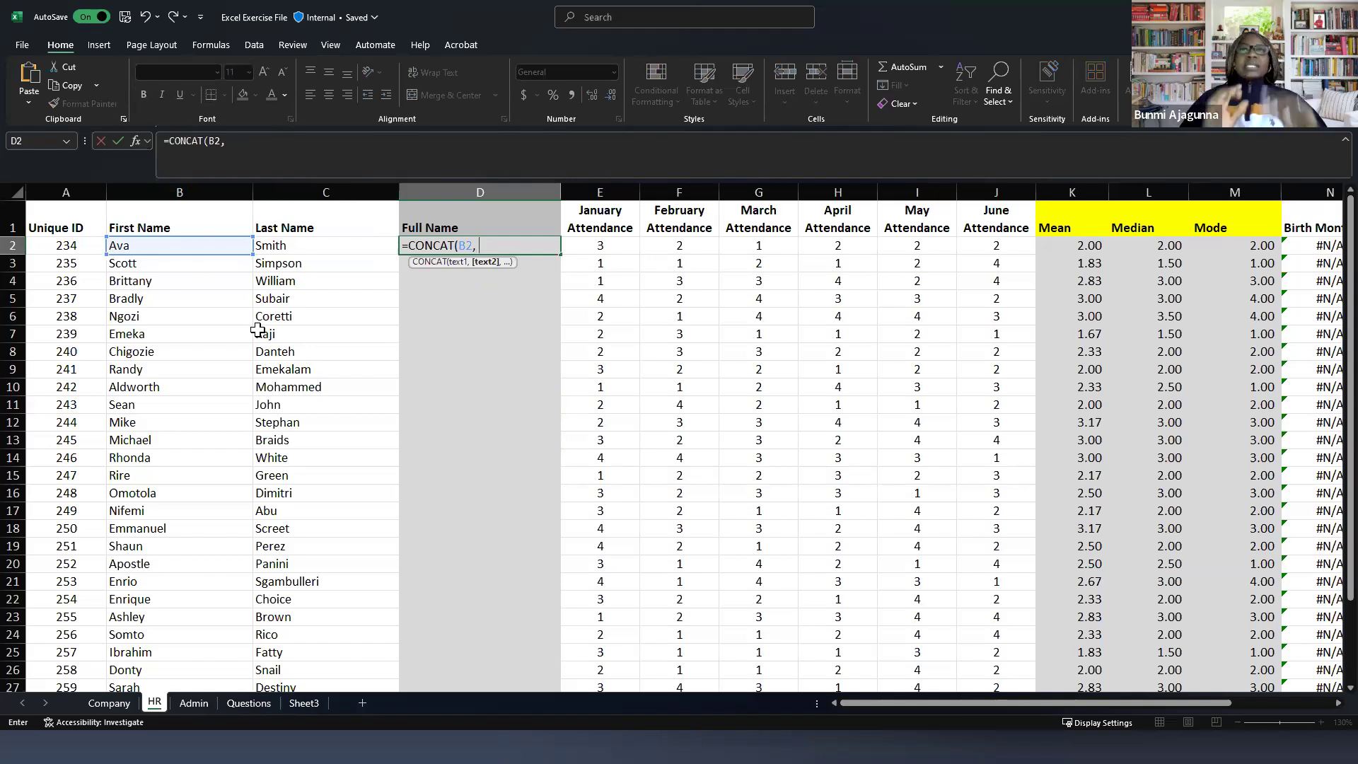
pyautogui.write(',')
pyautogui.press('BackSpace')
pyautogui.press('BackSpace')
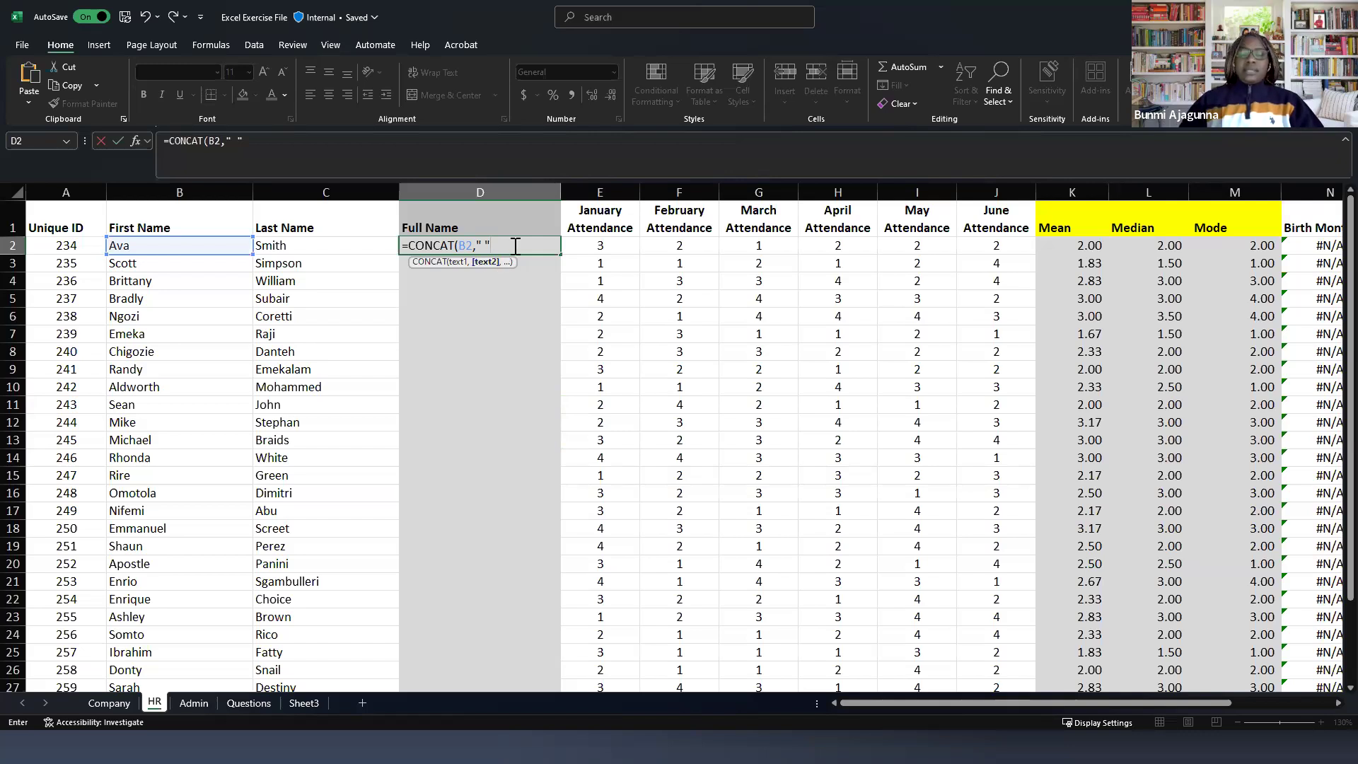
pyautogui.write(',')
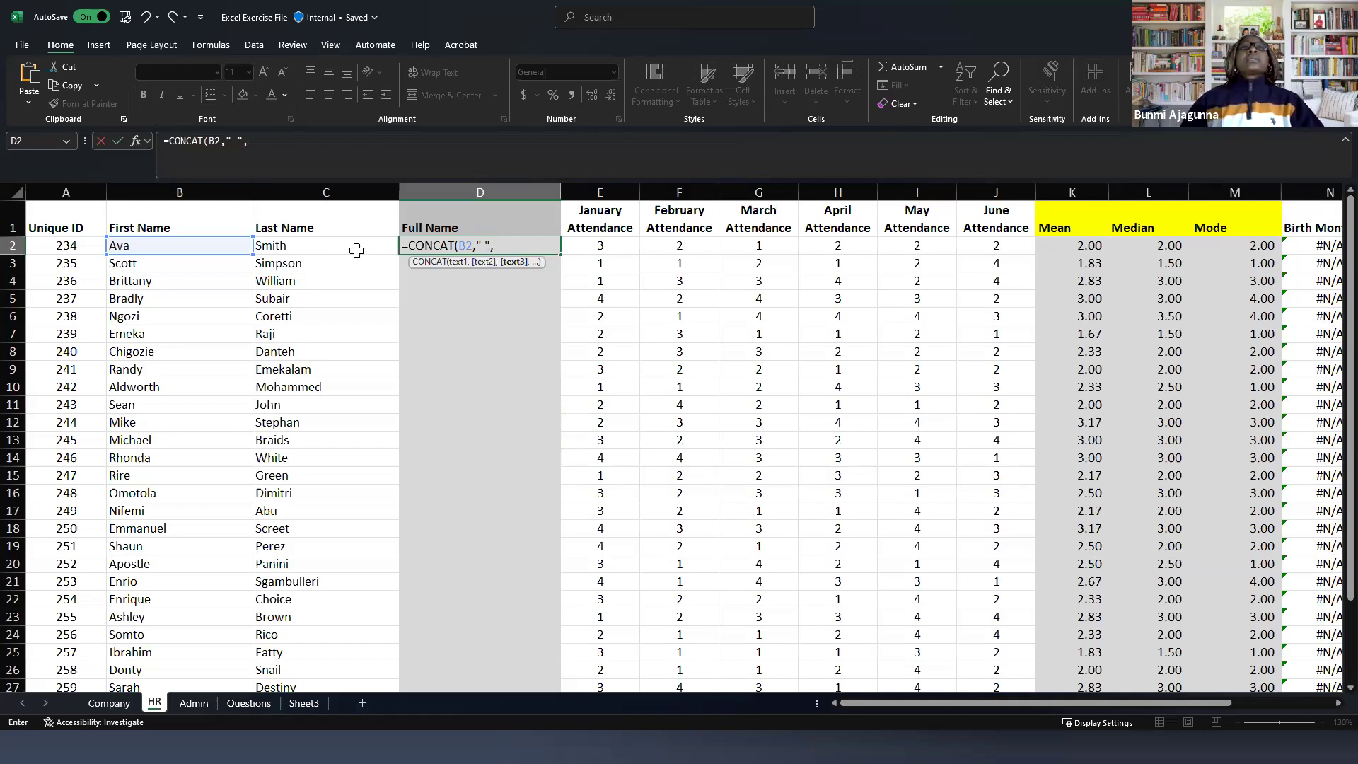
pyautogui.click(325, 248)
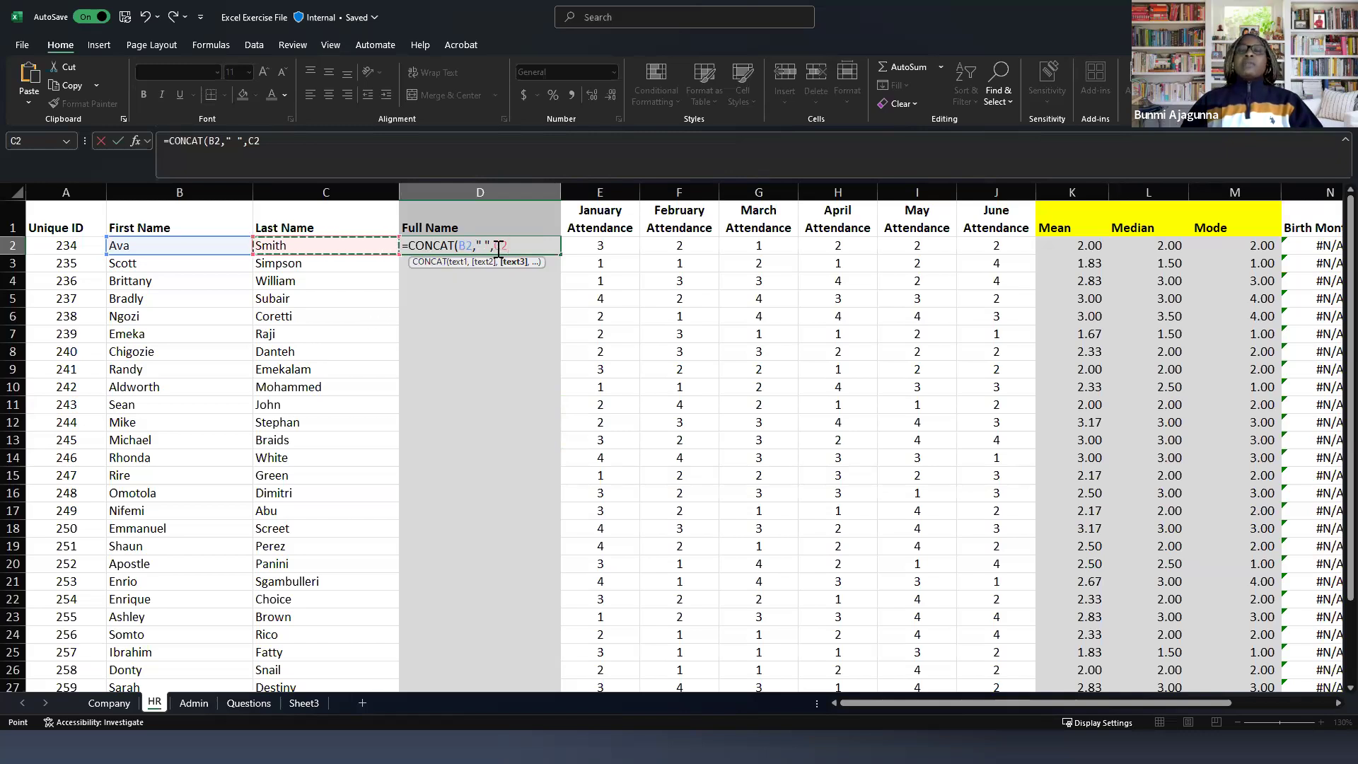
pyautogui.write(')')
pyautogui.press('Return')
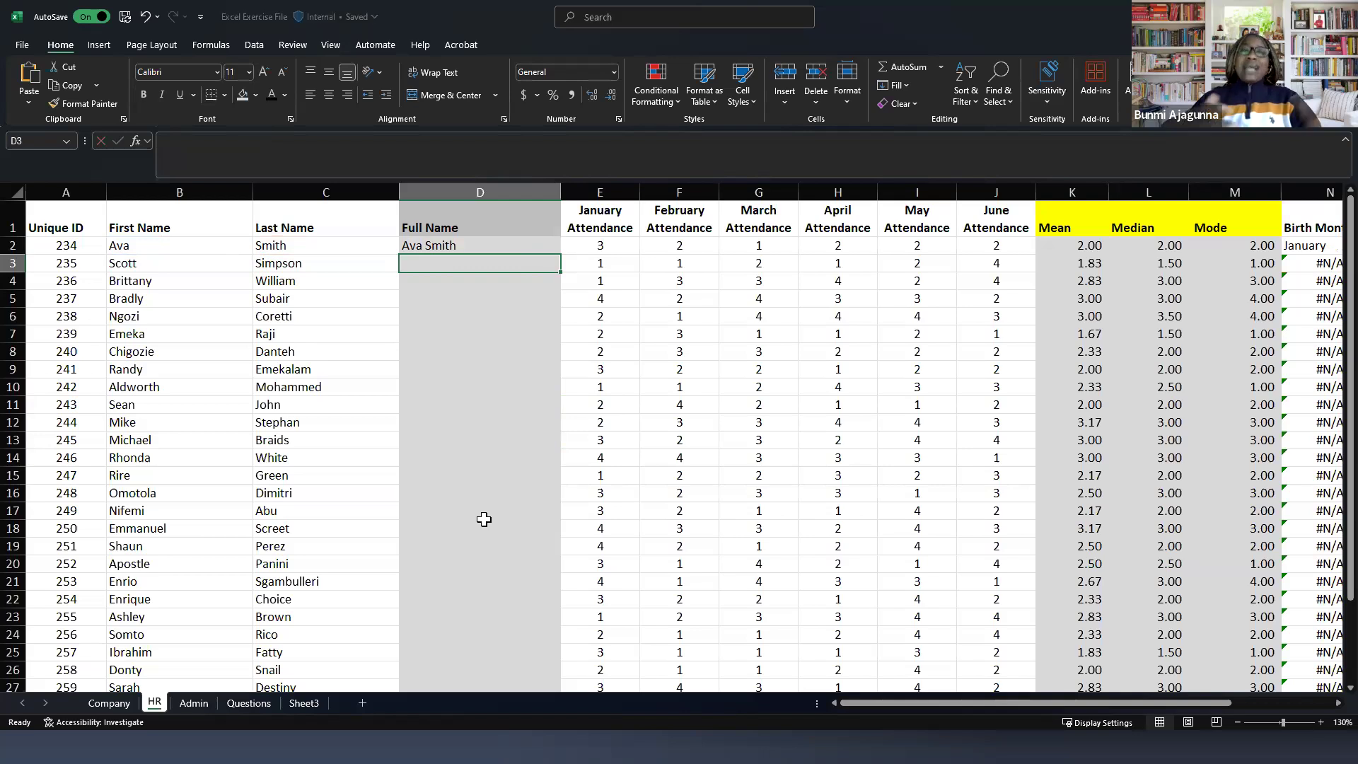
# Step: Enter =B3&" "&C3 in D3 to join the first and last names with the ampersand operator
pyautogui.write('=')
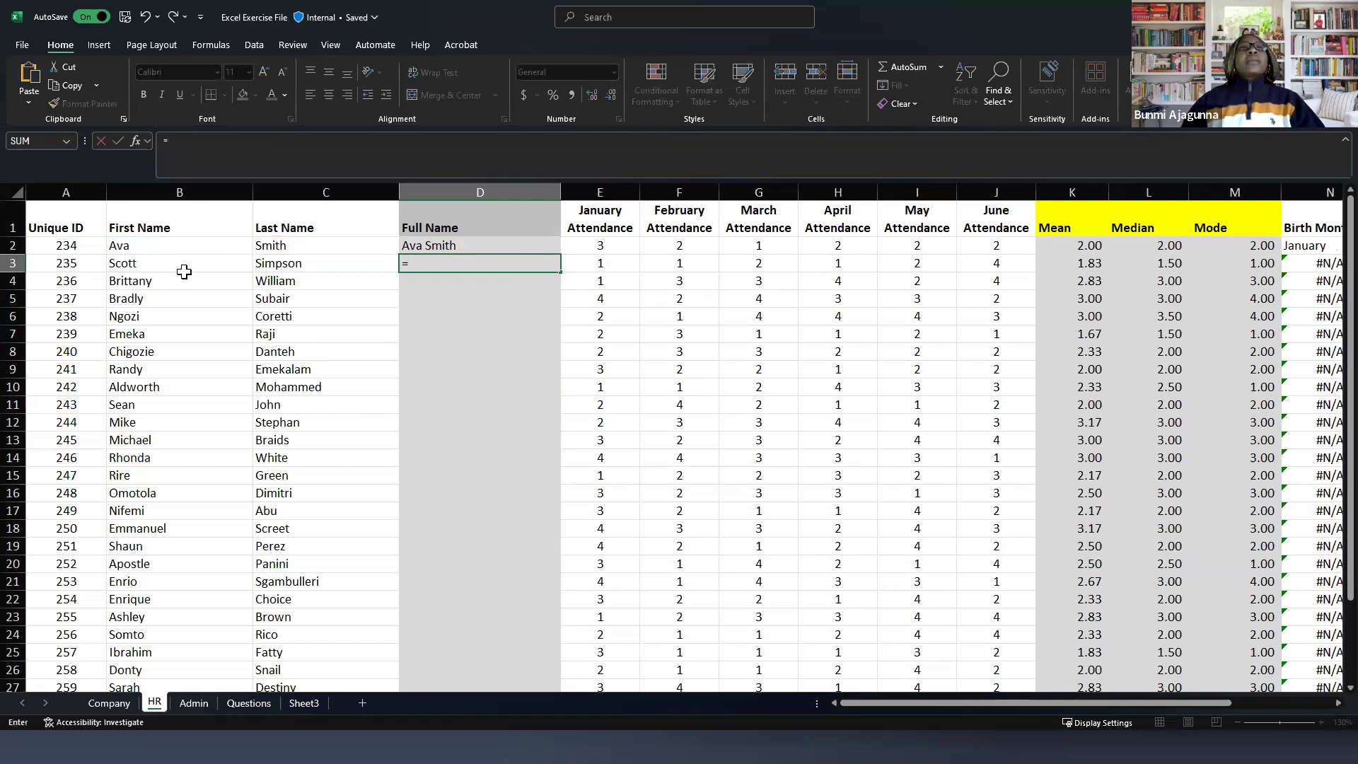
pyautogui.click(178, 265)
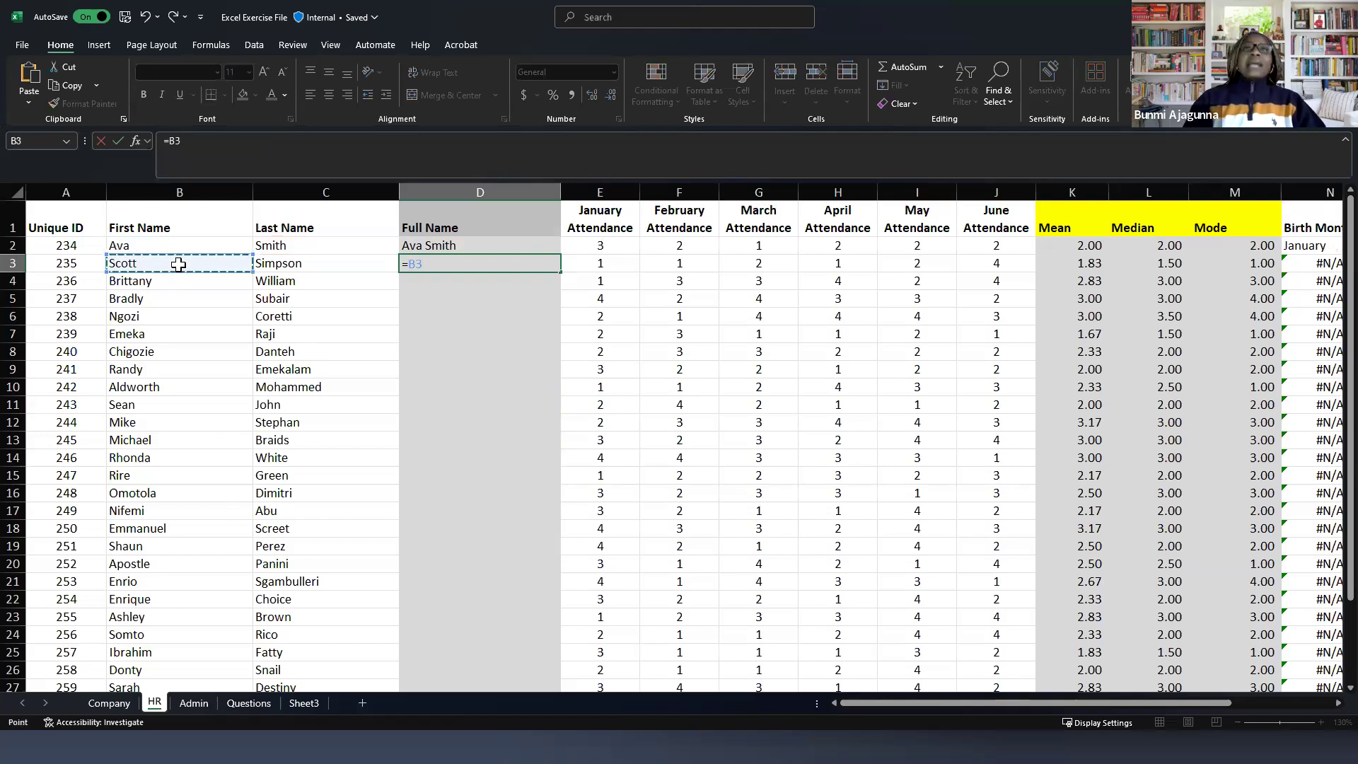
pyautogui.write('&')
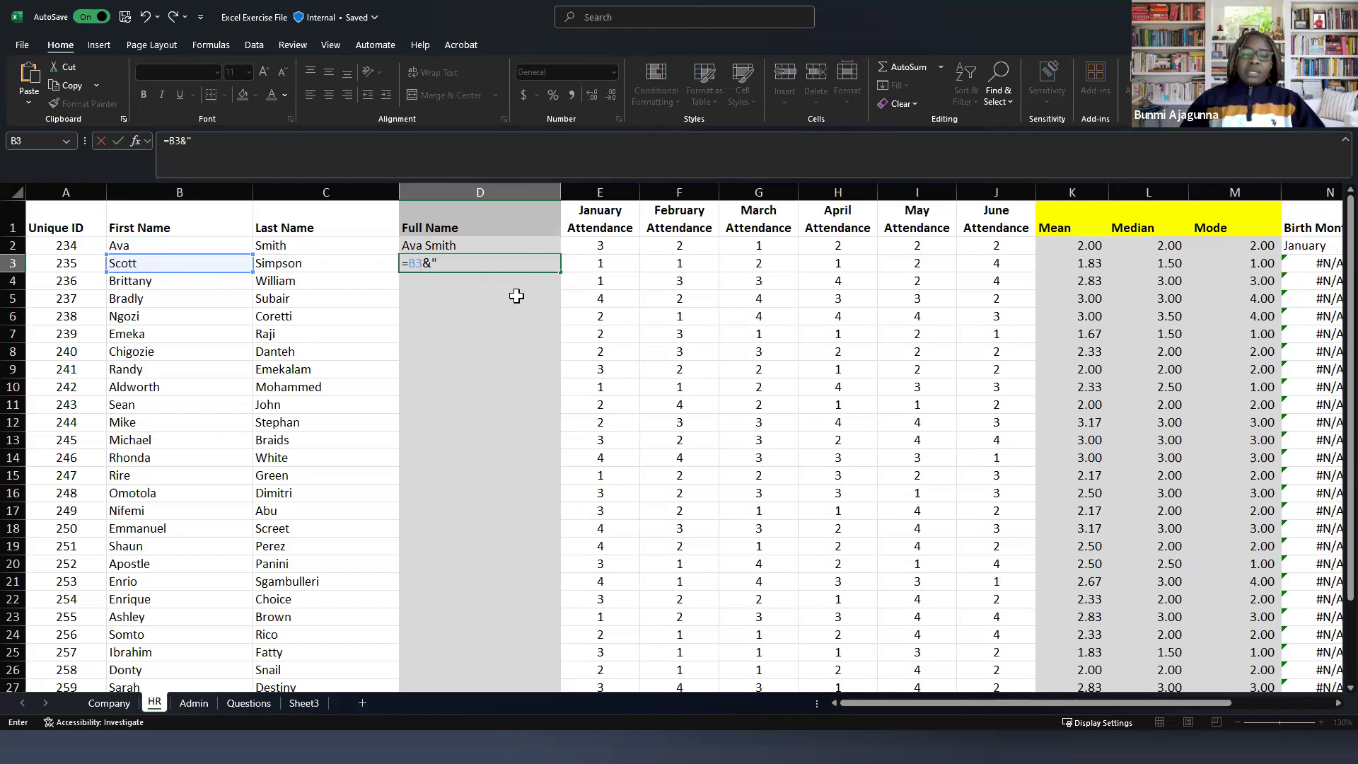
pyautogui.write('&')
pyautogui.click(329, 261)
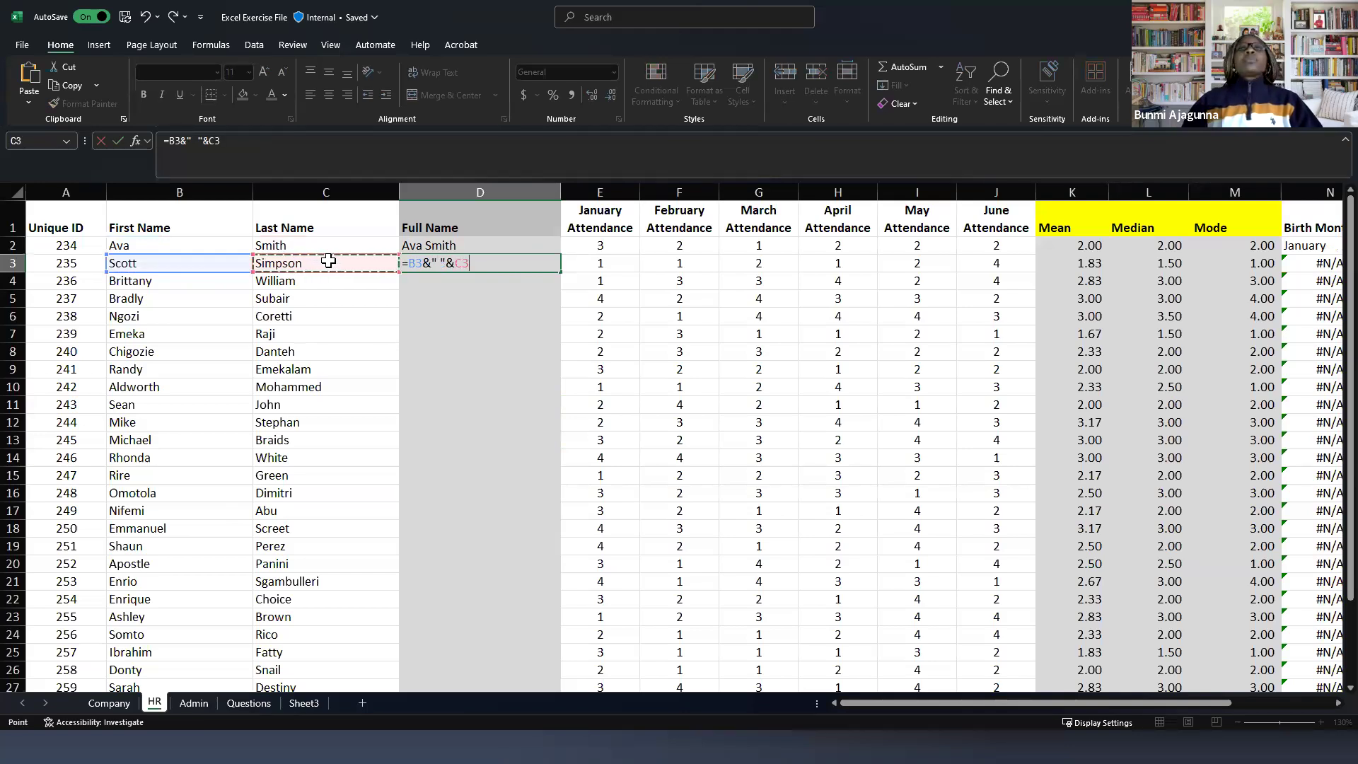
pyautogui.press('Return')
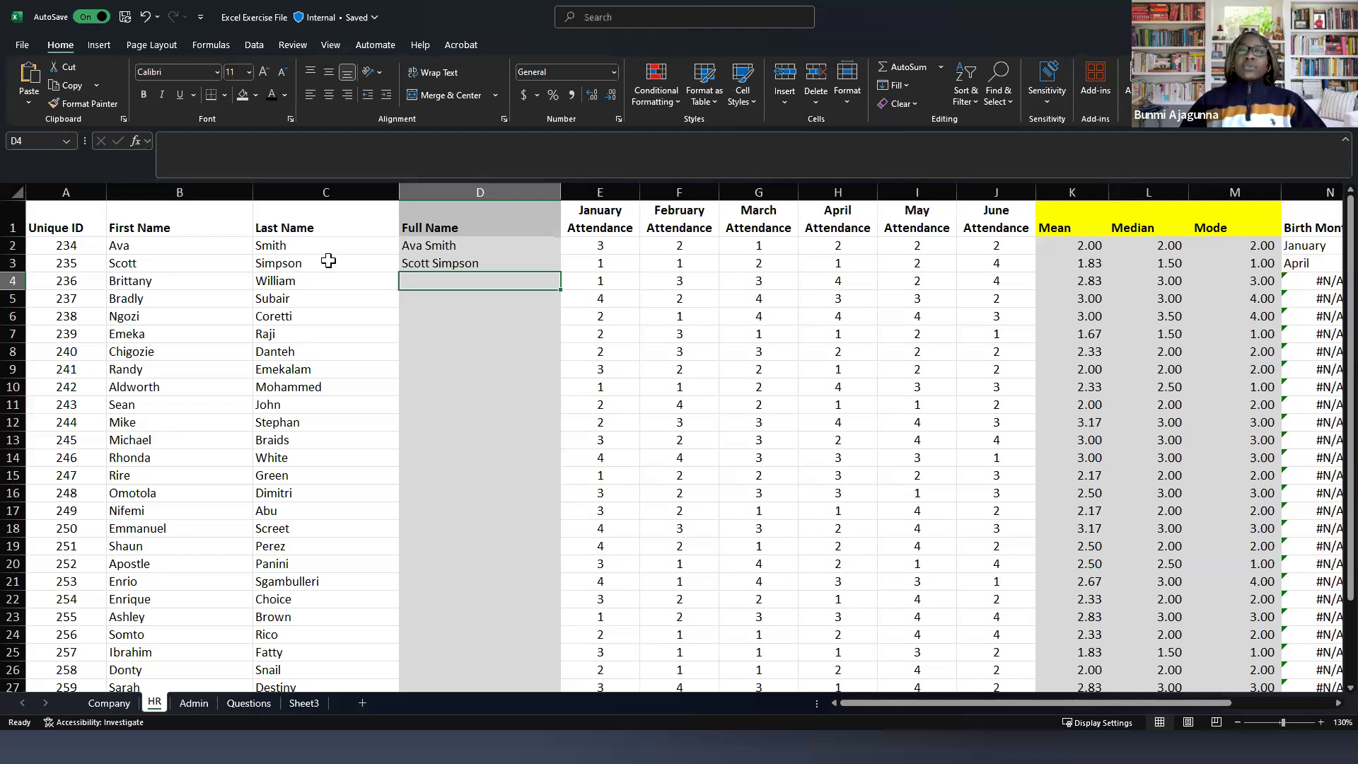
# Step: Enter =CONCATENATE(B4," ",C4) in D4 to join the first and last names with a space
pyautogui.write('=conc')
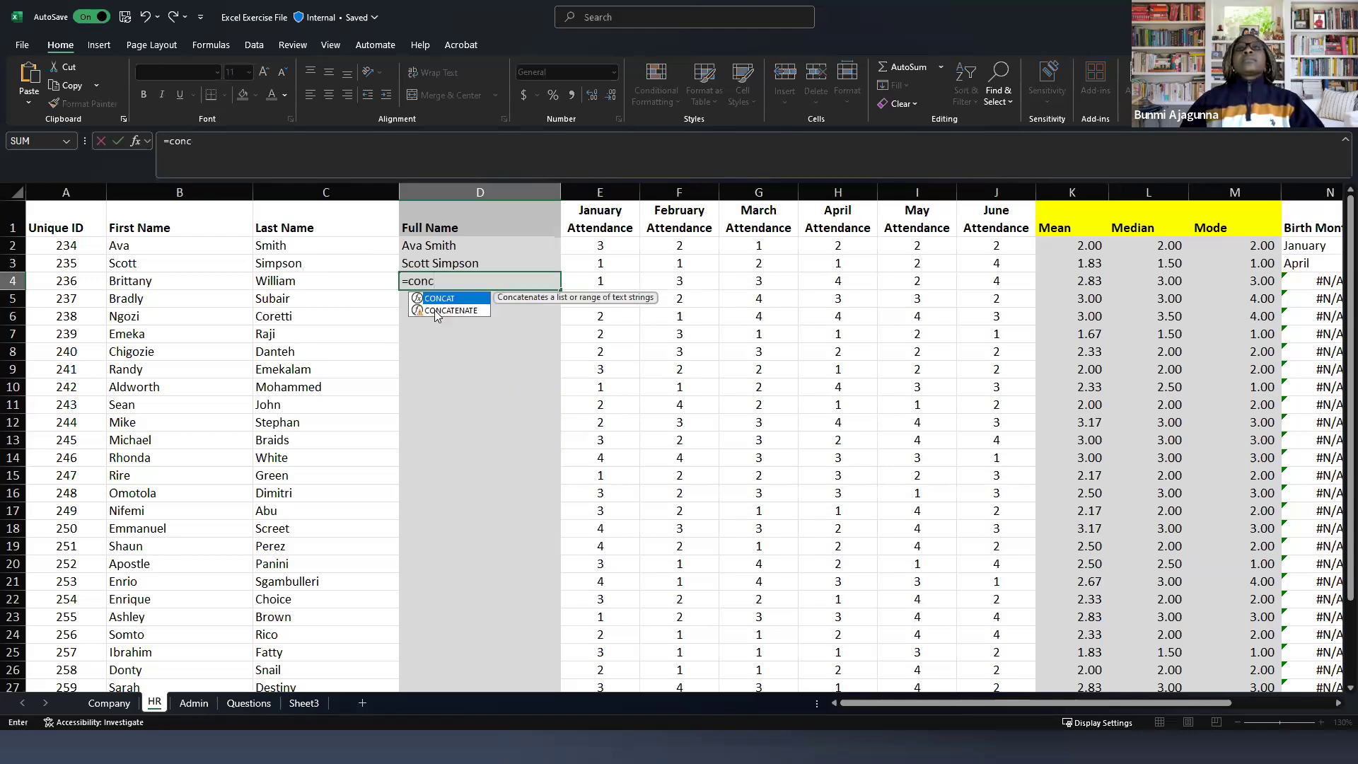
pyautogui.click(434, 310)
pyautogui.doubleClick(434, 310)
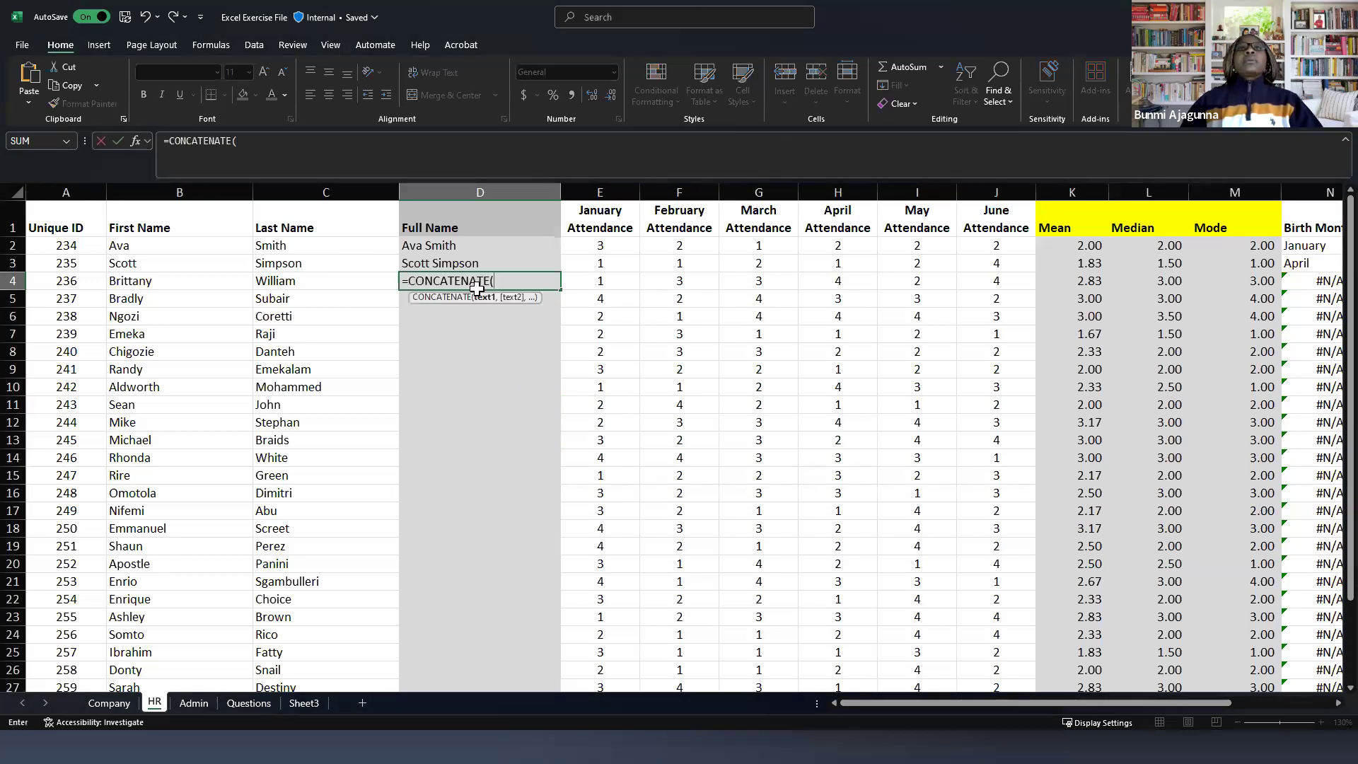
pyautogui.click(170, 280)
pyautogui.write(',')
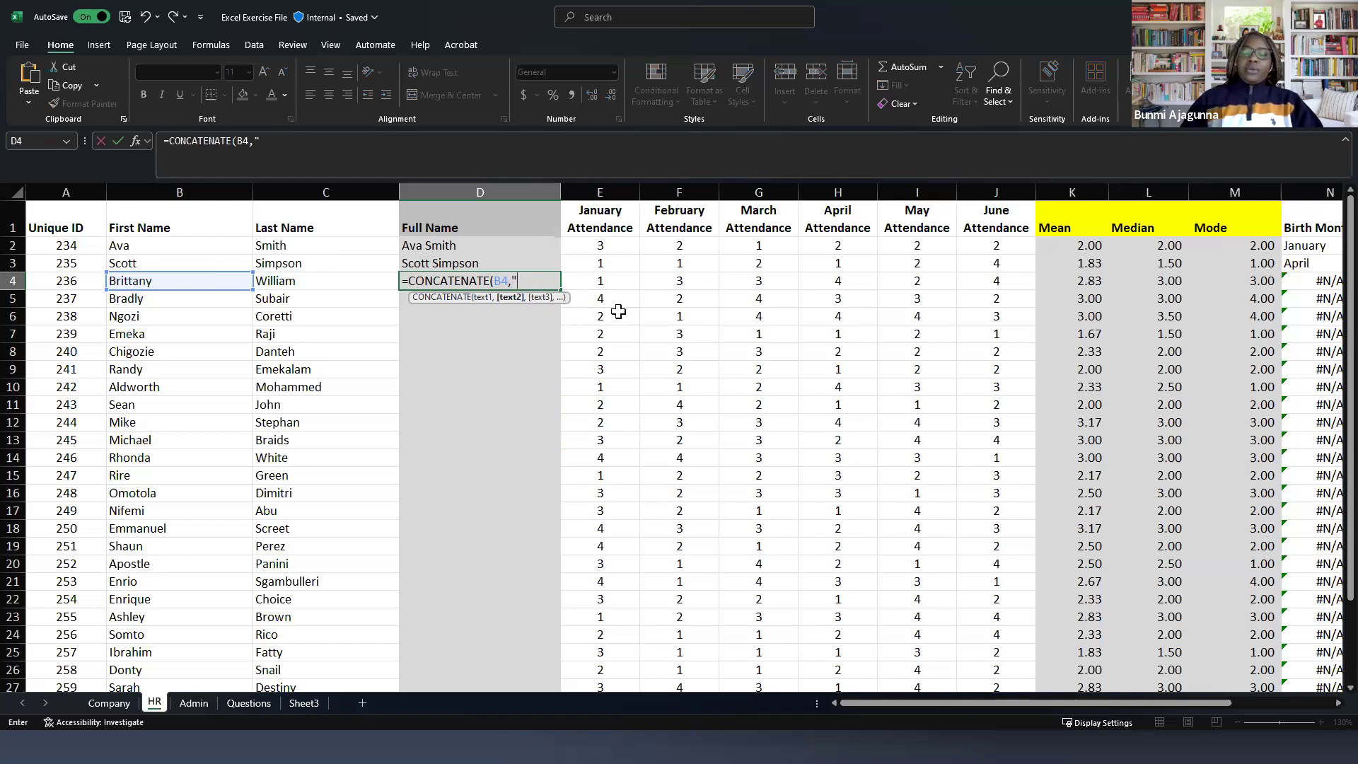
pyautogui.write(',')
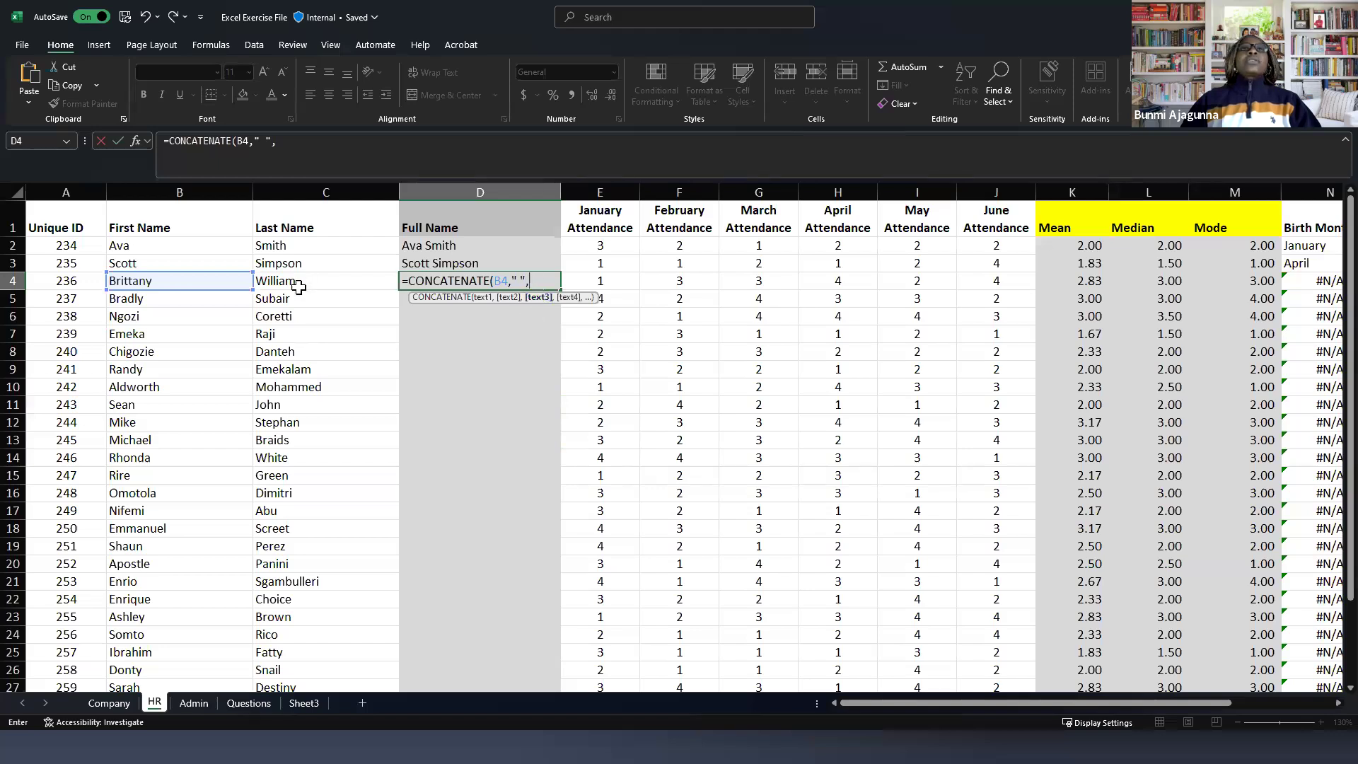
pyautogui.click(330, 287)
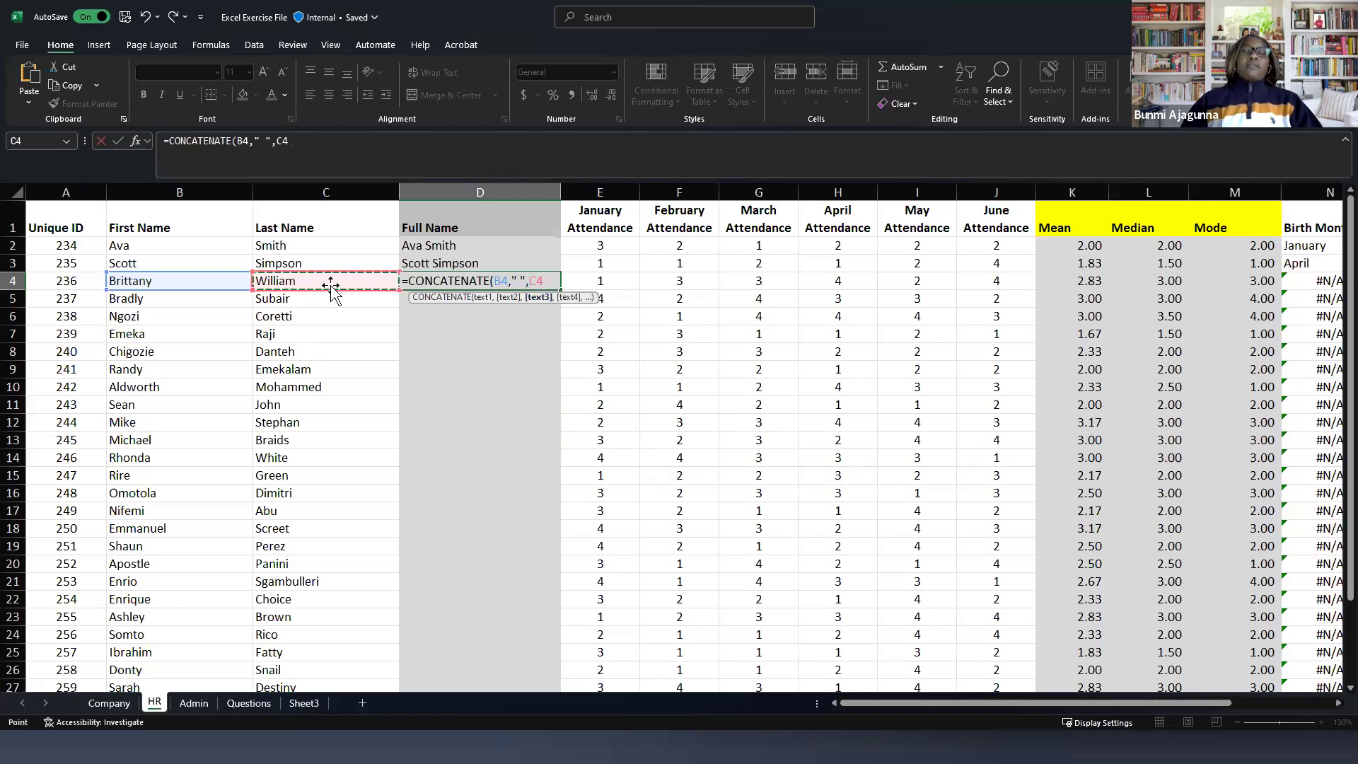
pyautogui.write(')')
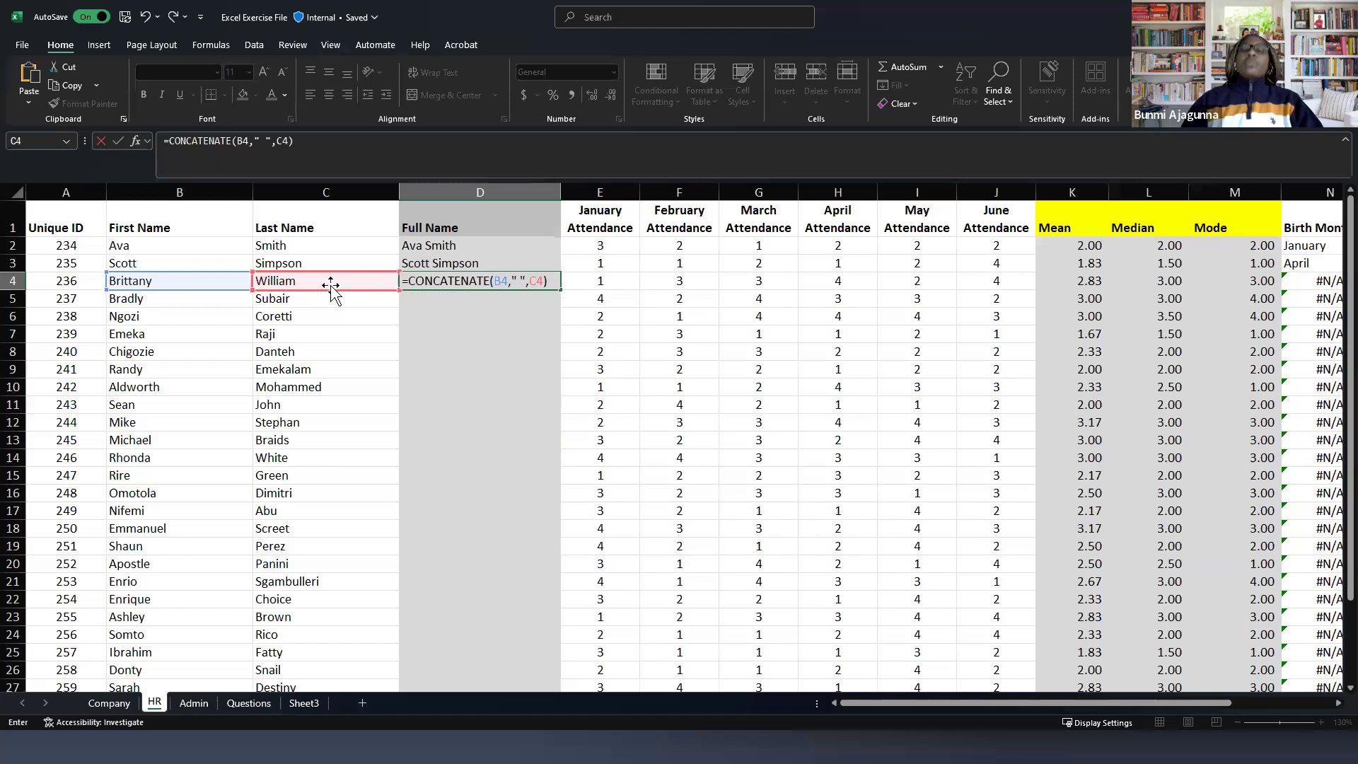
pyautogui.press('Return')
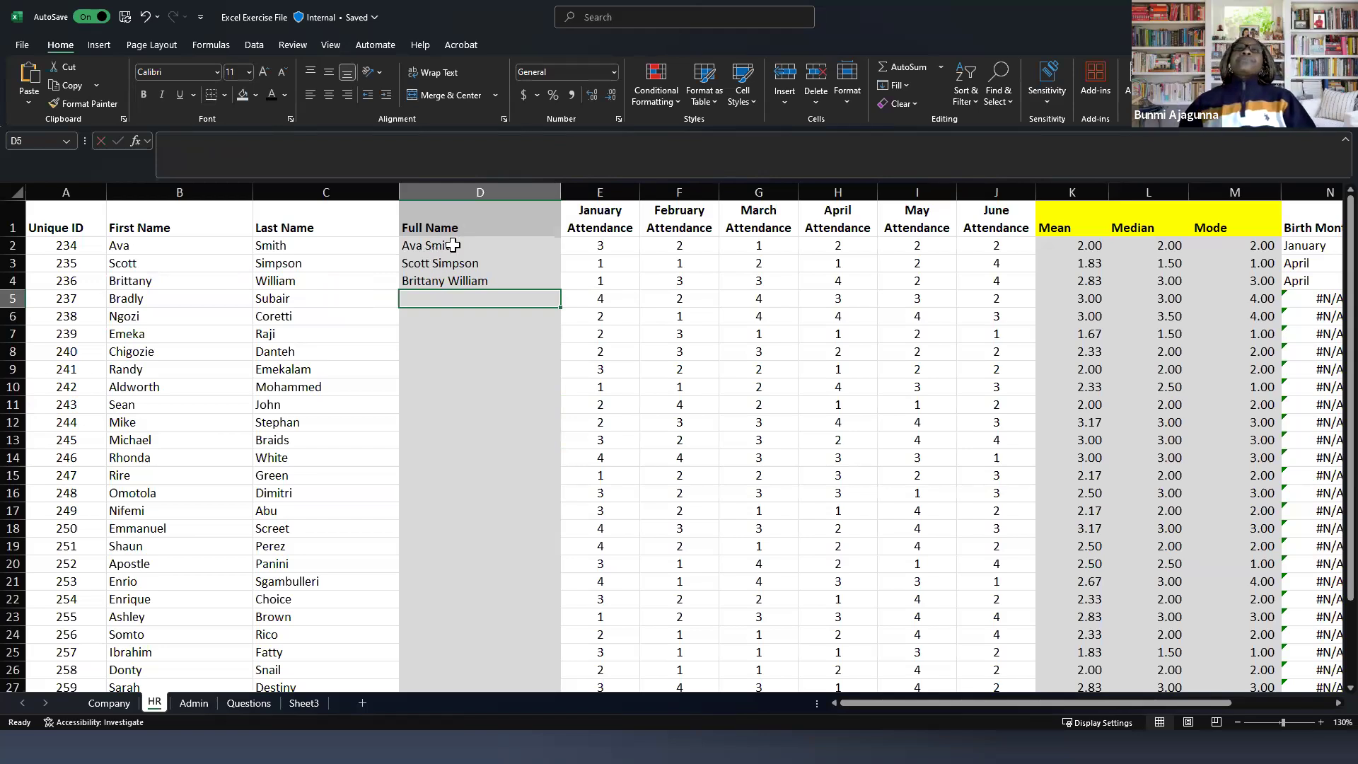
# Step: Fill the CONCATENATE formula from D4 down the Full Name column to the last employee row, and undo the fill
pyautogui.click(451, 275)
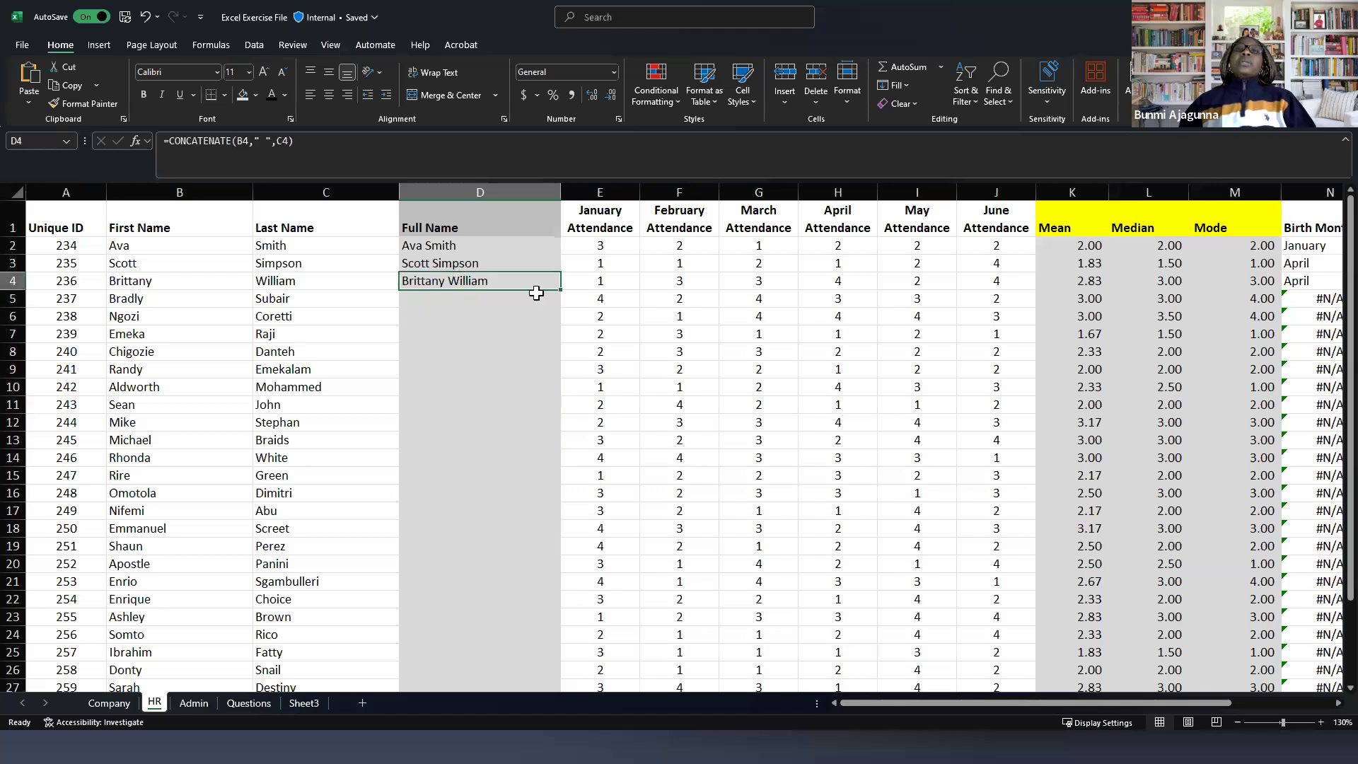
pyautogui.moveTo(562, 290); pyautogui.dragTo(562, 432)
pyautogui.doubleClick(561, 431)
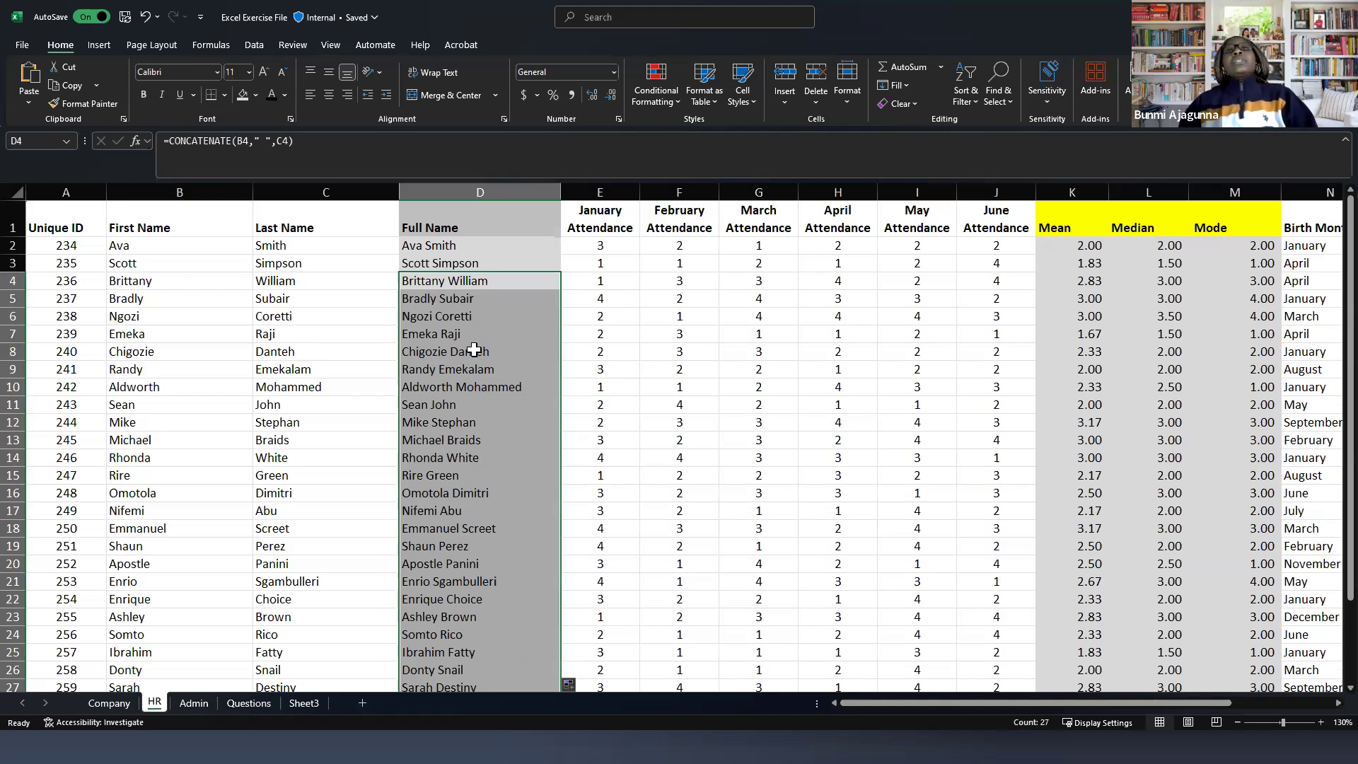
pyautogui.hotkey('ctrl', 'z')
pyautogui.hotkey('ctrl', 'z')
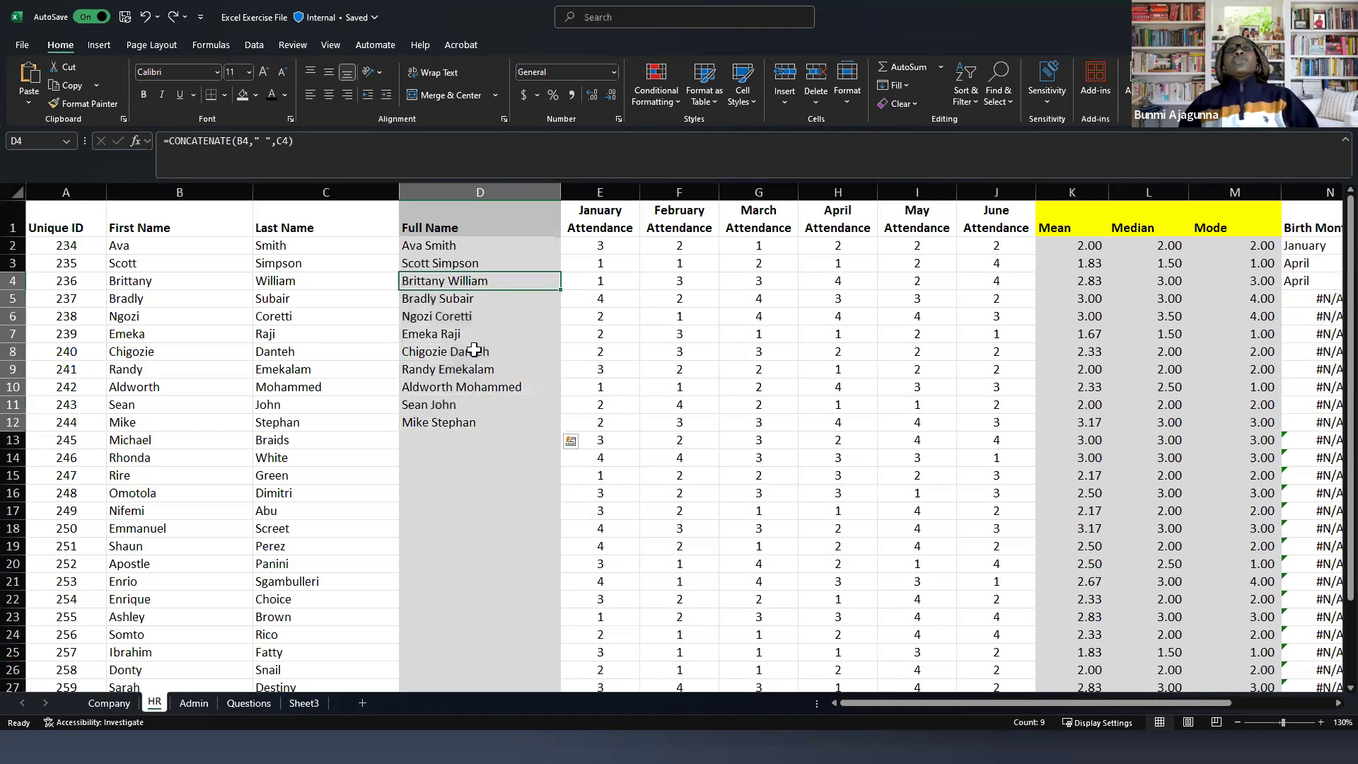
# Step: Enter the matching employees' full names as plain text in D5 and D6, and accept the Flash Fill suggestion for the remaining rows
pyautogui.click(440, 302)
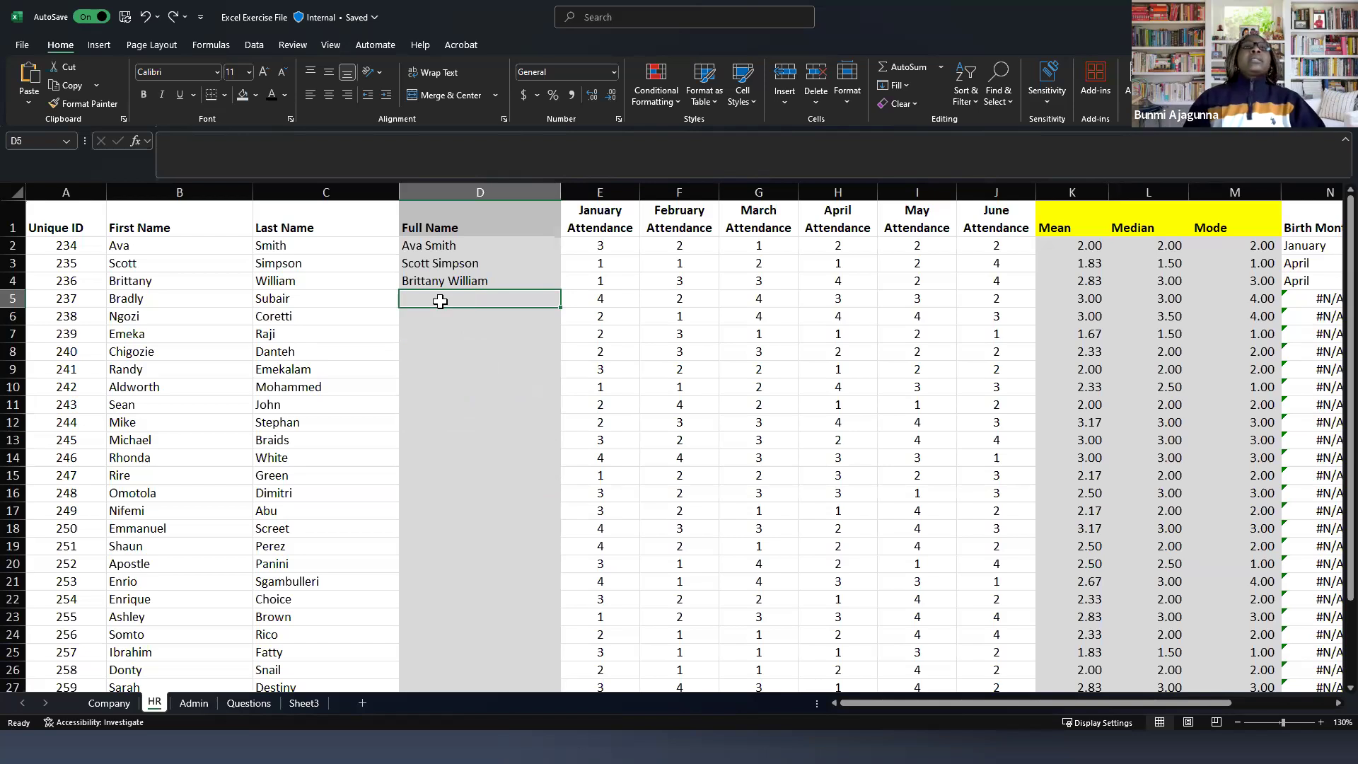
pyautogui.write('Bradly S')
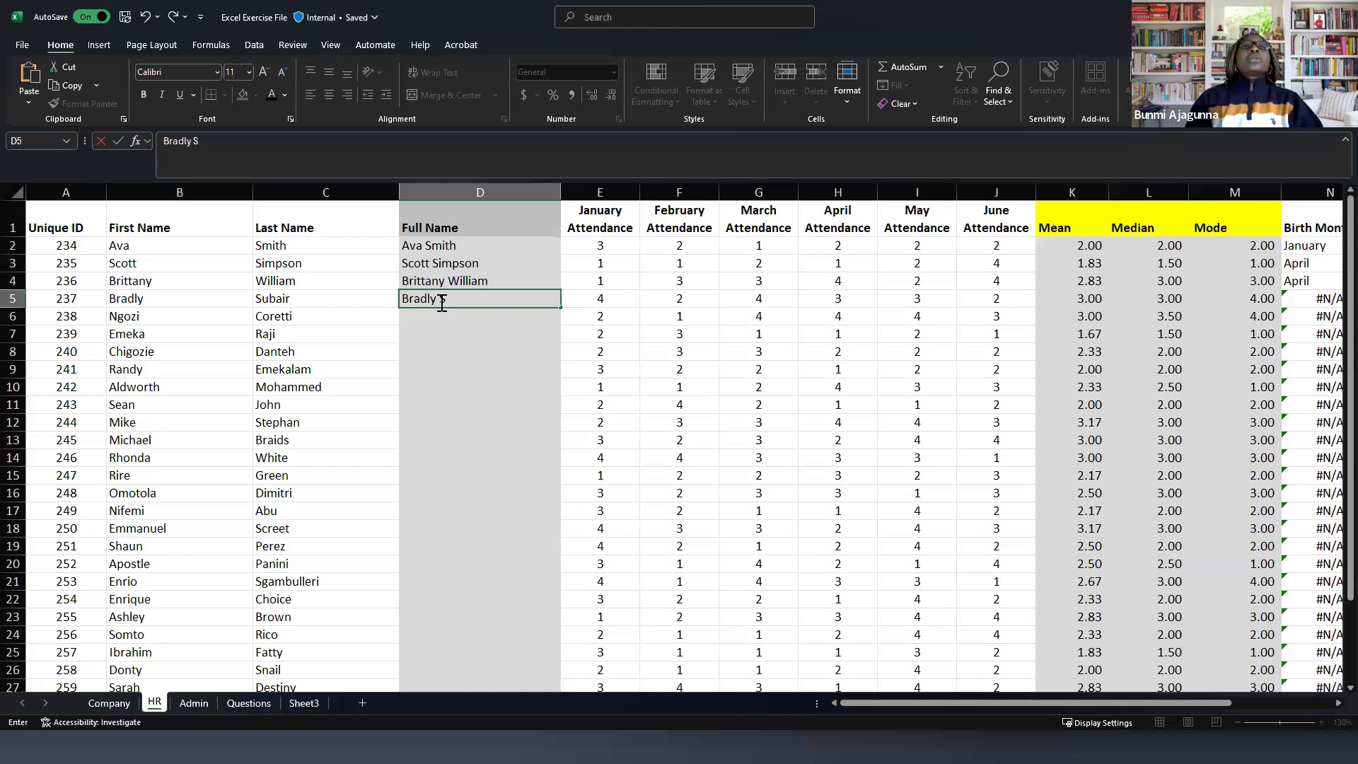
pyautogui.write('ubair')
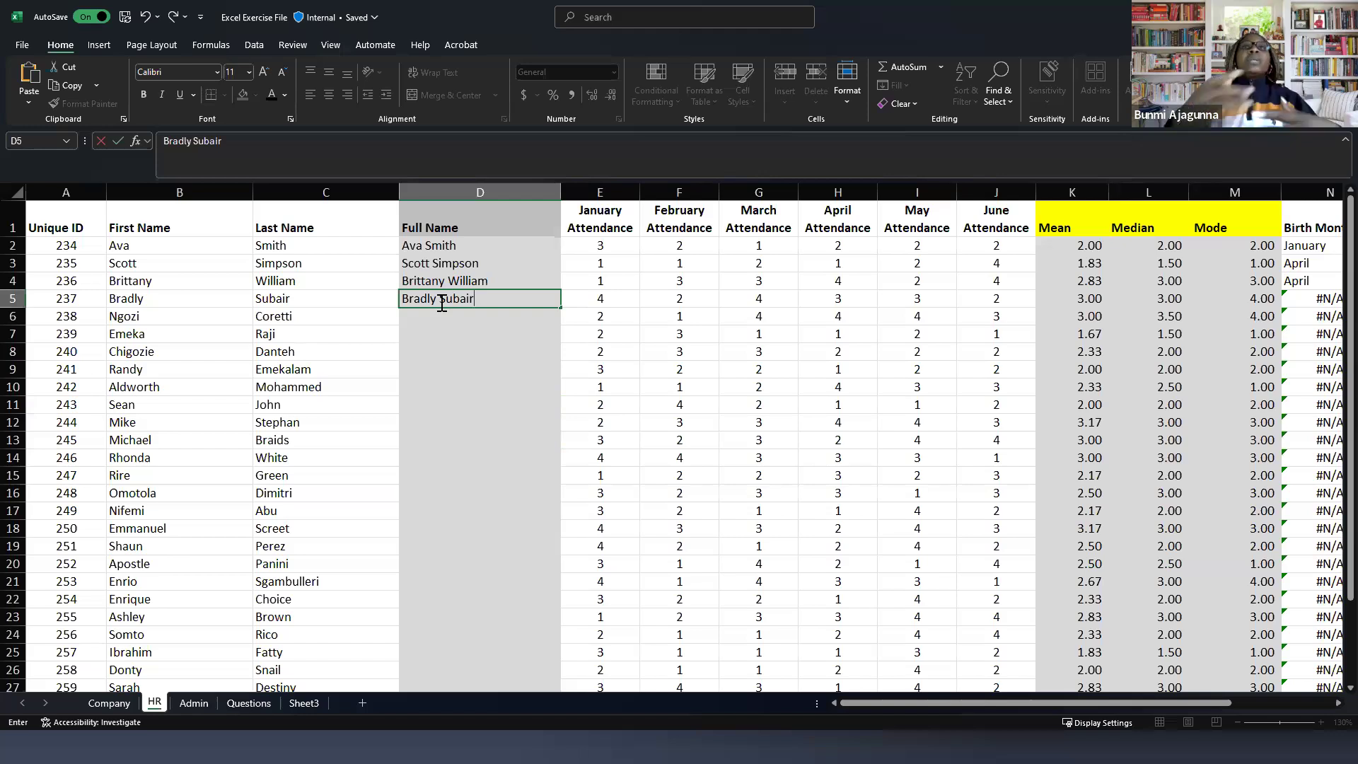
pyautogui.press('Return')
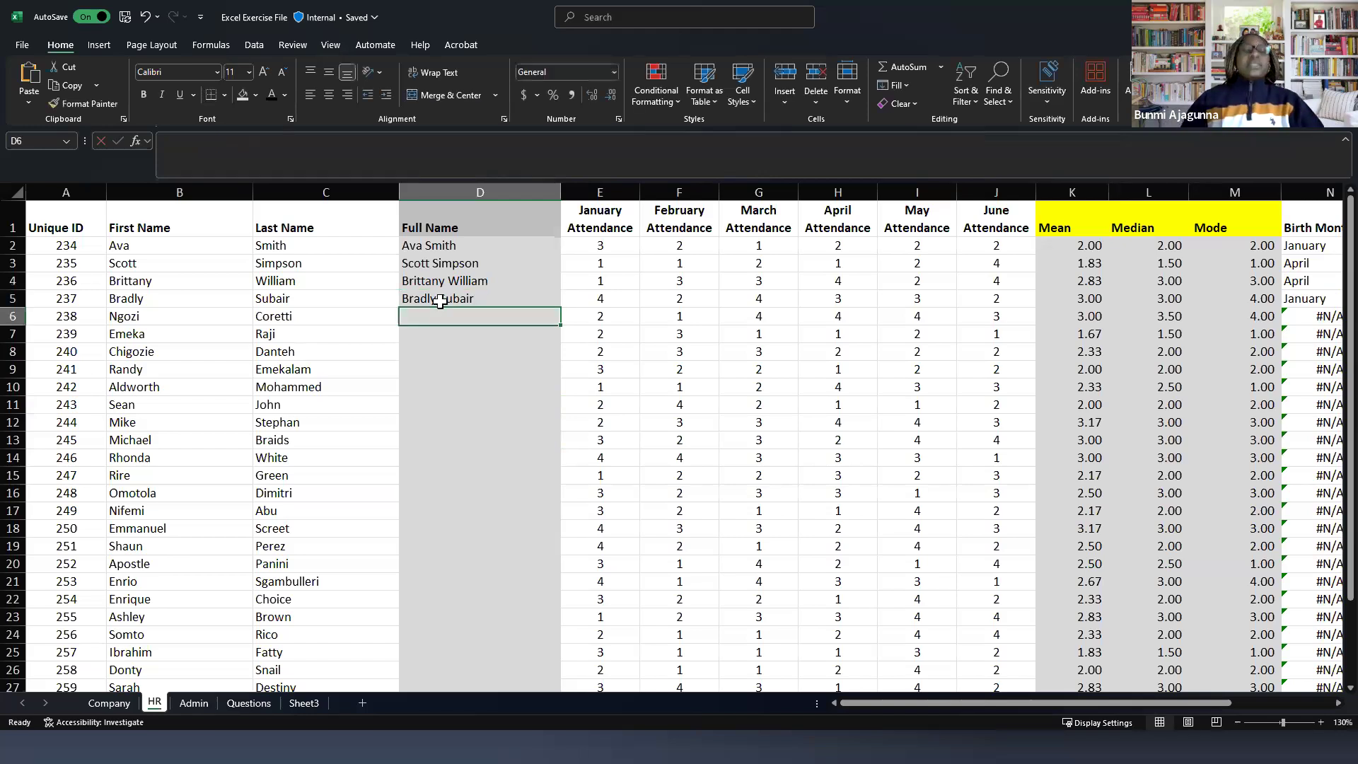
pyautogui.write('Ngozi Coretti')
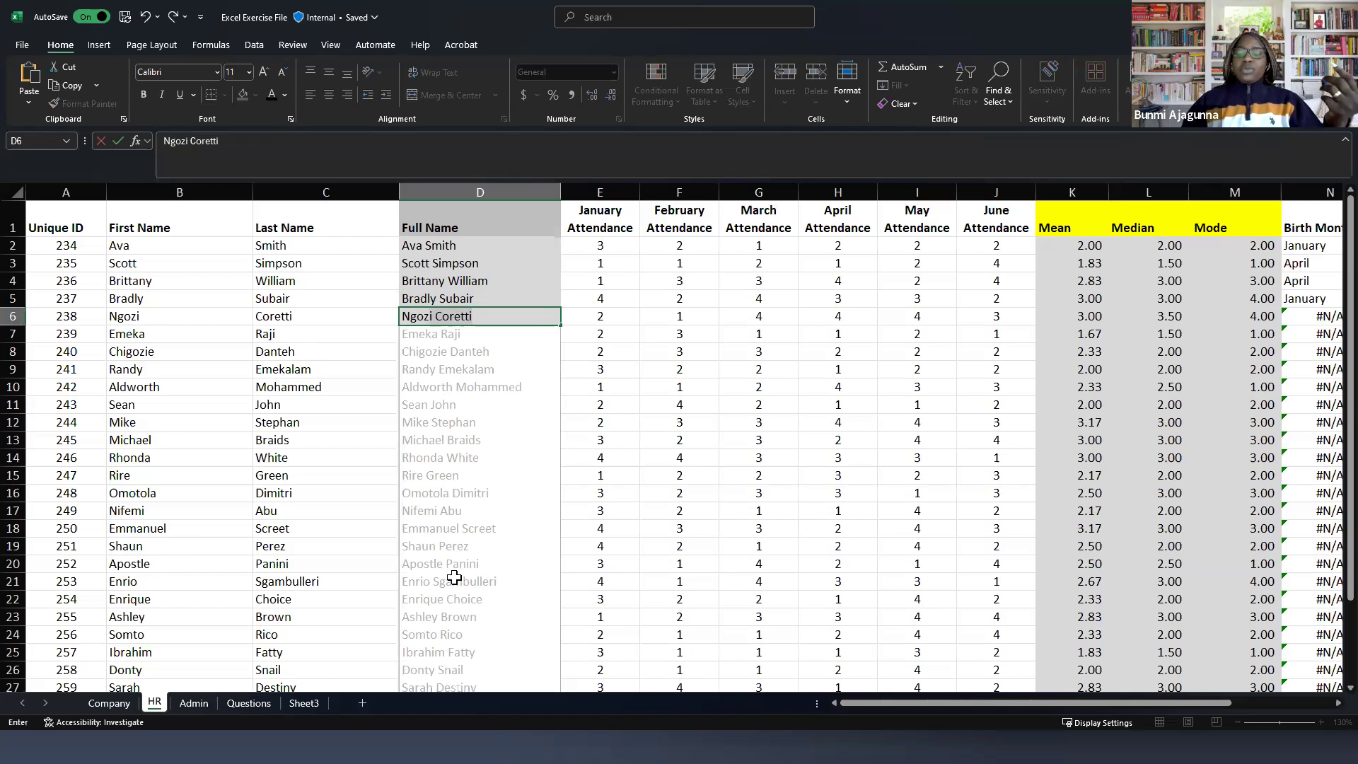
pyautogui.press('Return')
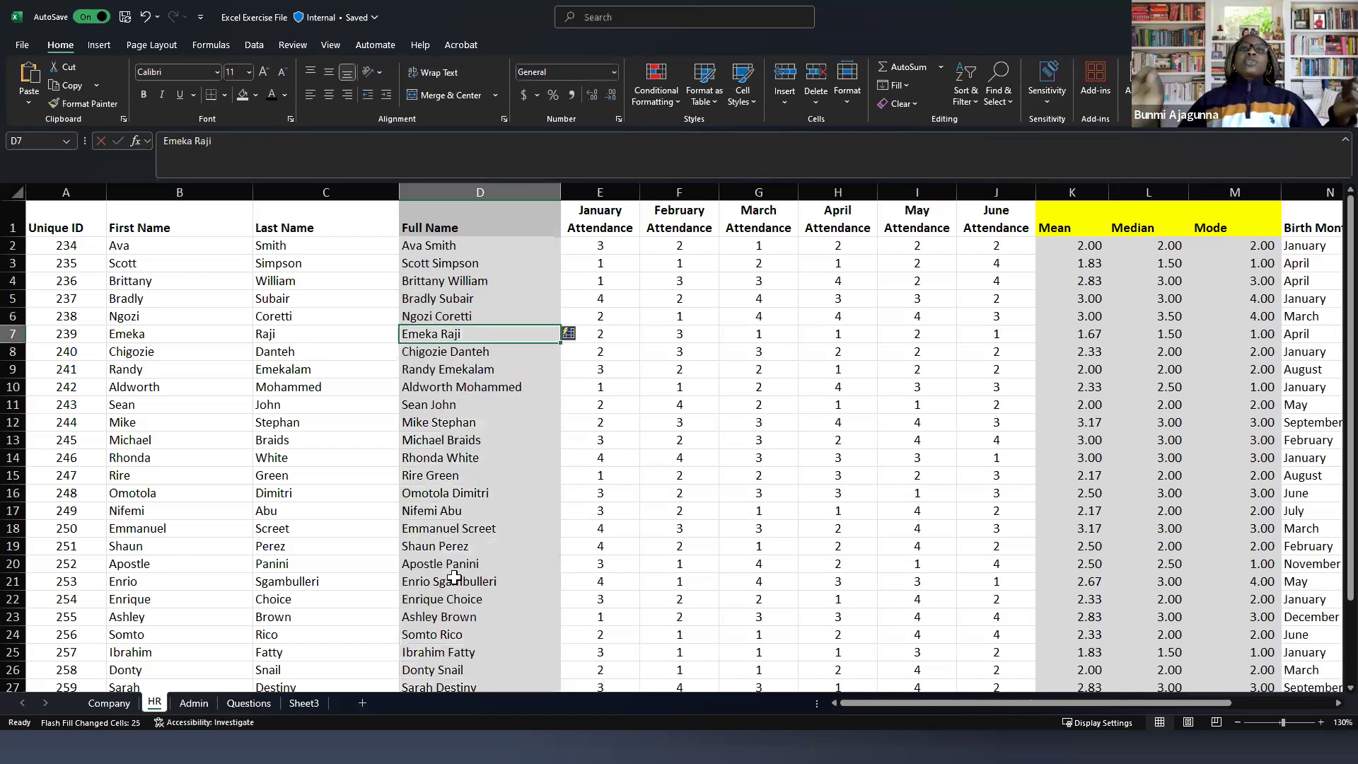
# Step: Check the contents of the flash-filled Full Name cells from D13 to D16
pyautogui.click(419, 440)
pyautogui.press('Down')
pyautogui.press('Down')
pyautogui.press('Down')
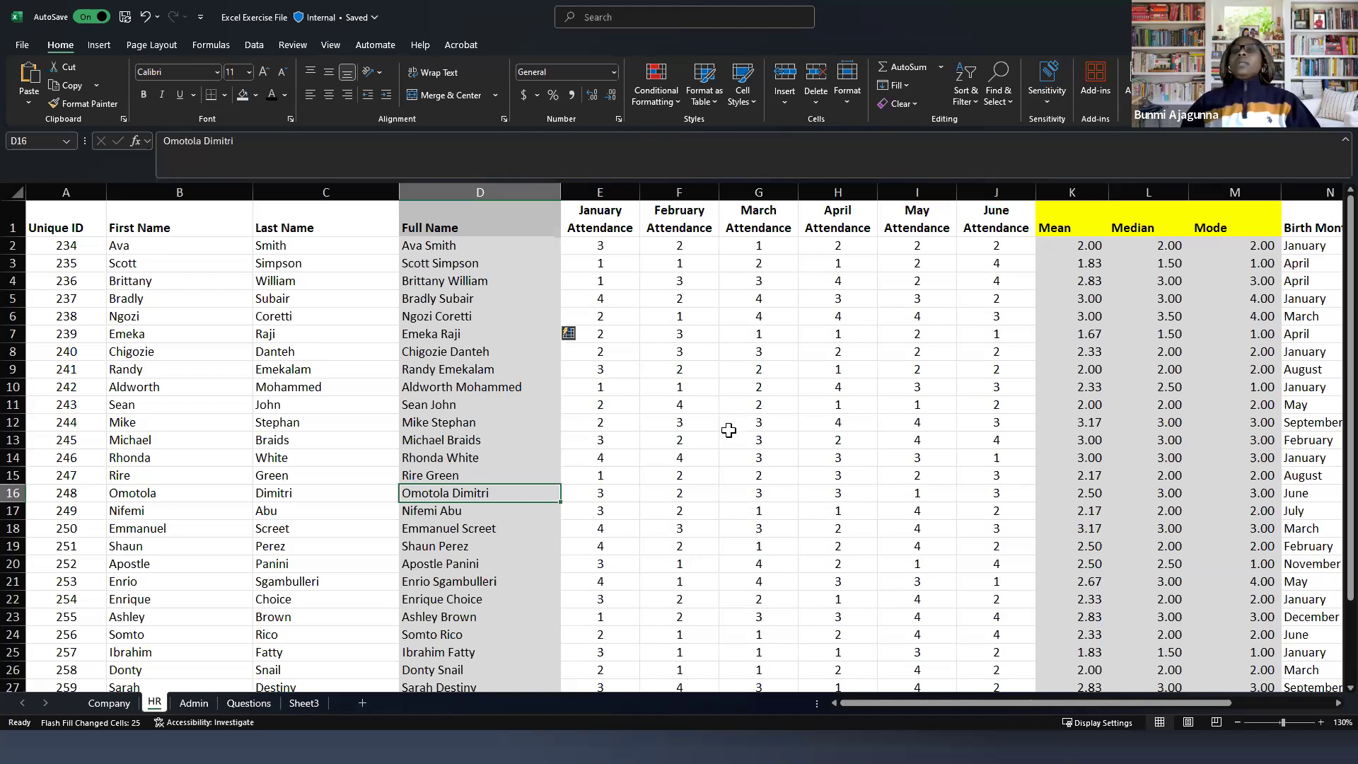
# Step: Examine the lookup formulas in N2 under Birth Month, O2 under Marriage Status and P3 under the Xlookup birth month column
pyautogui.moveTo(882, 698); pyautogui.dragTo(989, 700)
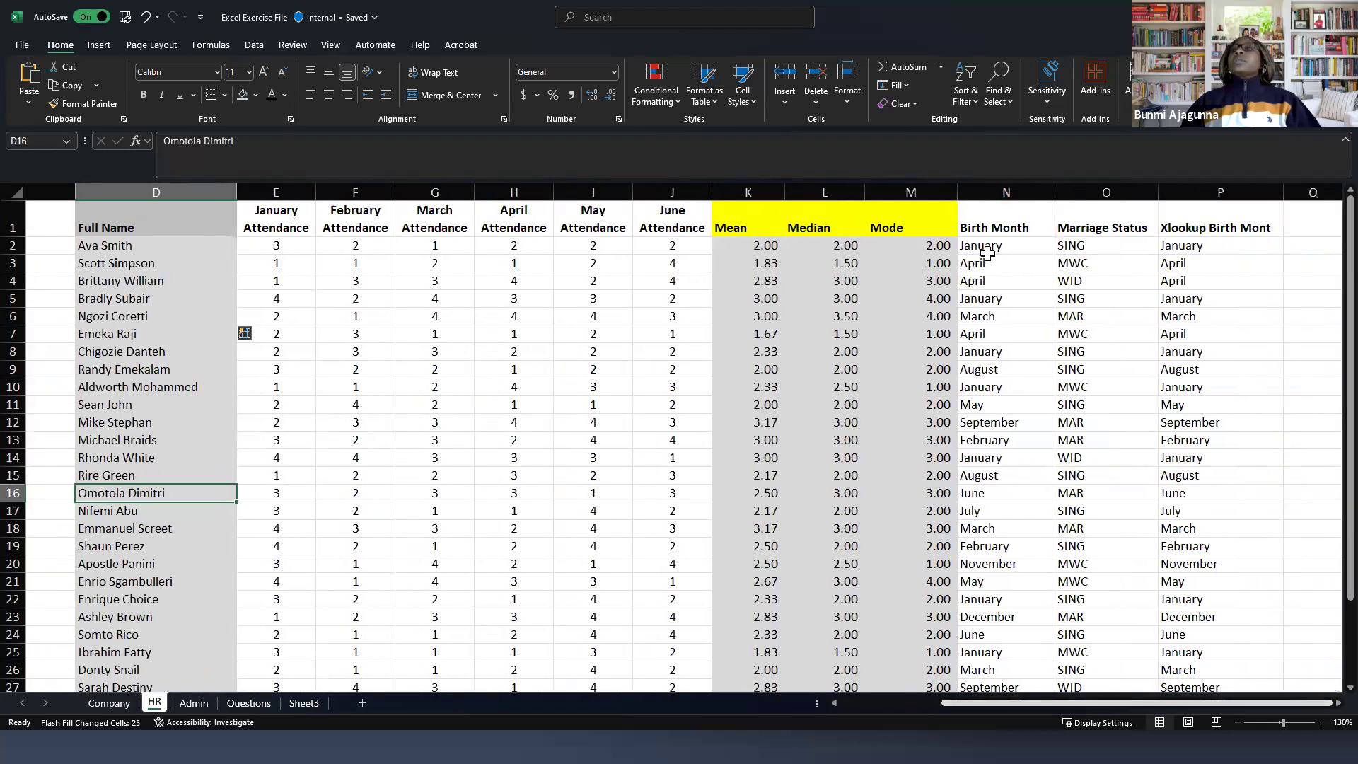
pyautogui.click(1019, 246)
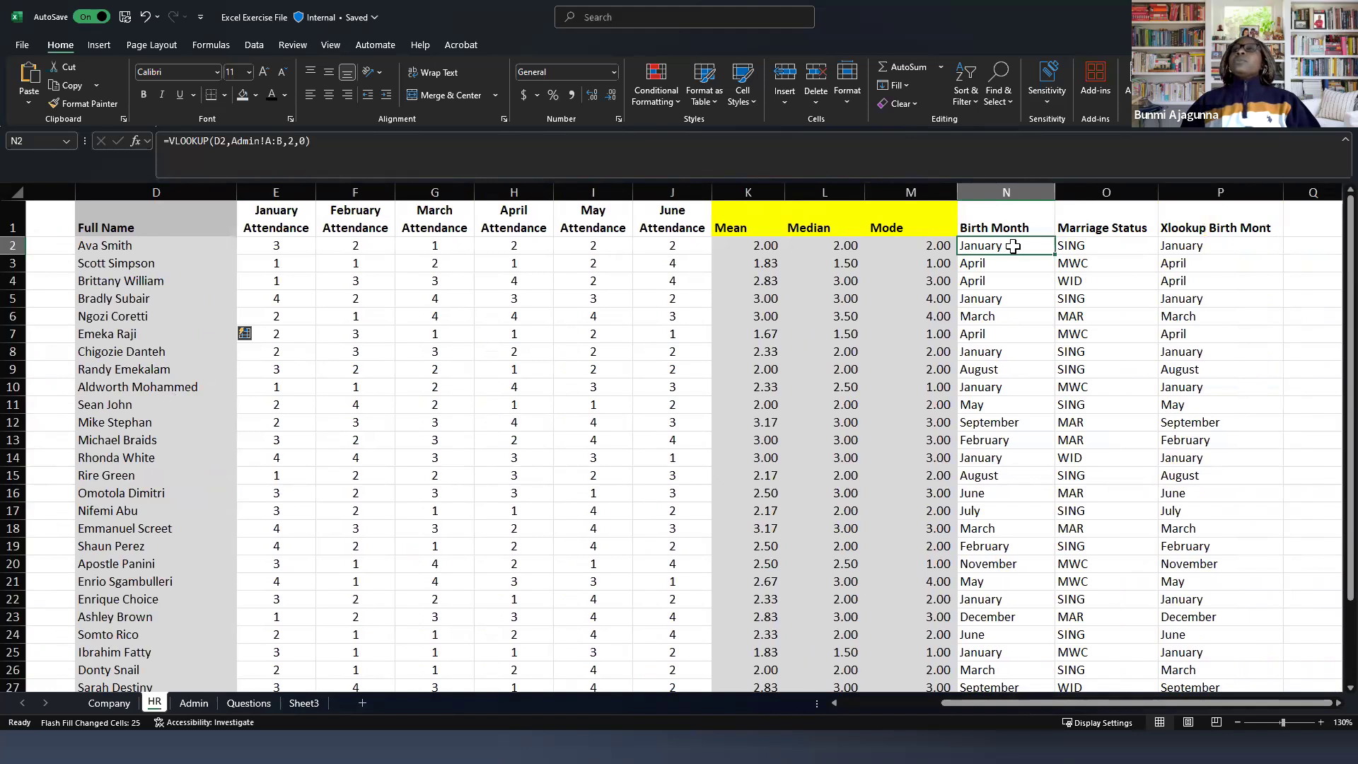
pyautogui.click(1109, 249)
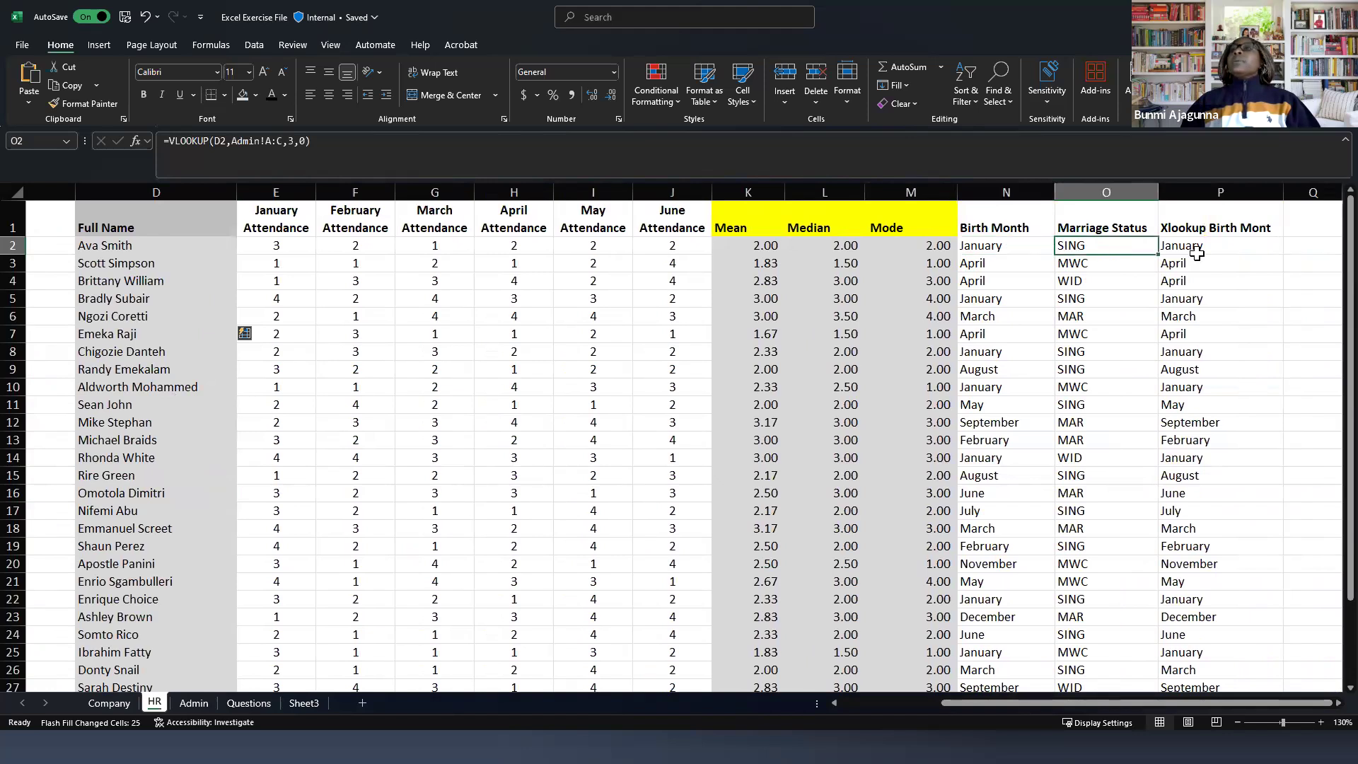
pyautogui.click(1196, 259)
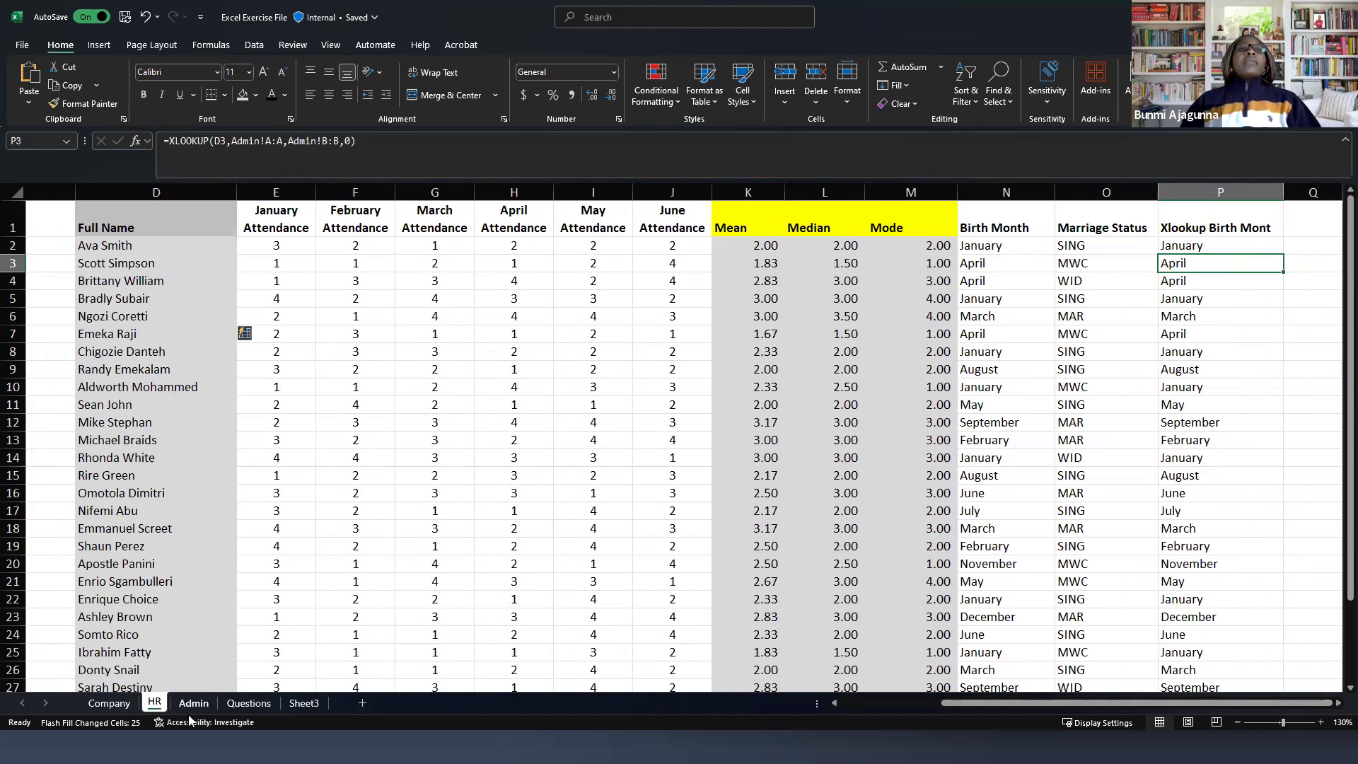
# Step: Compare the VLOOKUP in N2 and the HR sheet's Full Name column with the Full Name list on the Admin sheet
pyautogui.click(987, 248)
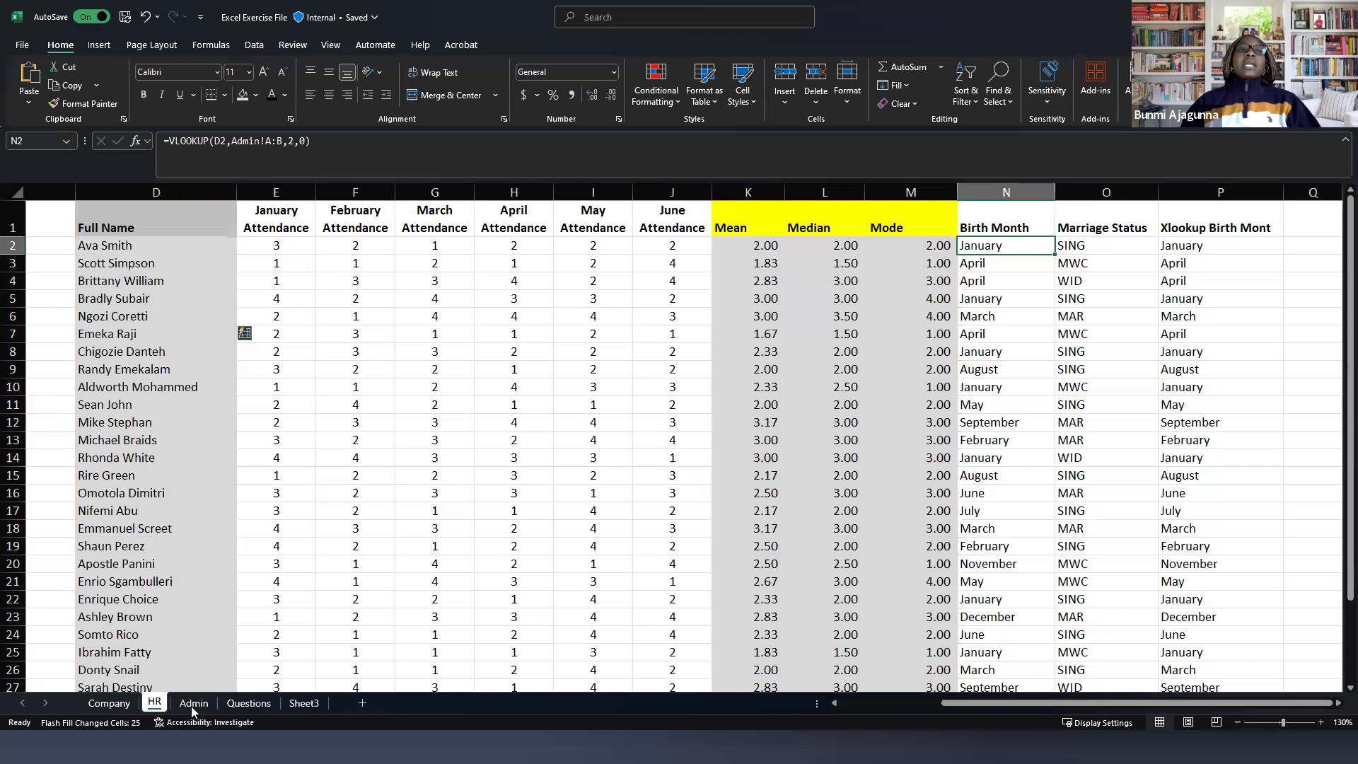
pyautogui.hotkey('ctrl', 'pagedown')
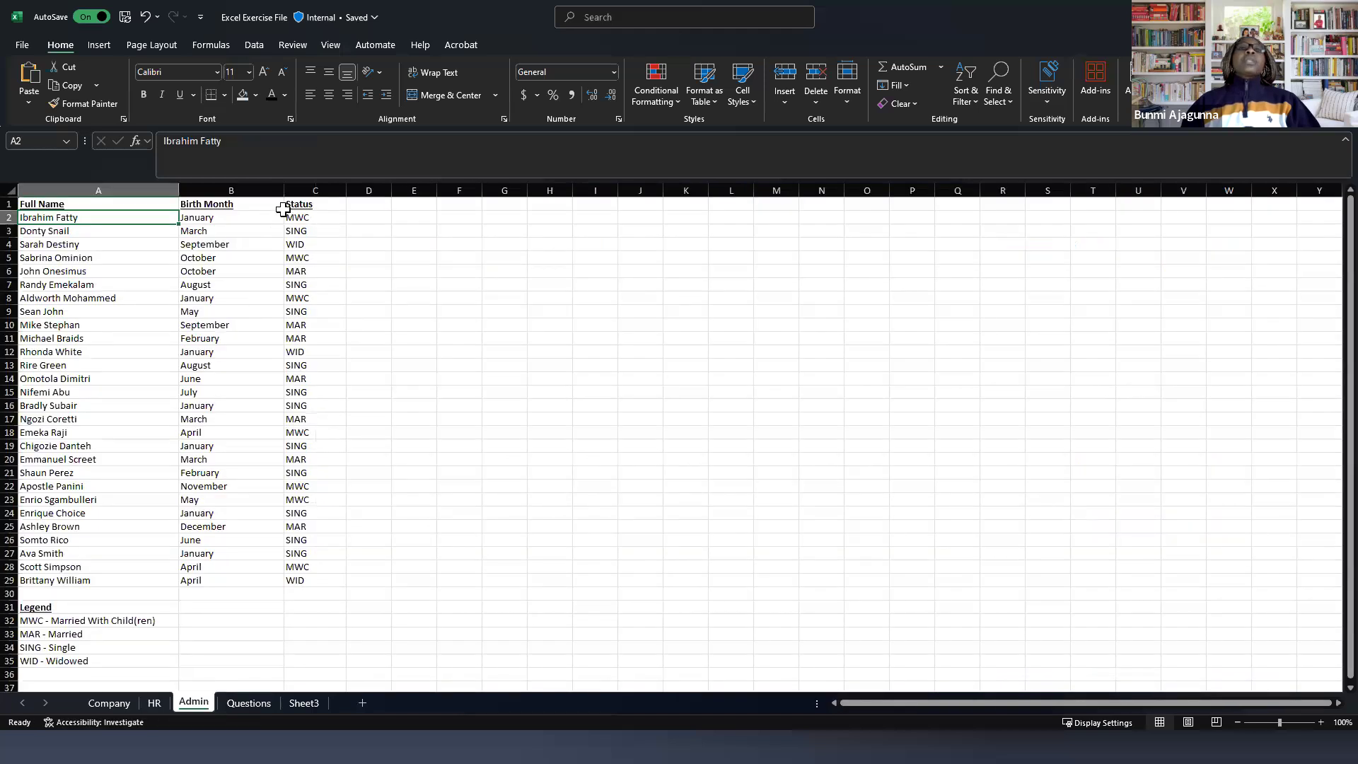
pyautogui.click(153, 703)
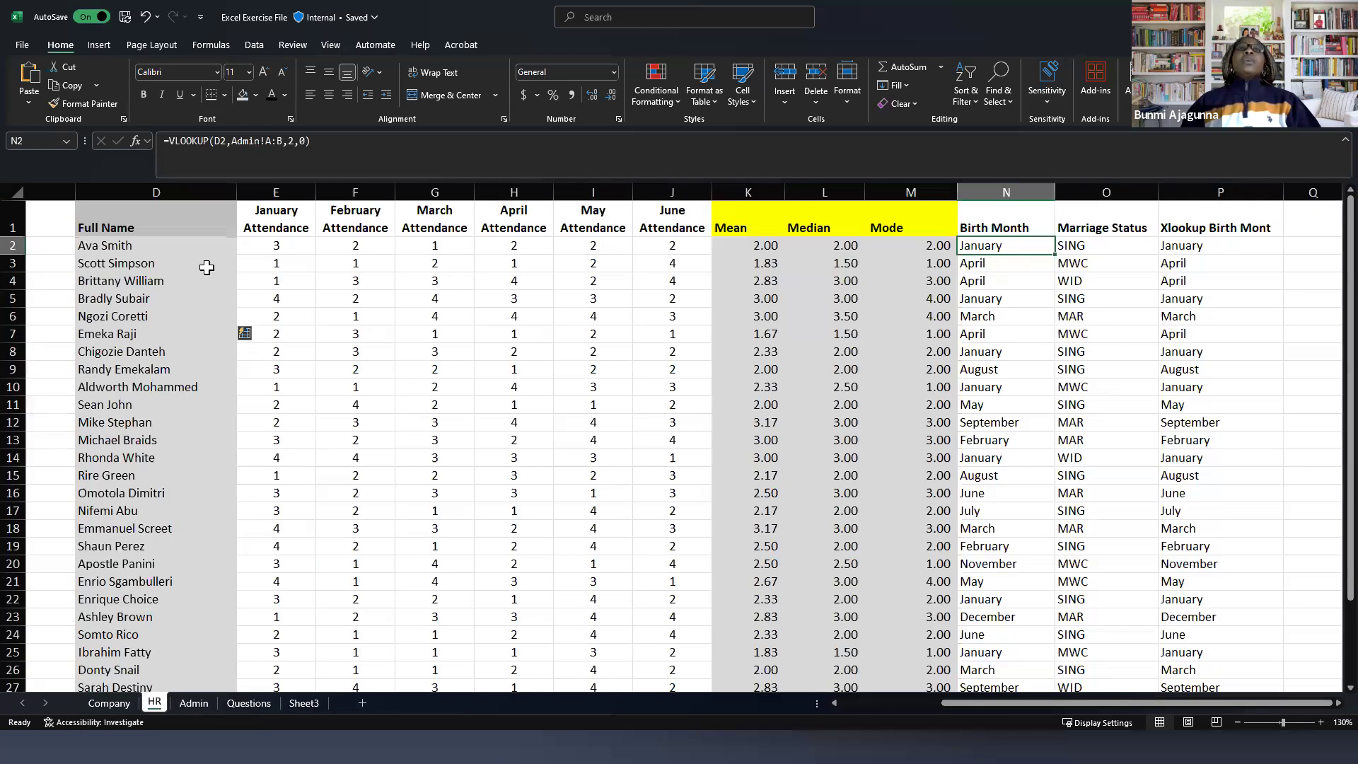
pyautogui.click(157, 193)
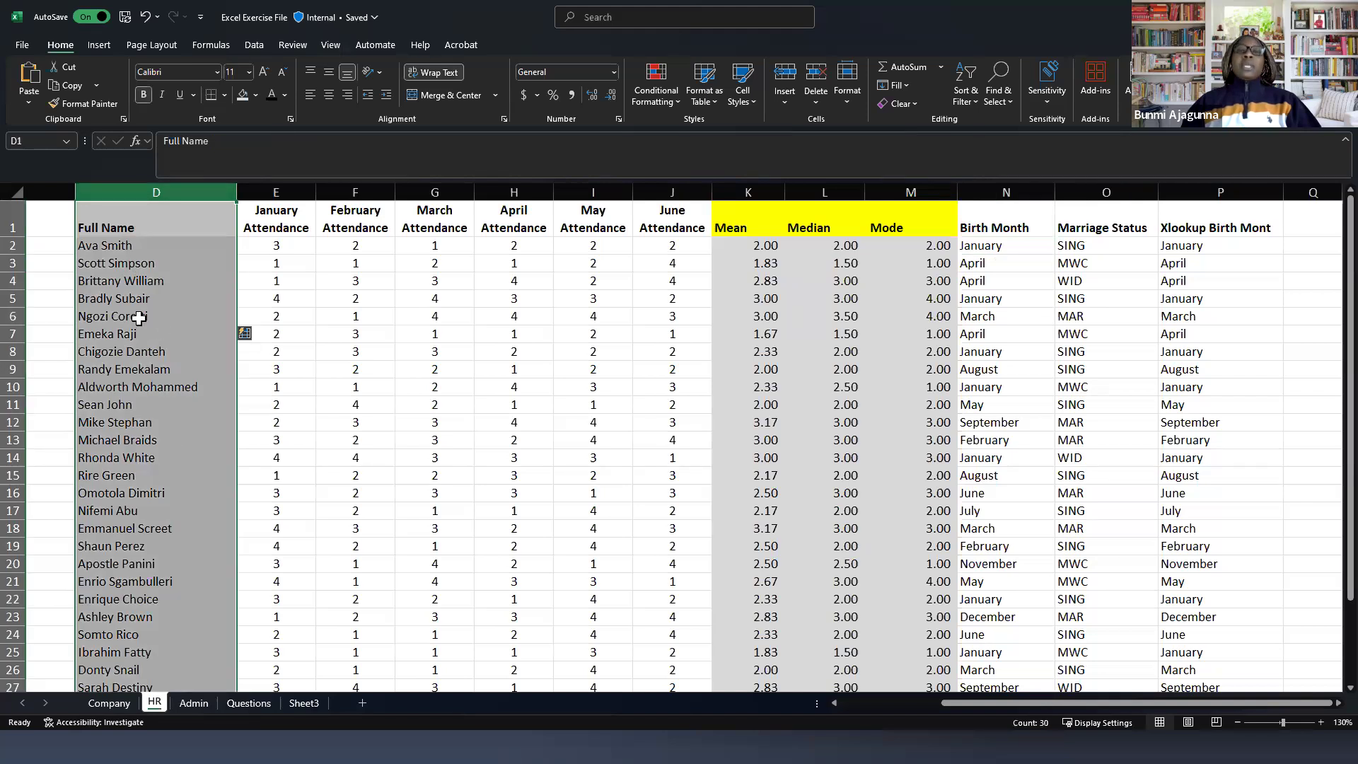
pyautogui.click(193, 703)
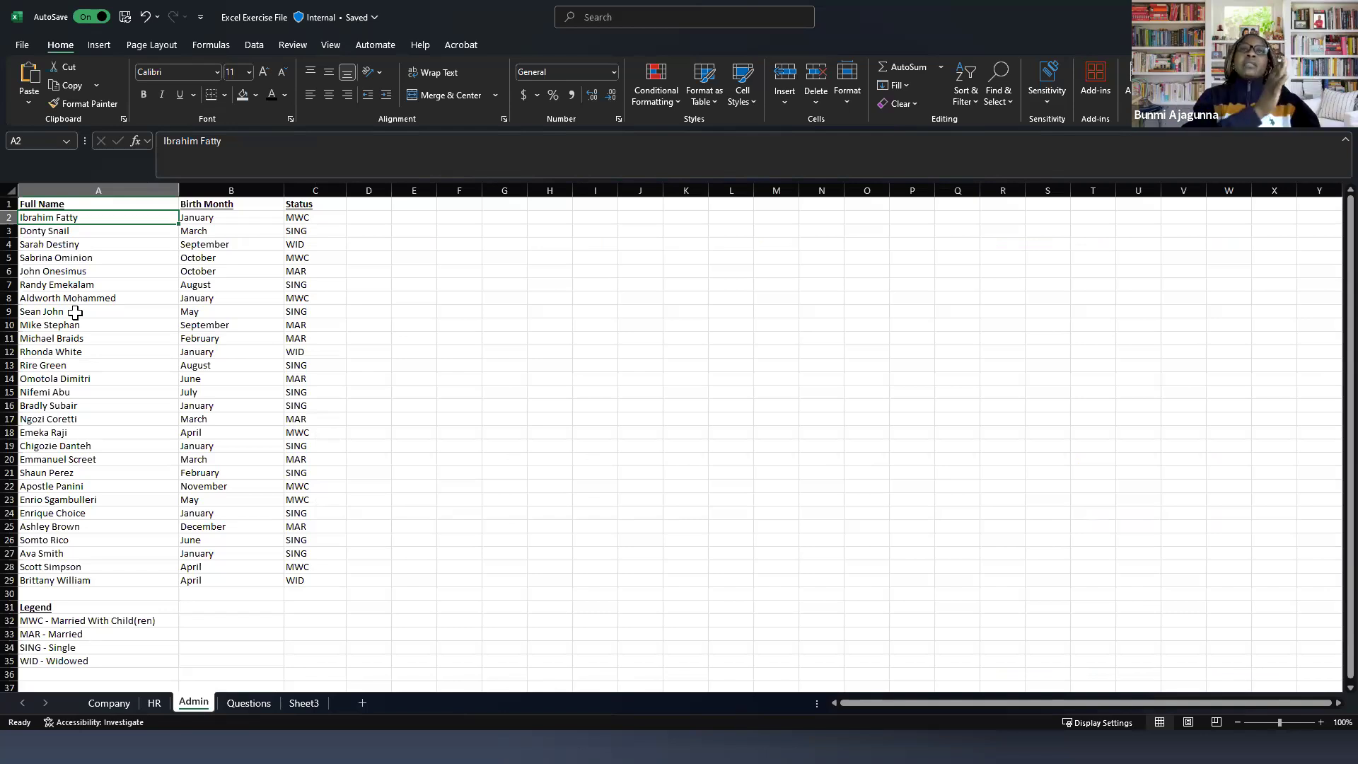
pyautogui.click(157, 703)
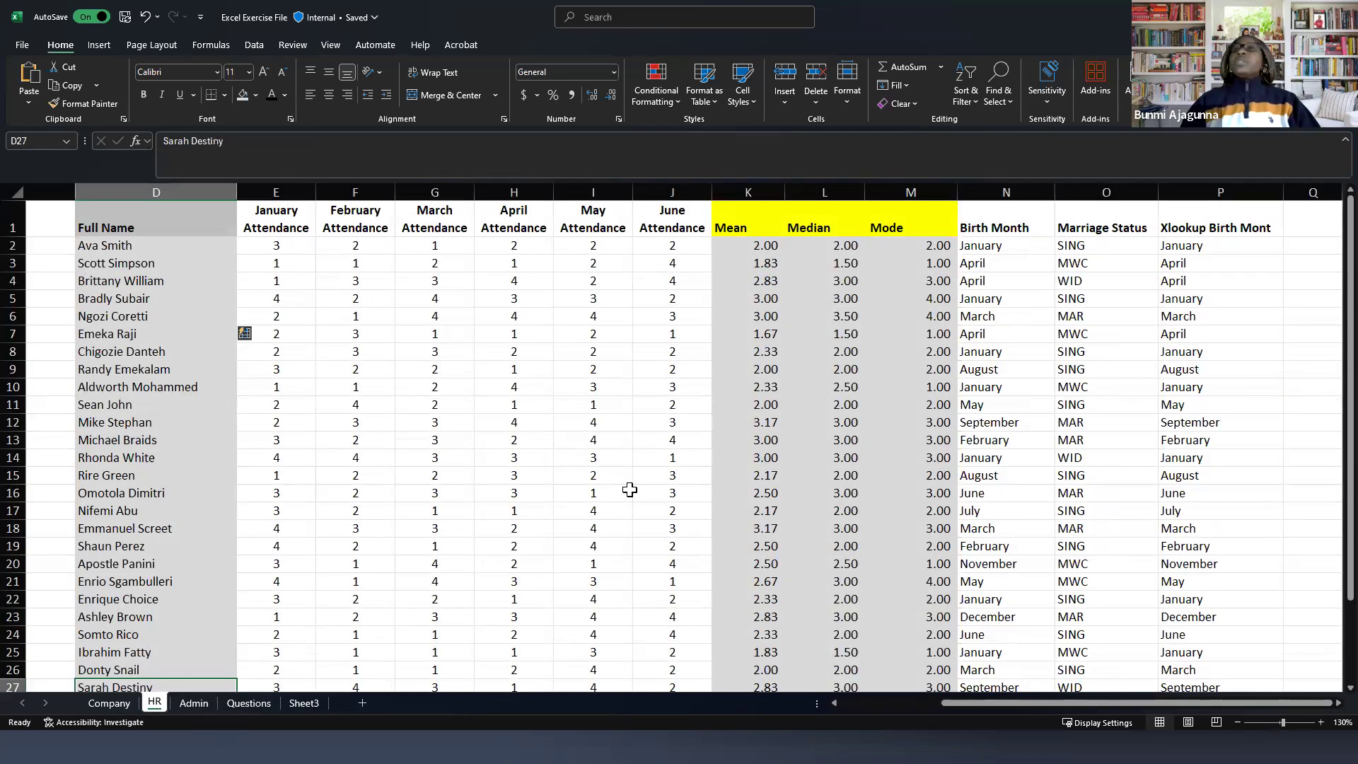
# Step: Examine the VLOOKUP's table range in N2 by highlighting the Full Name and Birth Month columns A:B on the Admin sheet
pyautogui.click(1016, 249)
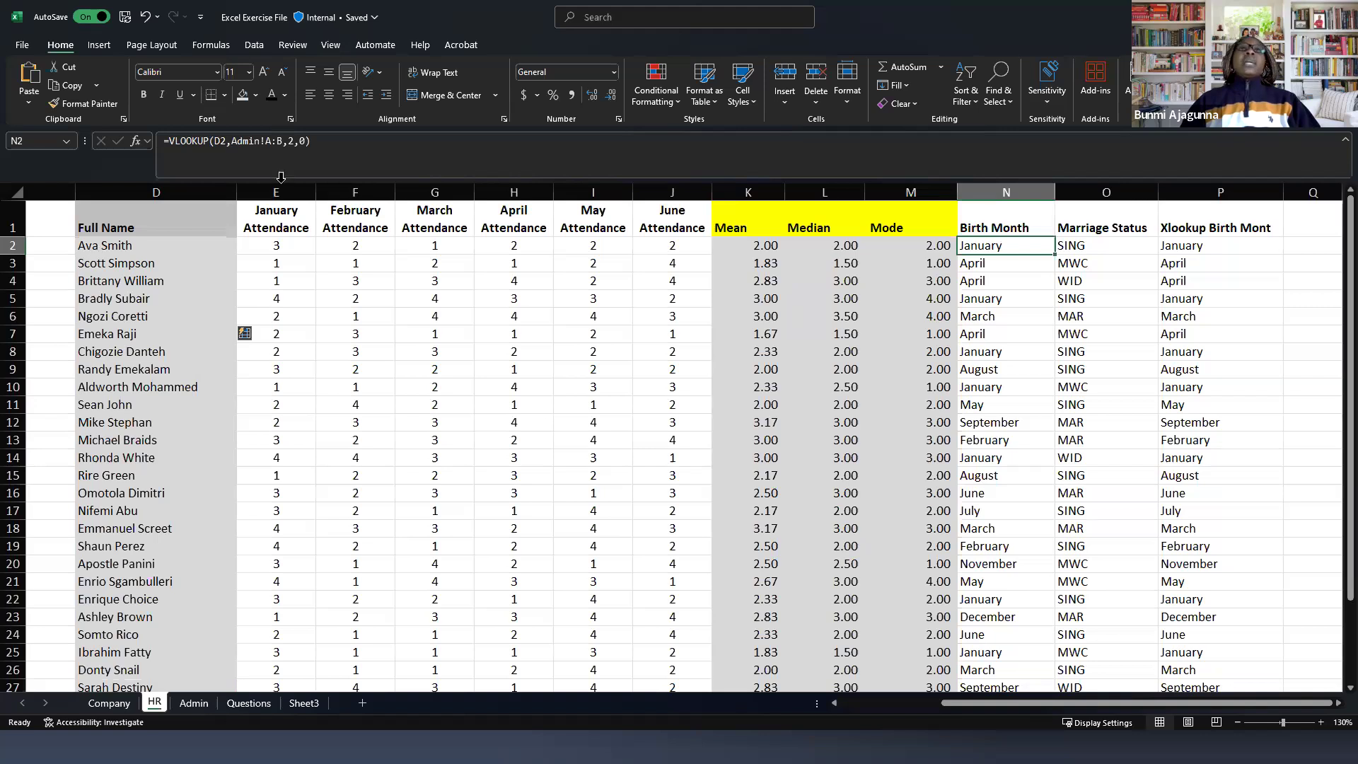
pyautogui.click(191, 703)
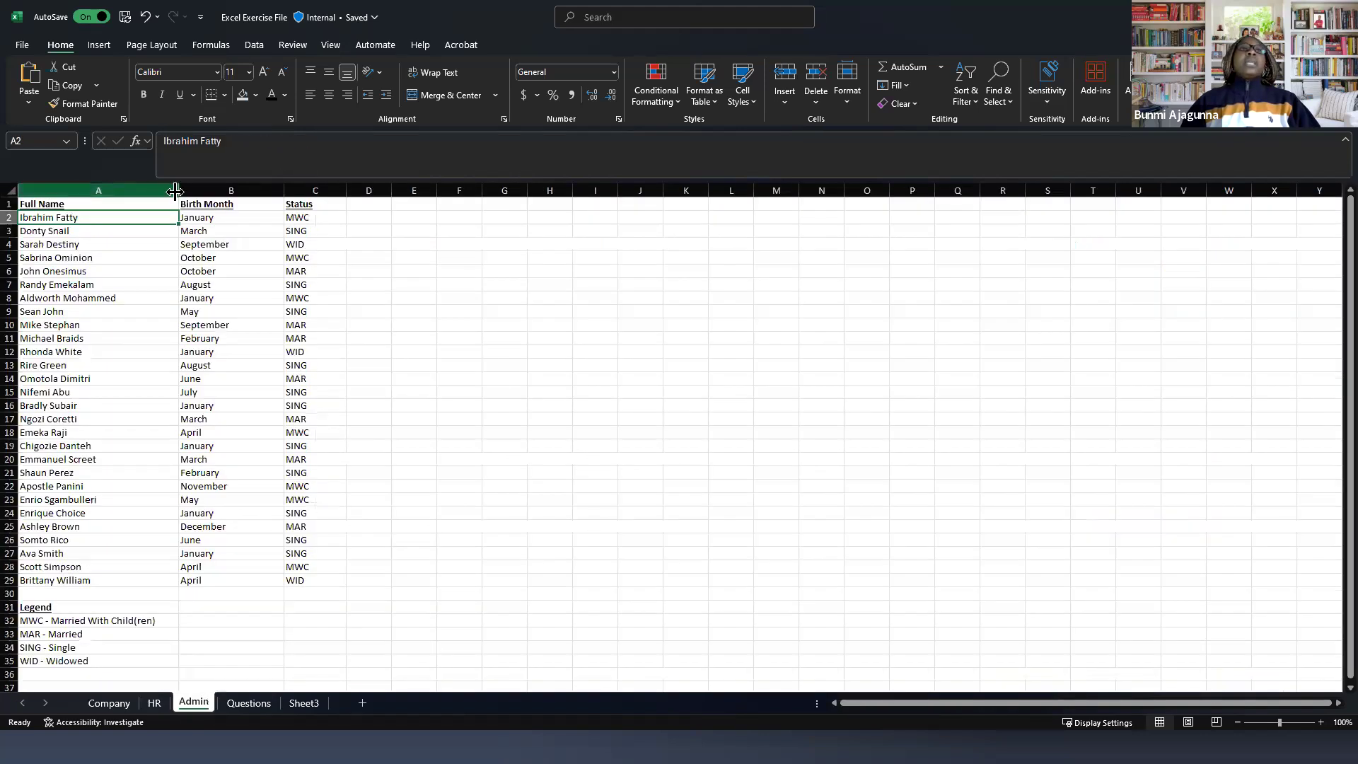
pyautogui.moveTo(177, 191); pyautogui.dragTo(225, 201)
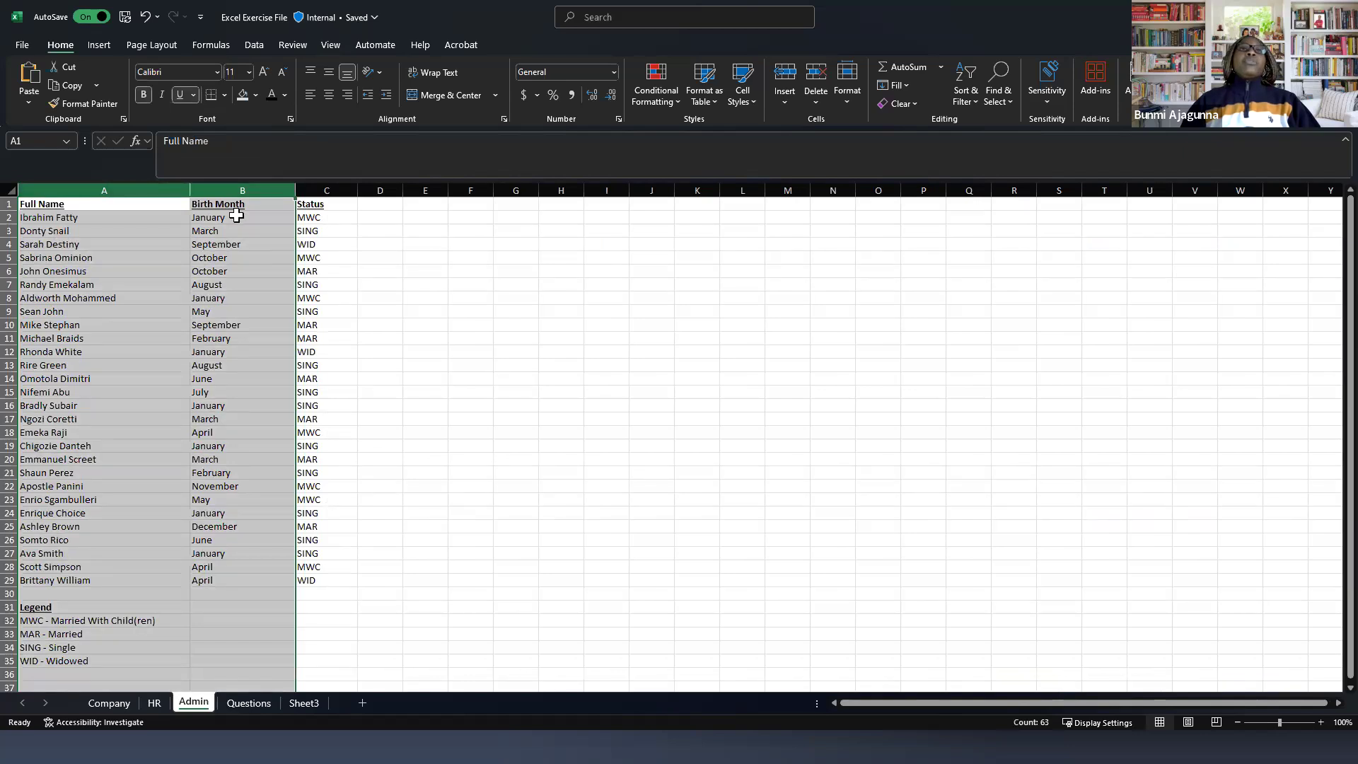
# Step: Clear the Birth Month formulas from N2 to N30 on the HR sheet
pyautogui.click(154, 704)
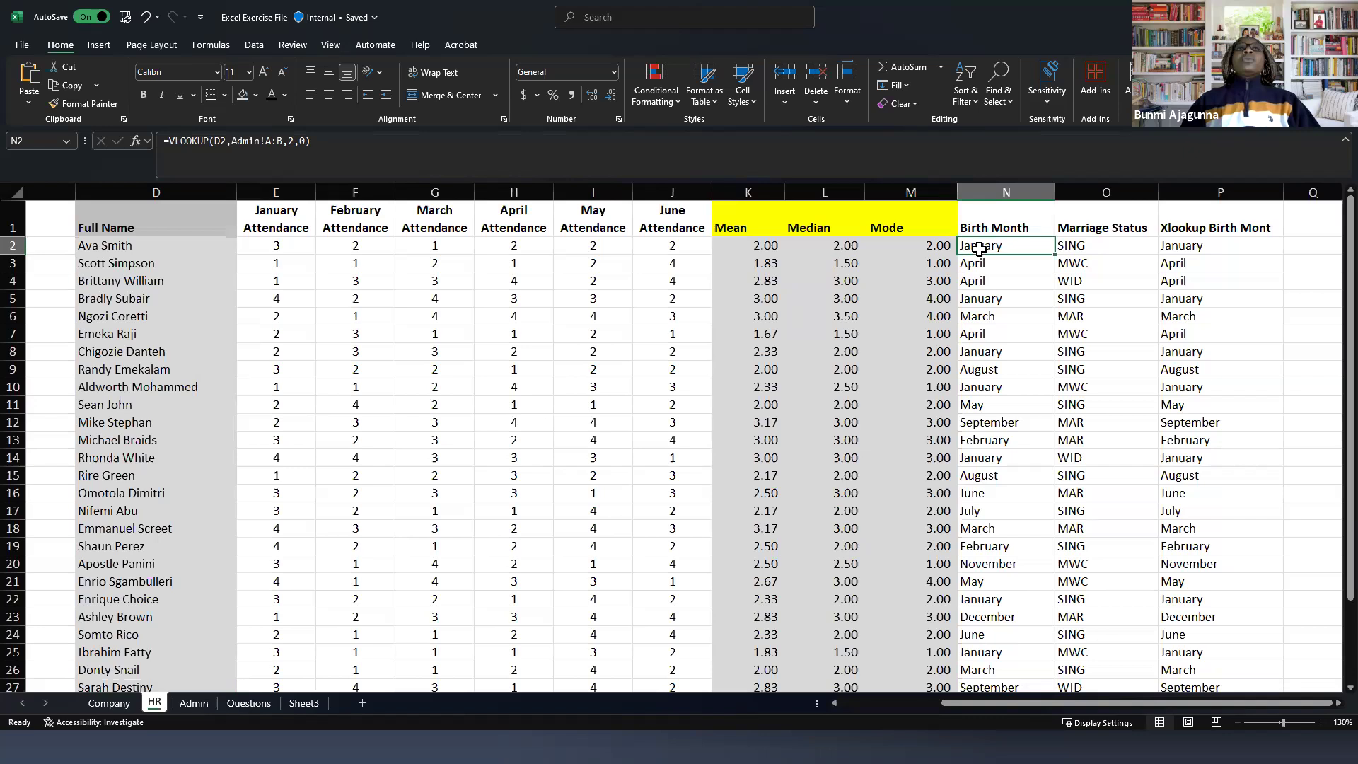
pyautogui.moveTo(994, 687); pyautogui.dragTo(995, 647)
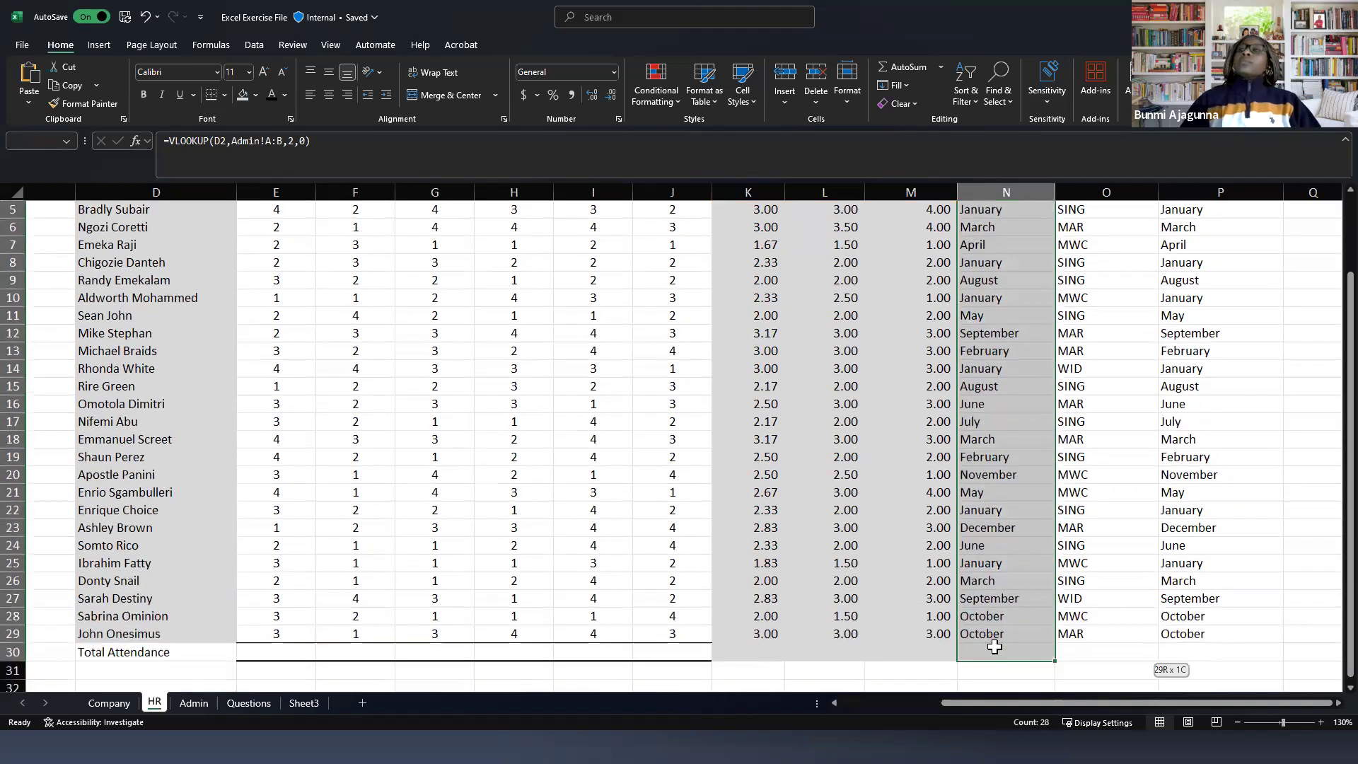
pyautogui.press('Delete')
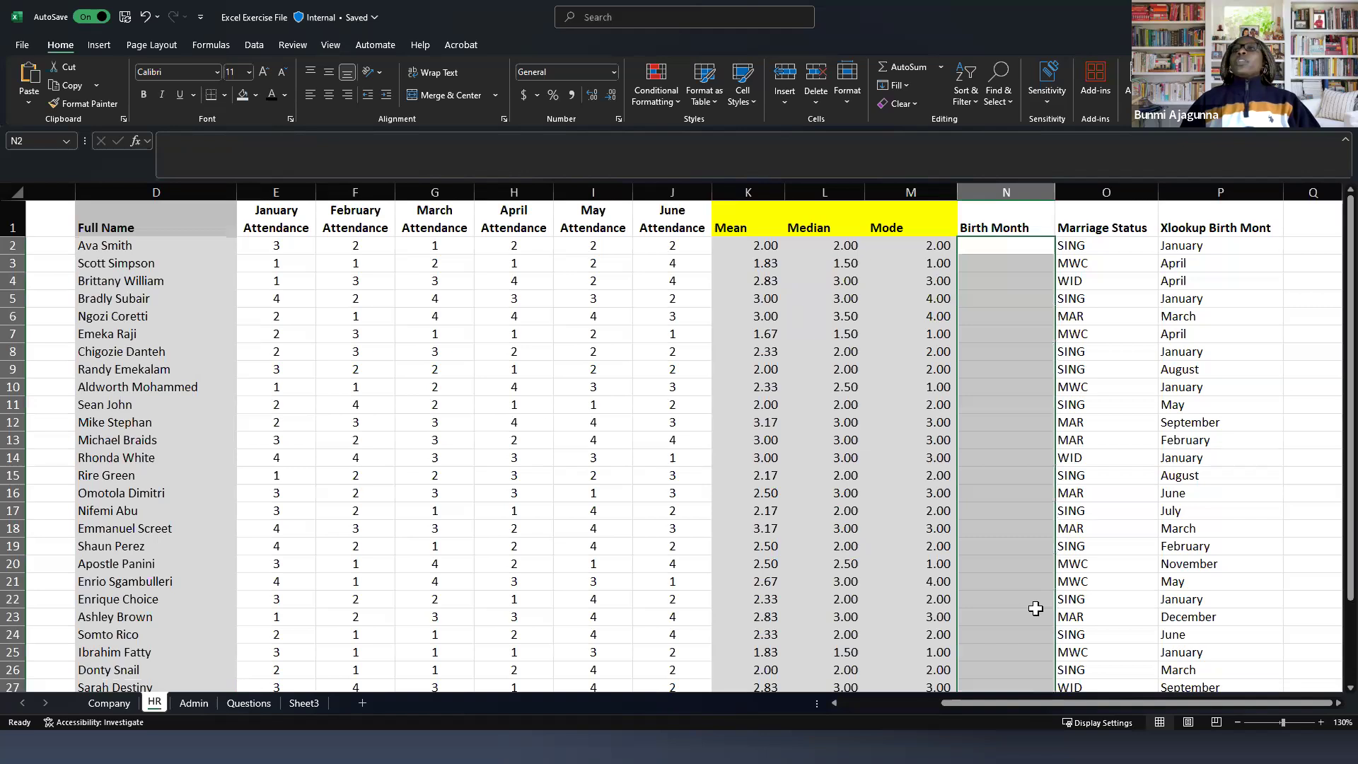
# Step: Start a VLOOKUP formula in N2 under Birth Month with D2 as the lookup value
pyautogui.click(1001, 247)
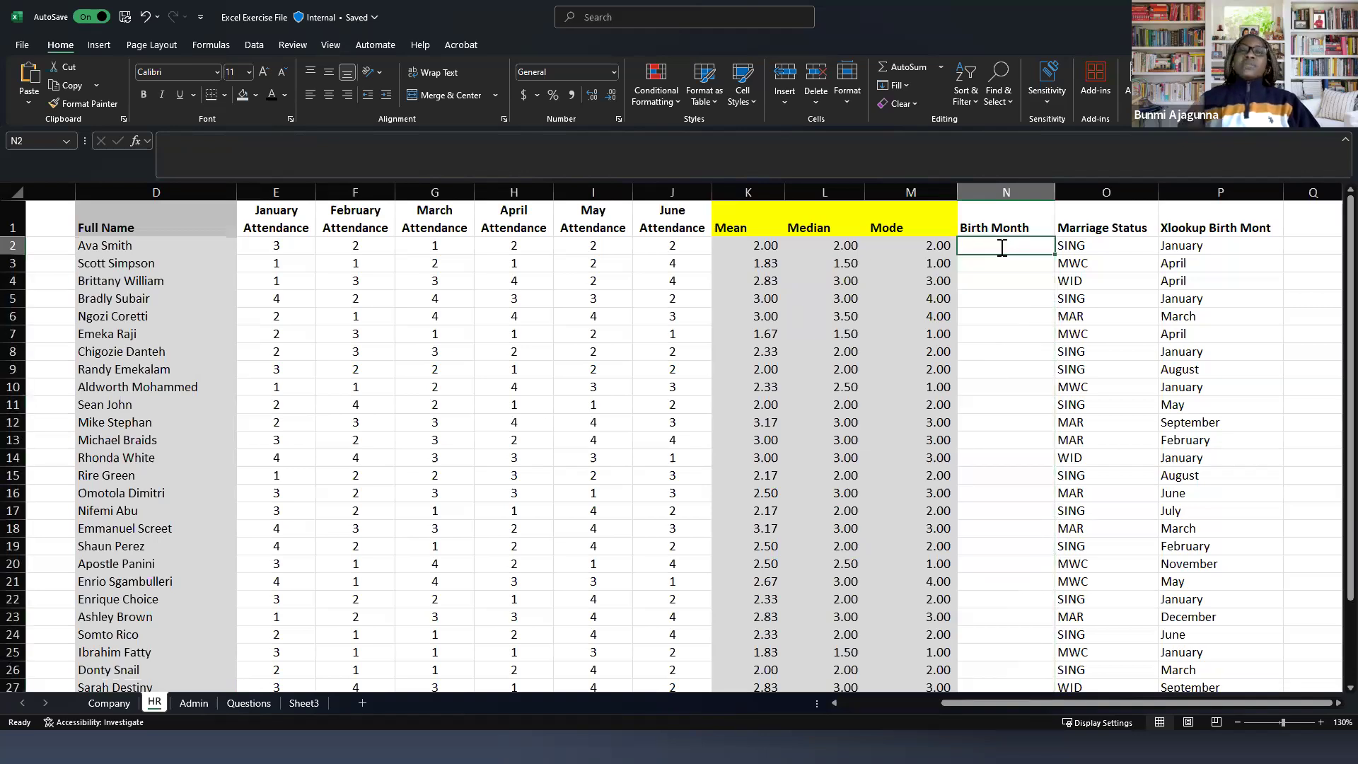
pyautogui.write('=')
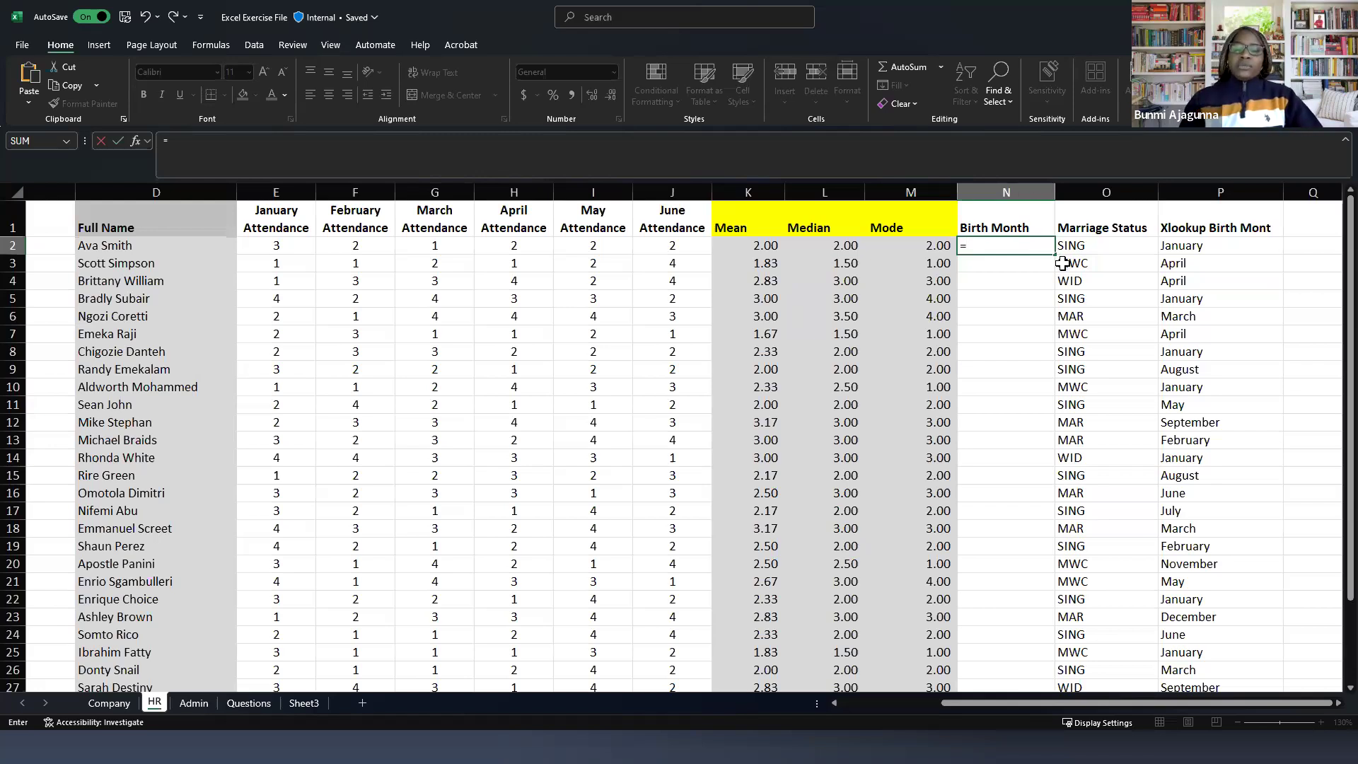
pyautogui.write('vlookup')
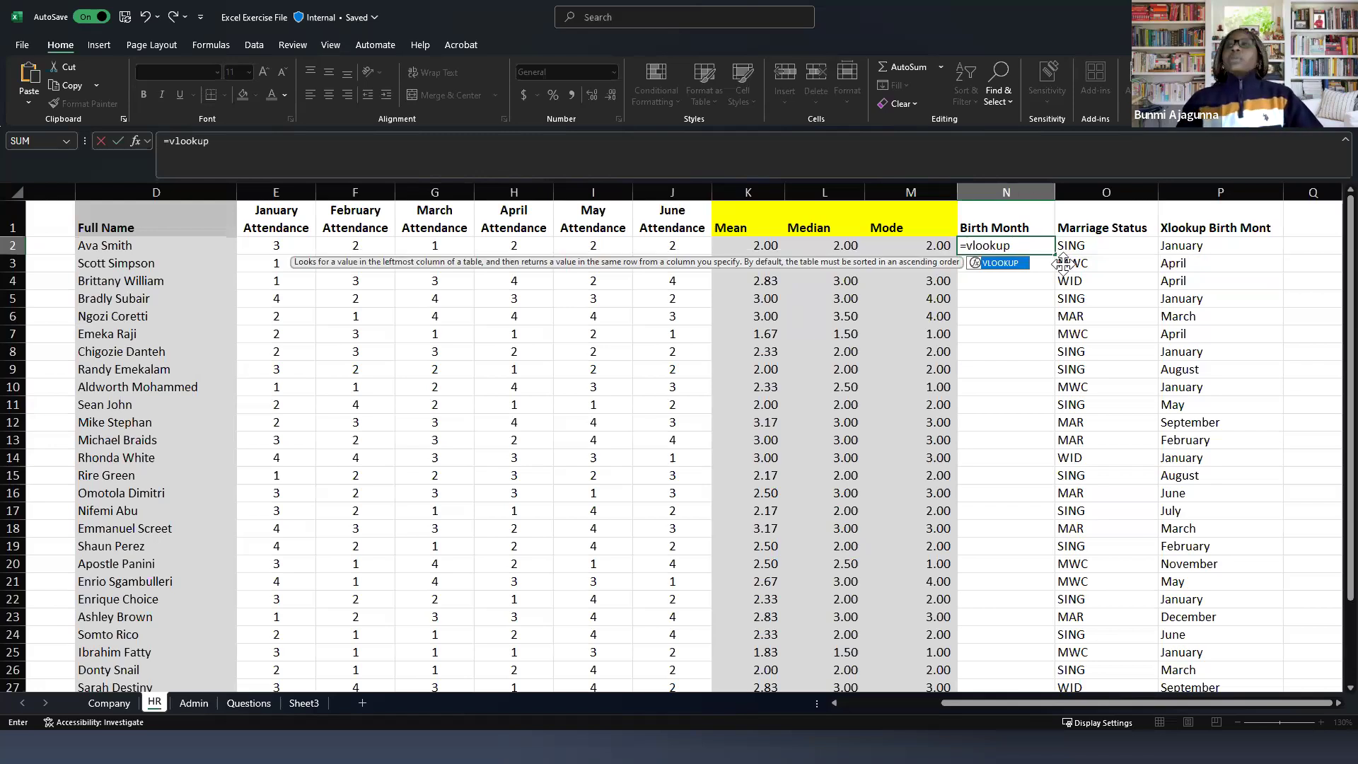
pyautogui.write('(')
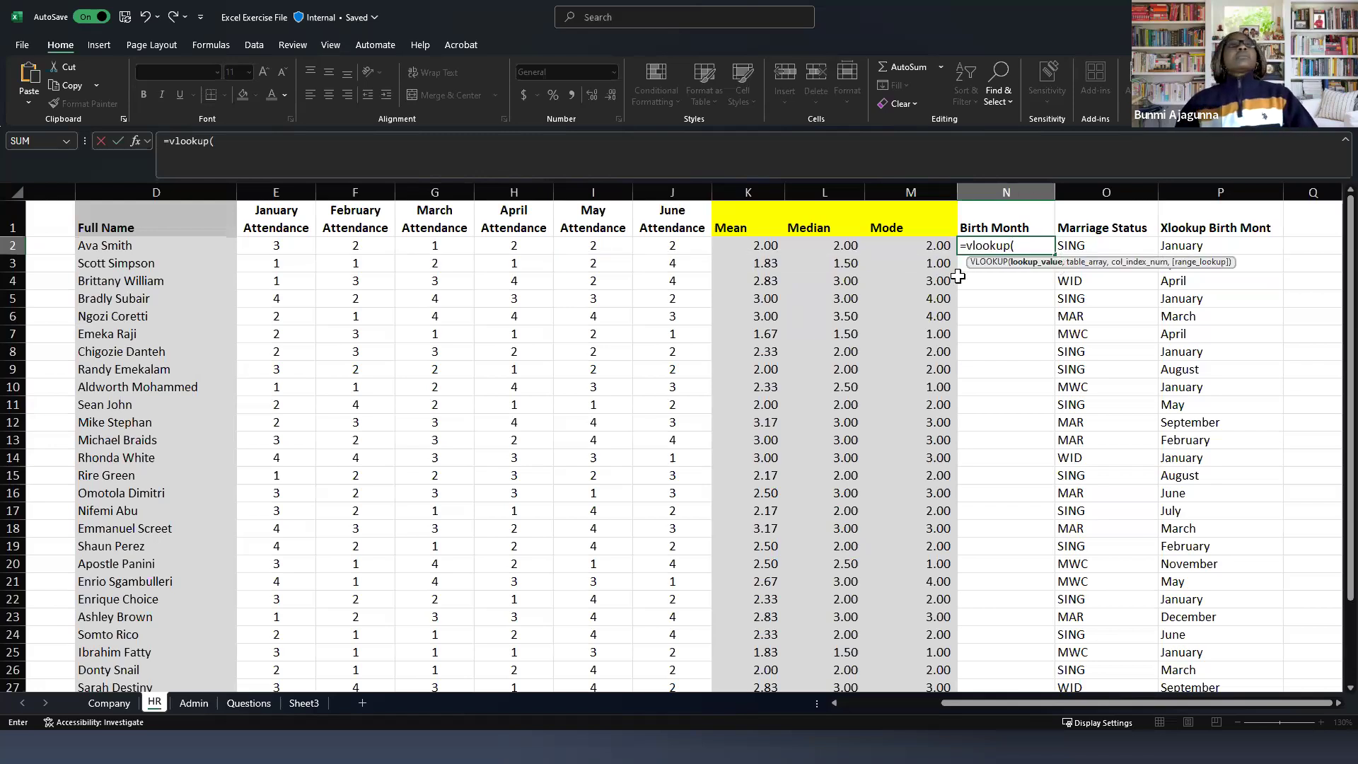
pyautogui.click(112, 245)
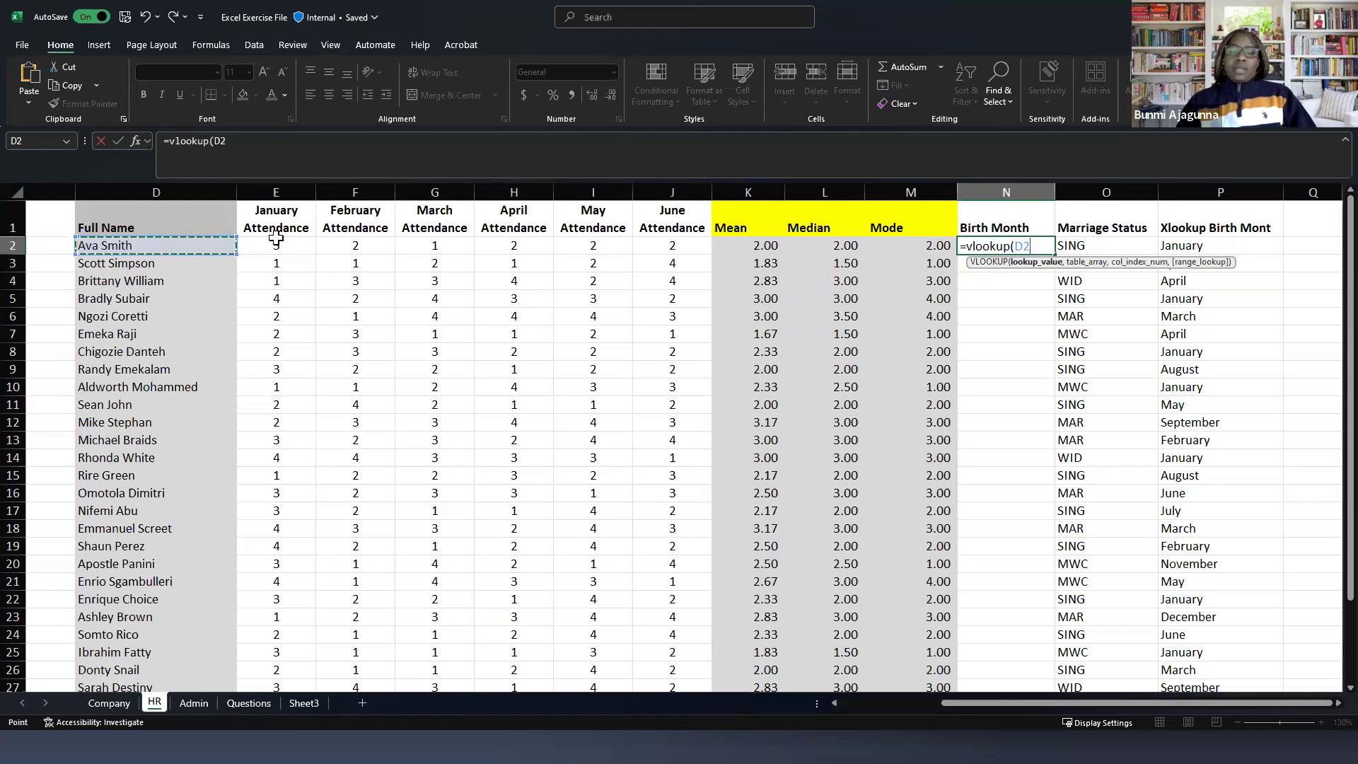
pyautogui.write(',')
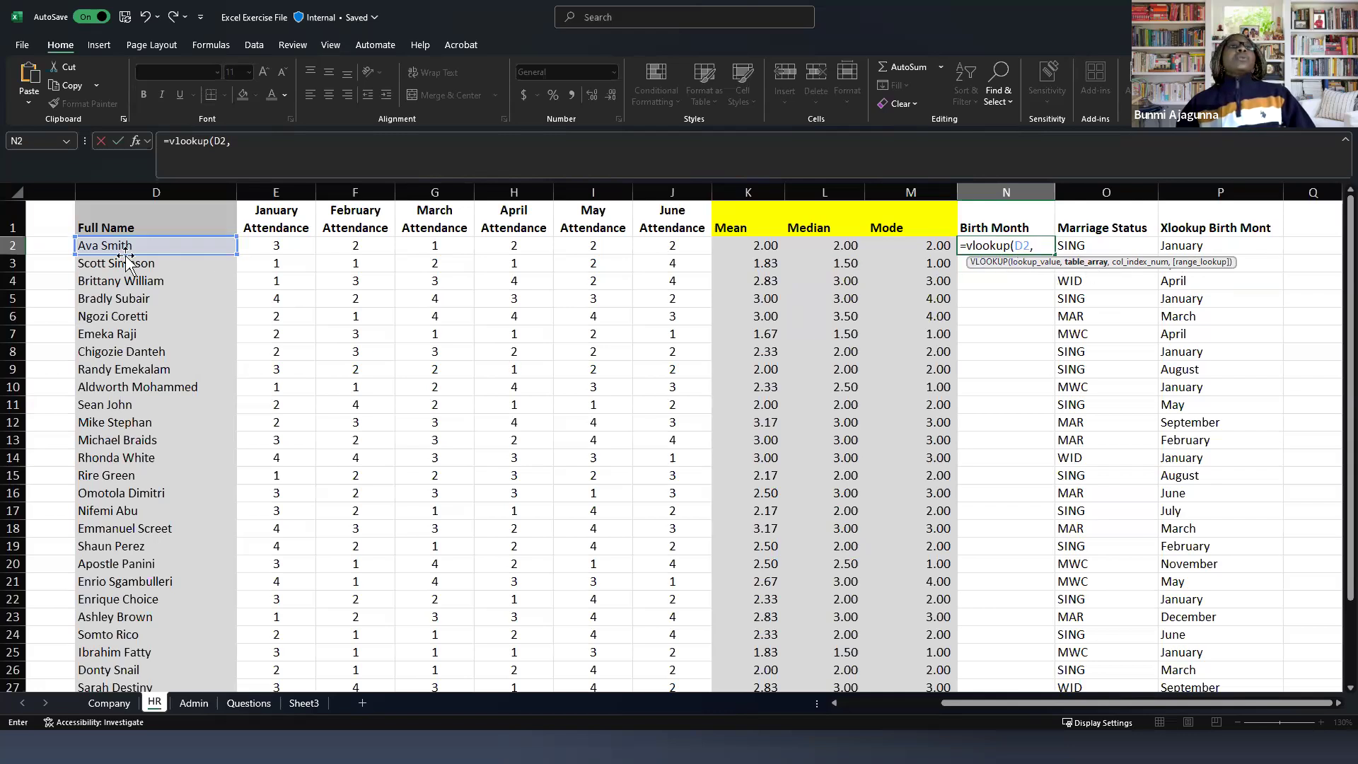
# Step: Complete the VLOOKUP with columns A:C of the Admin sheet as table array, column index 2 and range lookup 0
pyautogui.click(193, 704)
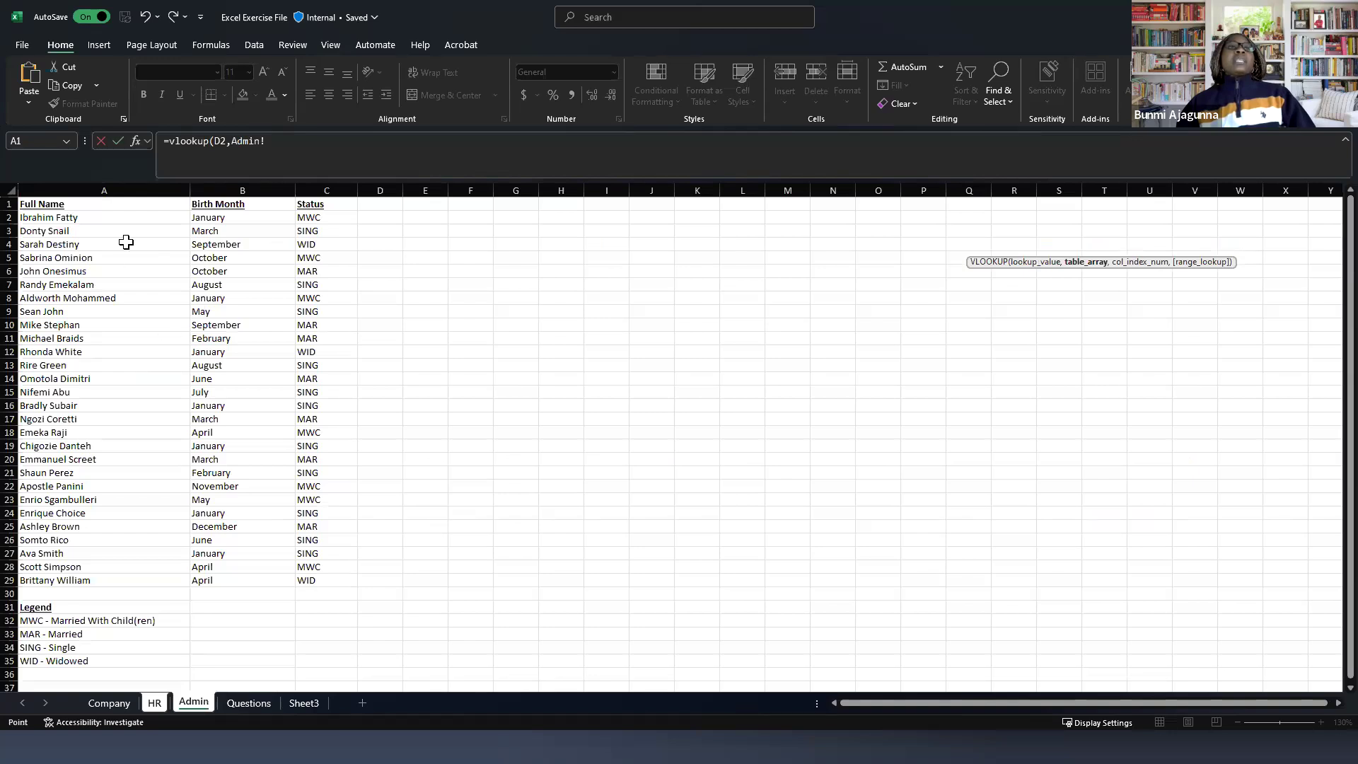
pyautogui.click(103, 188)
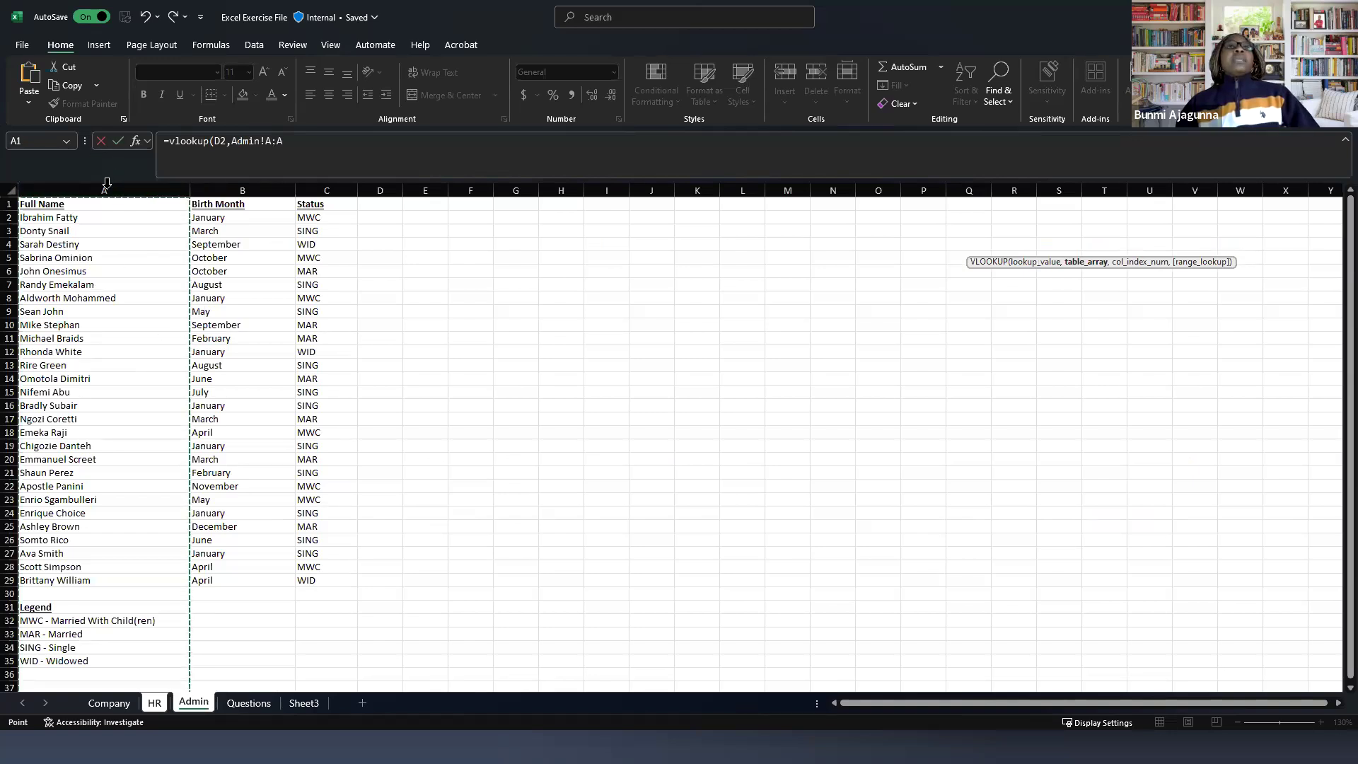
pyautogui.moveTo(216, 192); pyautogui.dragTo(219, 193)
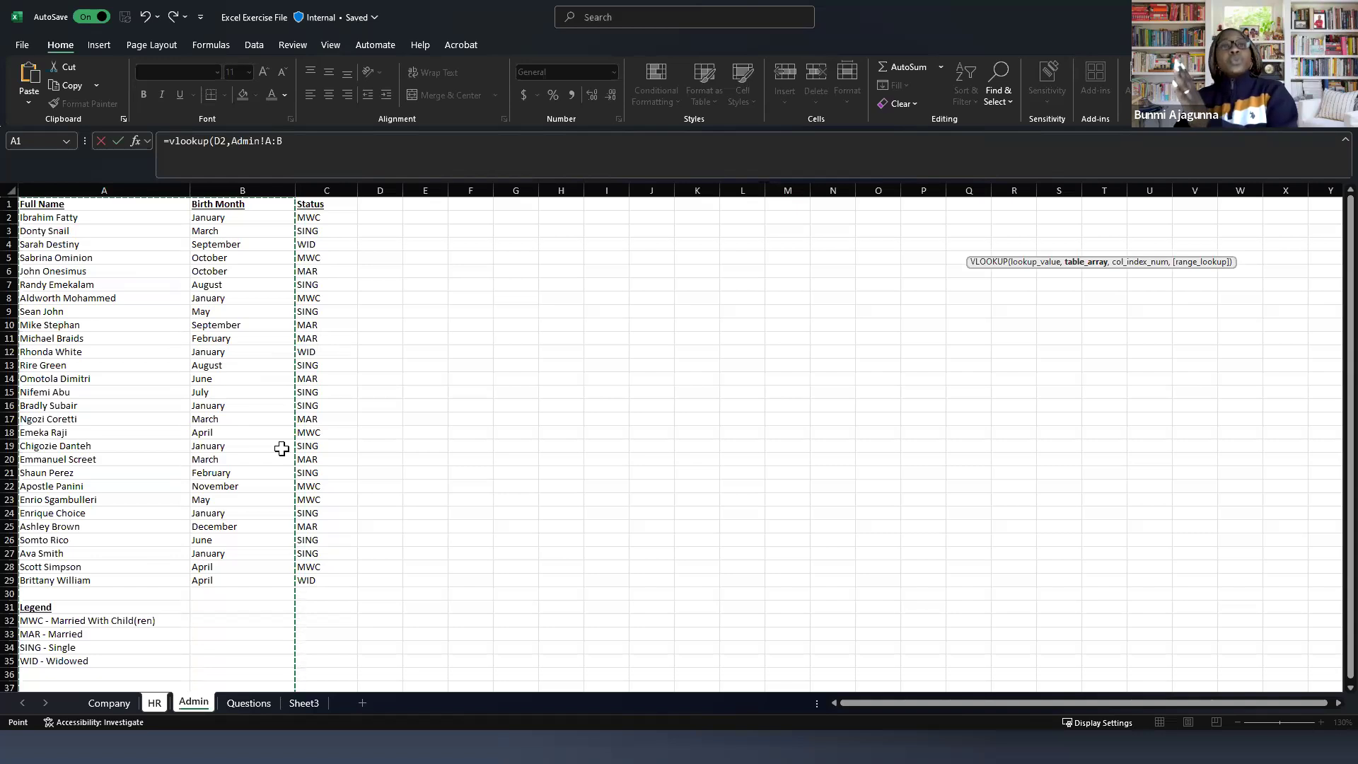
pyautogui.moveTo(108, 188); pyautogui.dragTo(327, 195)
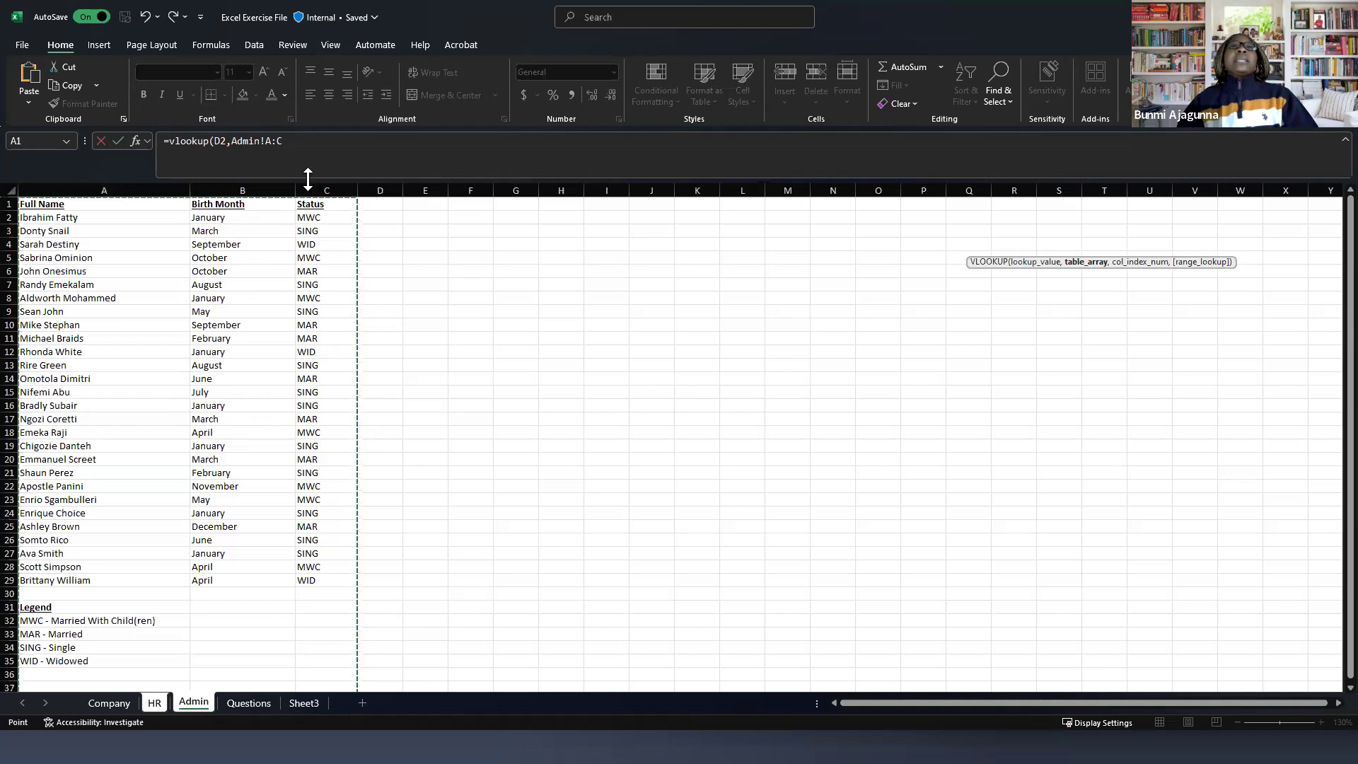
pyautogui.click(313, 154)
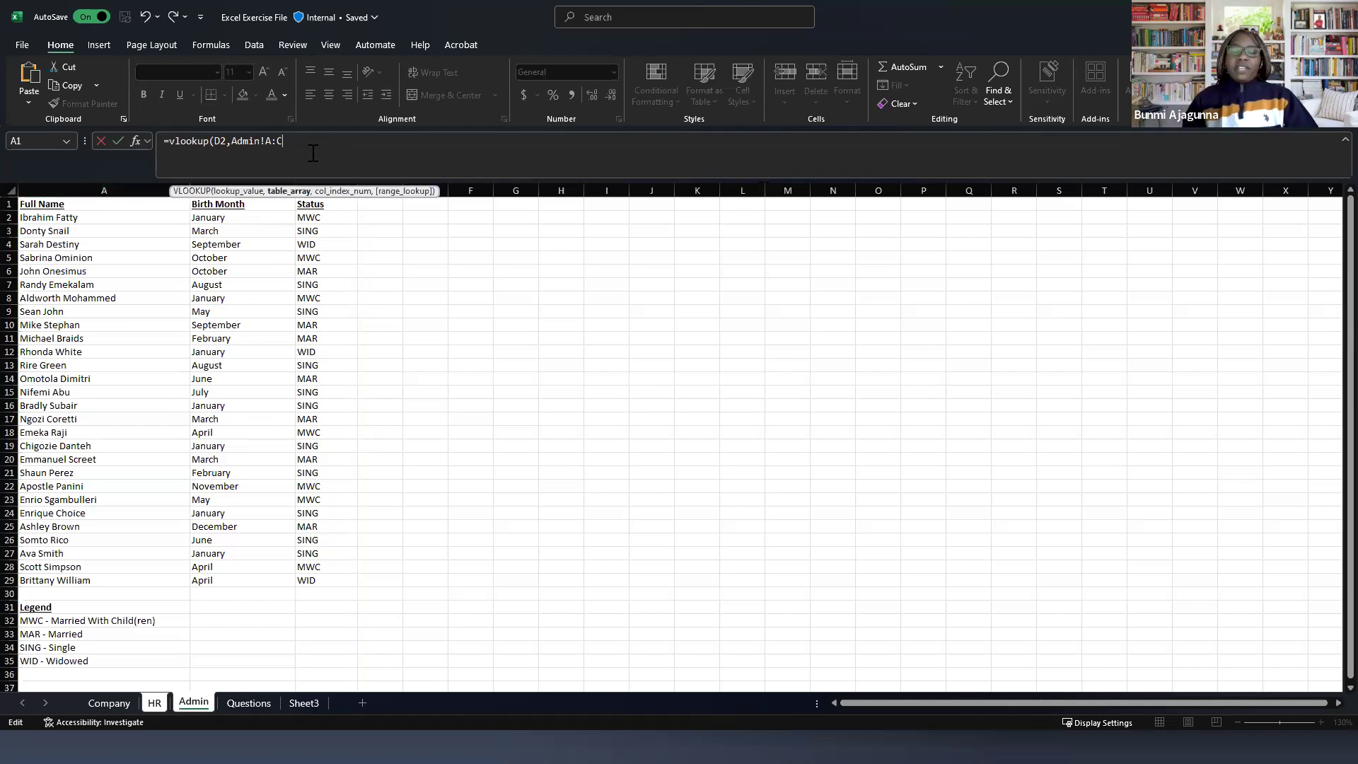
pyautogui.write(',2,0)')
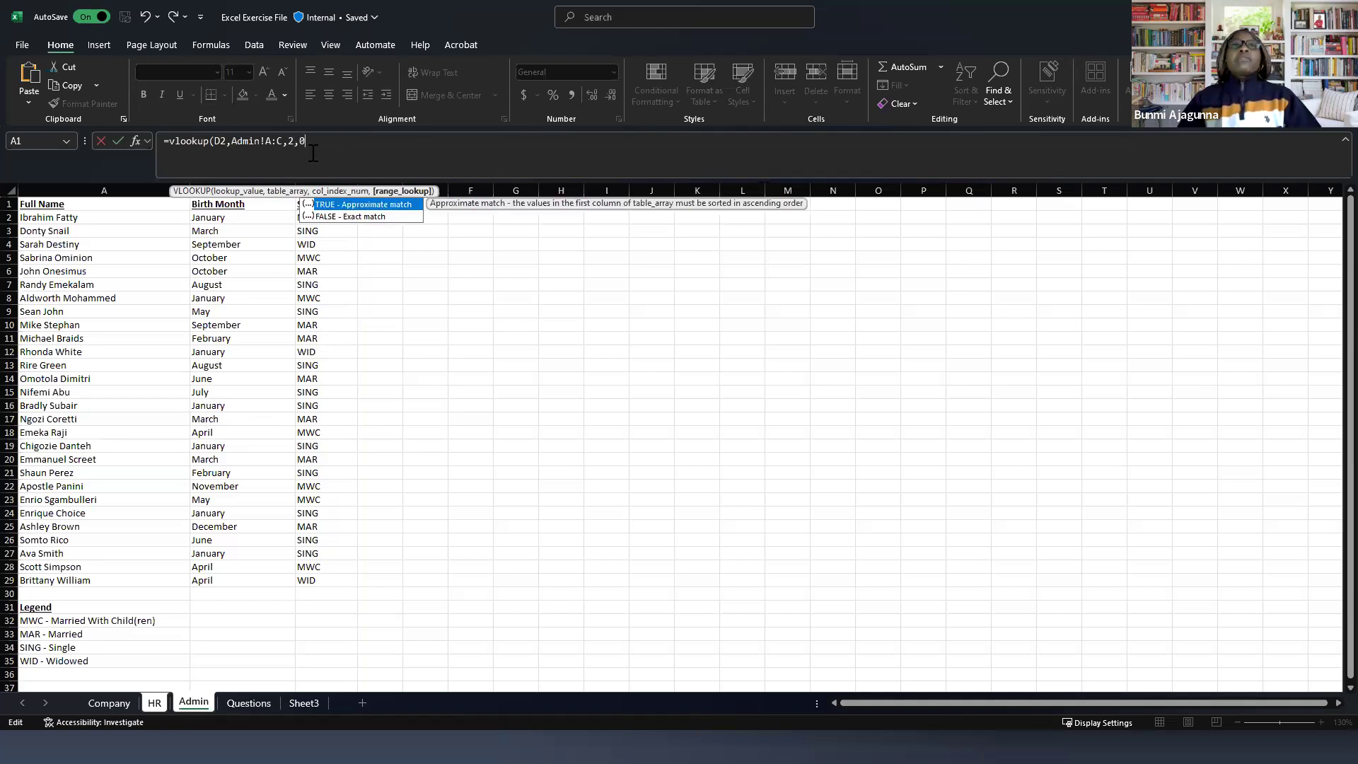
# Step: Copy the text of the VLOOKUP formula, enter the formula in N2 and switch to the other open window
pyautogui.keyDown('shift'); pyautogui.click(168, 141); pyautogui.keyUp('shift')
pyautogui.moveTo(139, 138); pyautogui.dragTo(140, 138)
pyautogui.hotkey('ctrl', 'c')
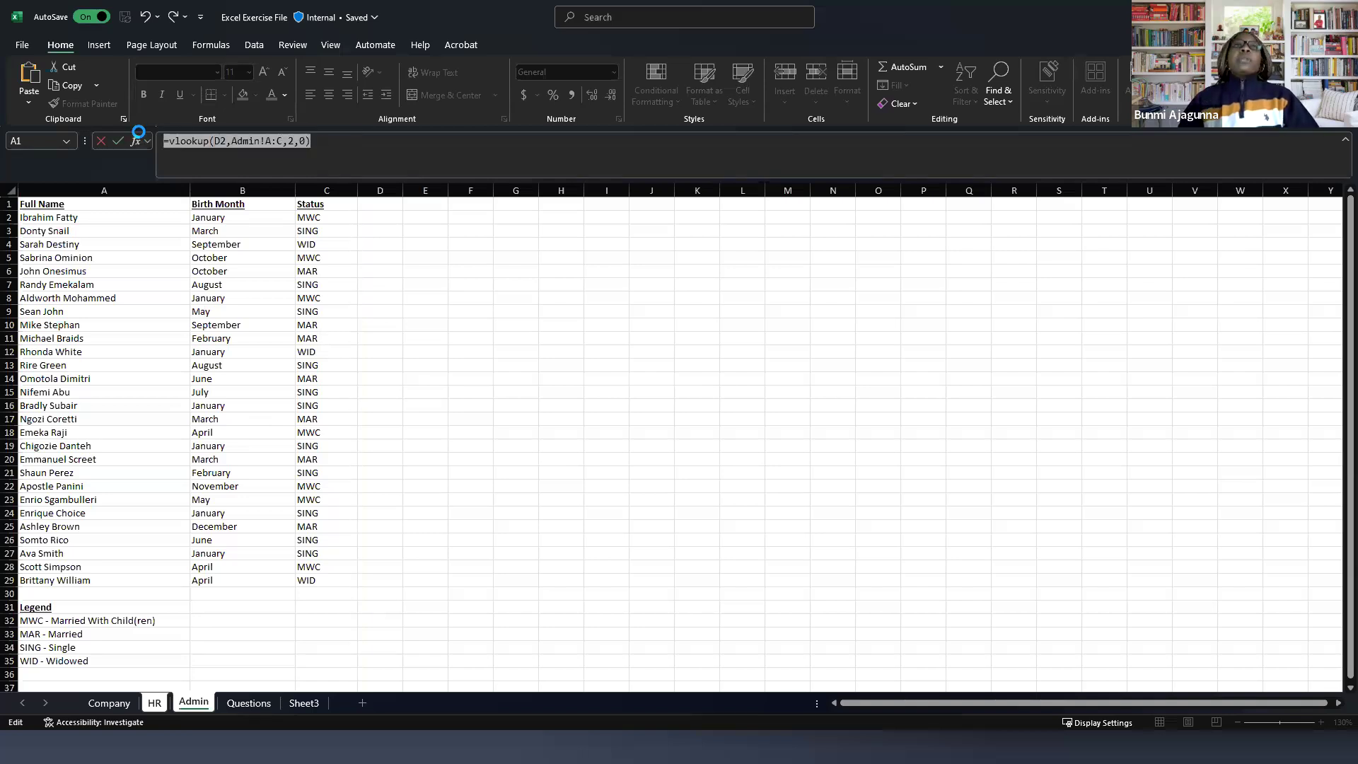
pyautogui.press('Return')
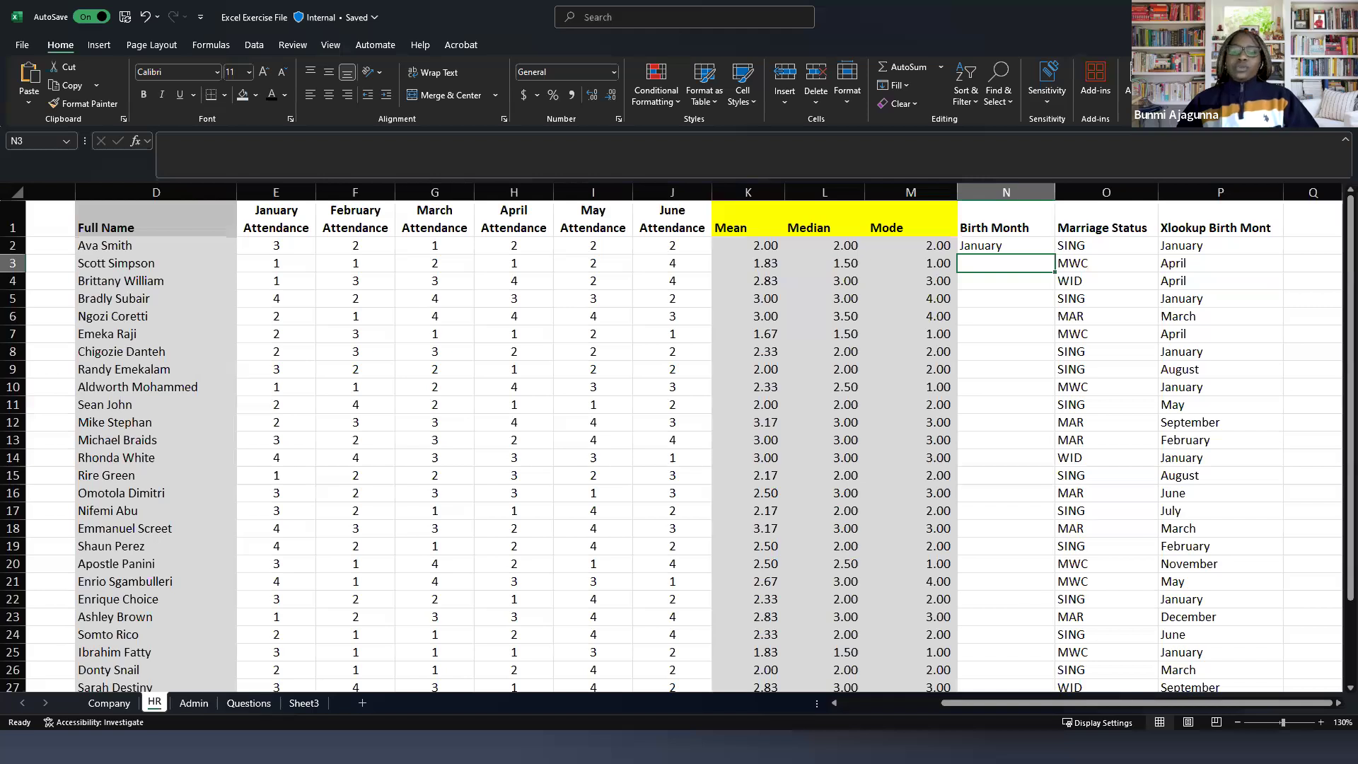
pyautogui.hotkey('alt', 'Tab')
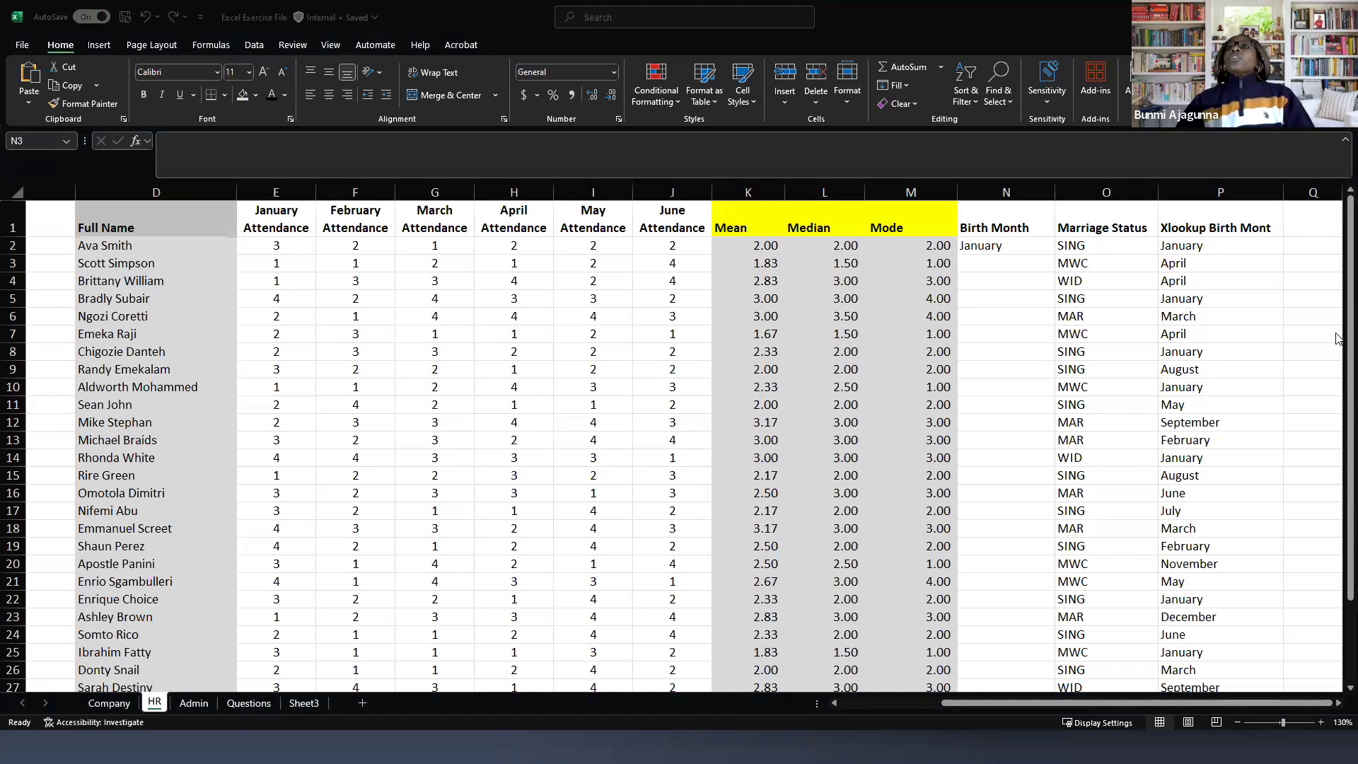
# Step: Return to the HR sheet and compare the Birth Month result in N2 with the matching employee's row 27 on the Admin sheet
pyautogui.click(133, 242)
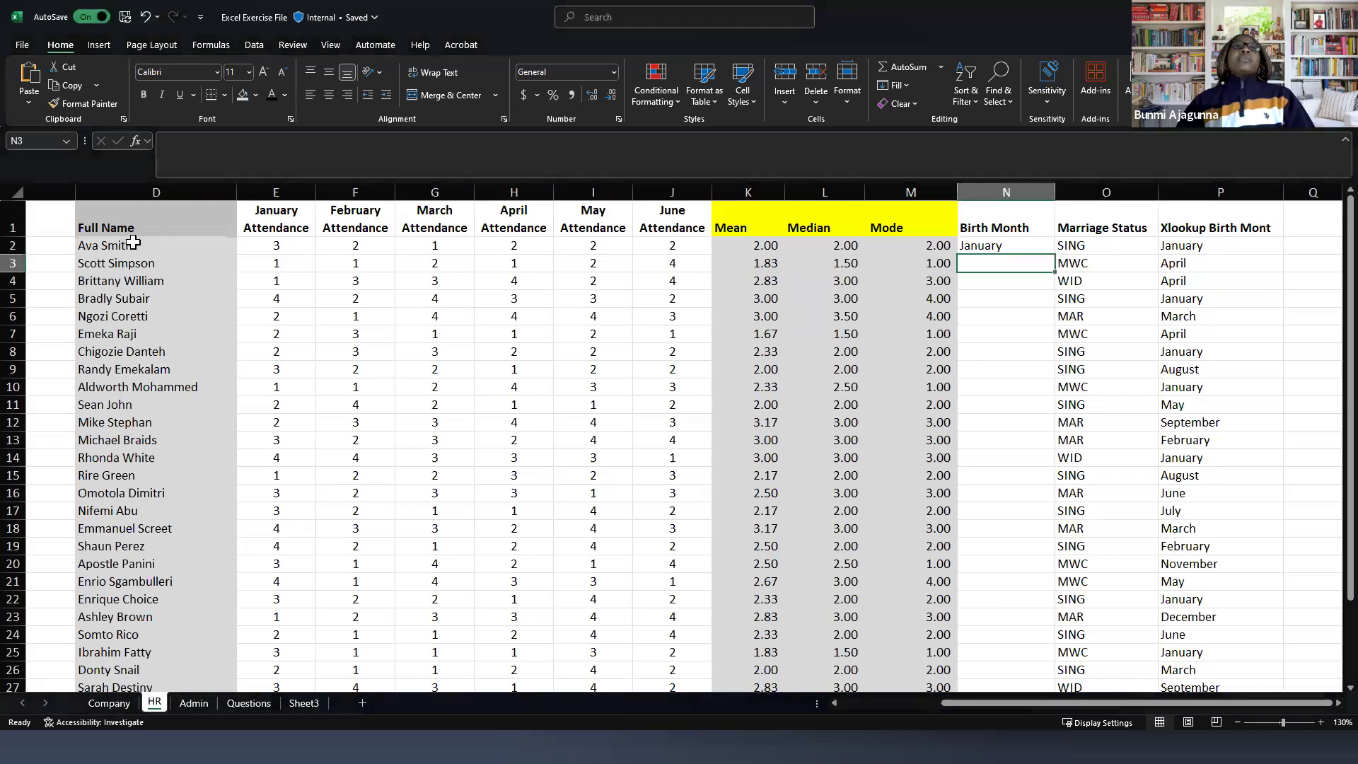
pyautogui.click(982, 247)
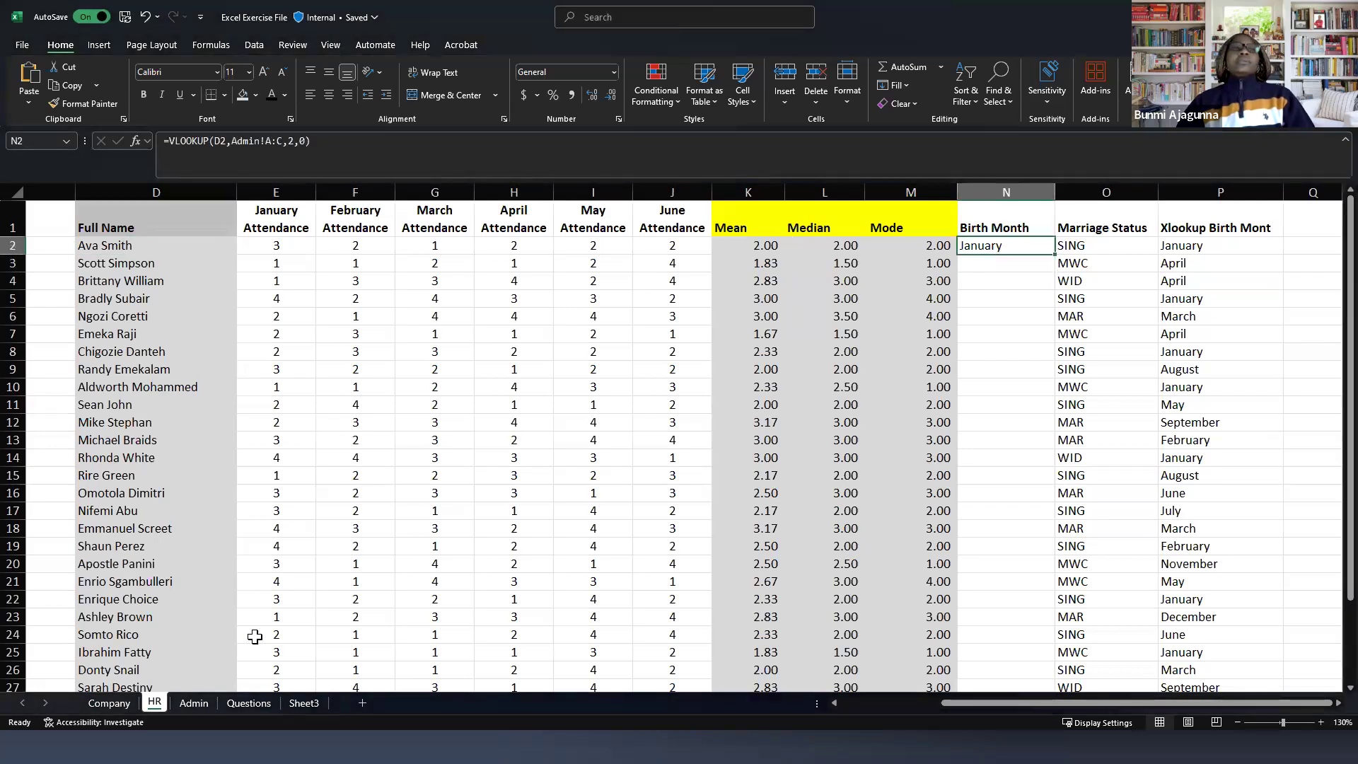
pyautogui.click(193, 703)
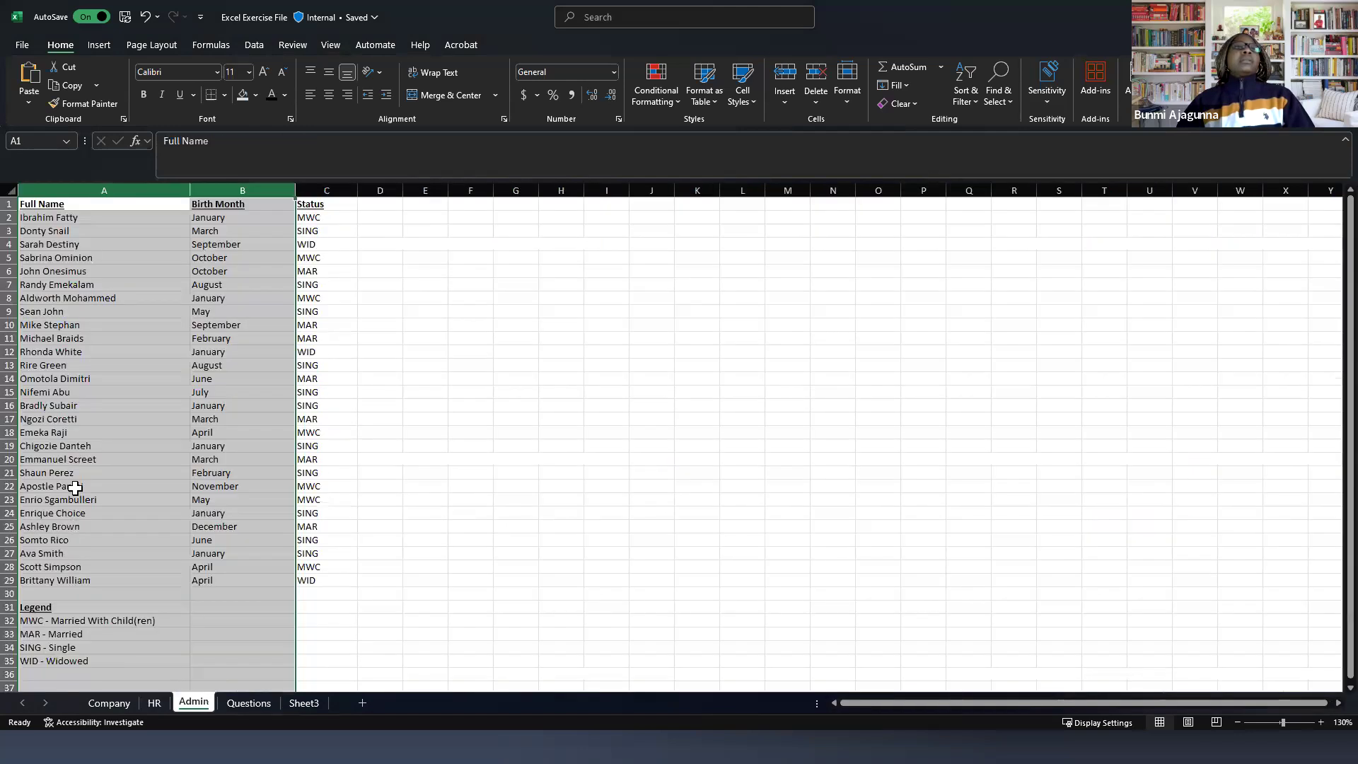
pyautogui.click(34, 542)
pyautogui.press('Down')
pyautogui.hotkey('shift', 'space')
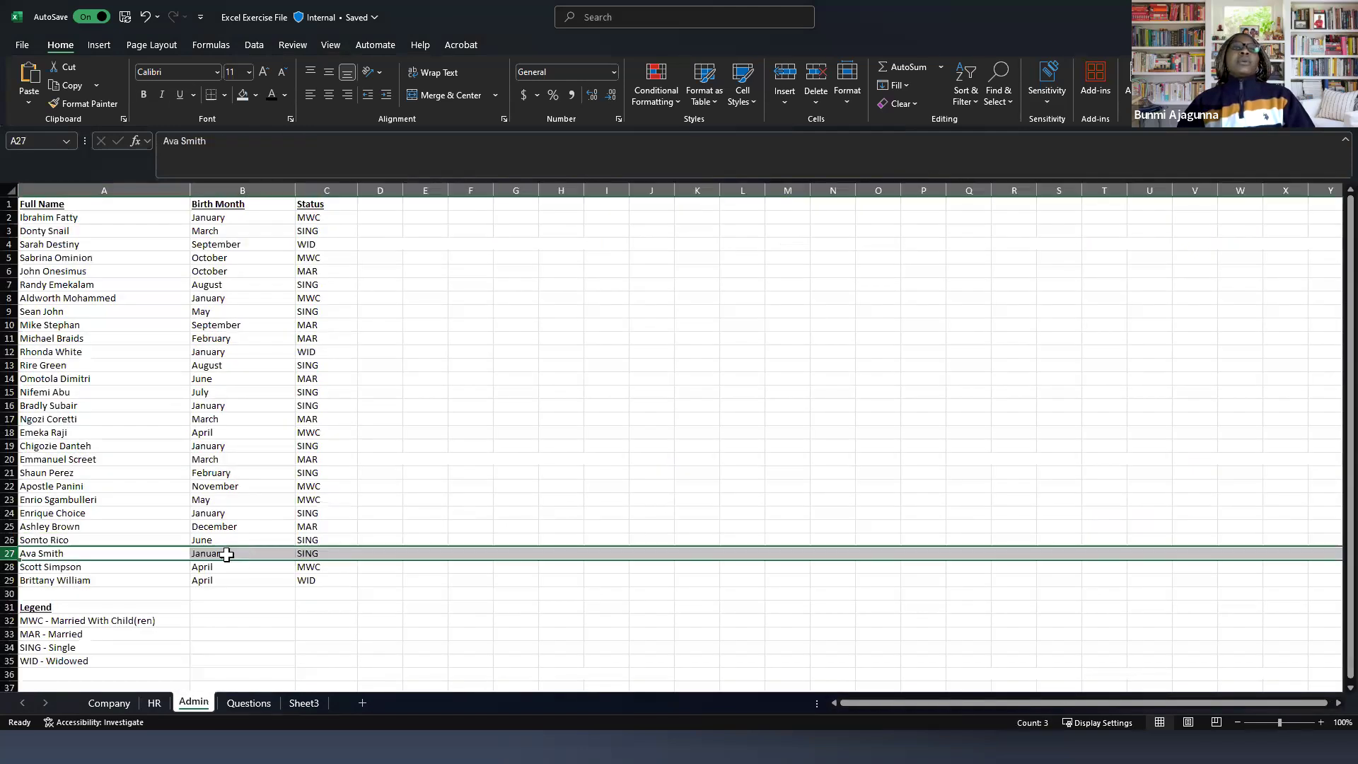
# Step: Fill the VLOOKUP from N2 down the Birth Month column on the HR sheet and check the copied formulas in N4 and N14
pyautogui.click(163, 703)
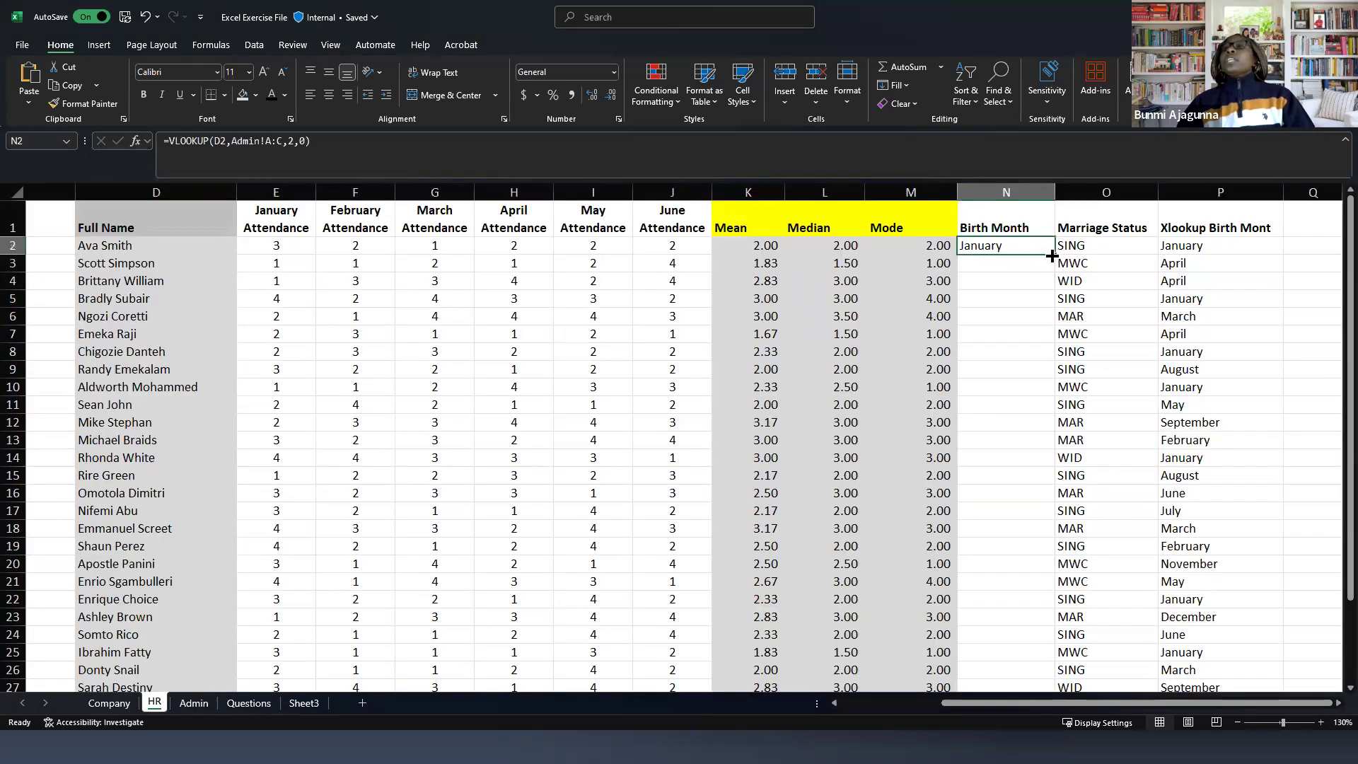
pyautogui.doubleClick(1052, 255)
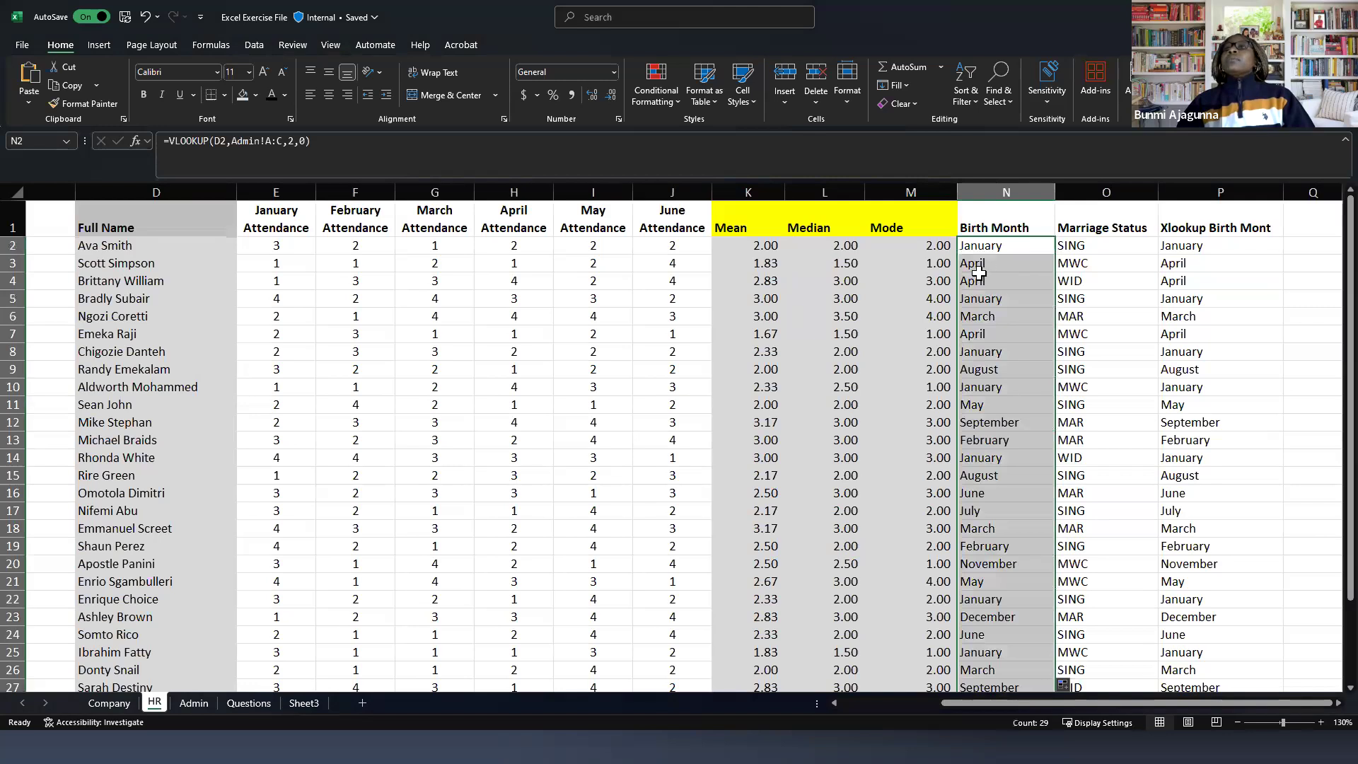
pyautogui.press('Down')
pyautogui.press('Down')
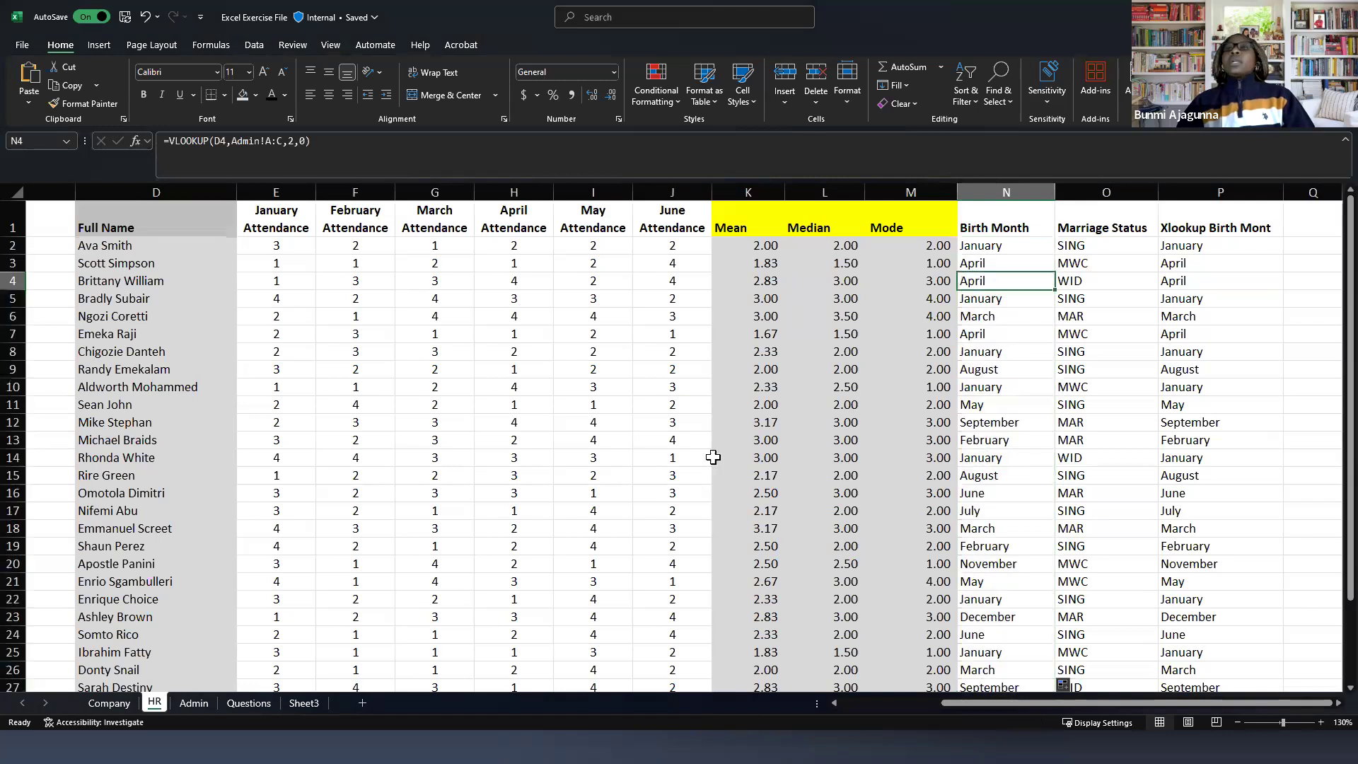
pyautogui.click(1006, 457)
pyautogui.click(144, 458)
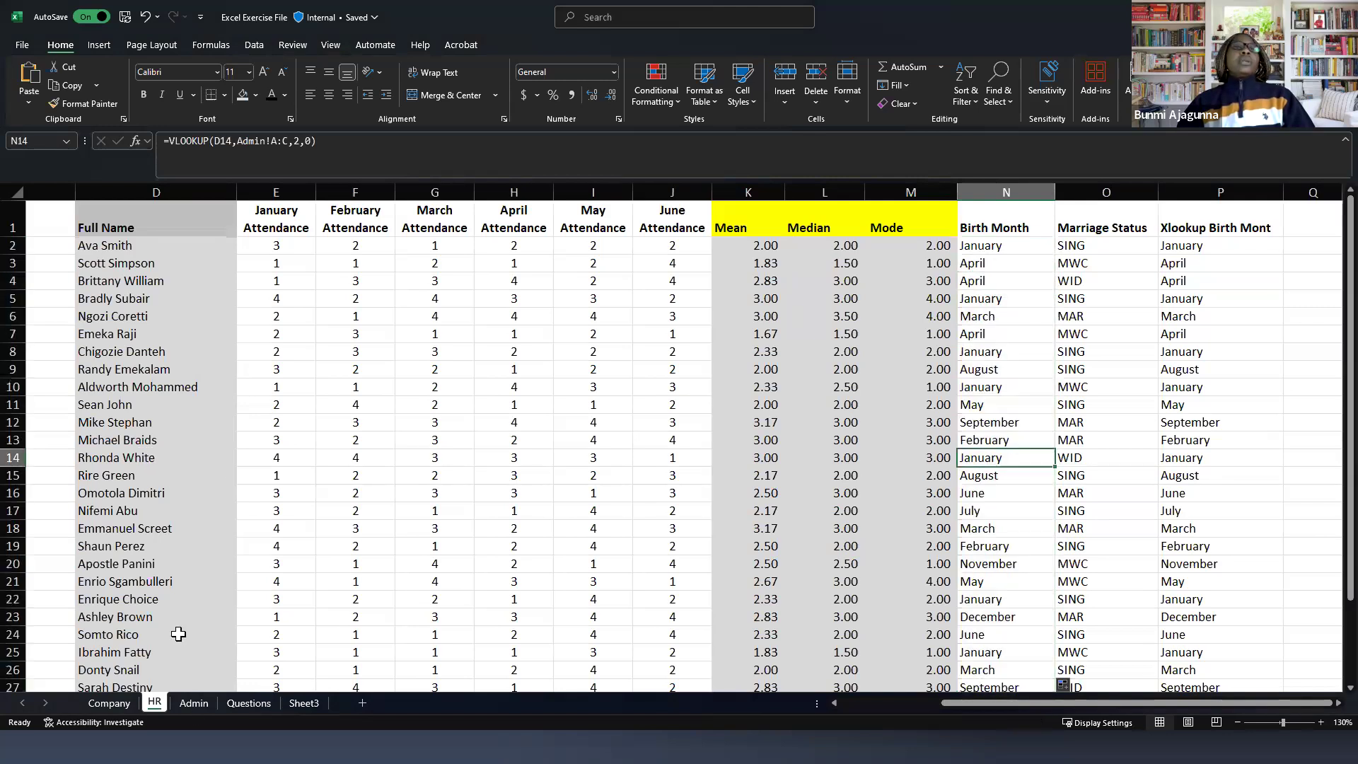
# Step: Compare the birth month in row 12 of the Admin sheet with the HR sheet, and inspect the lookup formulas in N8 and O2
pyautogui.click(194, 703)
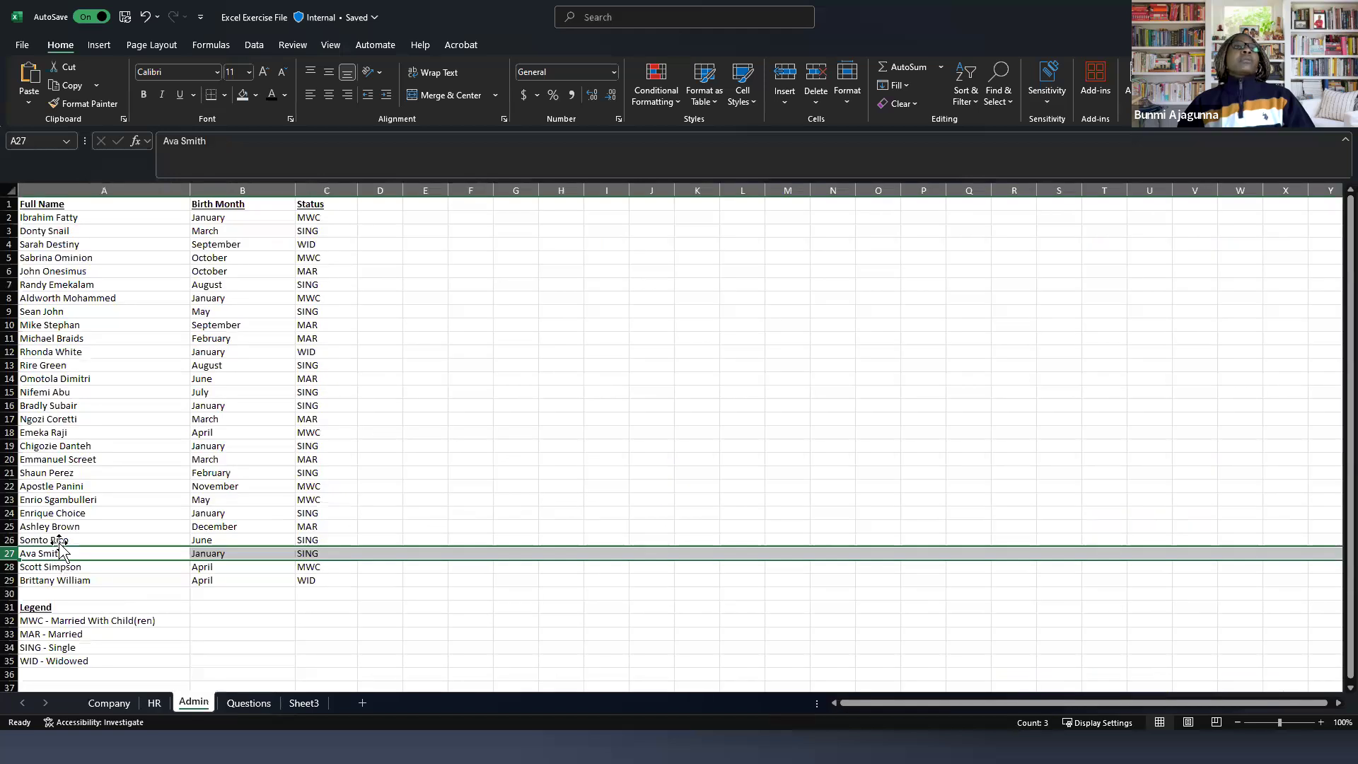
pyautogui.click(13, 351)
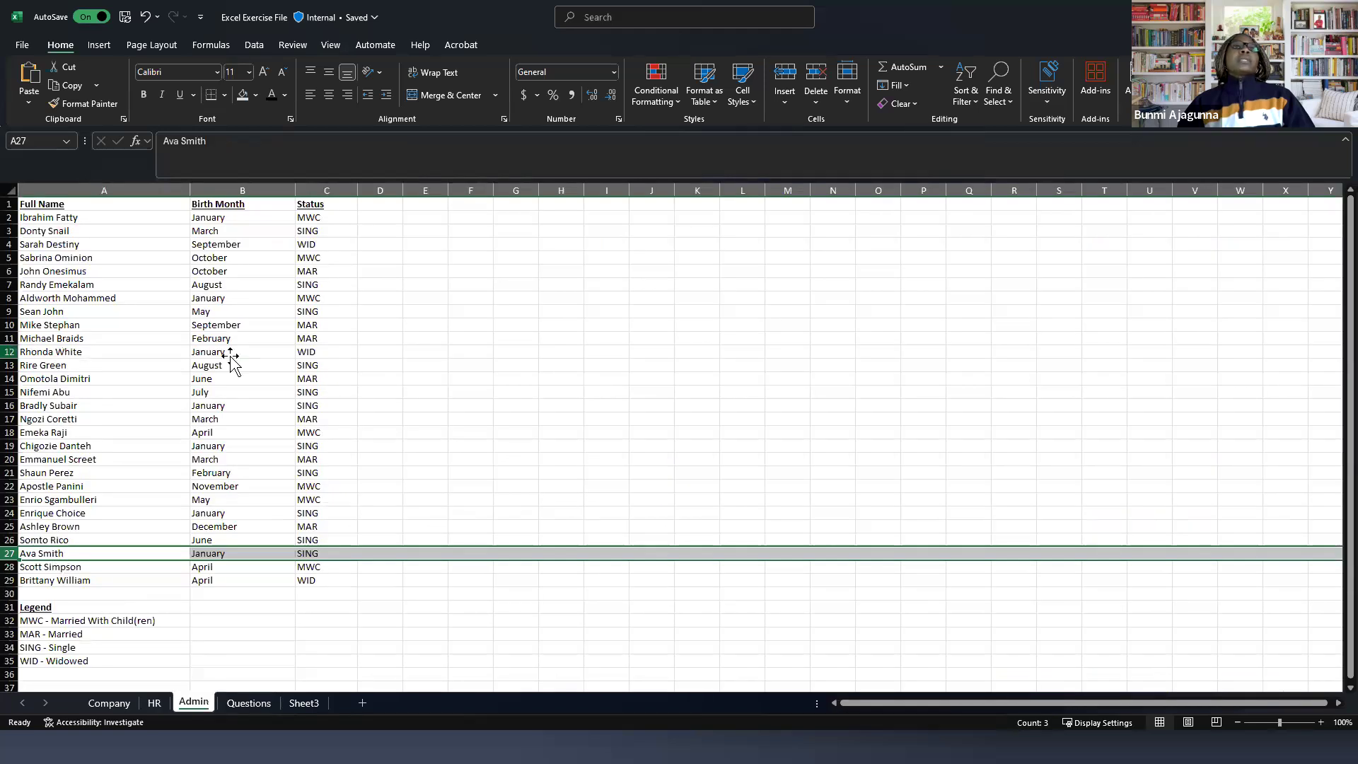
pyautogui.click(158, 704)
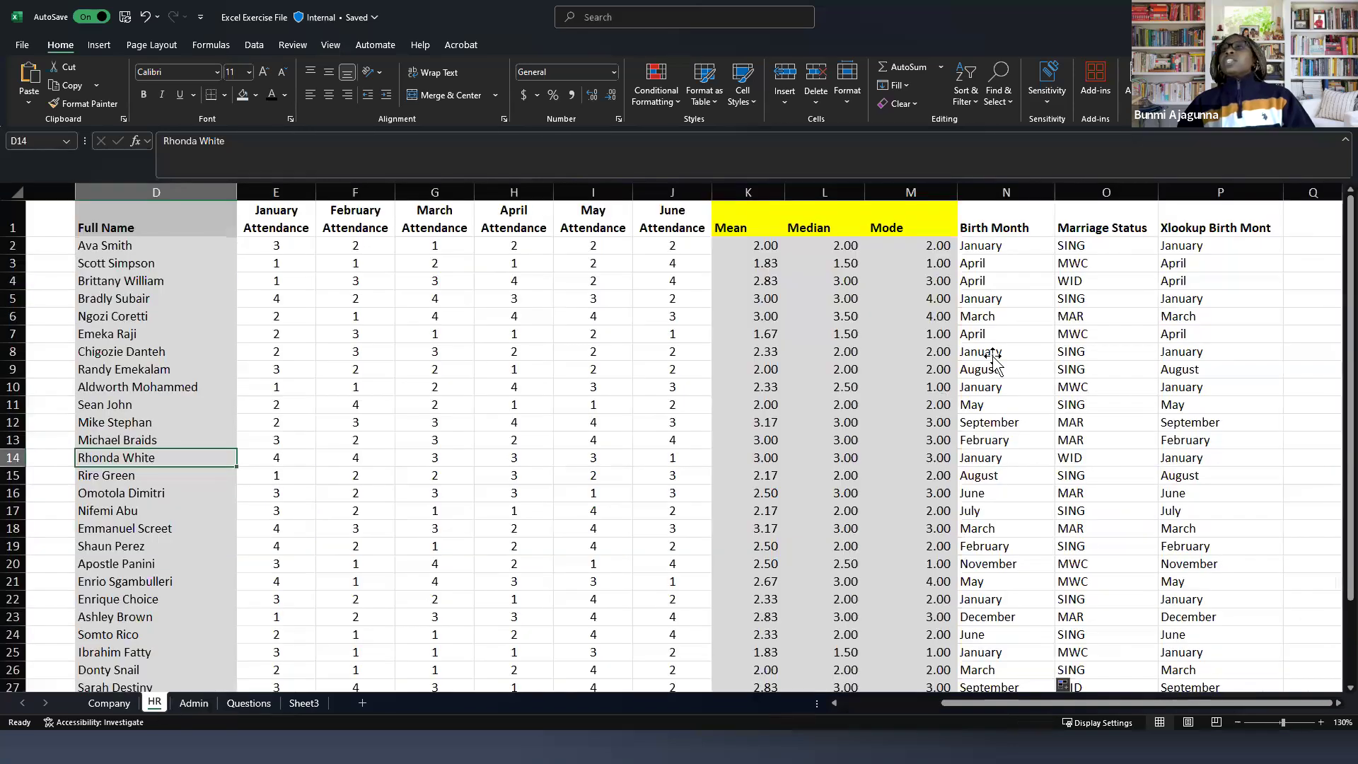
pyautogui.click(993, 354)
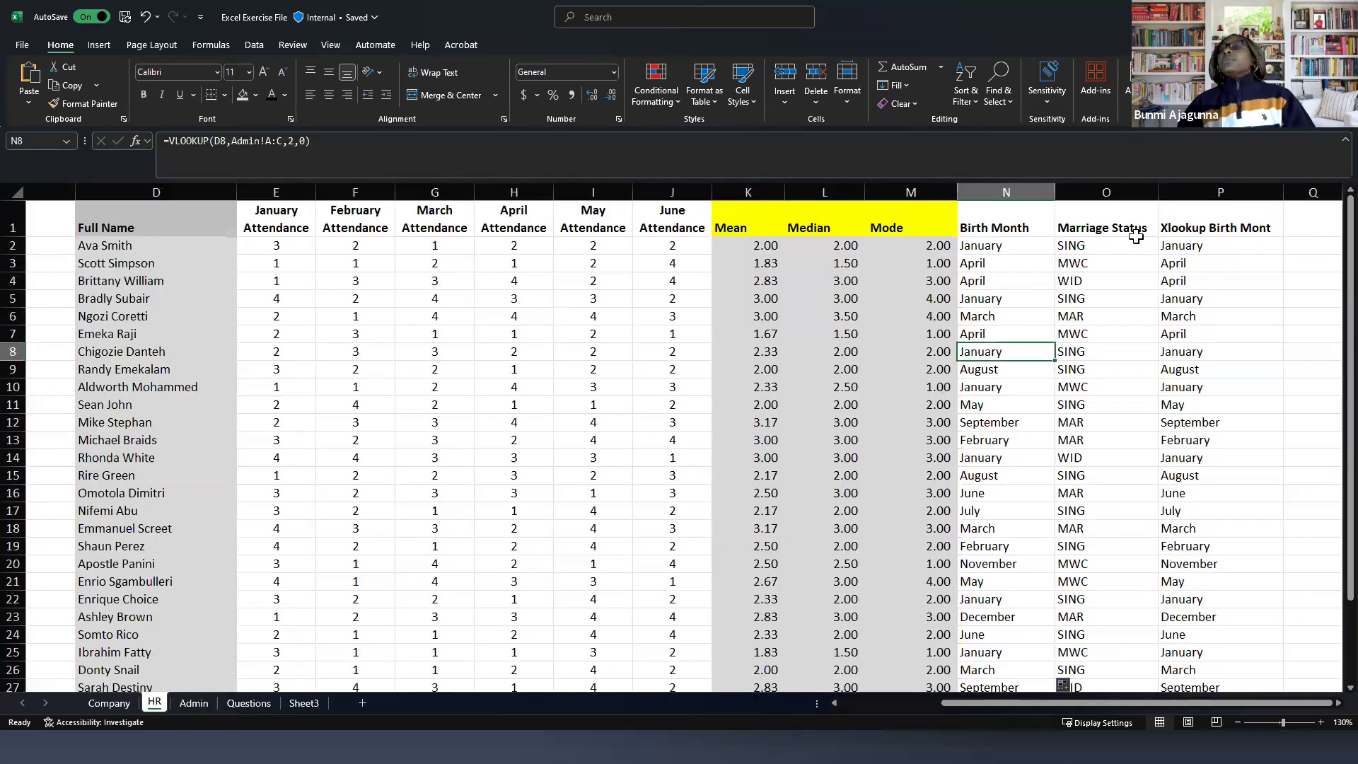
pyautogui.click(1091, 248)
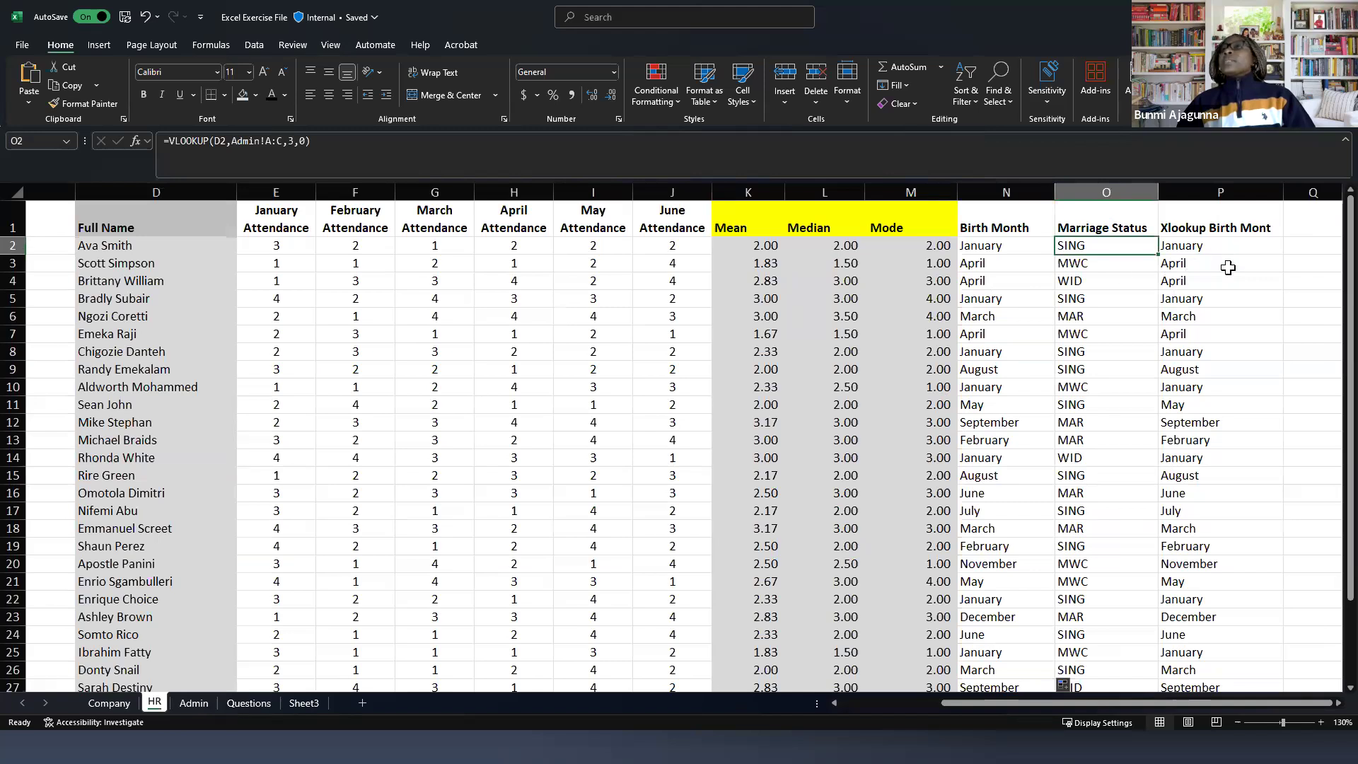
# Step: Correct the spelling of the column header in P1 on the HR sheet to "Xlookup Birth Month"
pyautogui.click(1183, 226)
pyautogui.click(295, 158)
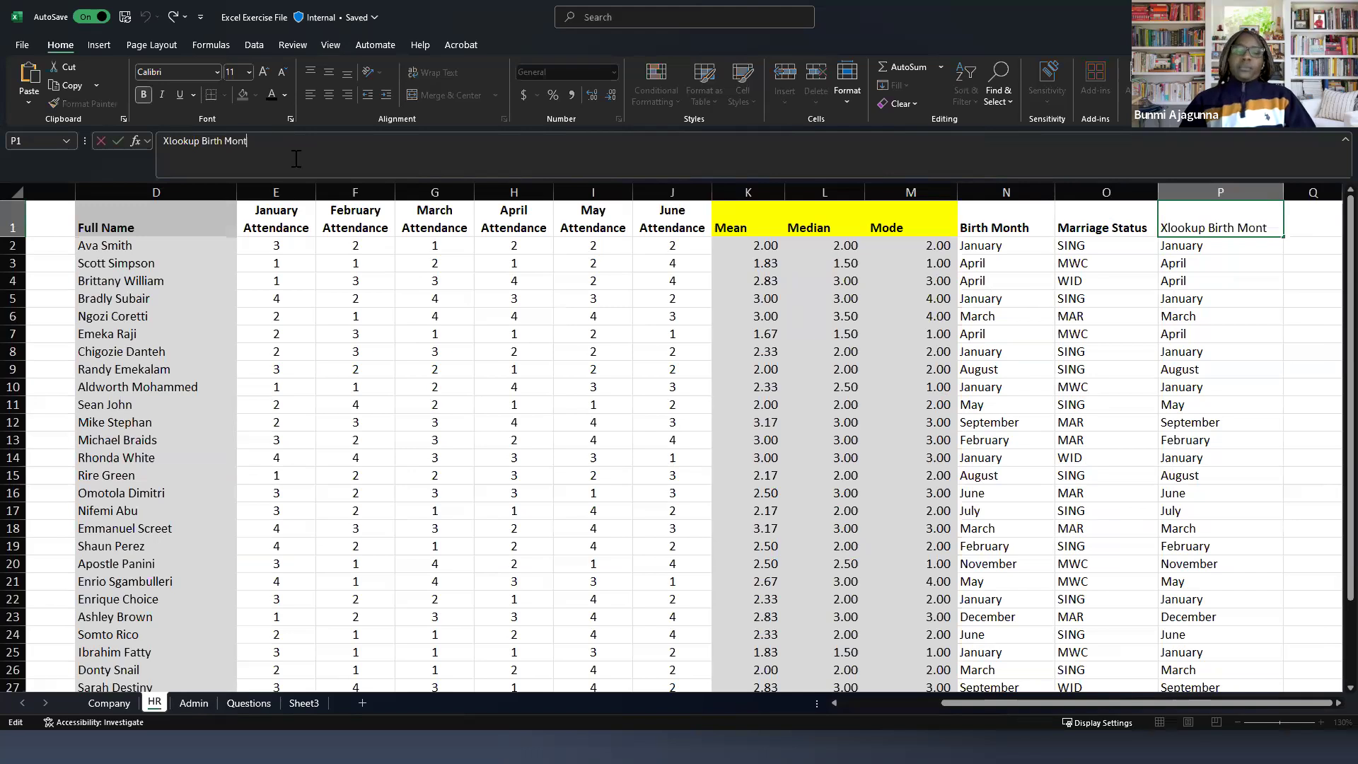
pyautogui.write('h')
pyautogui.press('Return')
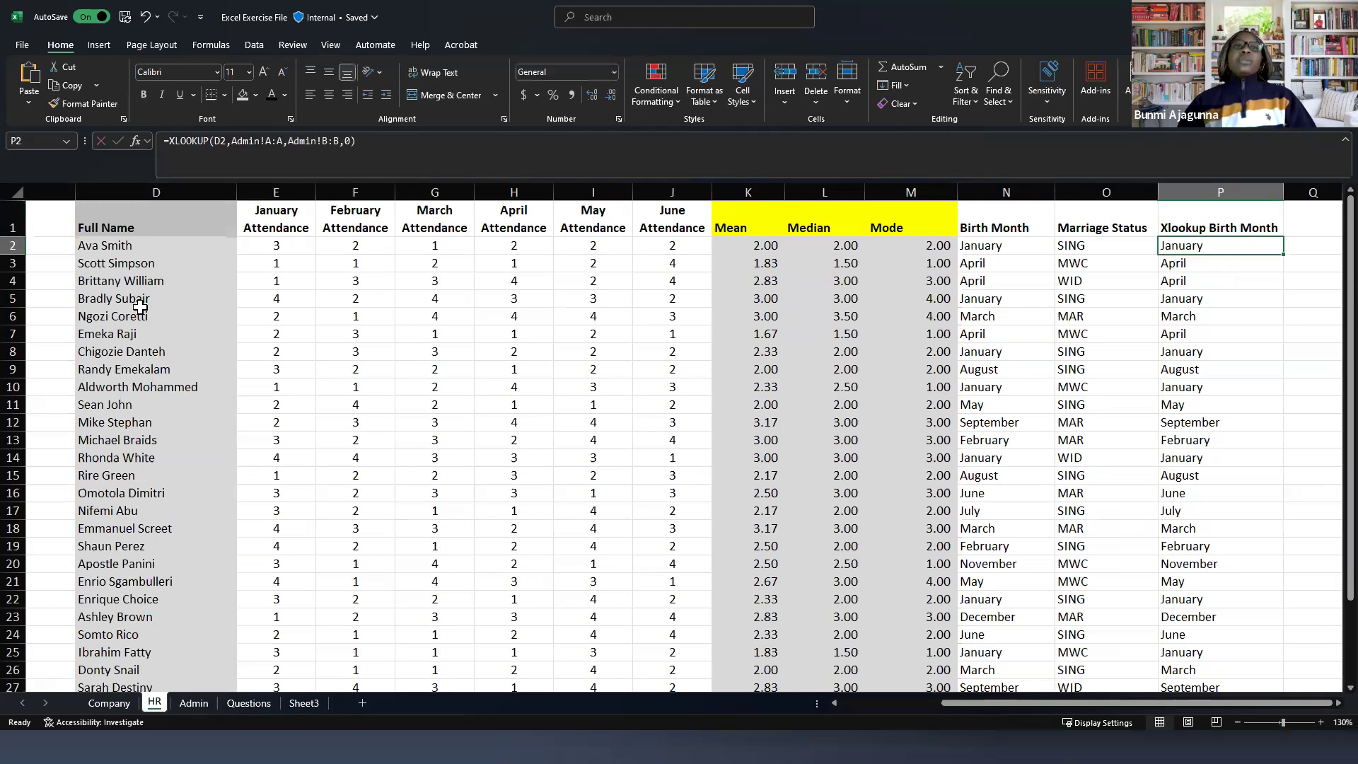
pyautogui.click(357, 440)
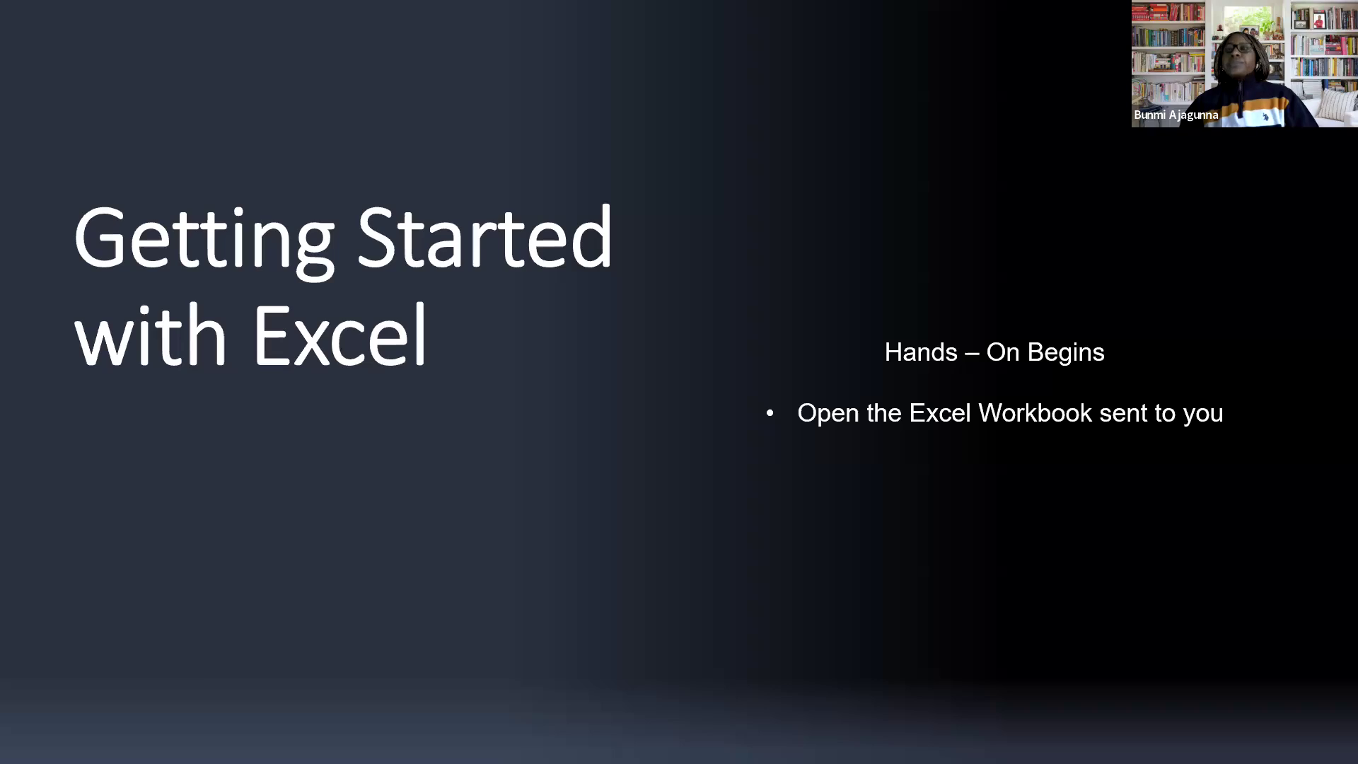
# Step: Review the Course Agenda slide in the slide show, advance to Getting Started with Excel, and return to the Excel workbook
pyautogui.press('Left')
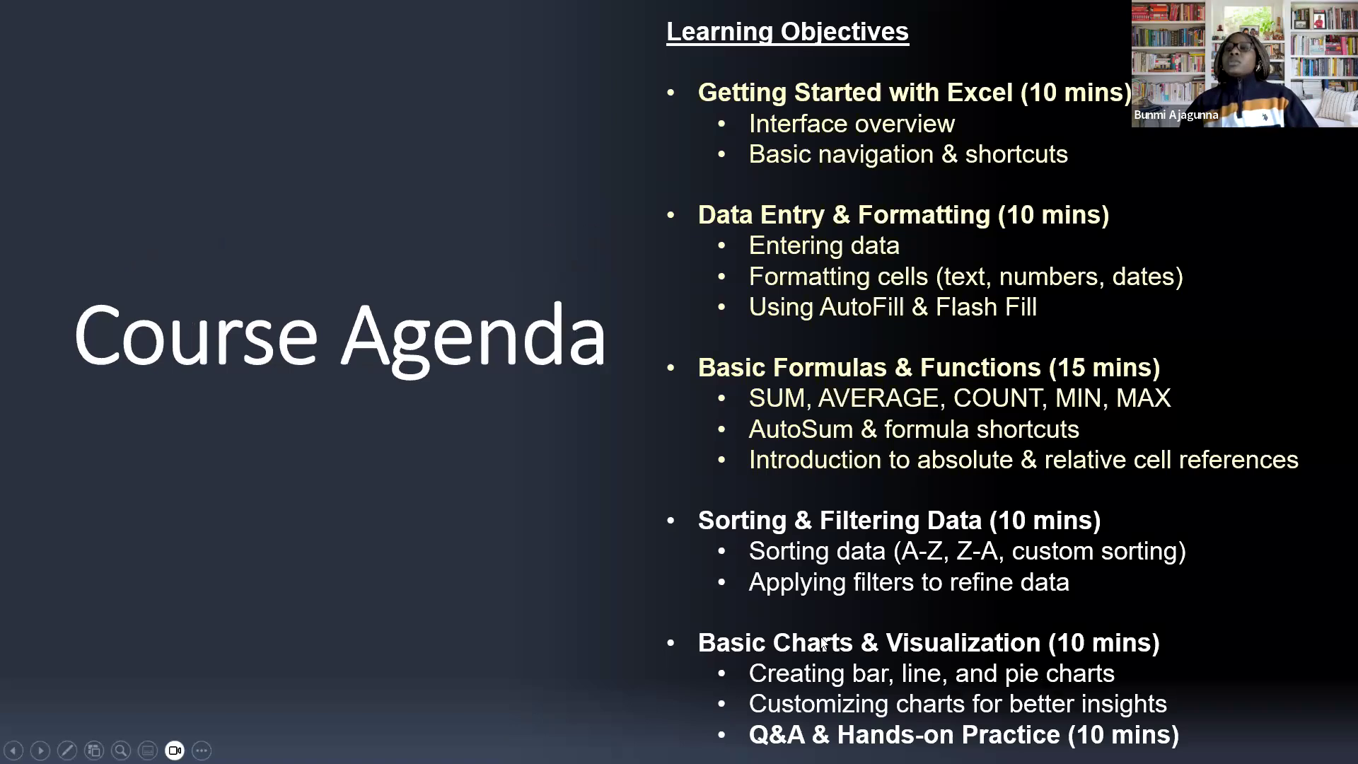
pyautogui.click(738, 359)
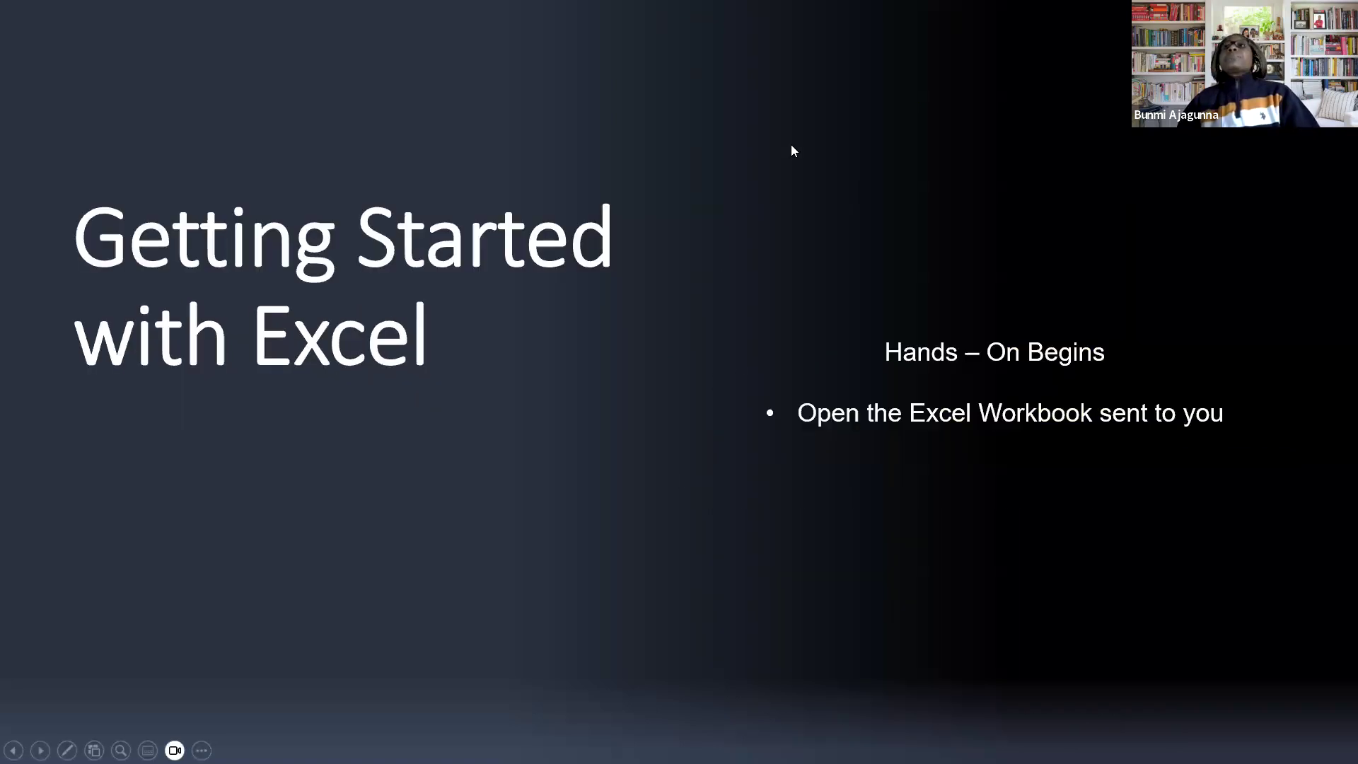
pyautogui.hotkey('alt', 'Tab')
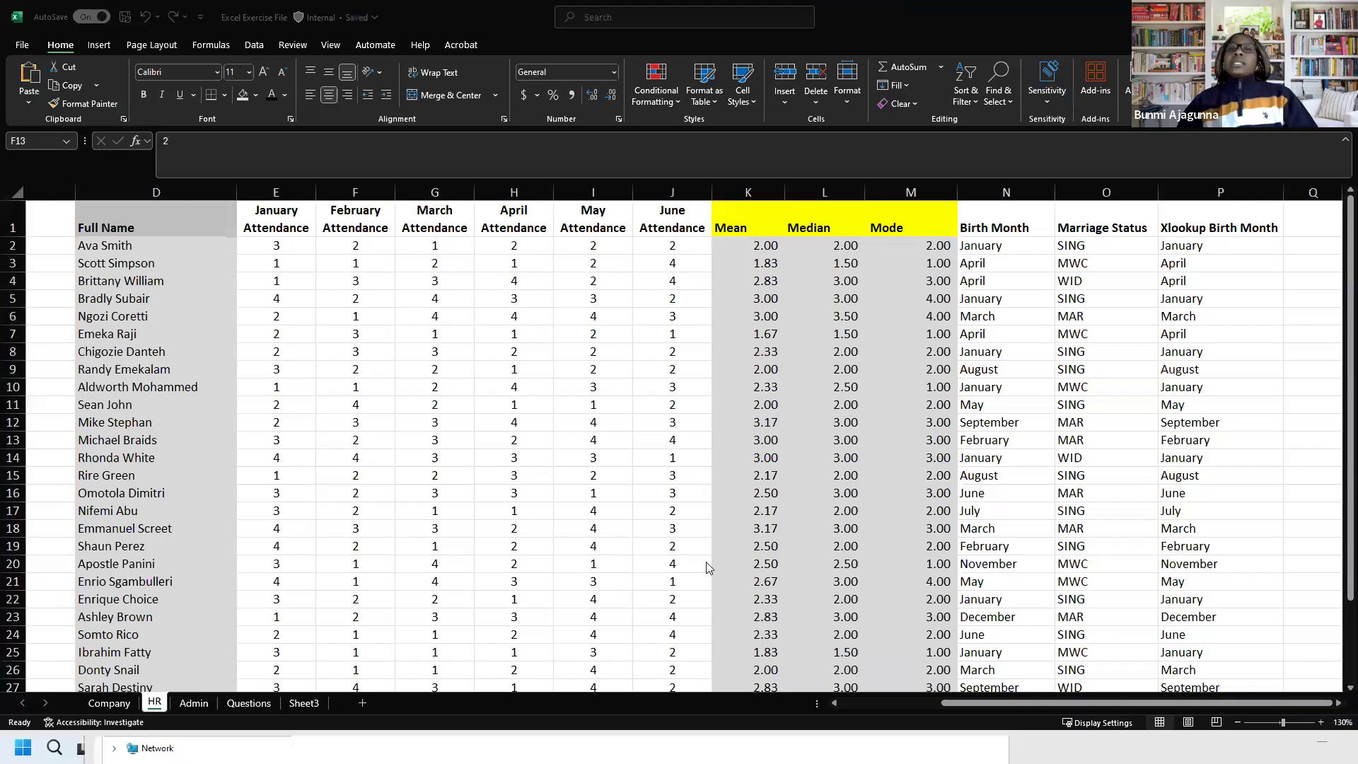
# Step: Examine the layout of the Admin sheet's table, going over the Full Name column and the header row
pyautogui.click(192, 704)
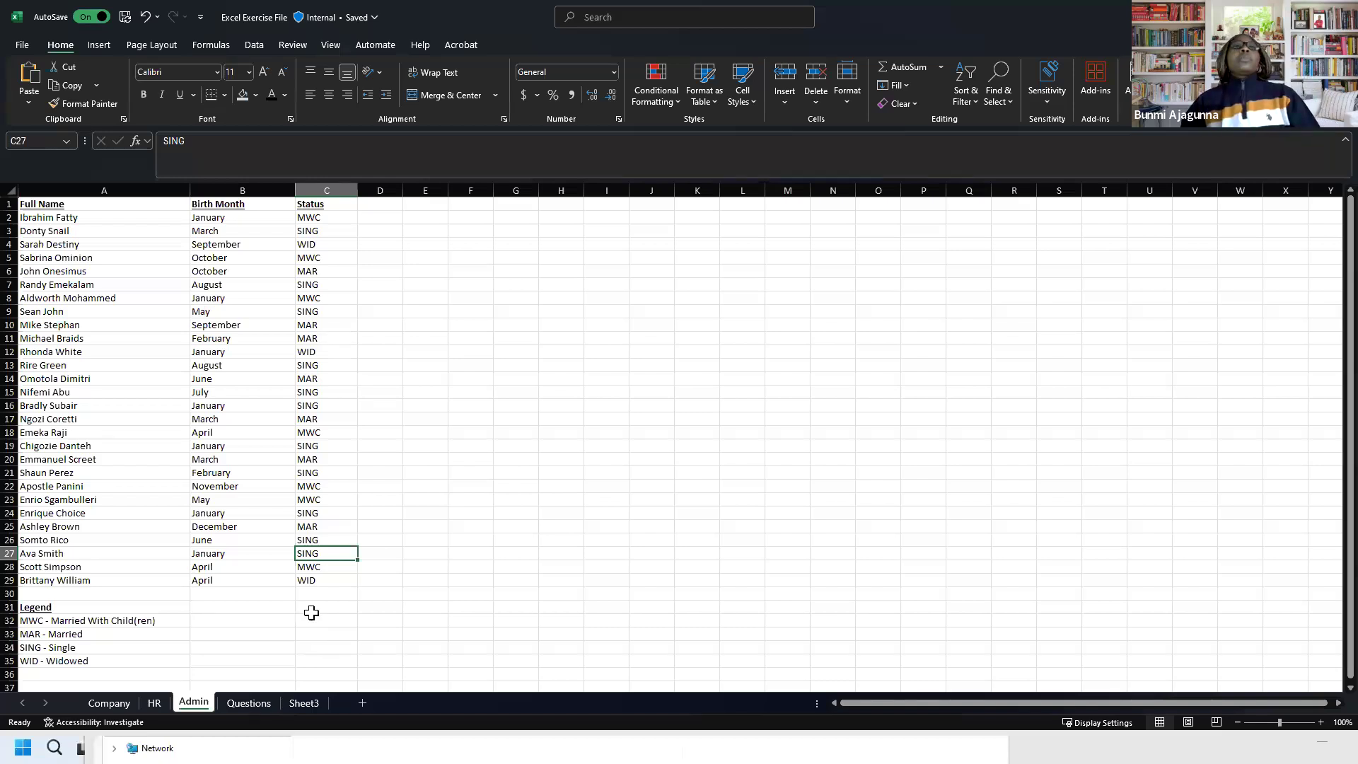
pyautogui.click(227, 234)
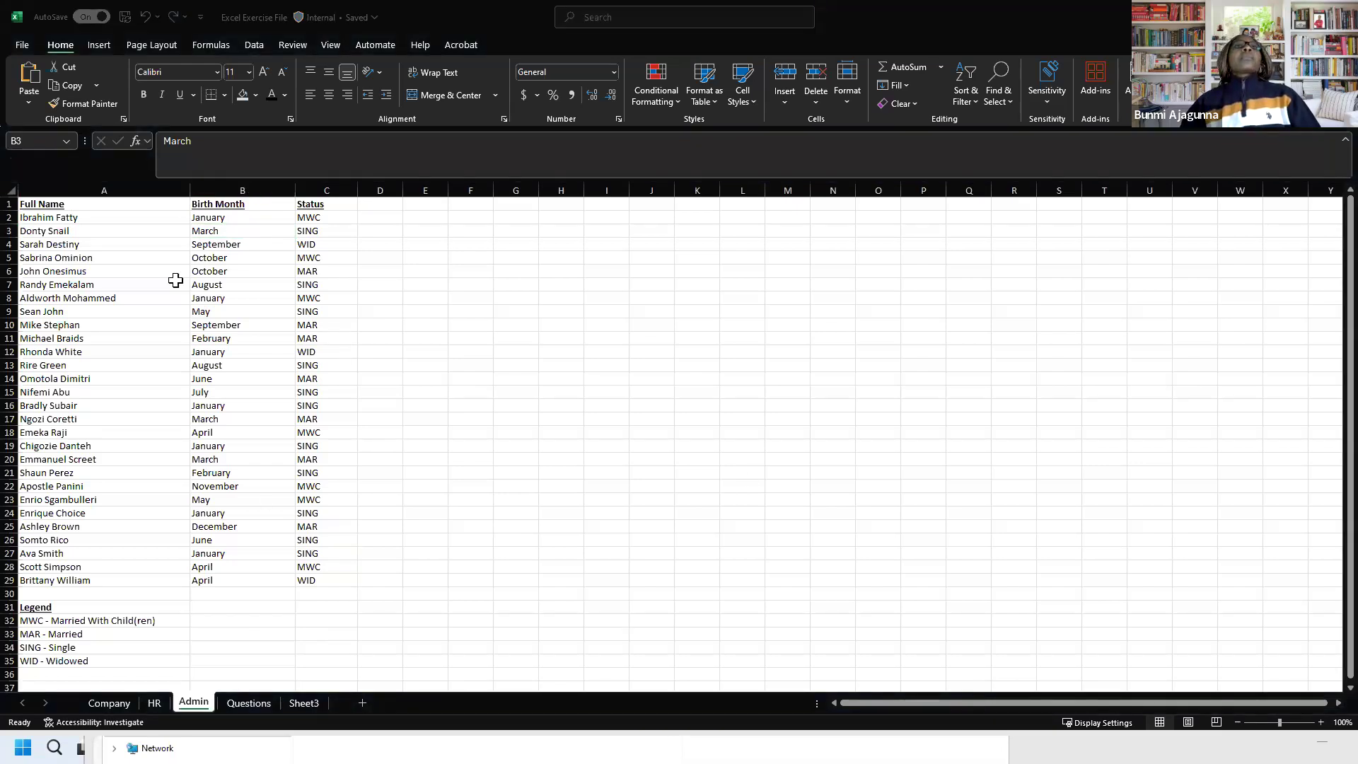
pyautogui.click(56, 205)
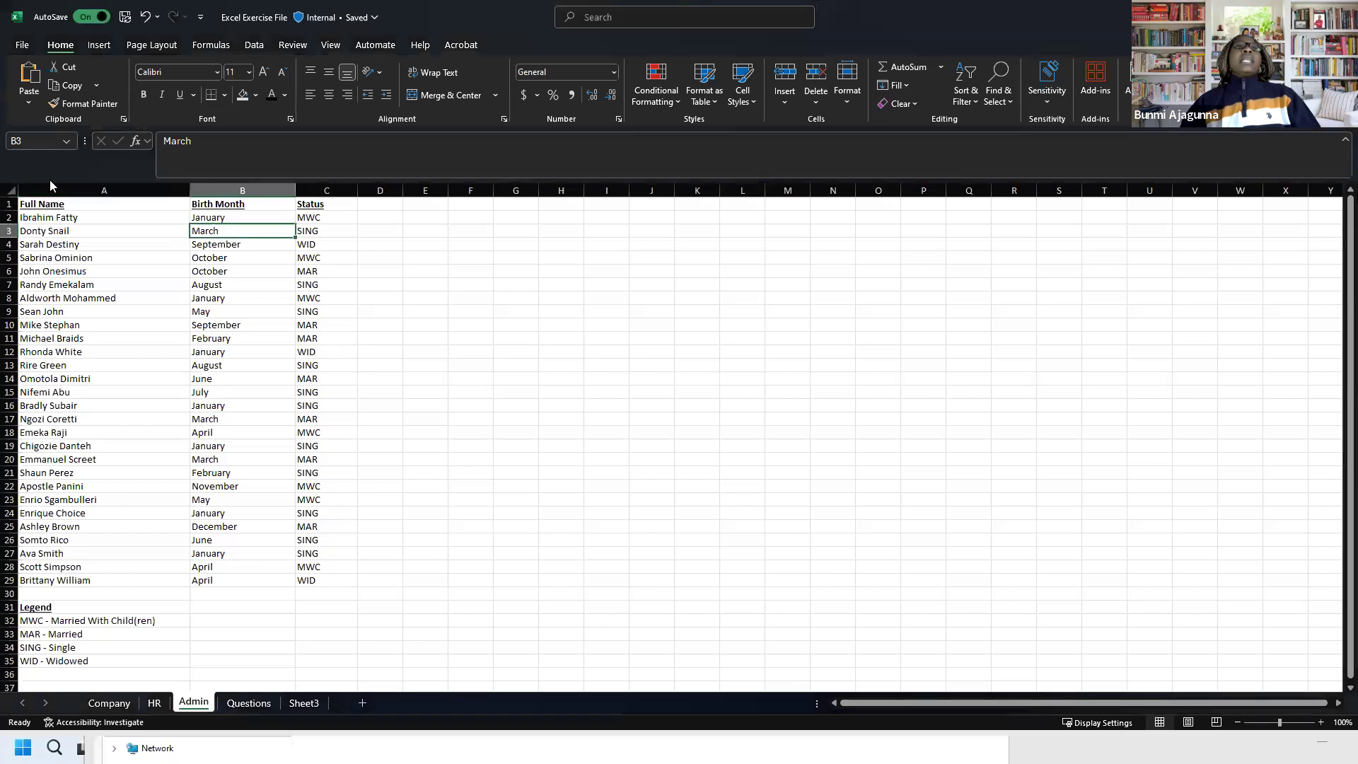
pyautogui.click(50, 188)
pyautogui.click(99, 280)
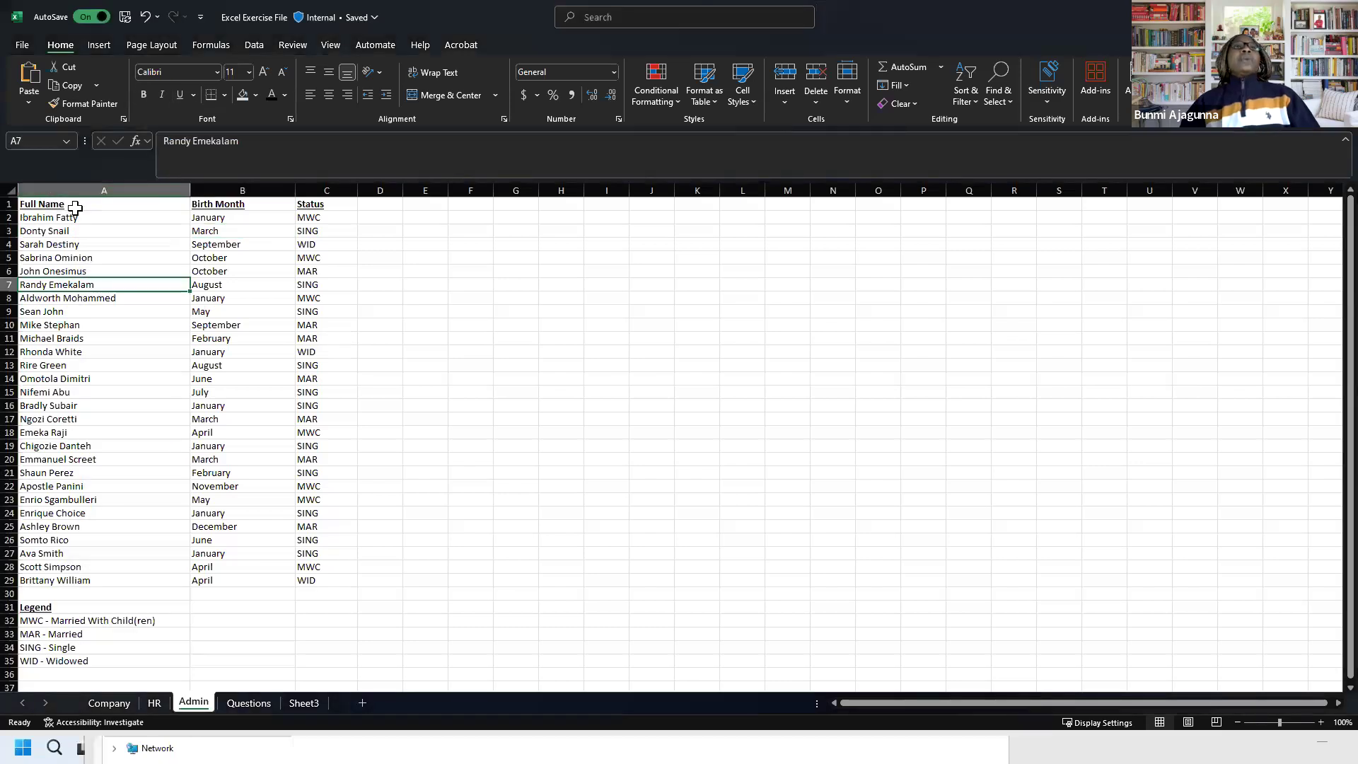
pyautogui.click(9, 204)
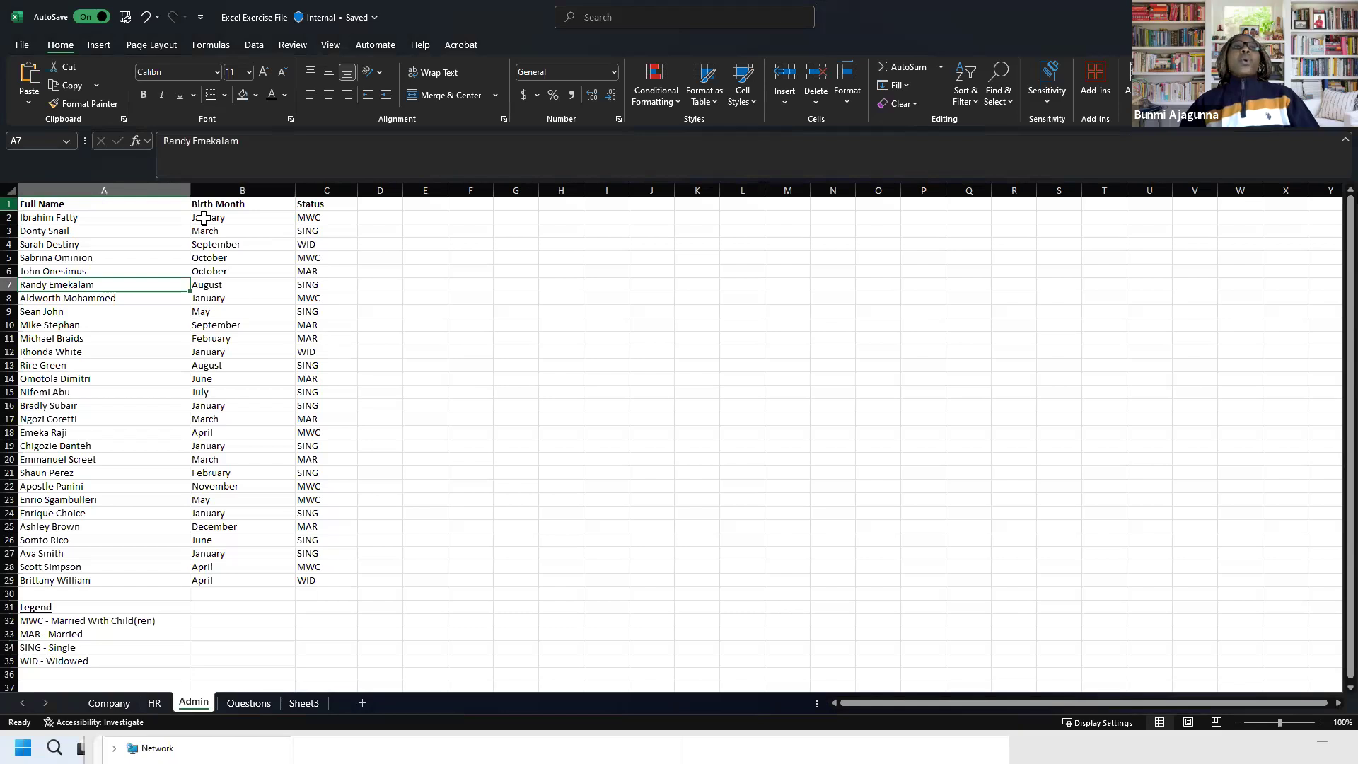
# Step: Turn on filtering for the Full Name, Birth Month and Status headers in row 1 of the Admin sheet
pyautogui.click(233, 204)
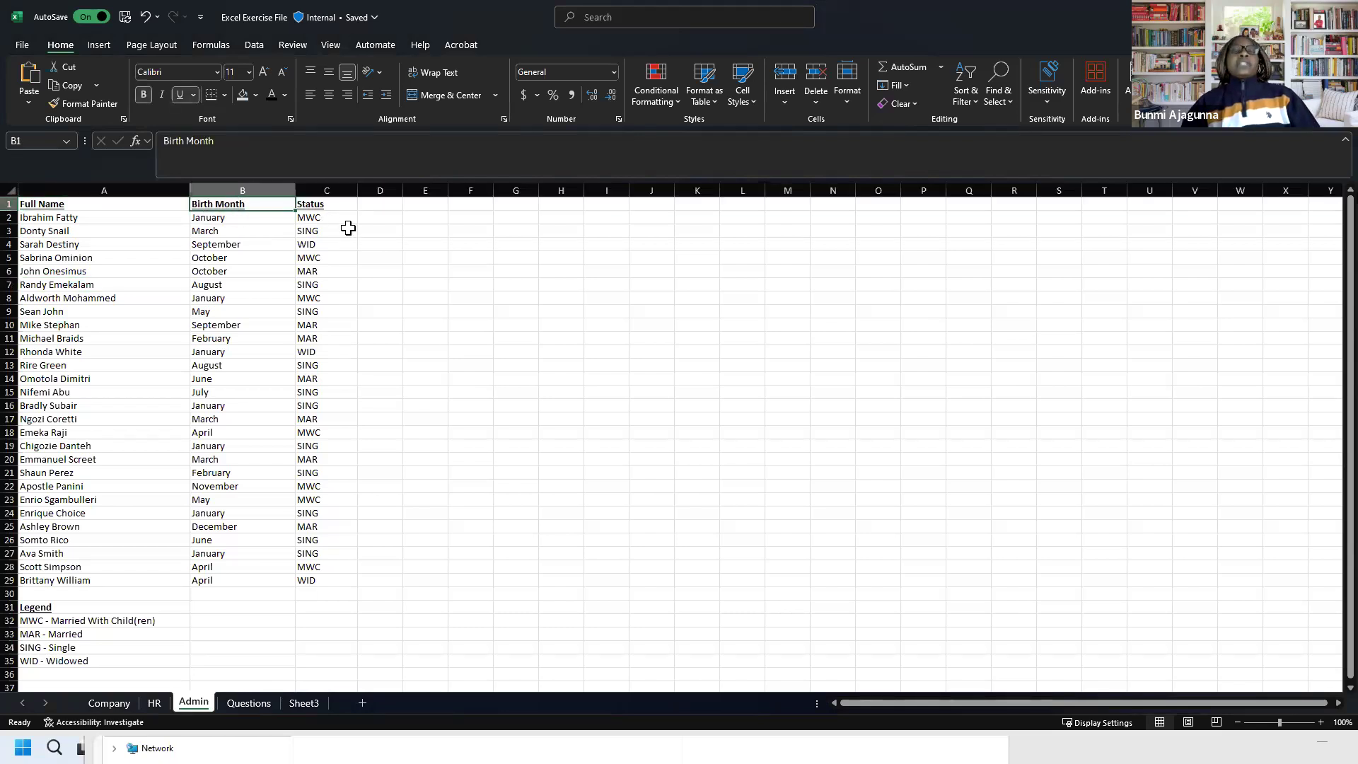
pyautogui.click(256, 45)
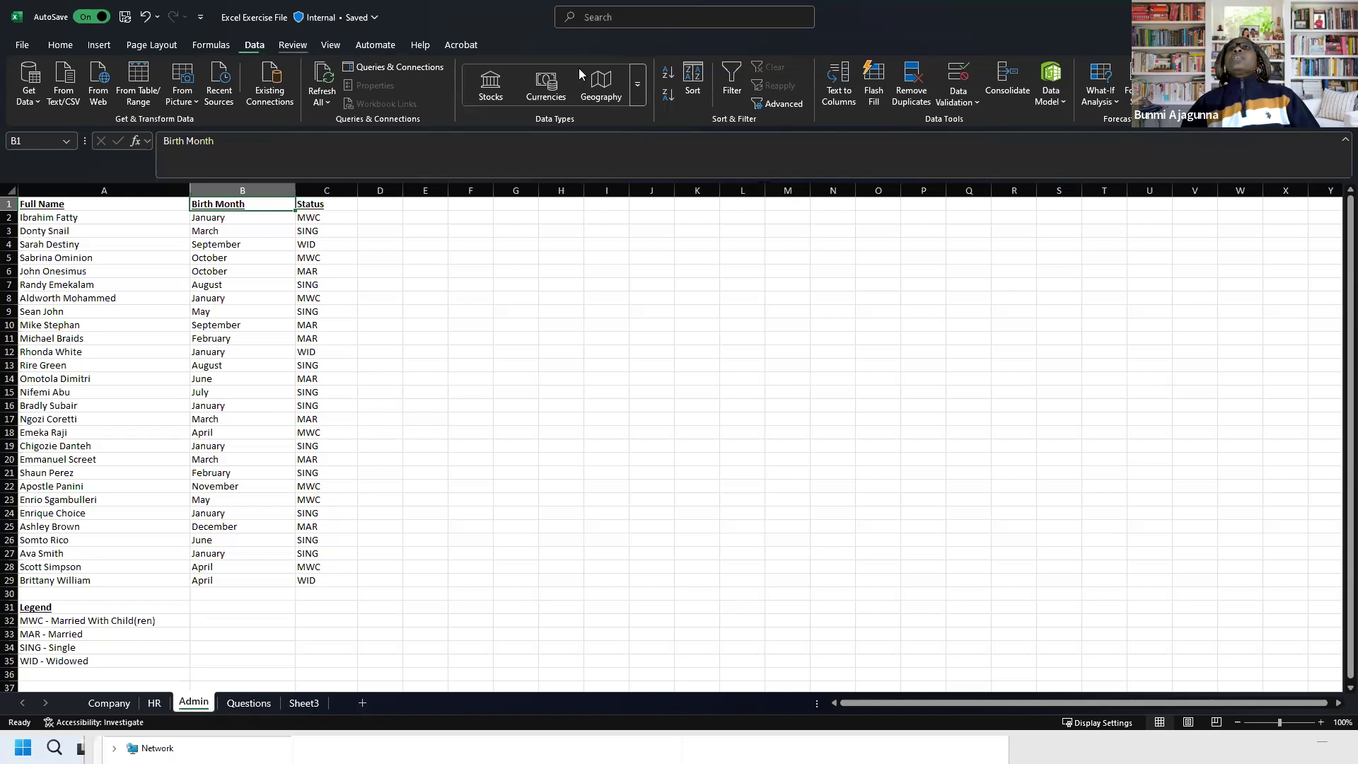
pyautogui.click(733, 97)
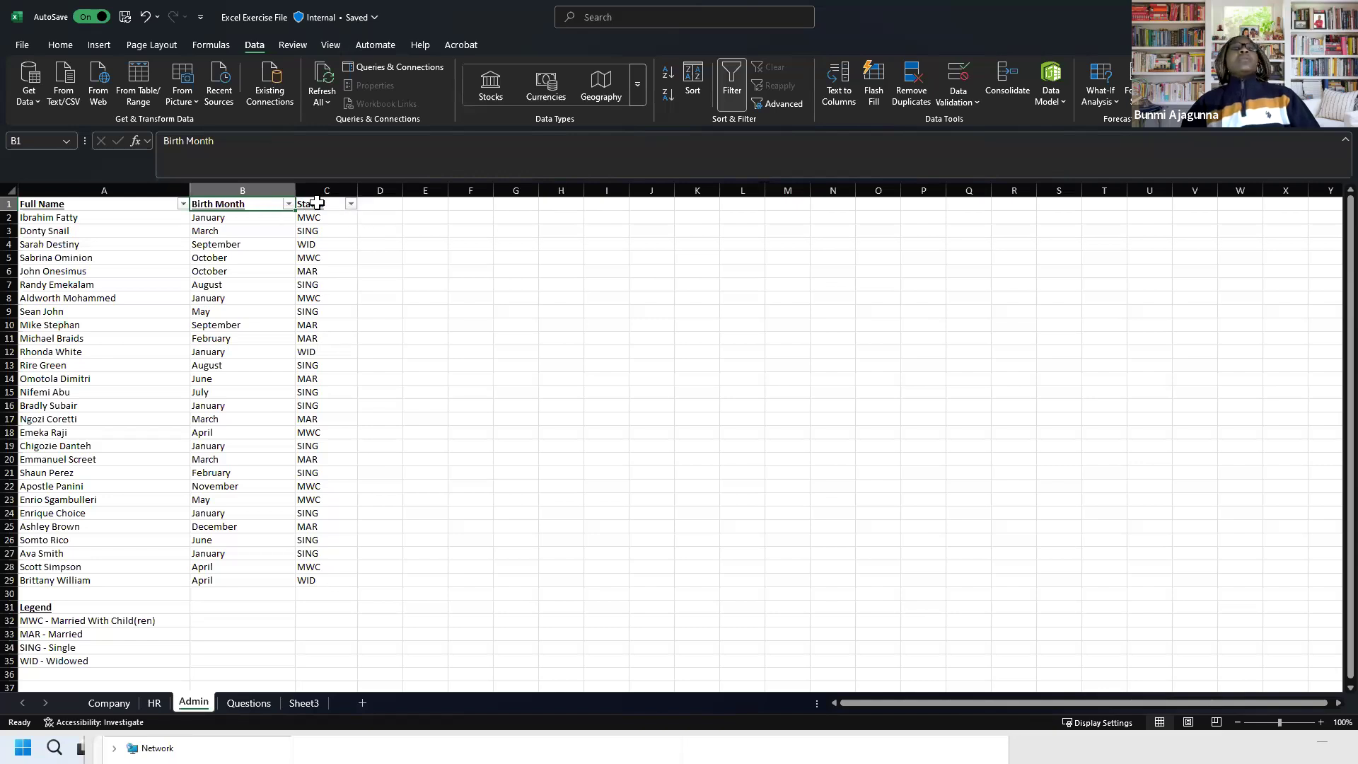
# Step: Examine the filter choices of the Status, Birth Month and Full Name columns without applying any filter
pyautogui.click(351, 204)
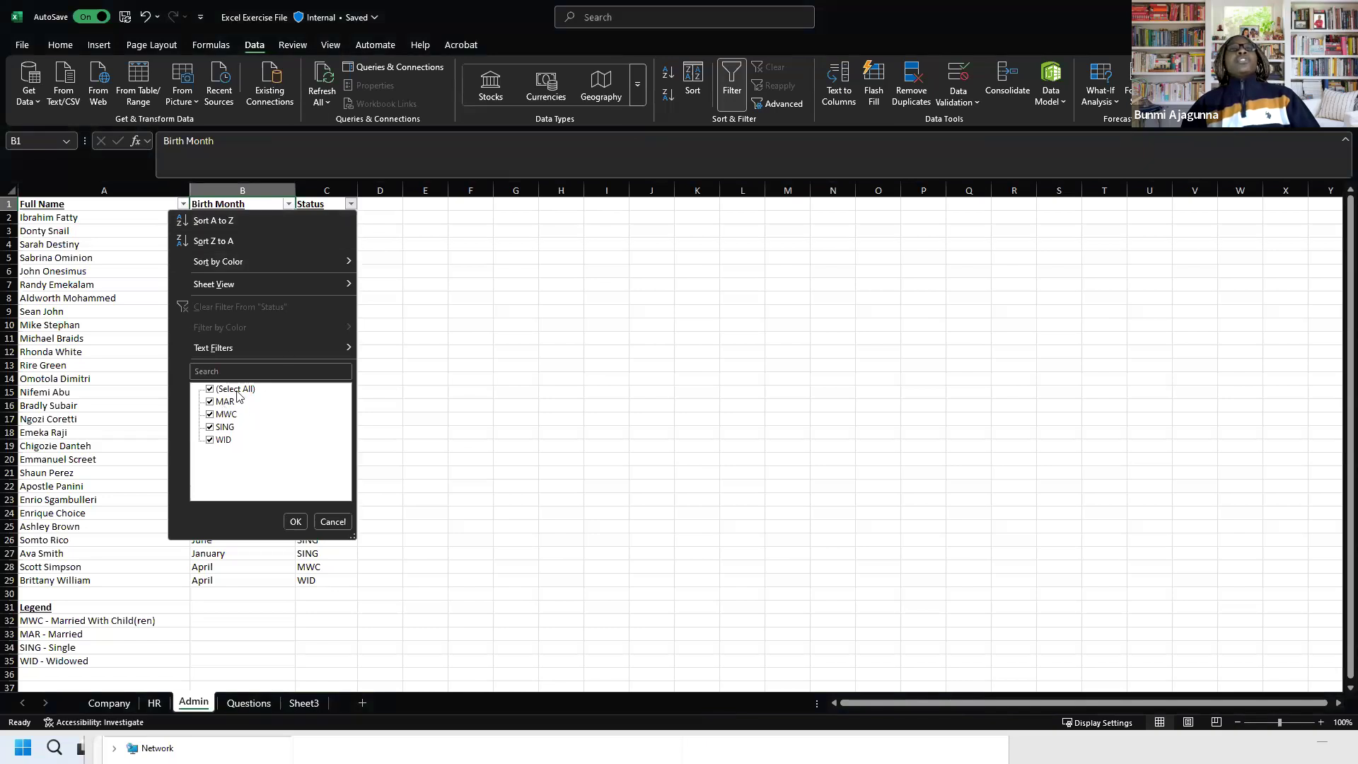
pyautogui.click(372, 422)
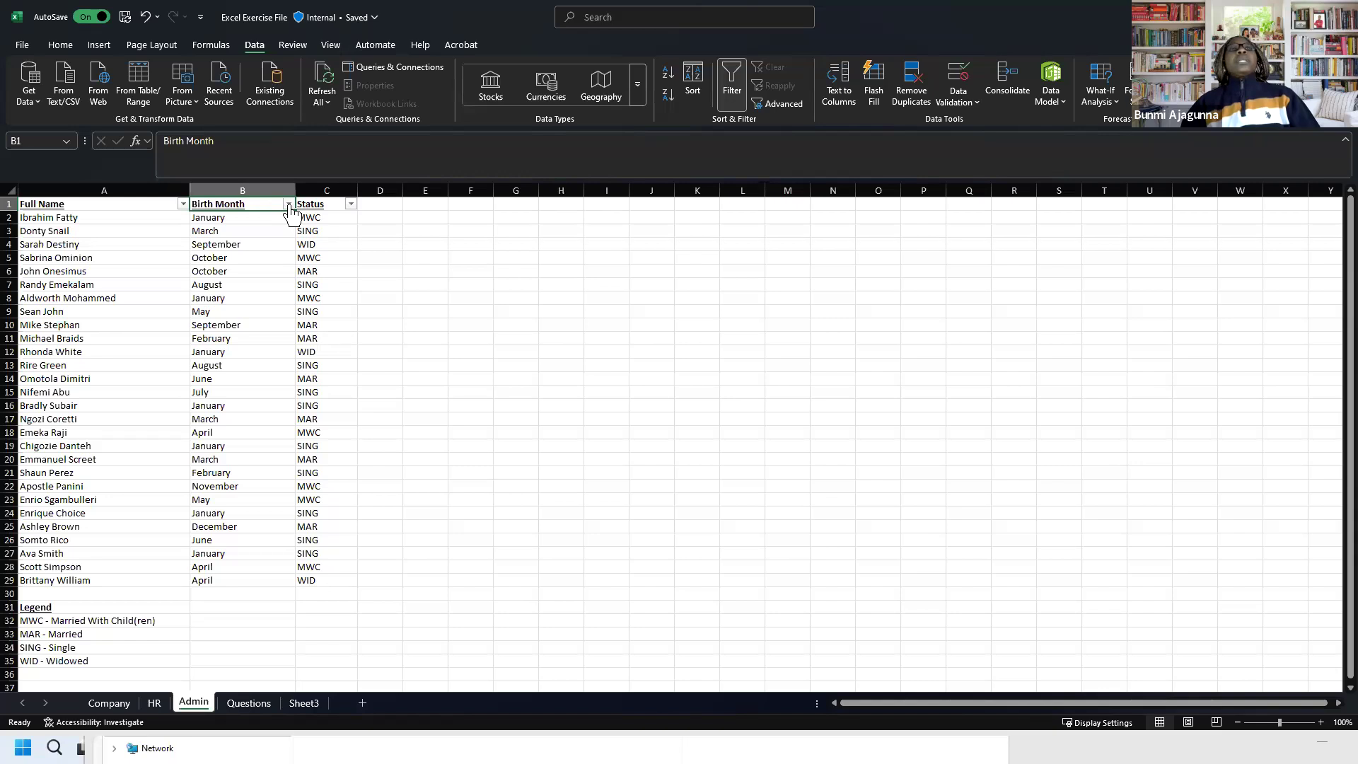
pyautogui.click(289, 204)
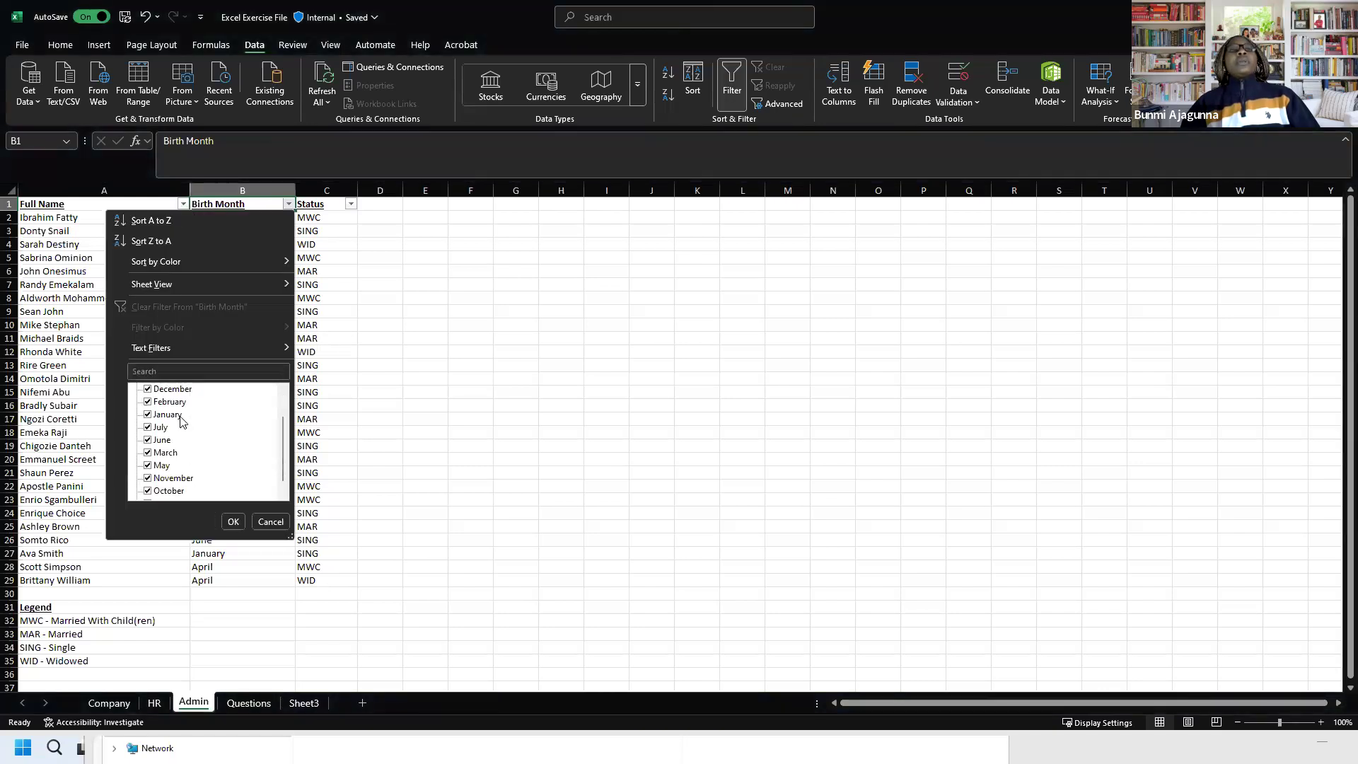
pyautogui.scroll(-1, 208, 442)
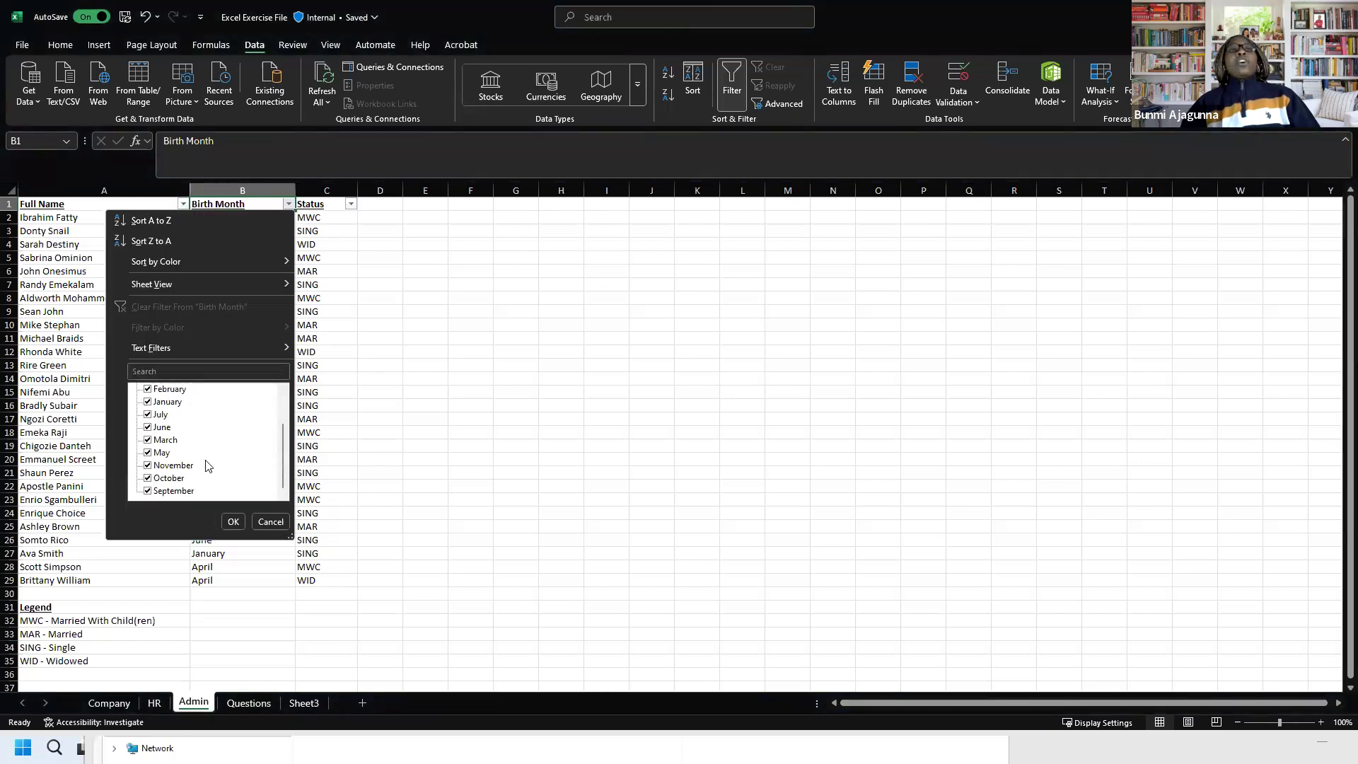
pyautogui.click(269, 524)
pyautogui.click(184, 204)
pyautogui.scroll(-3, 129, 433)
pyautogui.scroll(-3, 130, 433)
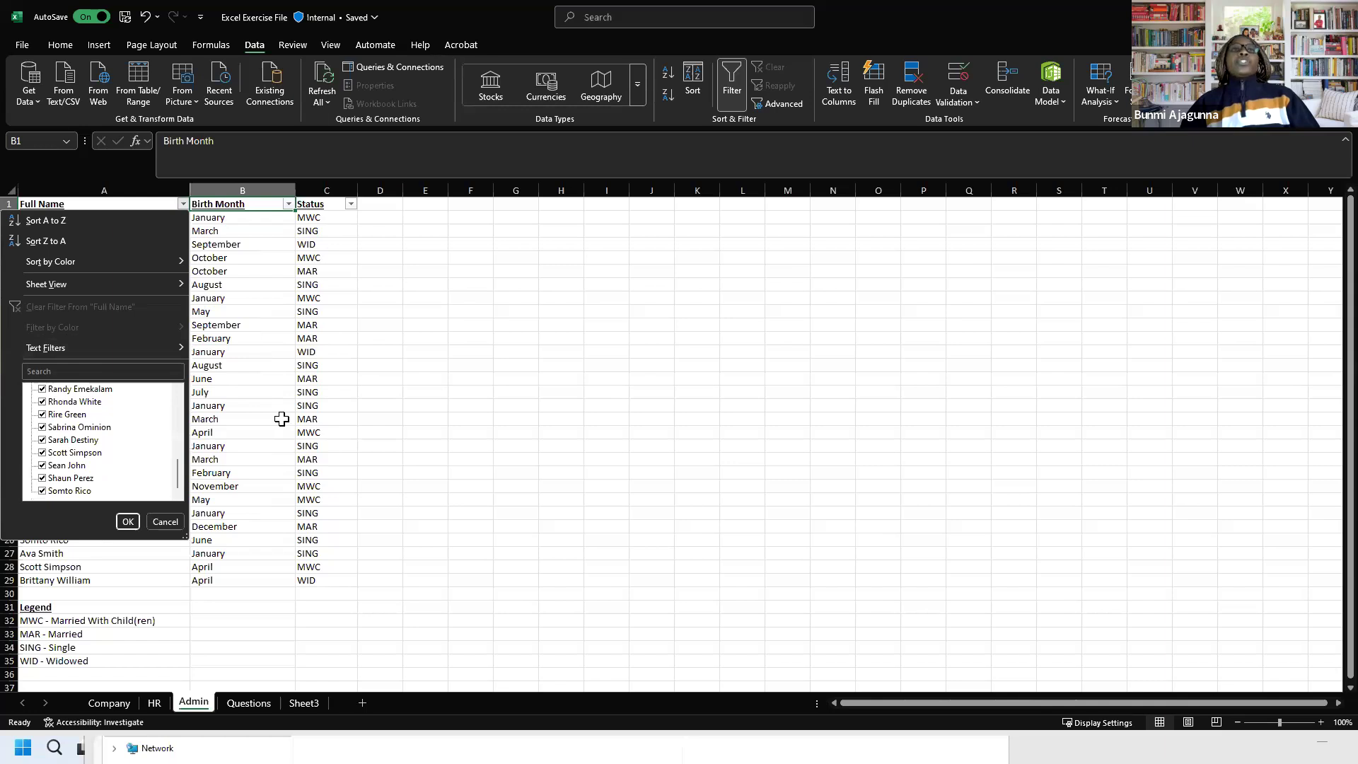
pyautogui.click(282, 419)
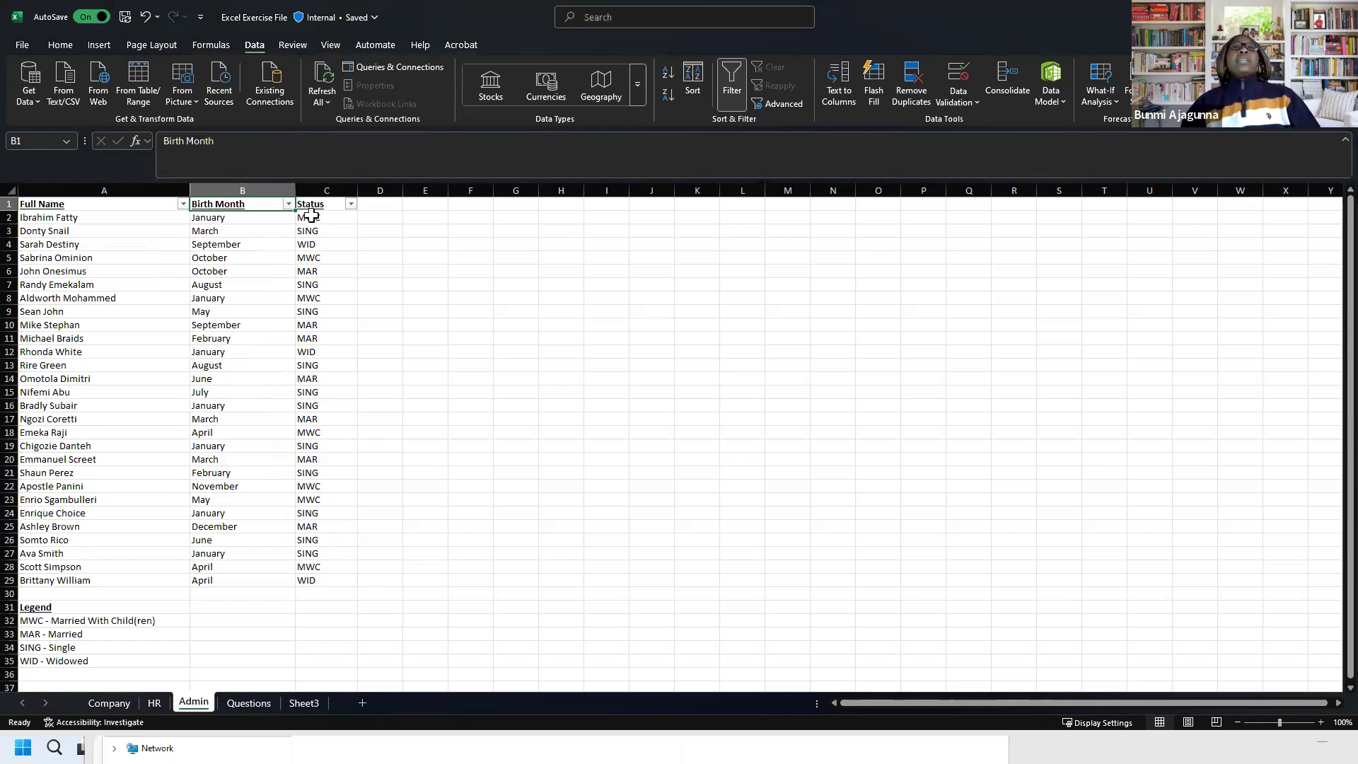
# Step: Review the status codes in C2:C29 against the MWC, MAR, SING and WID entries of the legend in A32:A35
pyautogui.moveTo(311, 217); pyautogui.dragTo(333, 580)
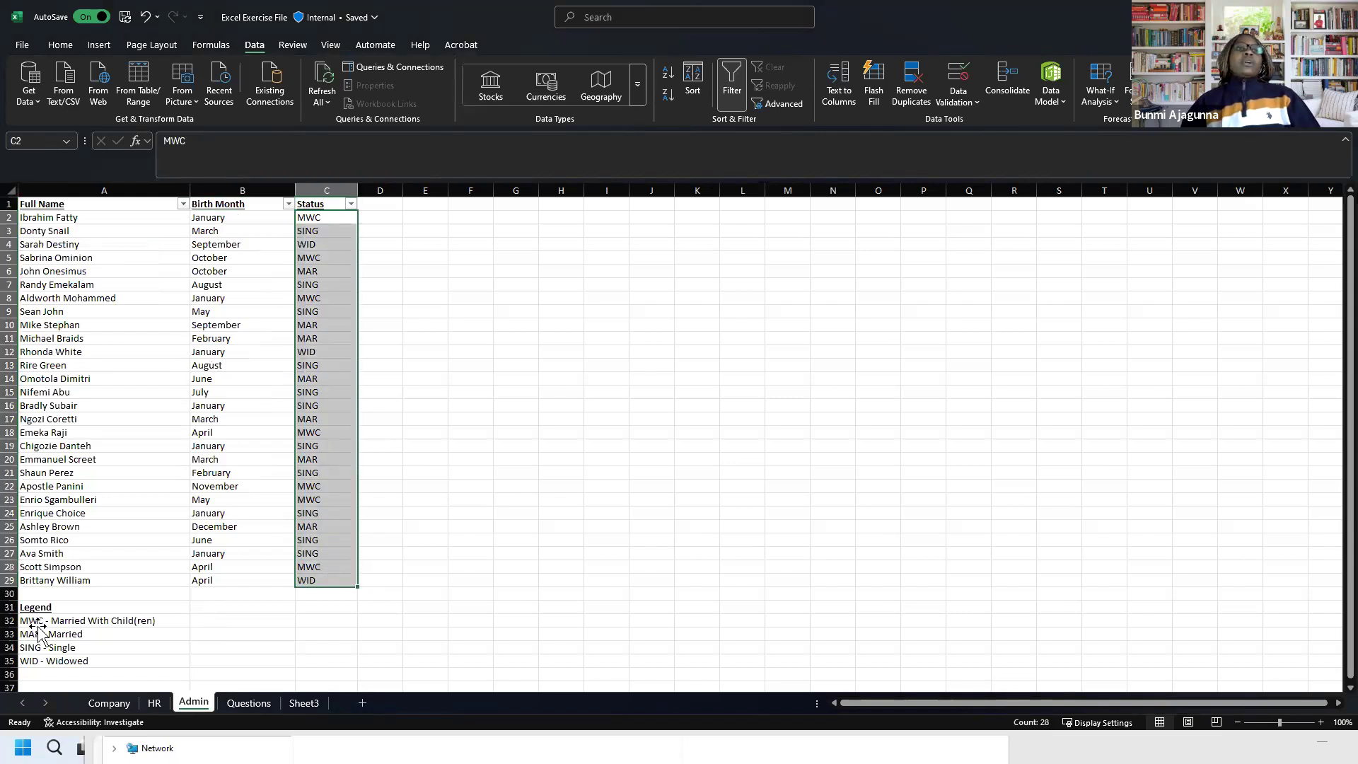
pyautogui.click(91, 620)
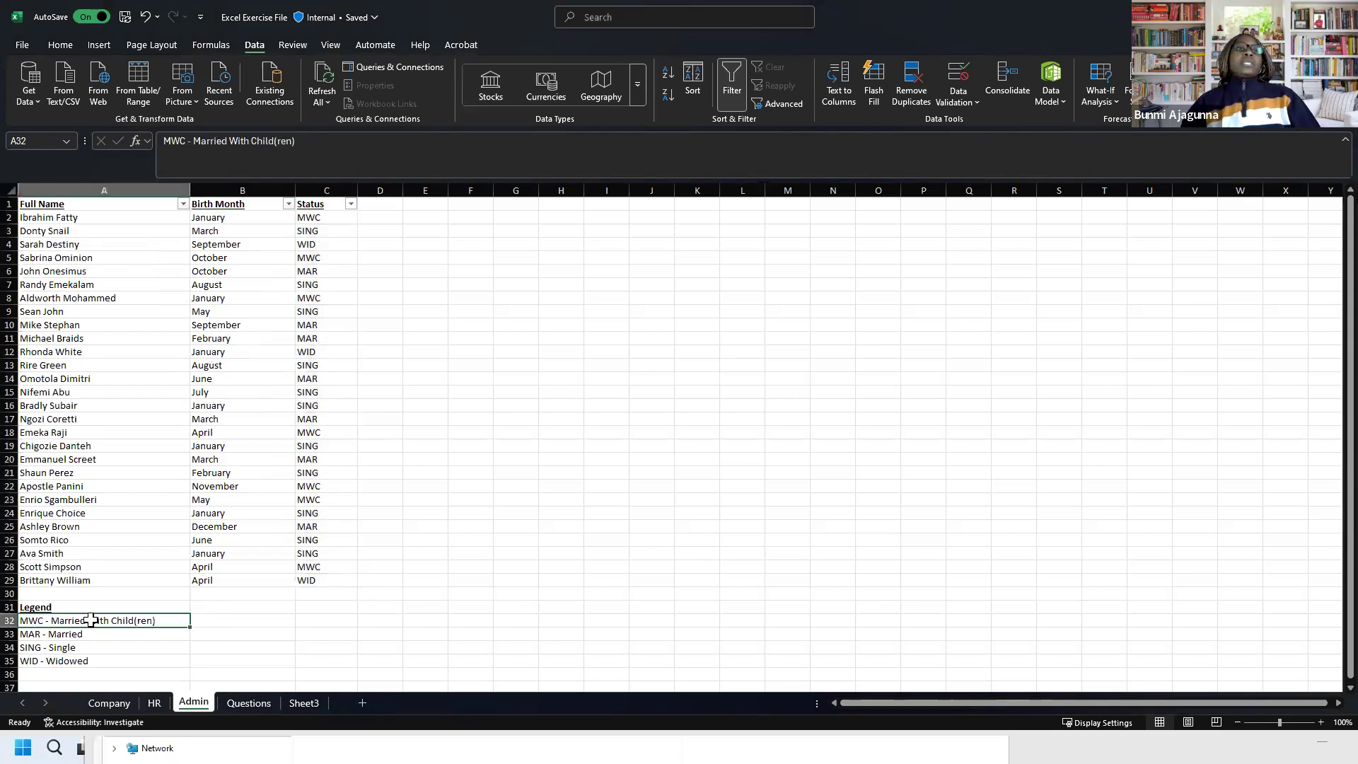
pyautogui.click(43, 634)
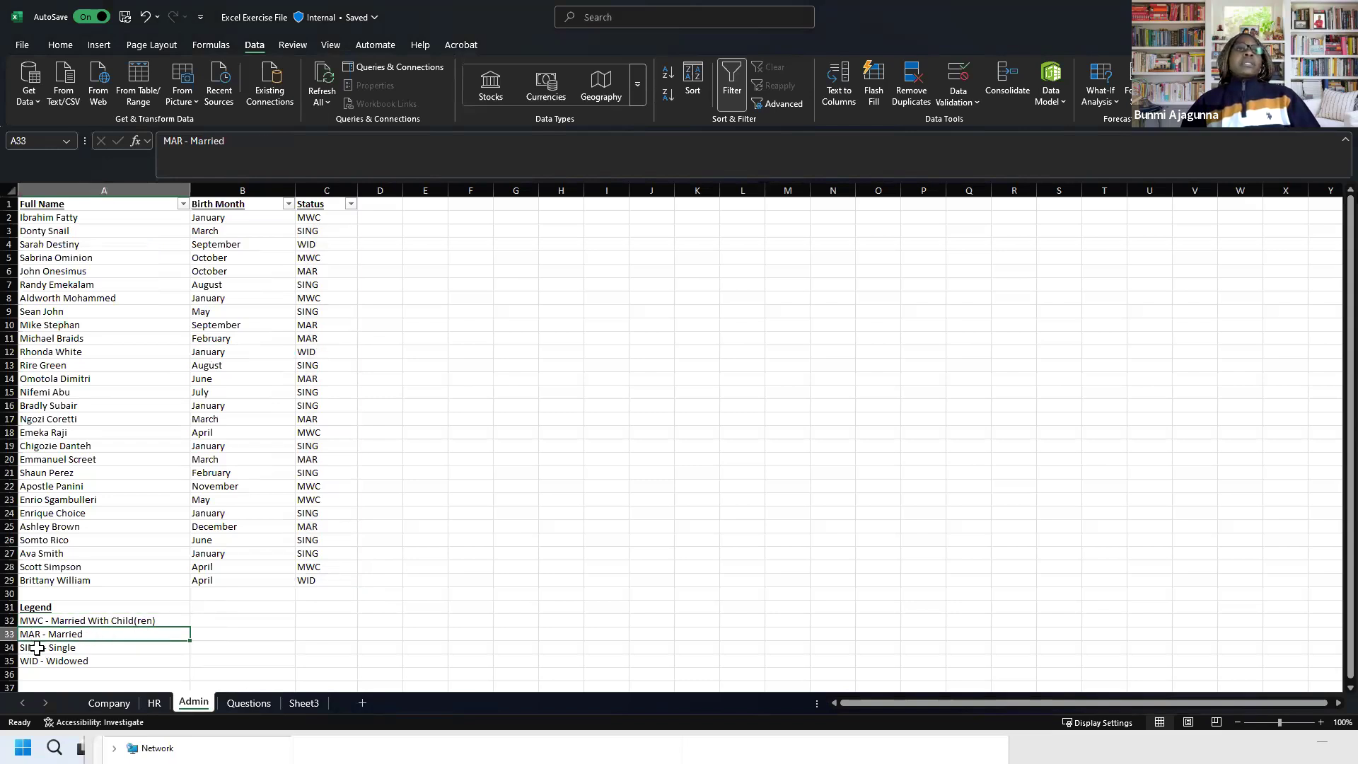
pyautogui.click(58, 646)
pyautogui.click(37, 660)
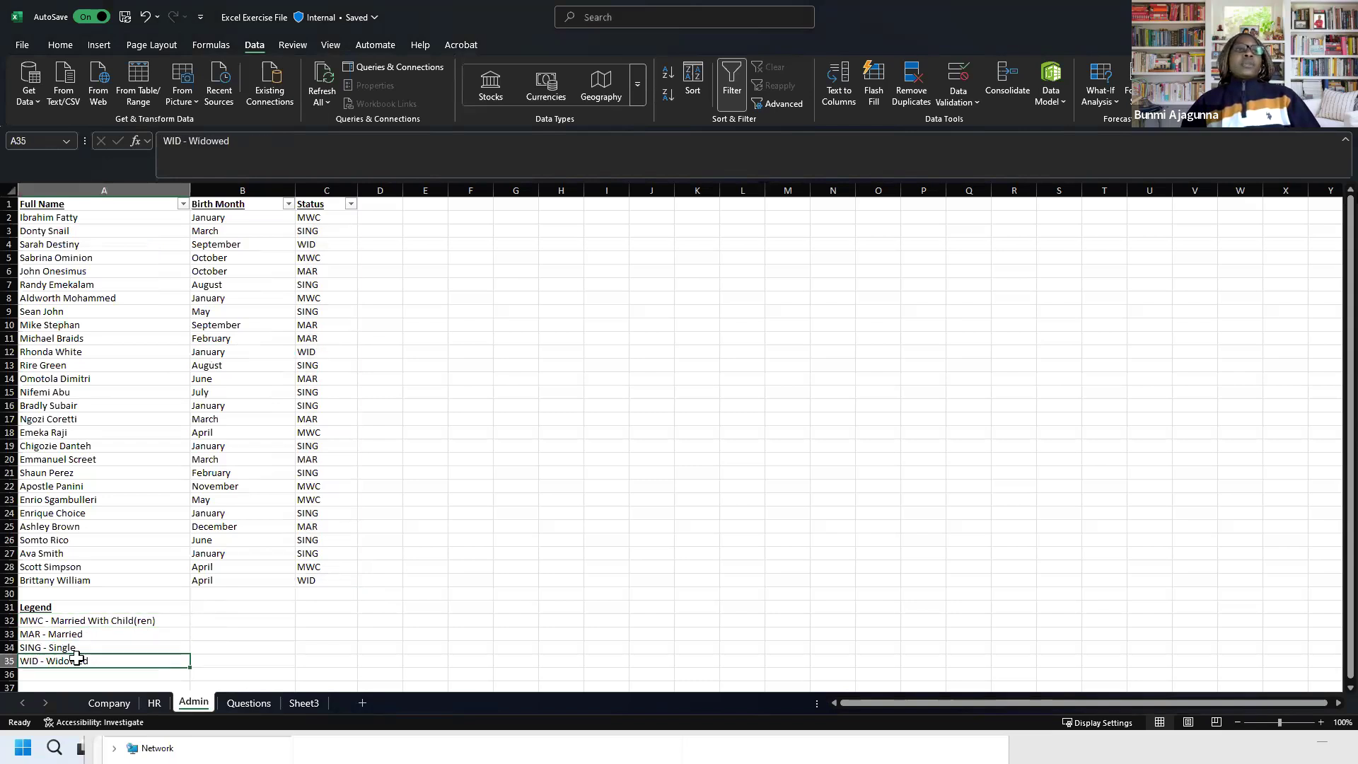
# Step: Set the Status column's filter selection to WID only
pyautogui.click(351, 205)
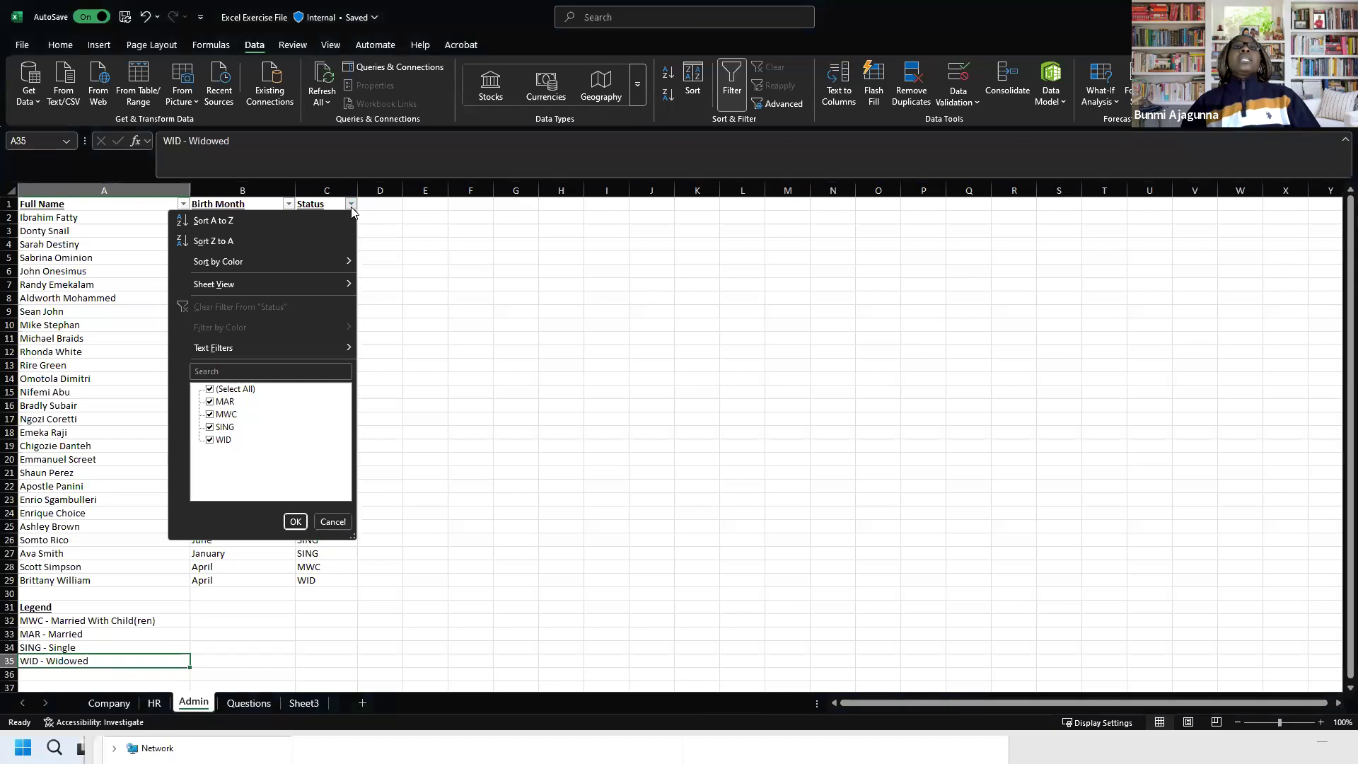
pyautogui.click(209, 390)
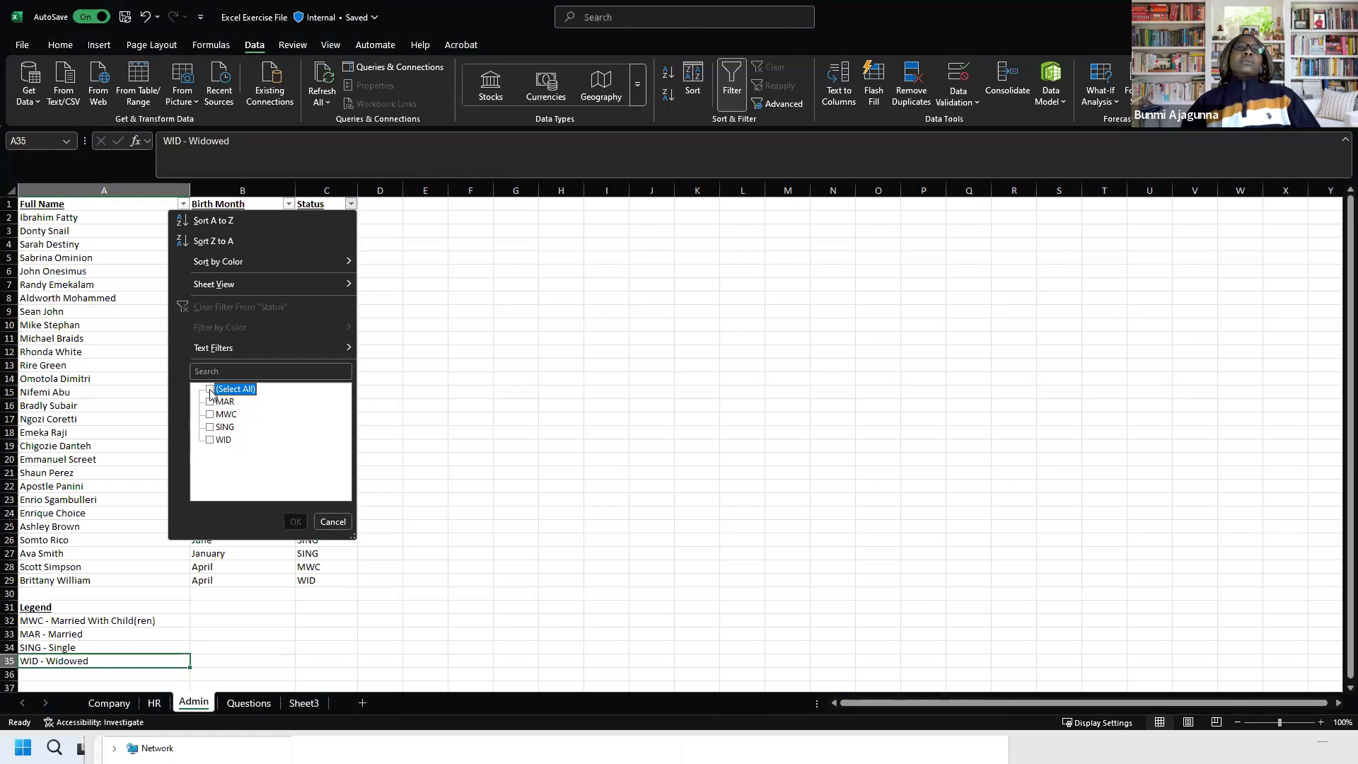
pyautogui.click(210, 440)
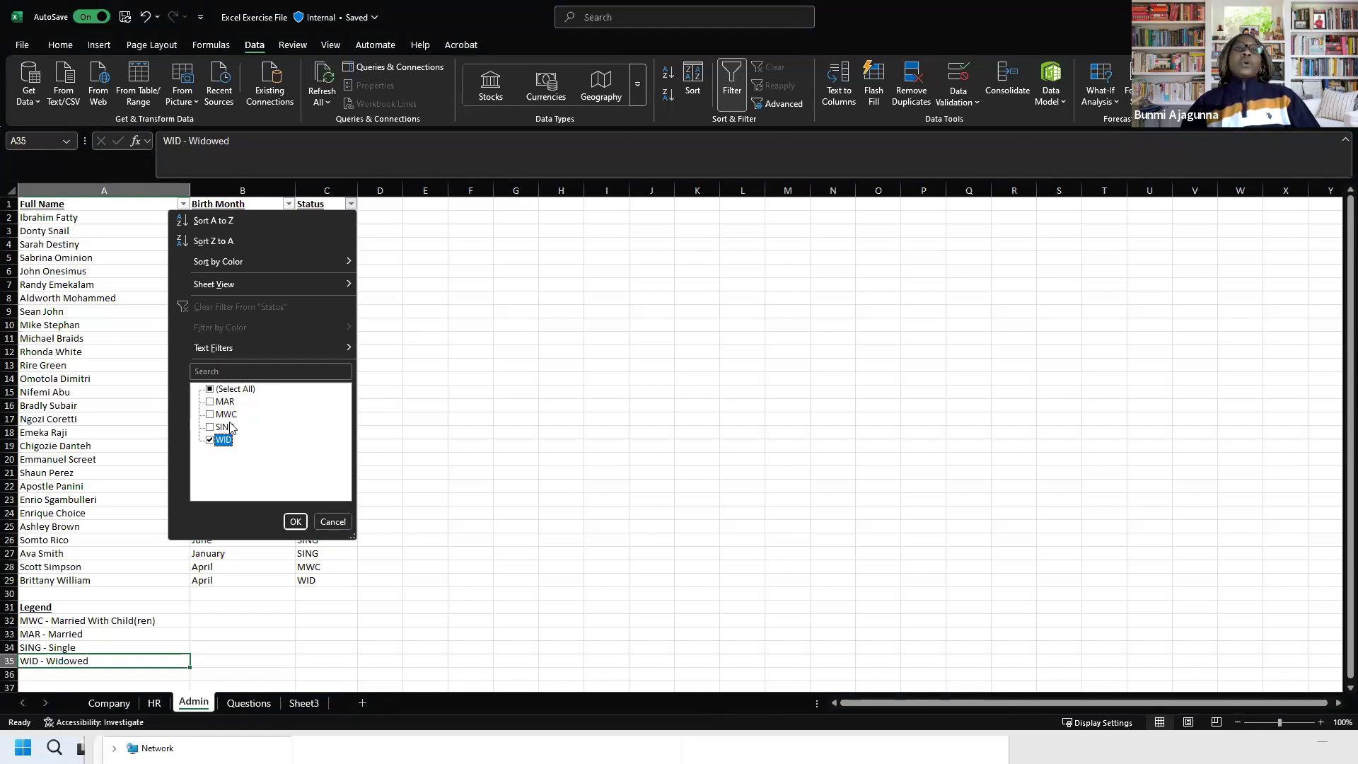
# Step: Filter the Status column to show only WID and select the matching records
pyautogui.click(295, 525)
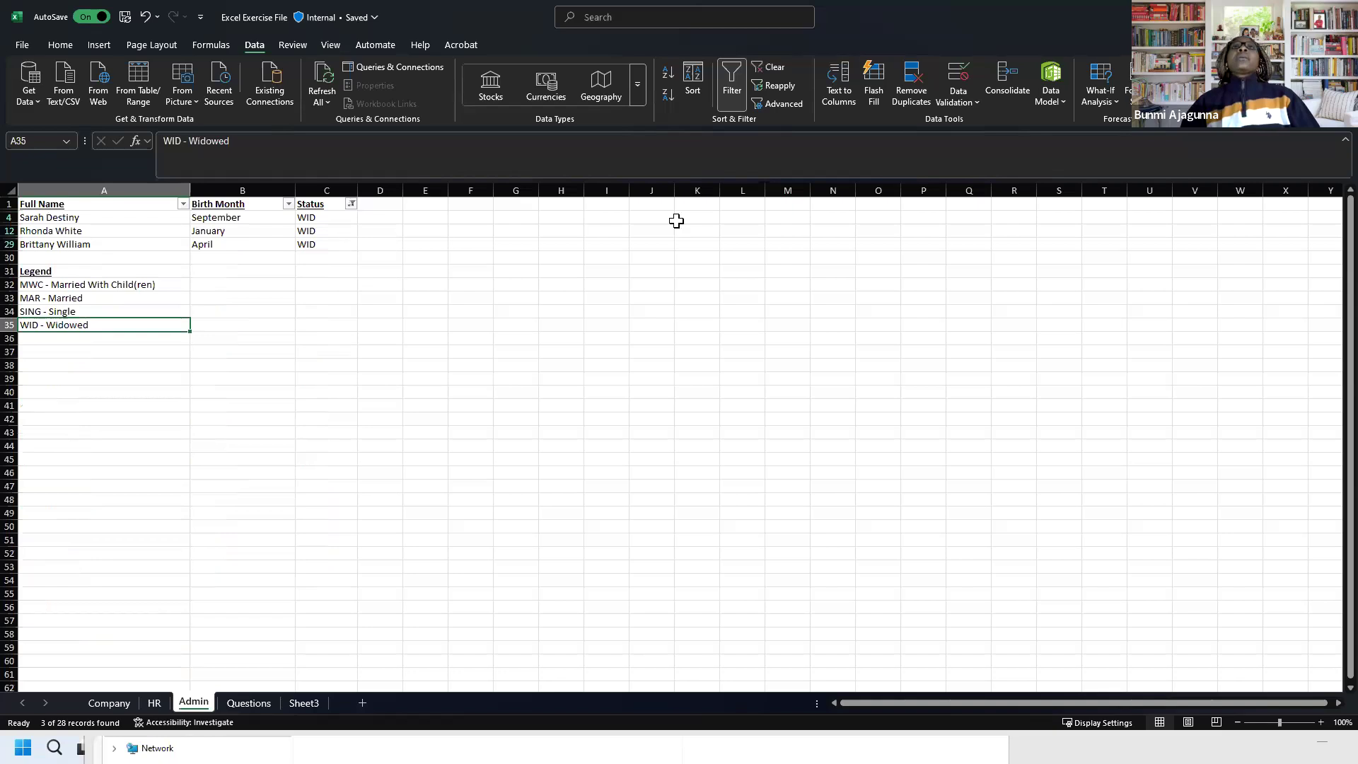
pyautogui.click(407, 20)
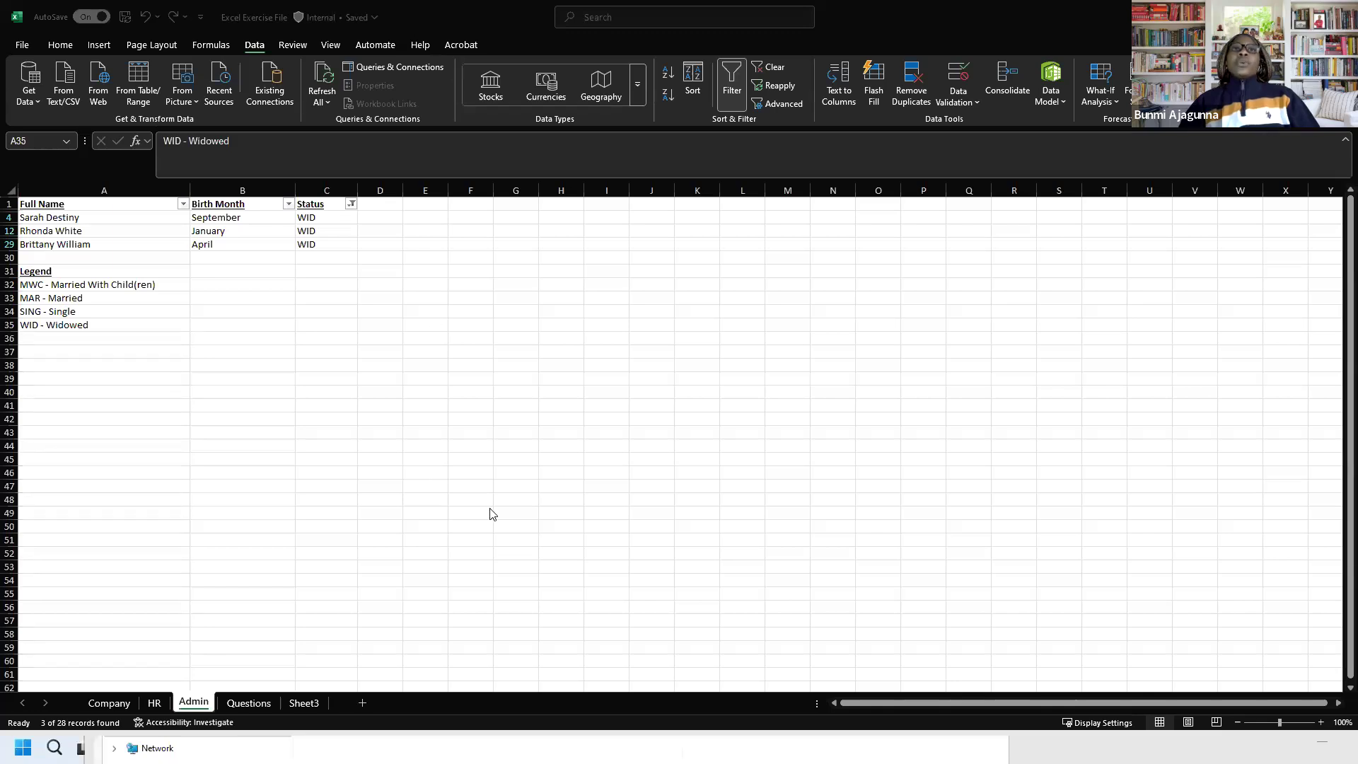
pyautogui.click(328, 243)
pyautogui.moveTo(329, 242); pyautogui.dragTo(61, 219)
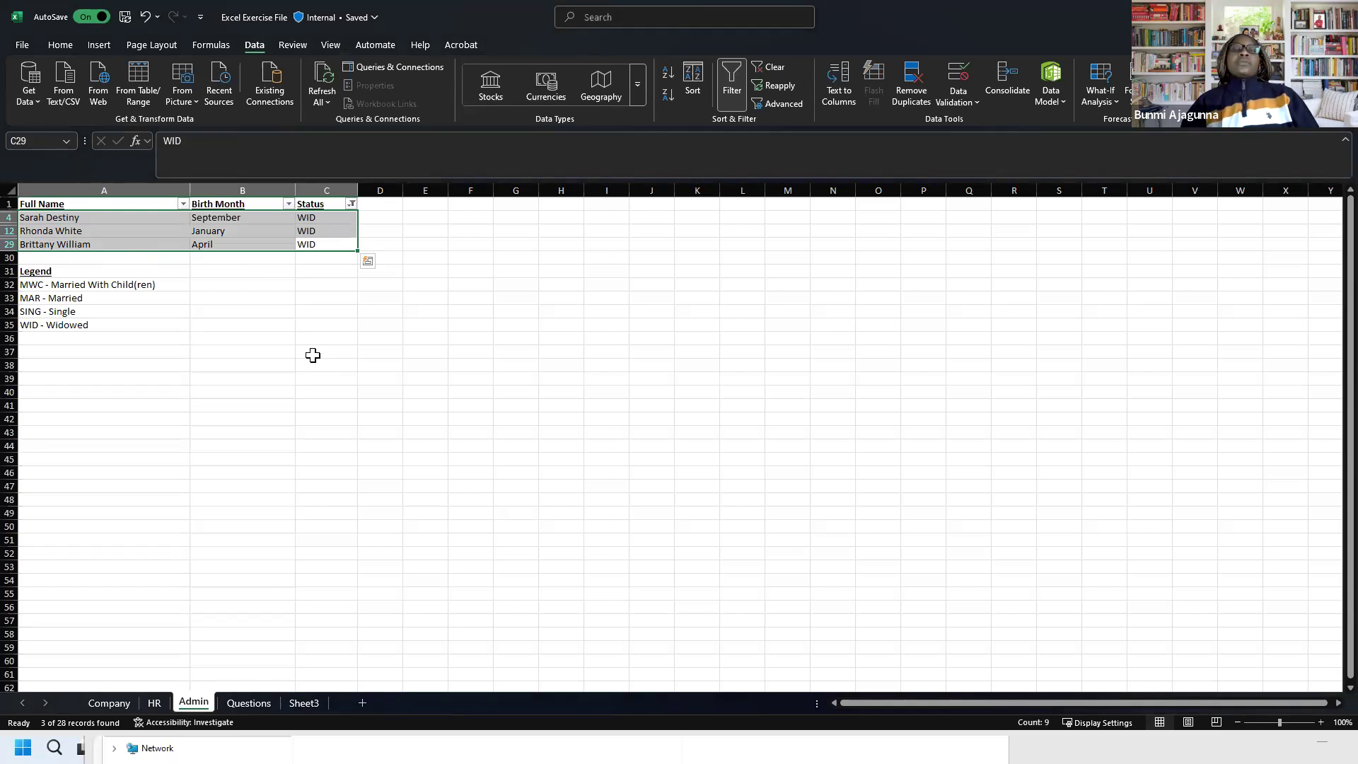
# Step: Add MAR to the Status filter alongside WID and select the status cells of the matching records
pyautogui.click(351, 204)
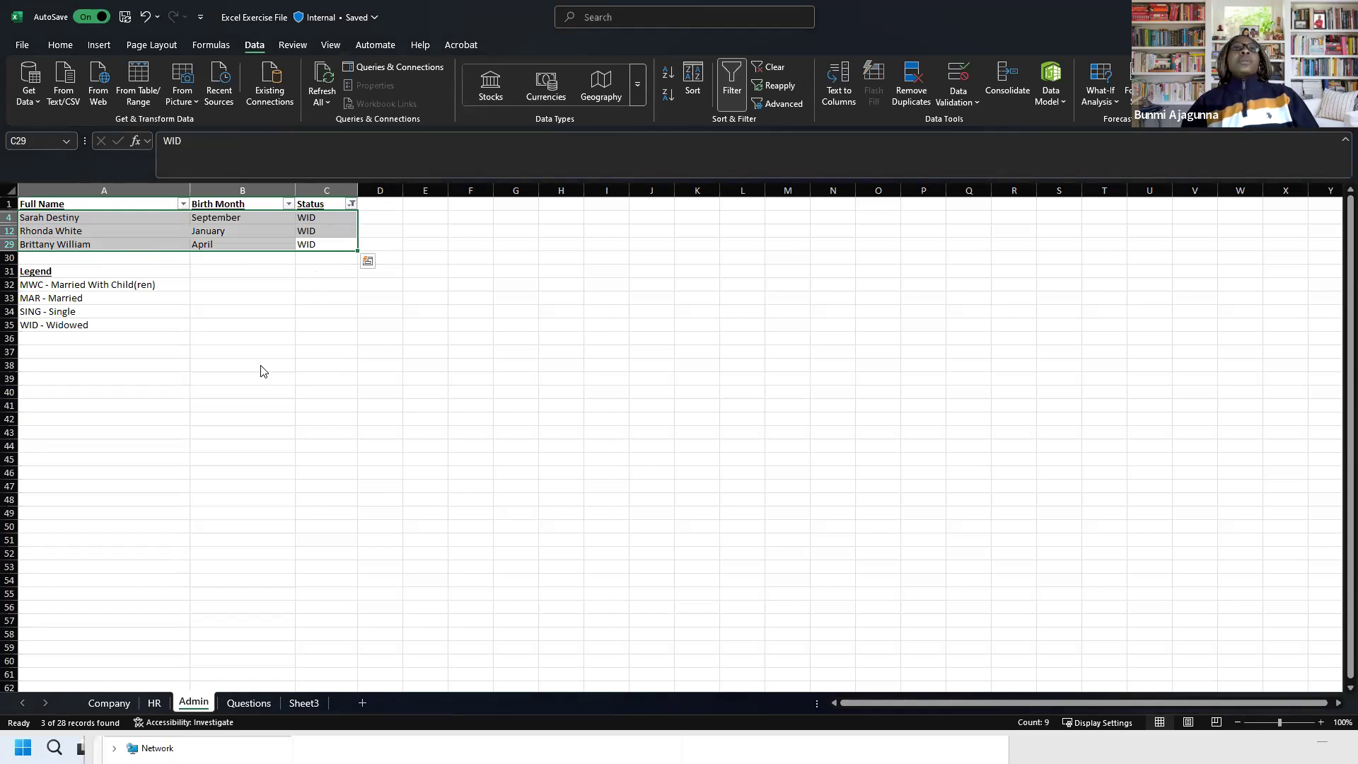
pyautogui.click(220, 404)
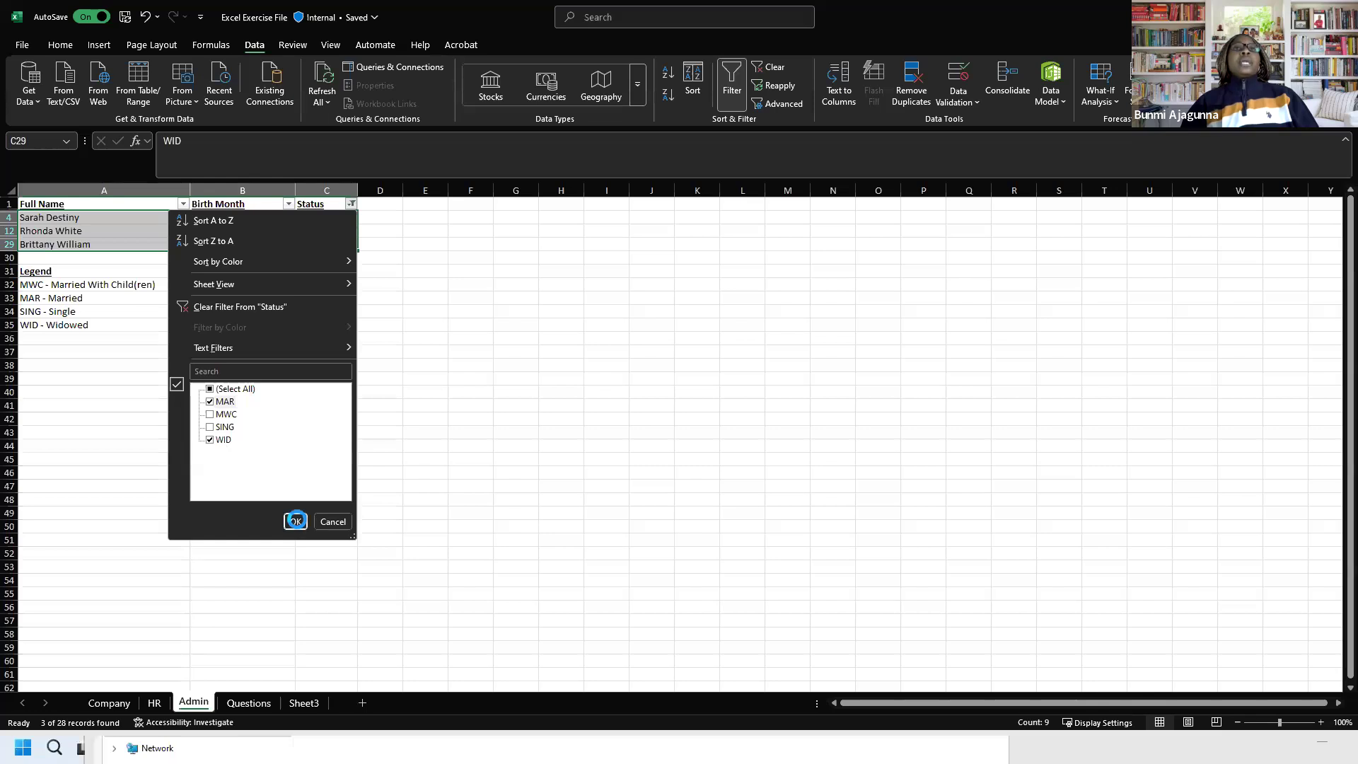
pyautogui.click(296, 521)
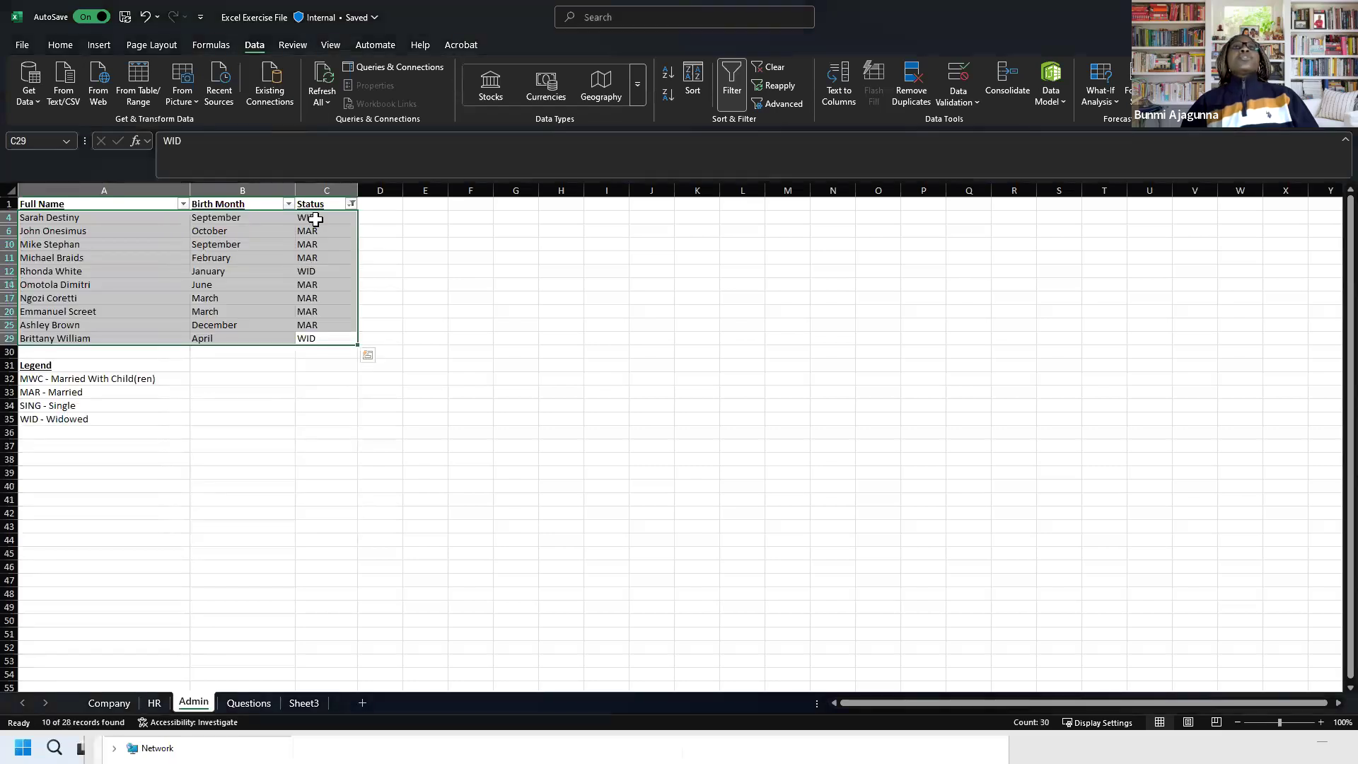
pyautogui.click(315, 220)
pyautogui.moveTo(316, 287); pyautogui.dragTo(318, 331)
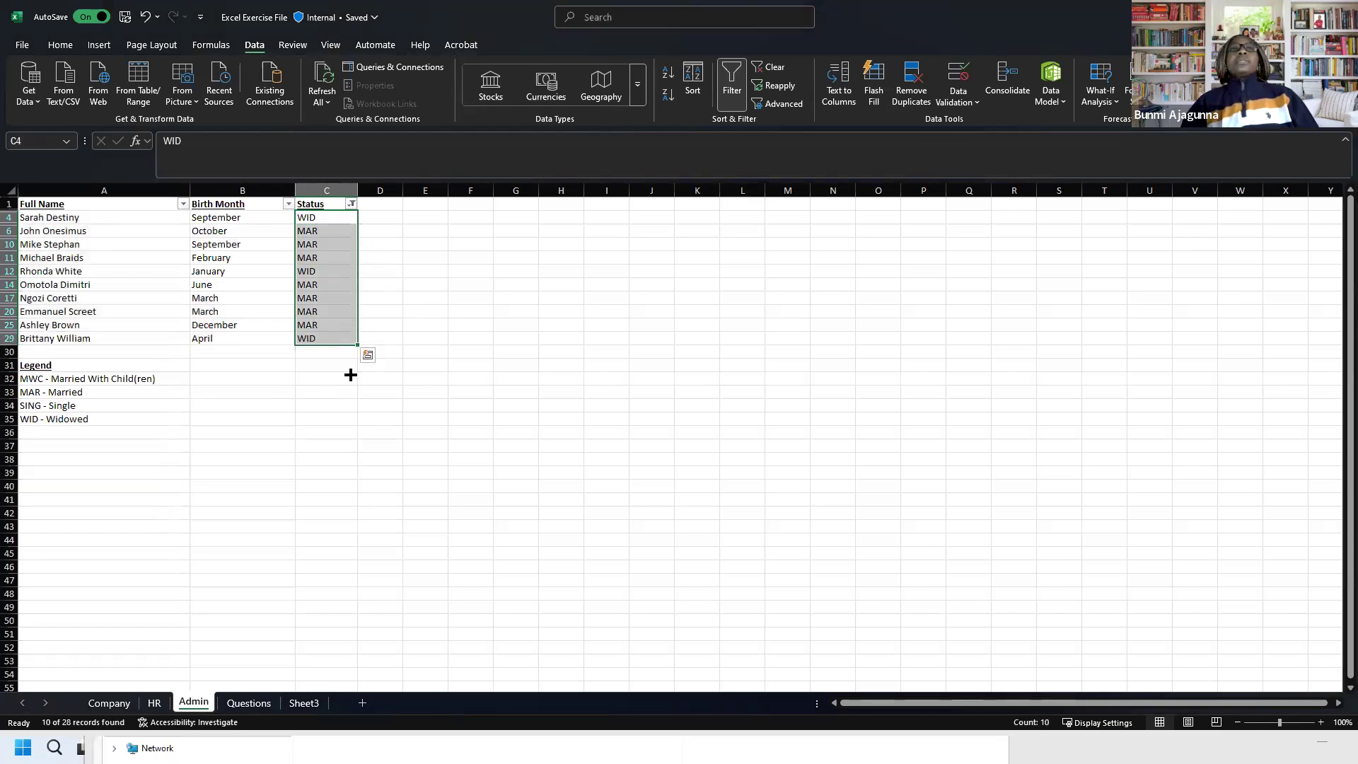
# Step: Restore all statuses in the Status column filter so that every record is included
pyautogui.click(348, 204)
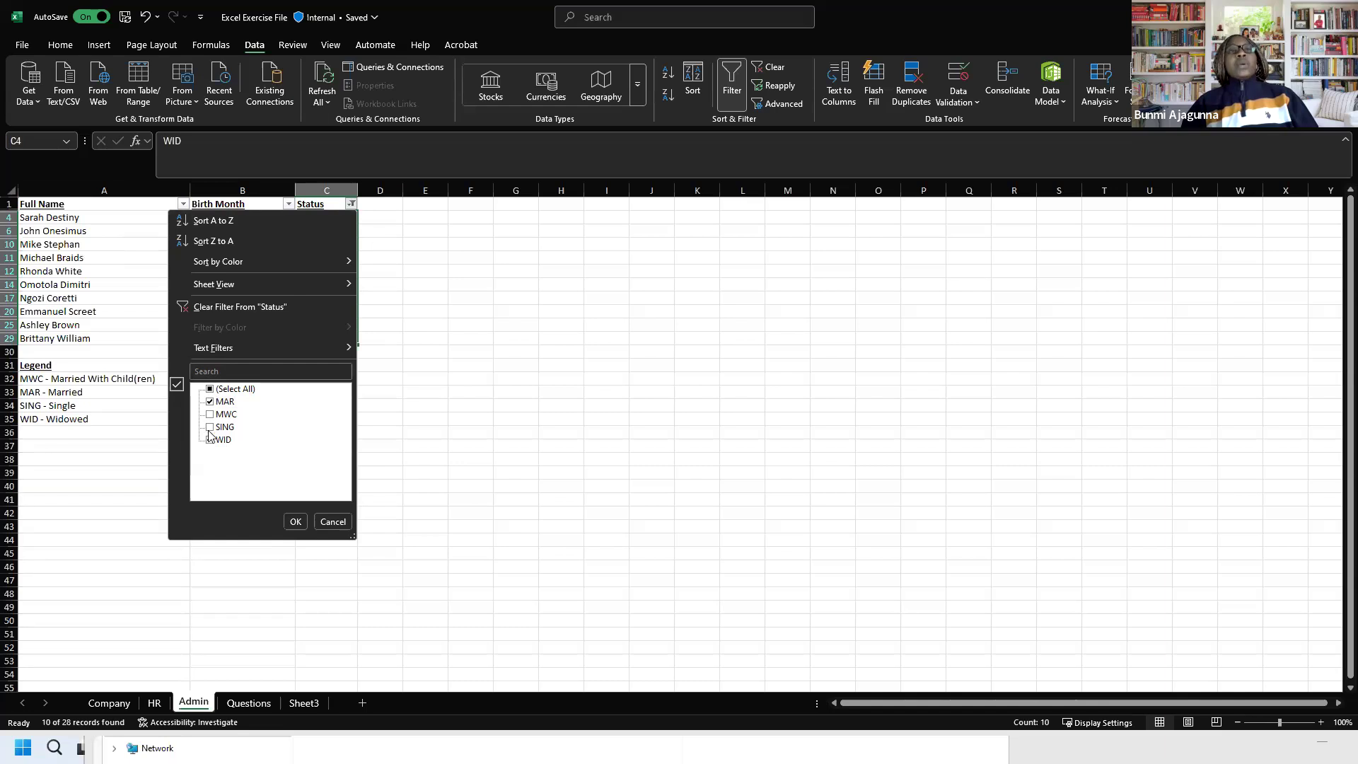
pyautogui.click(210, 391)
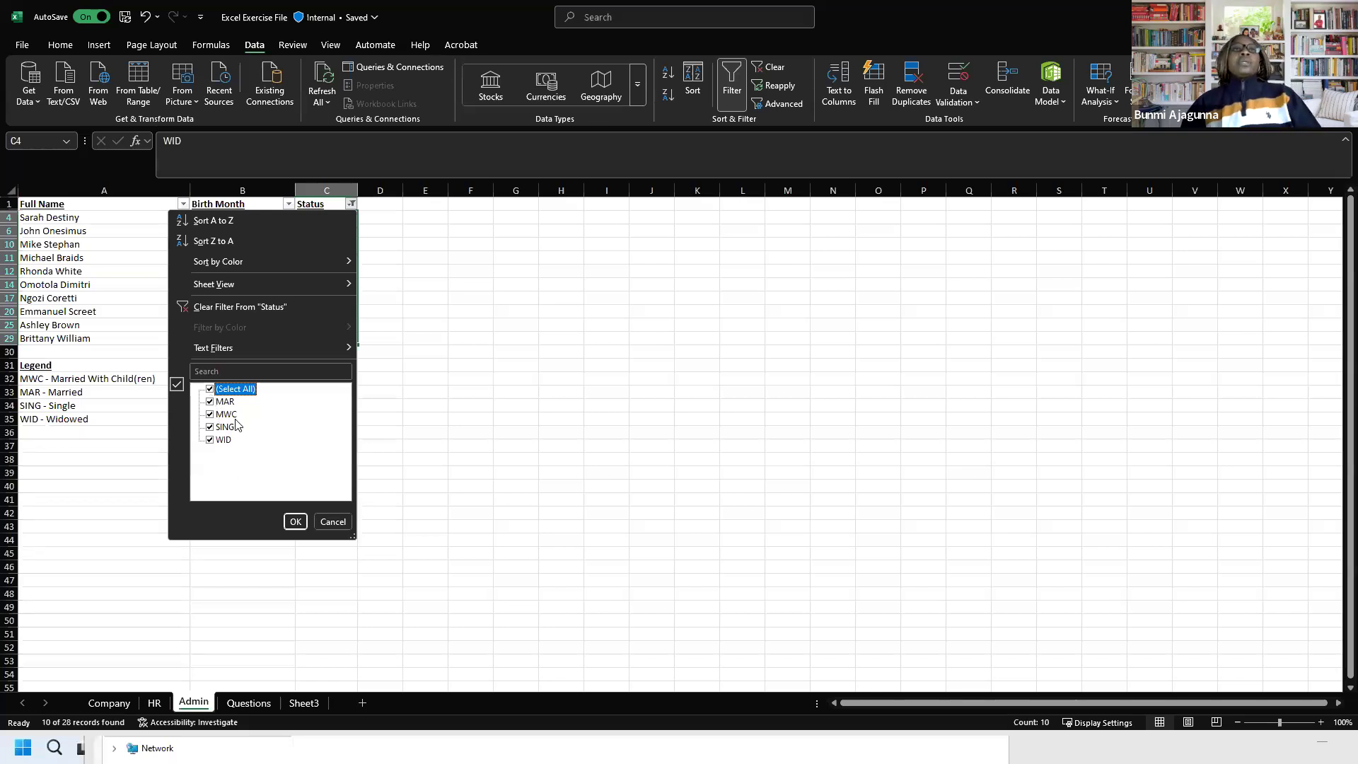
pyautogui.click(296, 521)
# Step: Look through the Full Name filter list, exclude one name, reselect all names and apply the filter
pyautogui.click(103, 216)
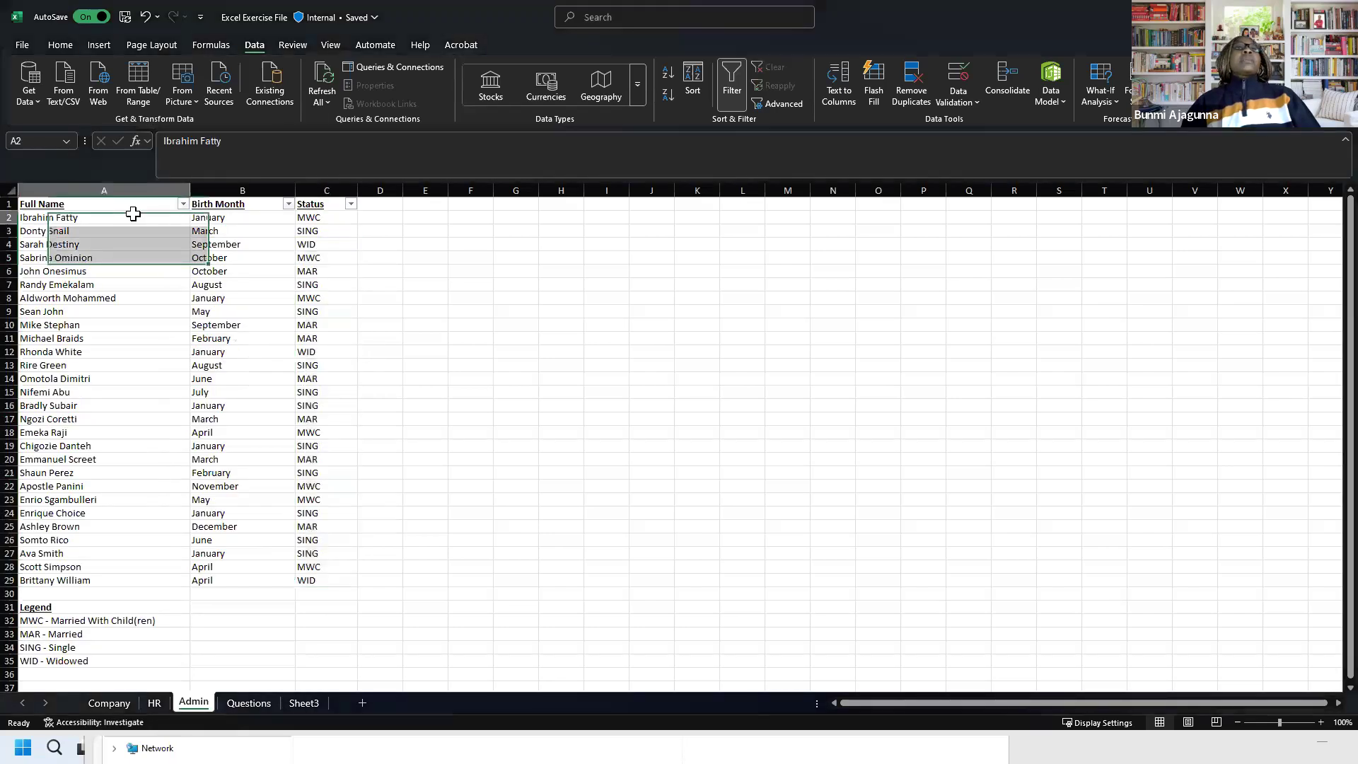
pyautogui.click(182, 205)
pyautogui.scroll(-3, 110, 478)
pyautogui.scroll(3, 110, 476)
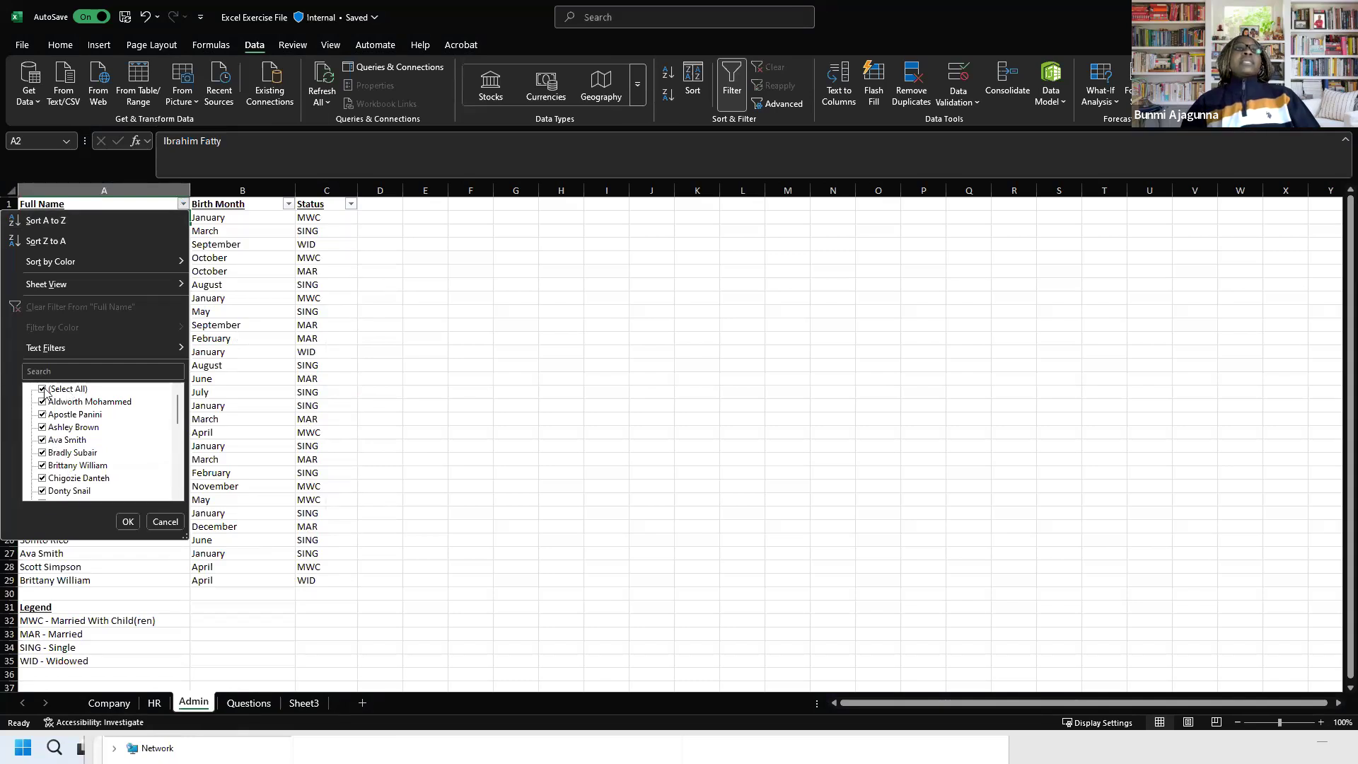
pyautogui.scroll(-10, 49, 459)
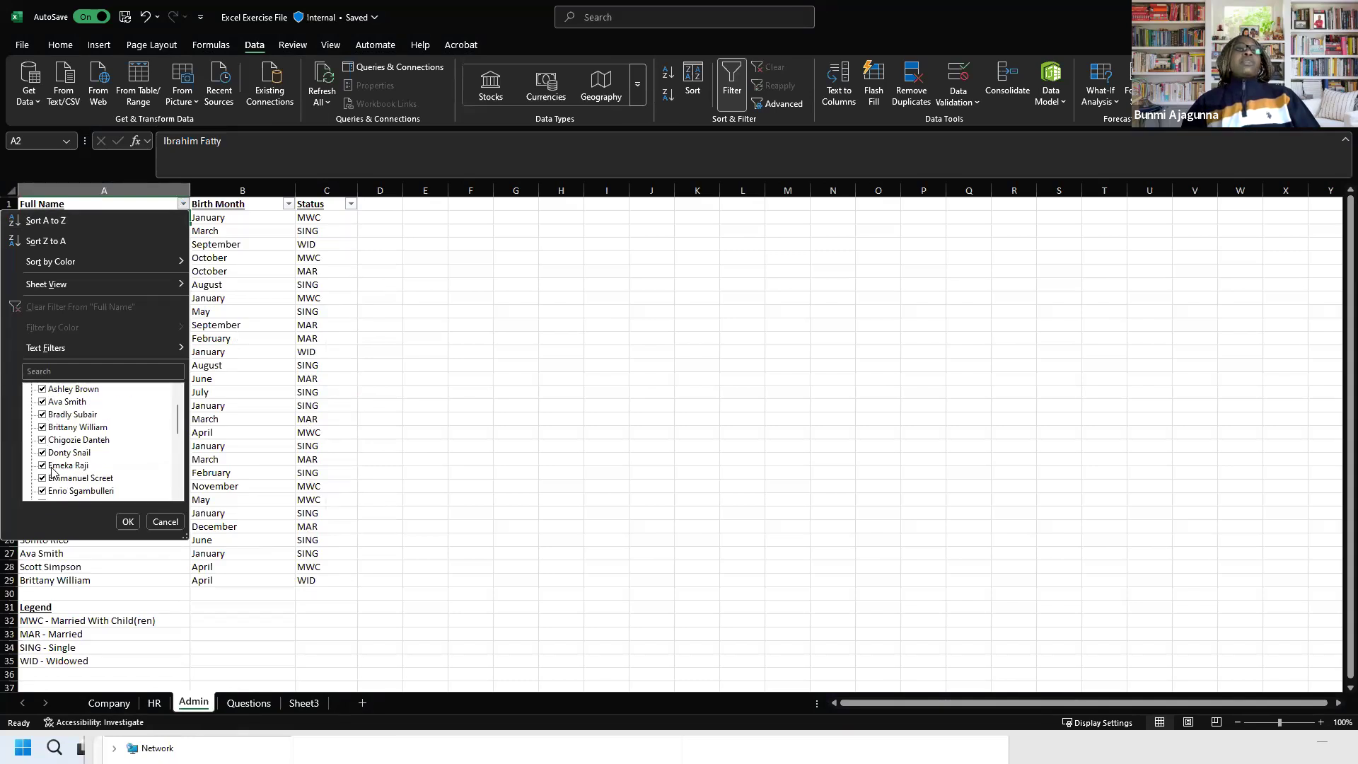
pyautogui.click(43, 478)
pyautogui.scroll(10, 35, 424)
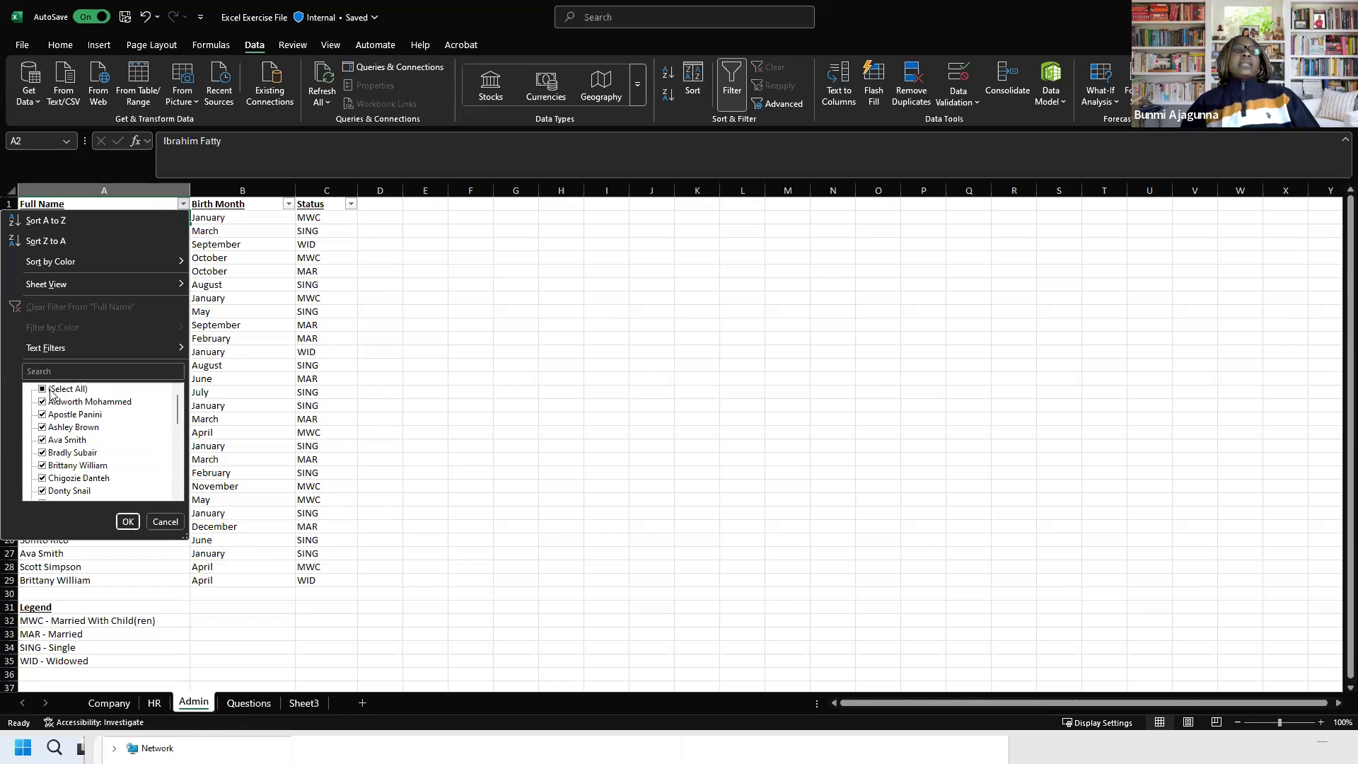
pyautogui.scroll(-5, 46, 425)
pyautogui.scroll(5, 44, 410)
pyautogui.click(41, 390)
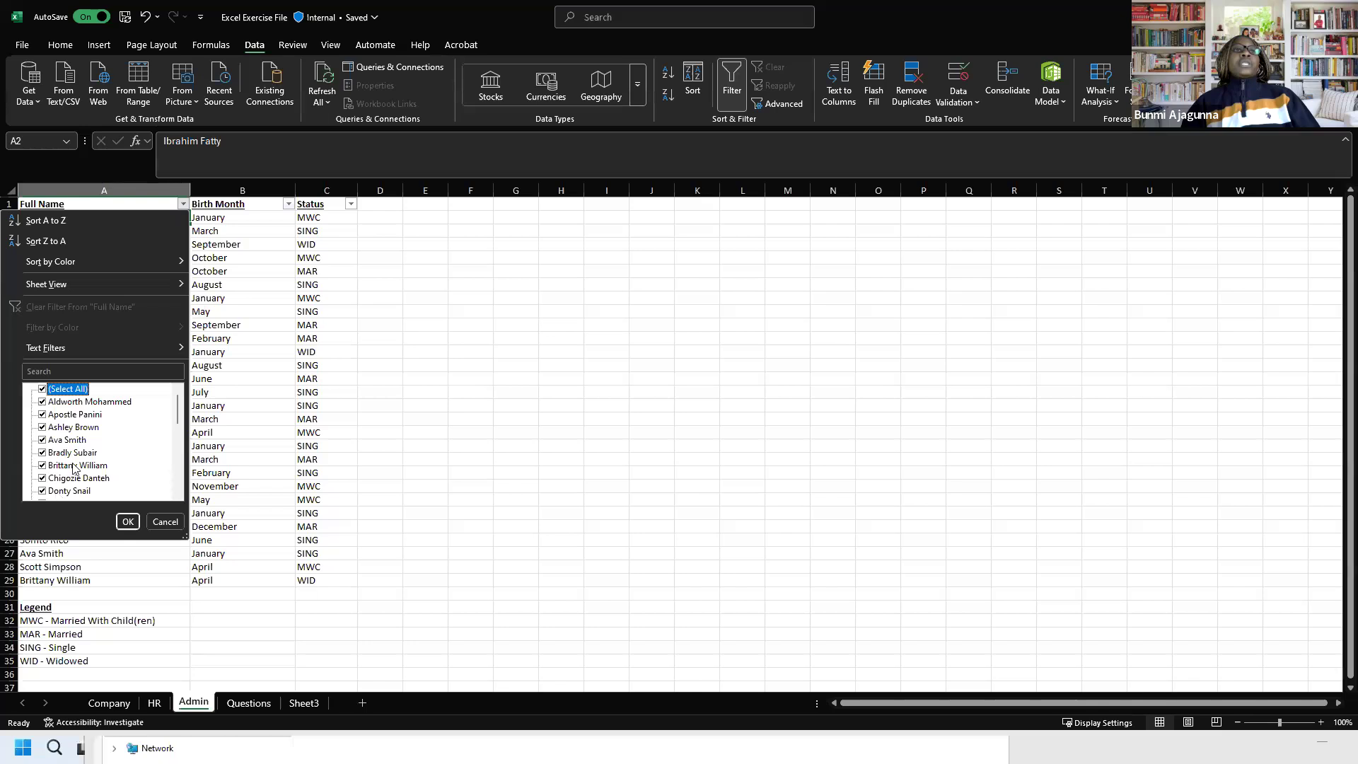
pyautogui.click(128, 522)
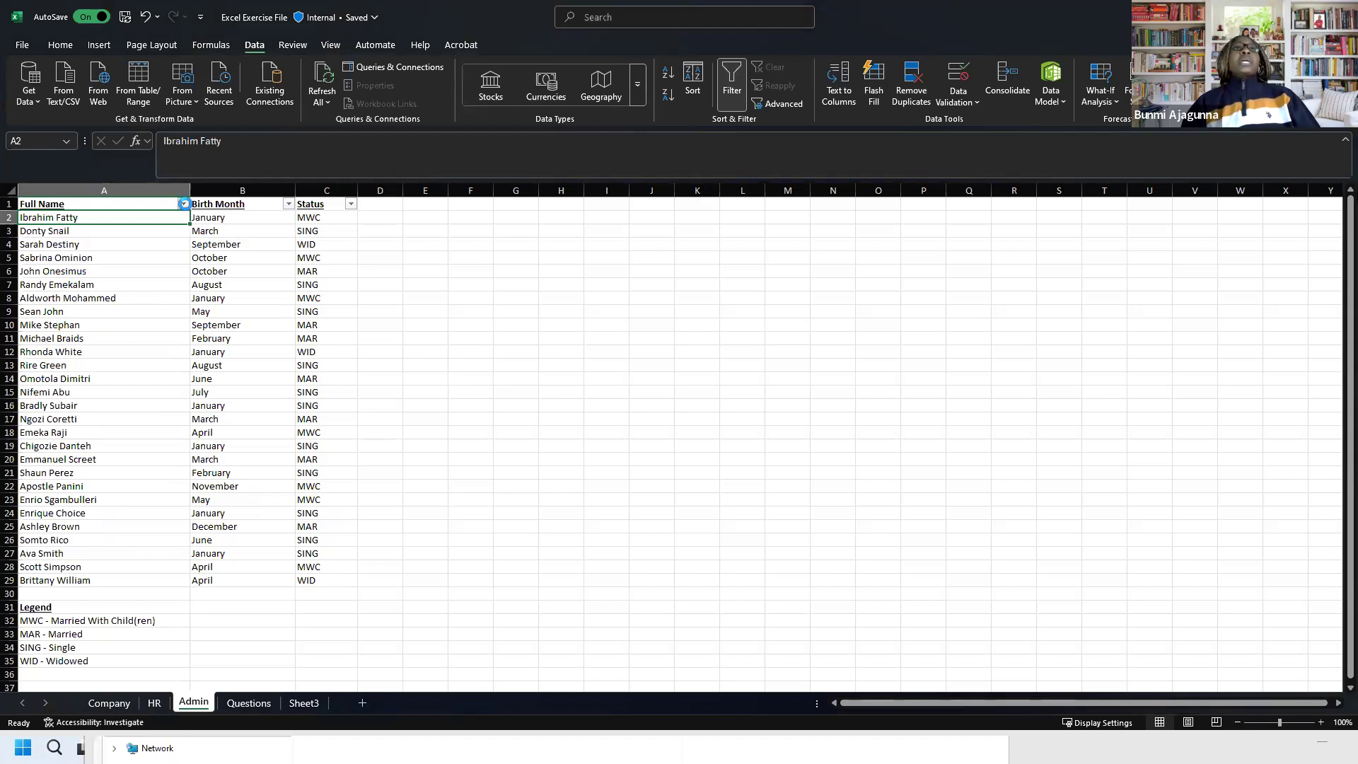
pyautogui.click(184, 204)
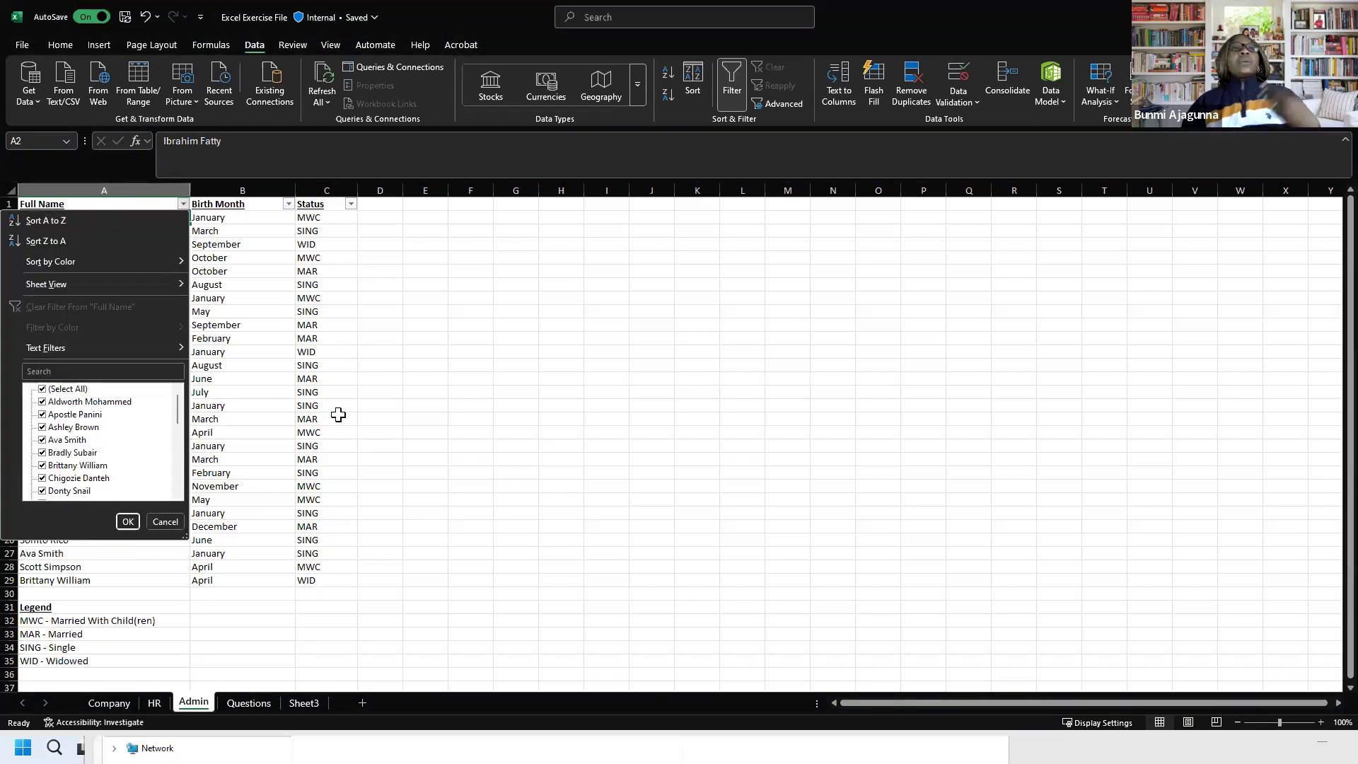
pyautogui.press('Escape')
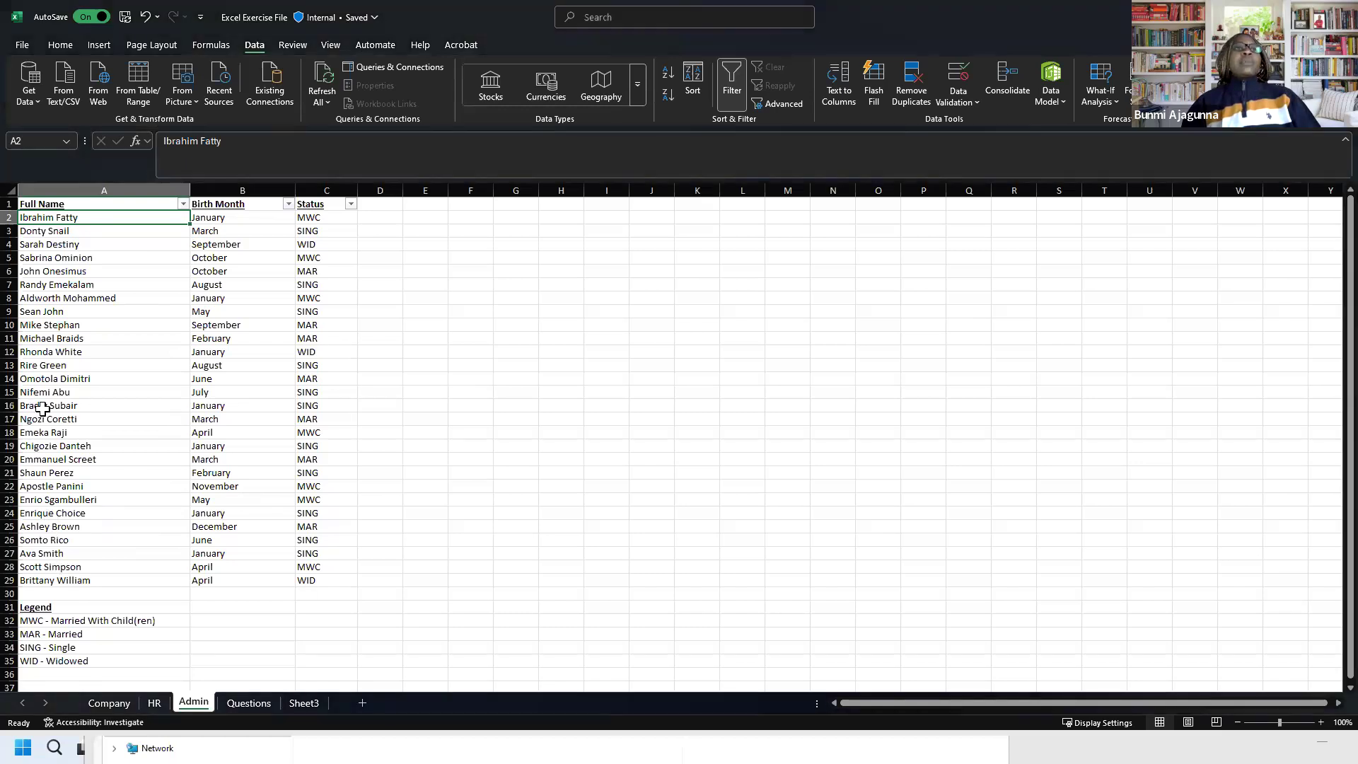
# Step: Sort the employee list by Full Name from A to Z
pyautogui.moveTo(56, 580); pyautogui.dragTo(47, 364)
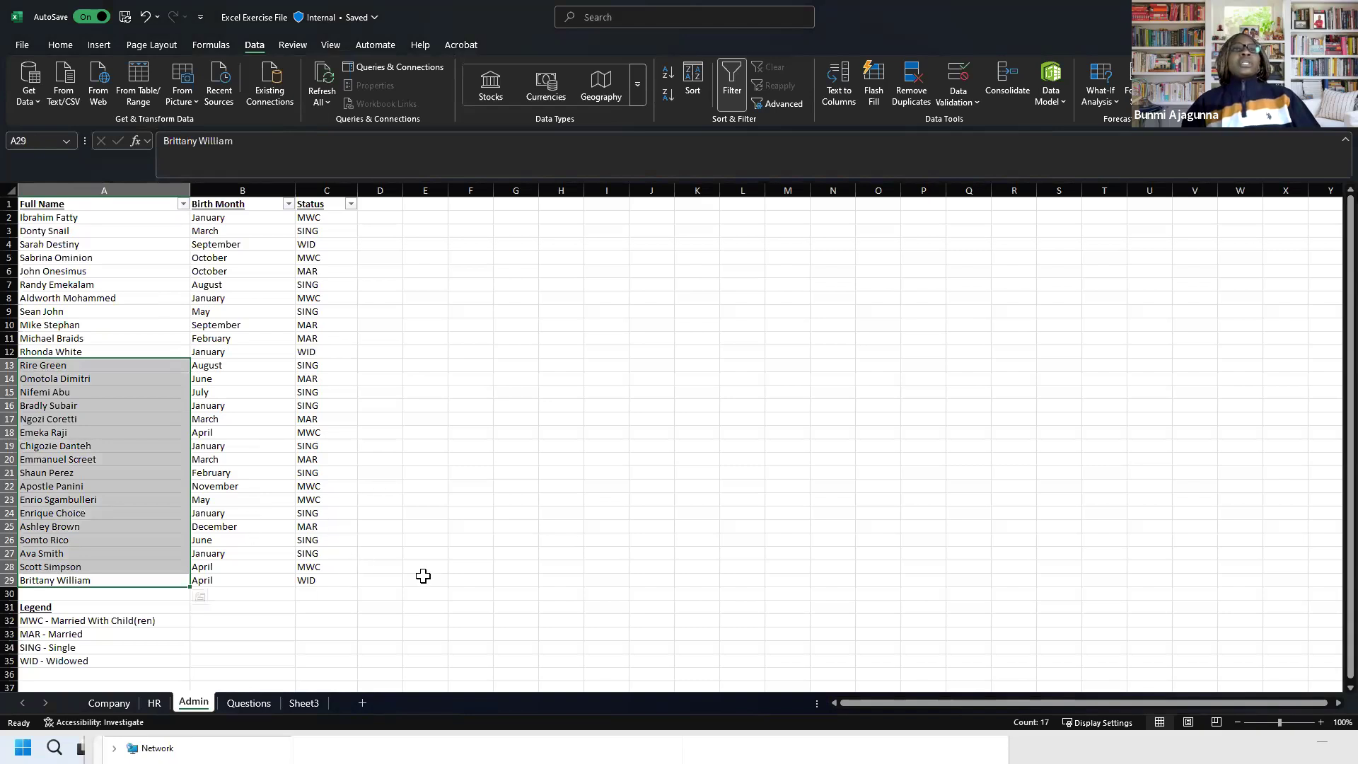
pyautogui.click(183, 446)
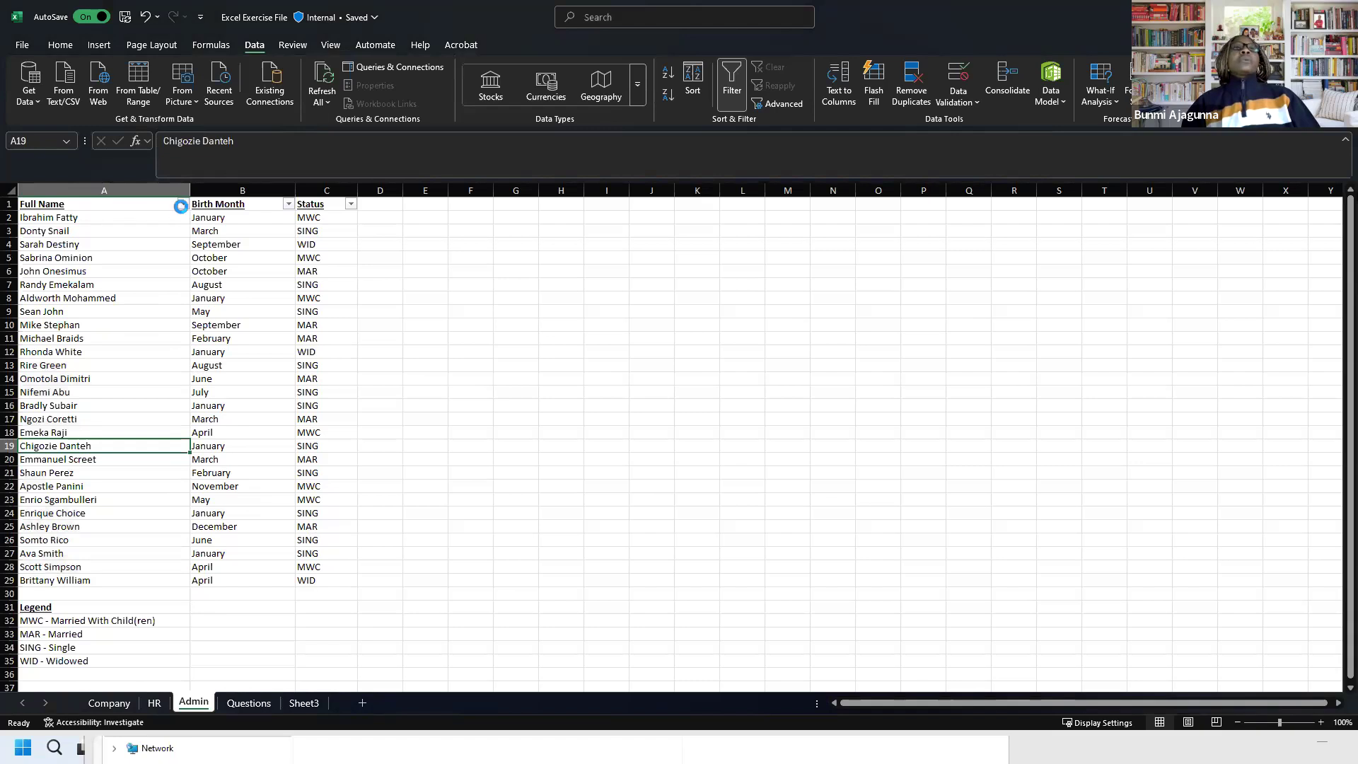
pyautogui.click(183, 204)
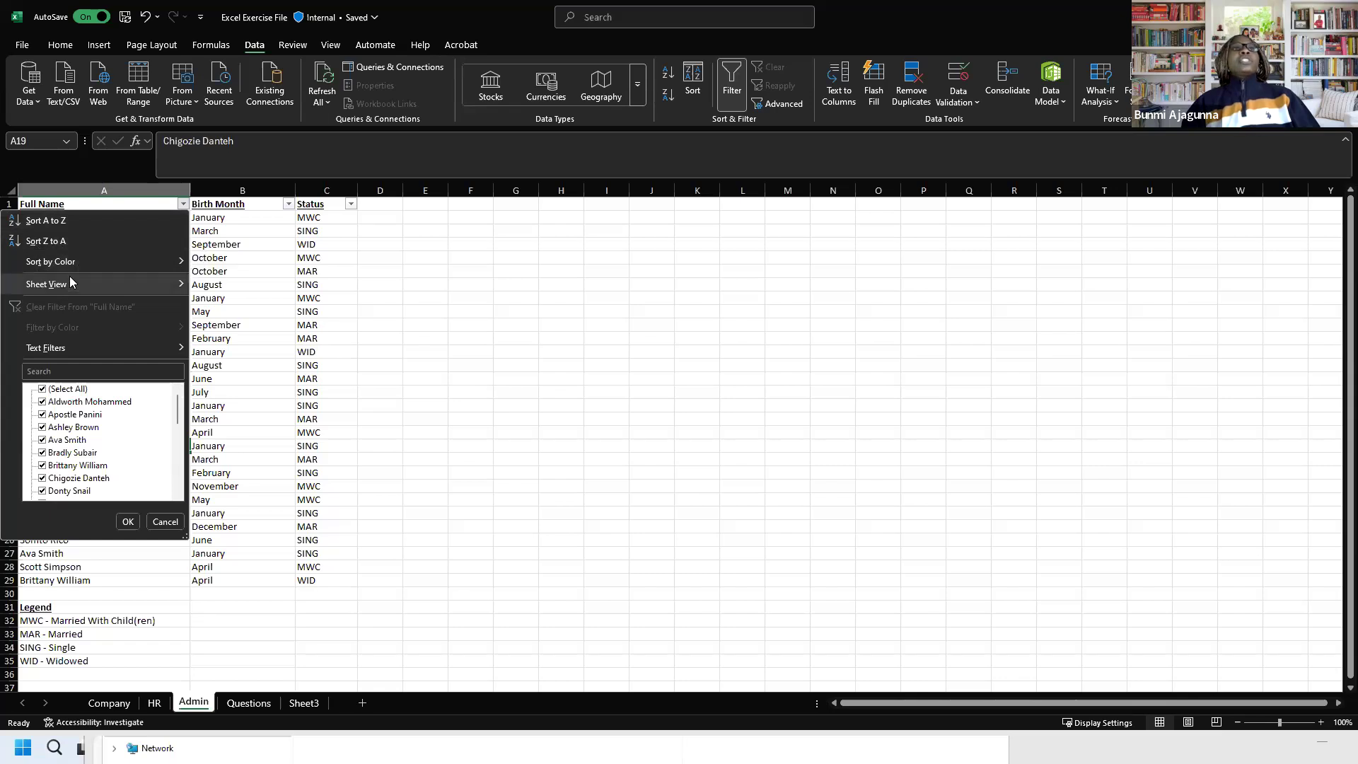
pyautogui.click(61, 222)
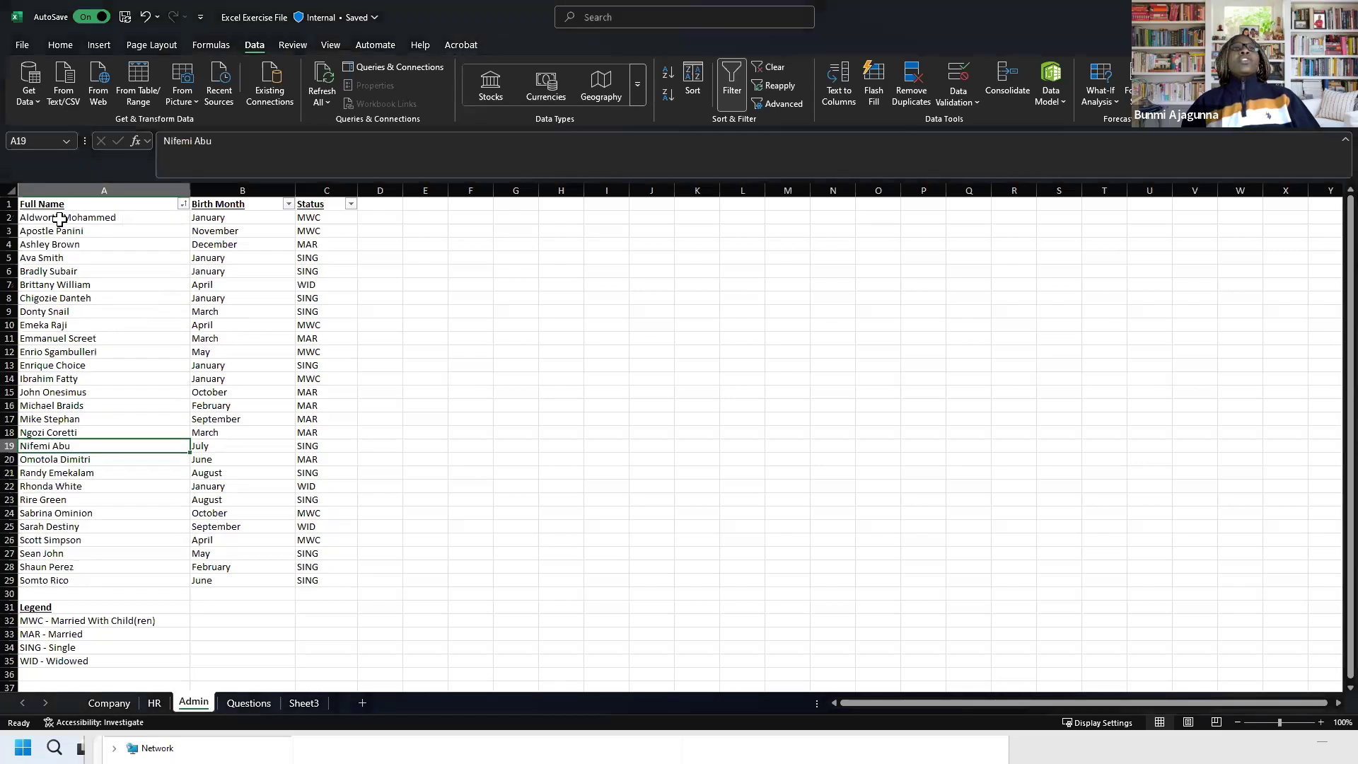
# Step: Check the sorted table's names, birth months and statuses row by row, including the whole range A1:C29
pyautogui.moveTo(69, 216); pyautogui.dragTo(68, 539)
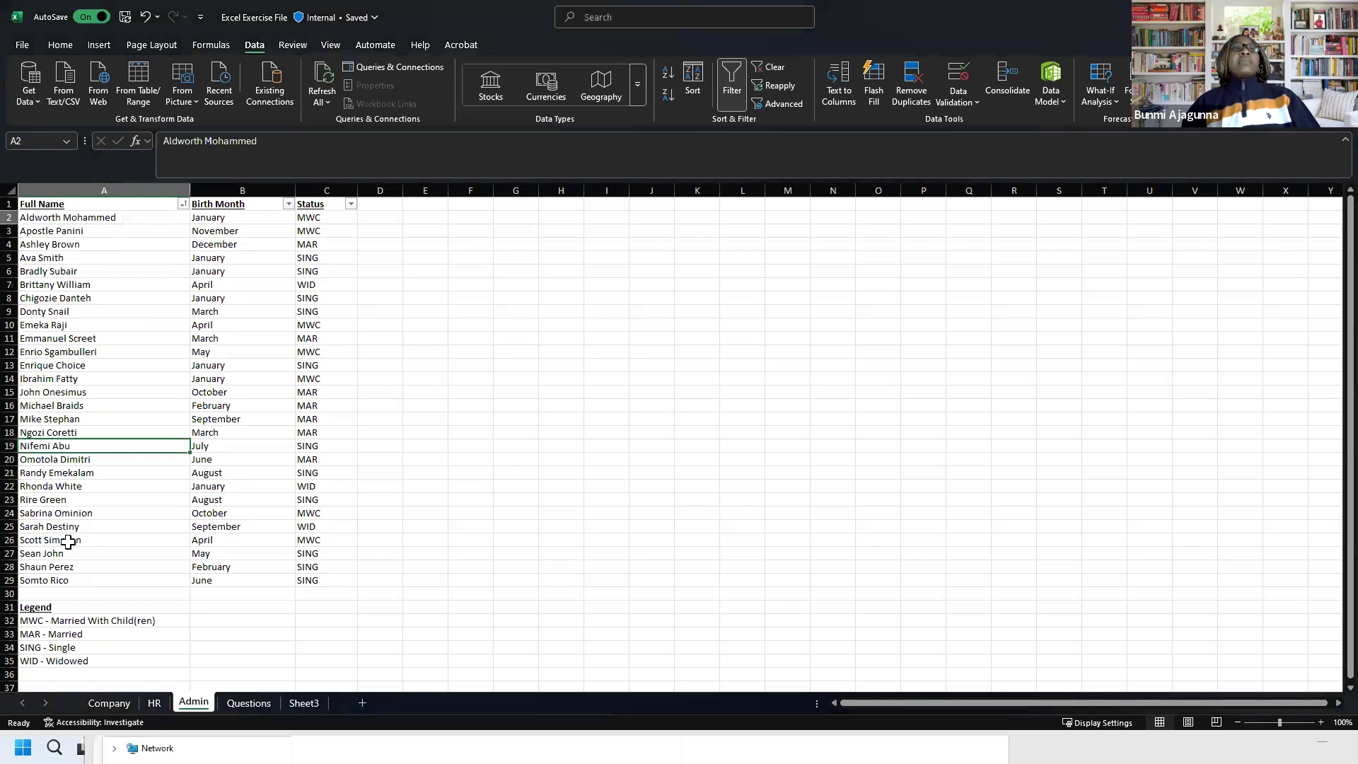
pyautogui.moveTo(209, 218); pyautogui.dragTo(227, 448)
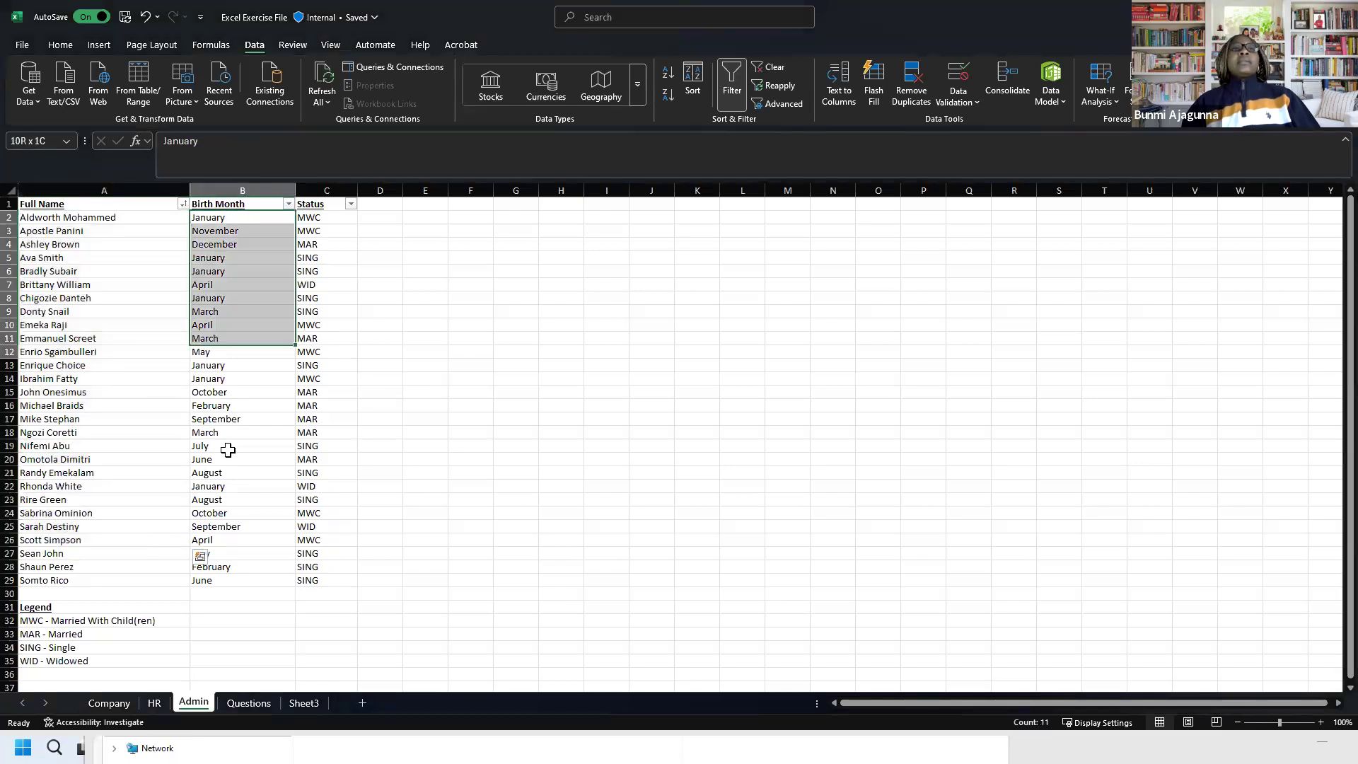
pyautogui.moveTo(311, 570); pyautogui.dragTo(315, 578)
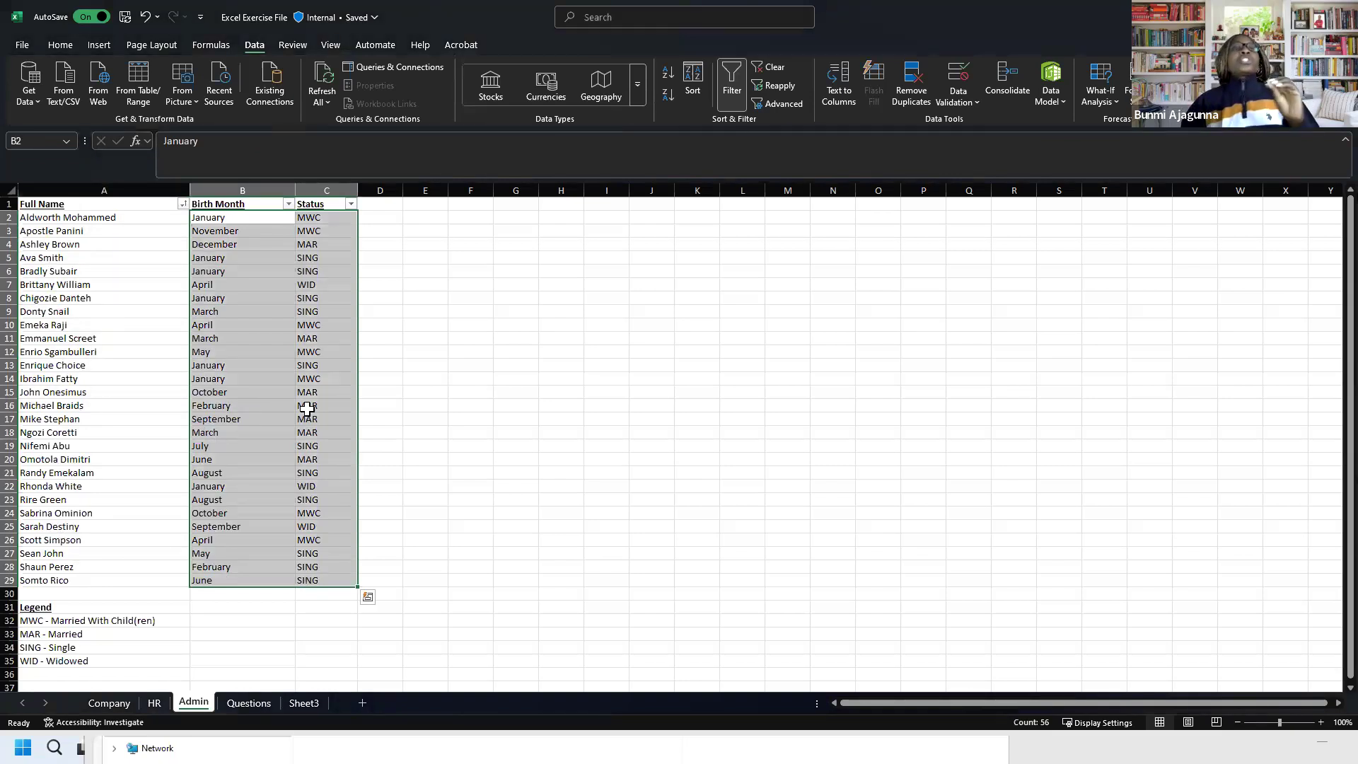
pyautogui.click(14, 257)
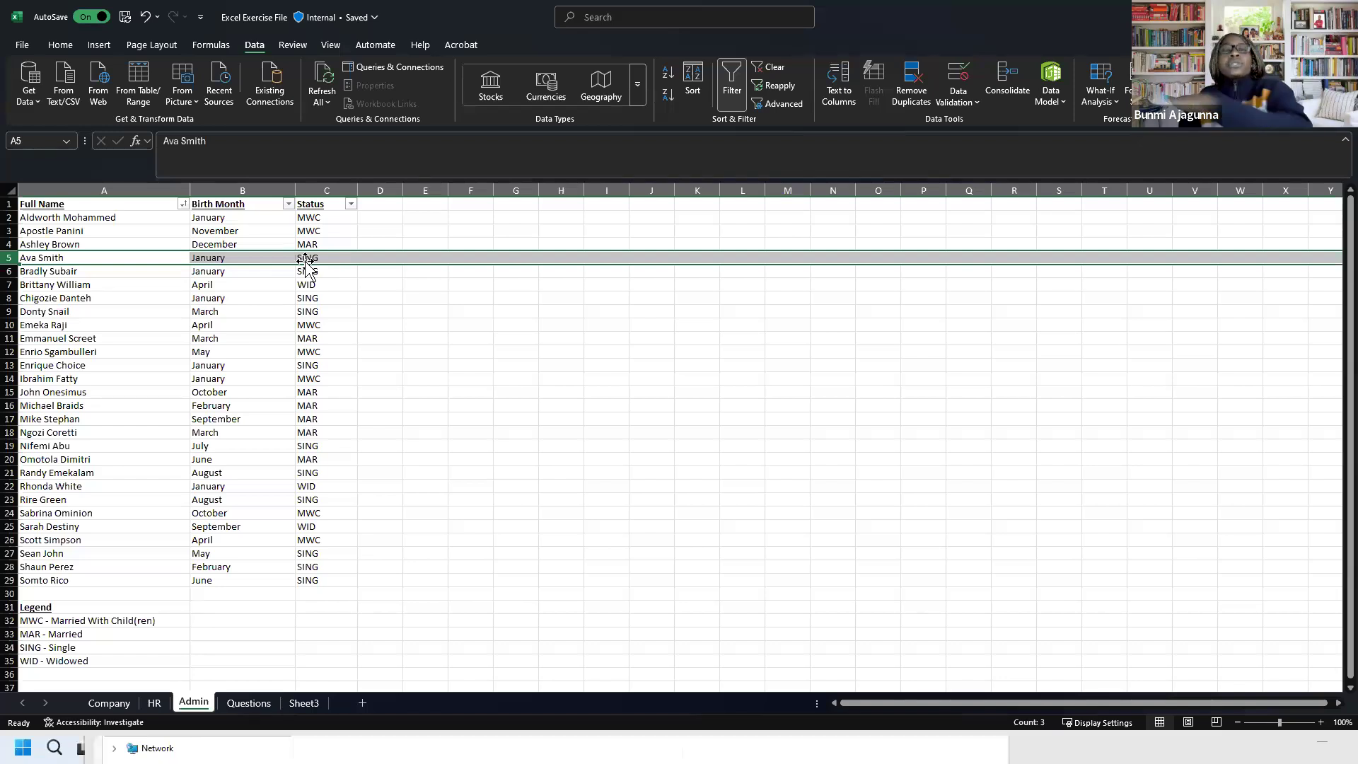
pyautogui.click(212, 315)
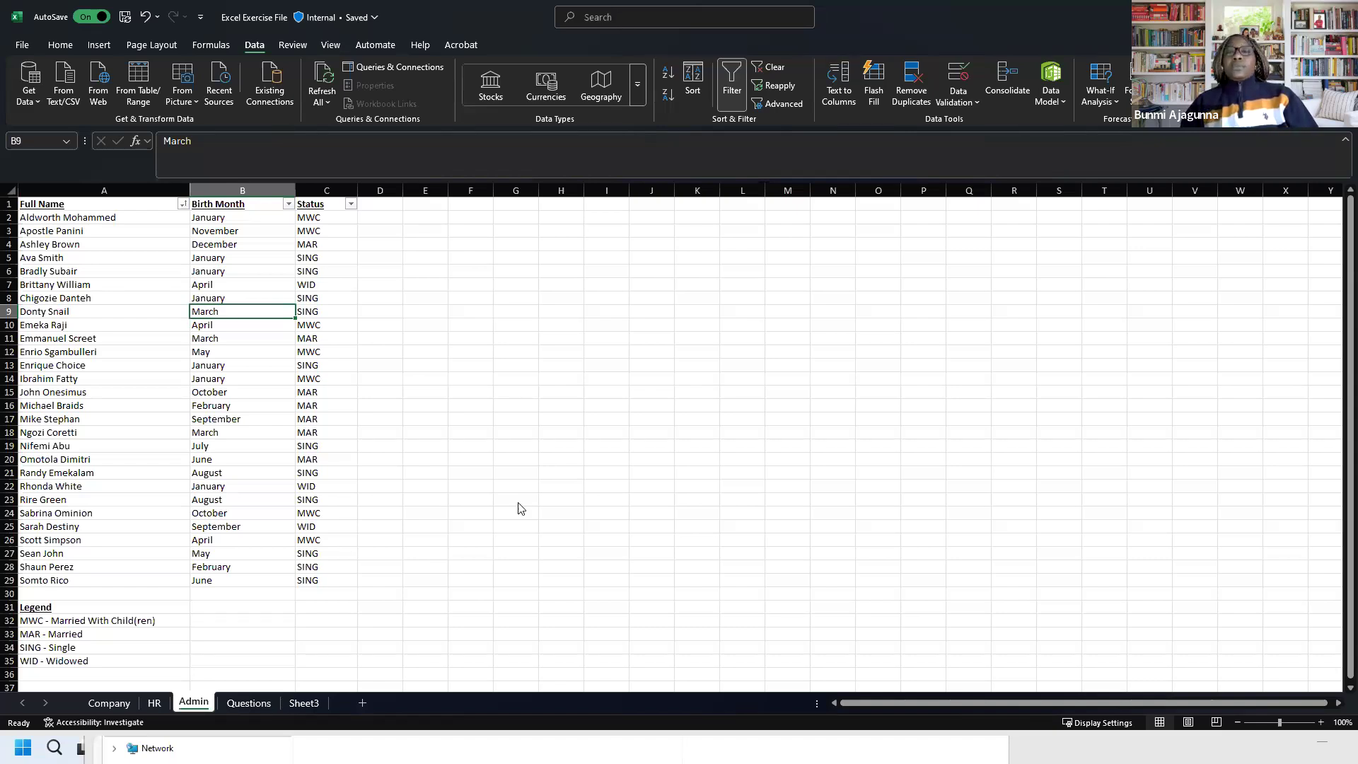
pyautogui.click(500, 539)
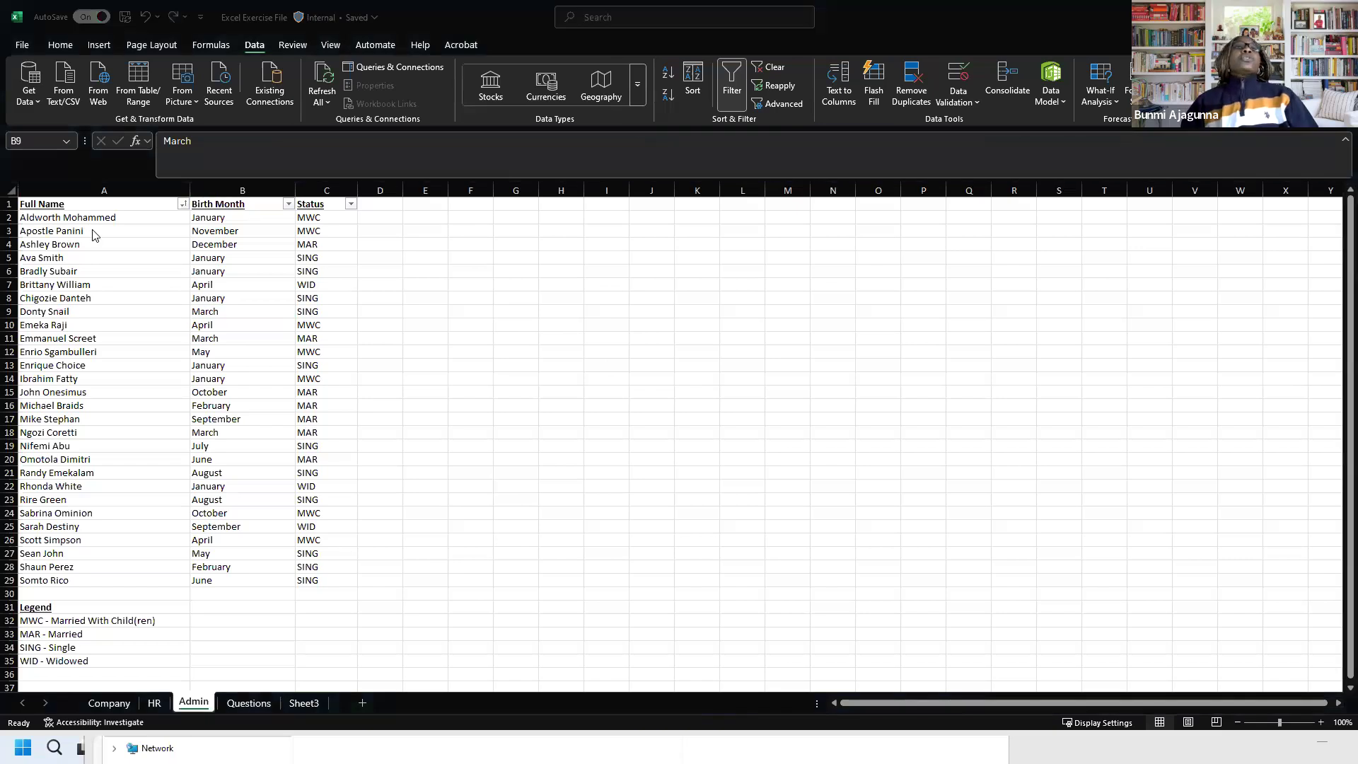
pyautogui.moveTo(98, 203); pyautogui.dragTo(323, 591)
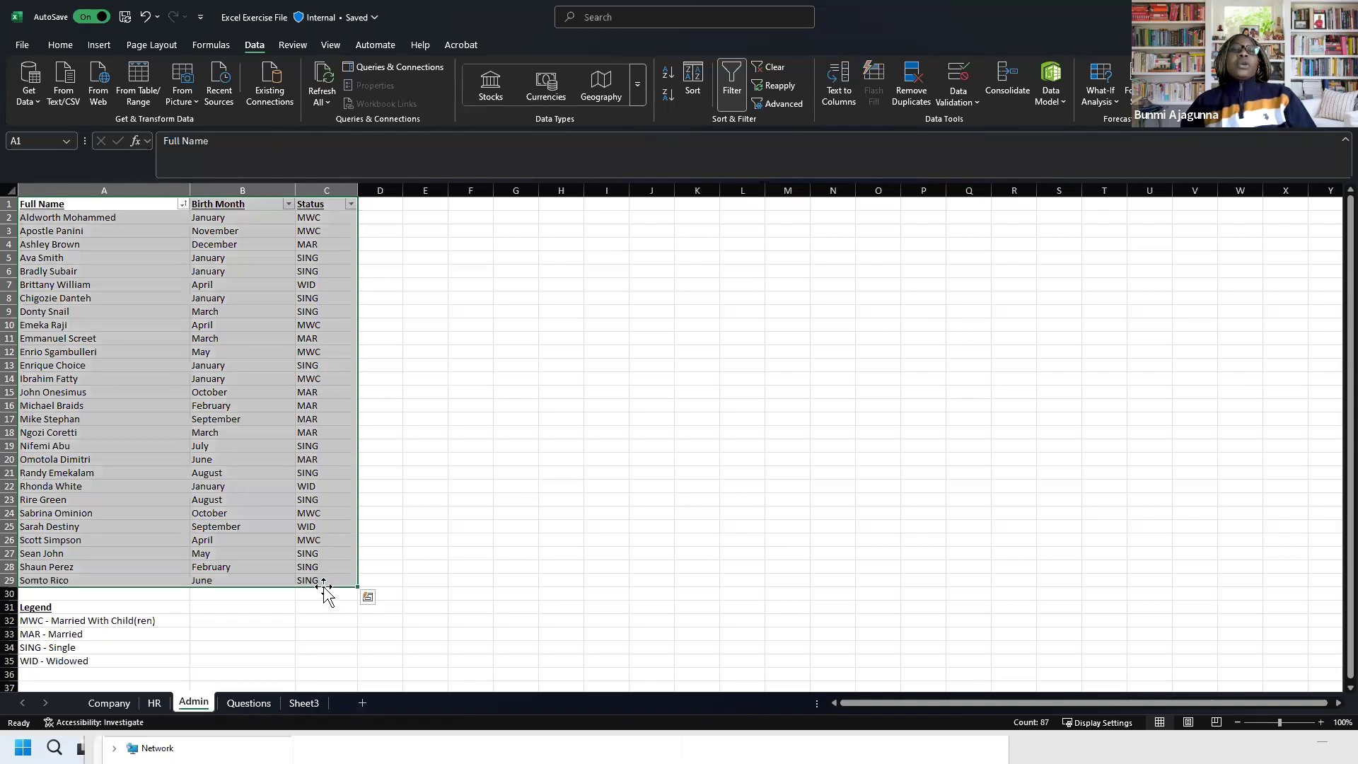
pyautogui.click(423, 433)
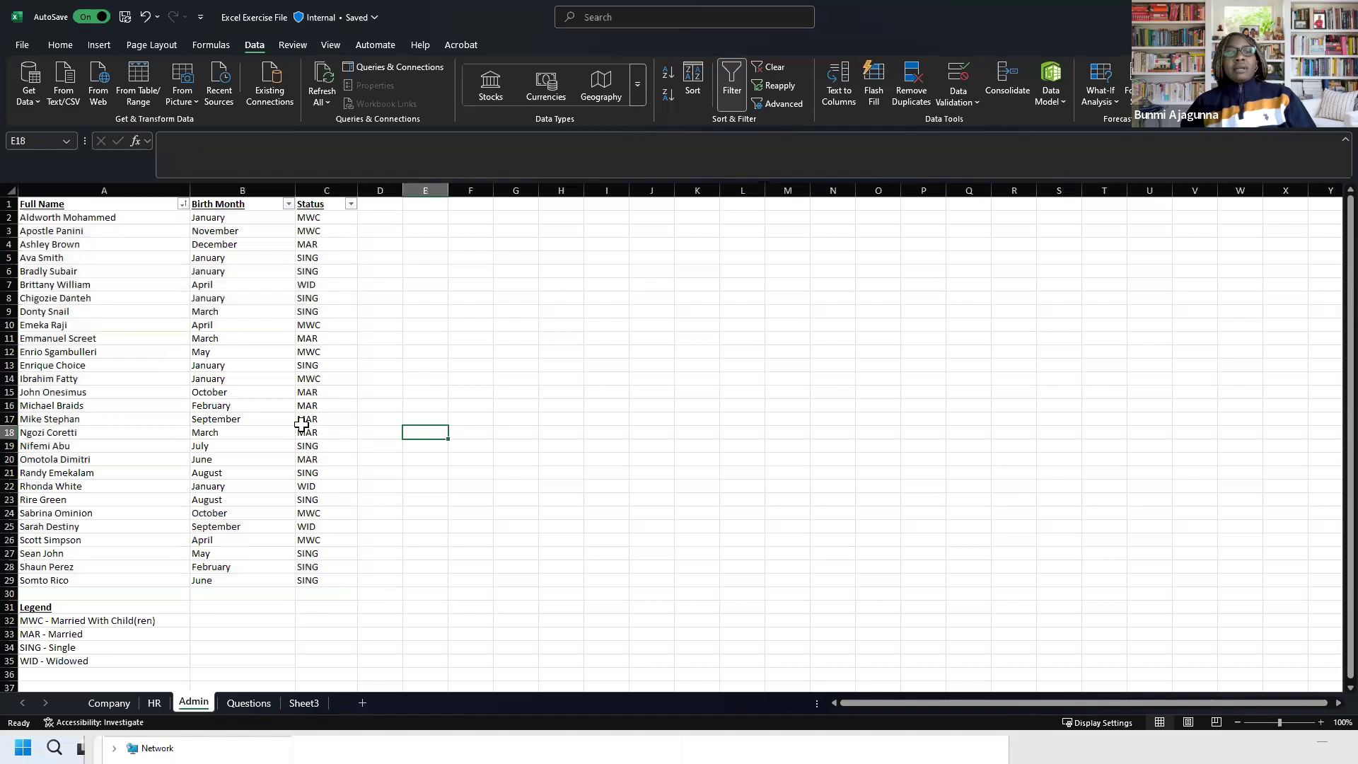
# Step: Insert a PivotTable from the Admin range A1:C29 on a new worksheet and select its empty report area to show the fields
pyautogui.click(104, 375)
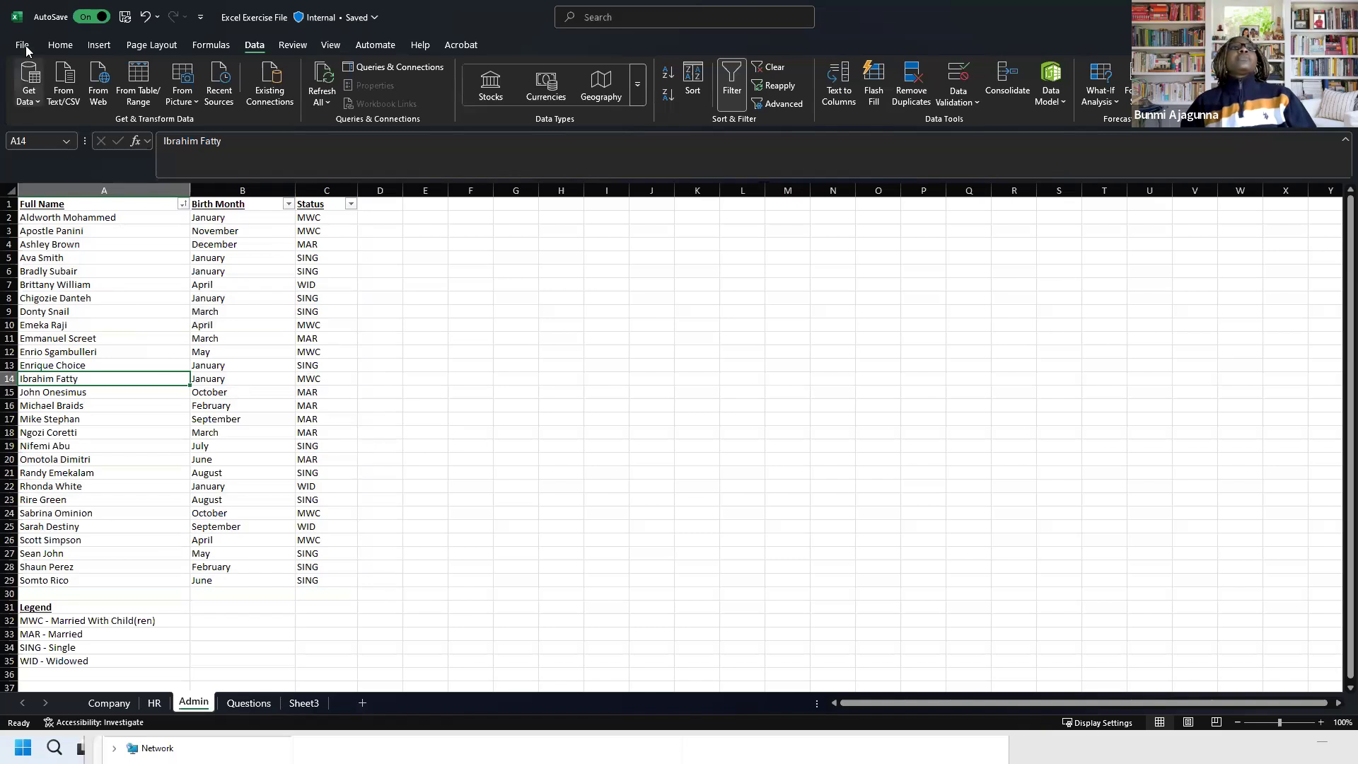
pyautogui.click(100, 45)
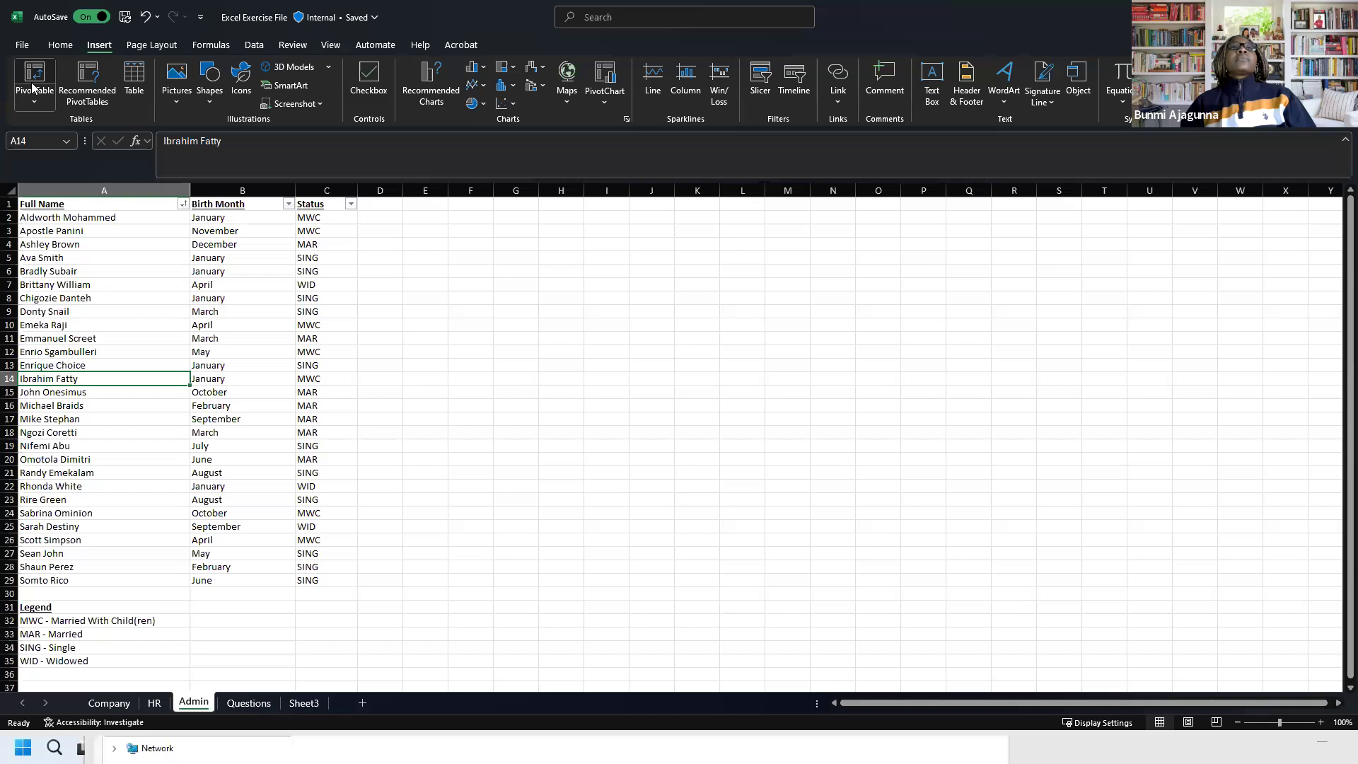
pyautogui.click(39, 93)
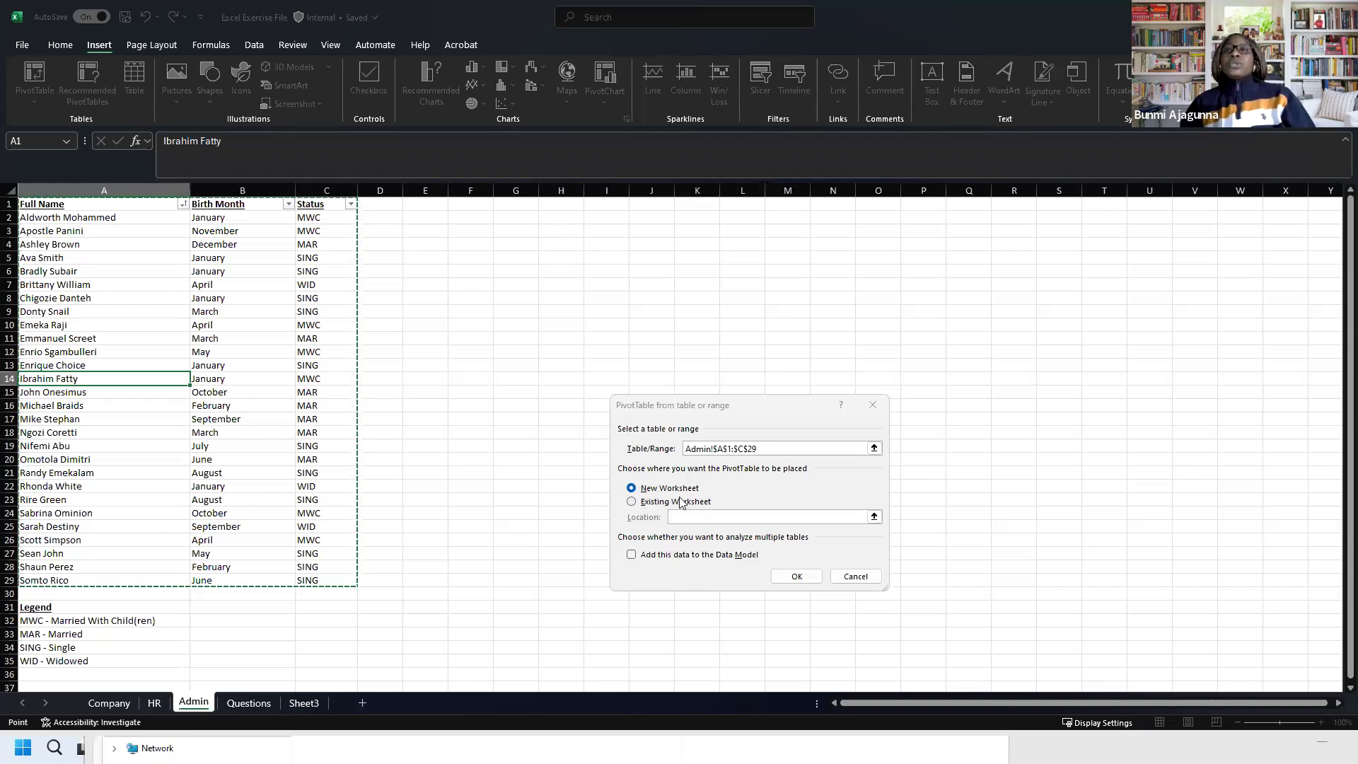
pyautogui.click(794, 577)
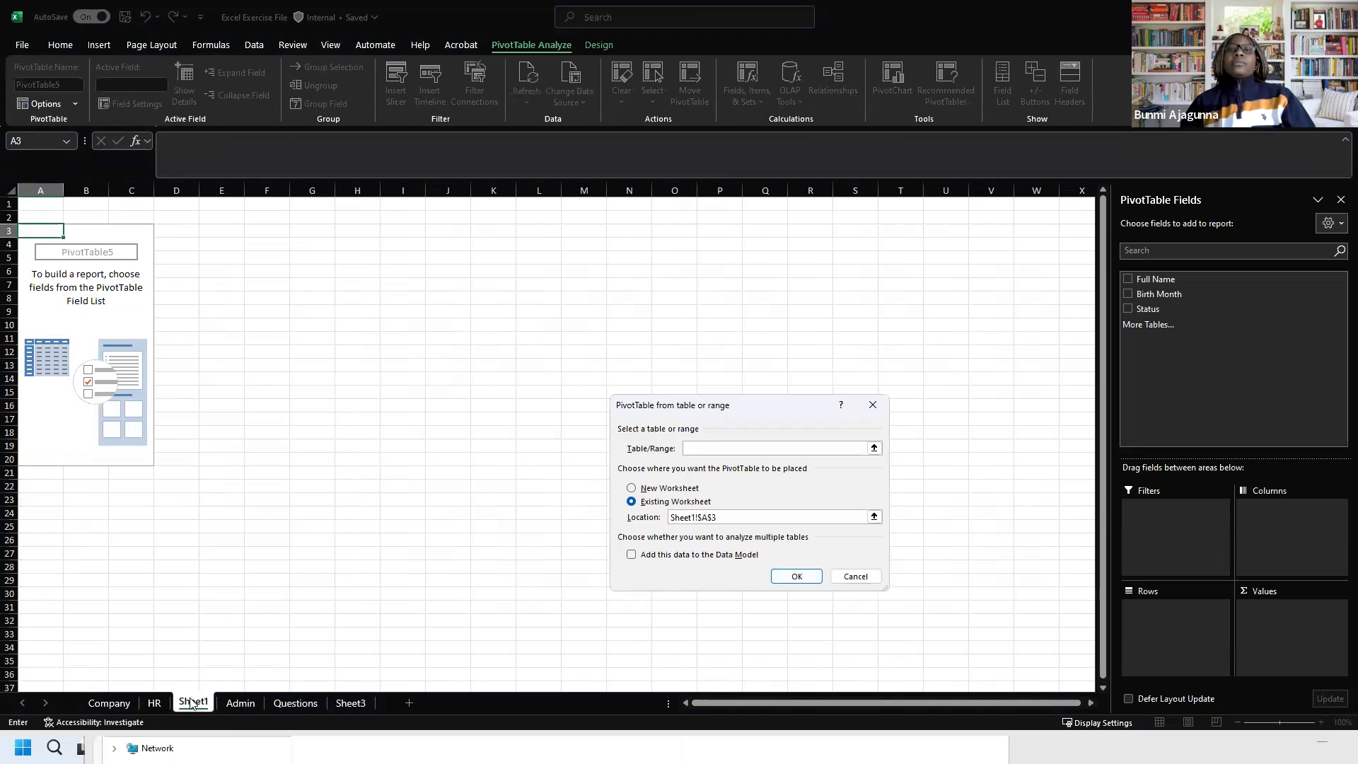
pyautogui.click(880, 407)
pyautogui.click(881, 407)
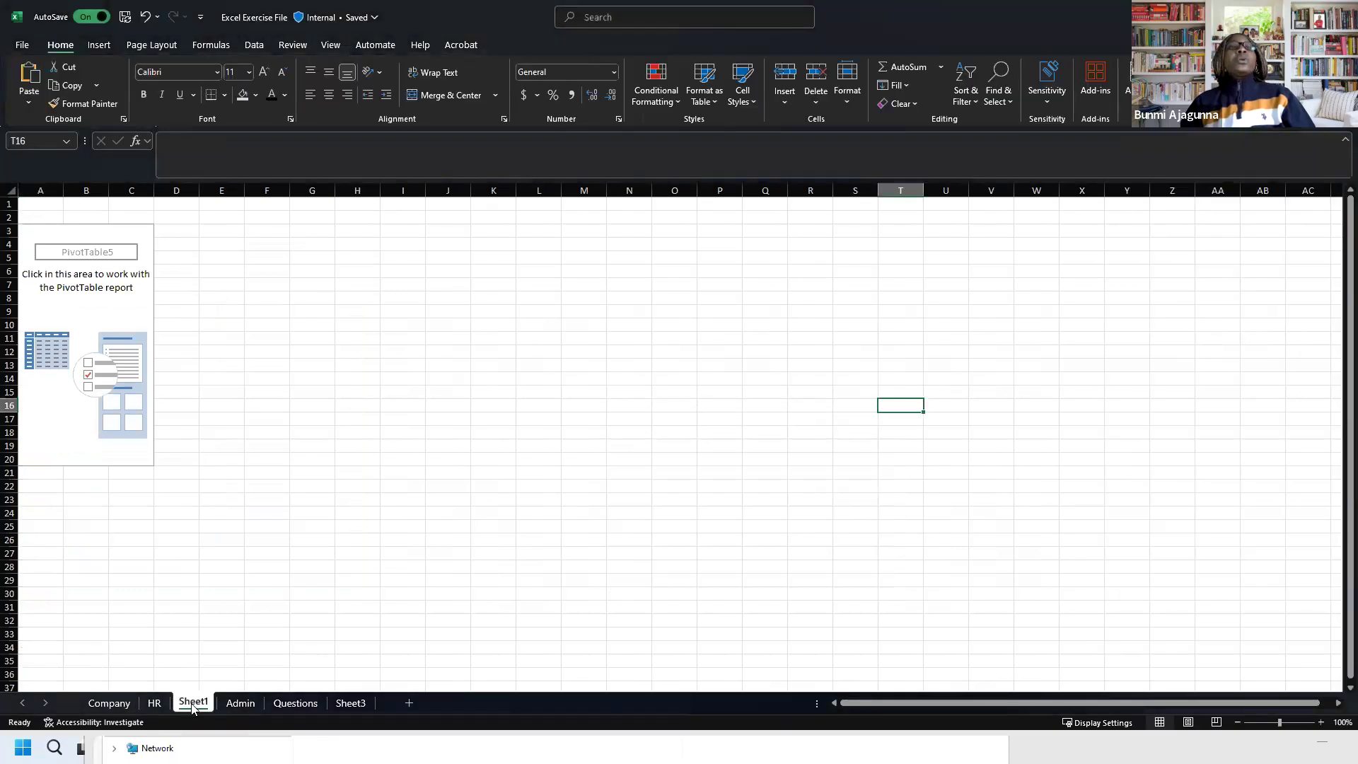
pyautogui.click(73, 284)
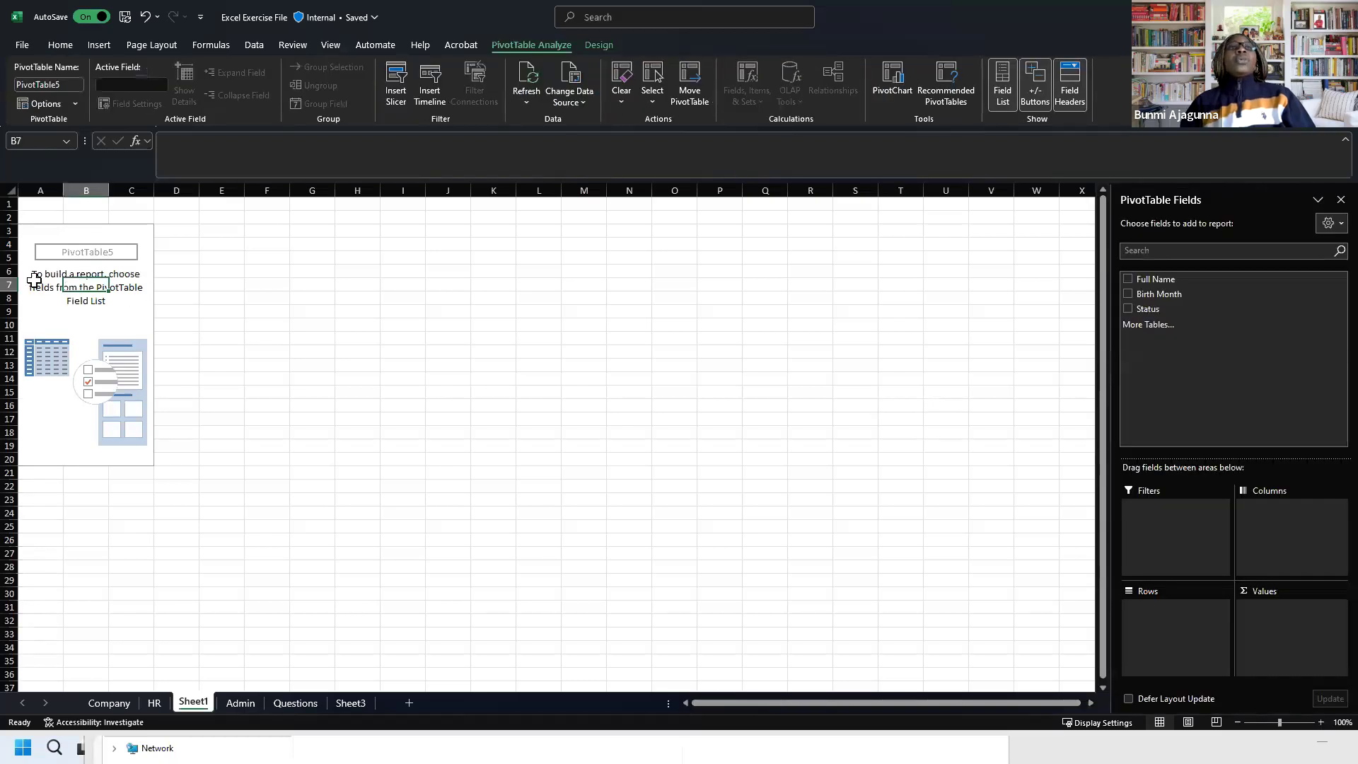
# Step: Add the Status field to the PivotTable's Rows area, remove it from the report and add it back
pyautogui.click(57, 322)
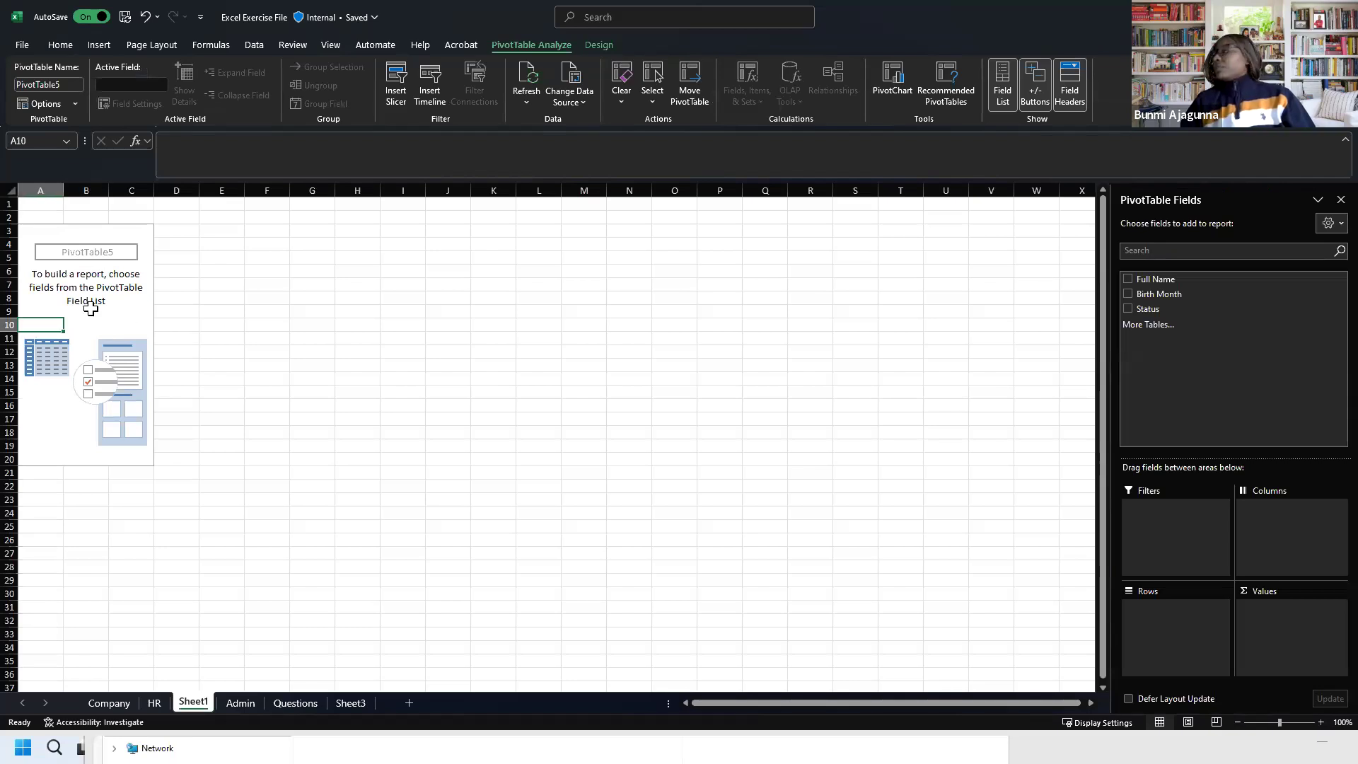
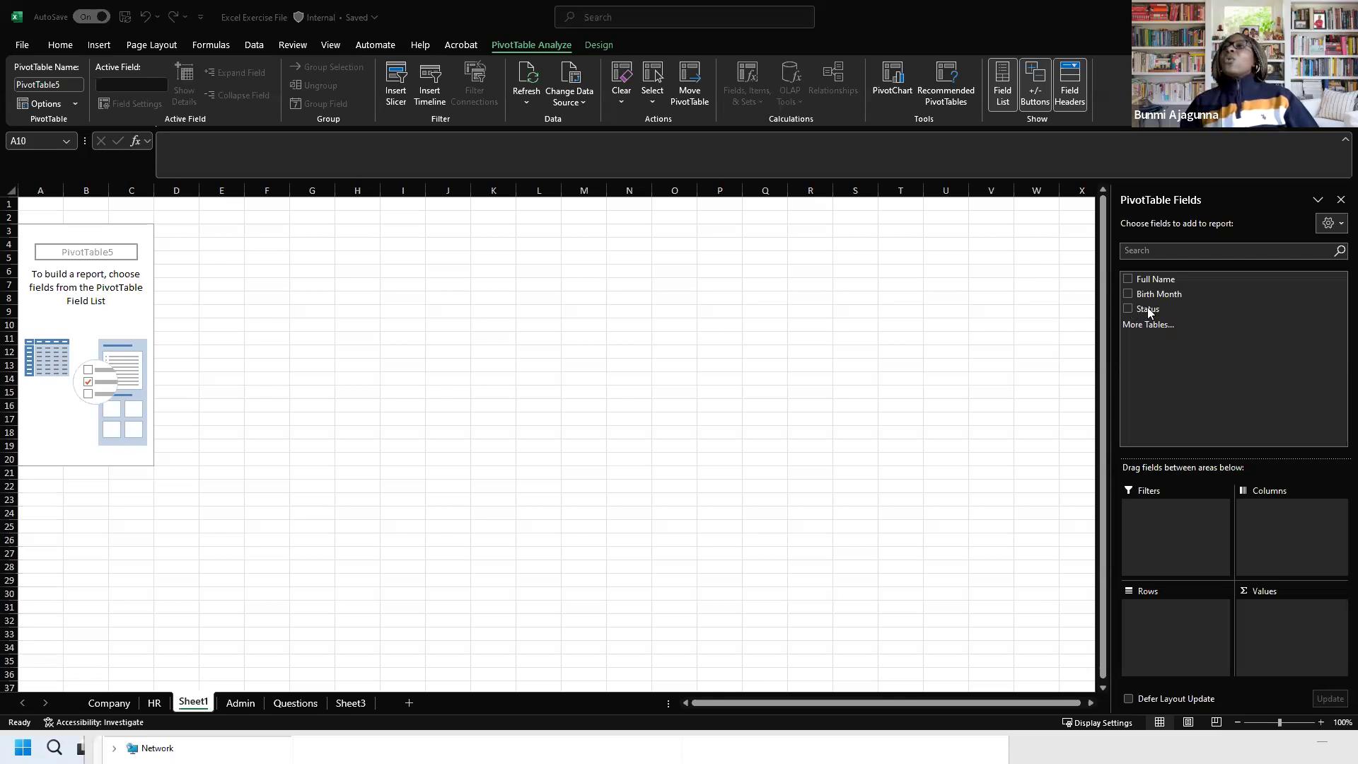
pyautogui.click(1146, 343)
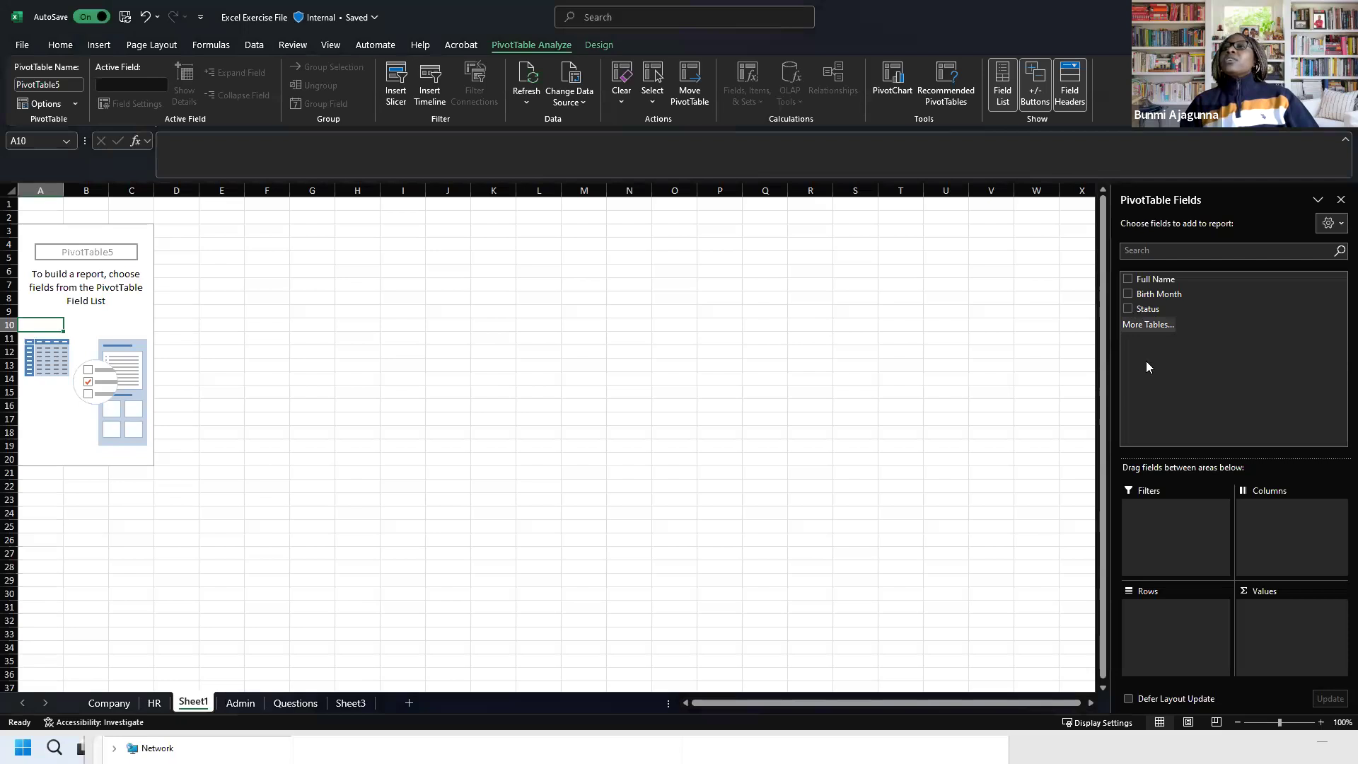
pyautogui.click(1147, 310)
pyautogui.rightClick(1146, 309)
pyautogui.click(1141, 306)
pyautogui.moveTo(1144, 312); pyautogui.dragTo(1153, 612)
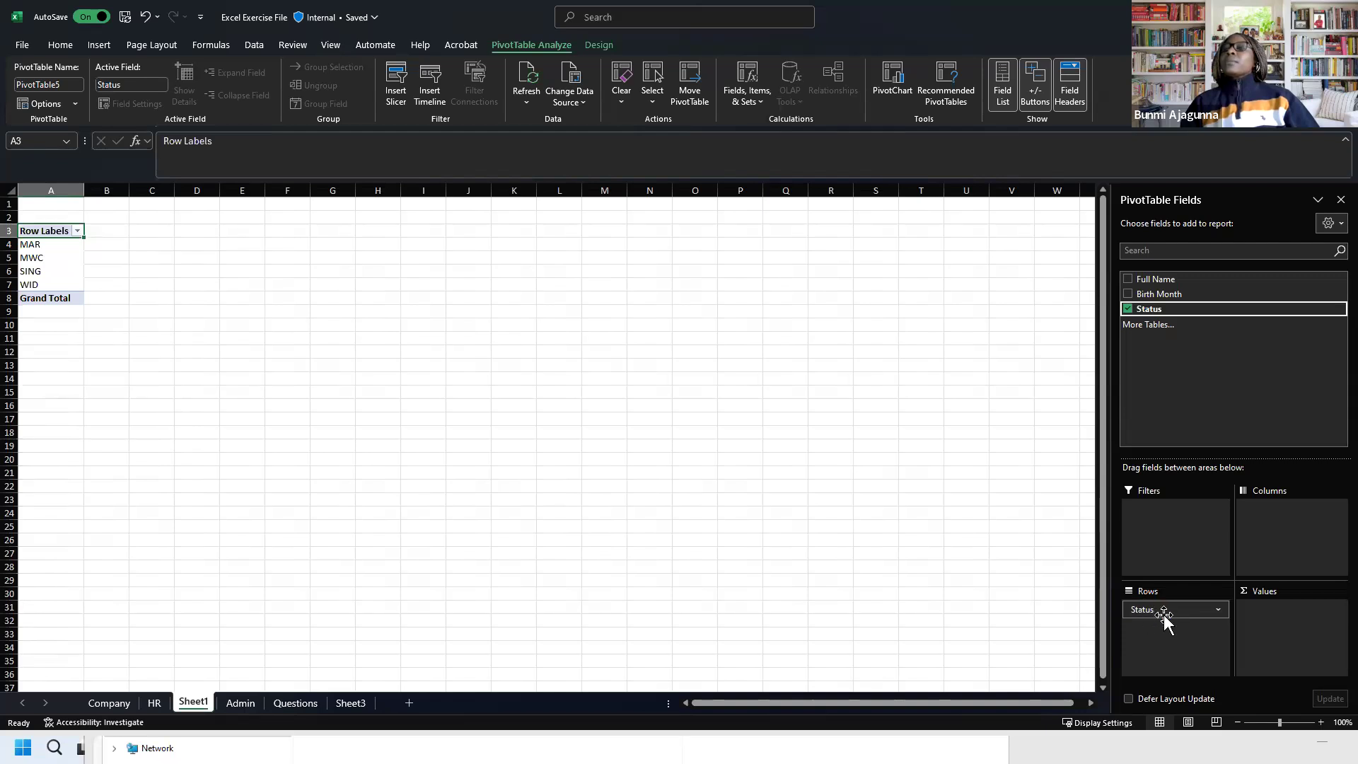
pyautogui.click(1128, 308)
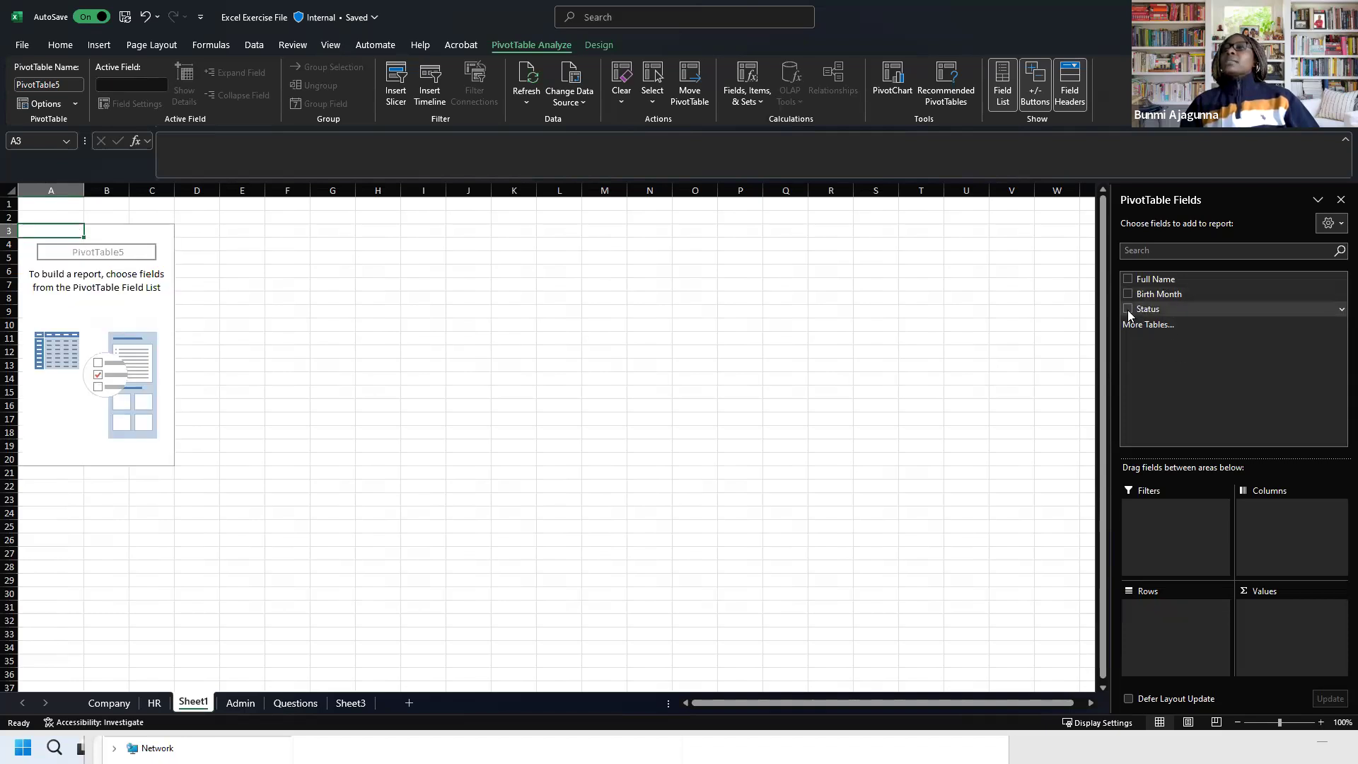
pyautogui.click(1128, 310)
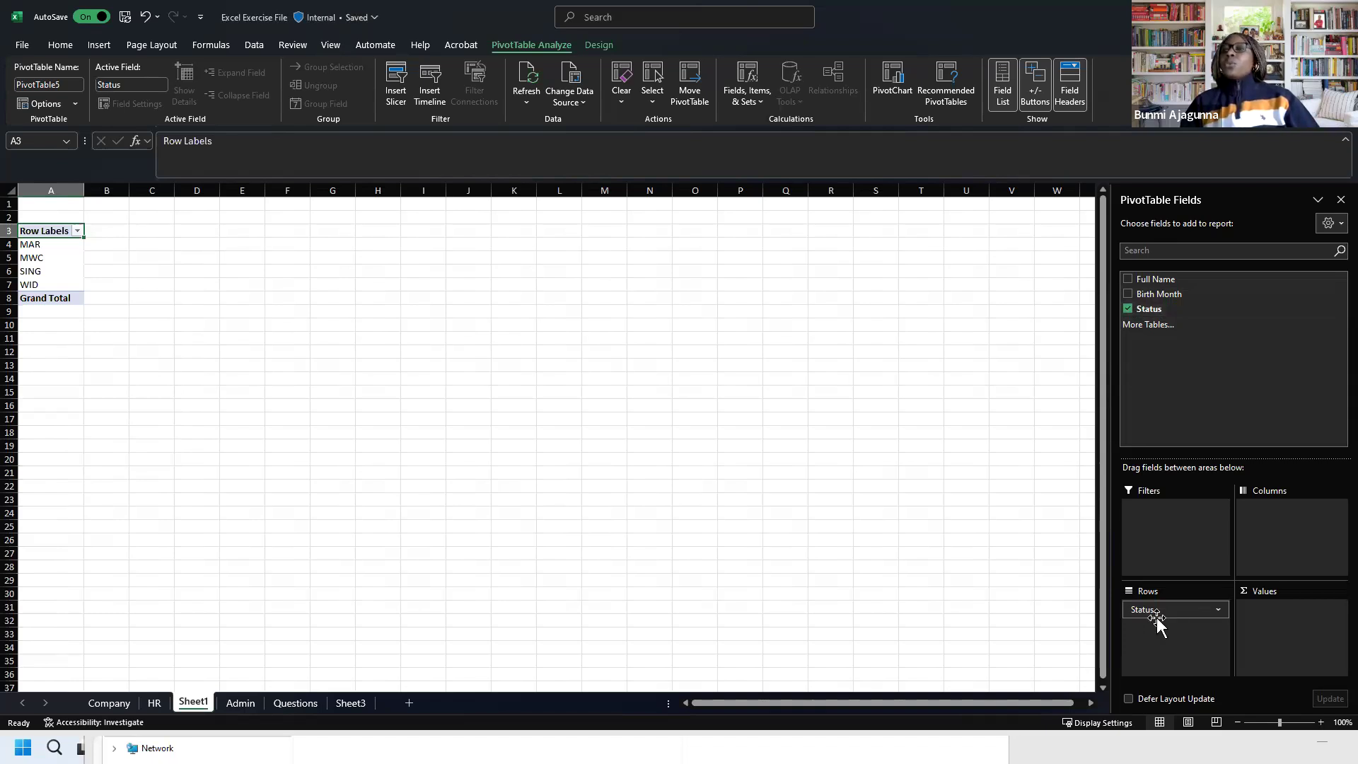
# Step: Examine the status row labels in the PivotTable, comparing selections inside and outside the report
pyautogui.moveTo(117, 207); pyautogui.dragTo(30, 327)
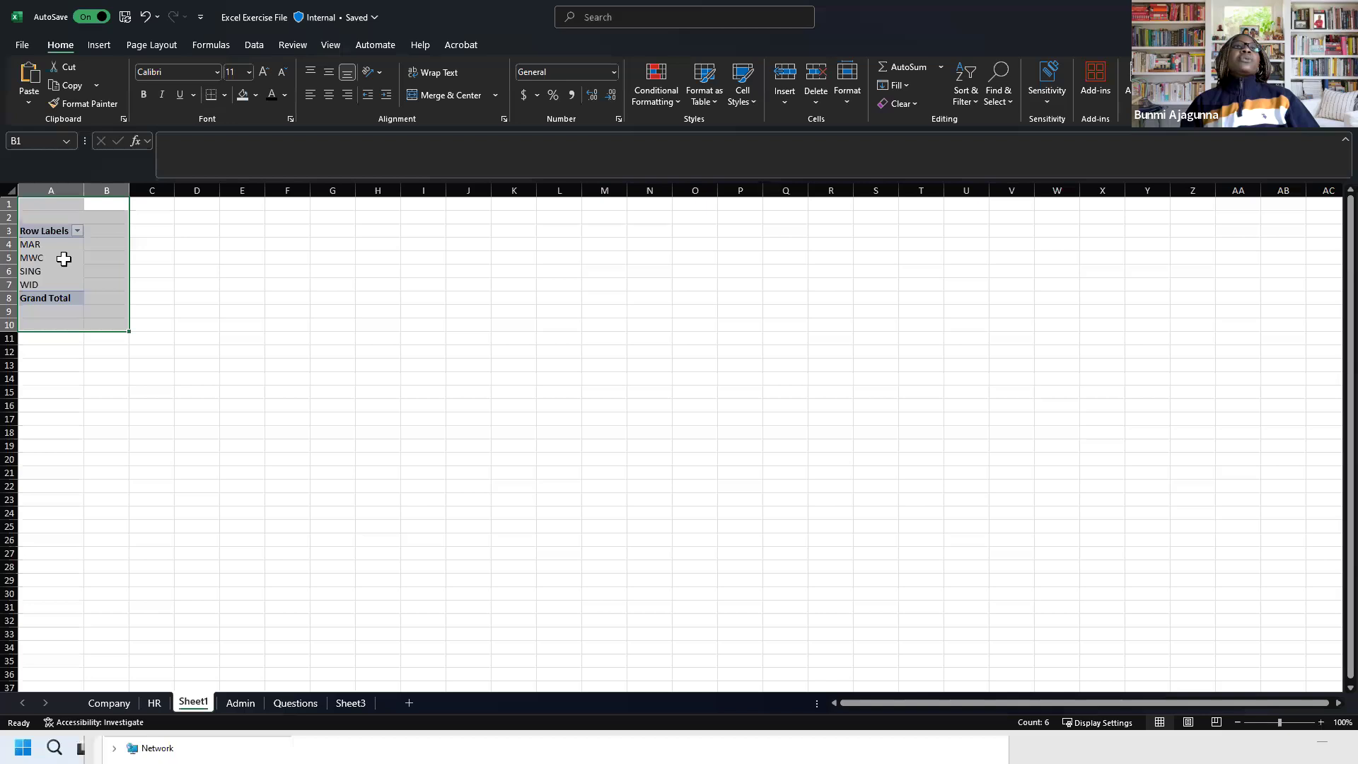
pyautogui.click(62, 259)
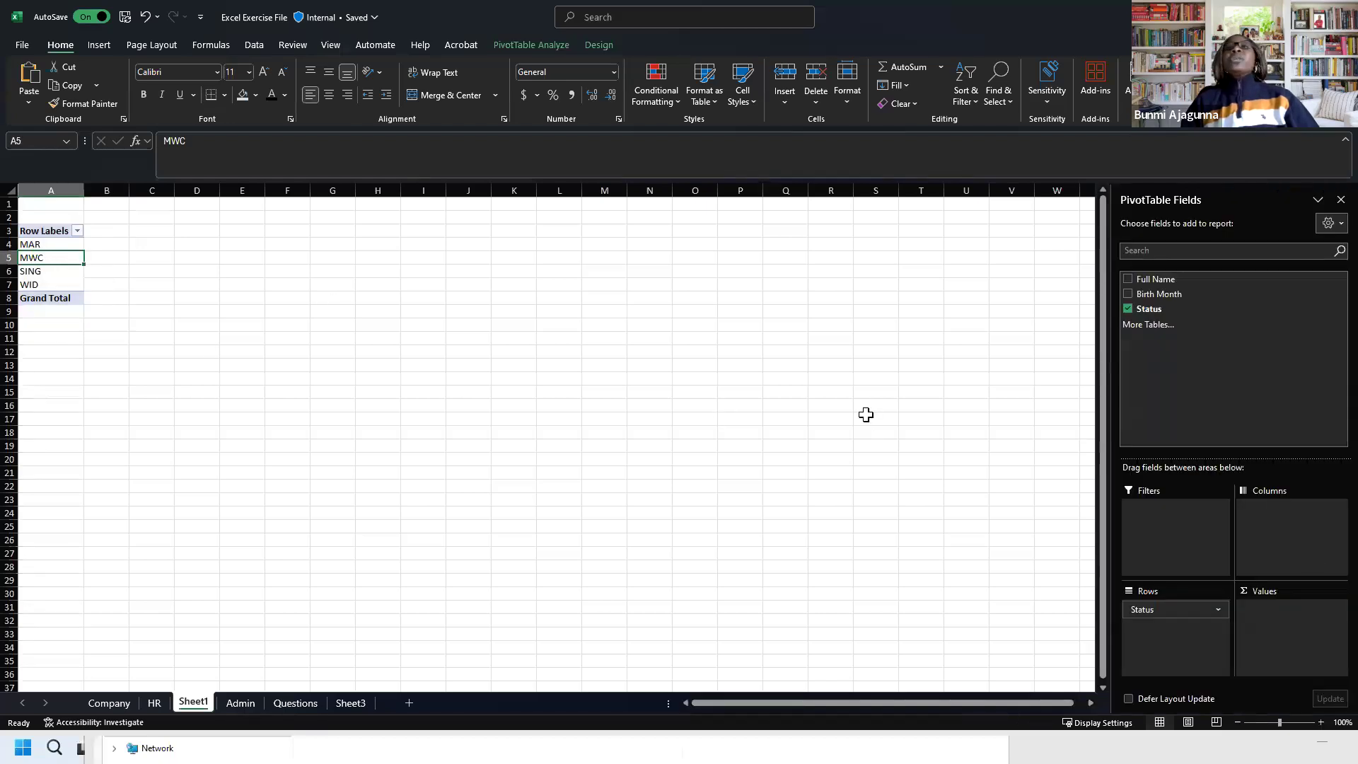
pyautogui.click(740, 352)
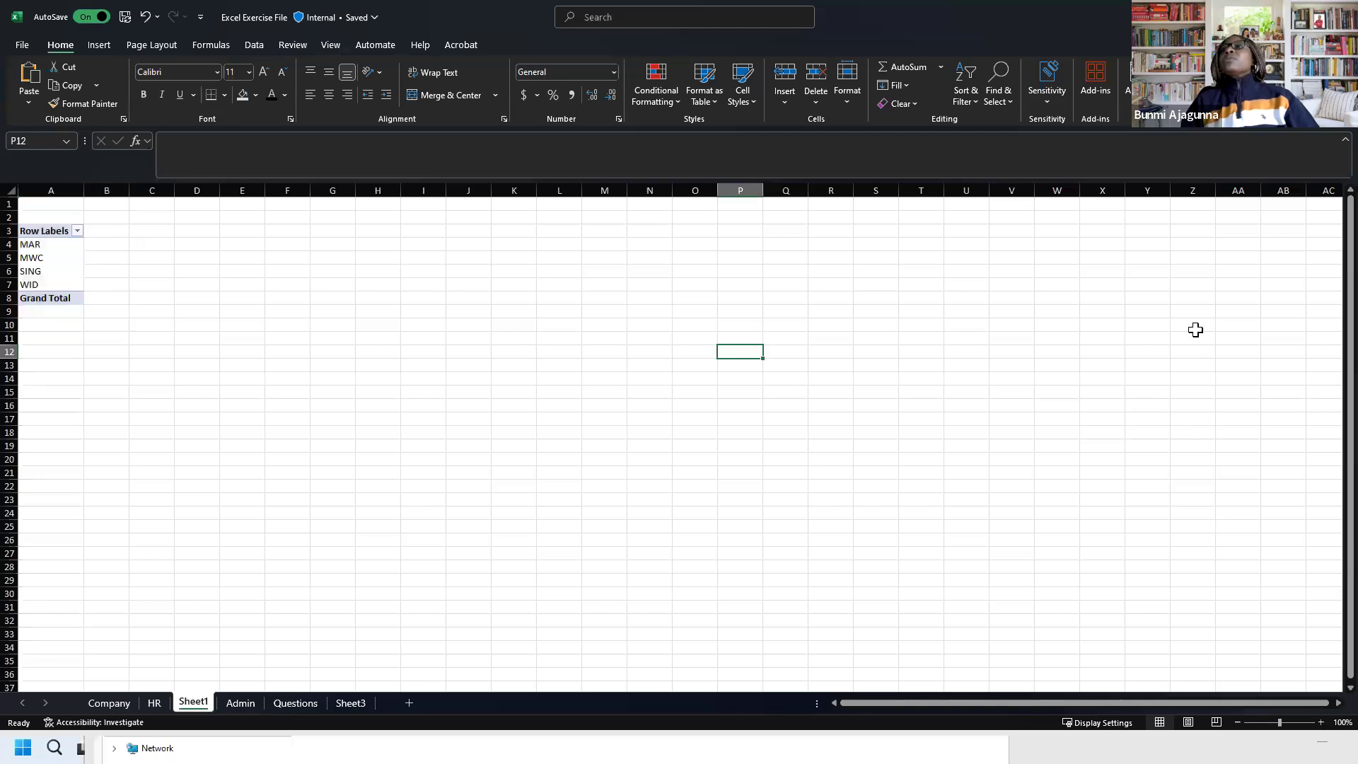
pyautogui.click(53, 257)
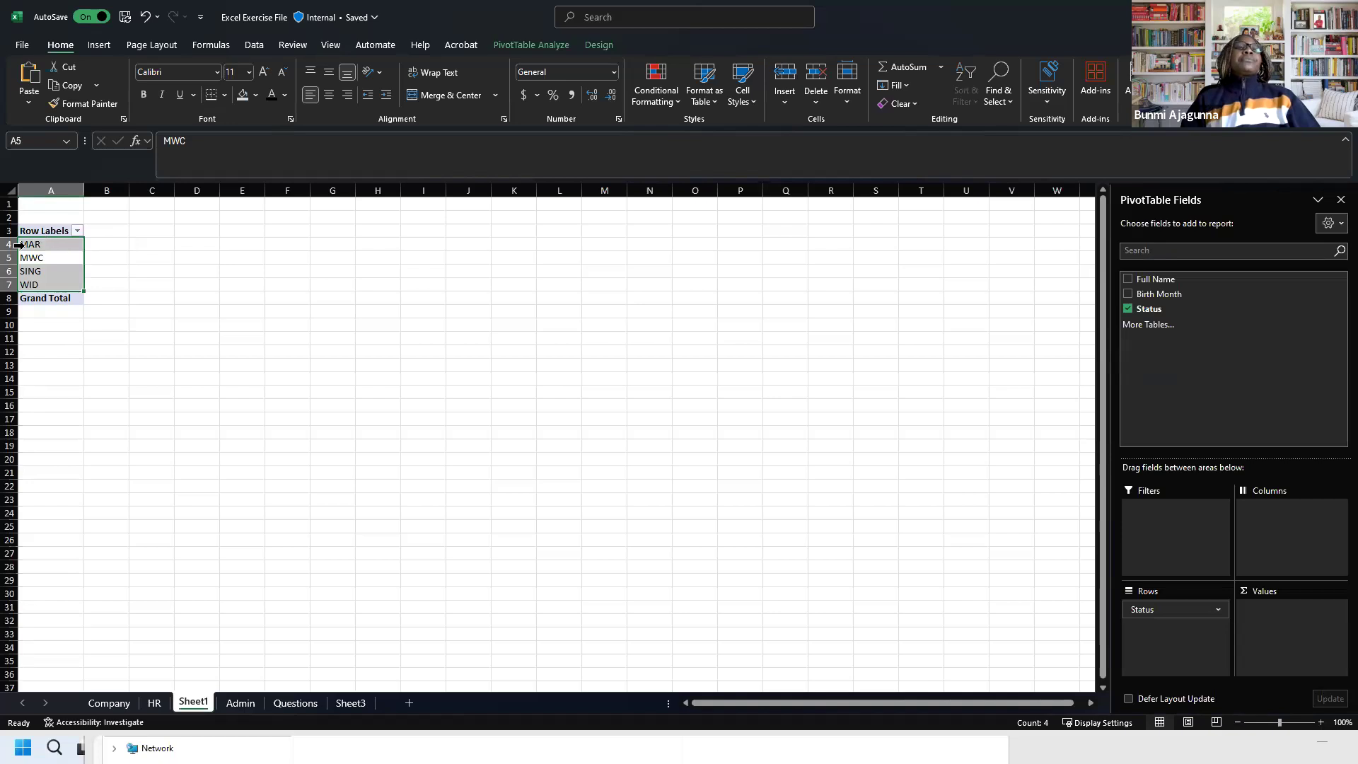
pyautogui.click(38, 240)
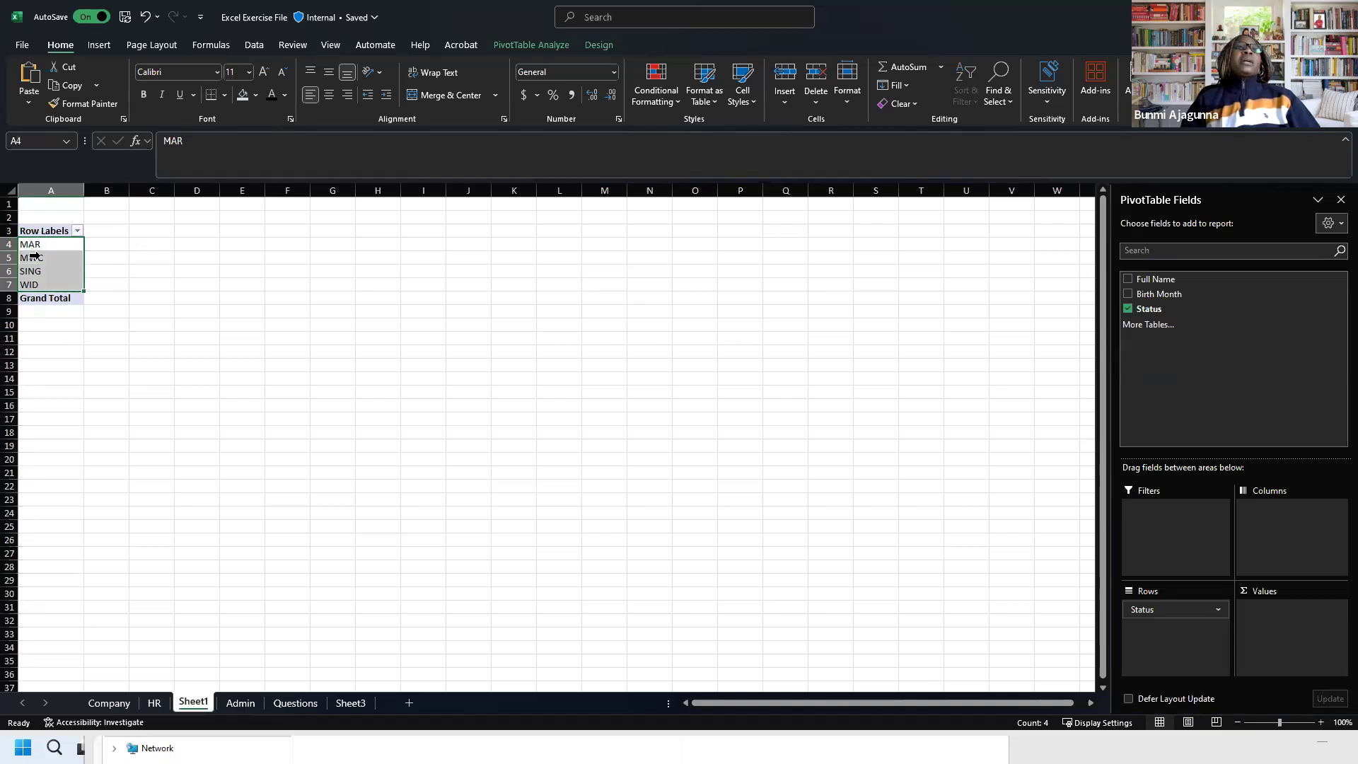
pyautogui.press('Return')
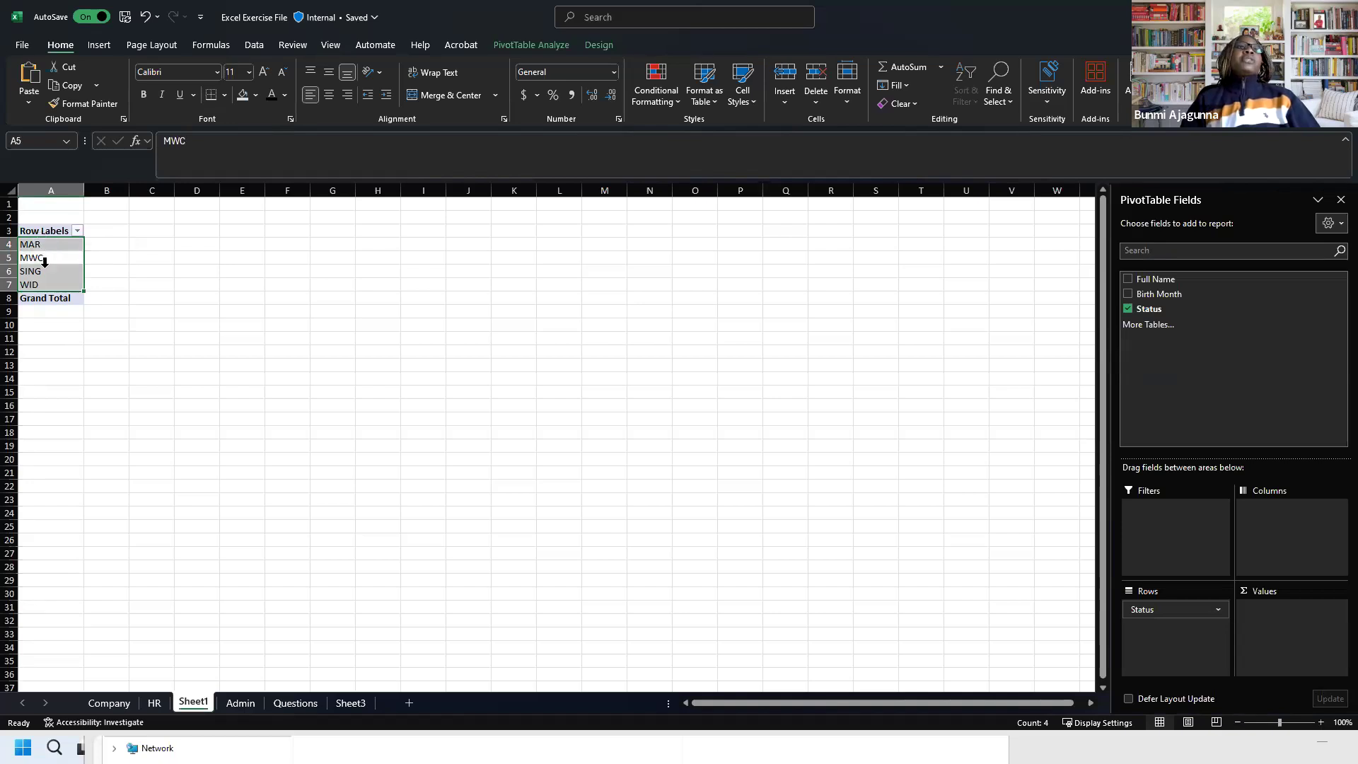
pyautogui.click(187, 324)
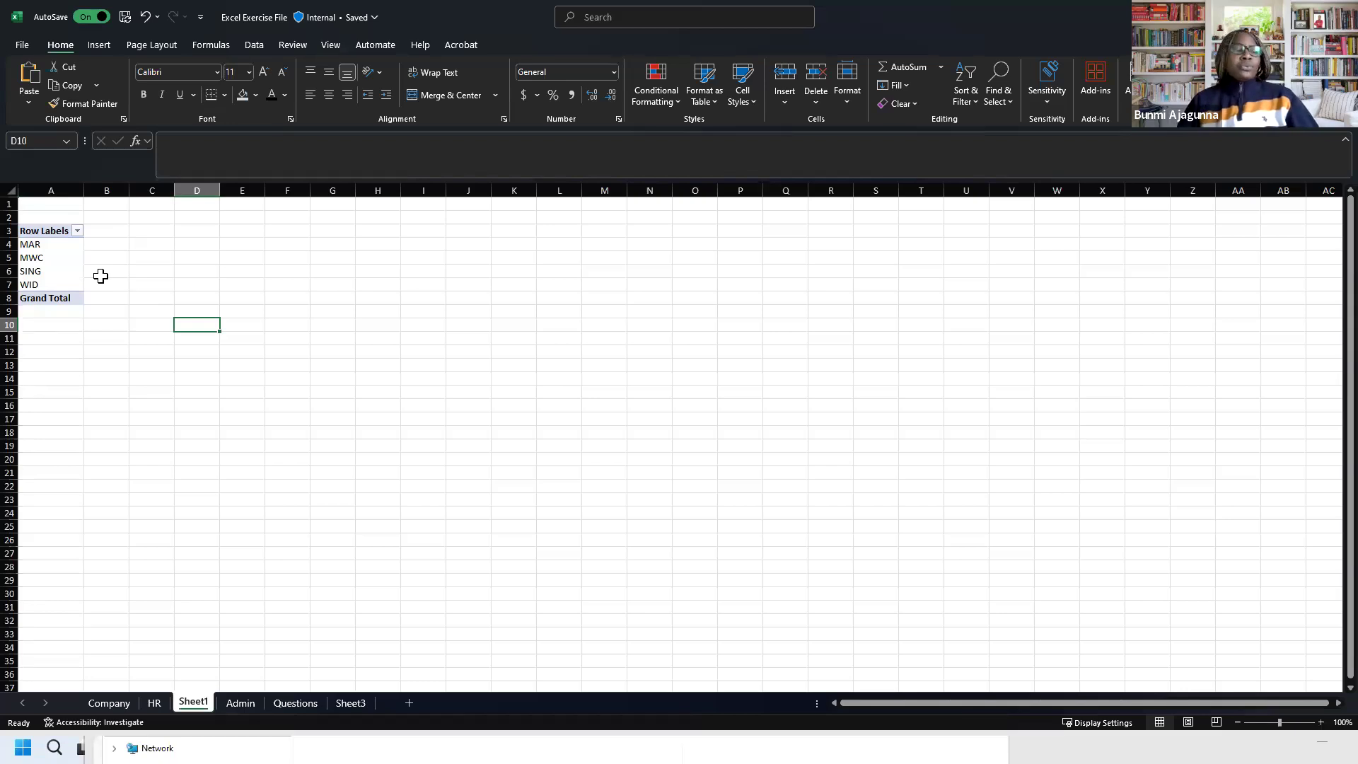
# Step: Add the Full Name field to the PivotTable's Values area as a count for each status
pyautogui.click(44, 259)
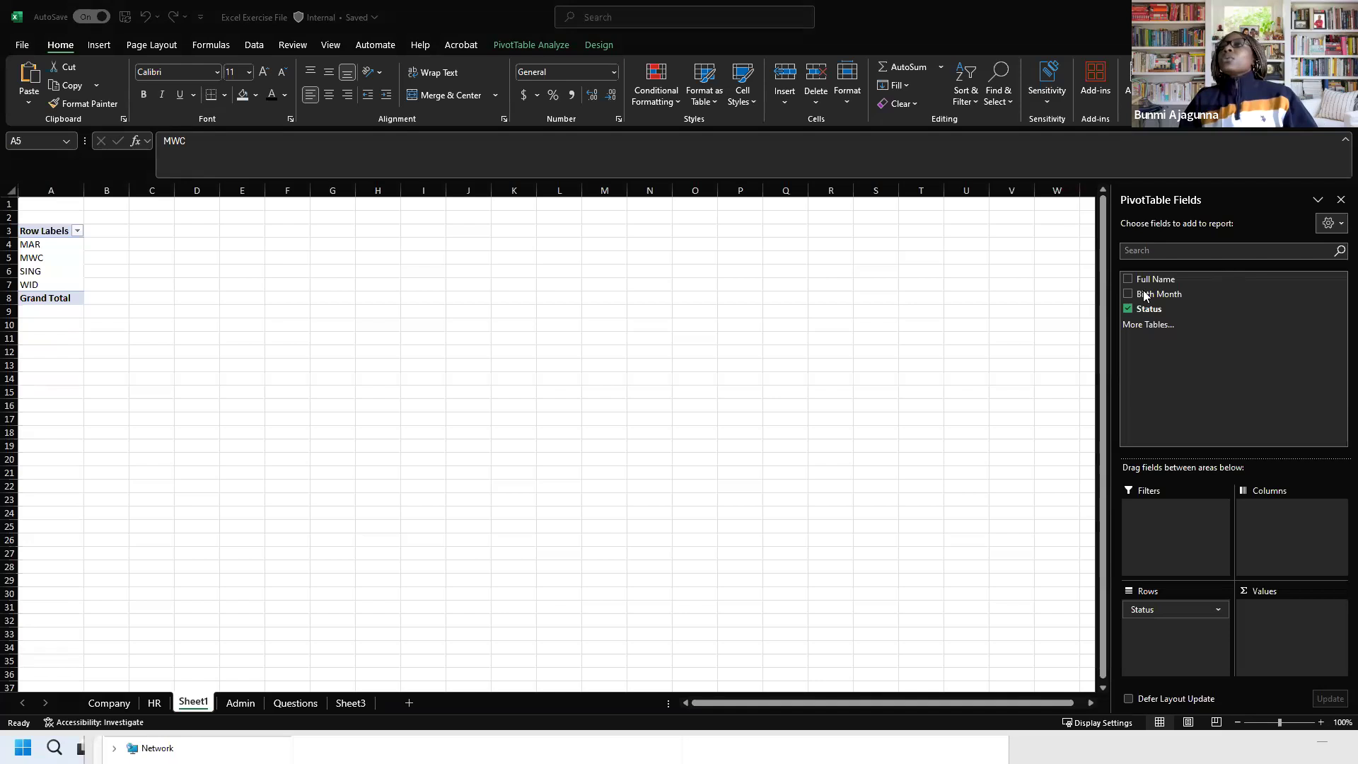
pyautogui.moveTo(1142, 278); pyautogui.dragTo(1282, 638)
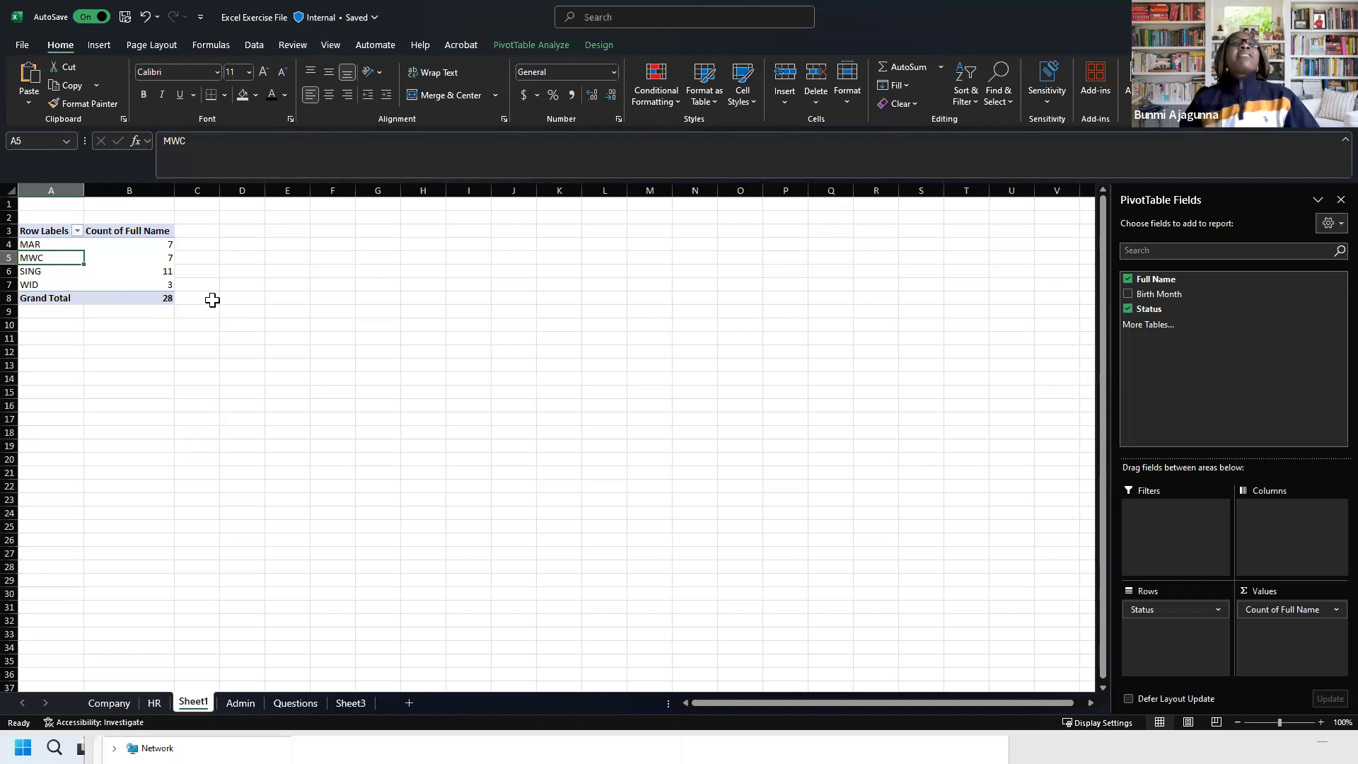
# Step: Check the Count of Full Name for each status and the grand total in the PivotTable
pyautogui.moveTo(187, 285); pyautogui.dragTo(50, 285)
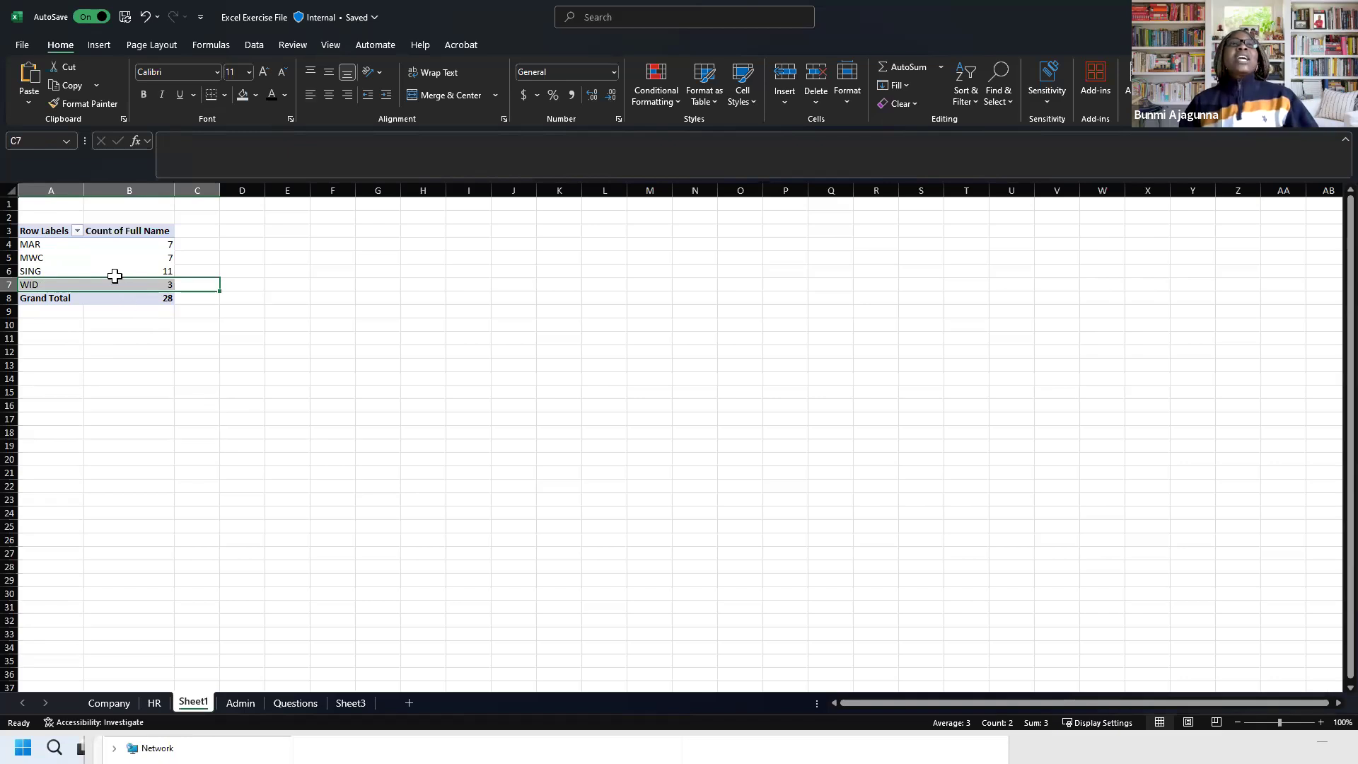
pyautogui.click(129, 258)
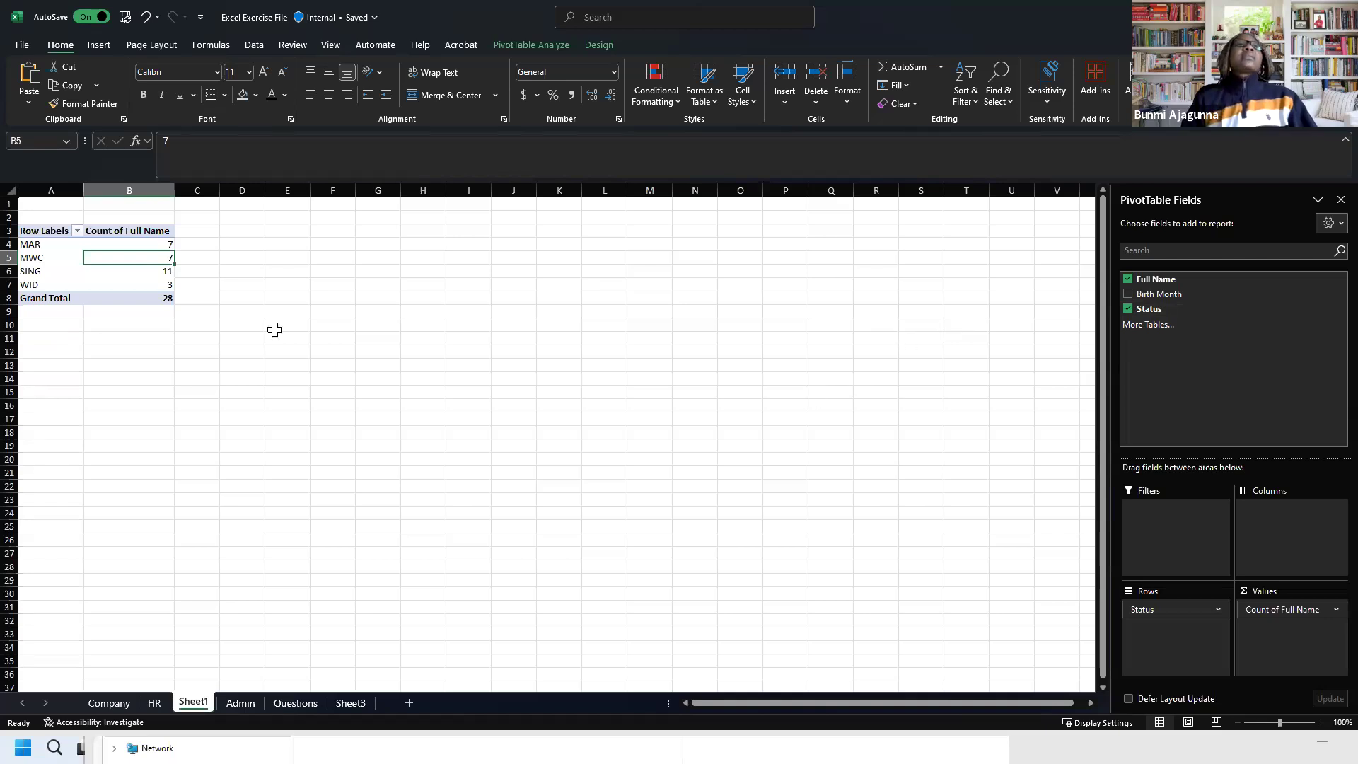
pyautogui.click(89, 377)
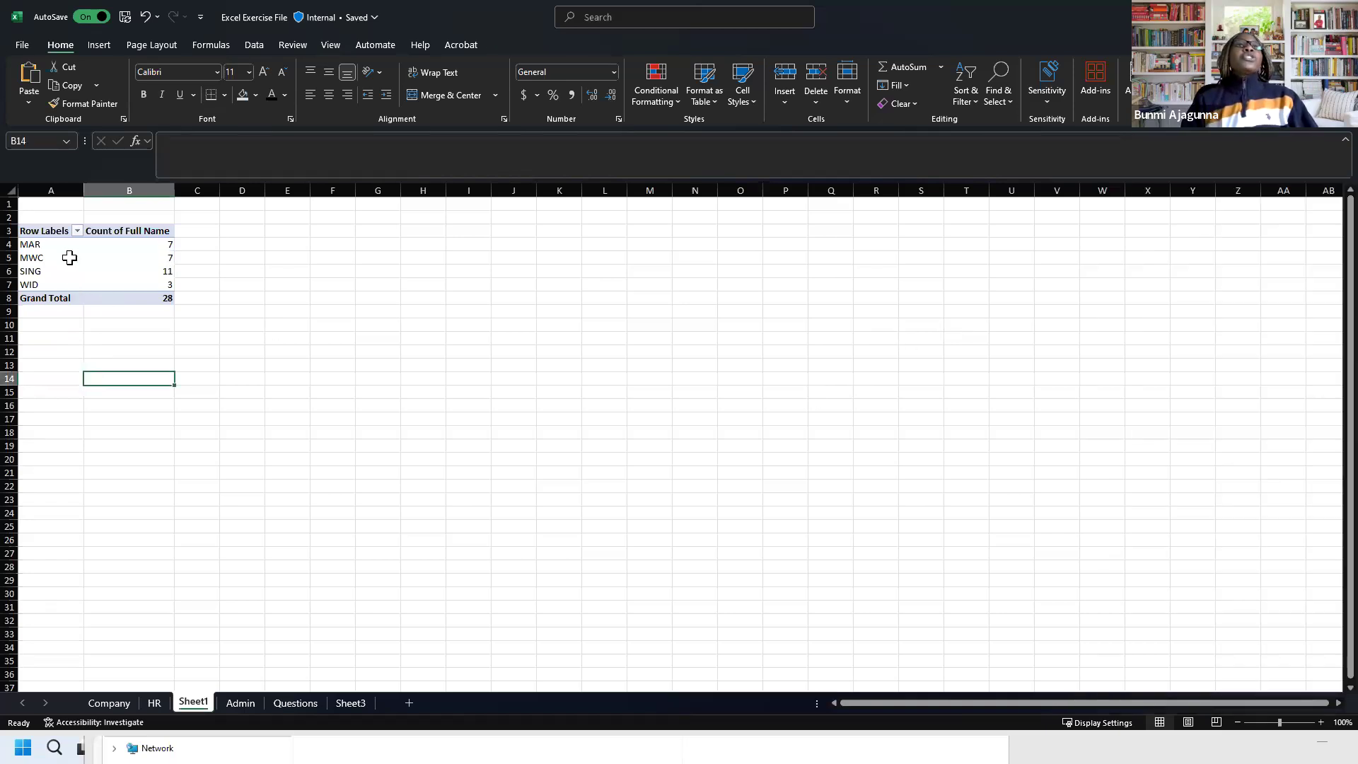
pyautogui.click(115, 354)
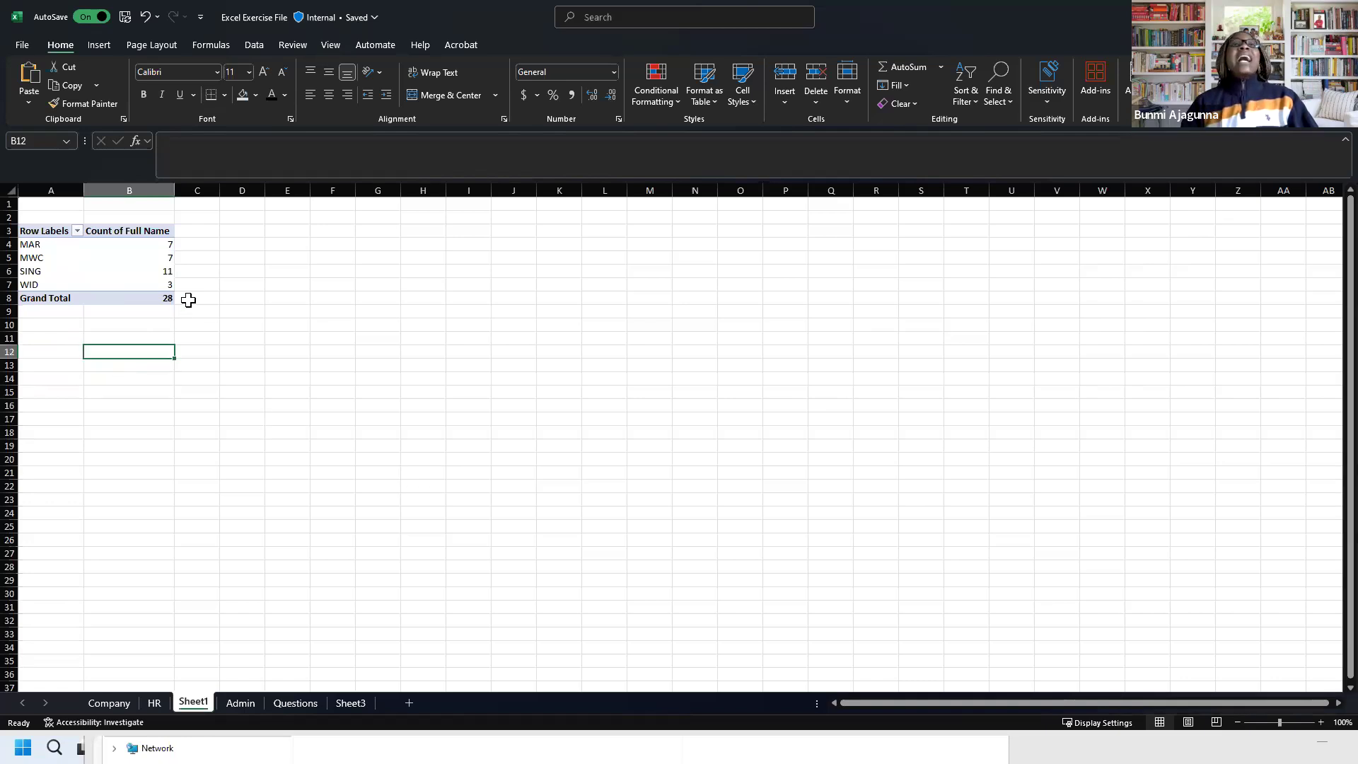
pyautogui.click(150, 299)
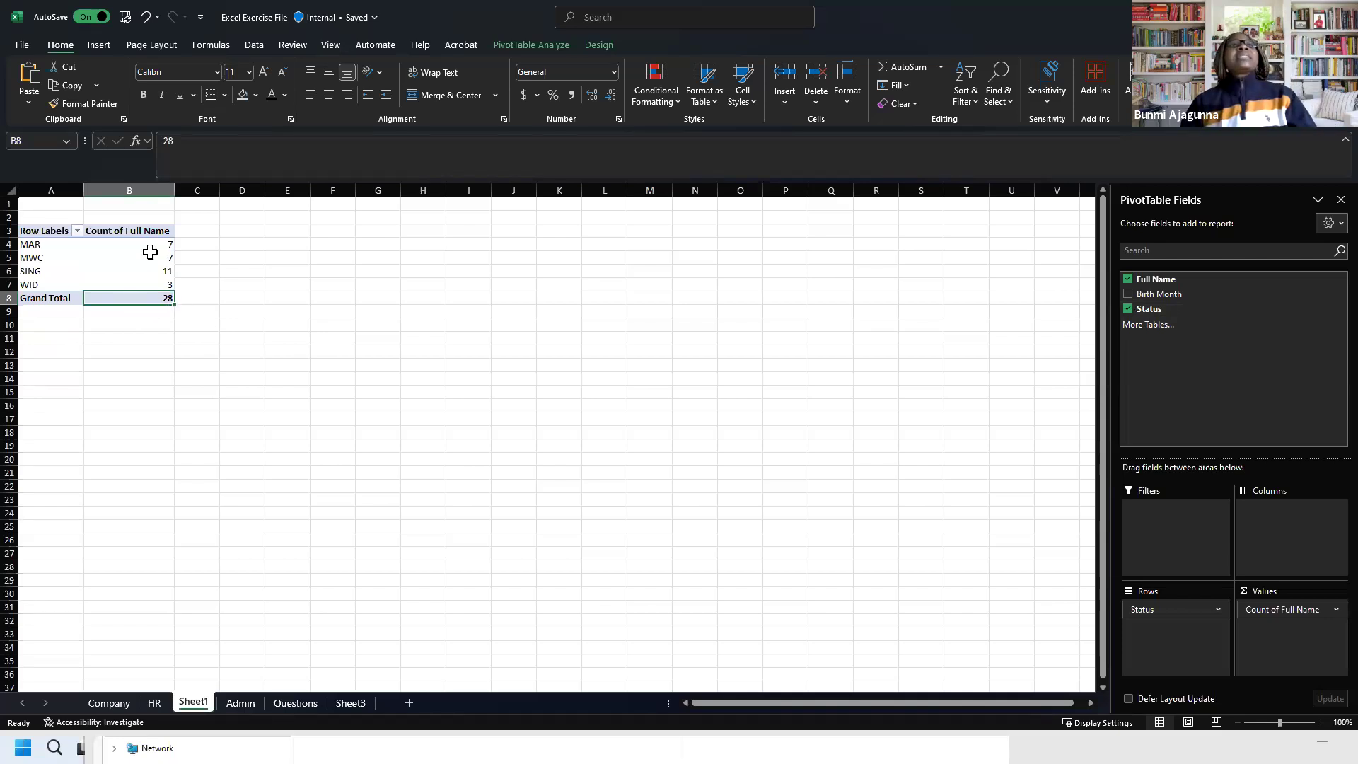
pyautogui.click(164, 246)
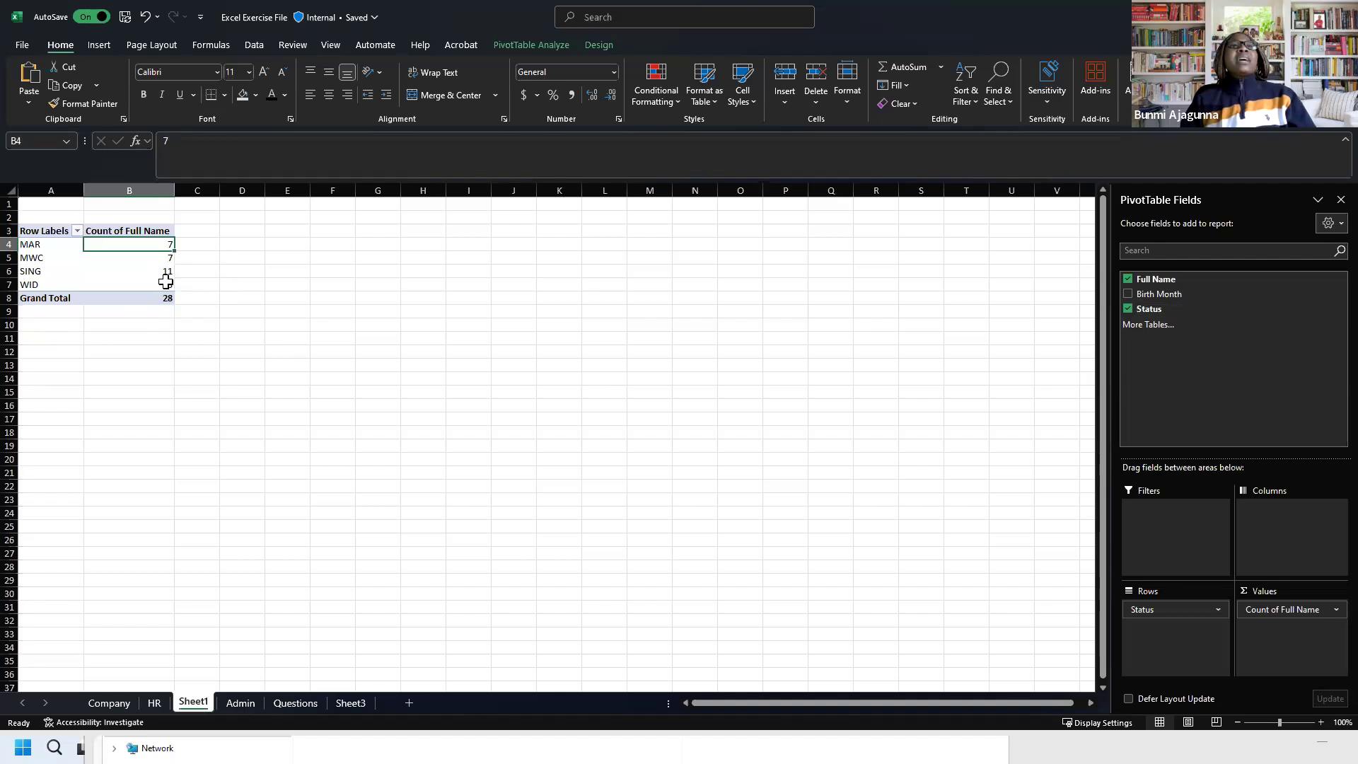
pyautogui.click(165, 261)
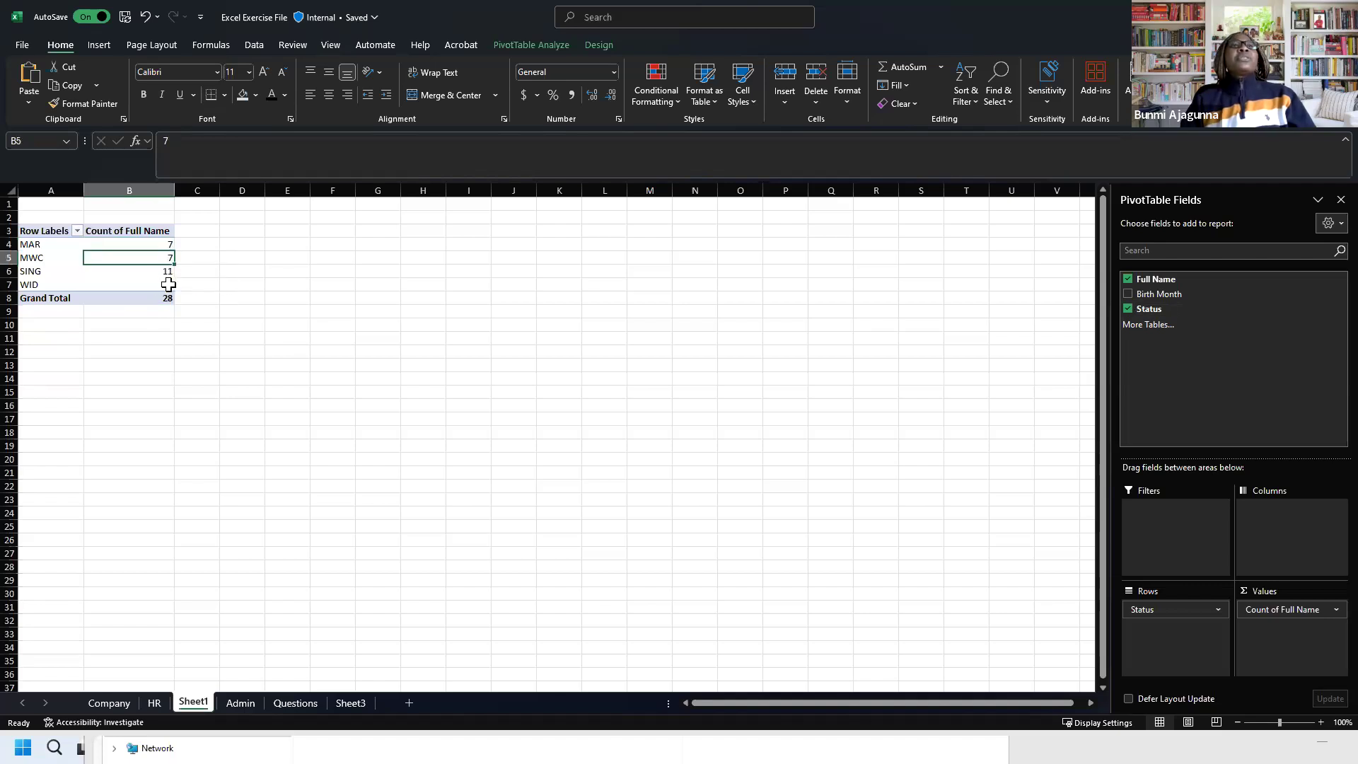
pyautogui.press('Down')
pyautogui.press('Down')
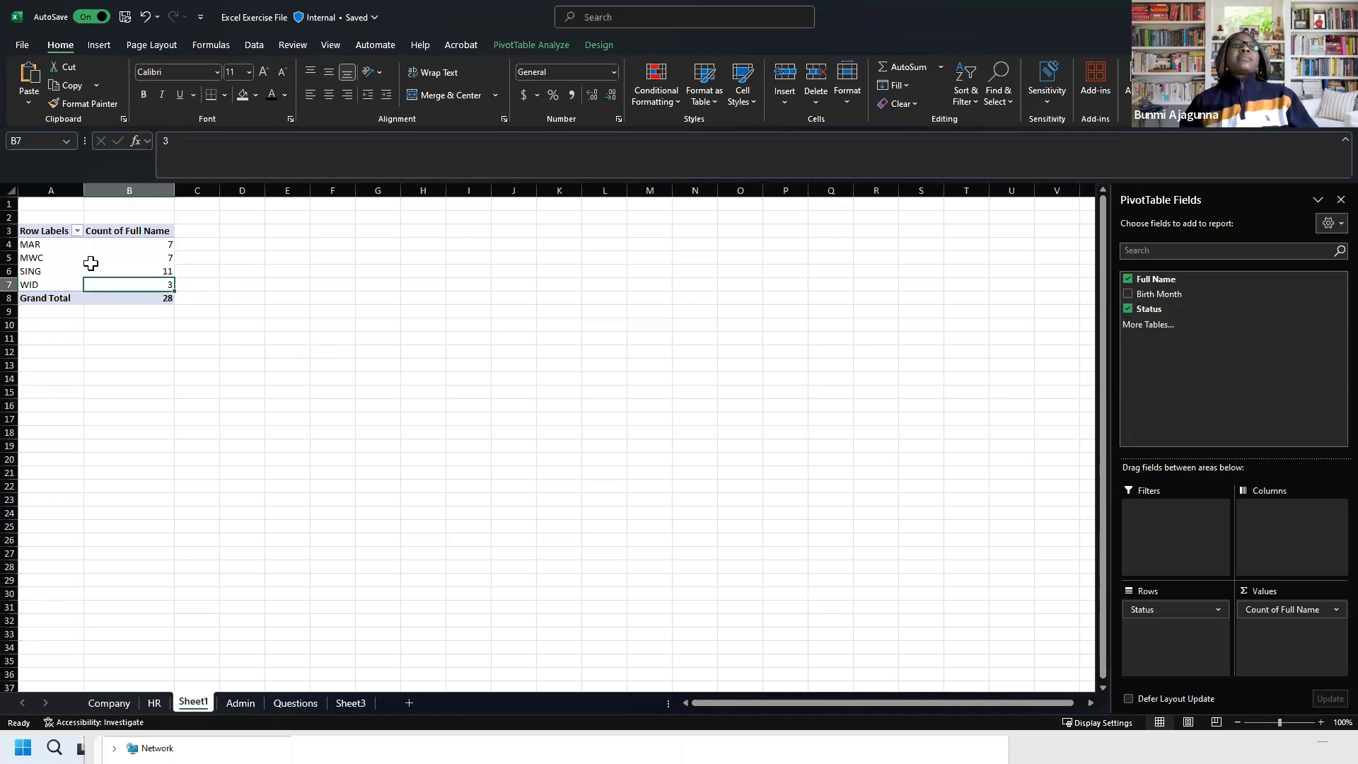
# Step: Insert a 3-D pie chart from the status counts in A4:B7 and move it up beside the PivotTable
pyautogui.click(47, 246)
pyautogui.keyDown('shift'); pyautogui.click(117, 281); pyautogui.keyUp('shift')
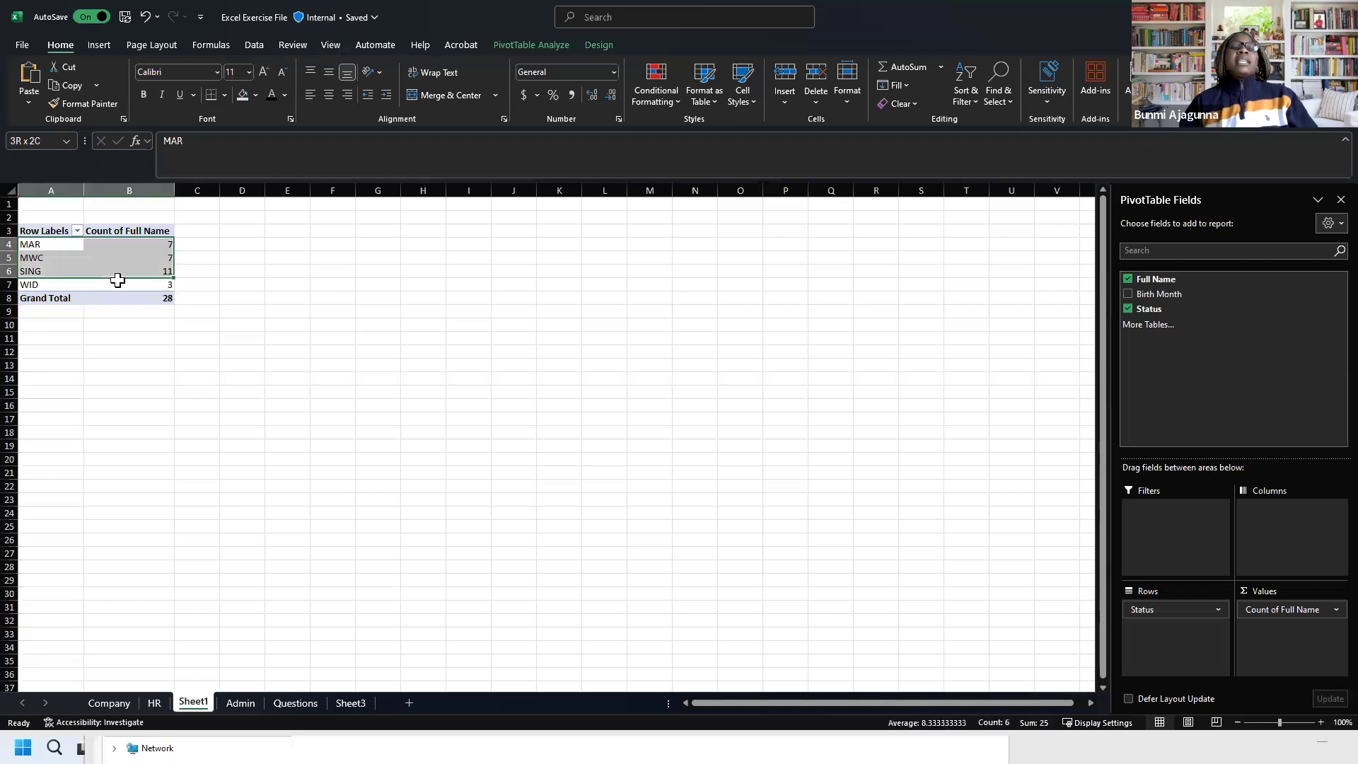
pyautogui.click(100, 47)
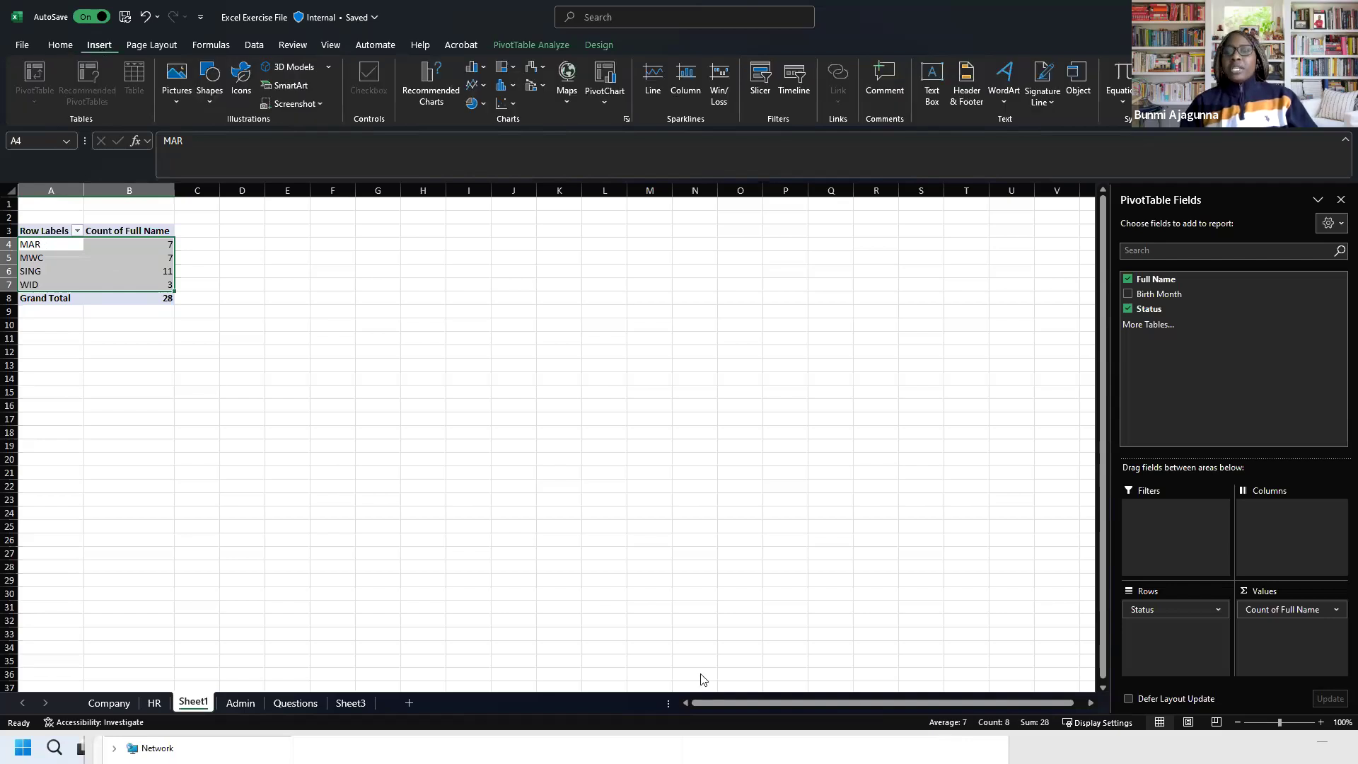
pyautogui.click(710, 749)
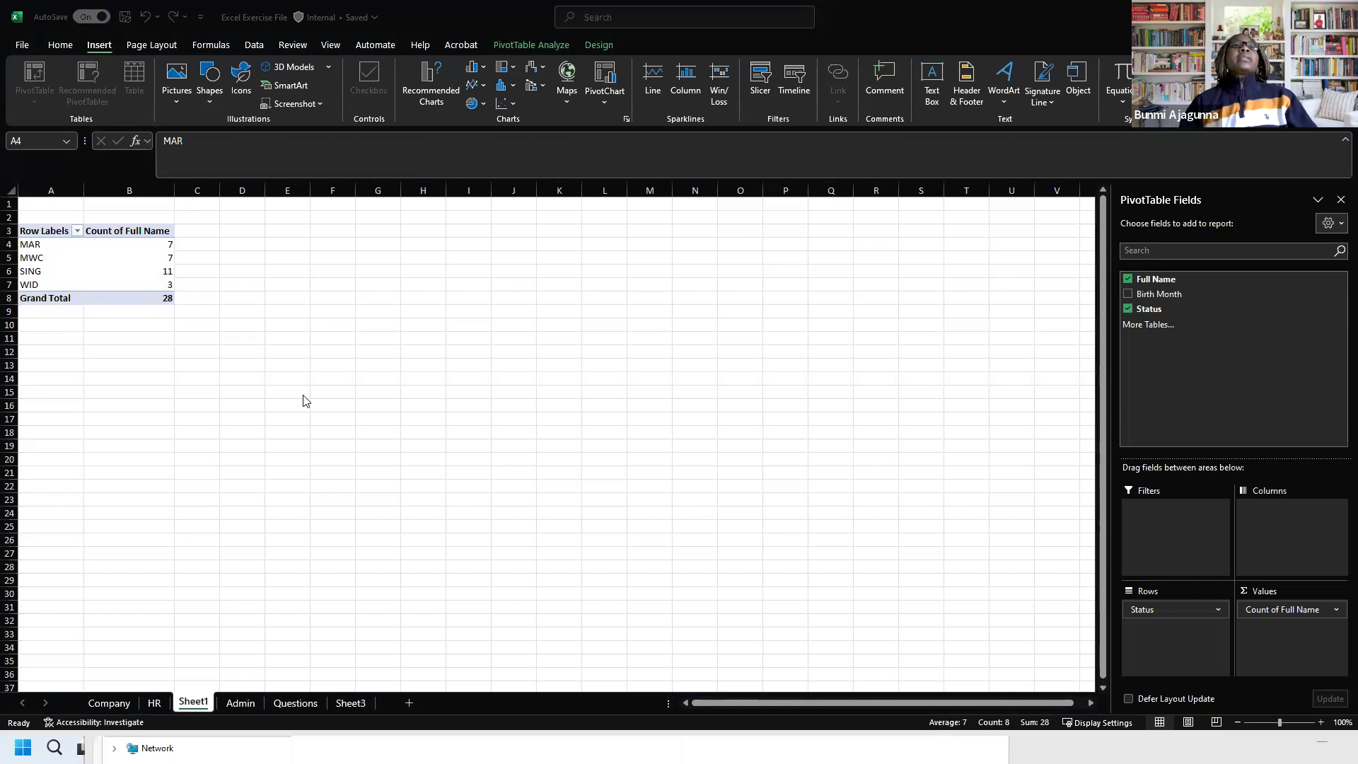
pyautogui.click(95, 334)
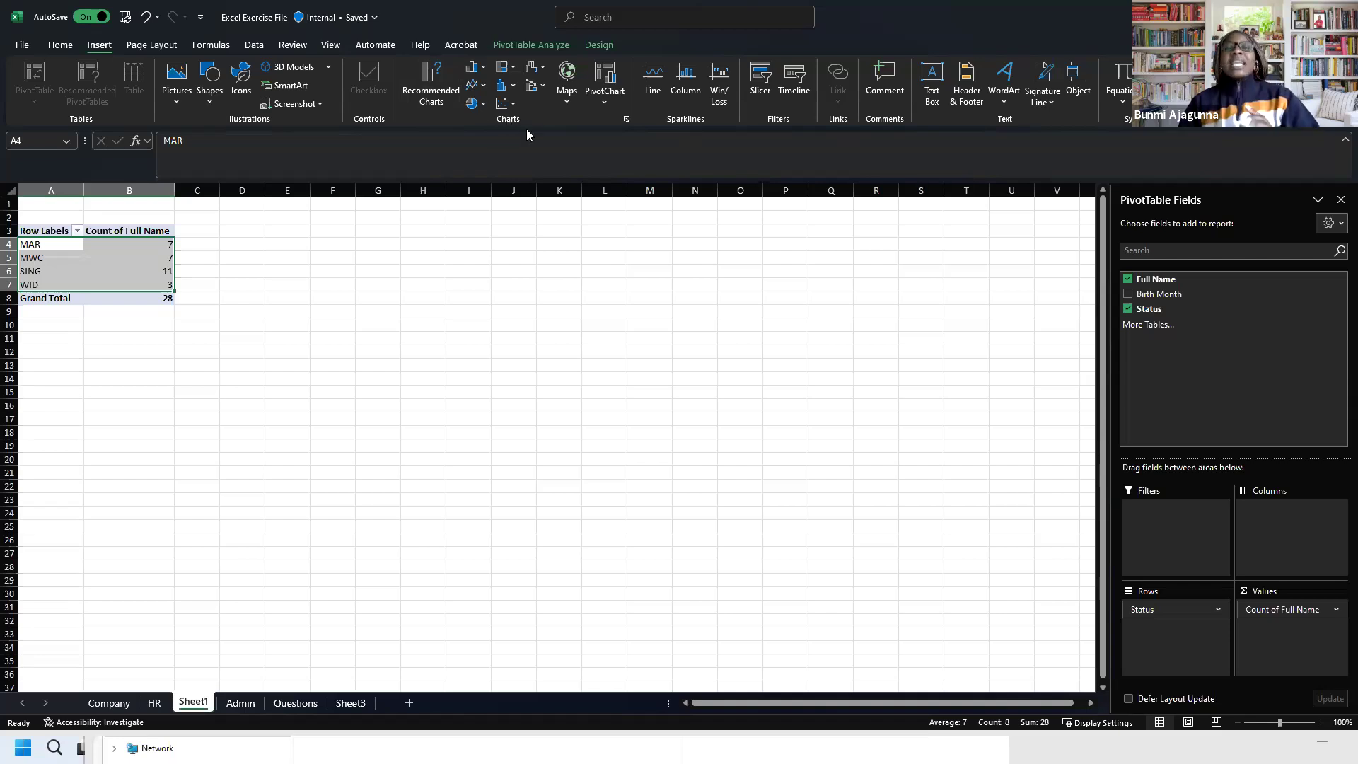
pyautogui.click(482, 104)
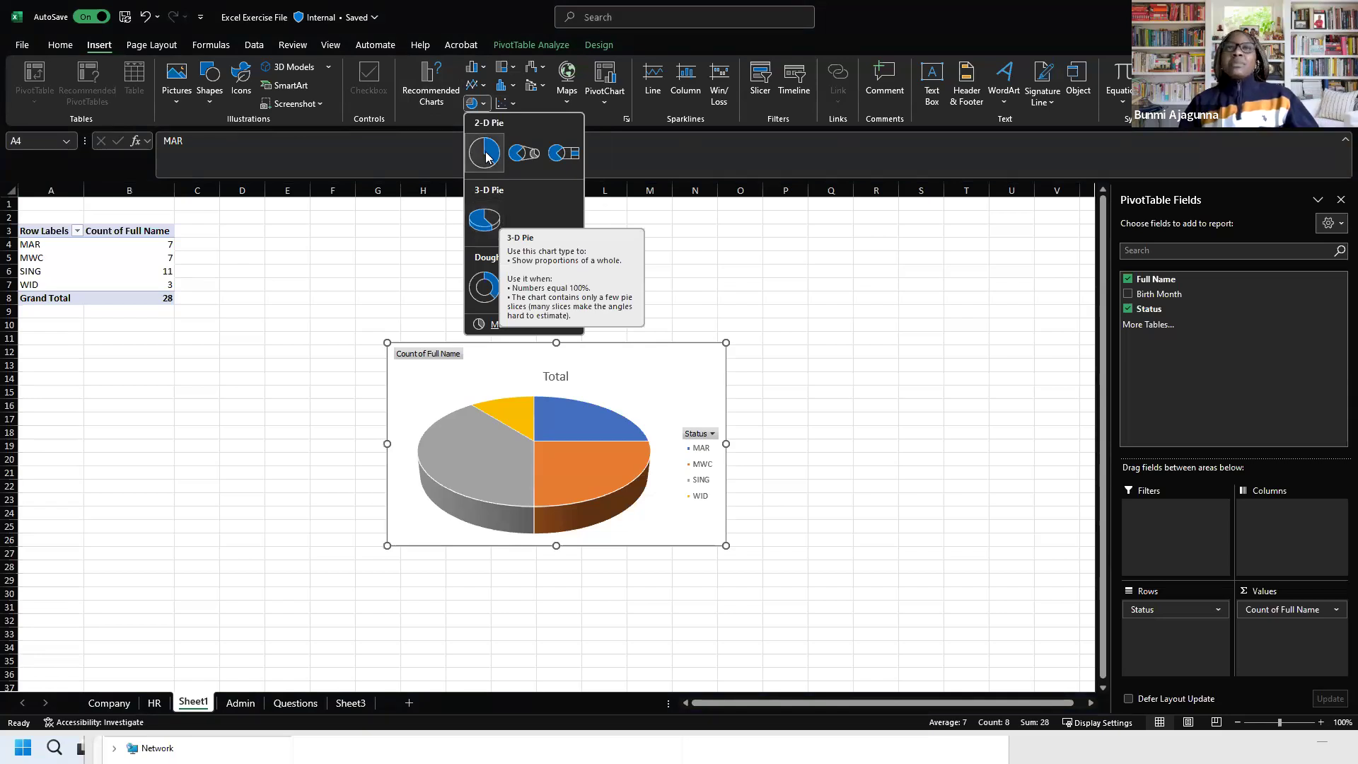
pyautogui.click(482, 224)
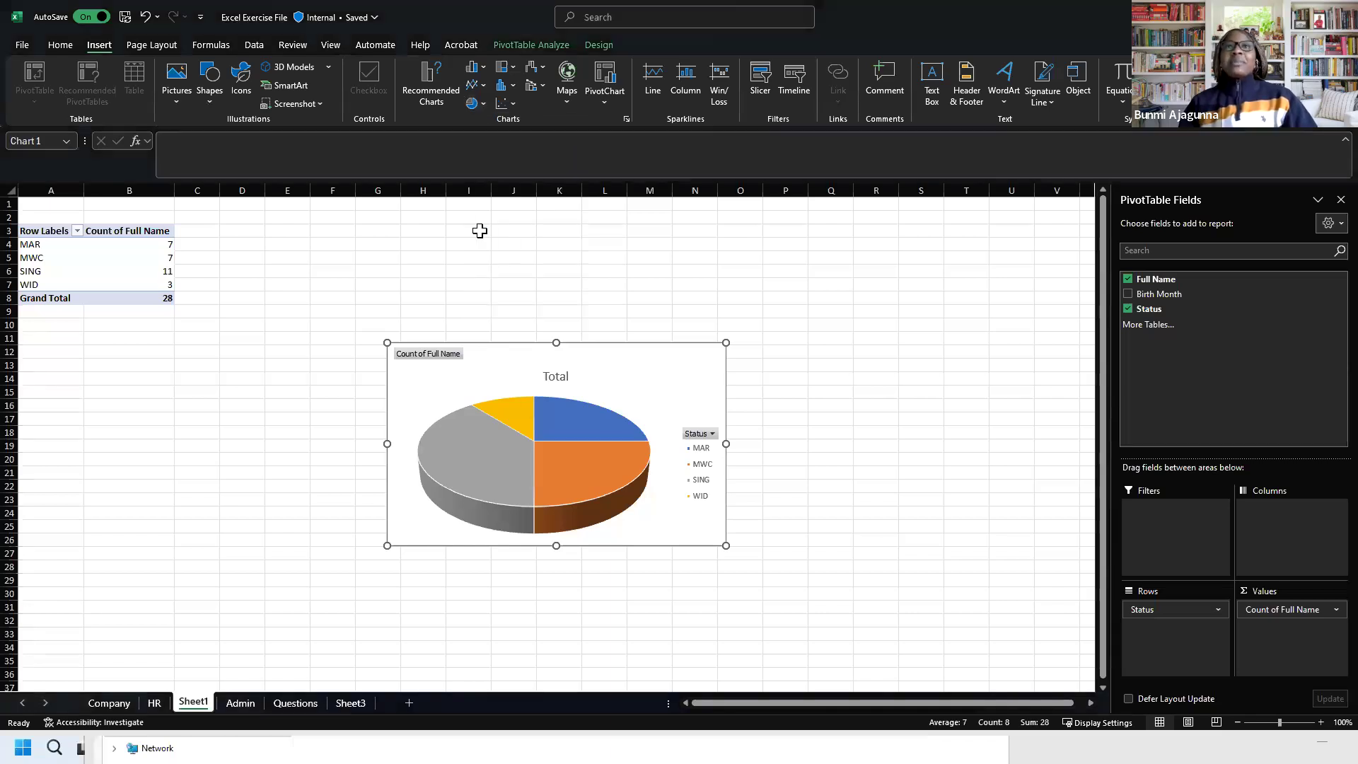
pyautogui.moveTo(379, 263); pyautogui.dragTo(370, 257)
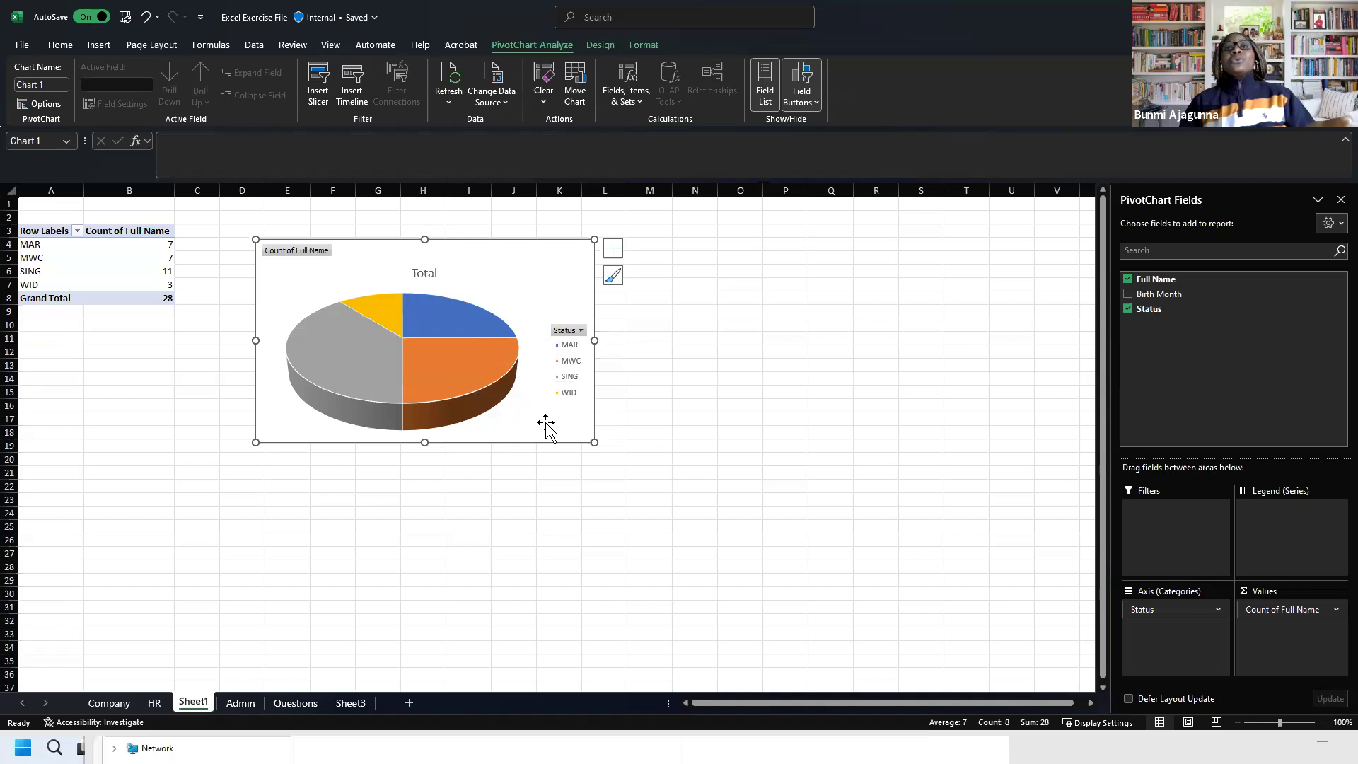
pyautogui.moveTo(400, 311)
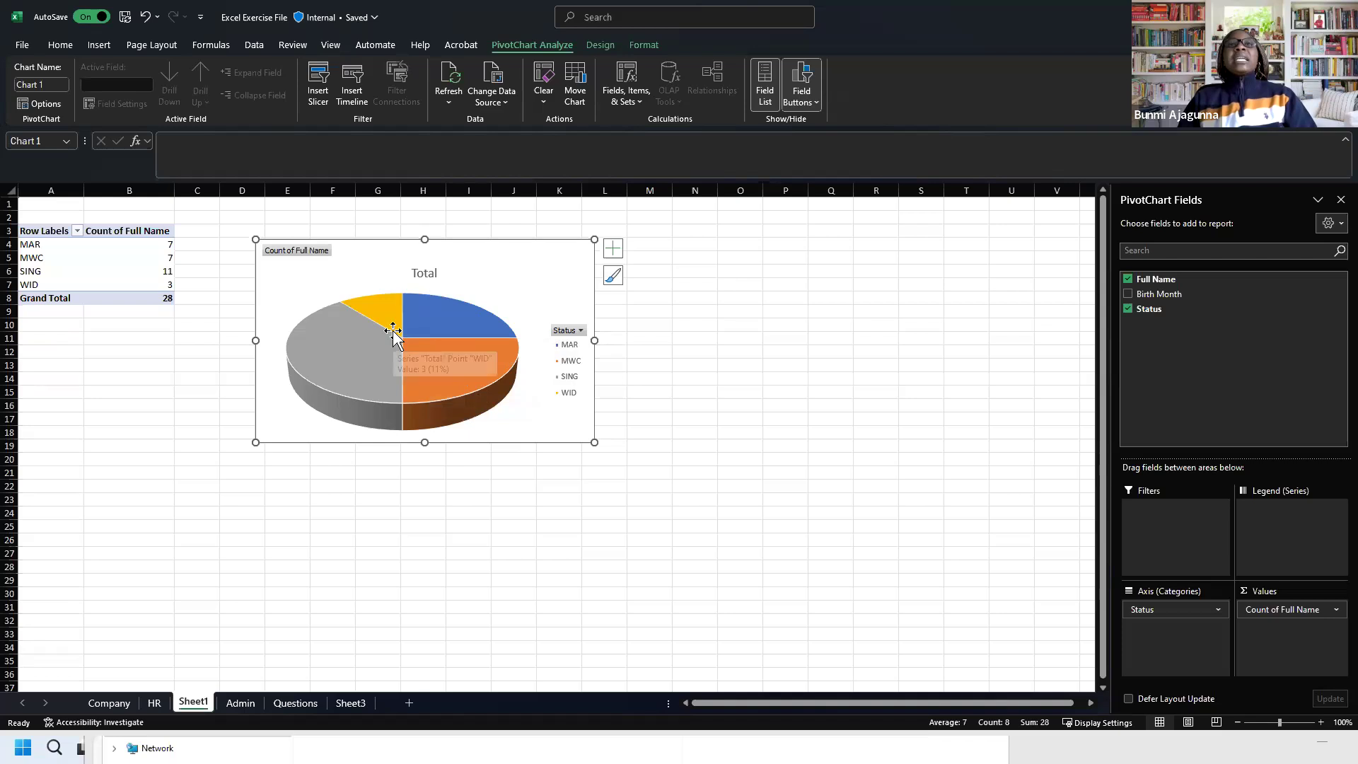
pyautogui.click(388, 368)
pyautogui.click(387, 368)
pyautogui.rightClick(388, 373)
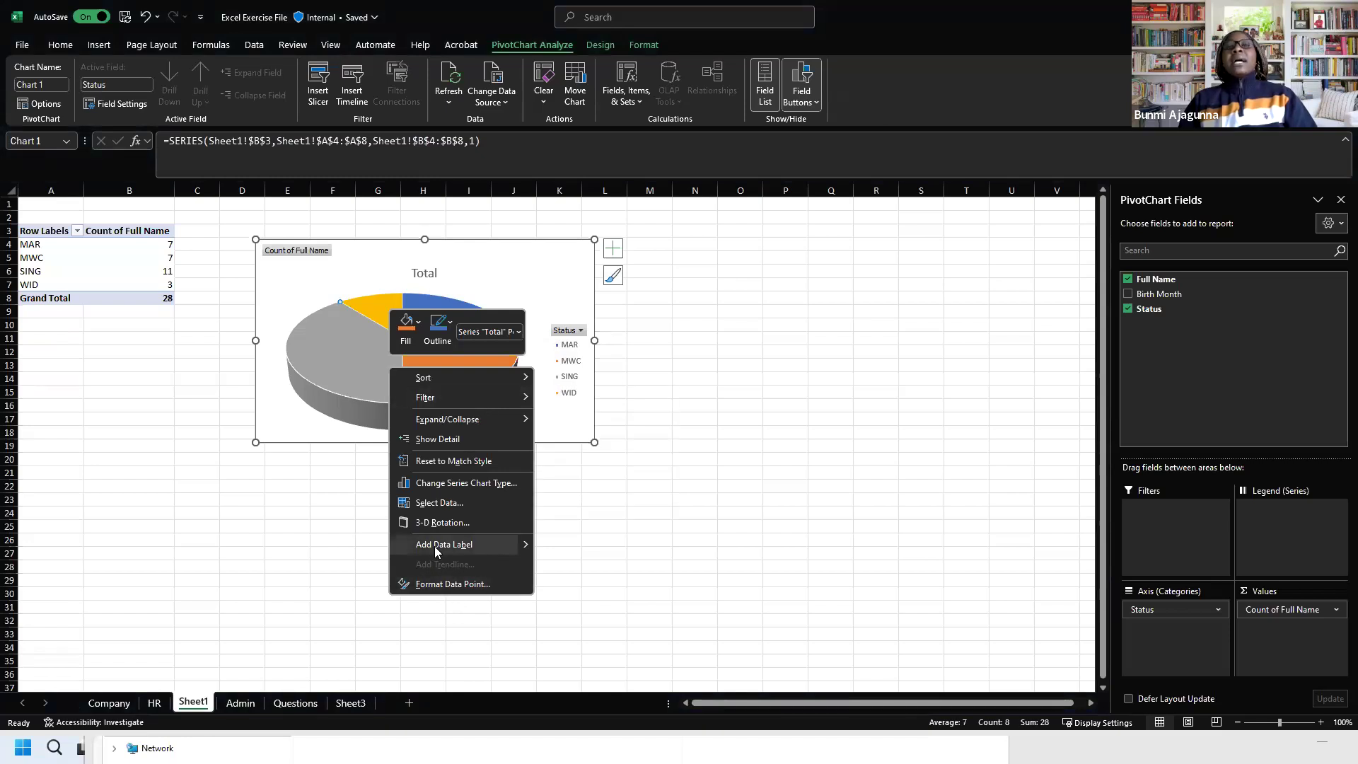
pyautogui.click(781, 458)
pyautogui.click(821, 392)
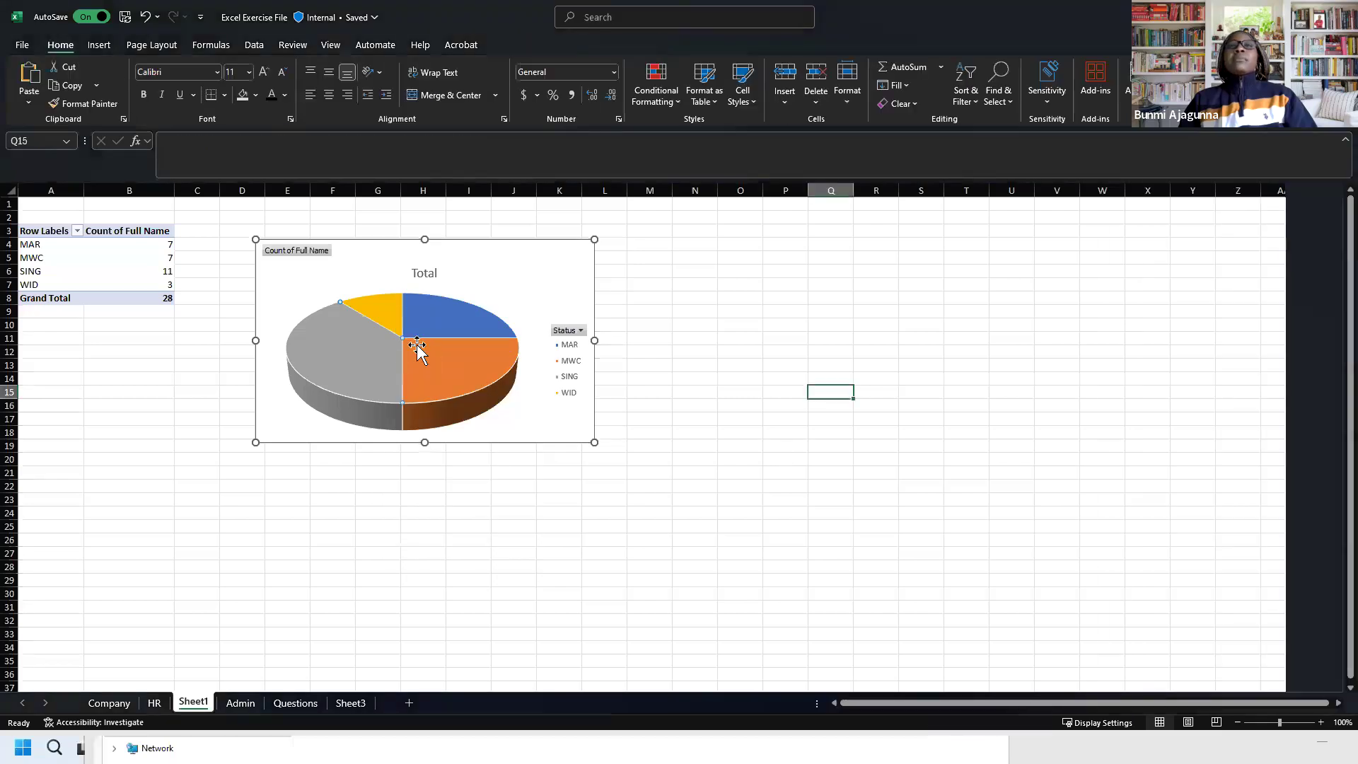
# Step: Add data labels to all slices of the 3-D pie chart
pyautogui.rightClick(416, 350)
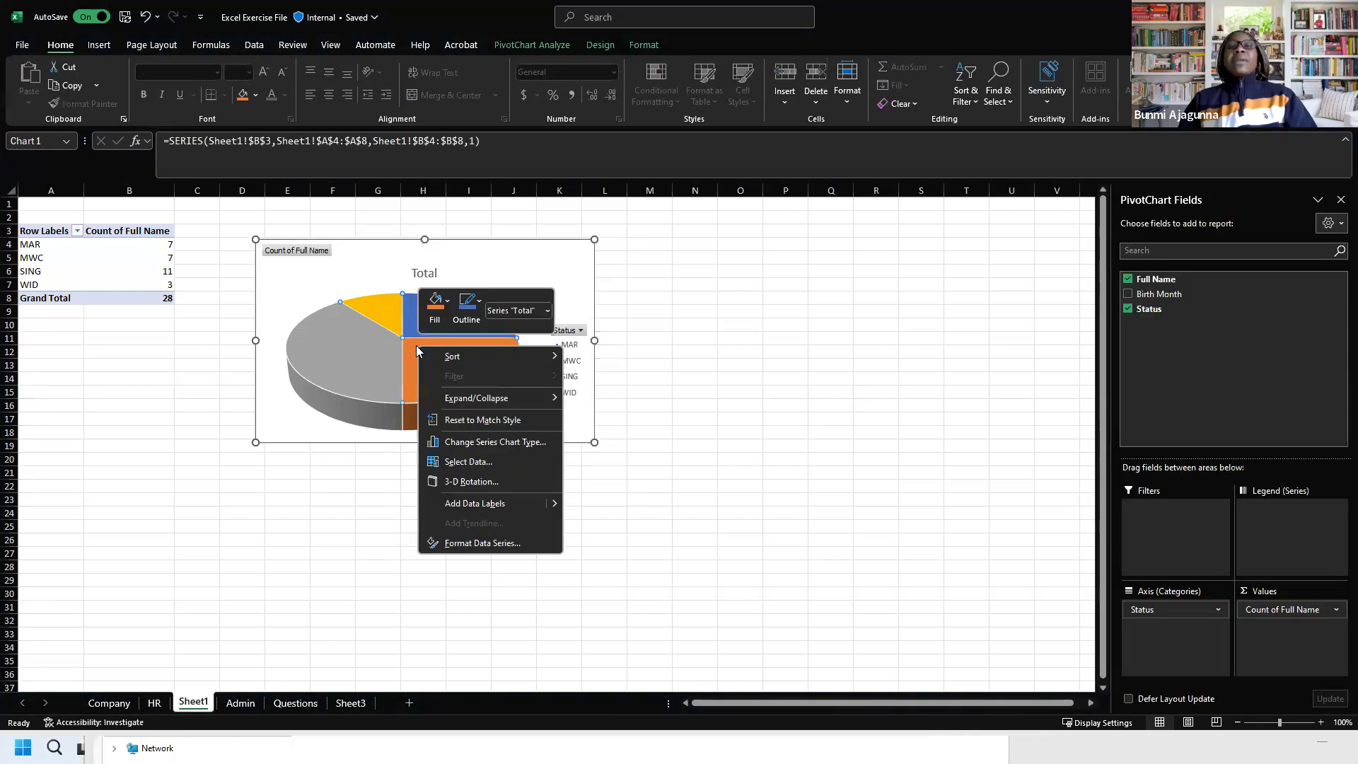
pyautogui.click(464, 502)
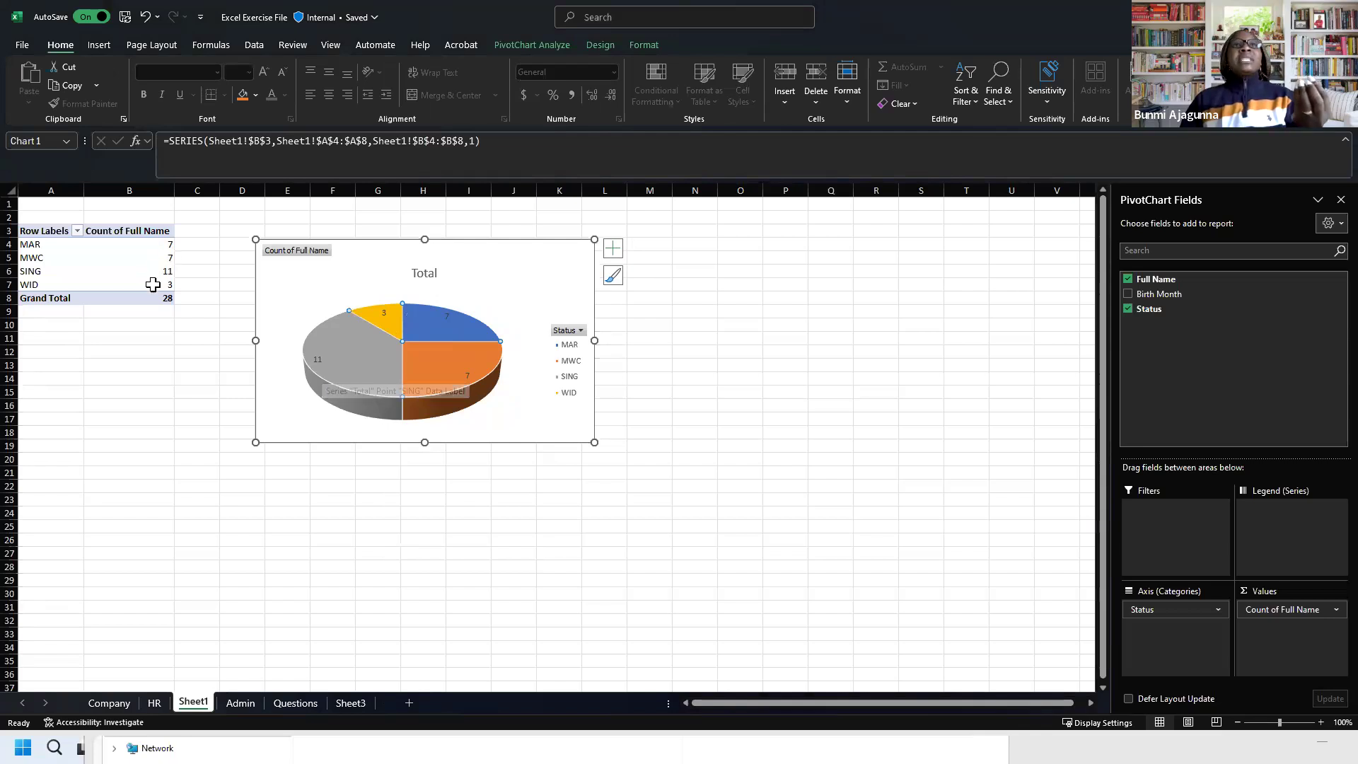
# Step: Format the 3-D pie chart's data labels to show the percentage instead of the value
pyautogui.moveTo(155, 283)
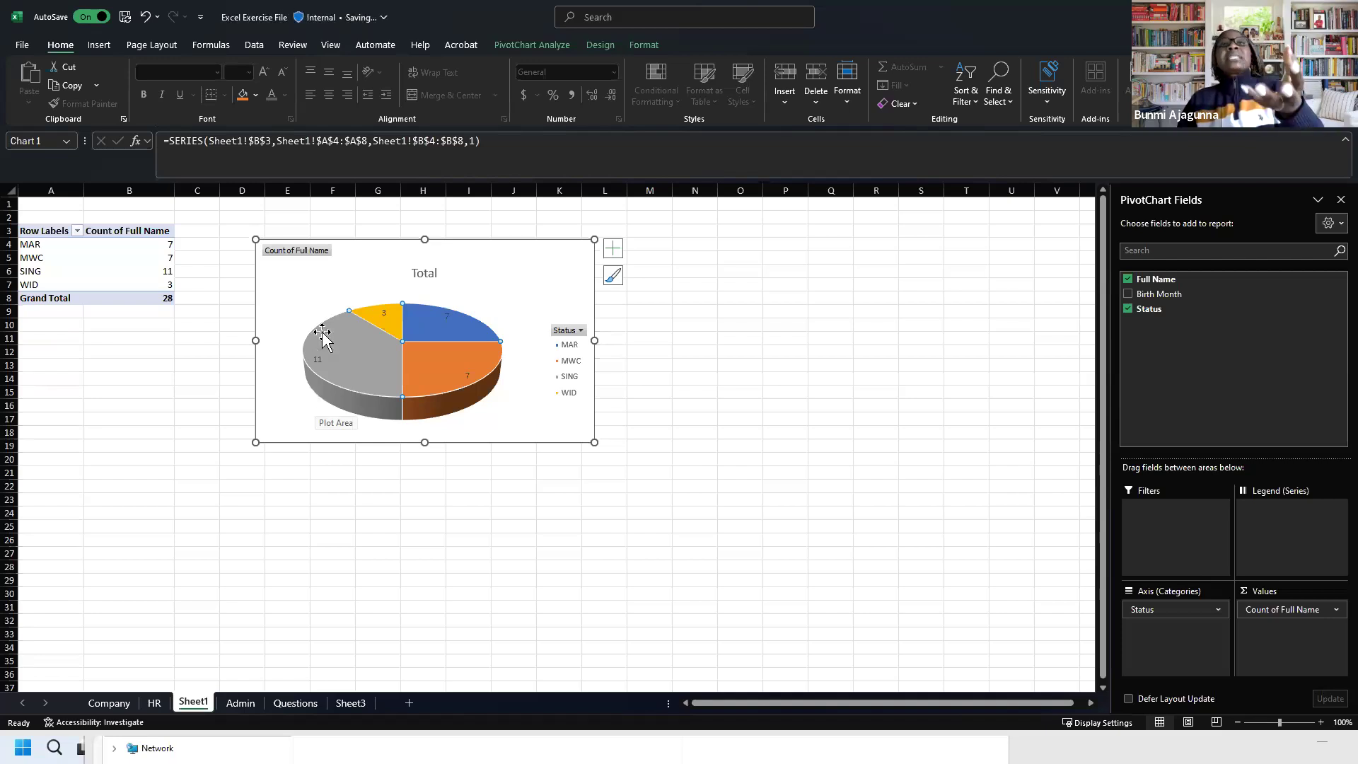
pyautogui.click(443, 317)
pyautogui.rightClick(442, 316)
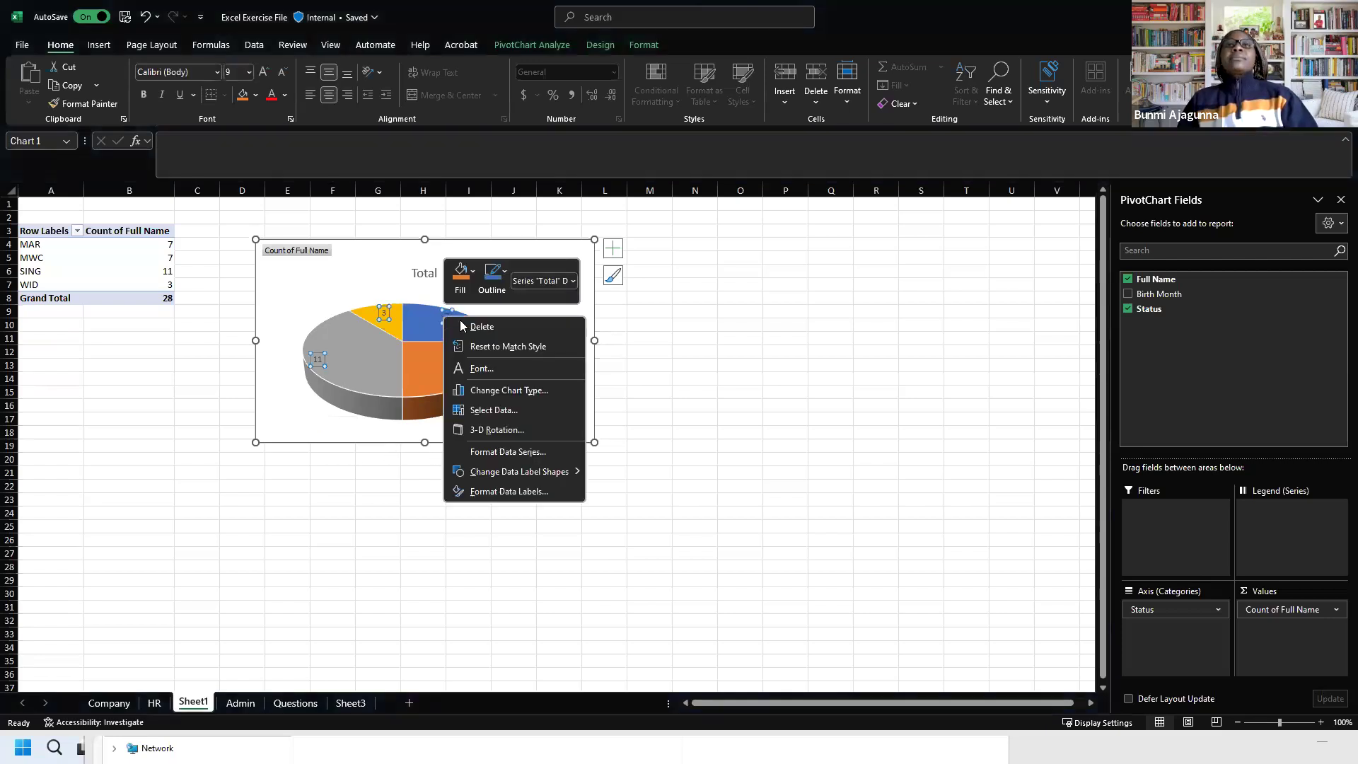
pyautogui.click(509, 491)
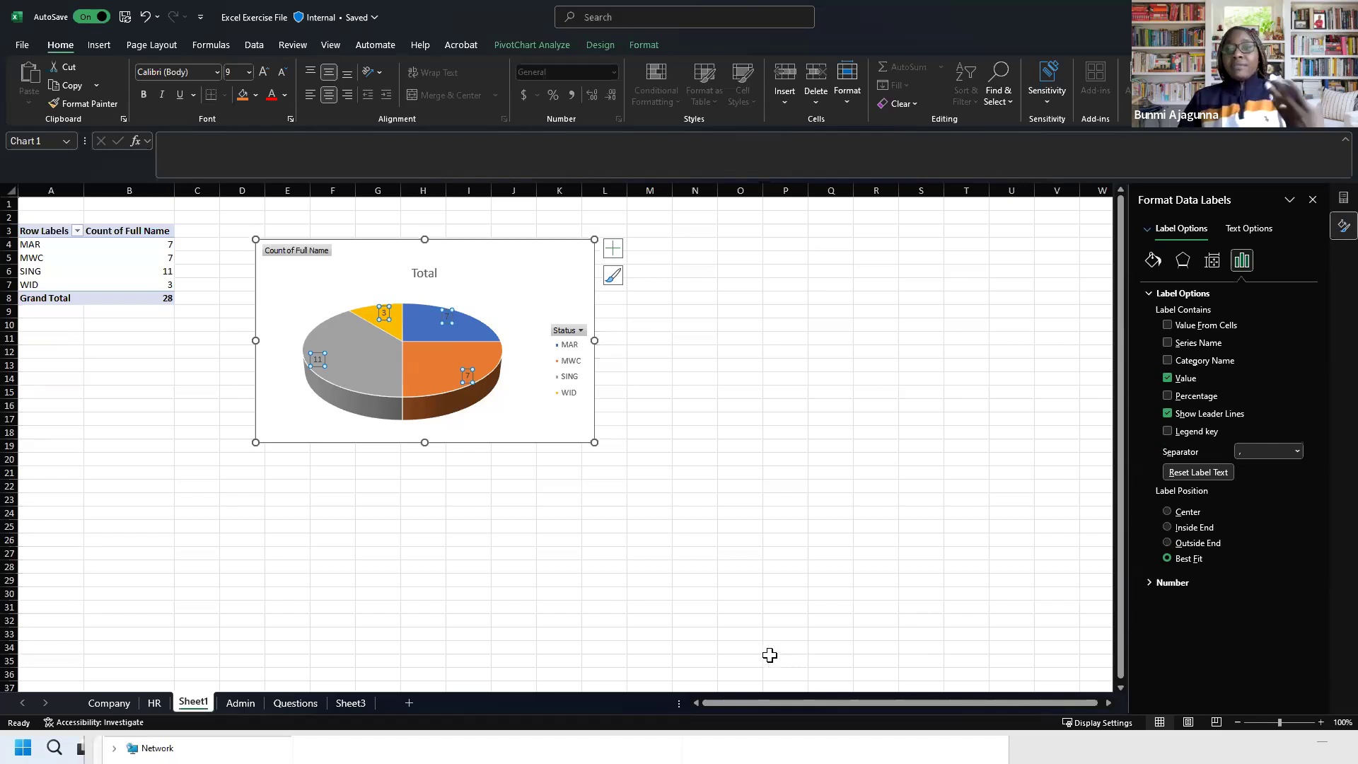
pyautogui.click(1168, 395)
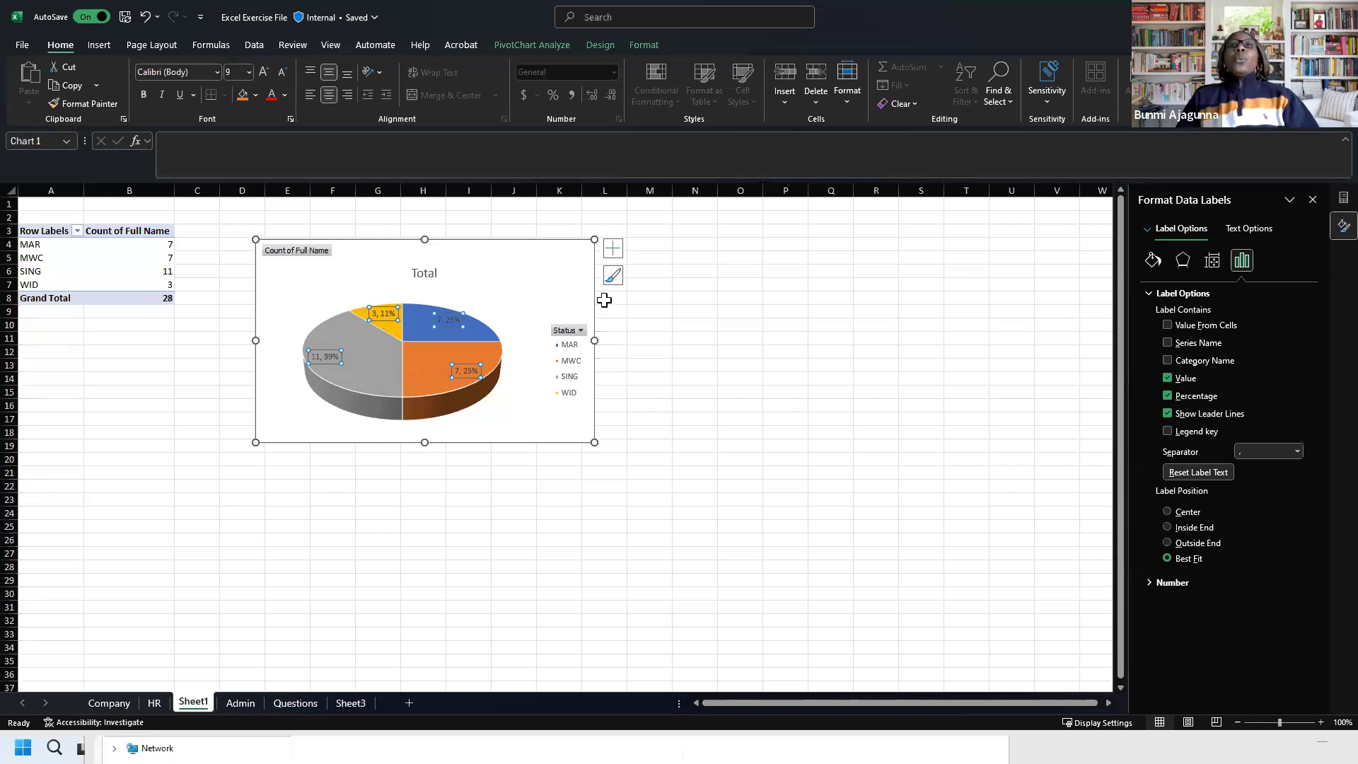
pyautogui.click(1168, 378)
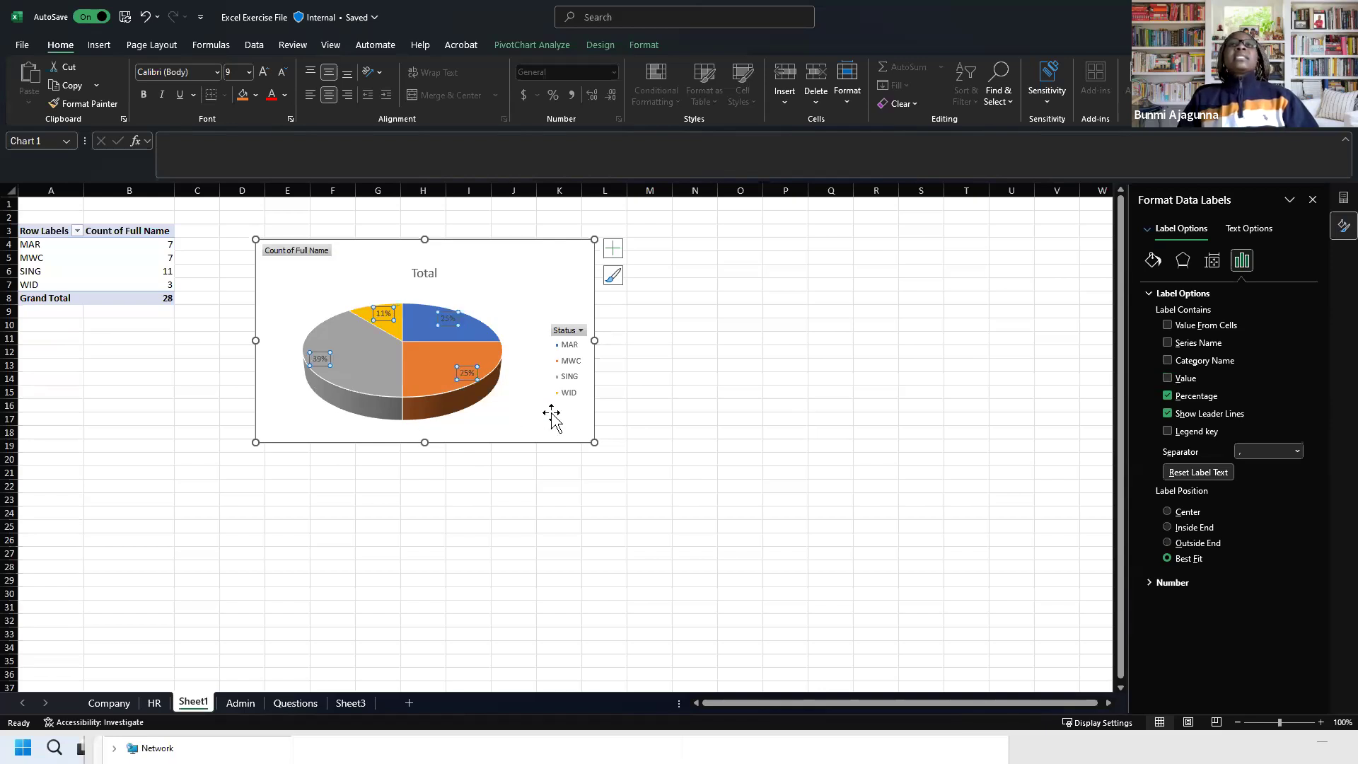
pyautogui.click(551, 422)
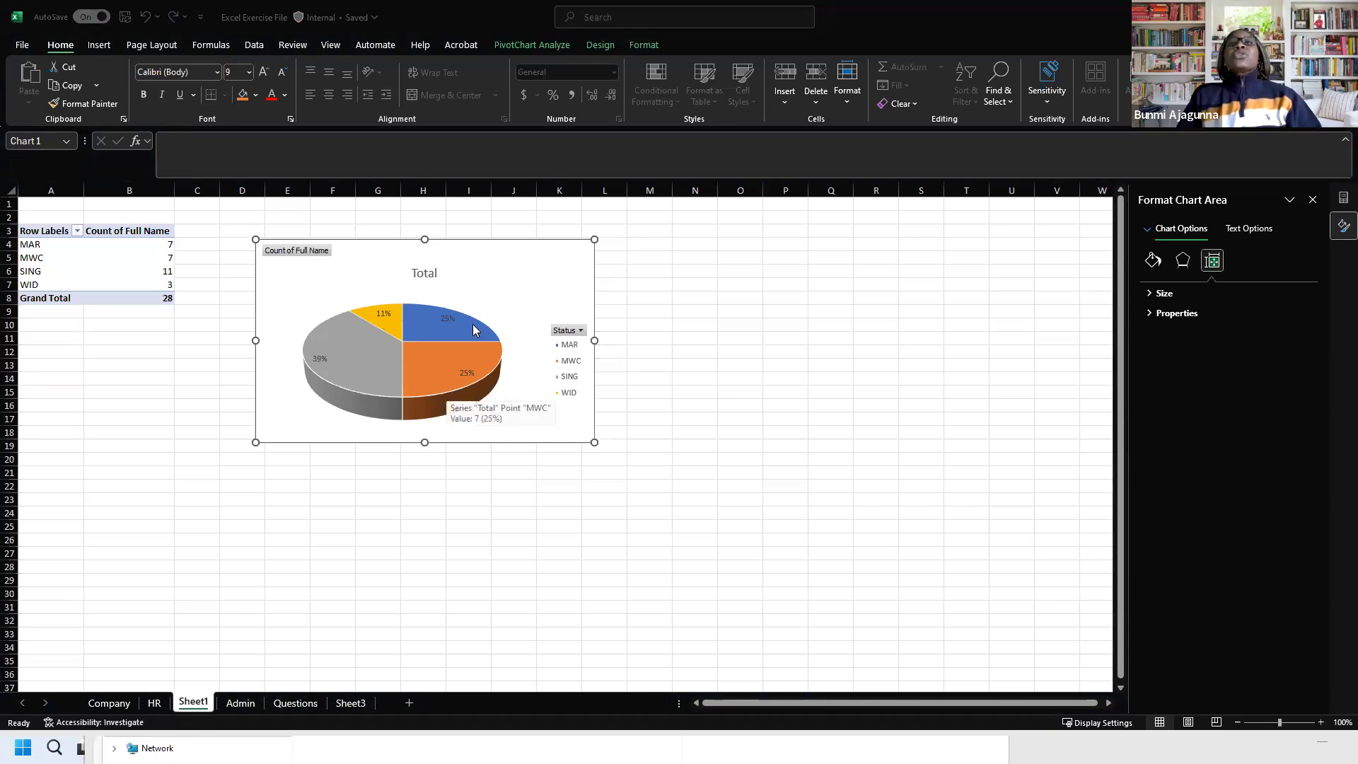
pyautogui.moveTo(464, 363)
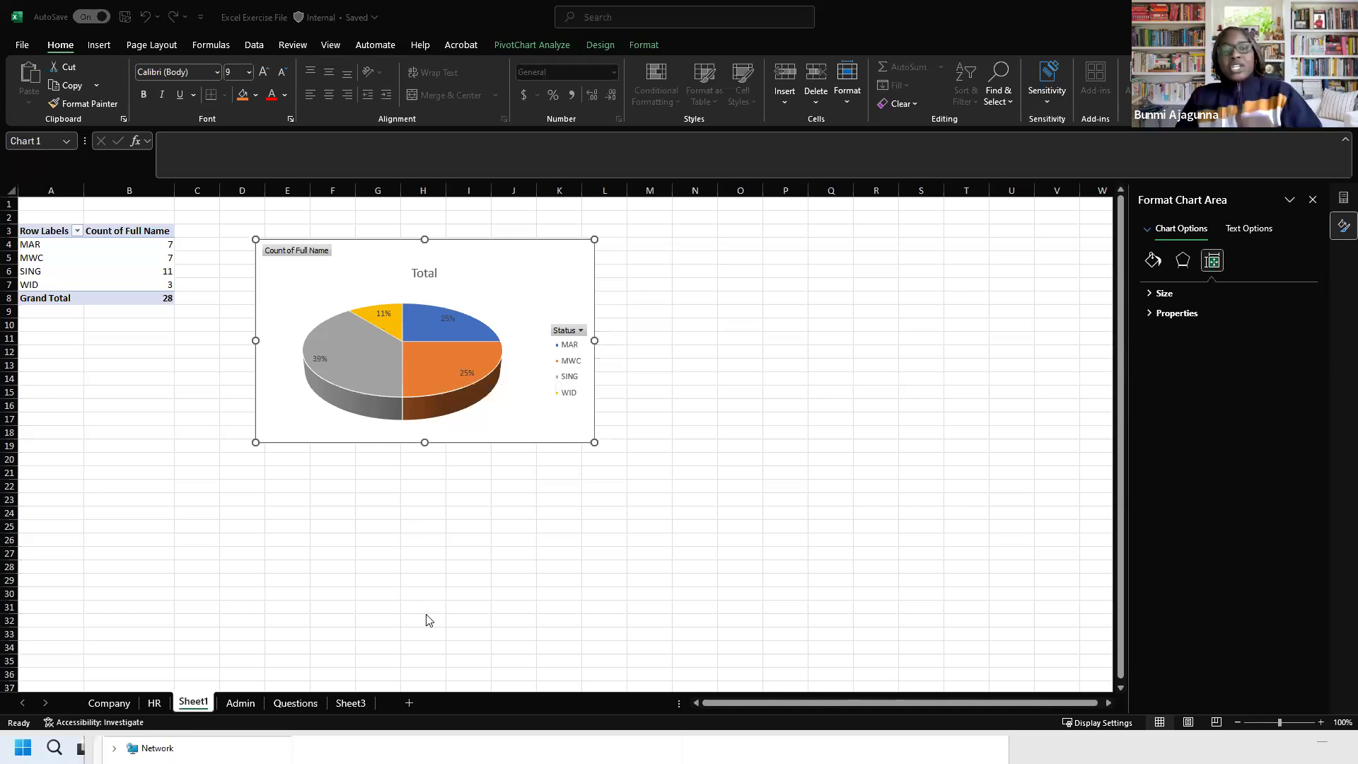
pyautogui.click(580, 543)
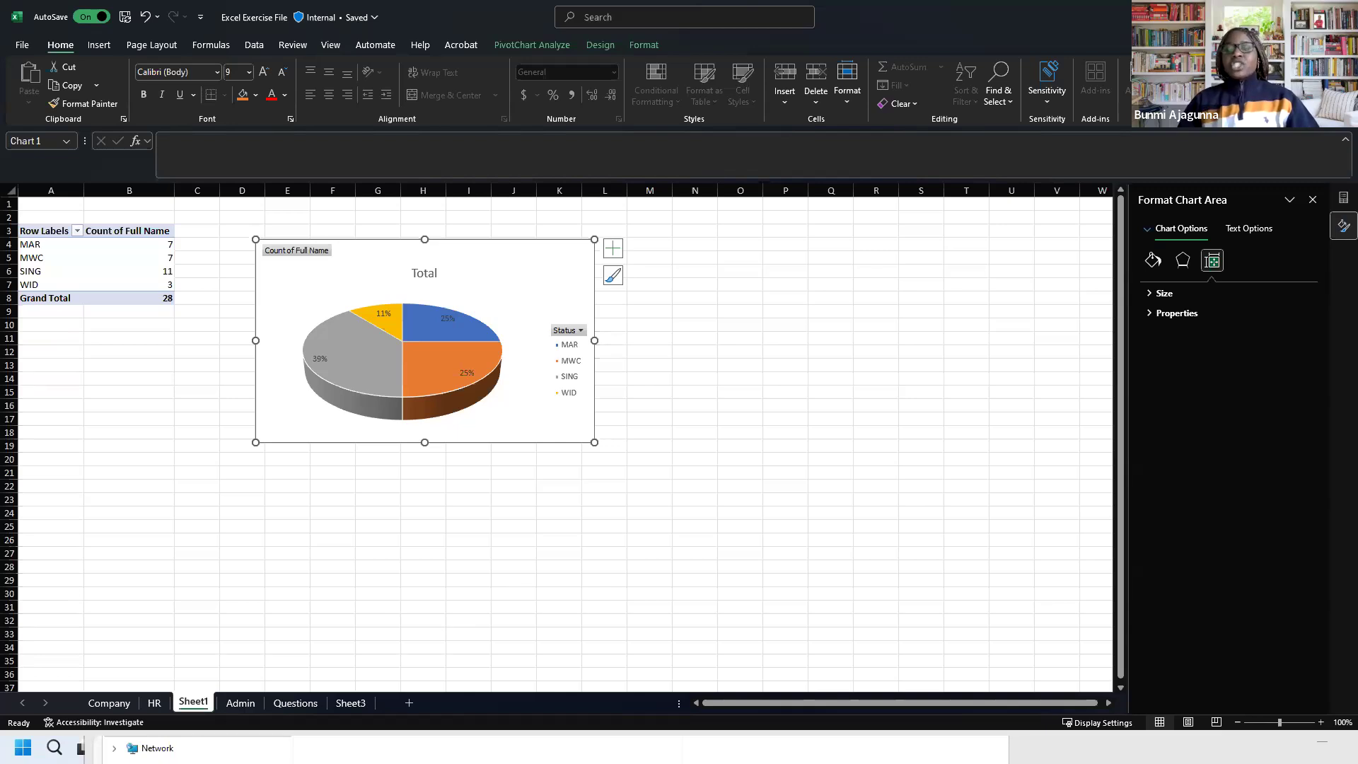
pyautogui.click(222, 595)
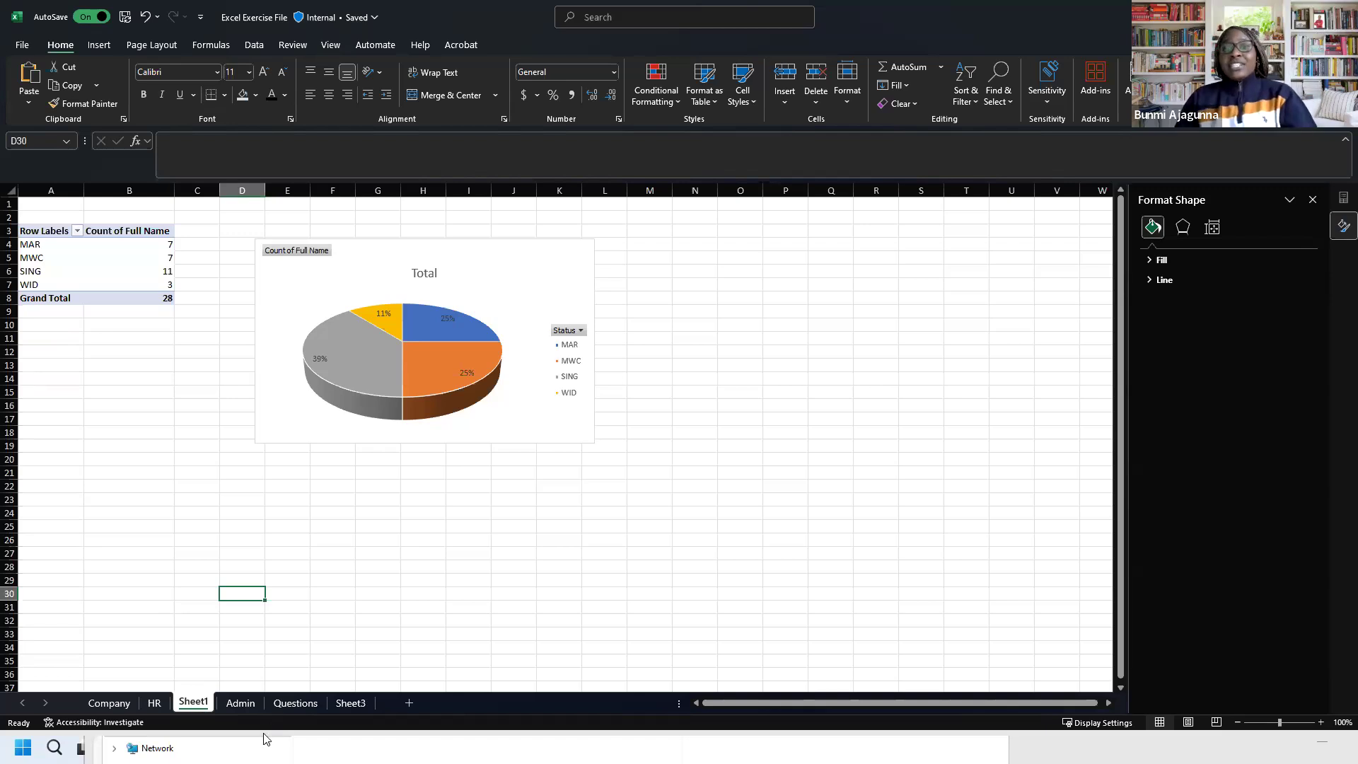
# Step: Rename the PivotTable sheet Sheet1 as Marital Status
pyautogui.doubleClick(193, 702)
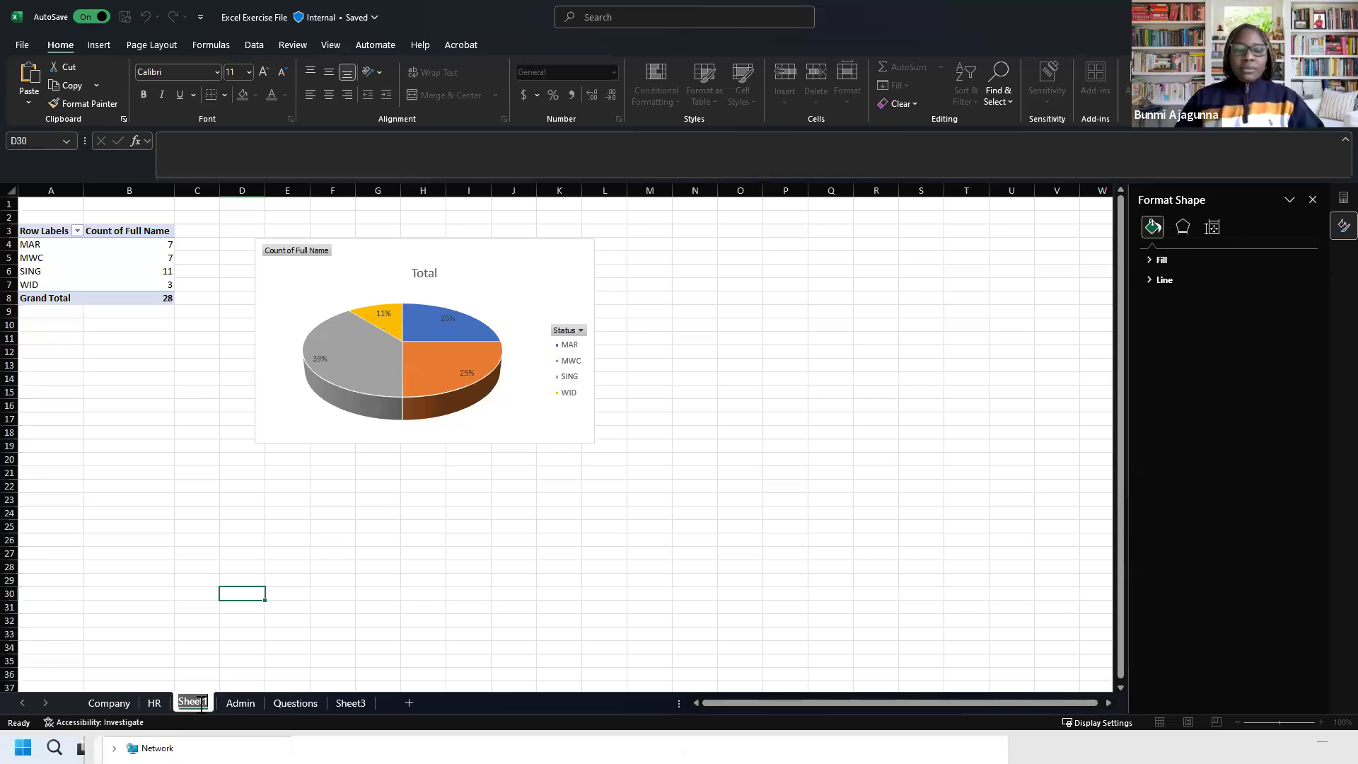
pyautogui.write('Mar')
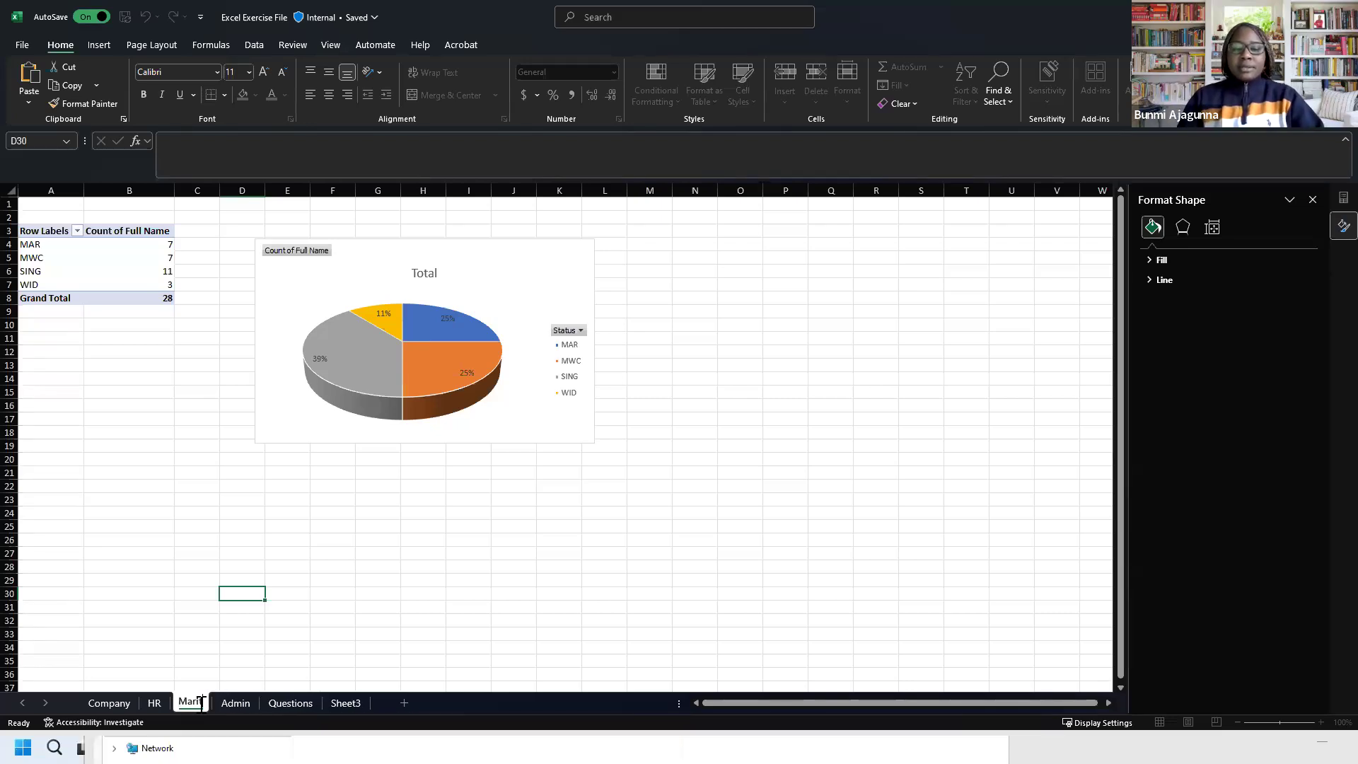
pyautogui.write('ital St')
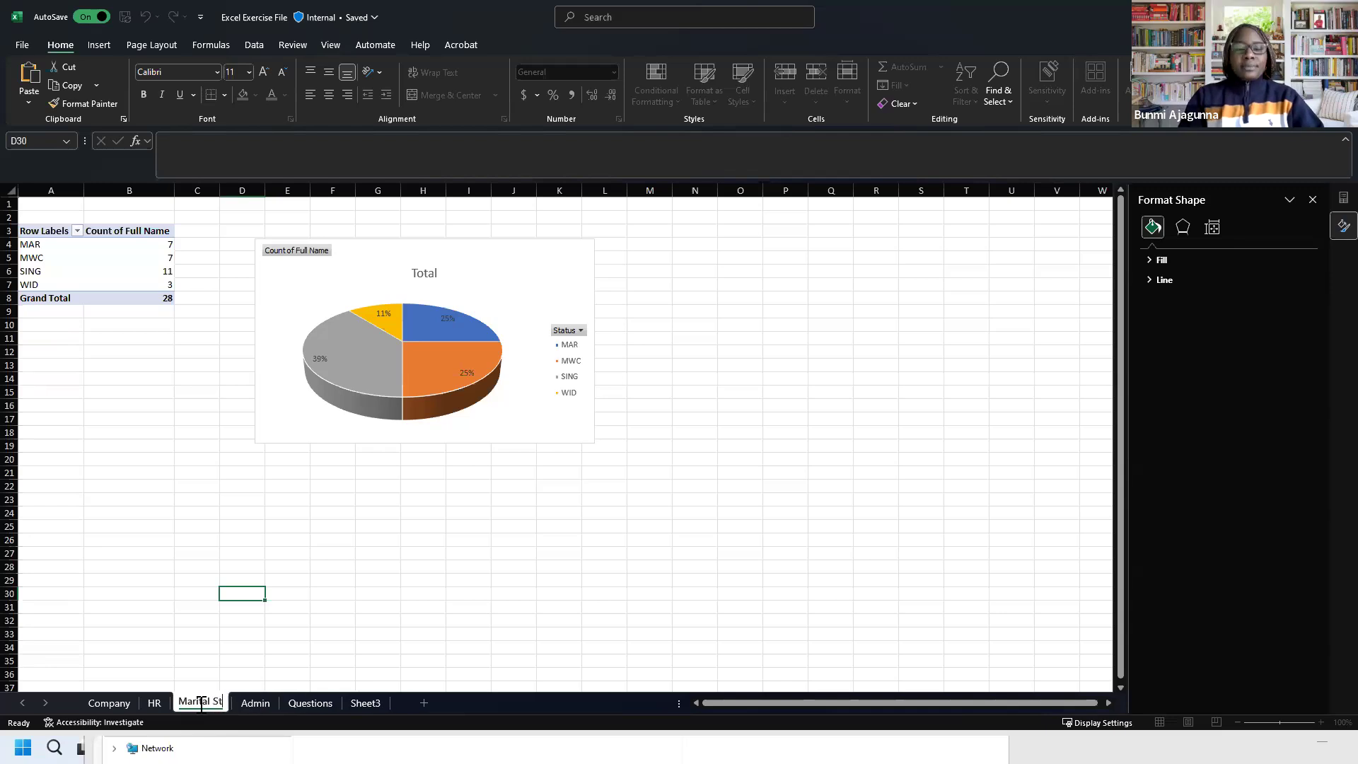
pyautogui.write('atus')
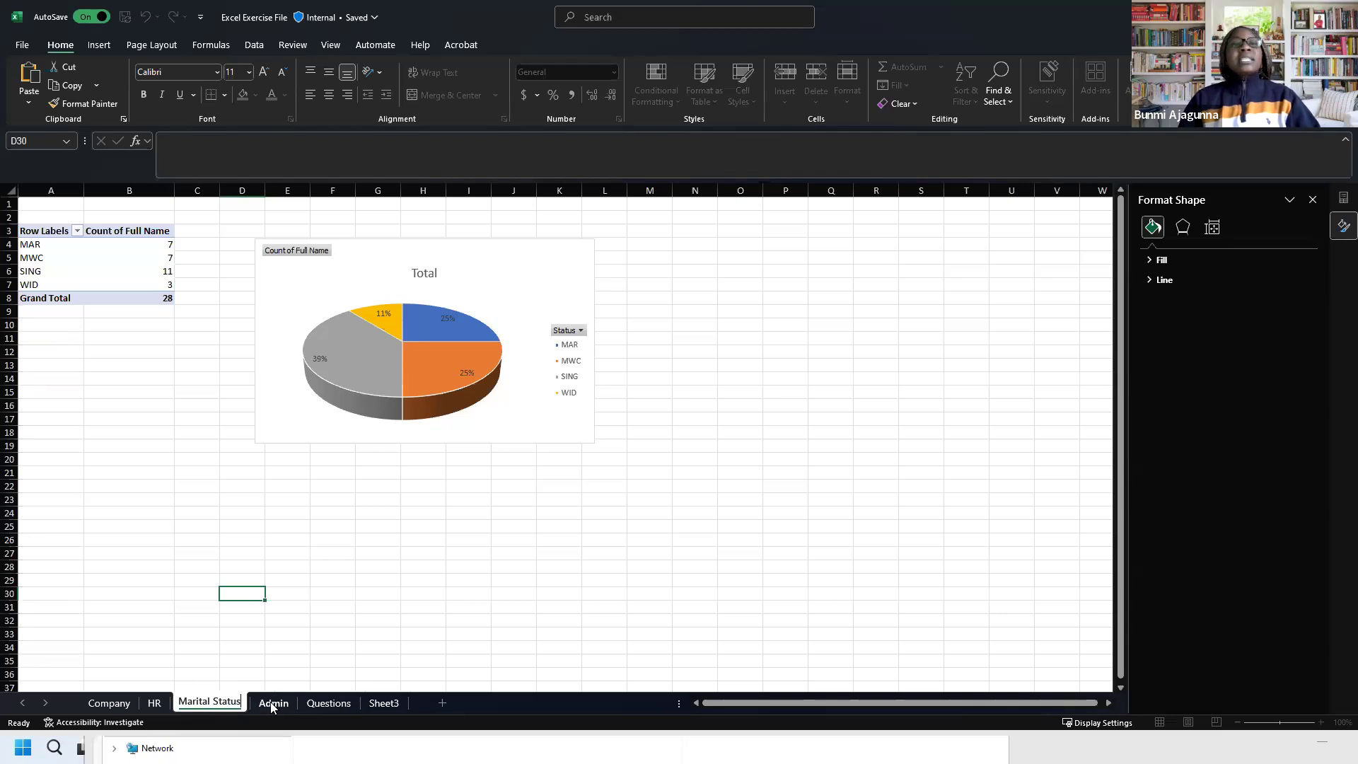
pyautogui.press('Return')
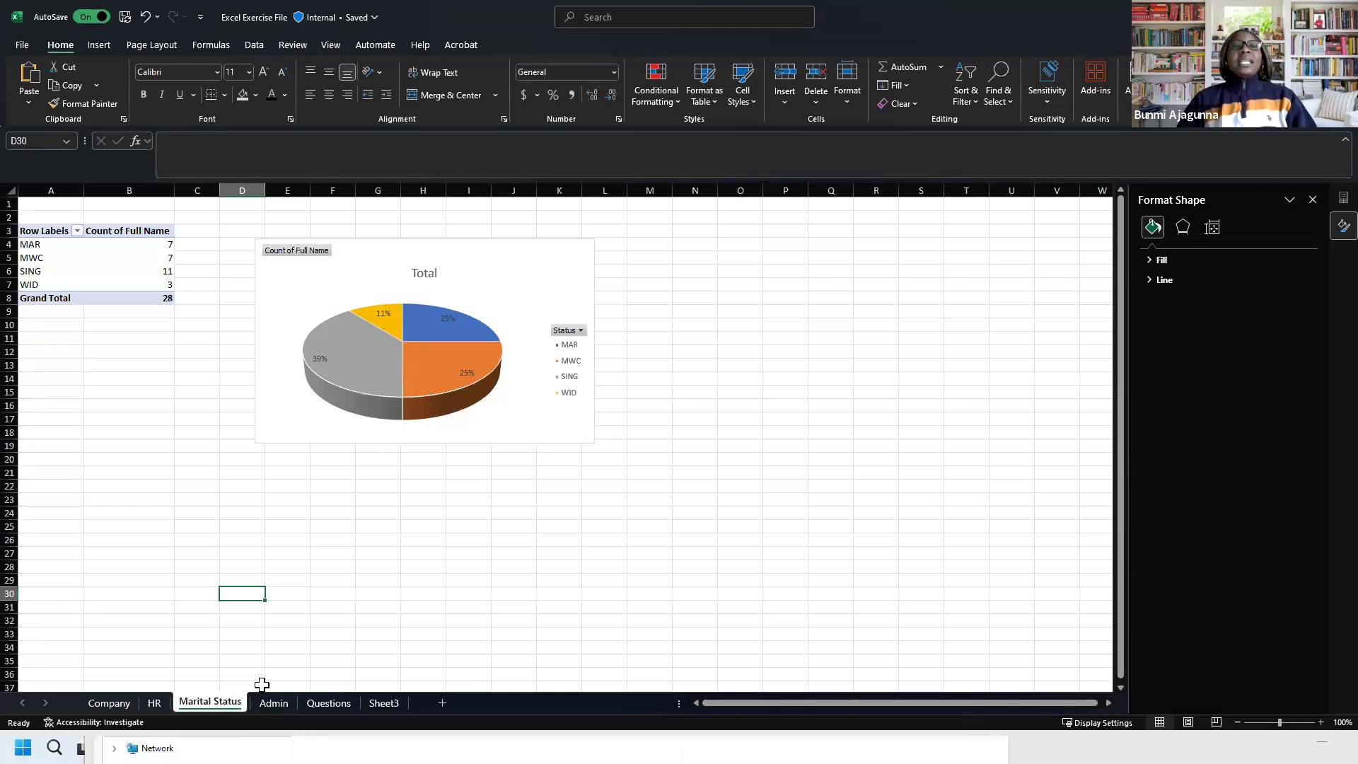
# Step: Try the Rename command on the Marital Status sheet, appending trial characters to the name and deleting them again
pyautogui.rightClick(217, 707)
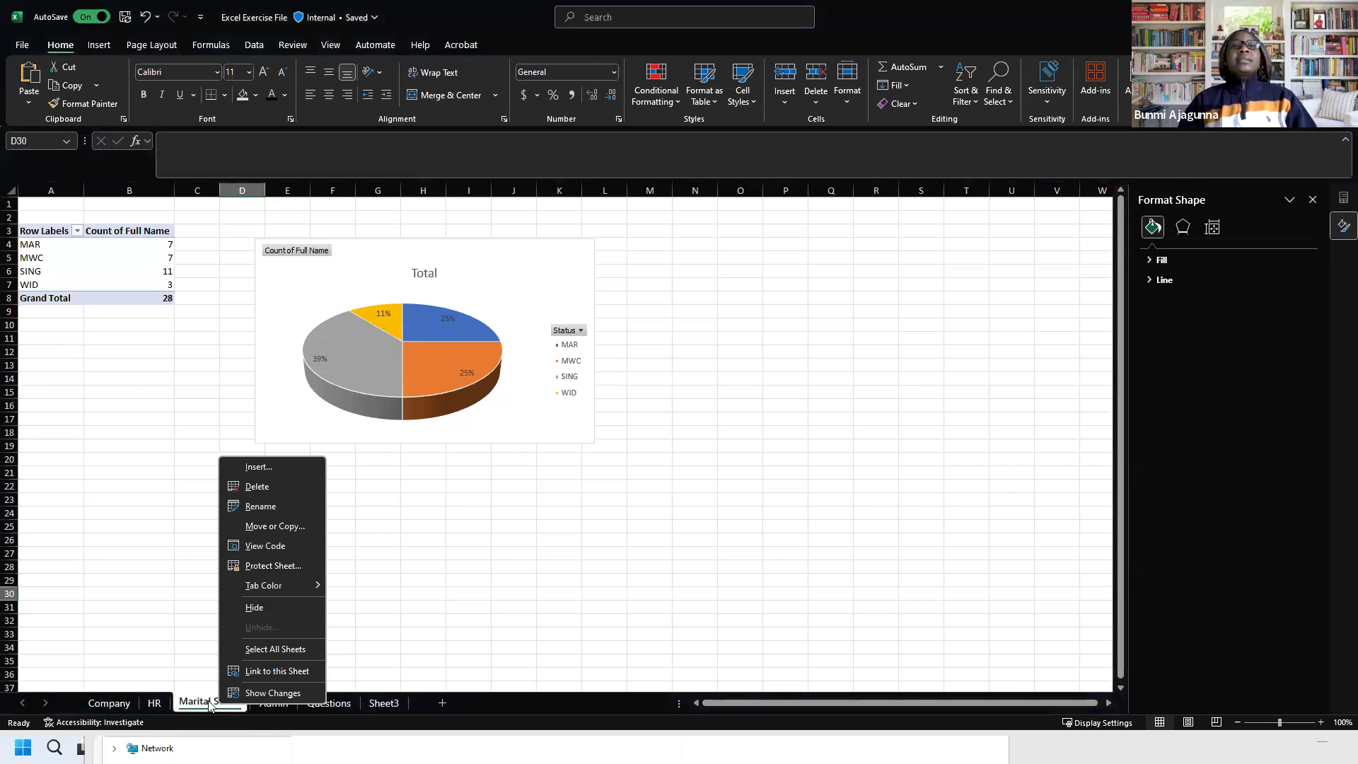
pyautogui.click(266, 507)
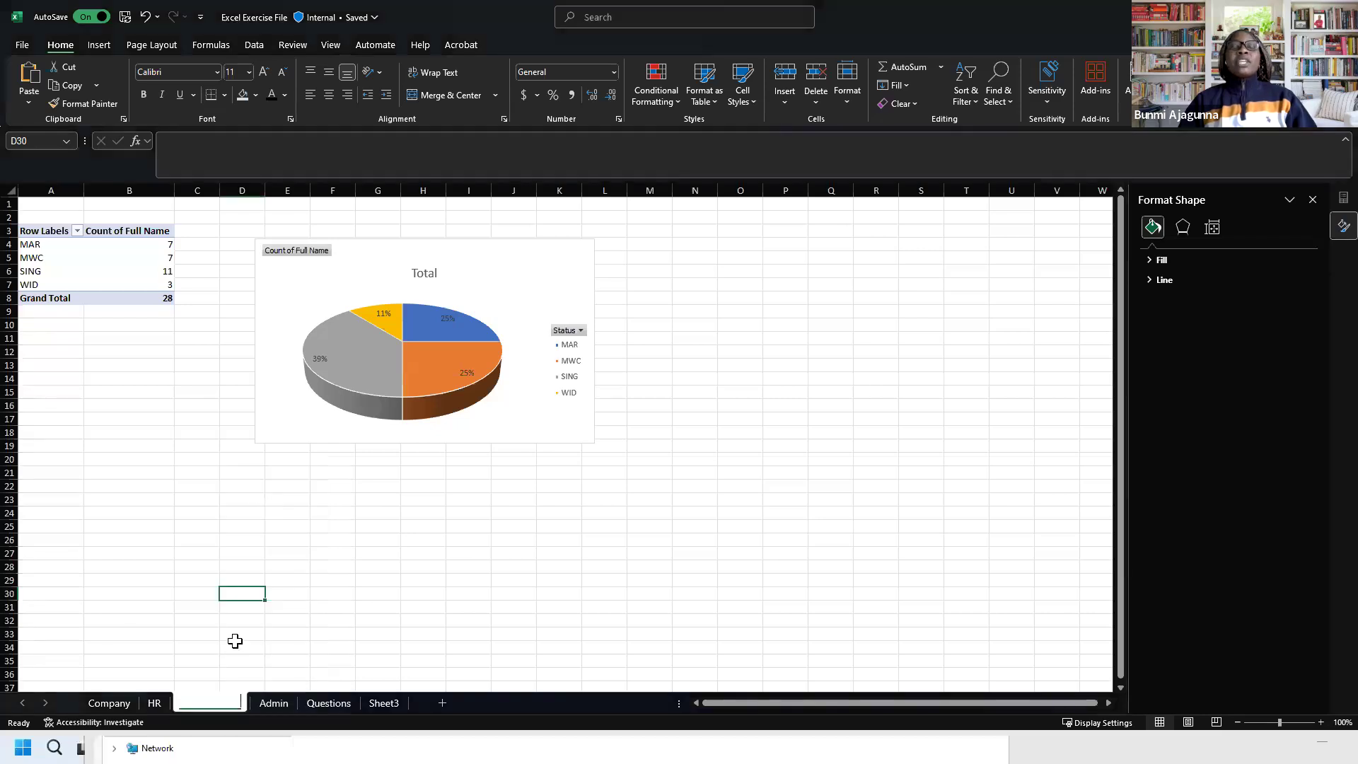
pyautogui.click(241, 703)
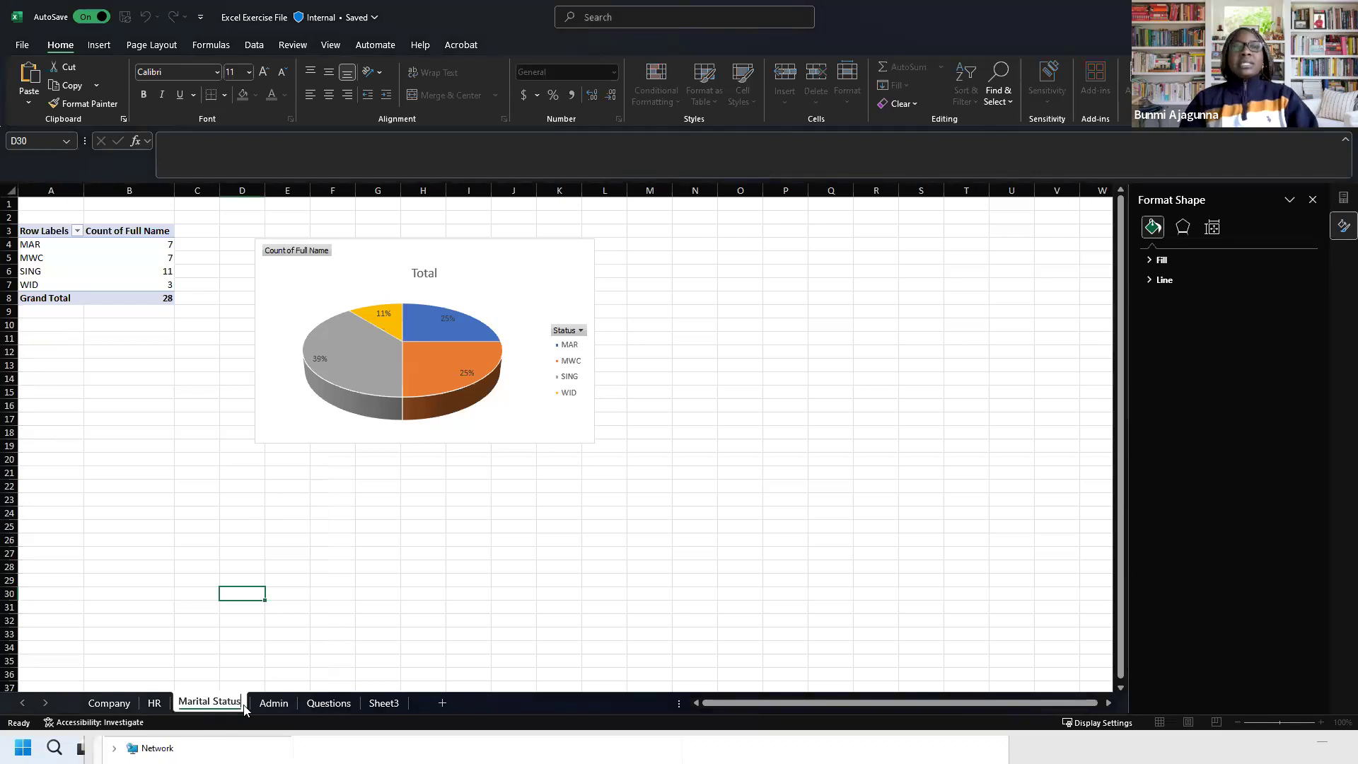
pyautogui.write('.nmb.klblbjx')
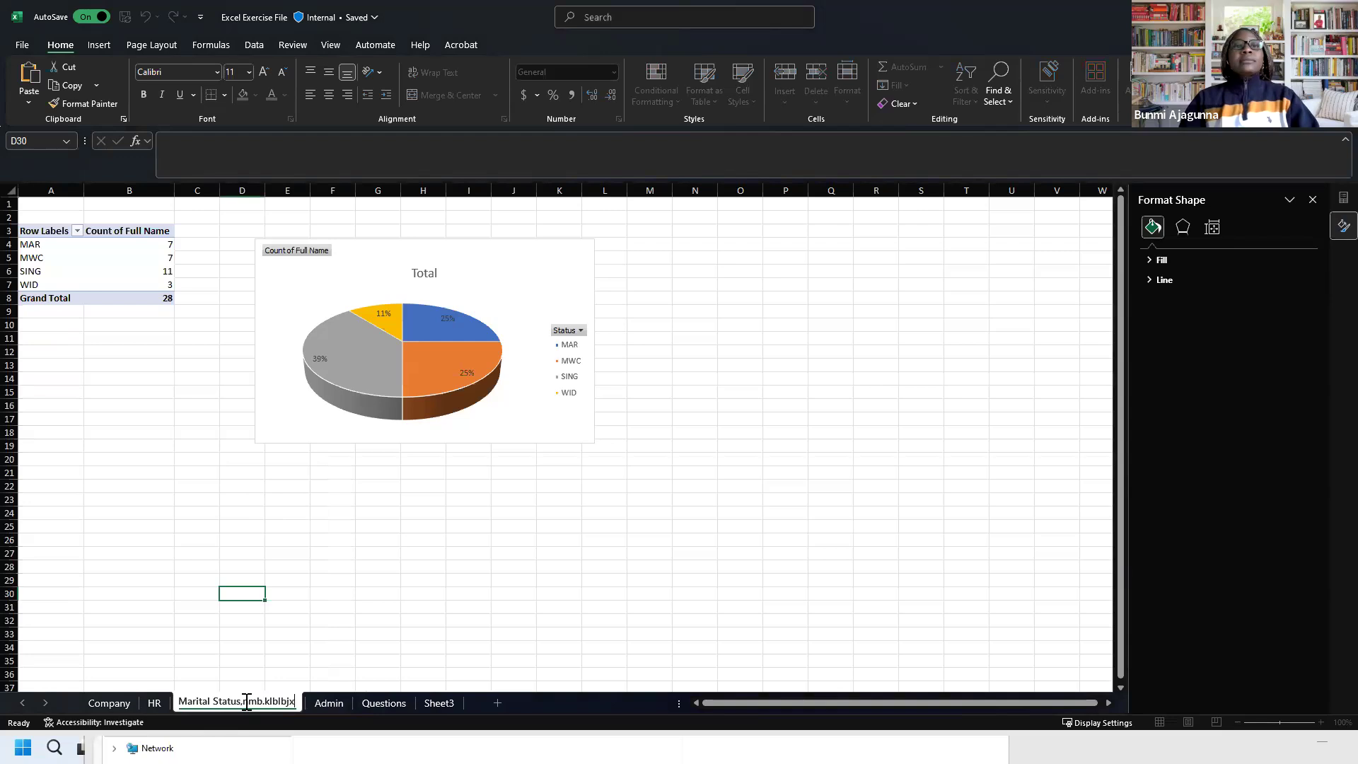
pyautogui.press('BackSpace')
pyautogui.press('BackSpace')
pyautogui.press('BackSpace')
pyautogui.press('BackSpace')
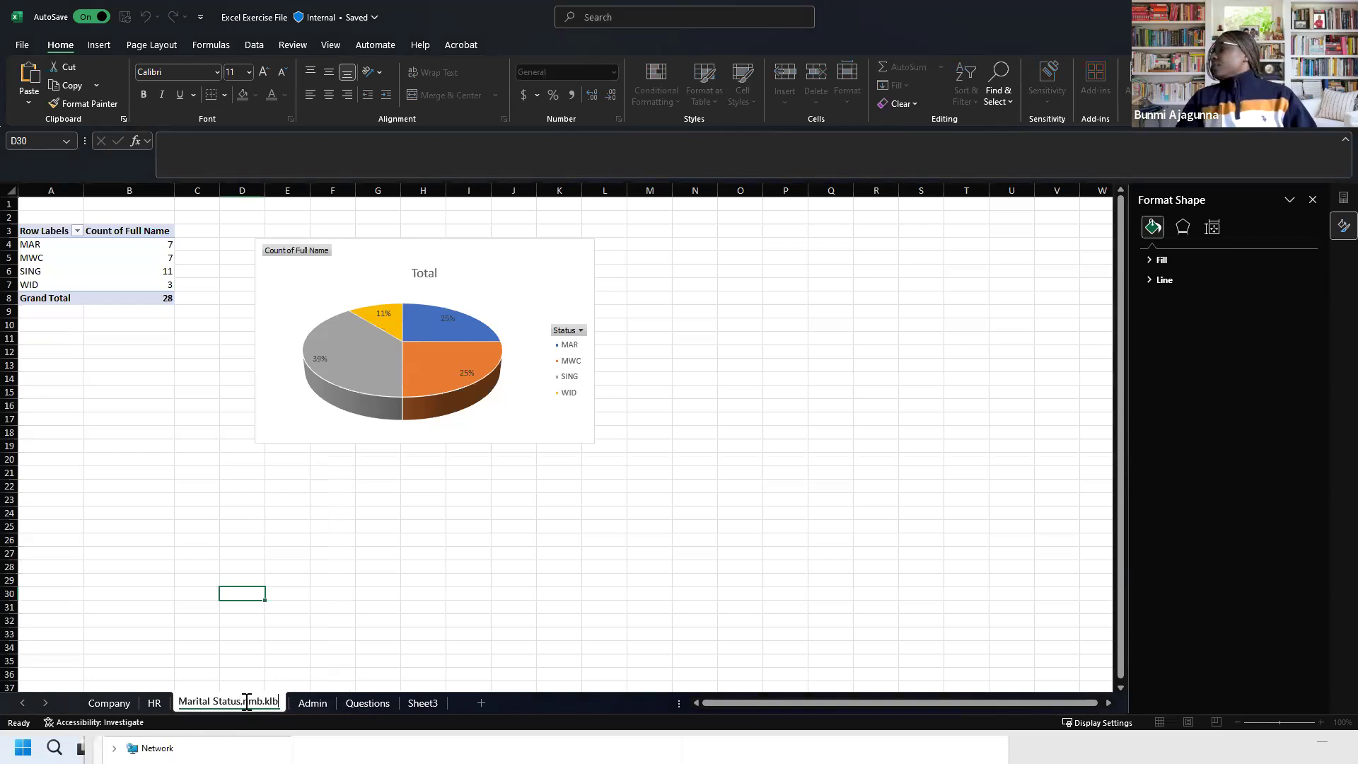
pyautogui.press('BackSpace')
pyautogui.press('BackSpace')
pyautogui.press('BackSpace')
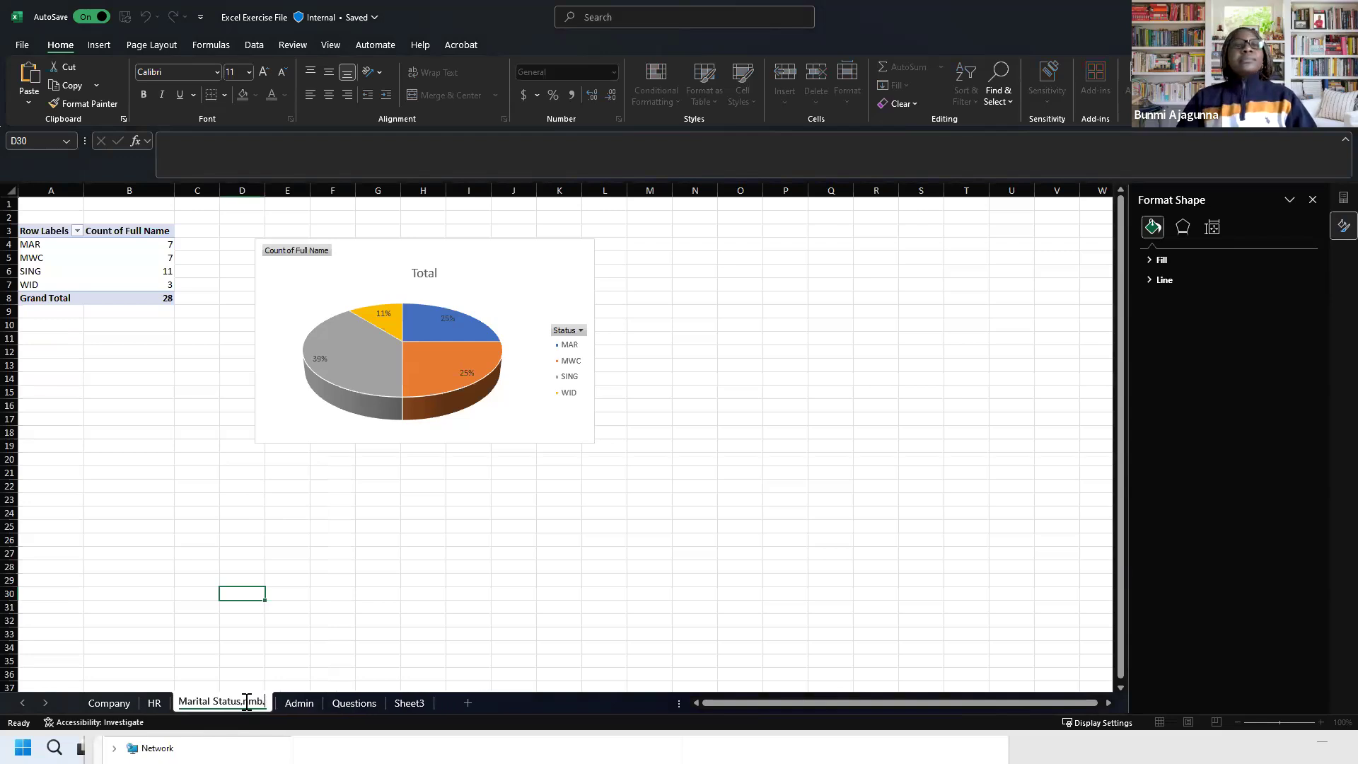
pyautogui.press('BackSpace')
pyautogui.press('BackSpace')
pyautogui.press('BackSpace')
pyautogui.press('BackSpace')
pyautogui.press('BackSpace')
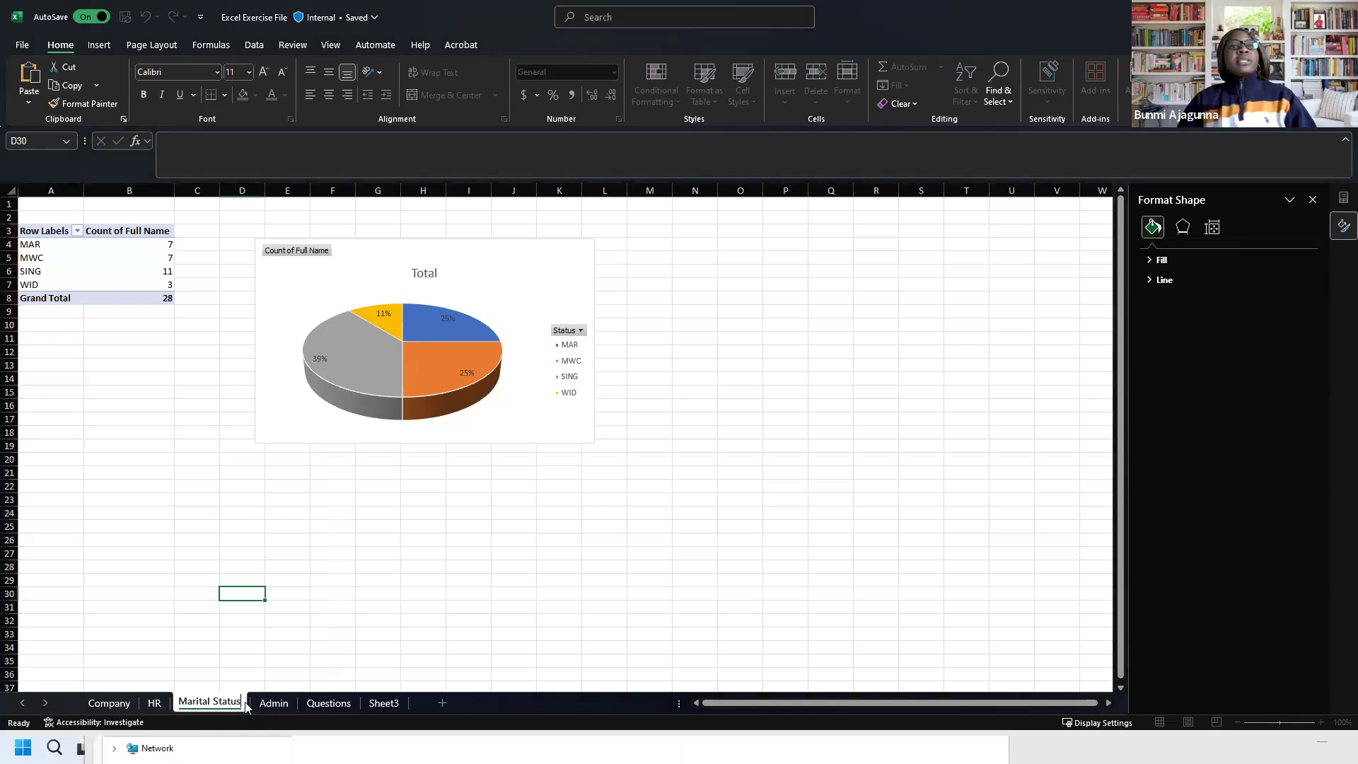
pyautogui.press('Return')
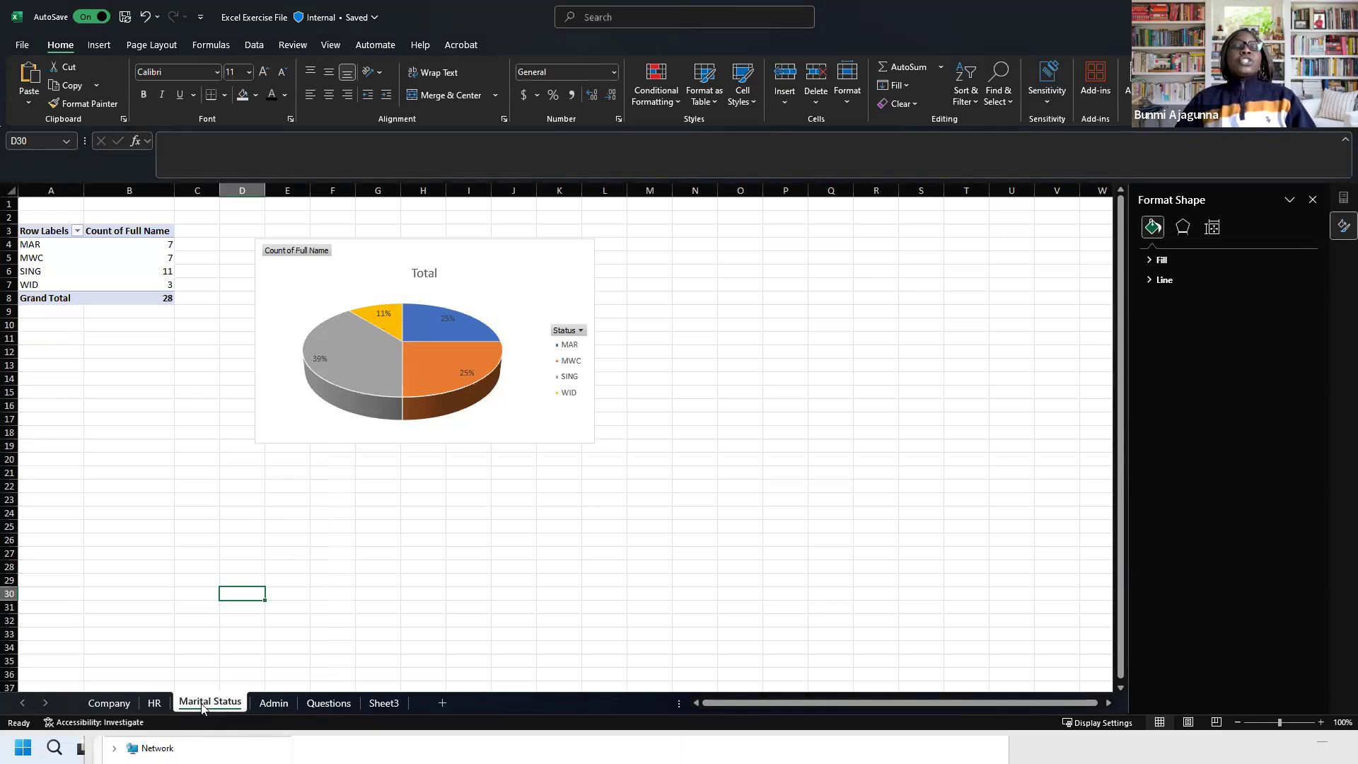
# Step: Move the Marital Status sheet to directly after the Admin sheet, and open the Admin sheet
pyautogui.moveTo(202, 710)
pyautogui.mouseDown()
pyautogui.moveTo(233, 683)
pyautogui.moveTo(307, 673)
pyautogui.mouseUp()
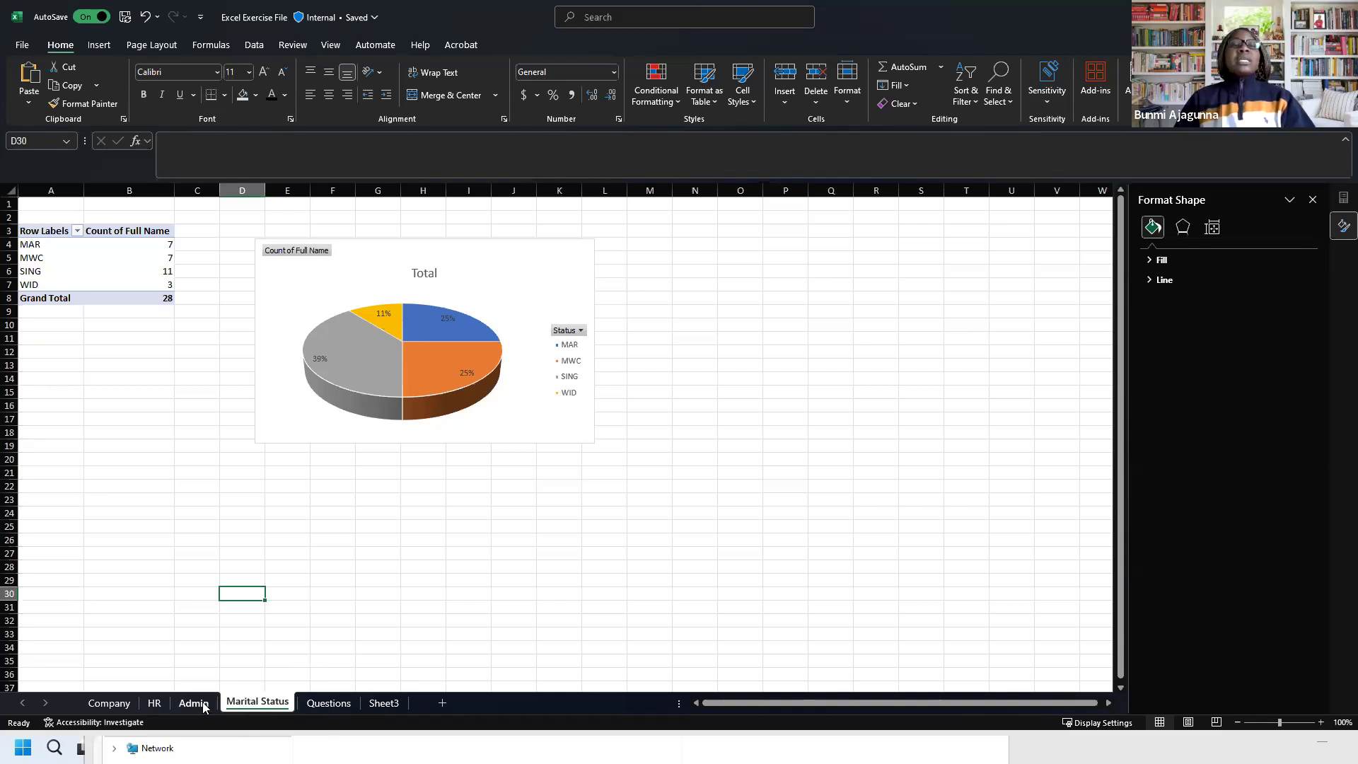
pyautogui.click(213, 525)
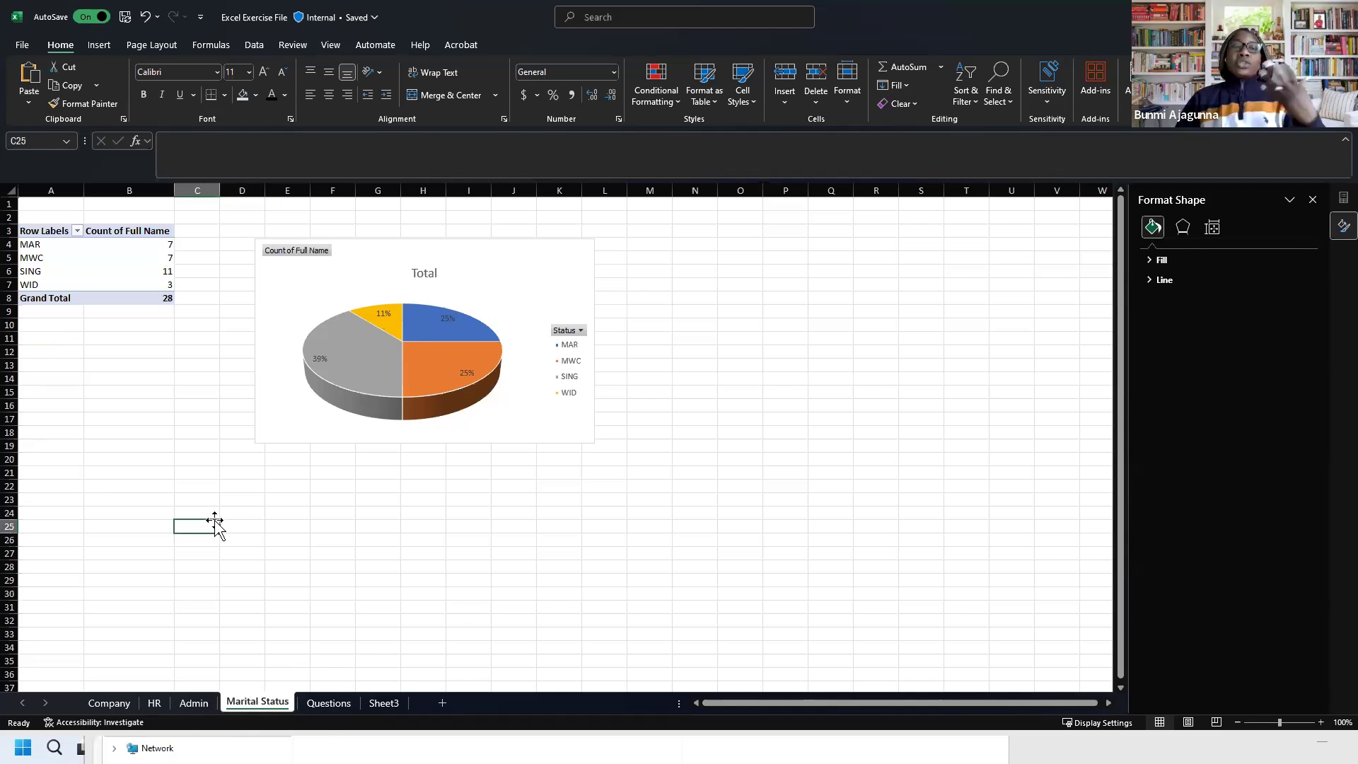
pyautogui.click(194, 703)
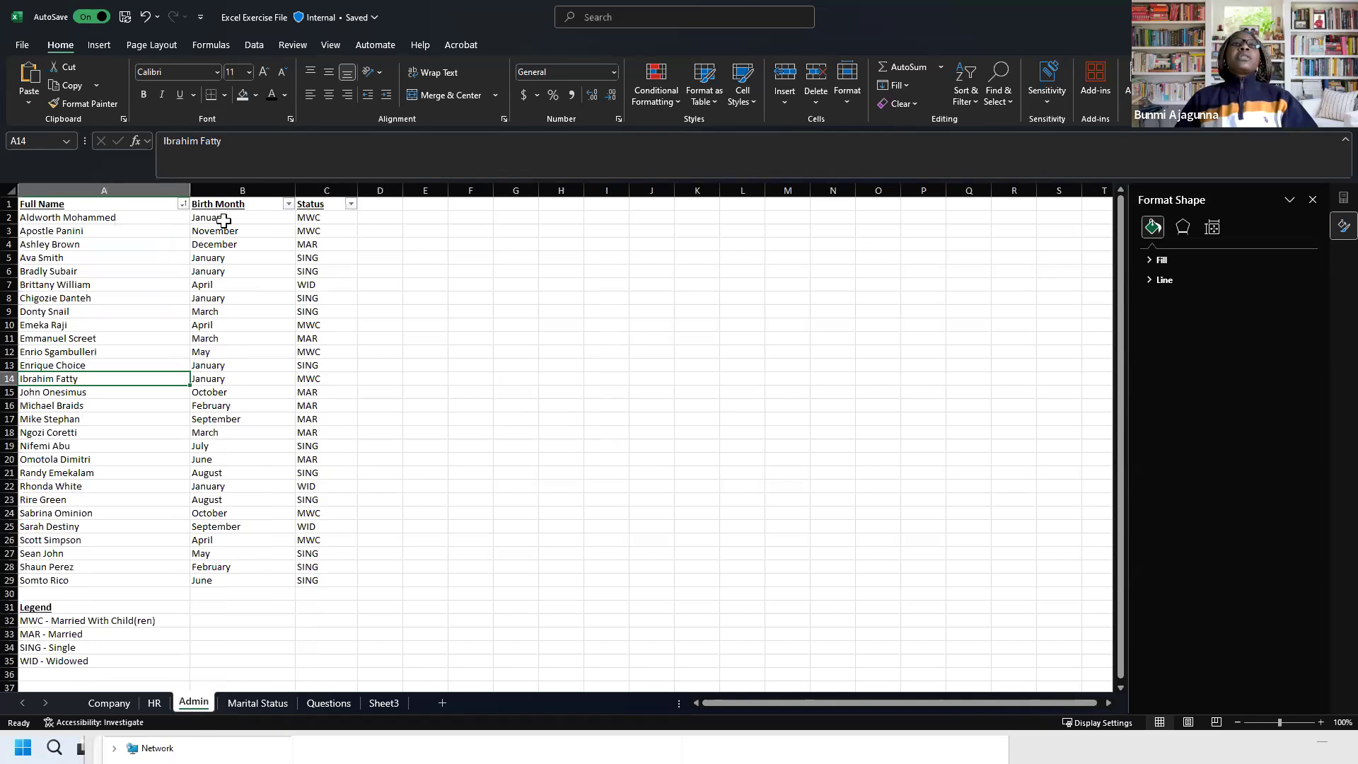
pyautogui.moveTo(212, 406); pyautogui.dragTo(234, 594)
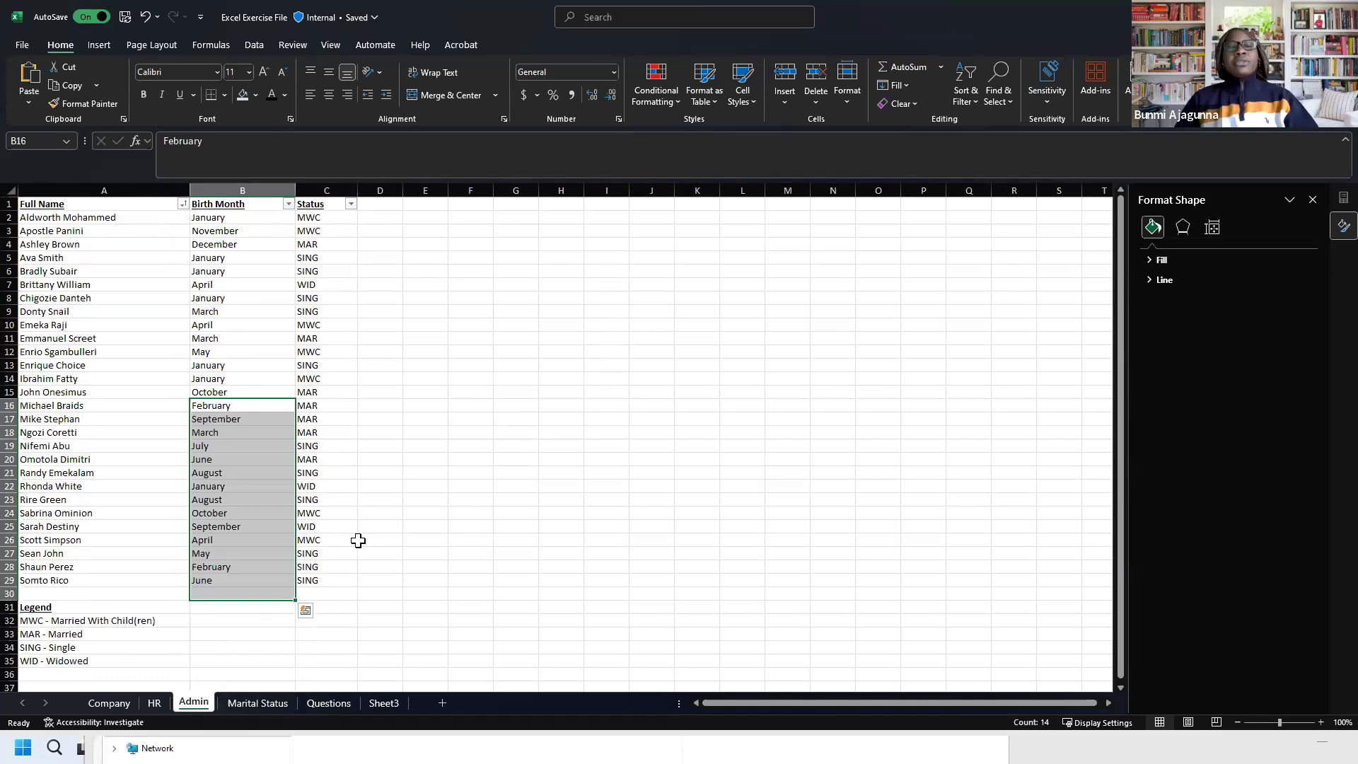
pyautogui.click(329, 569)
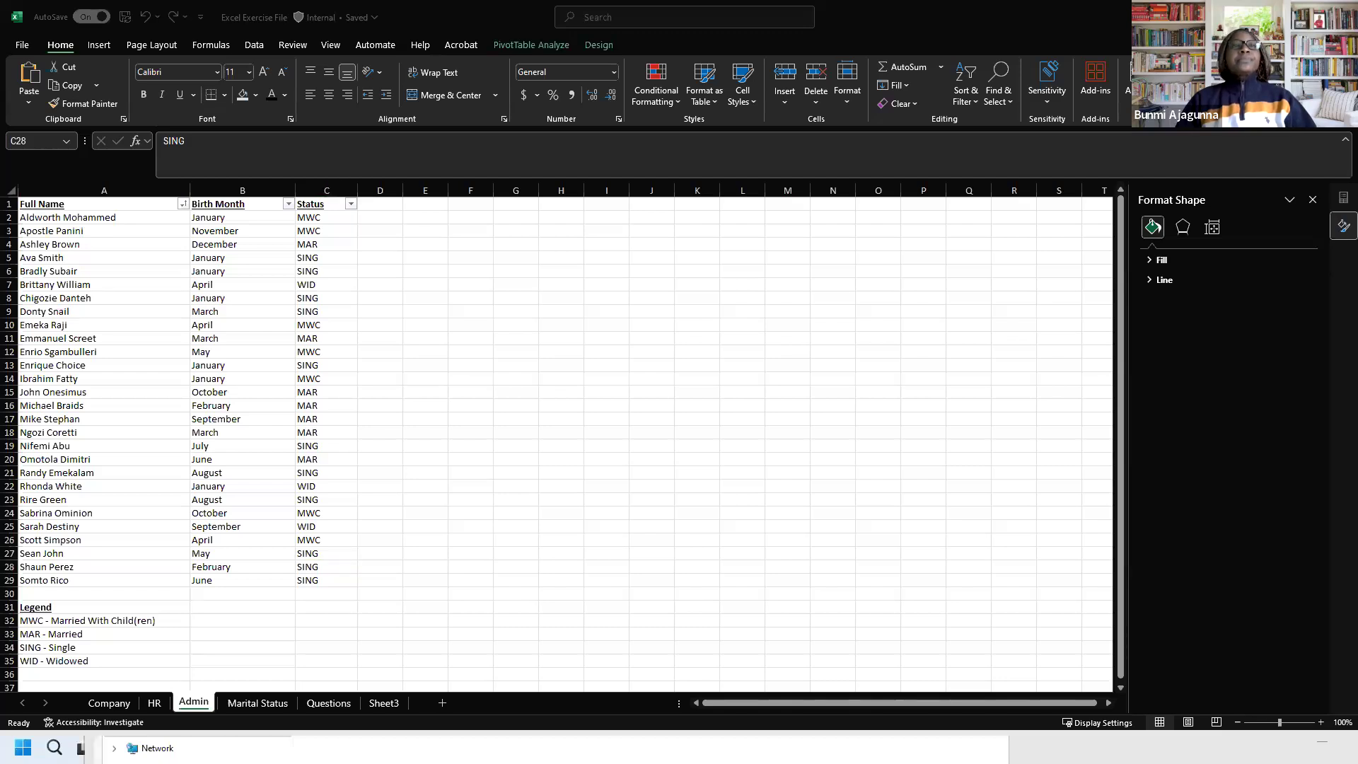
pyautogui.click(61, 211)
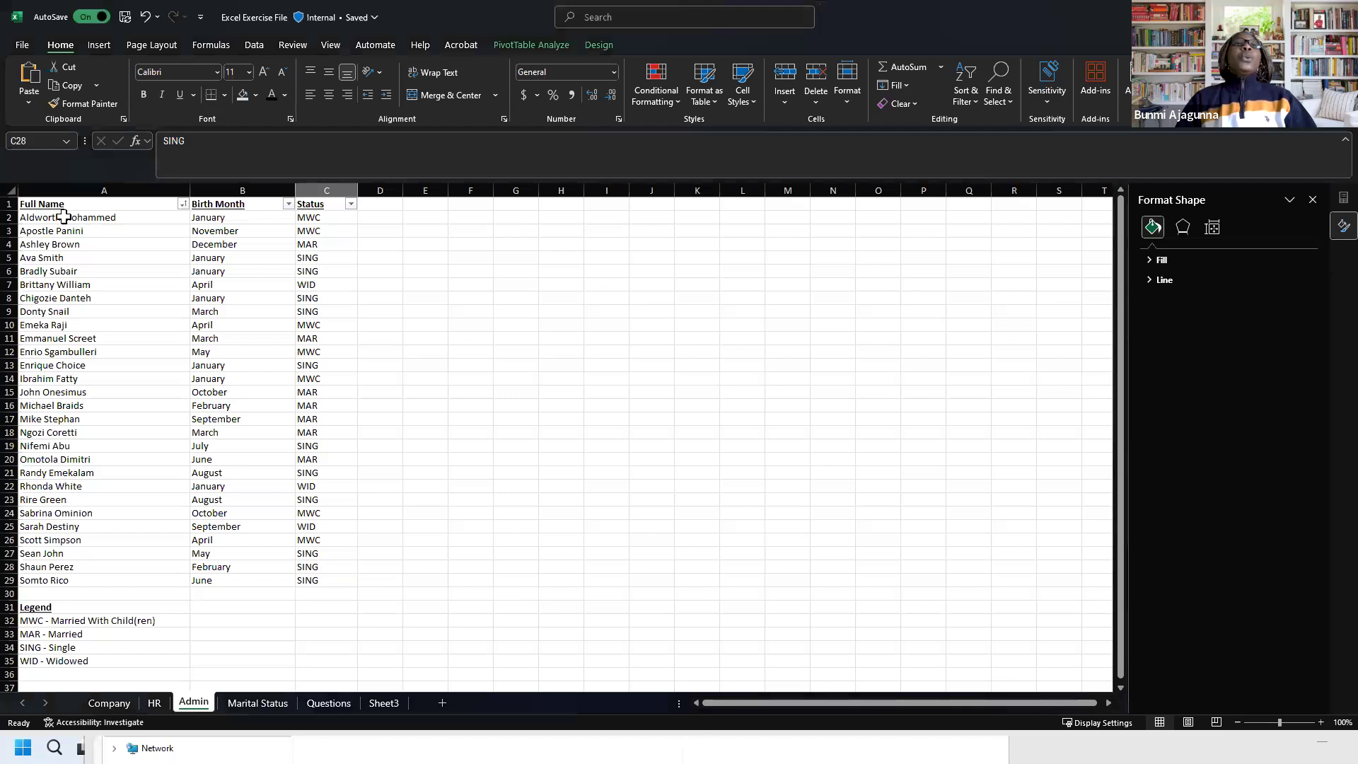
pyautogui.moveTo(111, 210); pyautogui.dragTo(266, 578)
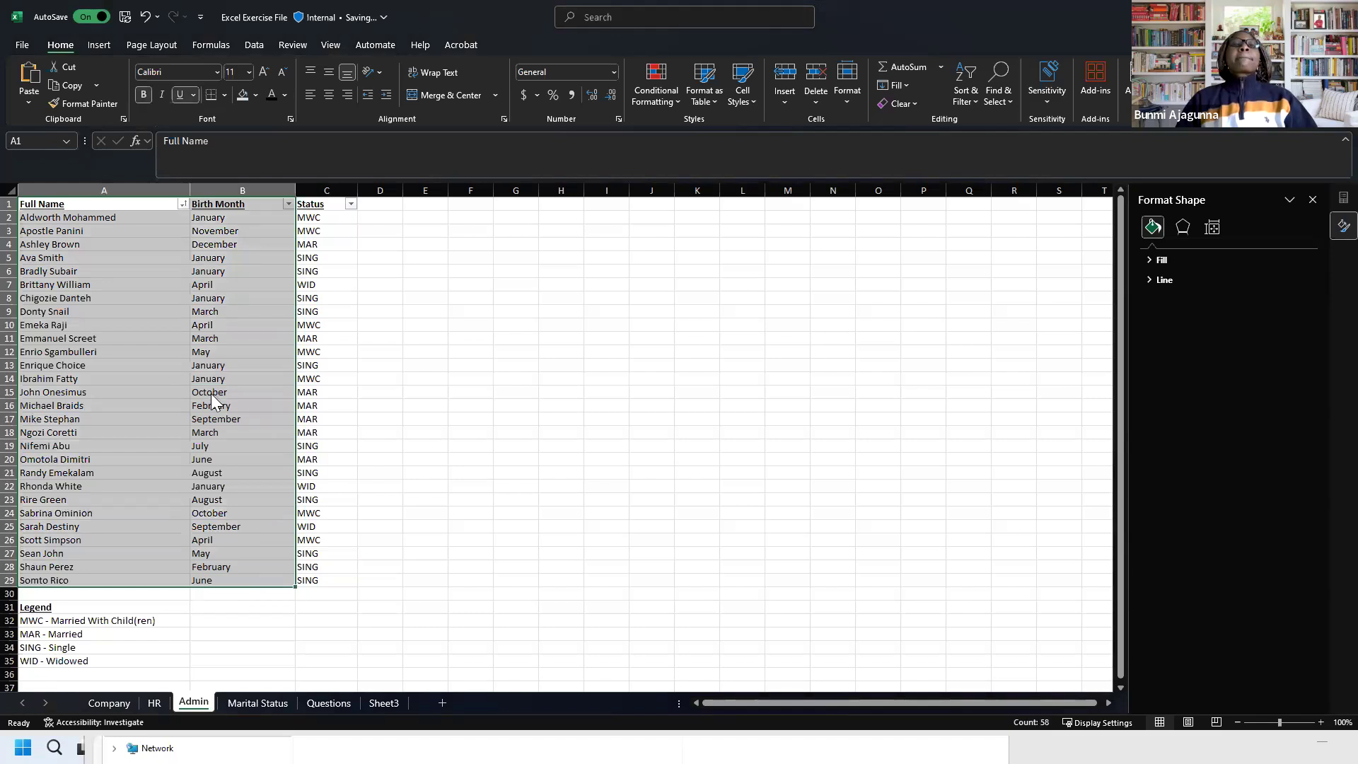
pyautogui.rightClick(211, 394)
pyautogui.click(66, 203)
pyautogui.moveTo(105, 229); pyautogui.dragTo(292, 242)
# Step: Insert a PivotTable on a new worksheet from the Admin employee list in A1:C29
pyautogui.moveTo(99, 204); pyautogui.dragTo(327, 577)
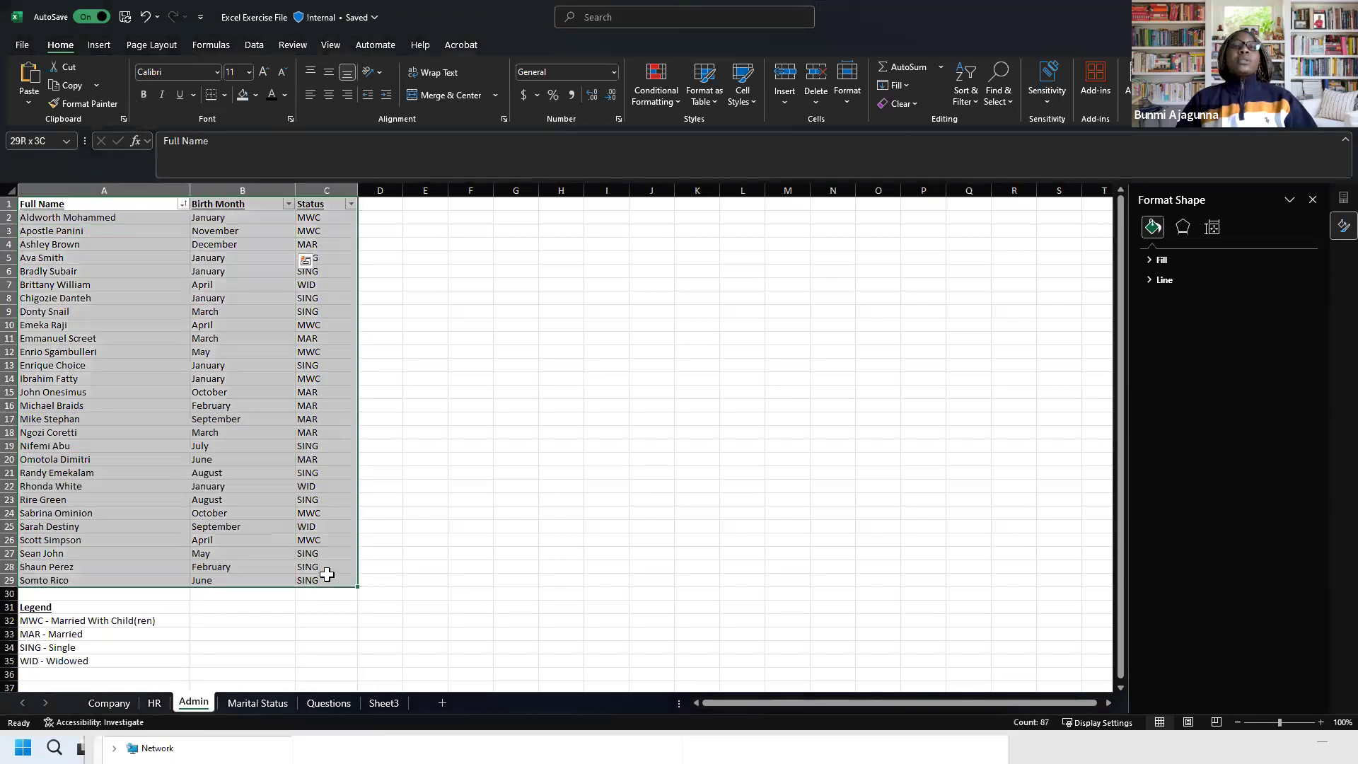
pyautogui.rightClick(220, 358)
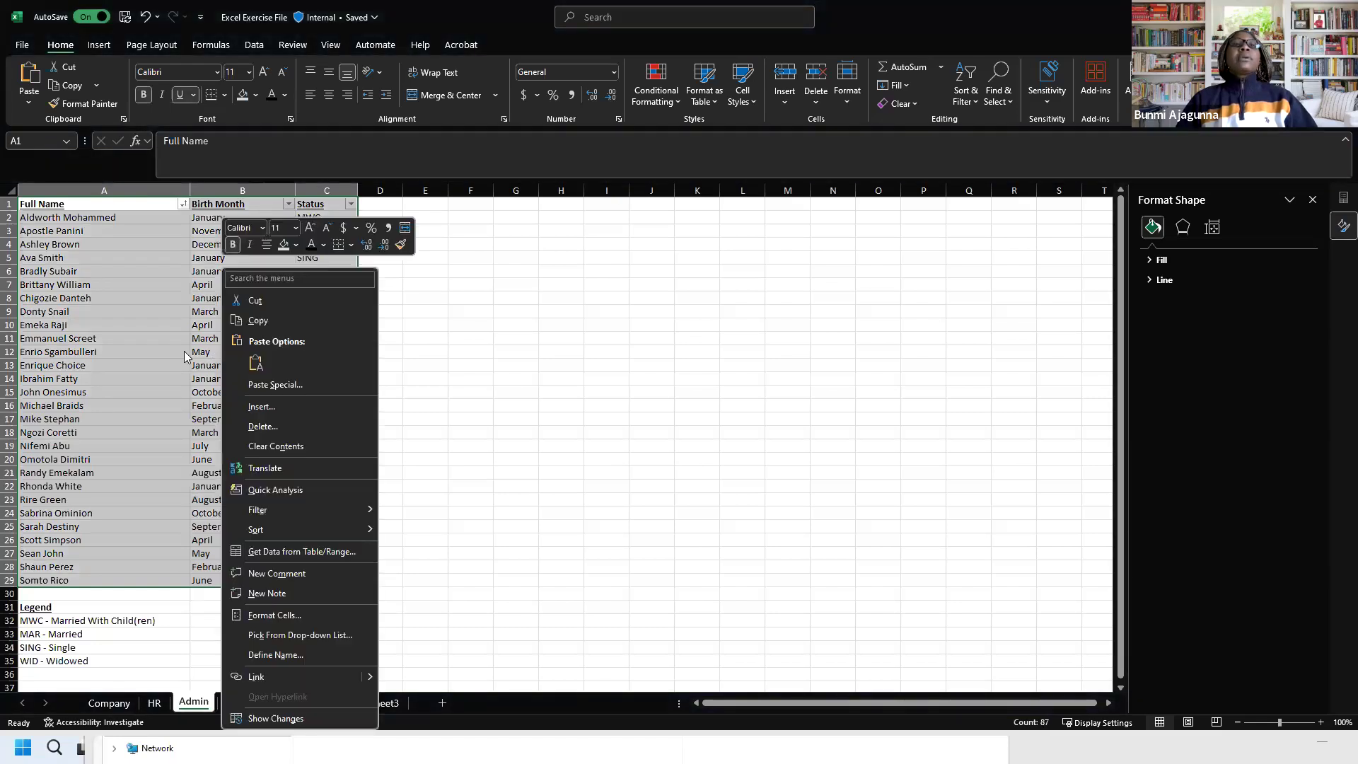
pyautogui.click(88, 54)
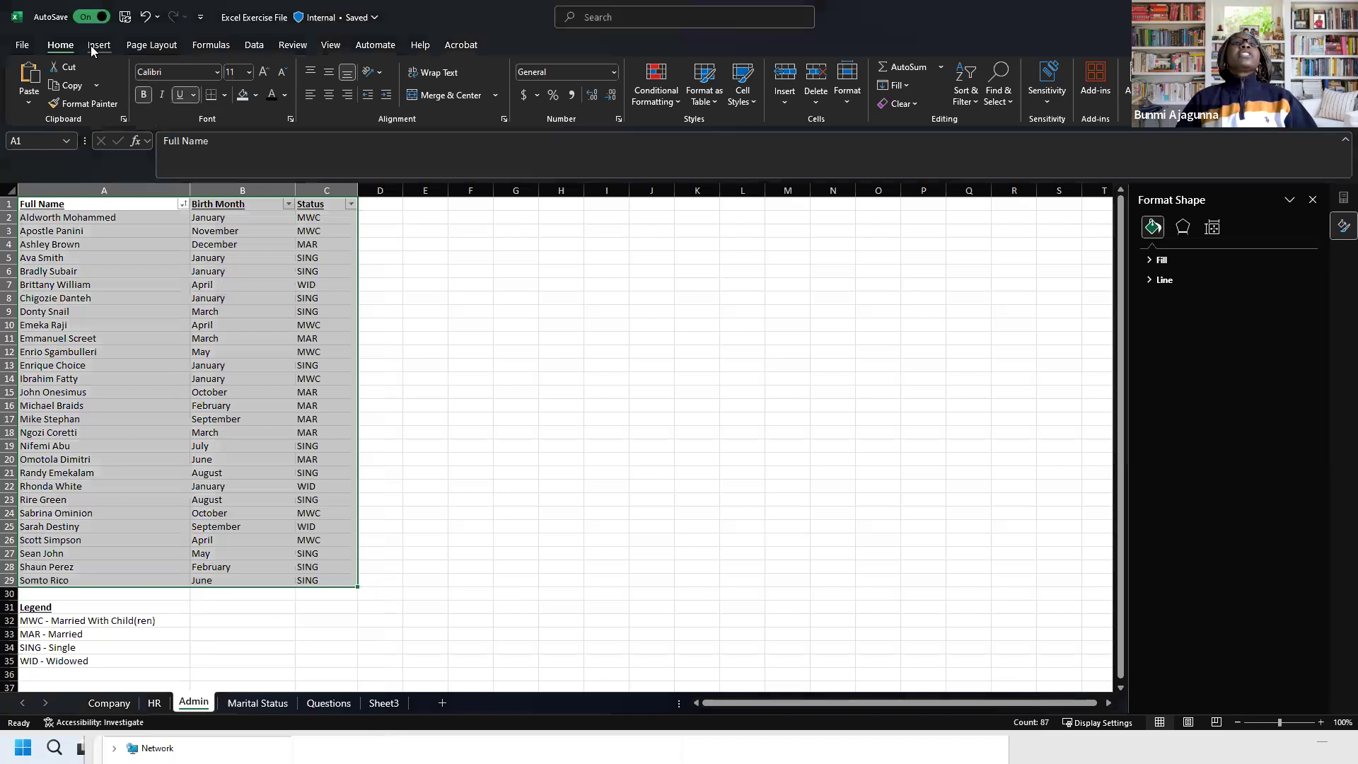
pyautogui.click(98, 45)
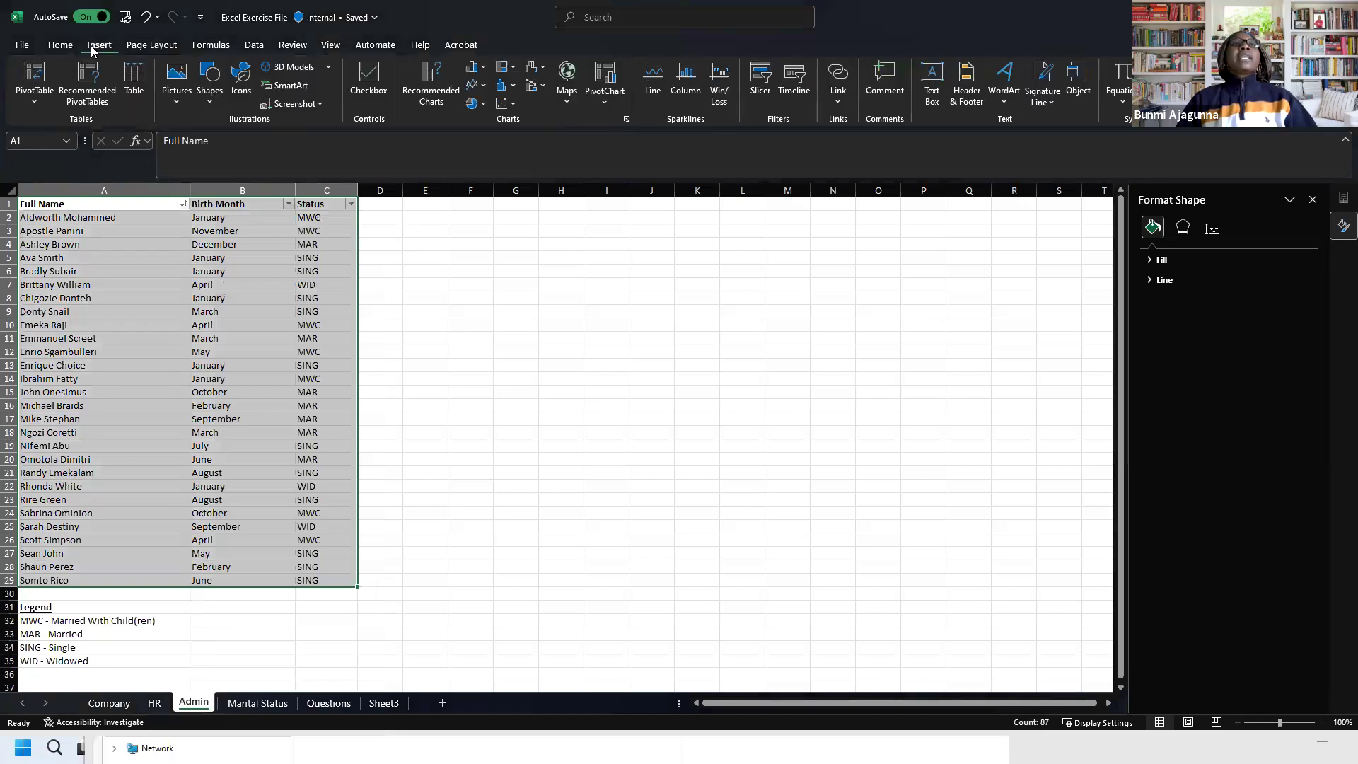
pyautogui.click(29, 83)
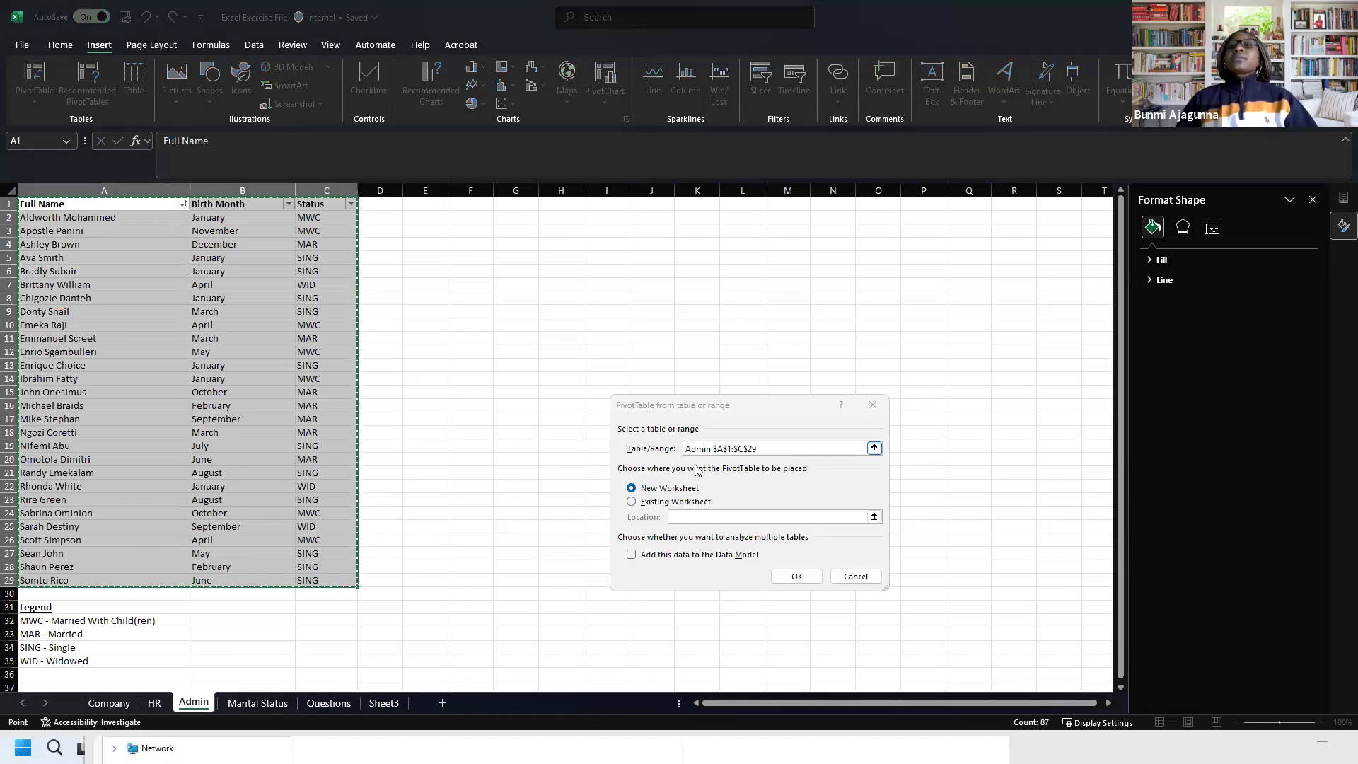
pyautogui.click(787, 578)
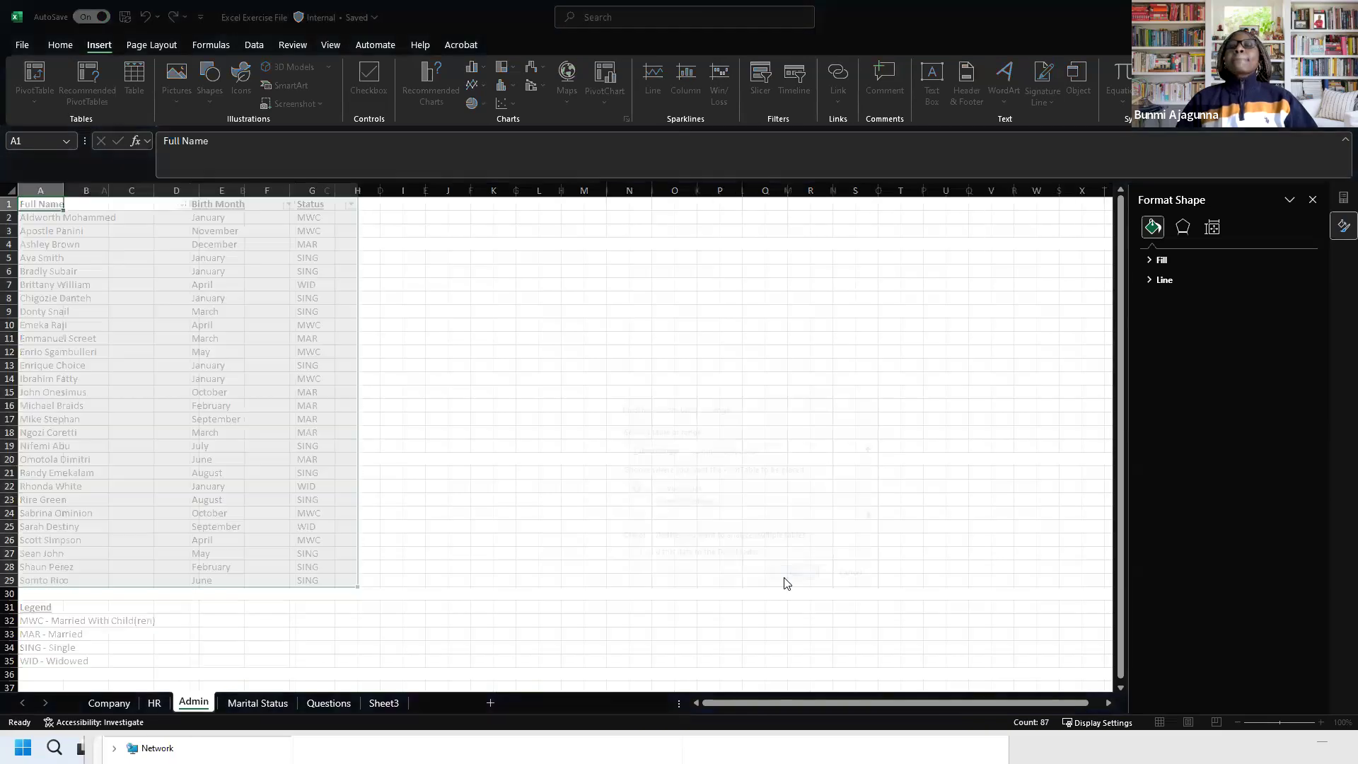
# Step: Add the Birth Month field to the rows of the new PivotTable on Sheet2
pyautogui.click(874, 406)
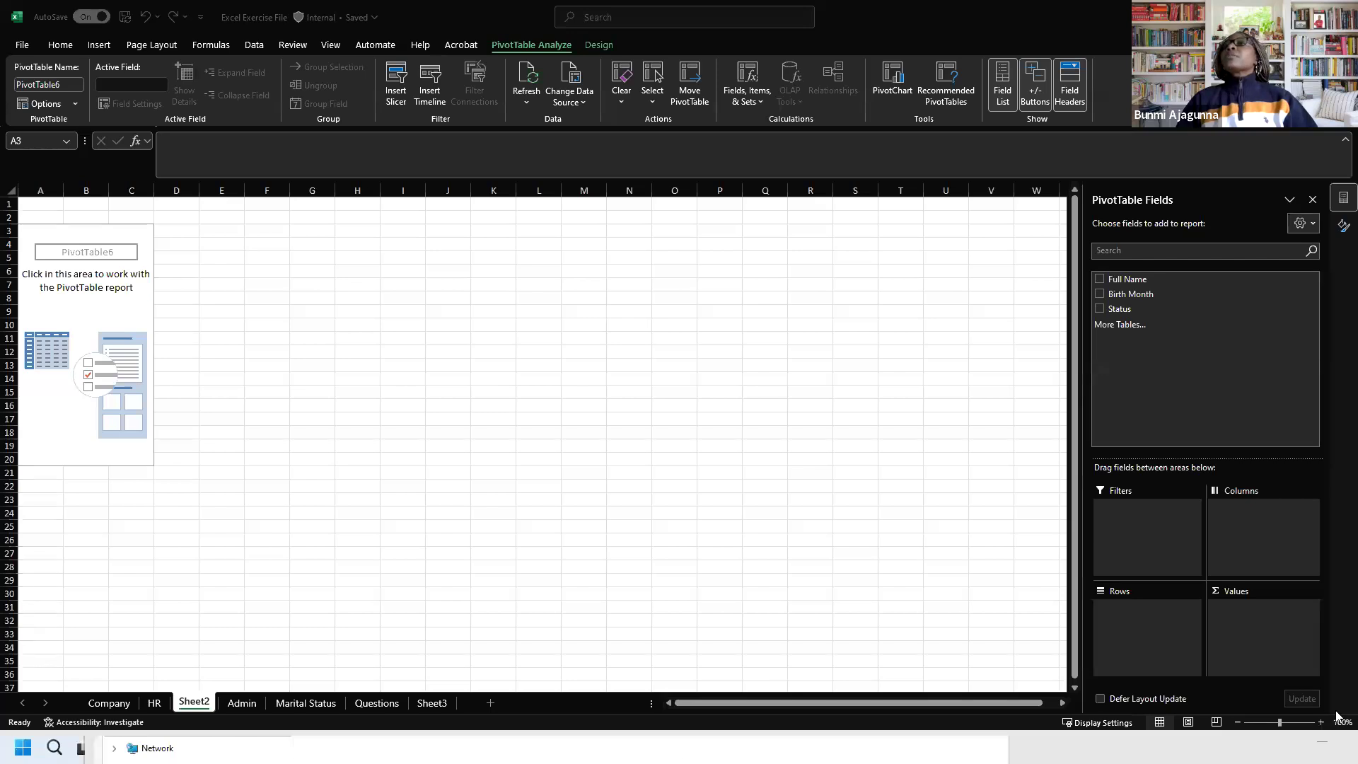
pyautogui.click(1132, 406)
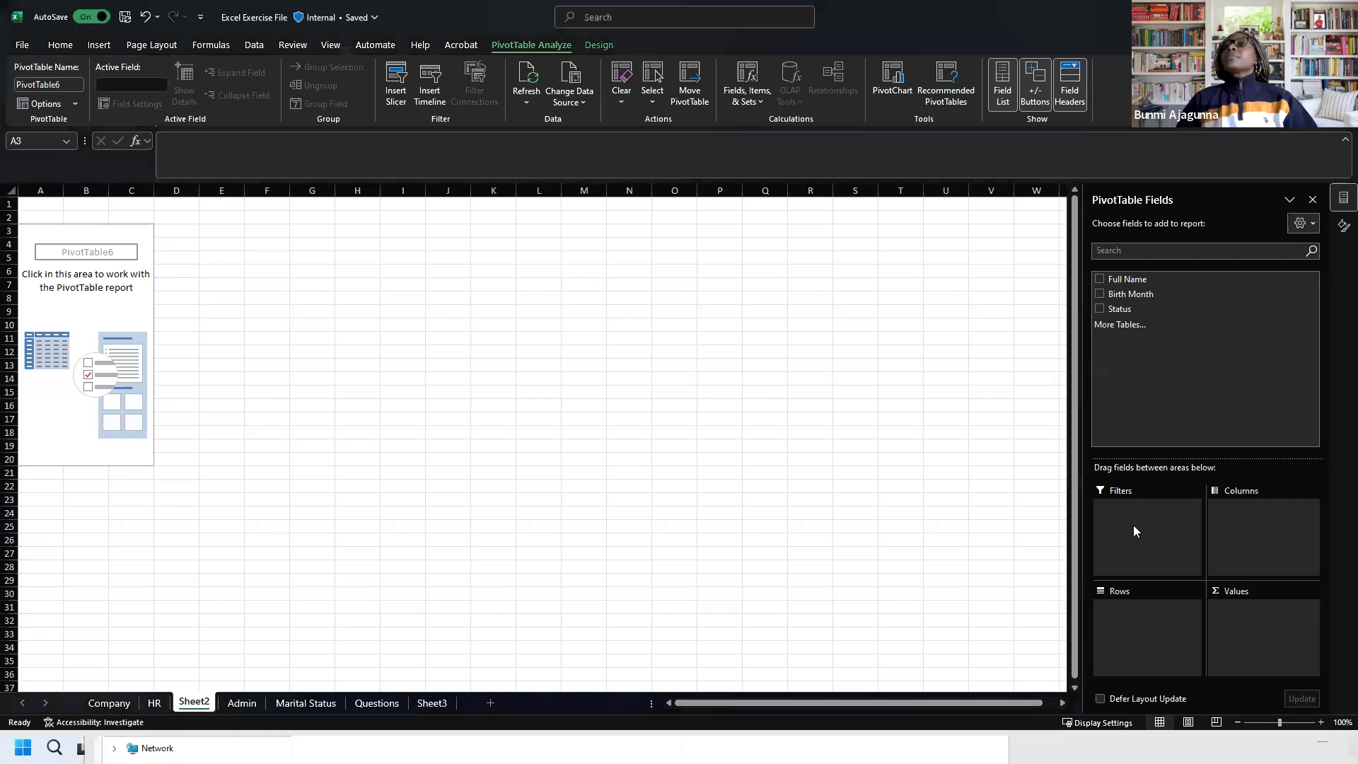
pyautogui.click(1099, 294)
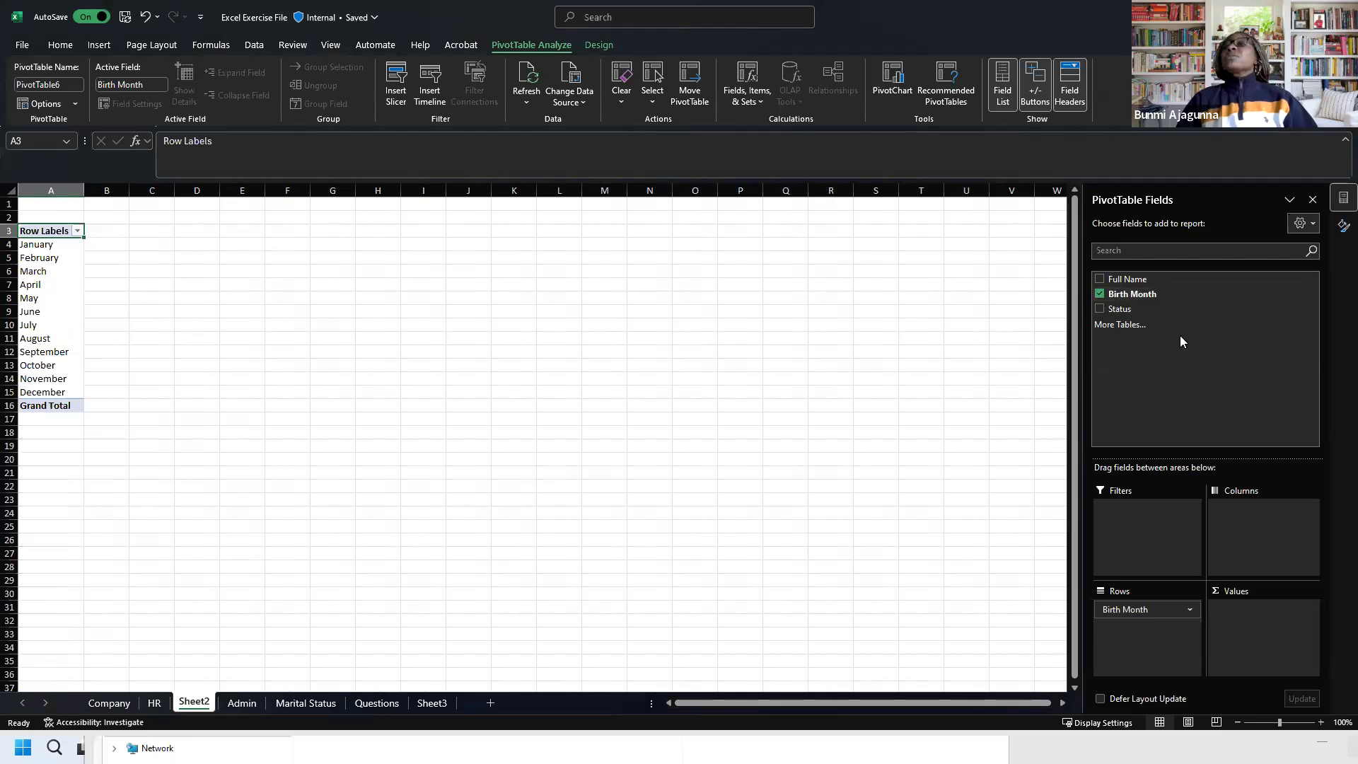
# Step: Search the PivotTable field list for "birt" and clear the search again
pyautogui.click(1135, 259)
pyautogui.write('birt')
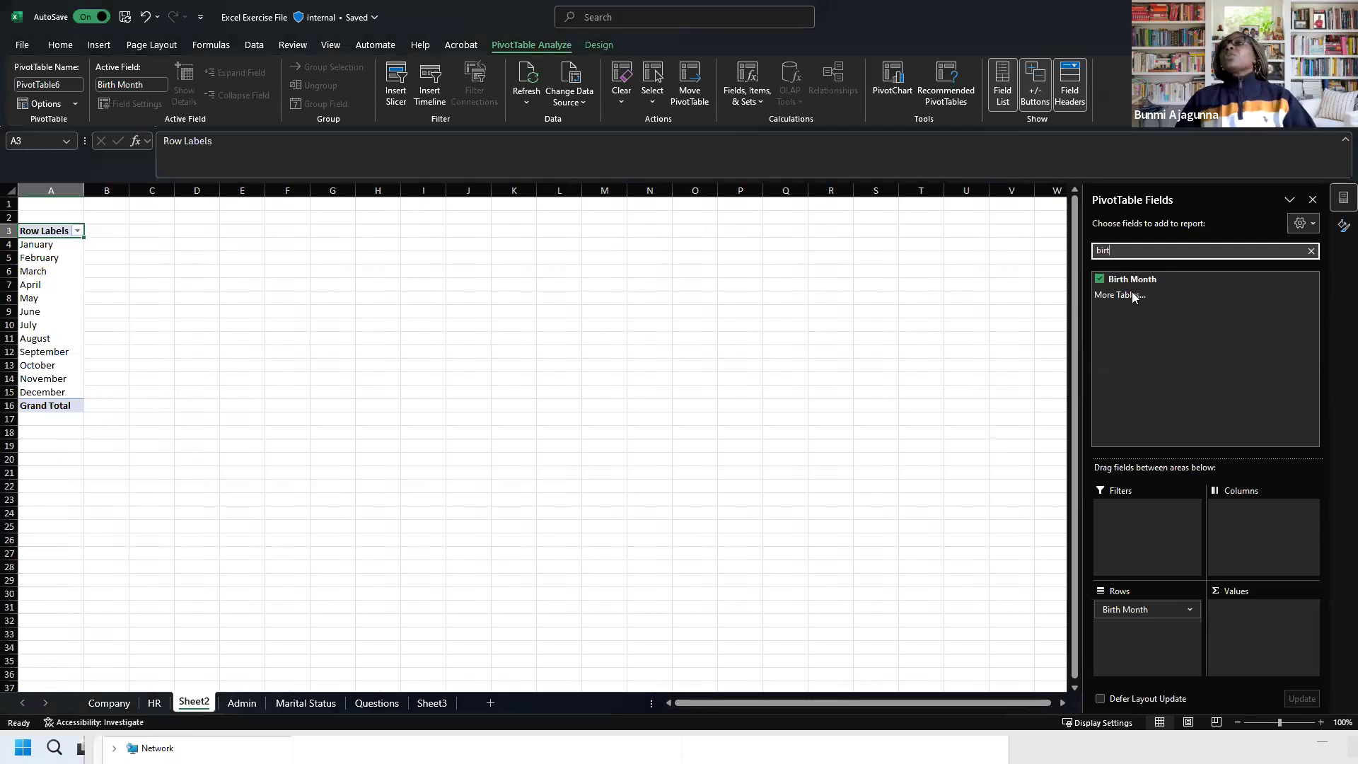
pyautogui.press('BackSpace')
pyautogui.press('BackSpace')
pyautogui.press('BackSpace')
pyautogui.press('BackSpace')
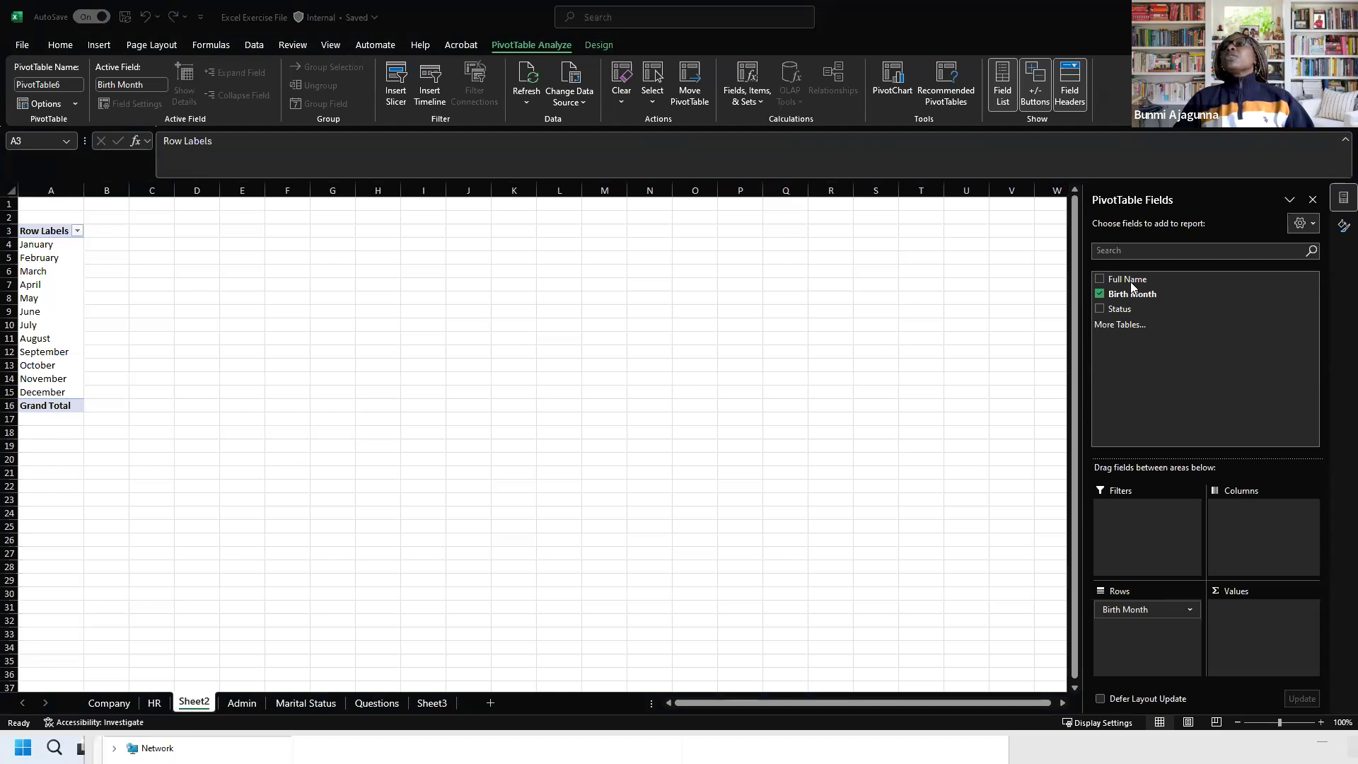
# Step: Add Full Name to the PivotTable's values as a count per birth month
pyautogui.click(1234, 619)
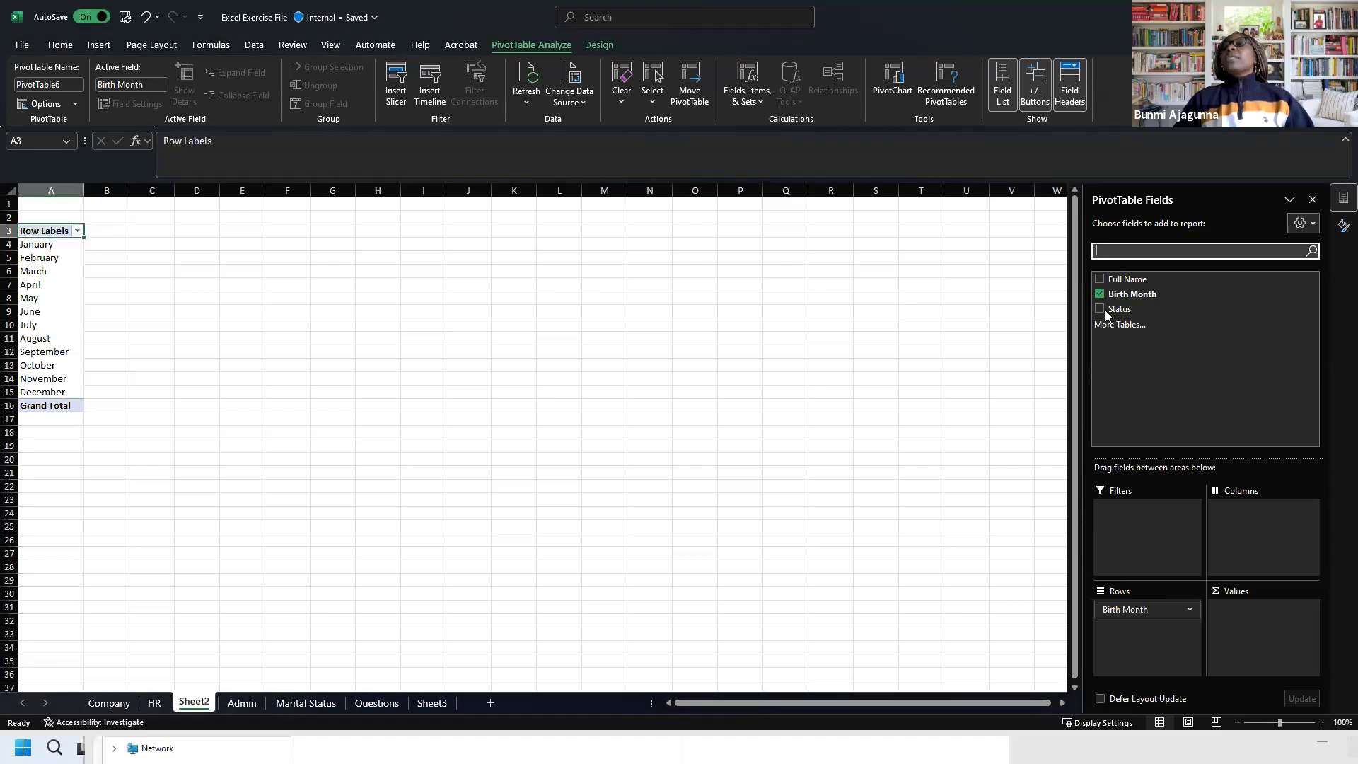
pyautogui.click(1099, 280)
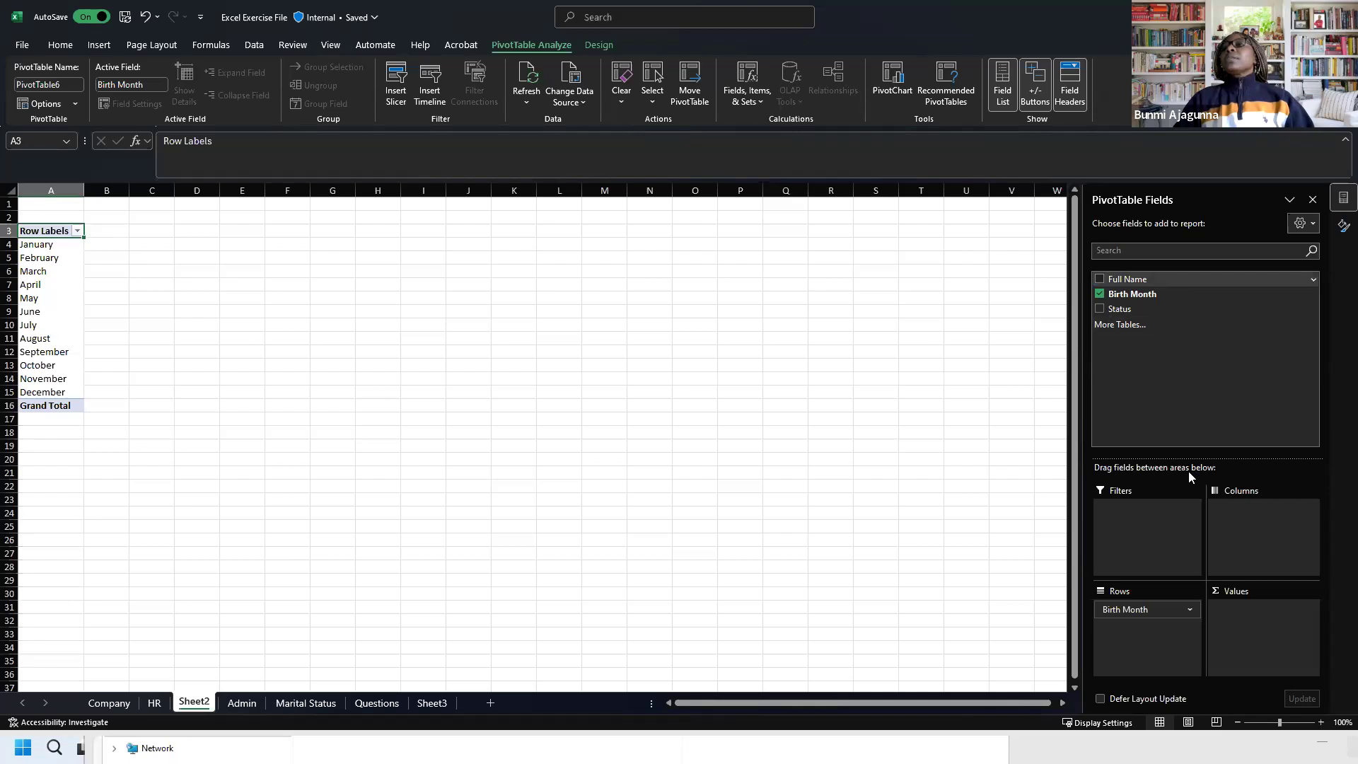
pyautogui.moveTo(1146, 633); pyautogui.dragTo(1219, 618)
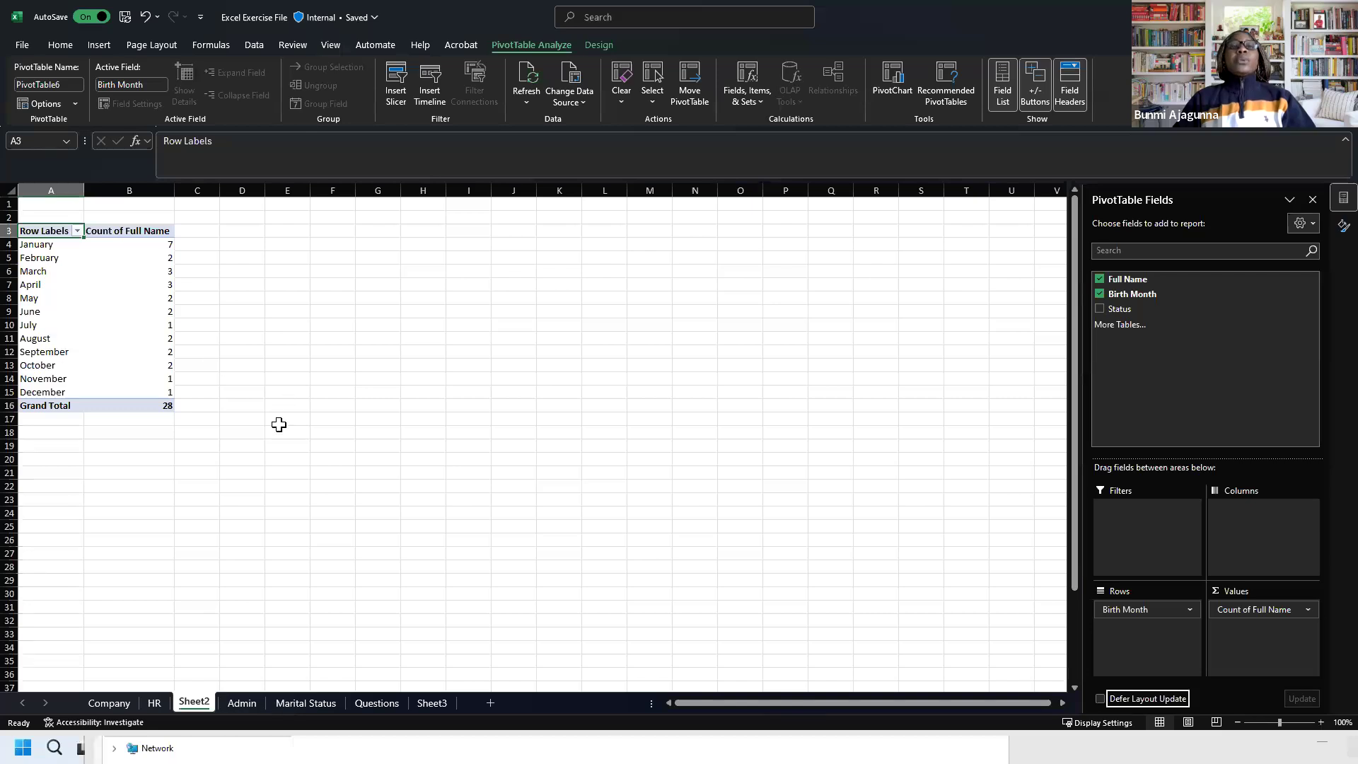
# Step: Copy the Marital Status PivotTable to cell E3 of Sheet2 and replace its Status row field with Birth Month
pyautogui.click(311, 706)
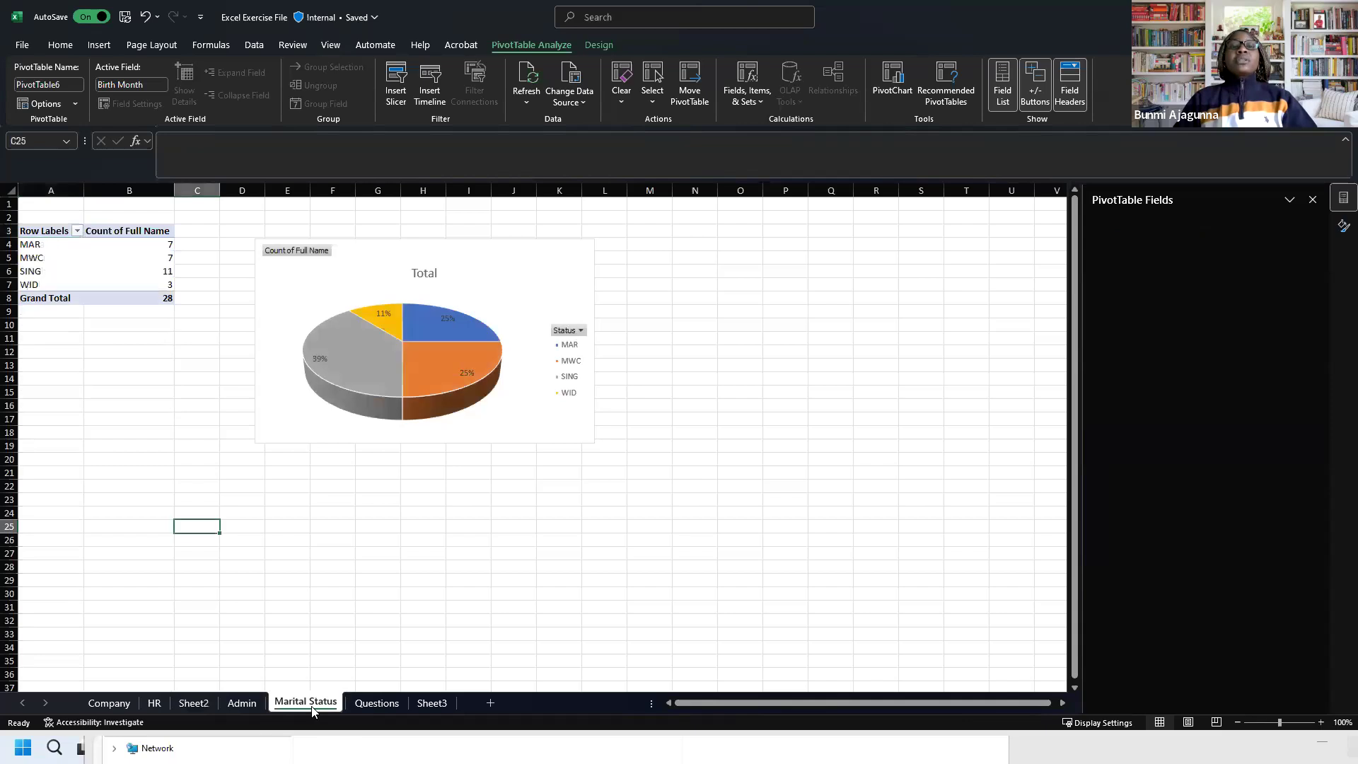
pyautogui.moveTo(197, 218); pyautogui.dragTo(46, 304)
pyautogui.hotkey('ctrl', 'c')
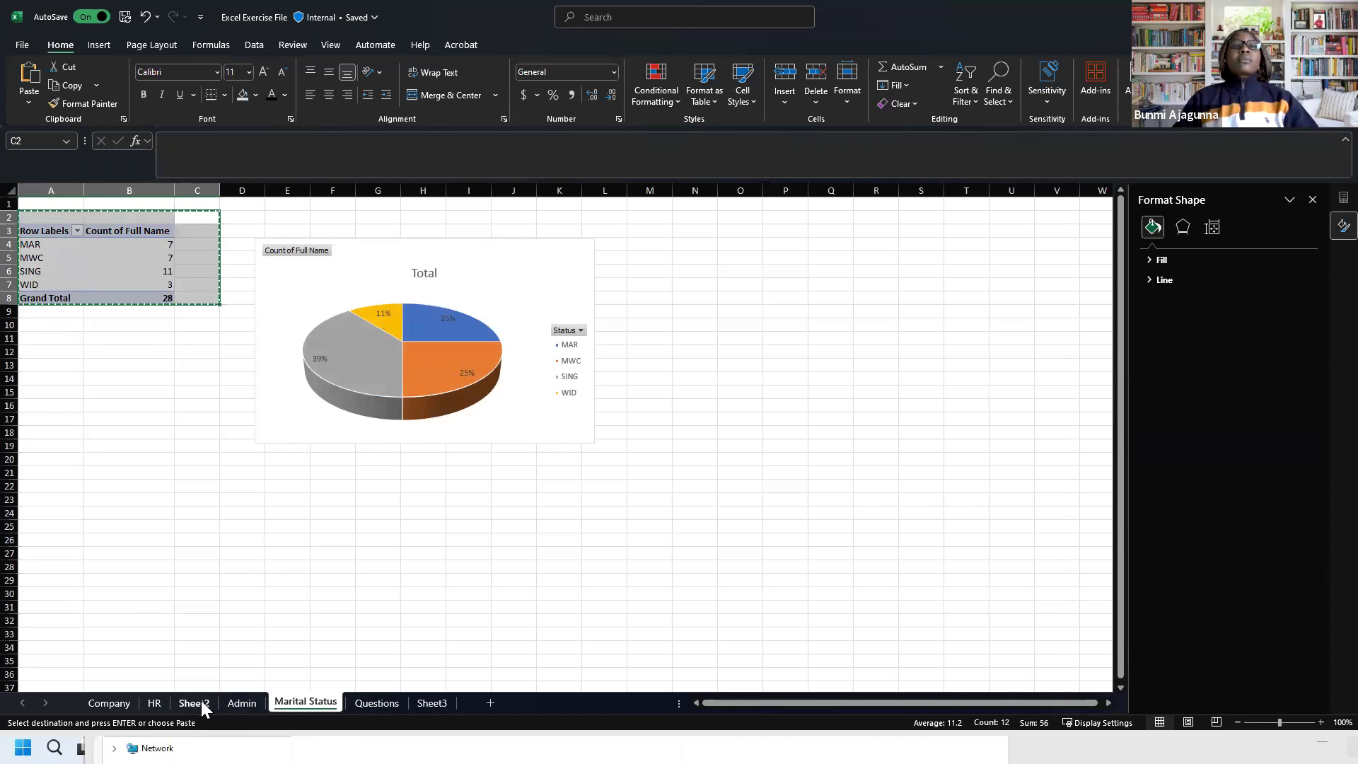
pyautogui.click(197, 703)
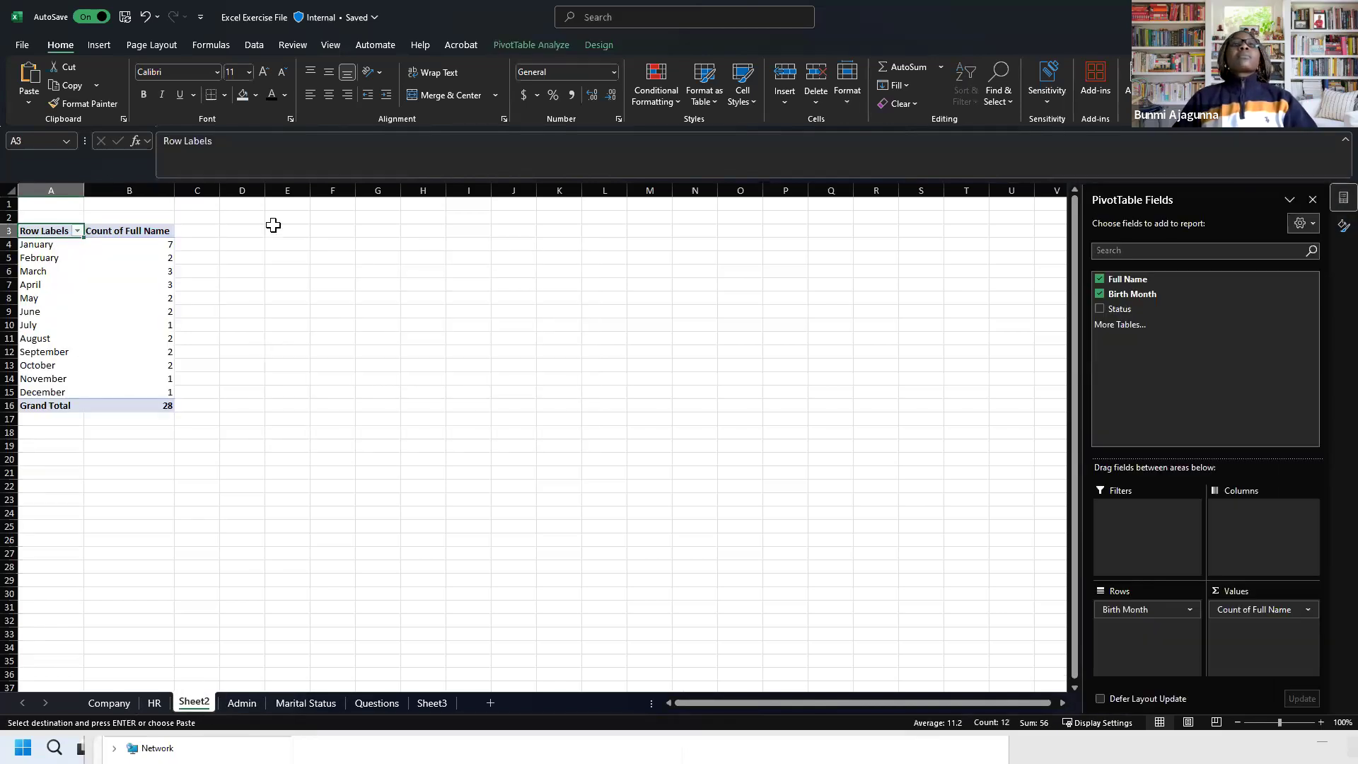
pyautogui.click(287, 227)
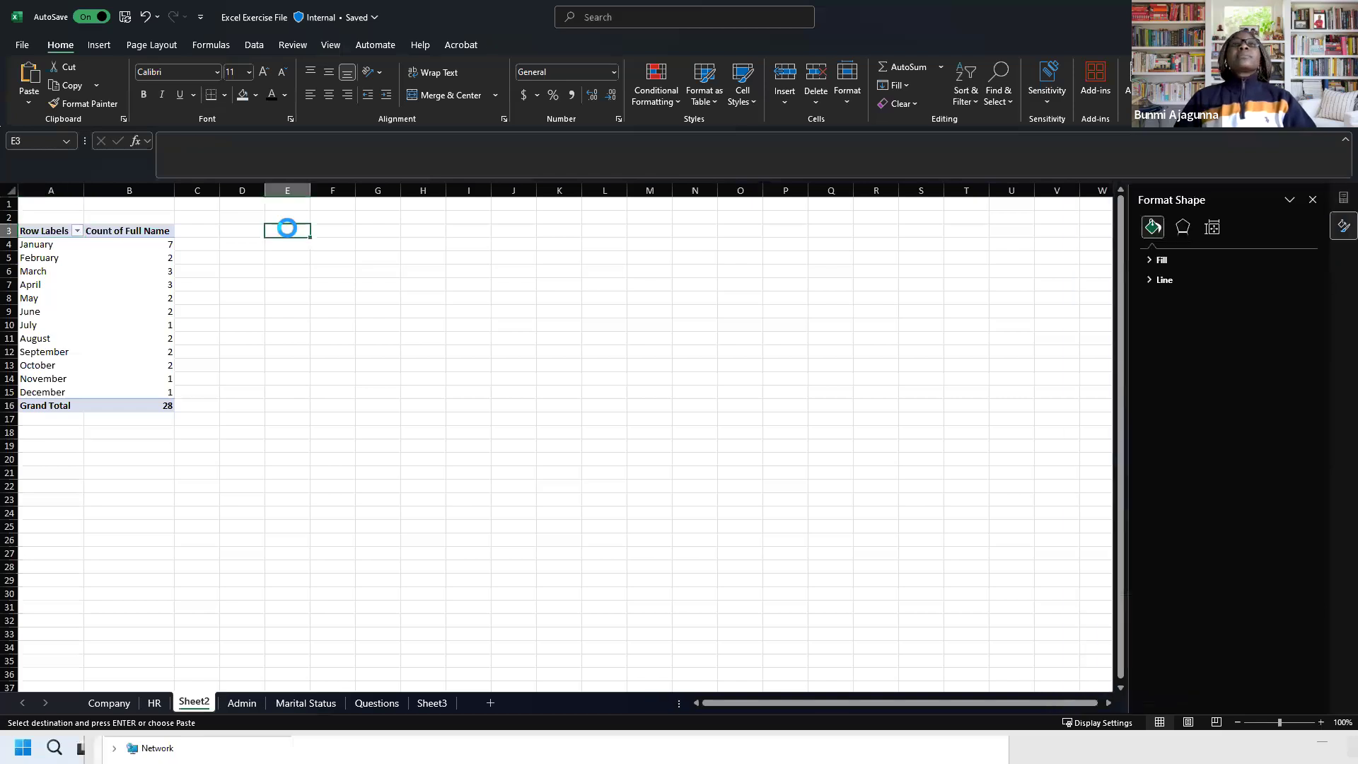
pyautogui.hotkey('ctrl', 'v')
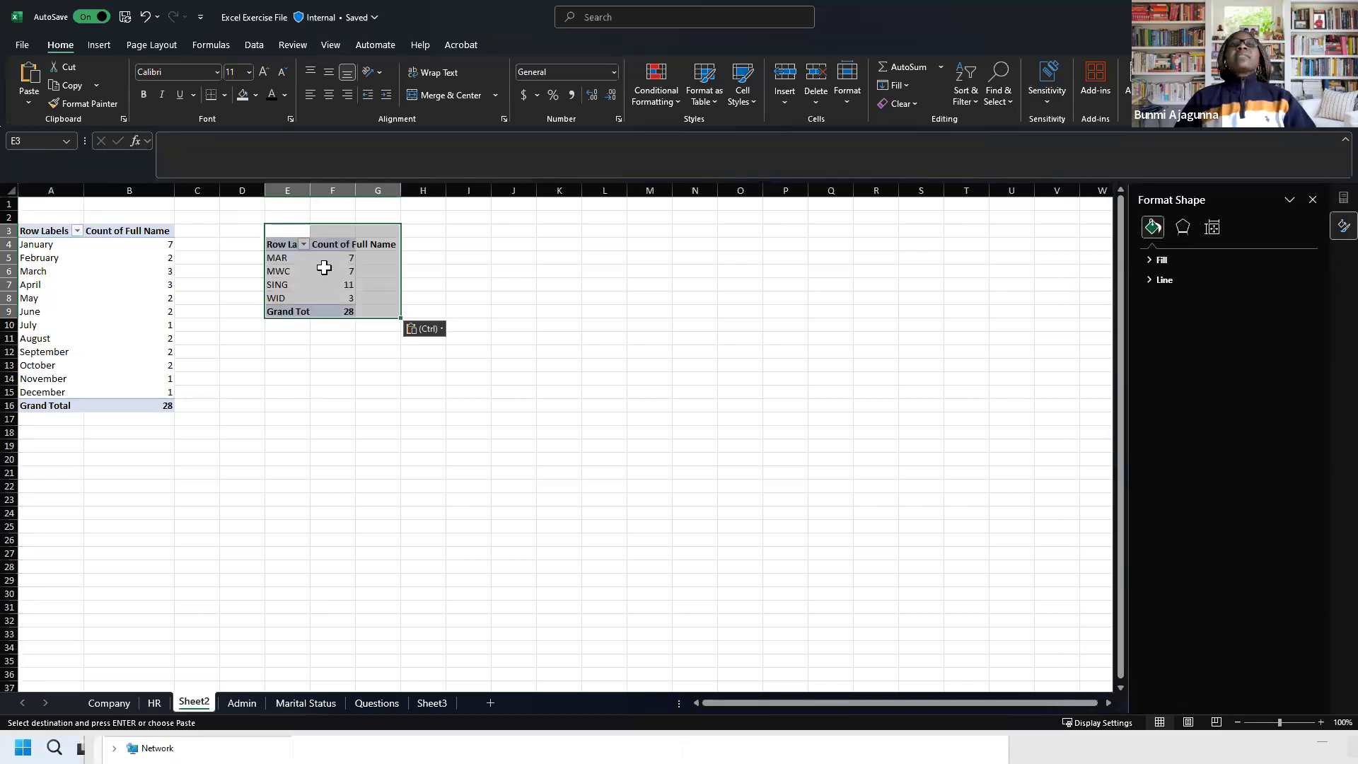
pyautogui.click(325, 271)
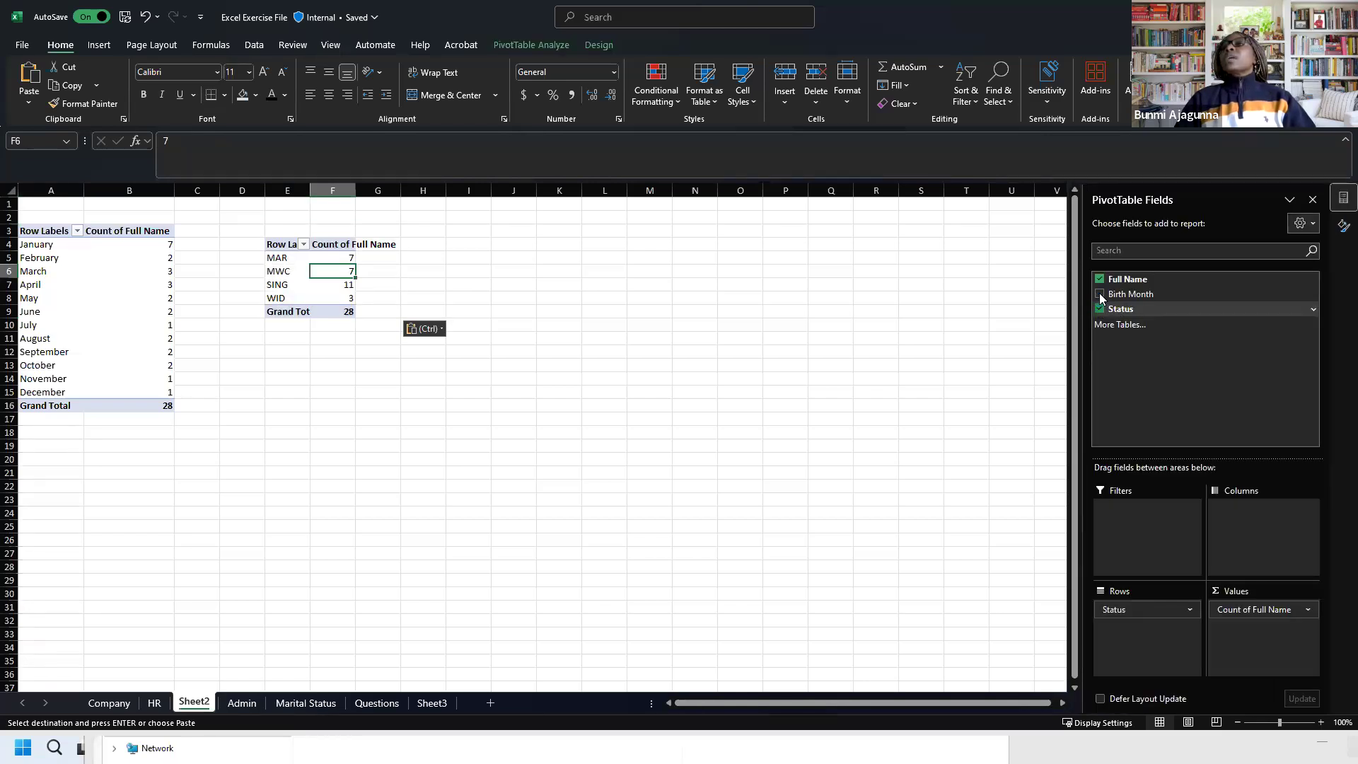
pyautogui.click(1100, 294)
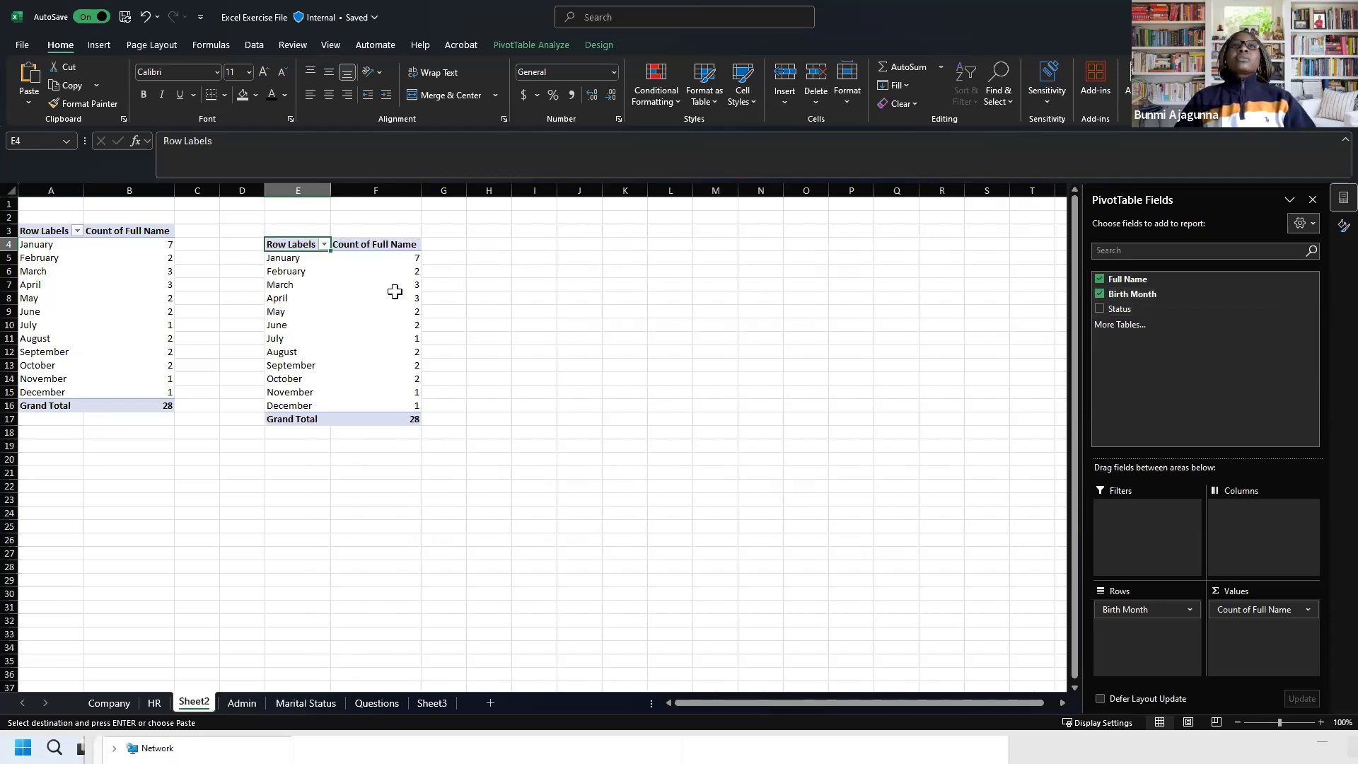
# Step: Delete the copied PivotTable in columns E to G of Sheet2
pyautogui.moveTo(444, 324); pyautogui.dragTo(283, 233)
pyautogui.press('Delete')
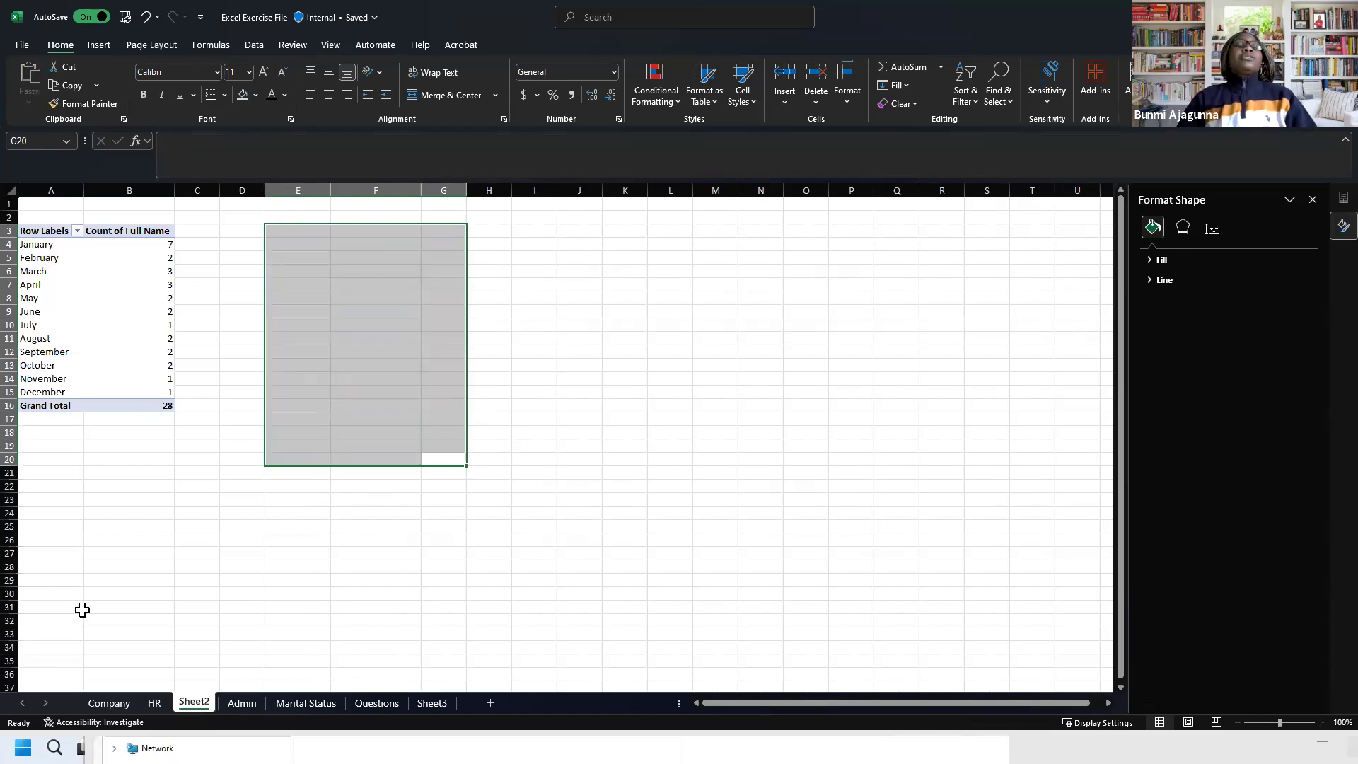
pyautogui.scroll(-4, 566, 438)
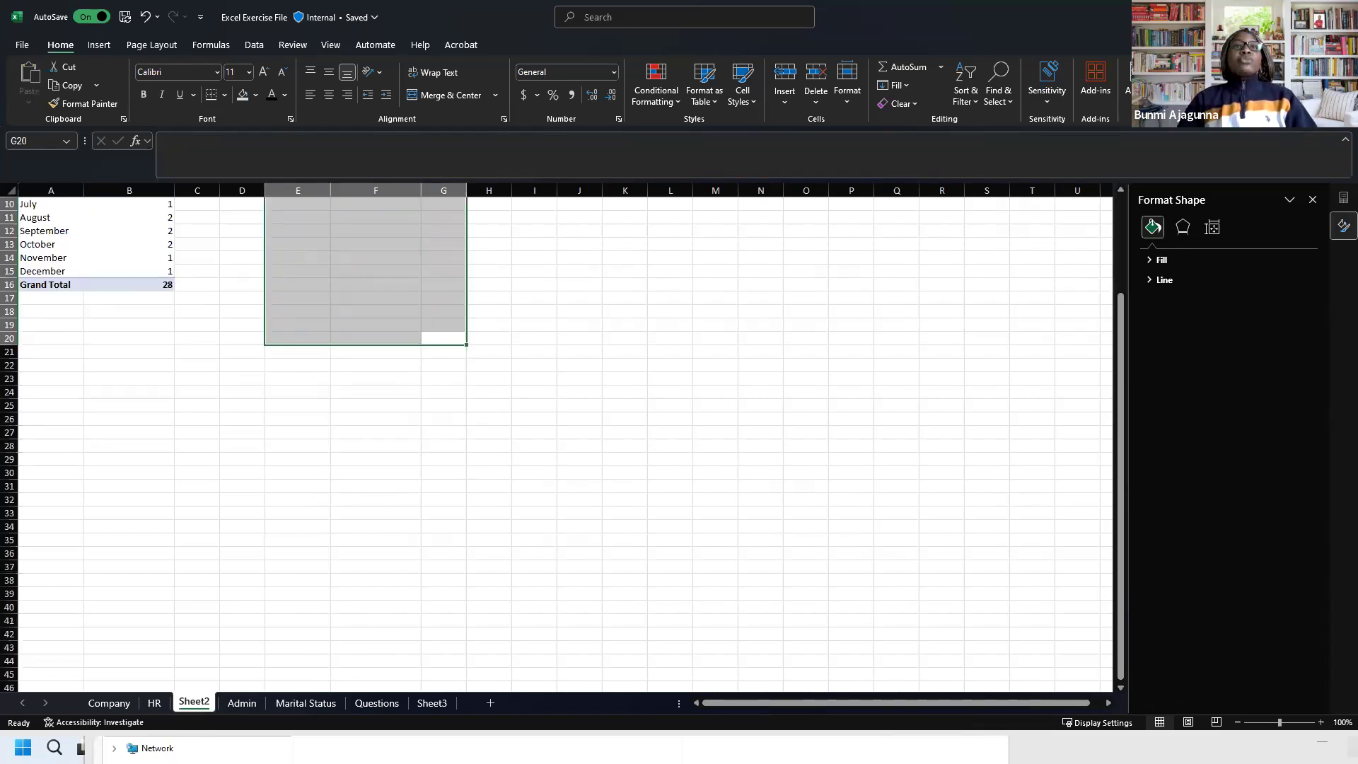
pyautogui.scroll(4, 566, 438)
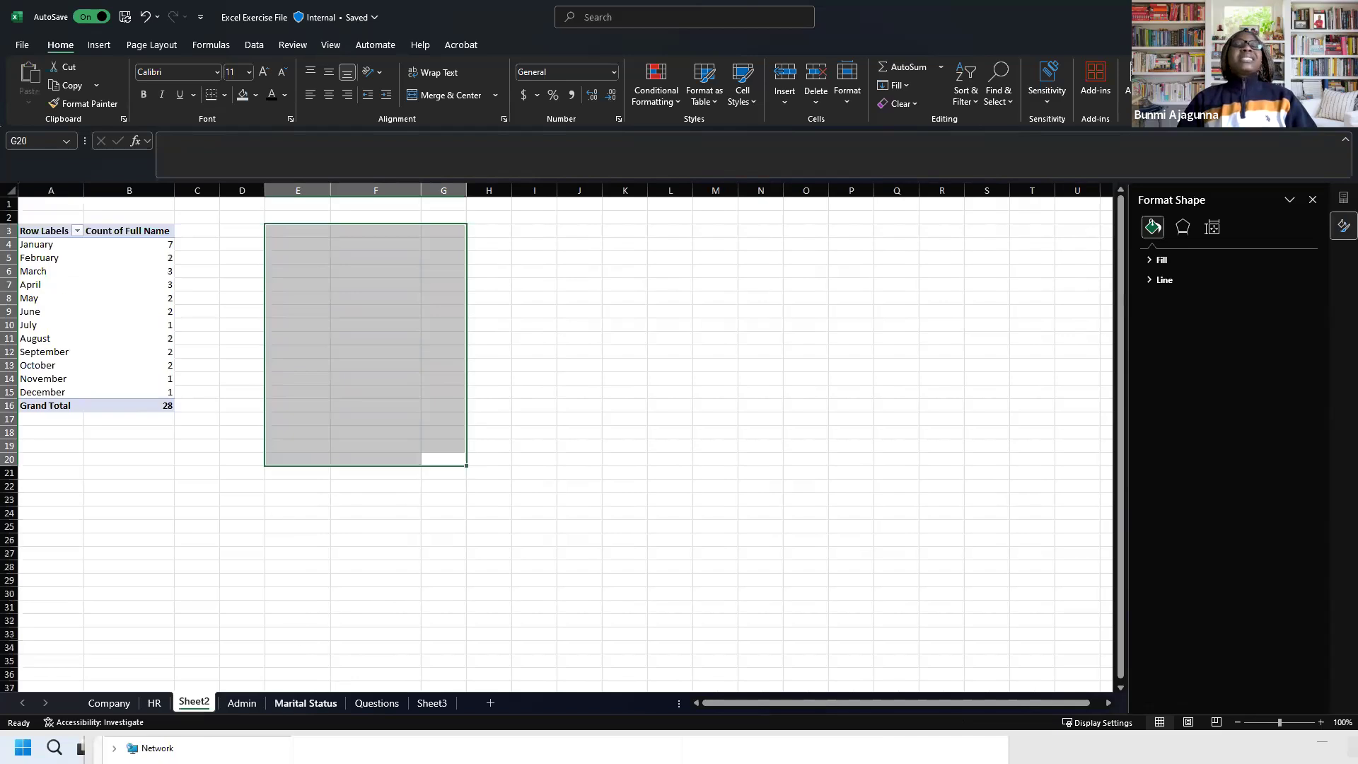
pyautogui.click(283, 525)
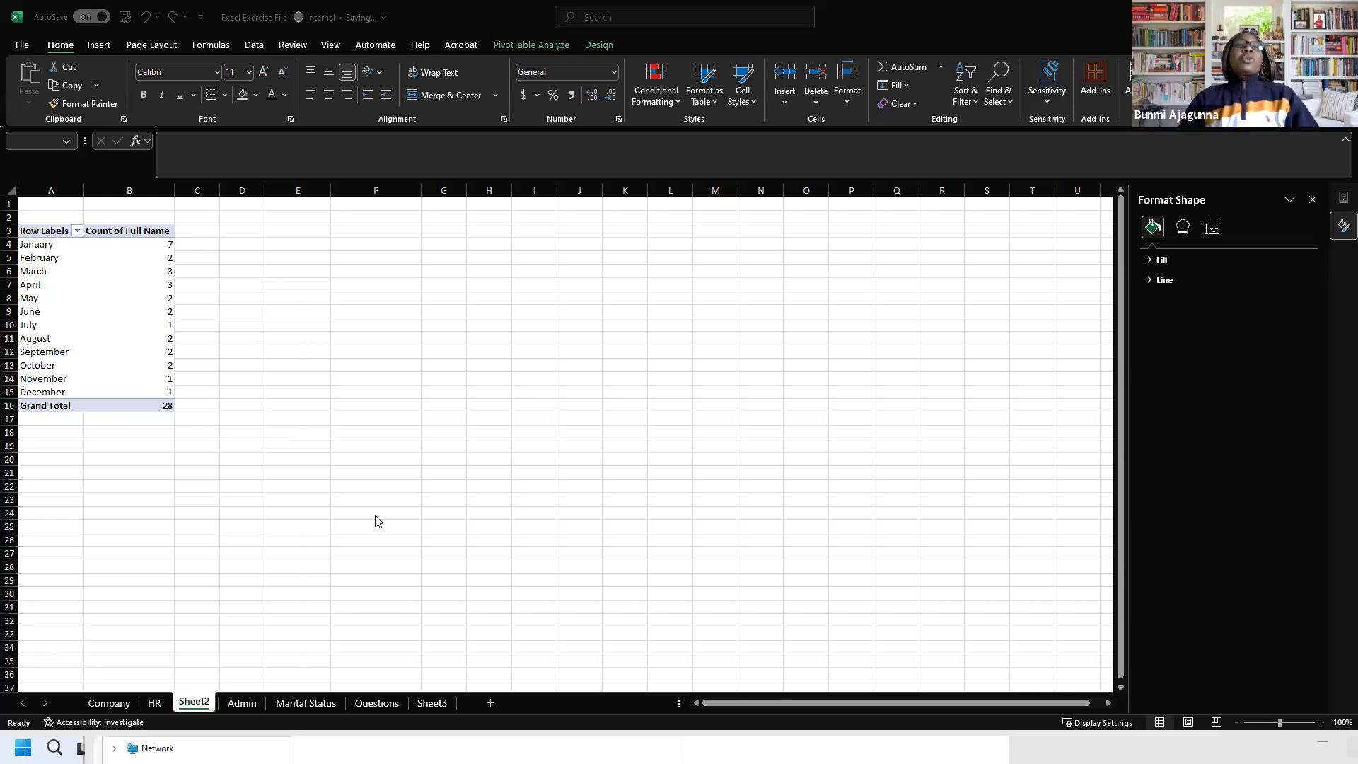
# Step: Insert a 3-D Clustered Column chart from the monthly counts in A4:B15 and place it beside the PivotTable
pyautogui.click(26, 241)
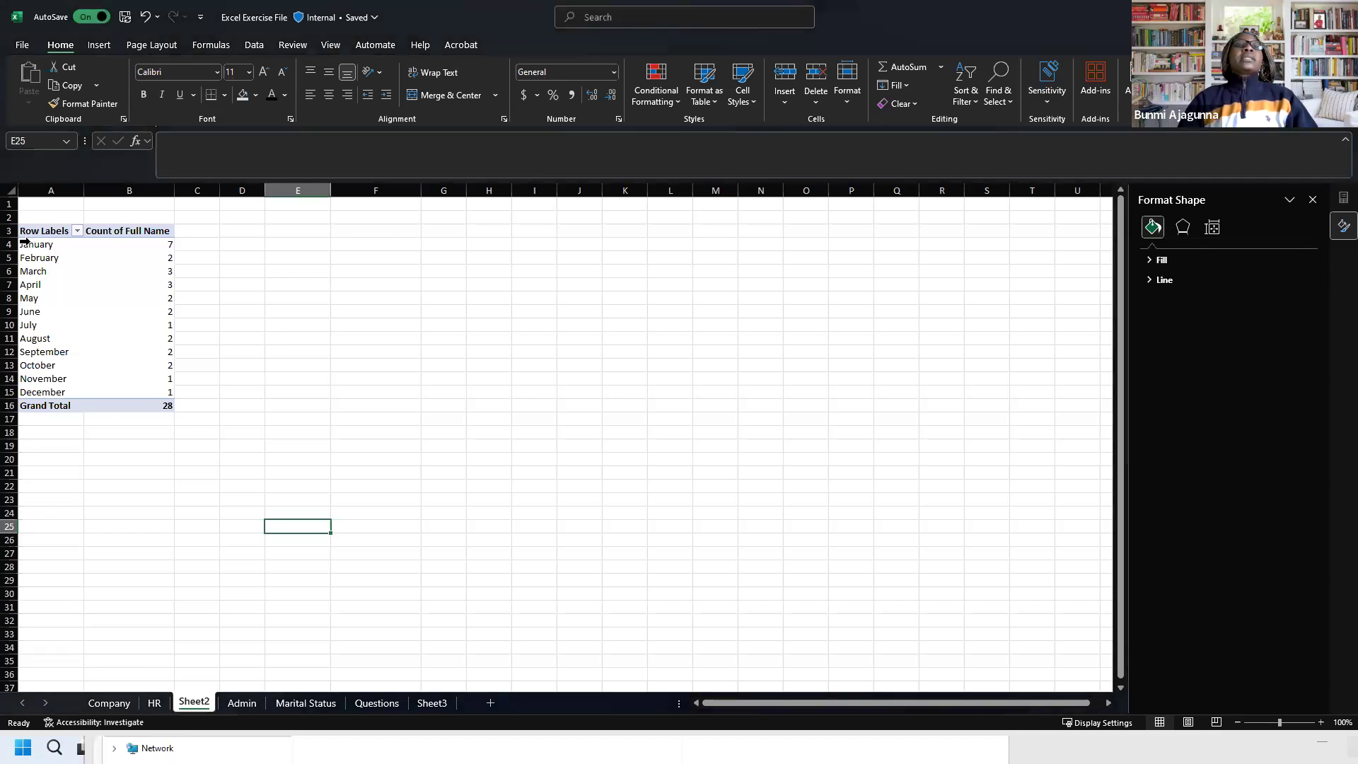
pyautogui.click(26, 243)
pyautogui.hotkey('shift', 'Down')
pyautogui.hotkey('shift', 'Down')
pyautogui.hotkey('shift', 'Down')
pyautogui.hotkey('shift', 'Down')
pyautogui.hotkey('shift', 'Down')
pyautogui.hotkey('shift', 'Down')
pyautogui.hotkey('shift', 'Down')
pyautogui.hotkey('shift', 'Down')
pyautogui.hotkey('shift', 'Down')
pyautogui.hotkey('shift', 'Down')
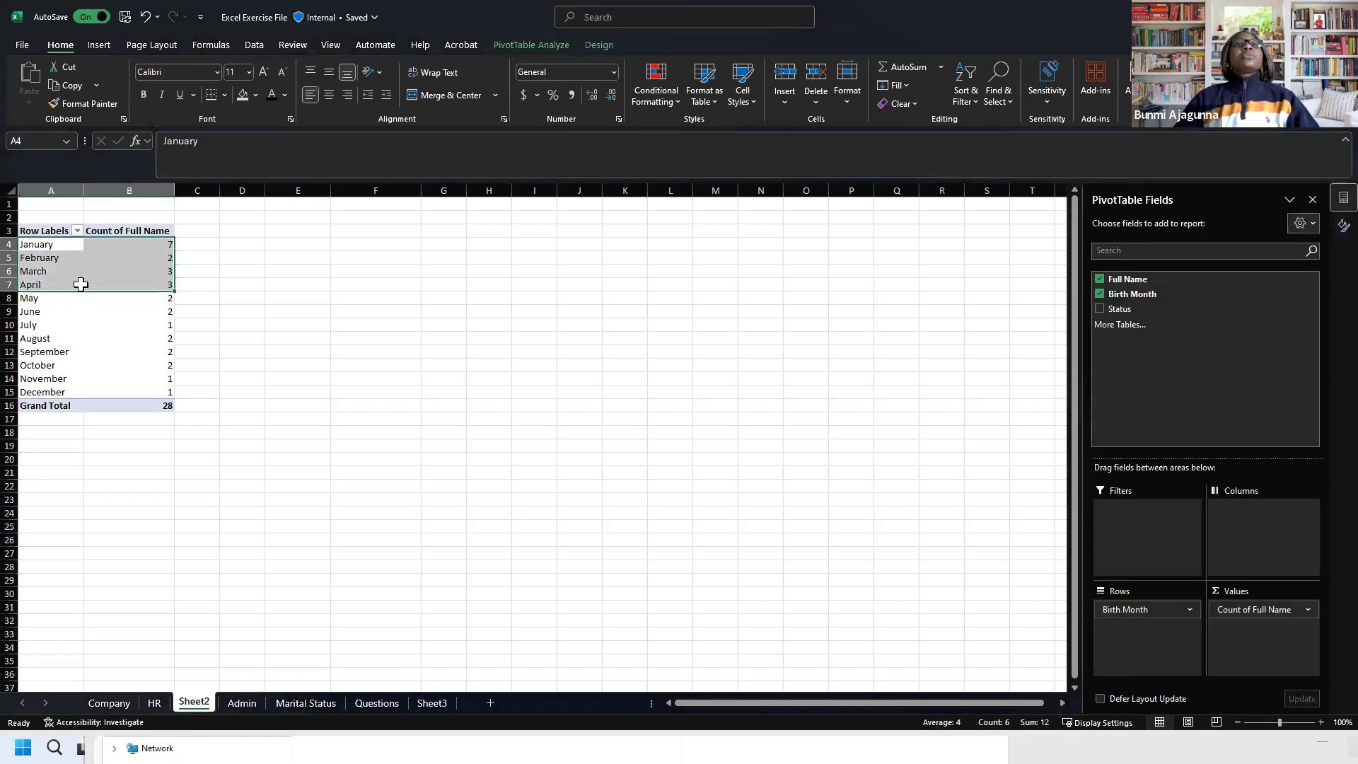
pyautogui.hotkey('shift', 'Down')
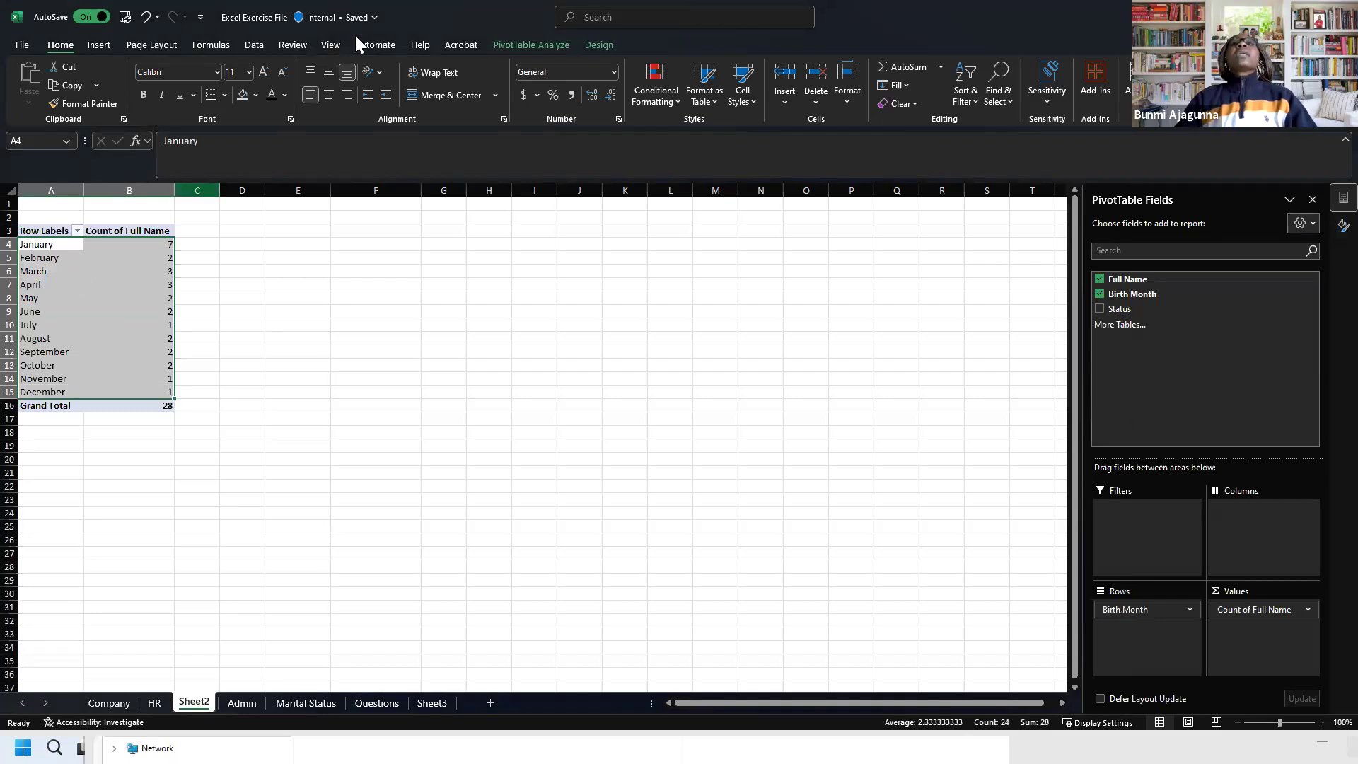
pyautogui.click(99, 45)
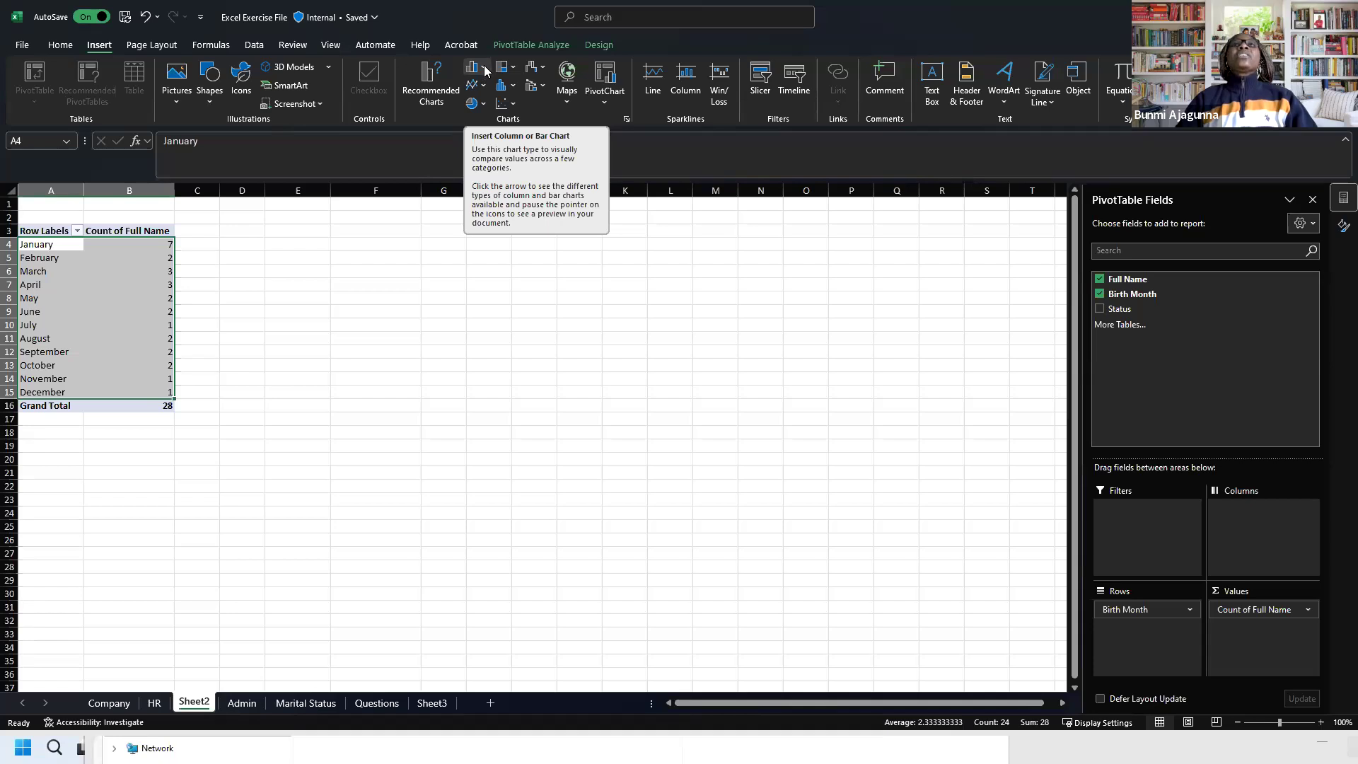
pyautogui.click(485, 70)
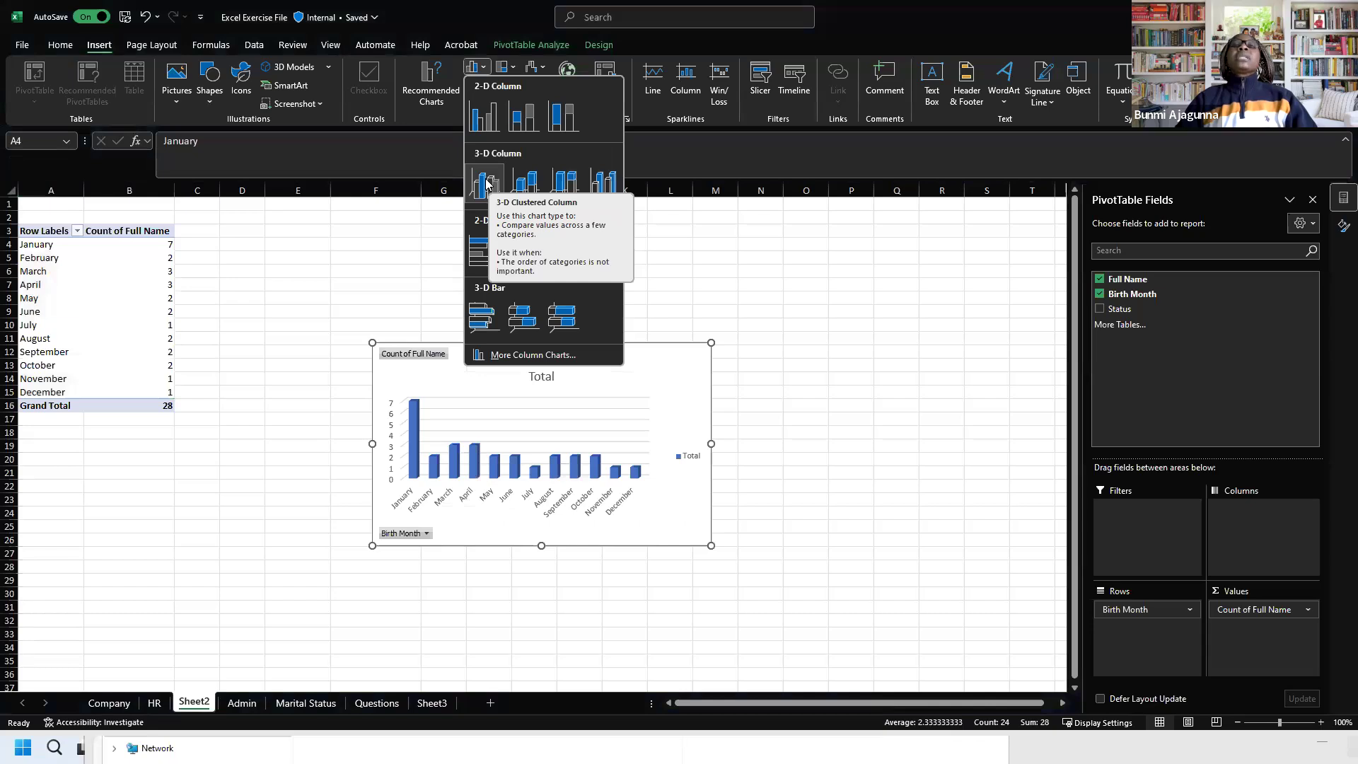
pyautogui.press('Escape')
pyautogui.click(574, 347)
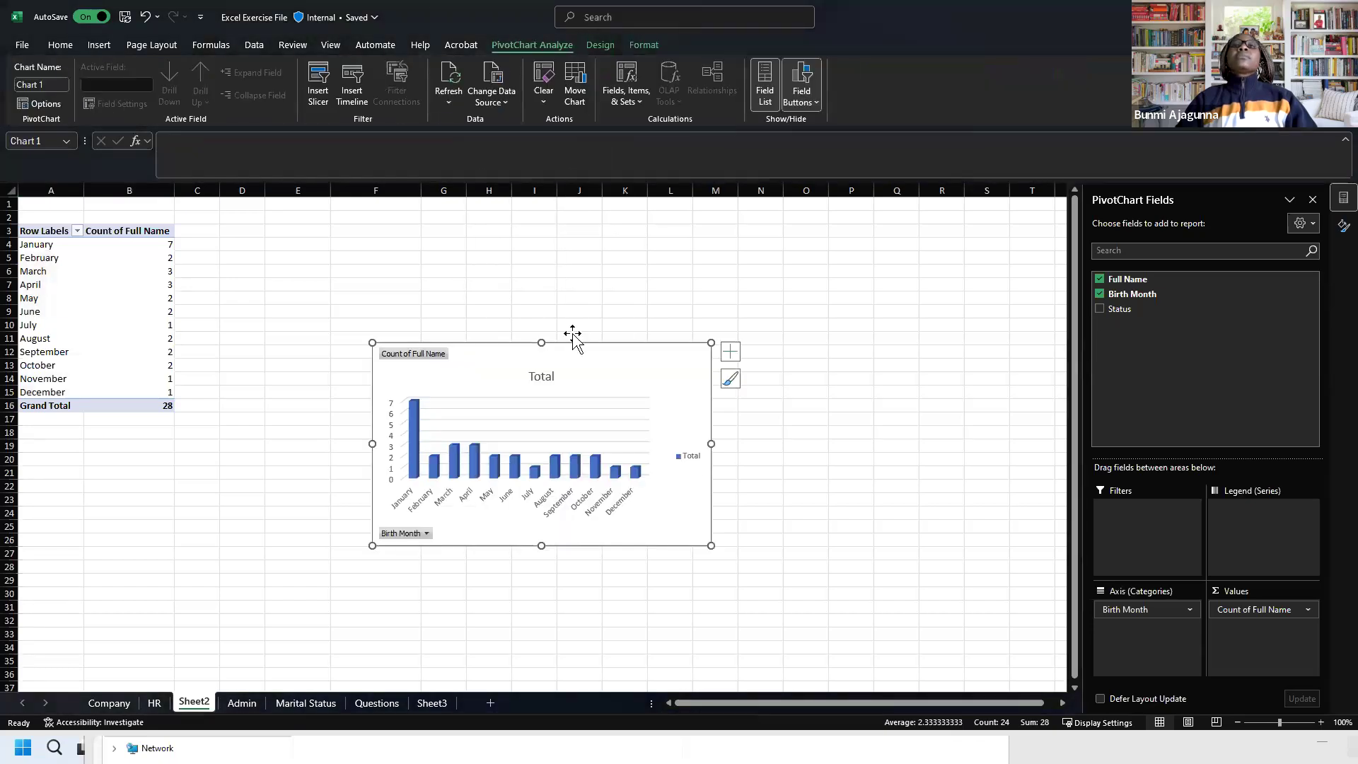
pyautogui.moveTo(584, 357); pyautogui.dragTo(487, 259)
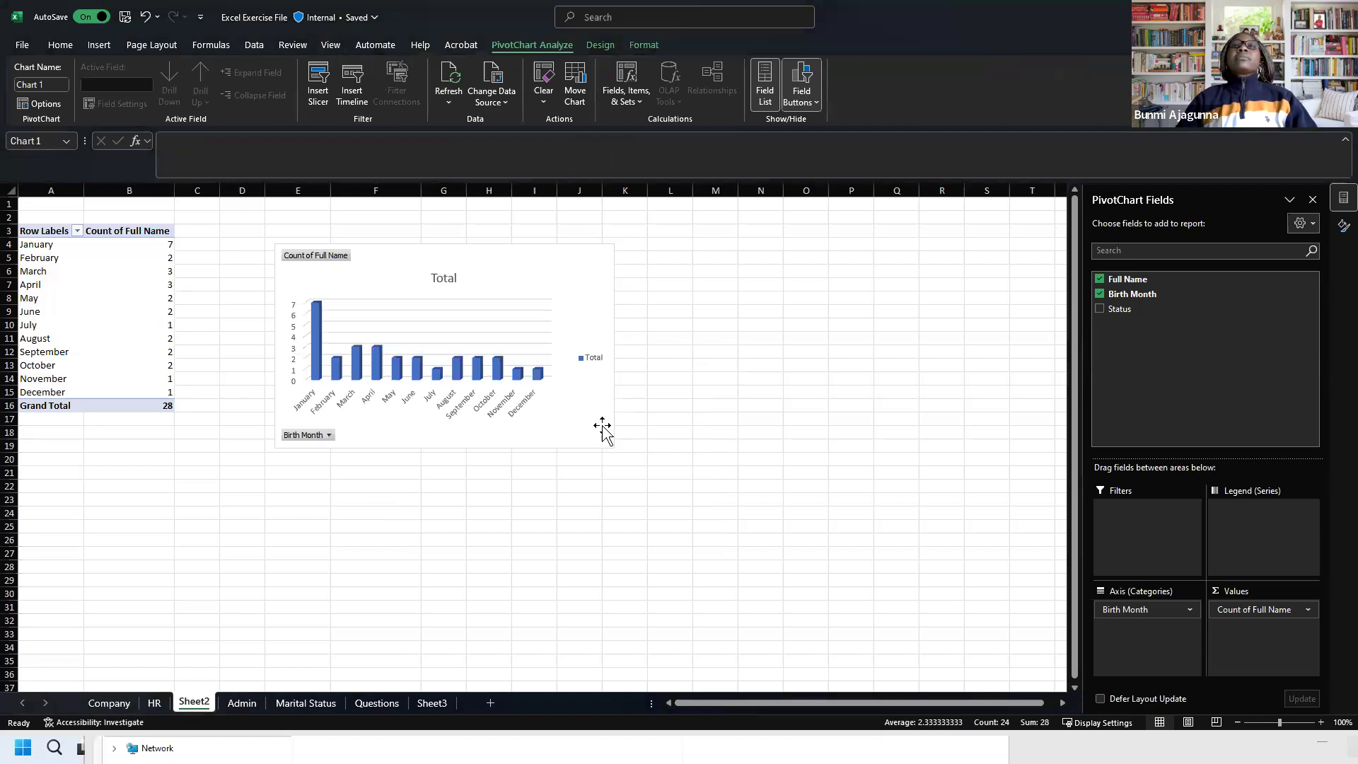
# Step: Delete the column chart's legend and widen the chart so that it extends into column M
pyautogui.click(594, 362)
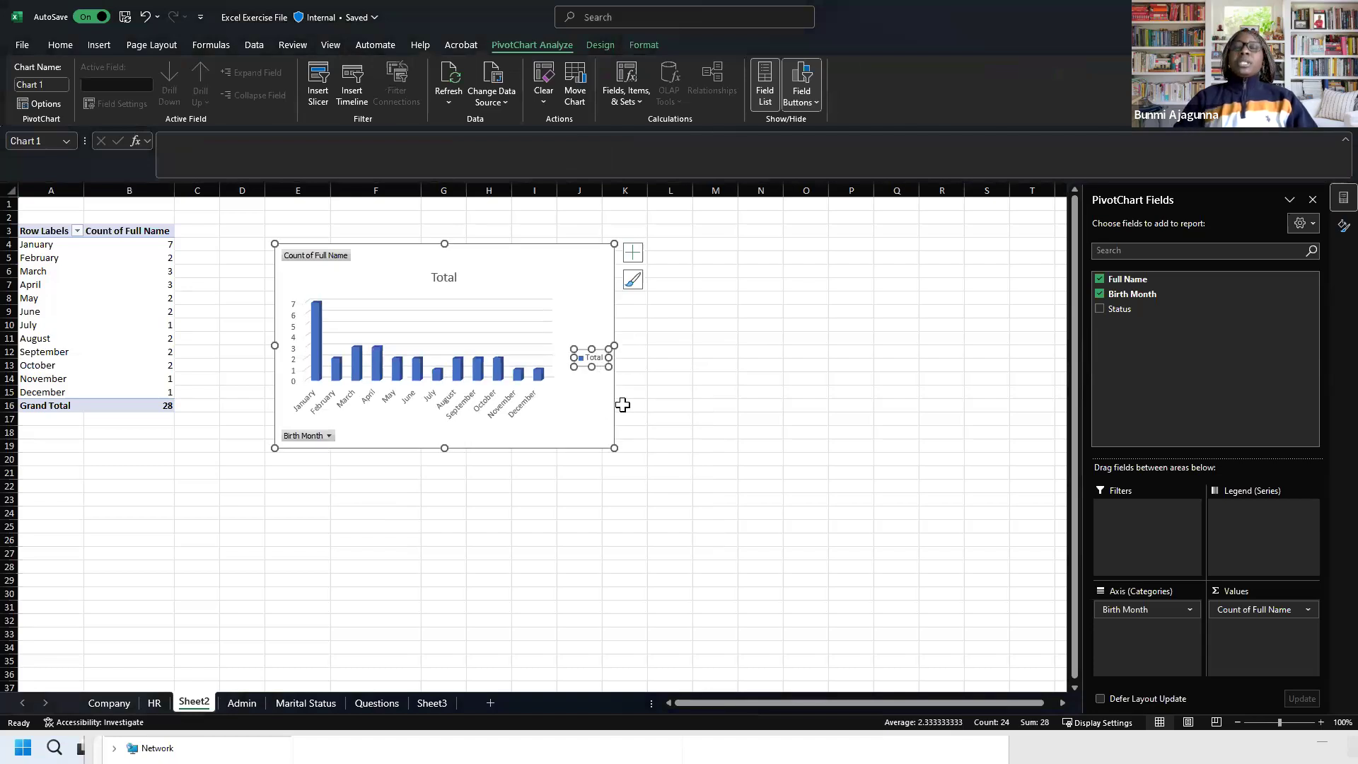
pyautogui.press('Delete')
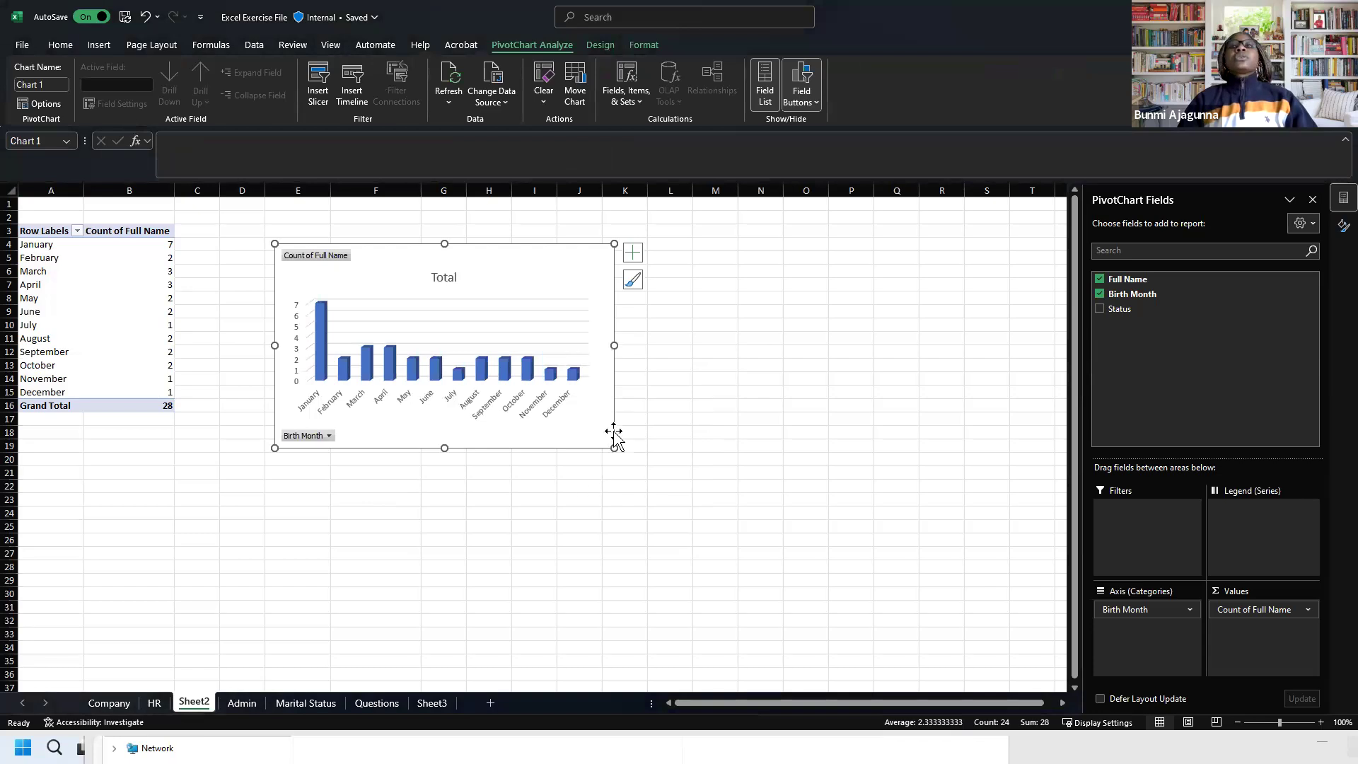
pyautogui.moveTo(615, 433); pyautogui.dragTo(699, 444)
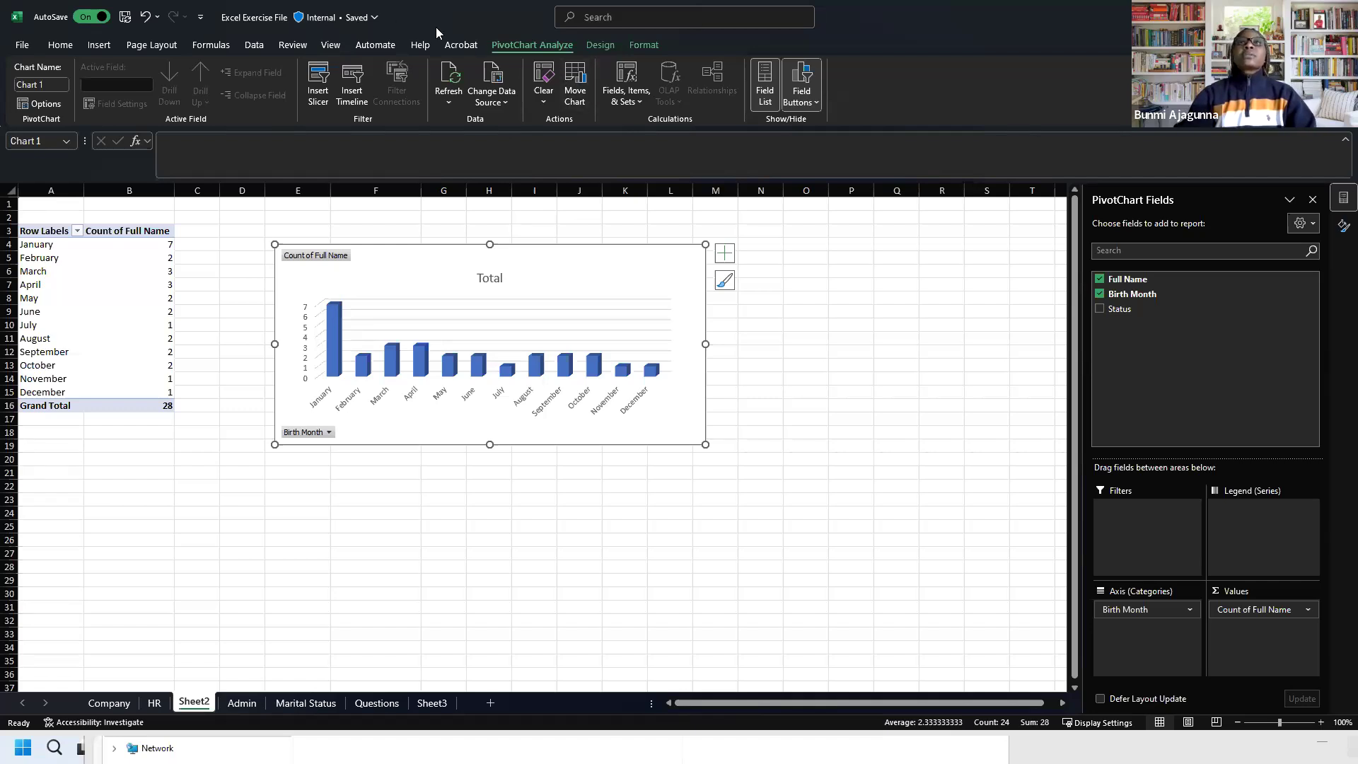
pyautogui.click(394, 19)
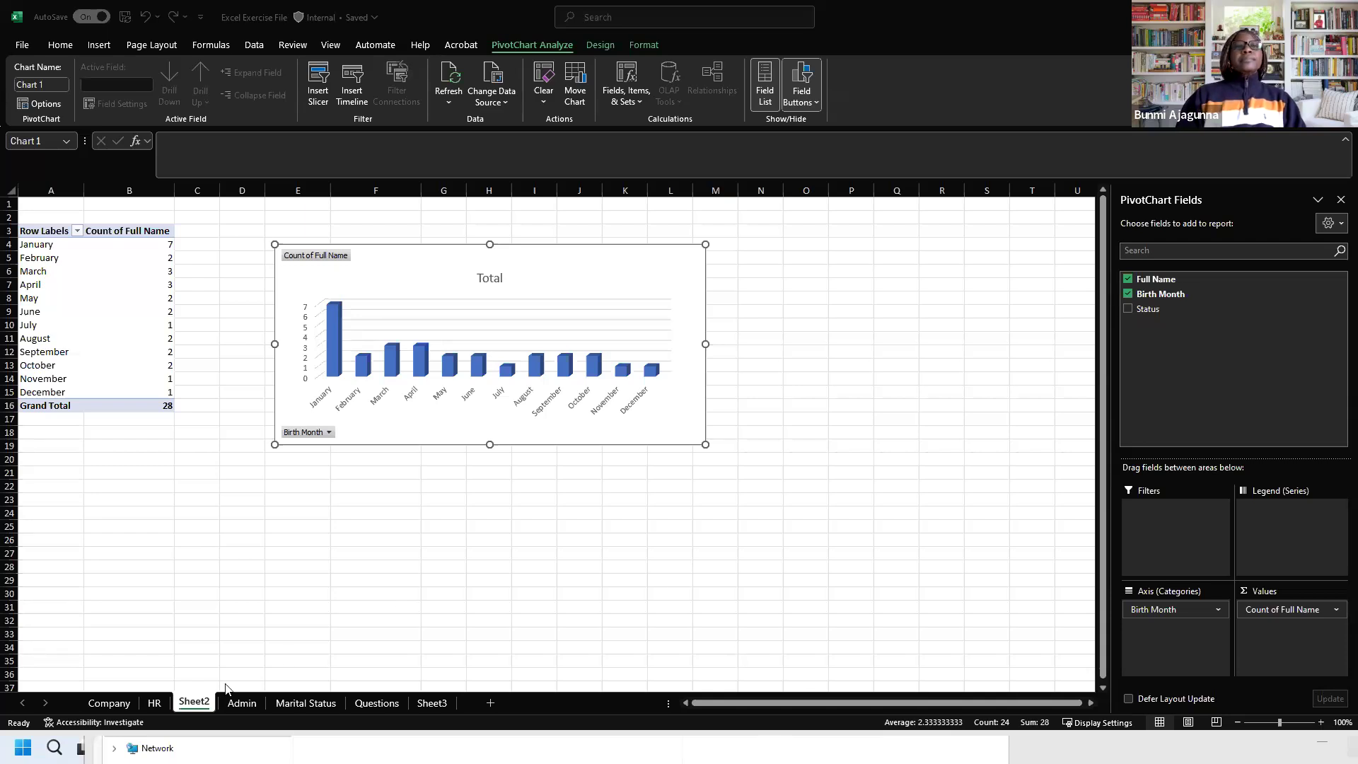
# Step: Rename Sheet2 as BirthDates
pyautogui.doubleClick(191, 702)
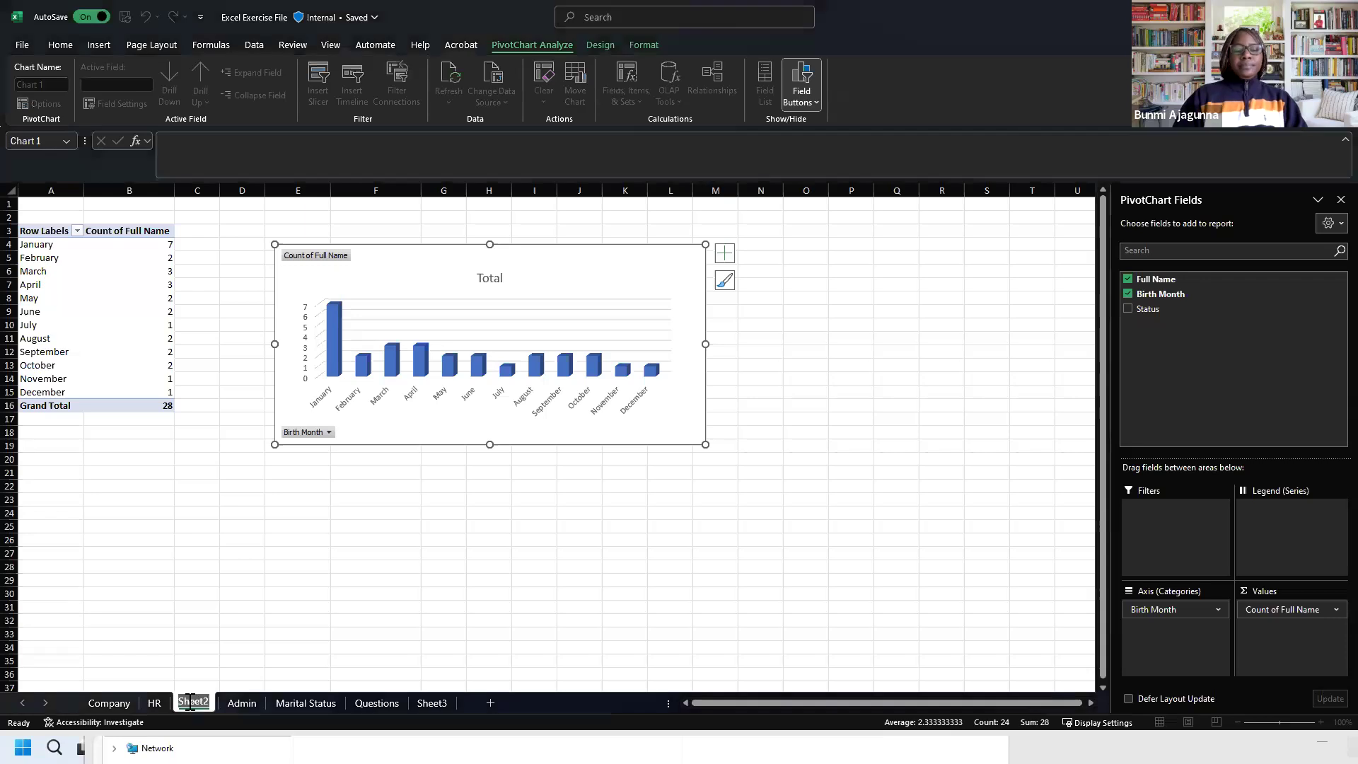
pyautogui.press('BackSpace')
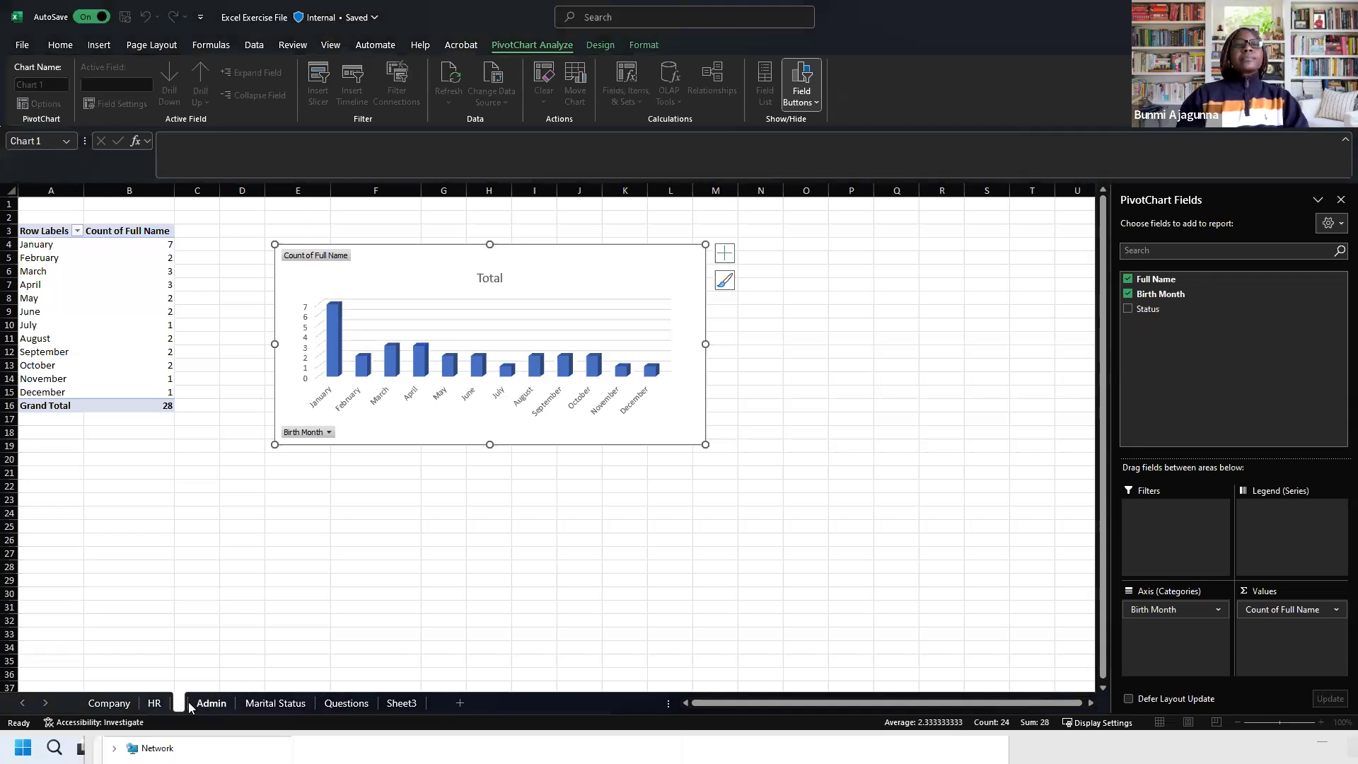
pyautogui.write('Birth')
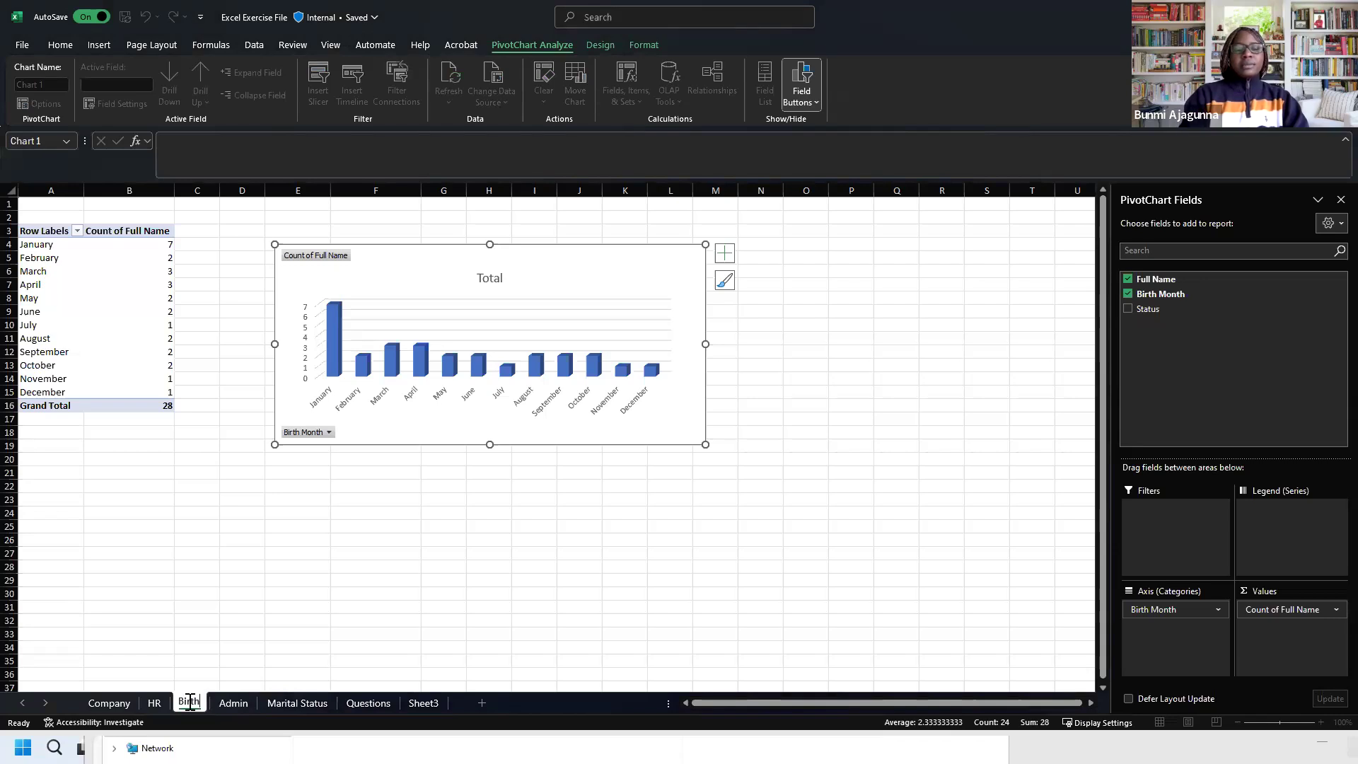
pyautogui.write(' Month')
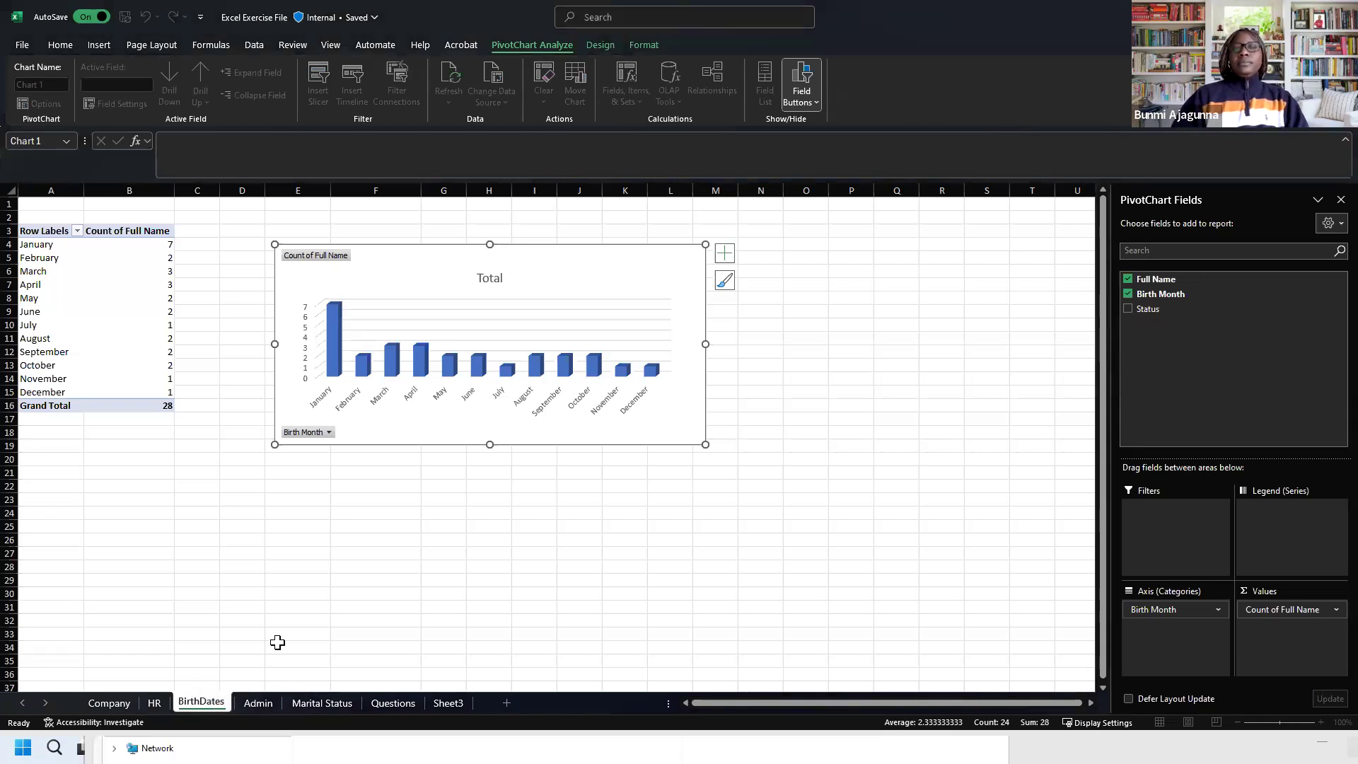
pyautogui.click(277, 642)
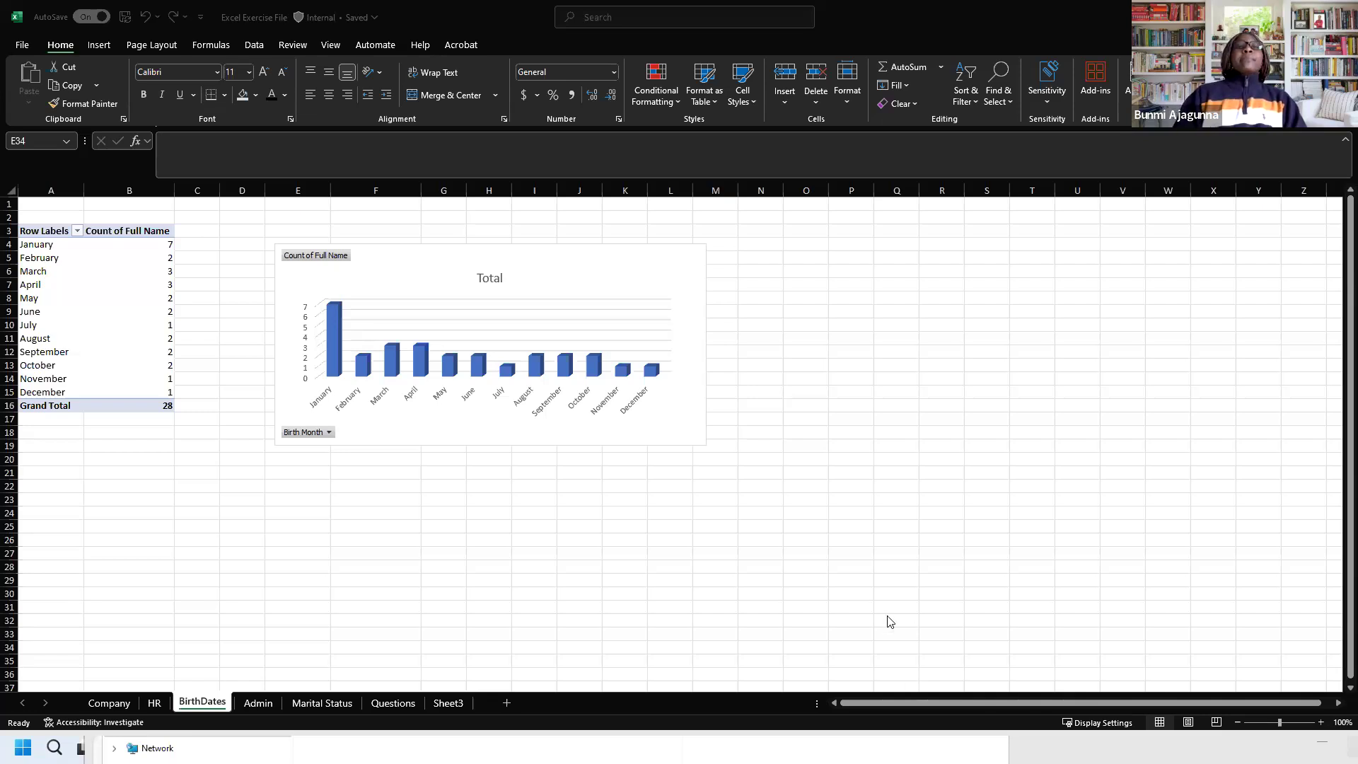
pyautogui.click(568, 598)
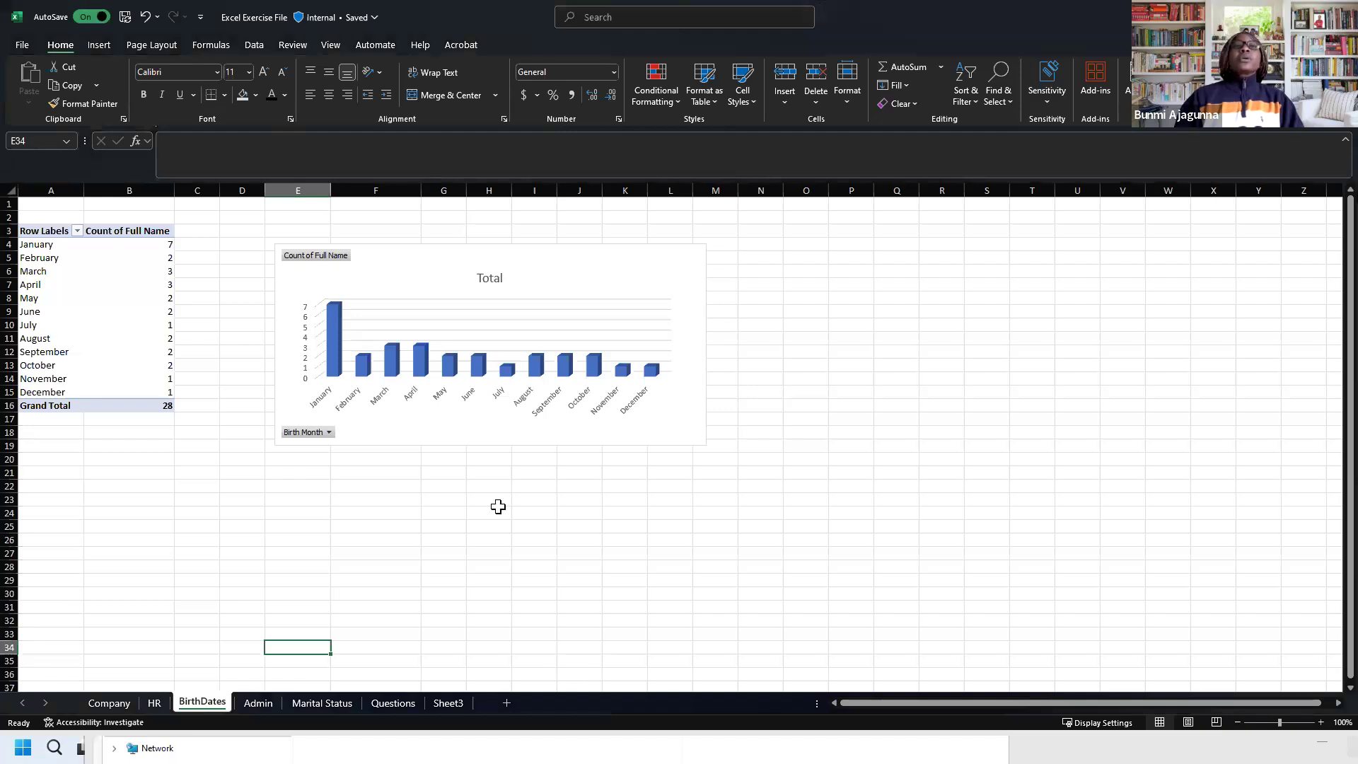
pyautogui.click(238, 488)
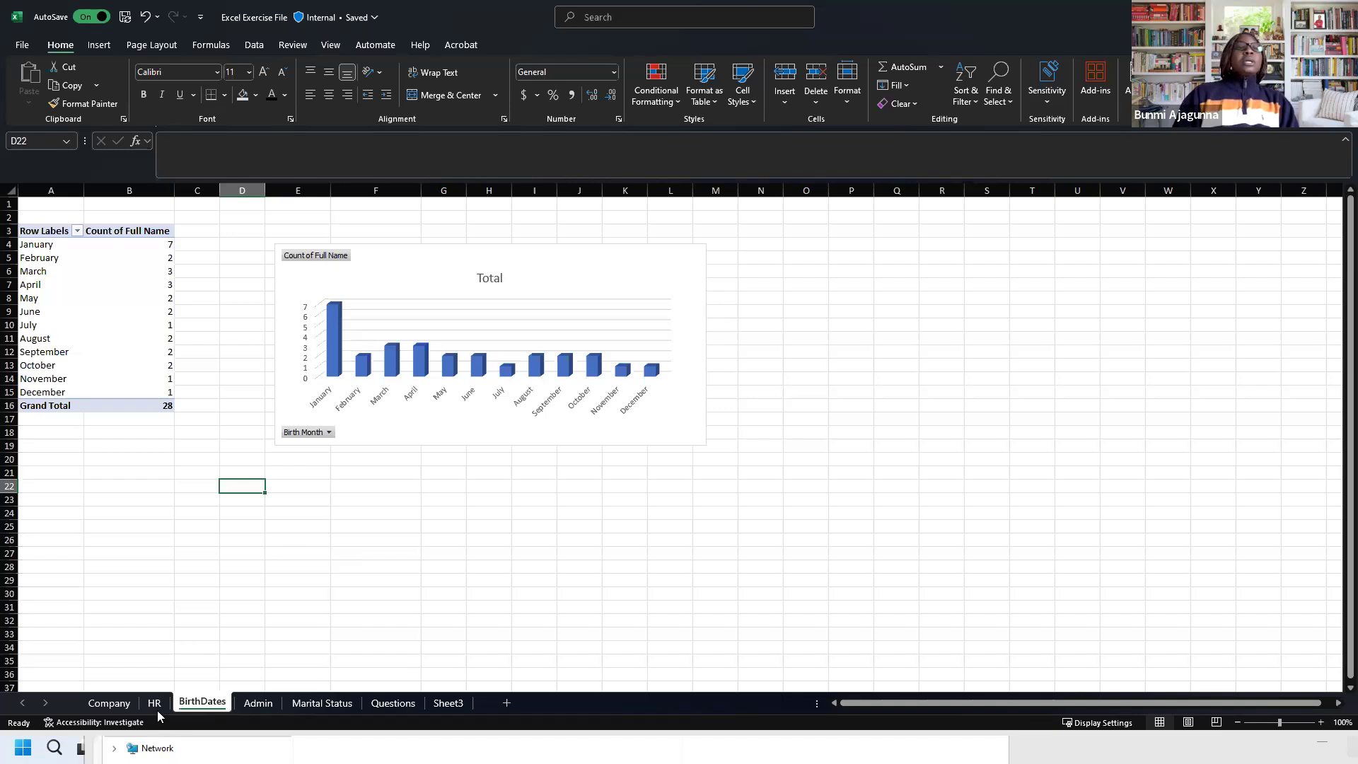
pyautogui.click(191, 645)
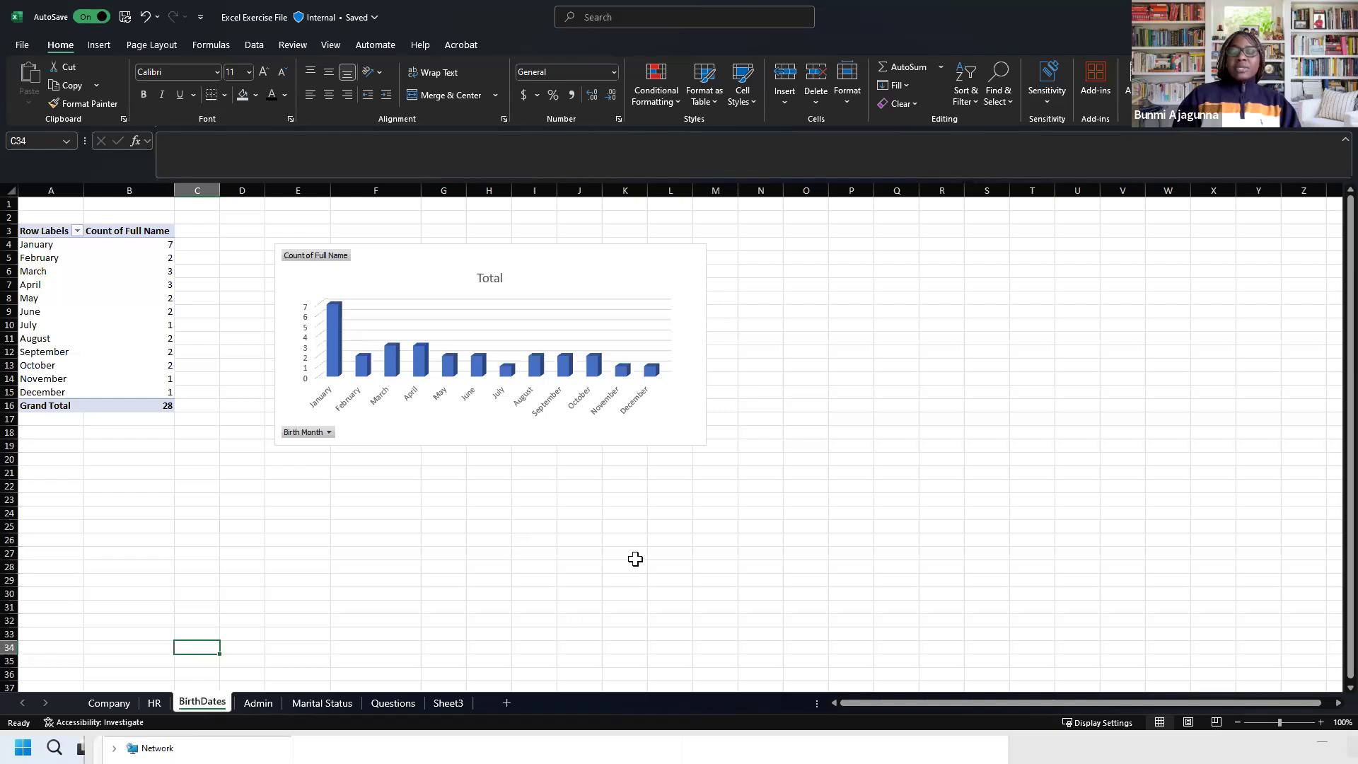
# Step: Examine the Full Name column and the Birth Month formula in N3 on the HR sheet
pyautogui.click(156, 705)
pyautogui.click(159, 281)
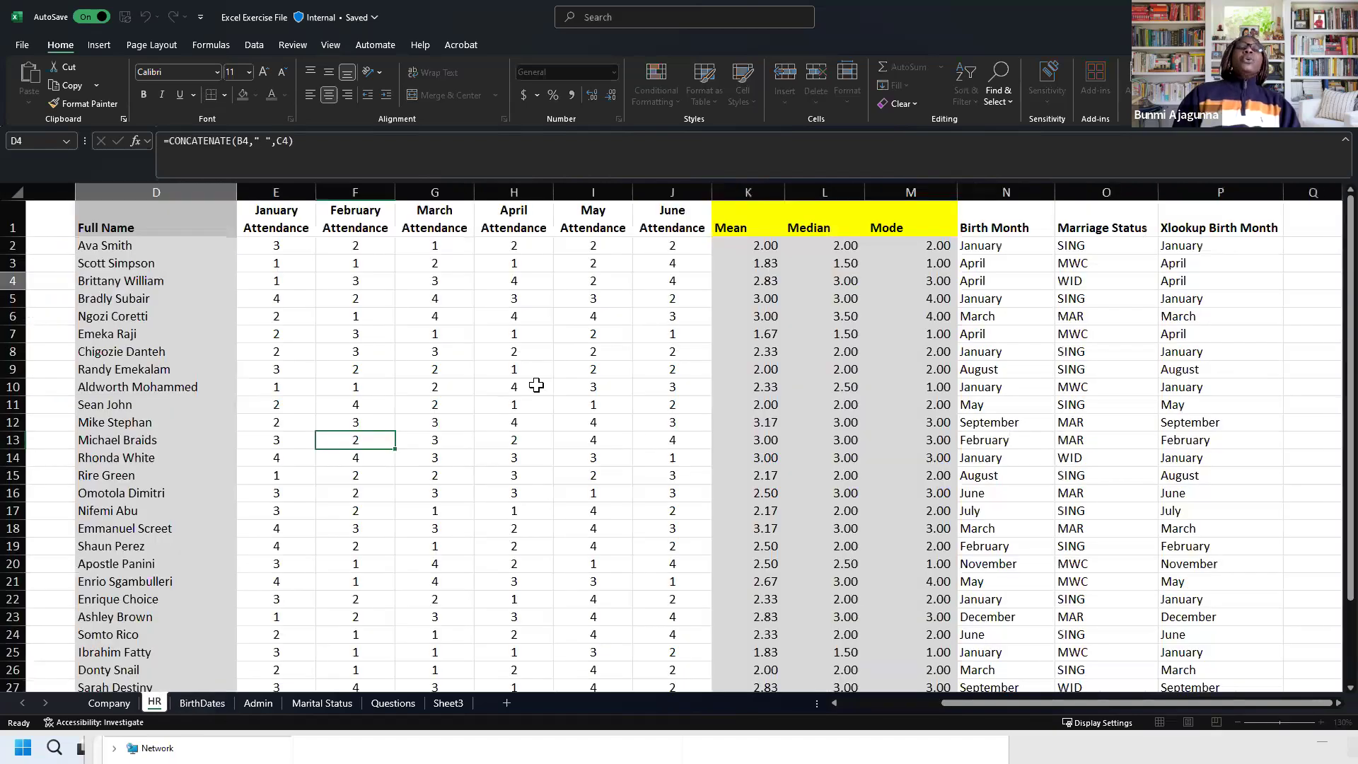
pyautogui.click(220, 185)
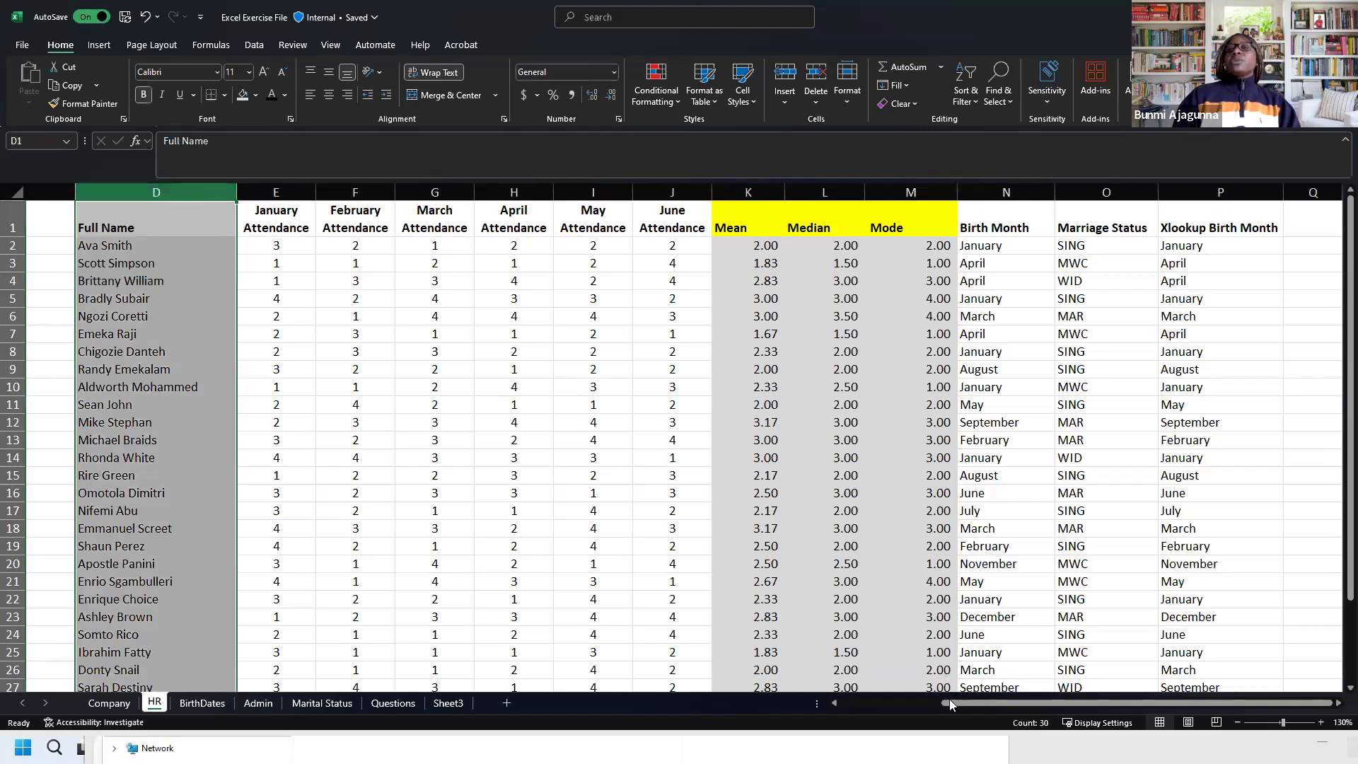
pyautogui.hscroll(-3, 864, 350)
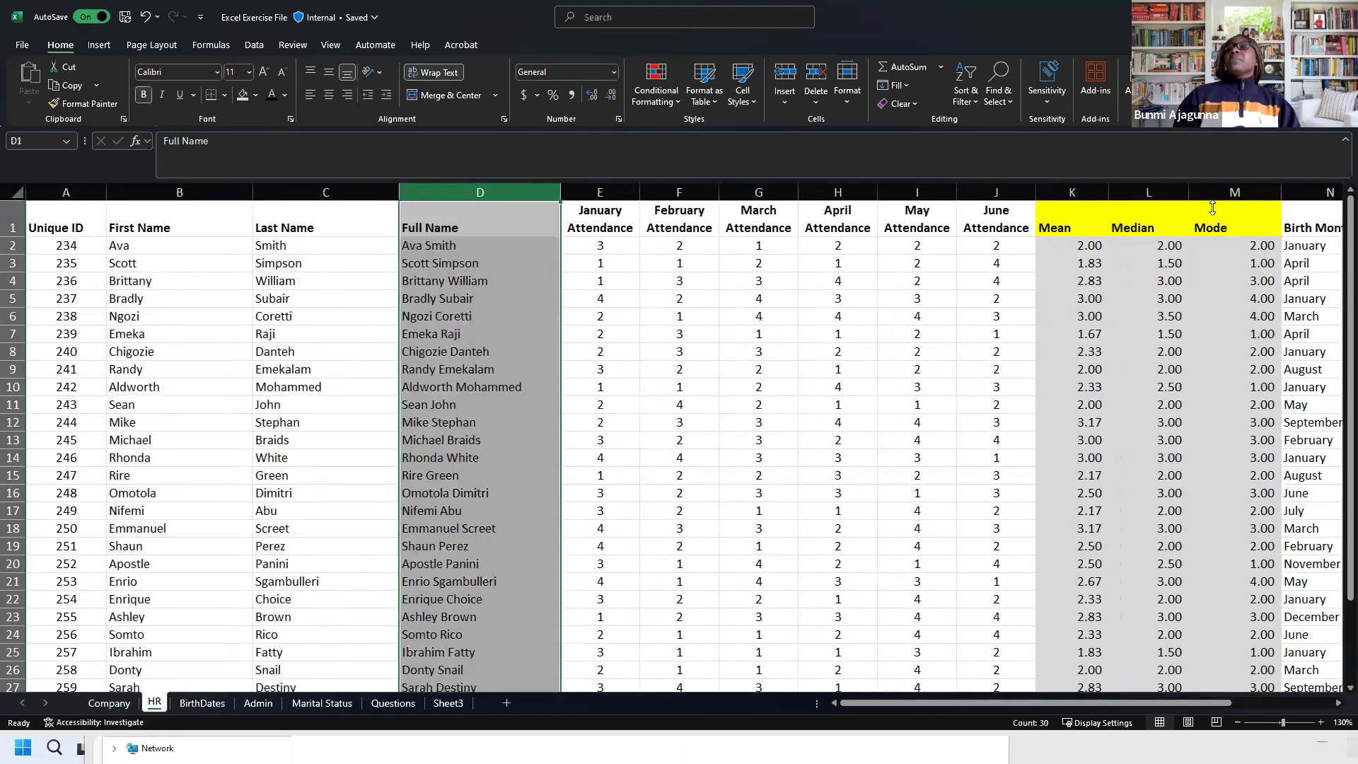
pyautogui.moveTo(996, 703); pyautogui.dragTo(1047, 705)
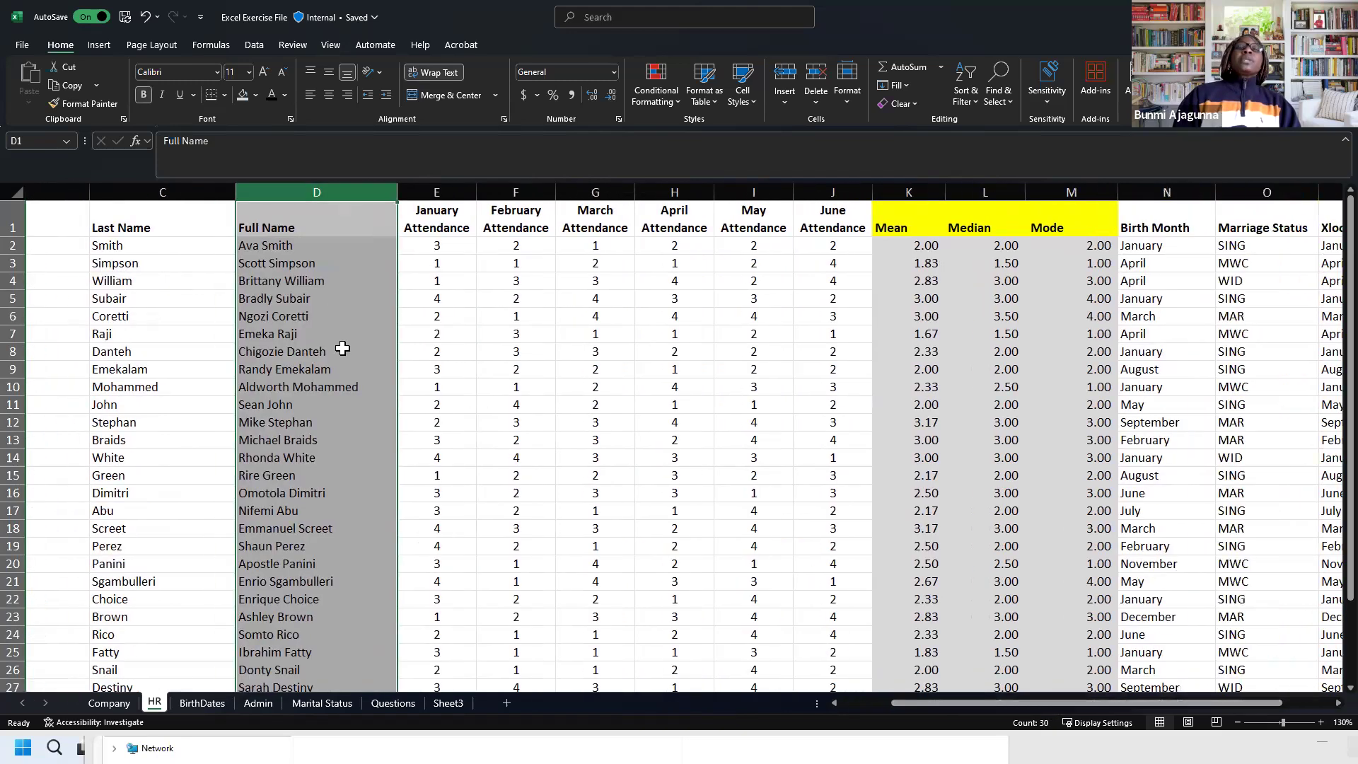
pyautogui.click(343, 348)
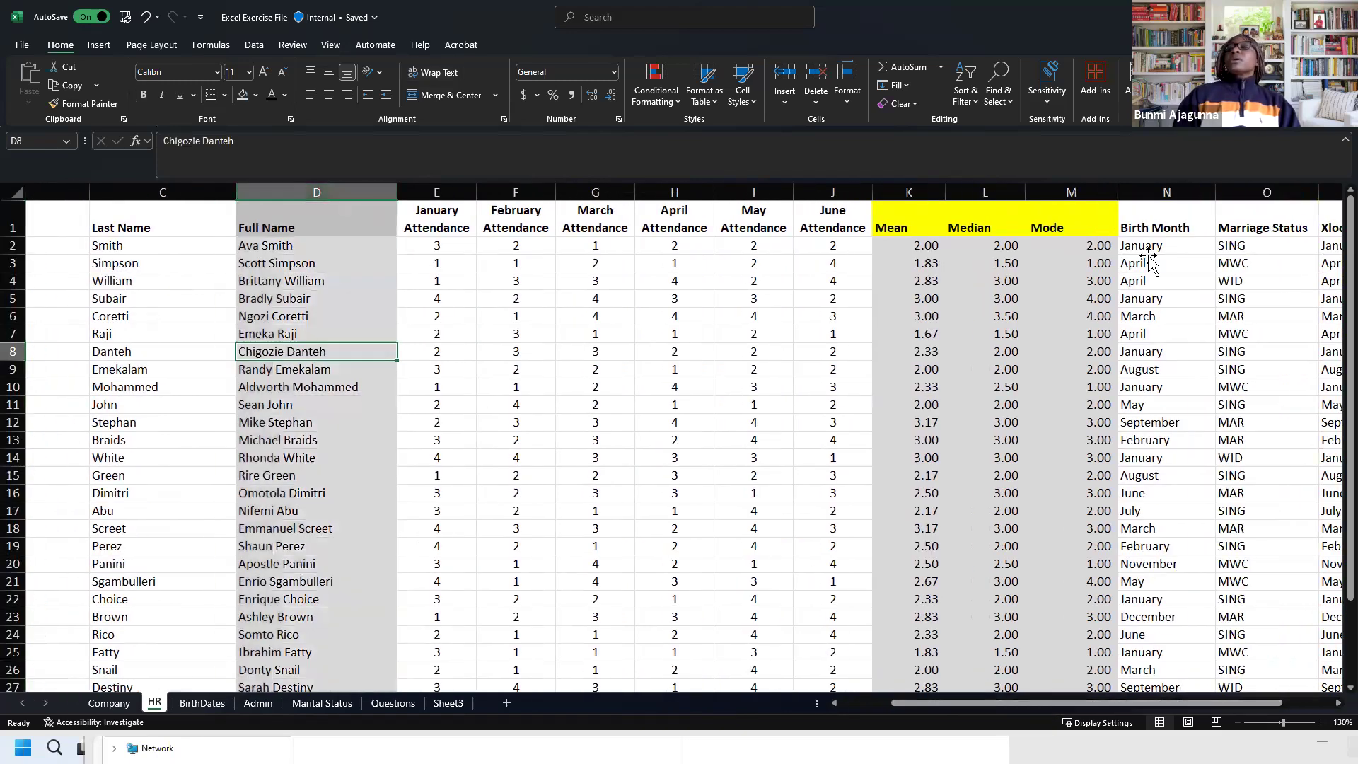
pyautogui.click(1196, 265)
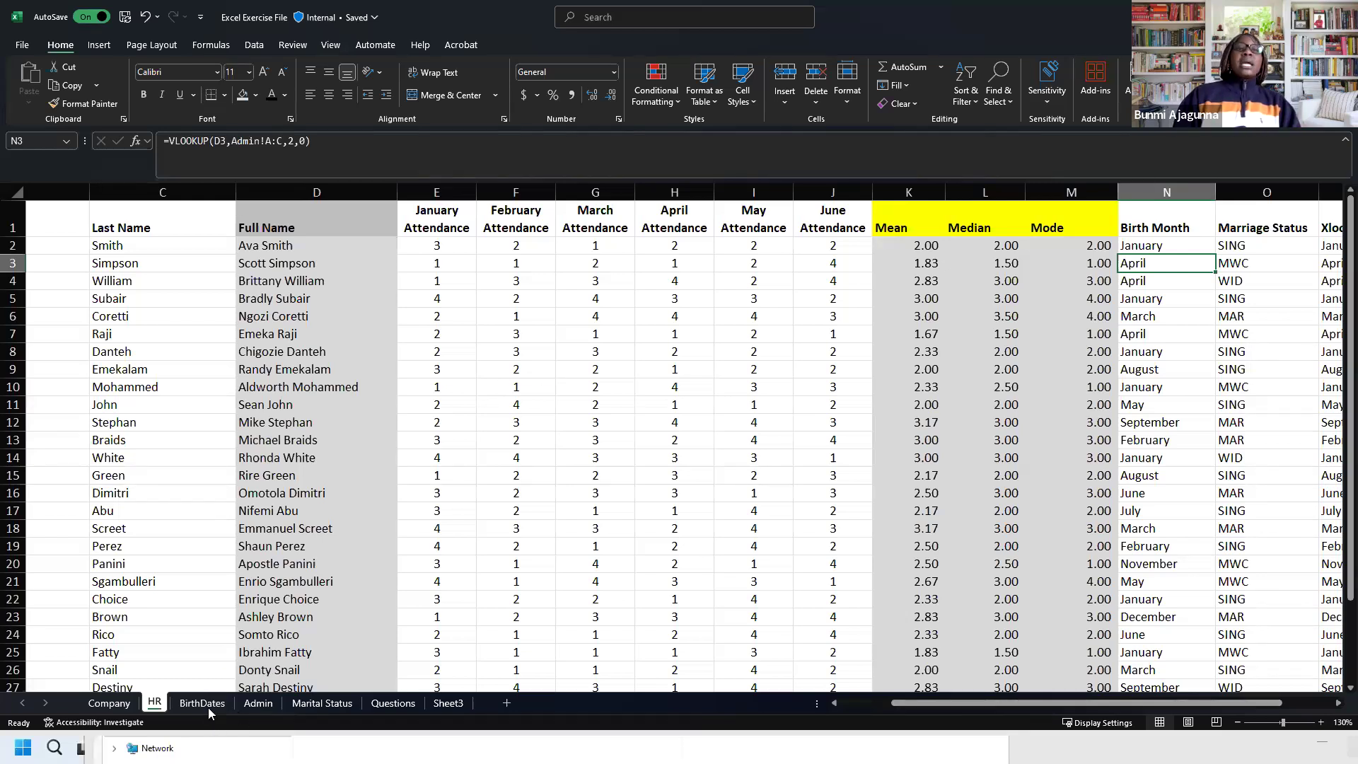
# Step: Compare the Birth Month column on the Admin sheet with the HR sheet's Birth Month and Full Name formulas in row 2
pyautogui.click(251, 703)
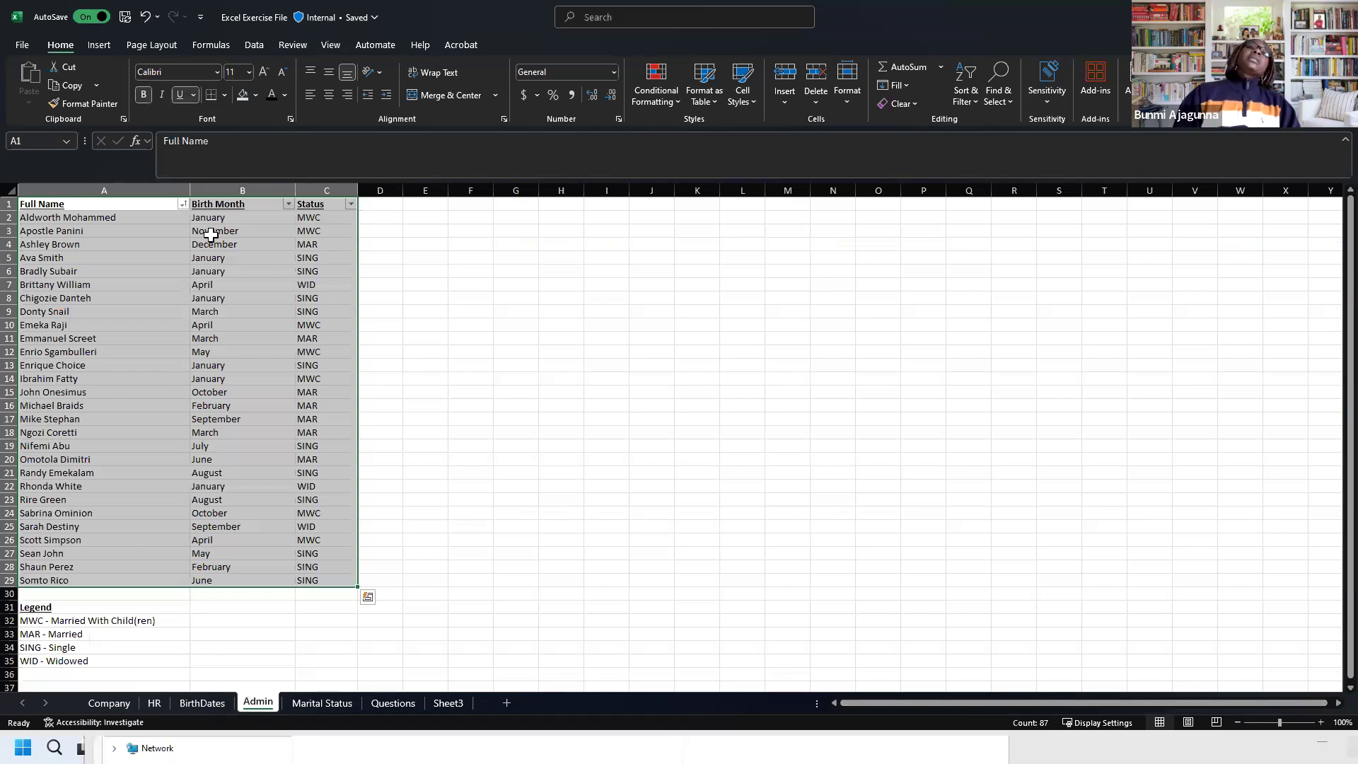
pyautogui.click(233, 191)
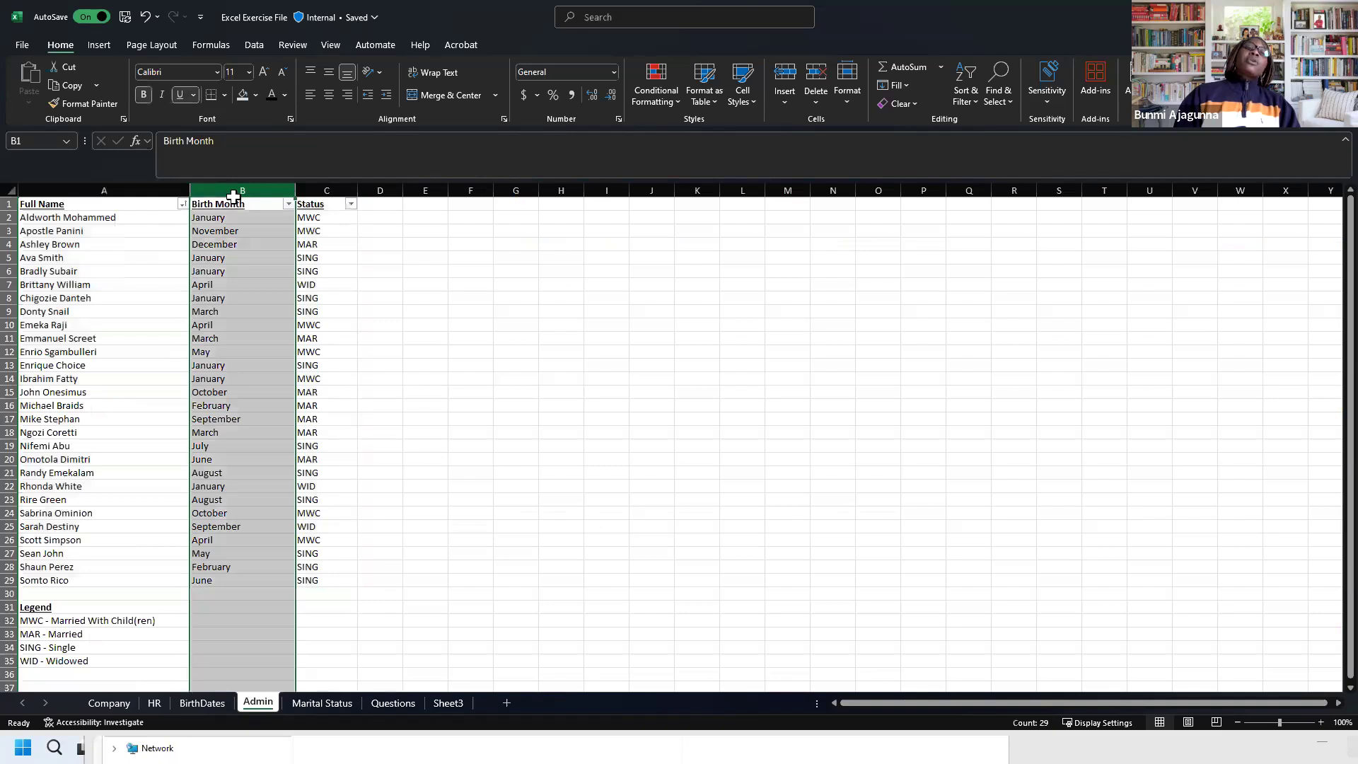
pyautogui.click(156, 705)
pyautogui.moveTo(1131, 700); pyautogui.dragTo(1270, 700)
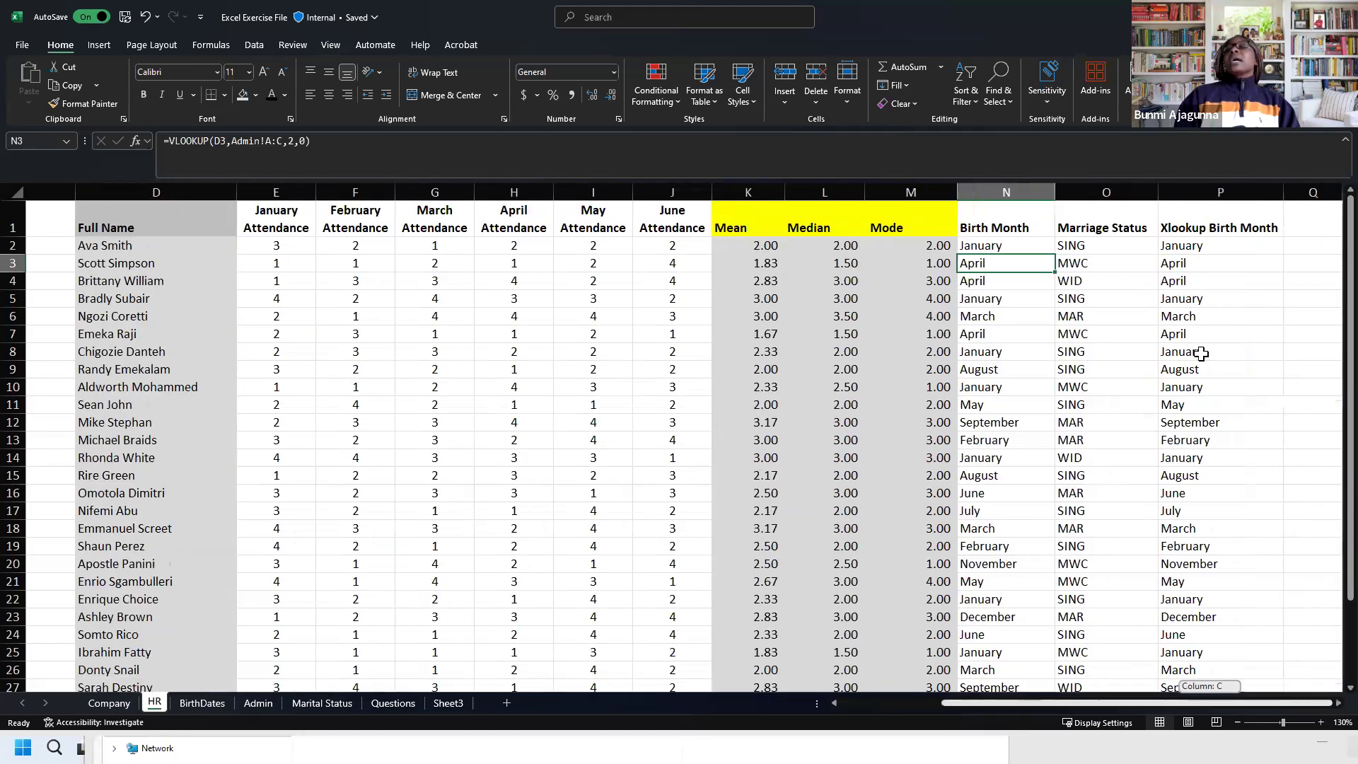
pyautogui.click(1204, 234)
pyautogui.click(1007, 249)
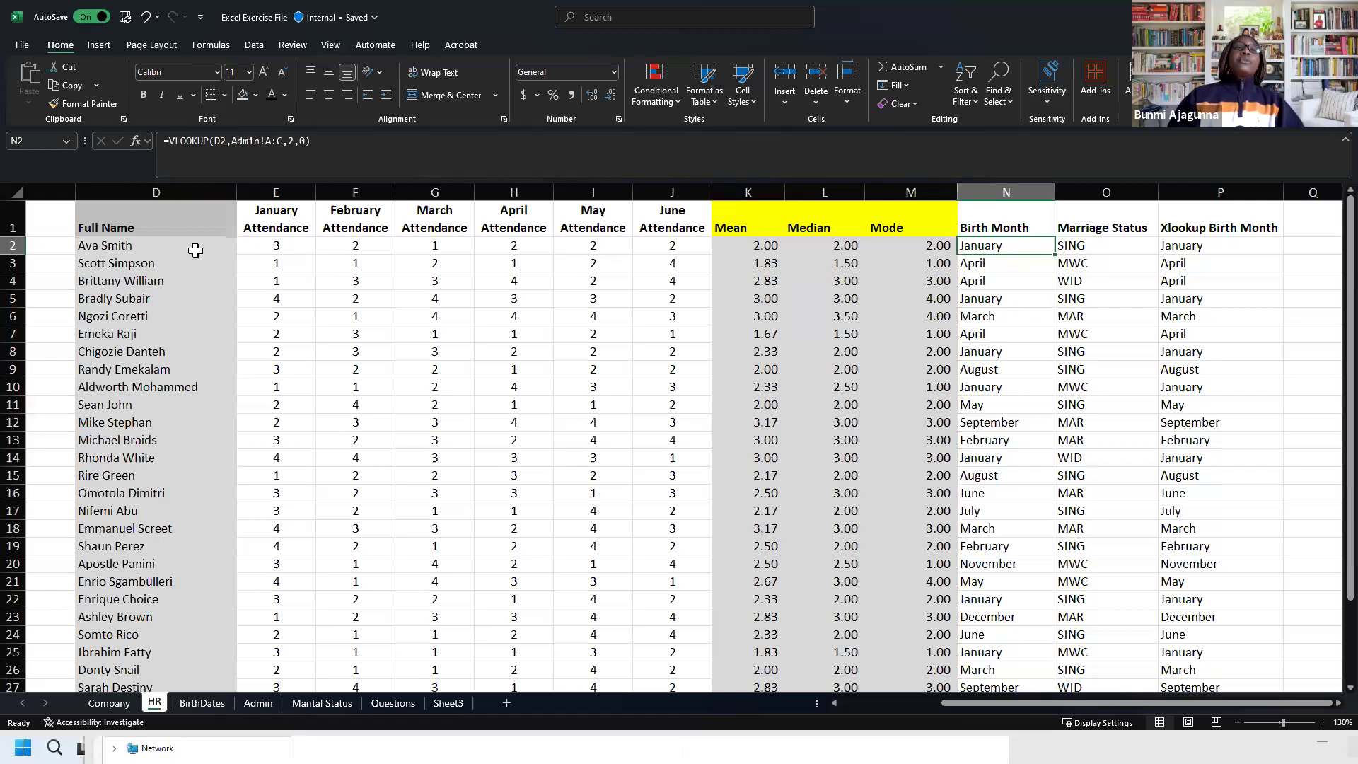
pyautogui.click(132, 247)
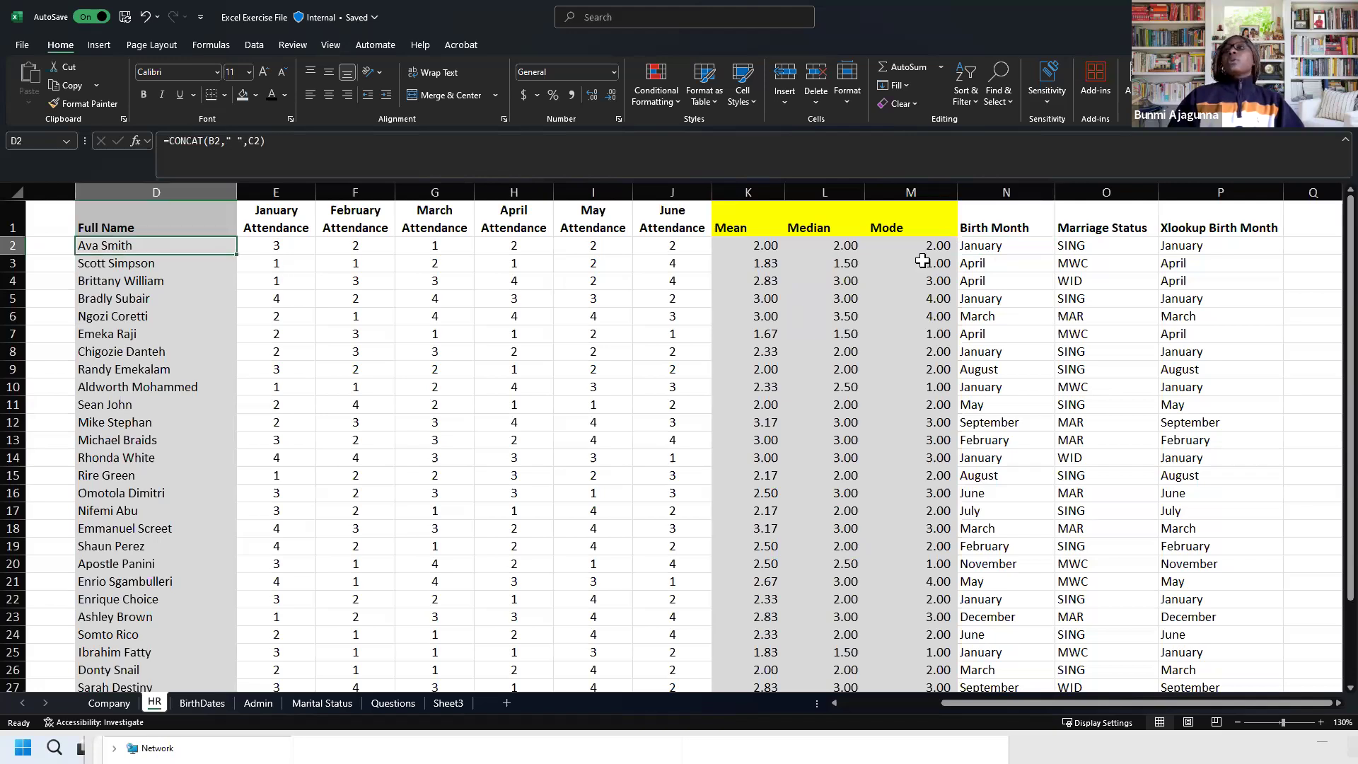
# Step: Clear all Birth Month entries in column N of the HR sheet, from N2 down through N30, keeping the header
pyautogui.moveTo(983, 245); pyautogui.dragTo(1017, 642)
pyautogui.press('Delete')
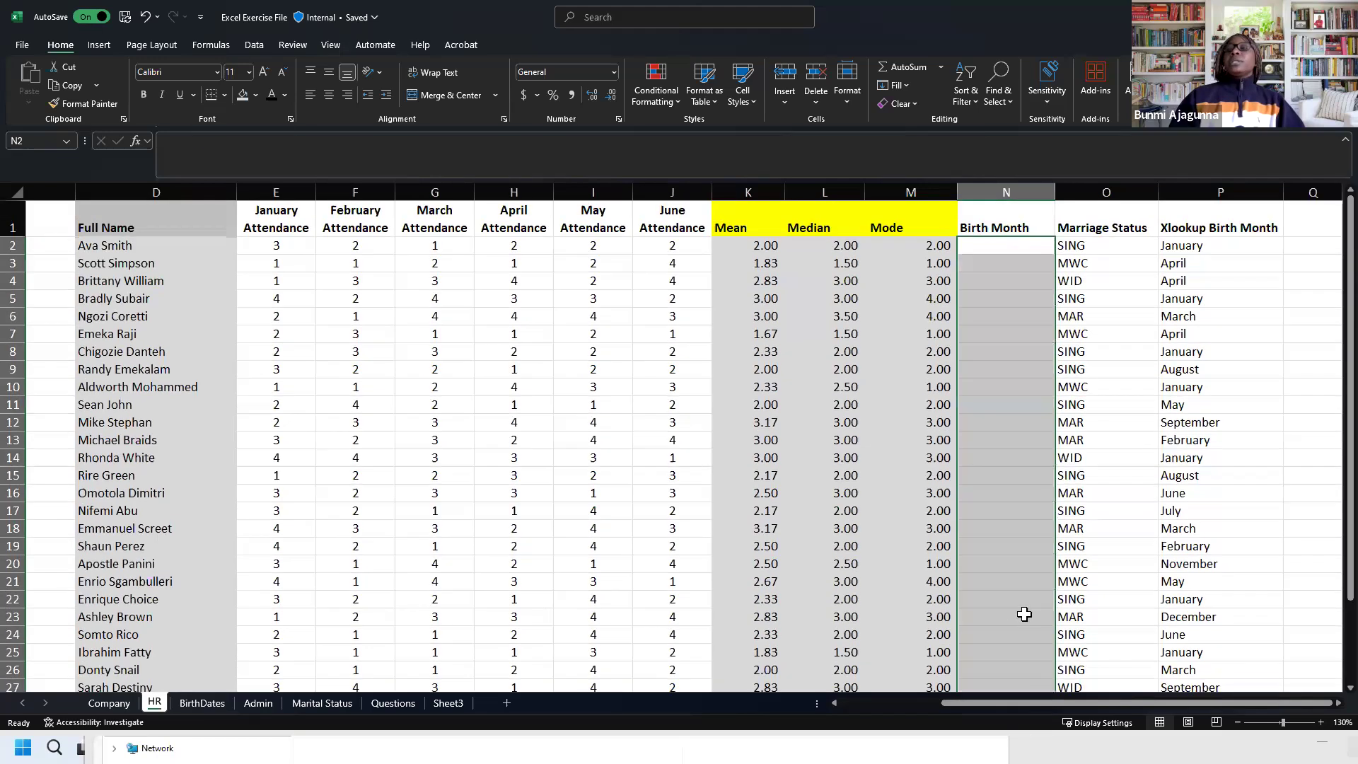
pyautogui.scroll(-3, 998, 594)
pyautogui.click(997, 585)
pyautogui.press('Delete')
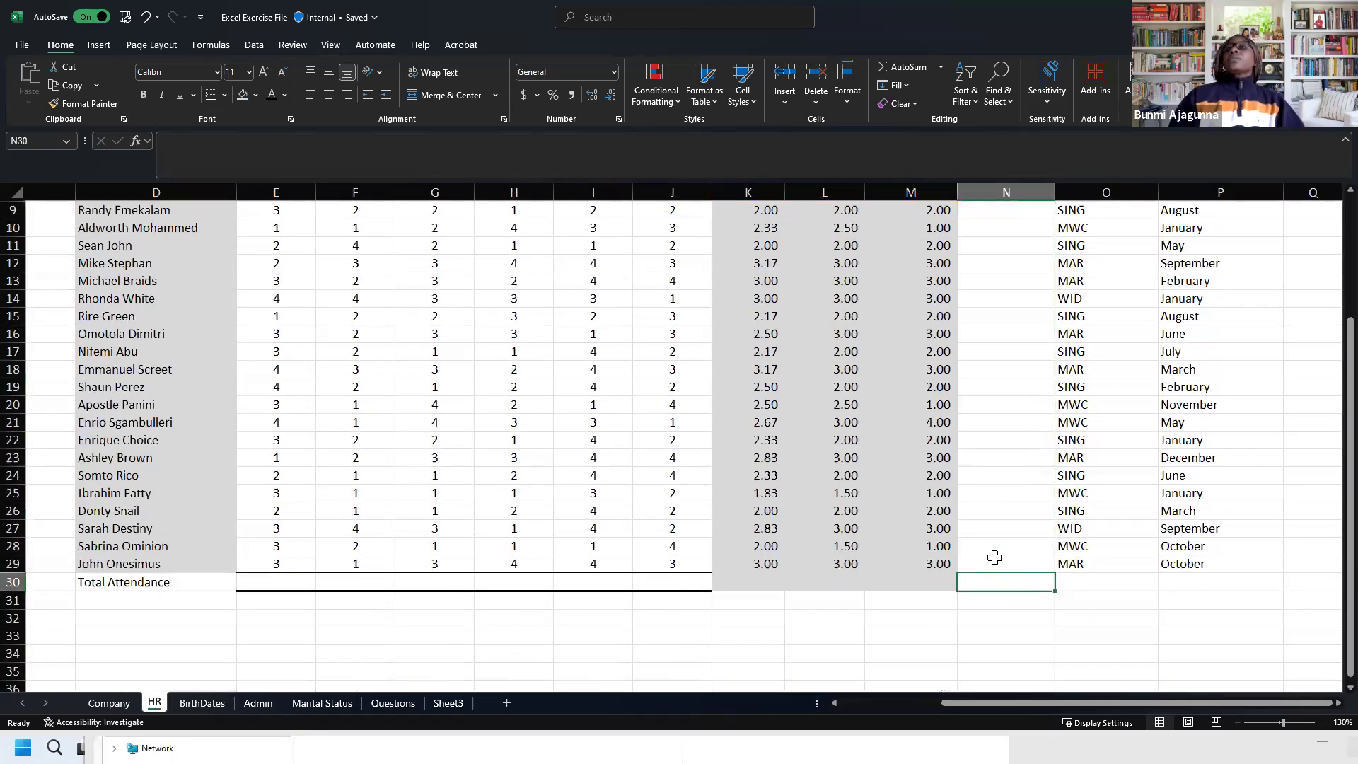
pyautogui.scroll(3, 999, 449)
pyautogui.click(993, 248)
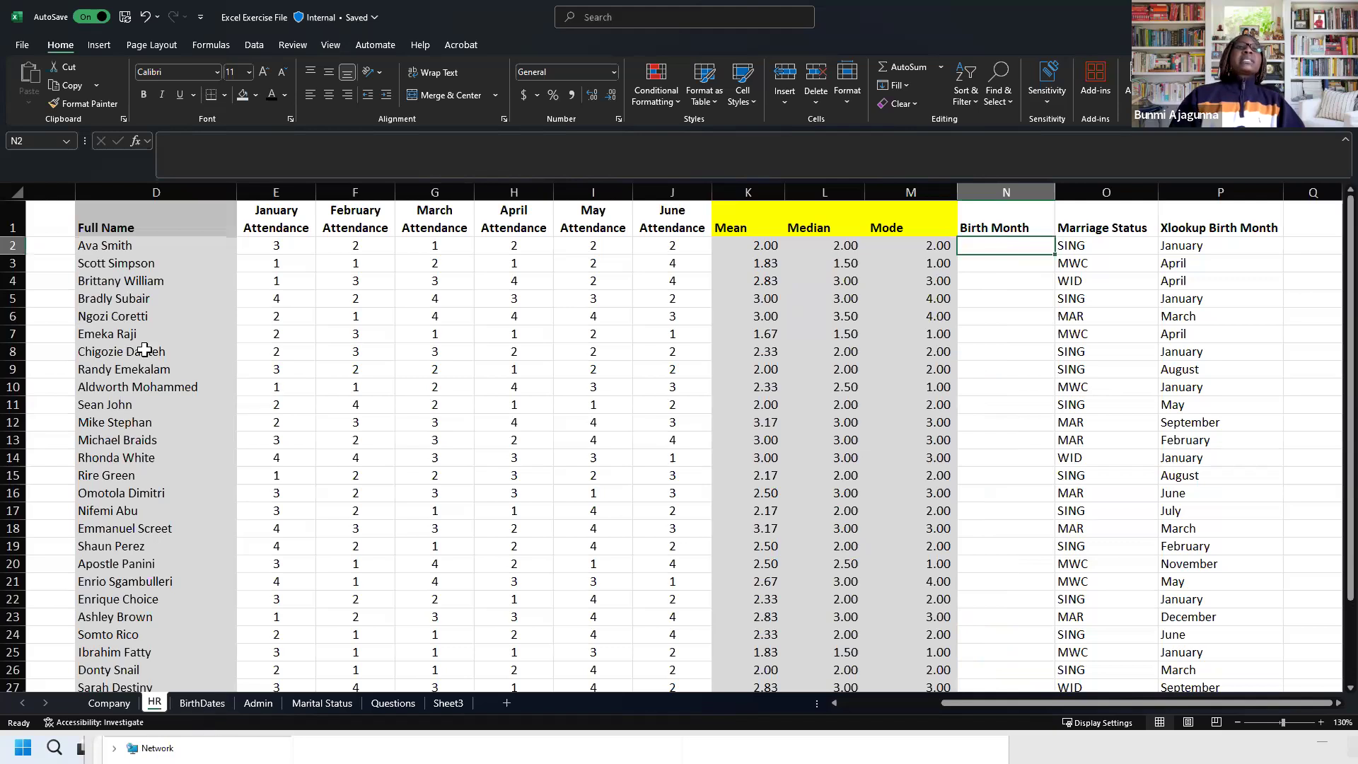
# Step: Compare the Full Name column on the HR sheet with the Full Name, Birth Month and Status list on the Admin sheet
pyautogui.moveTo(149, 225); pyautogui.dragTo(145, 352)
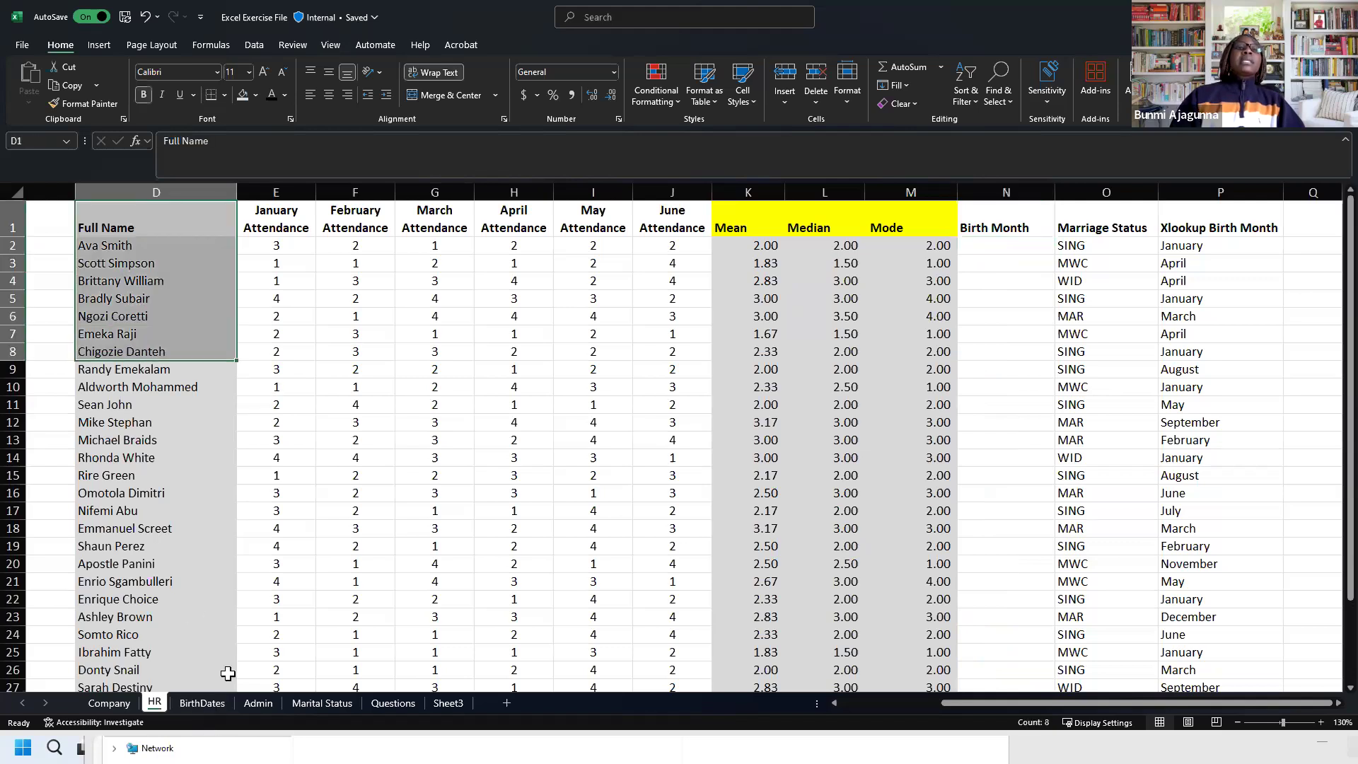
pyautogui.click(259, 704)
pyautogui.click(183, 204)
pyautogui.click(259, 252)
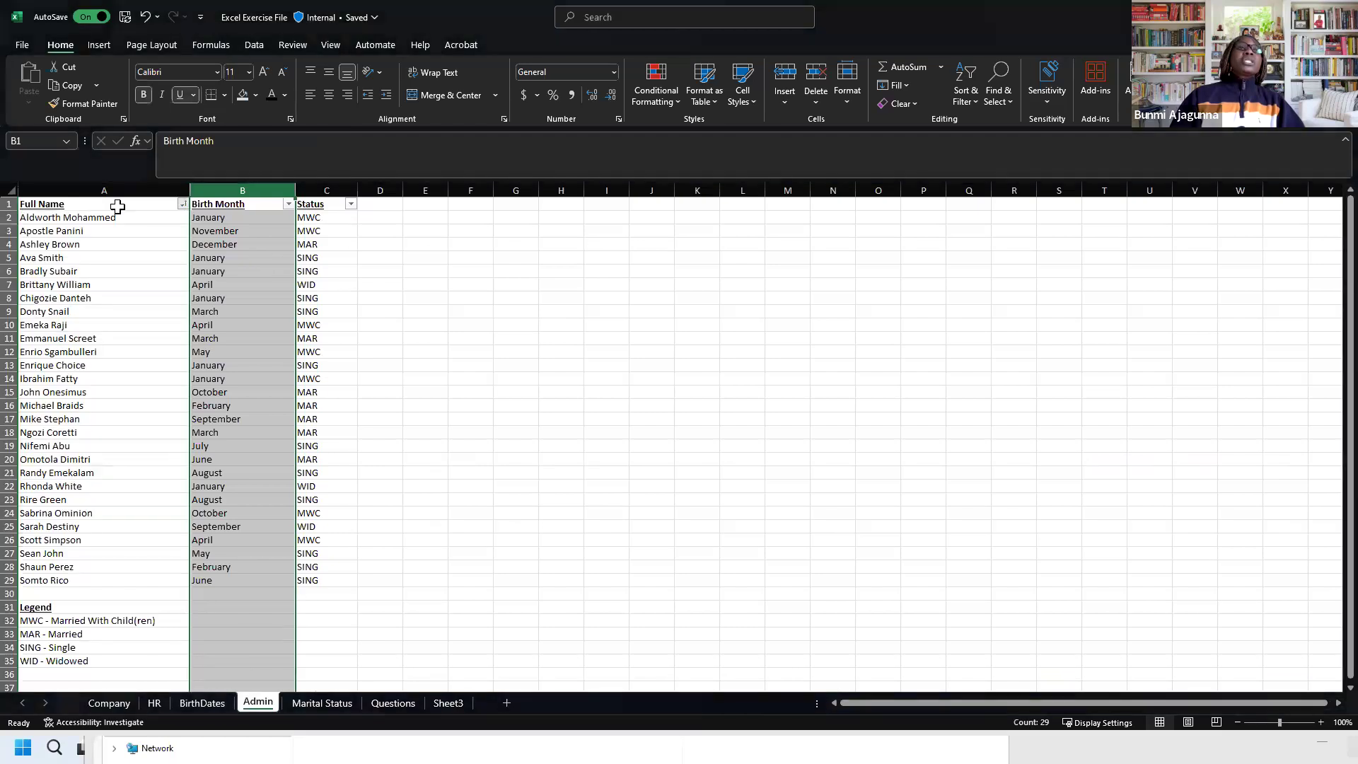
pyautogui.moveTo(63, 206); pyautogui.dragTo(325, 594)
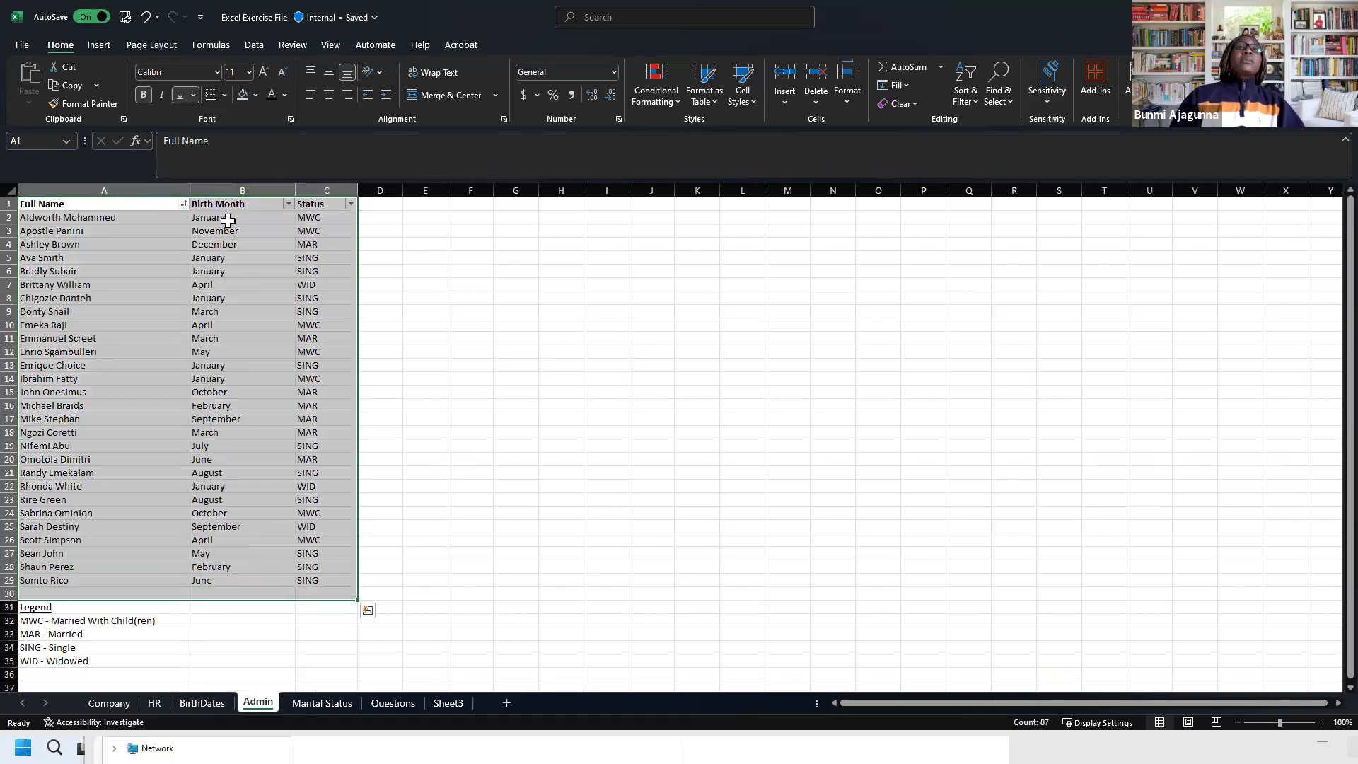
pyautogui.click(155, 703)
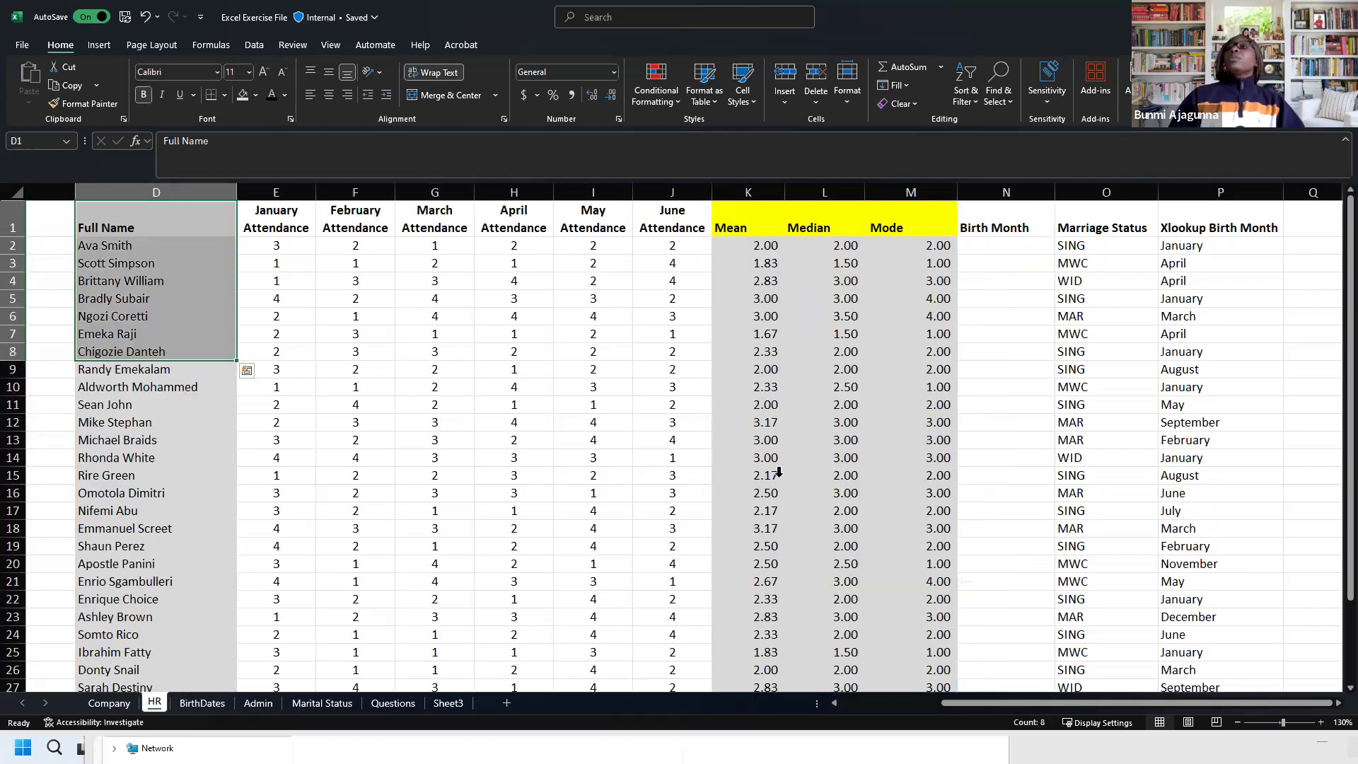
pyautogui.click(987, 244)
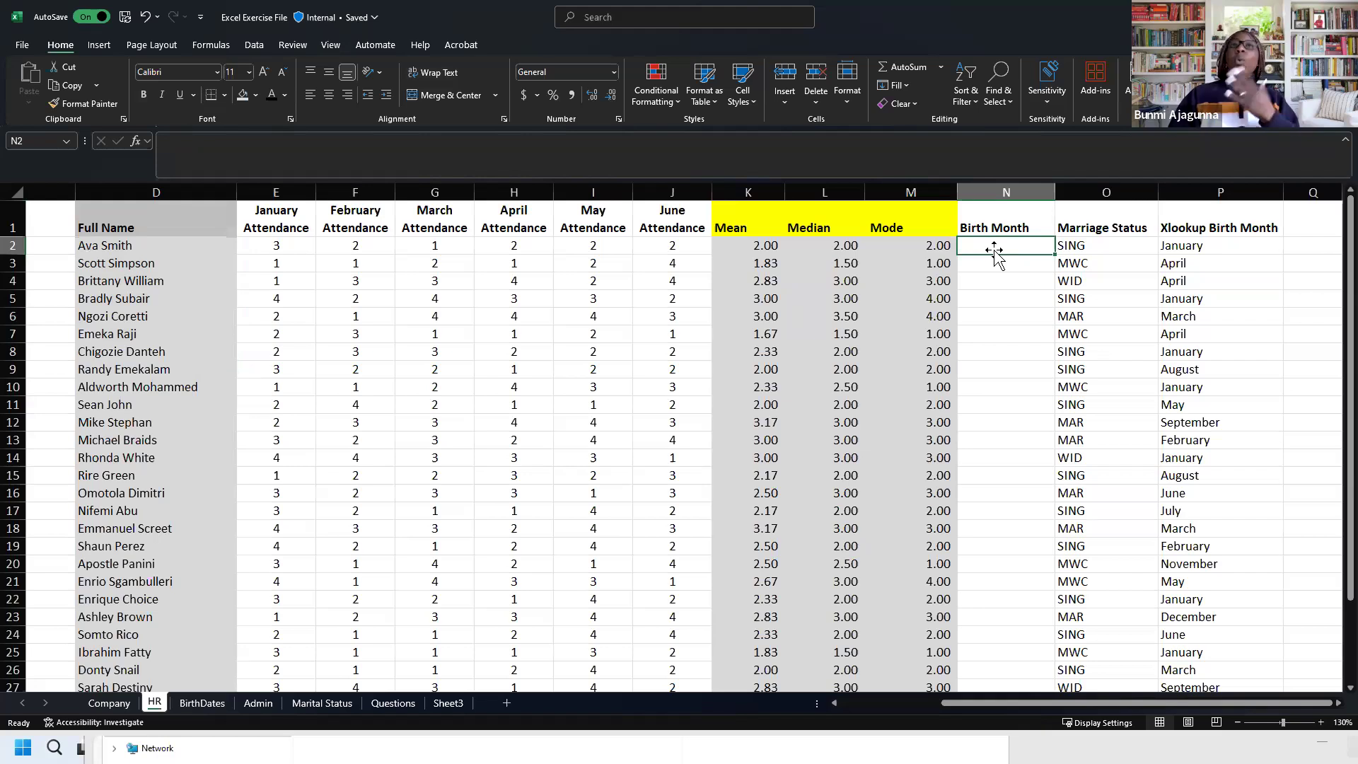
pyautogui.click(134, 141)
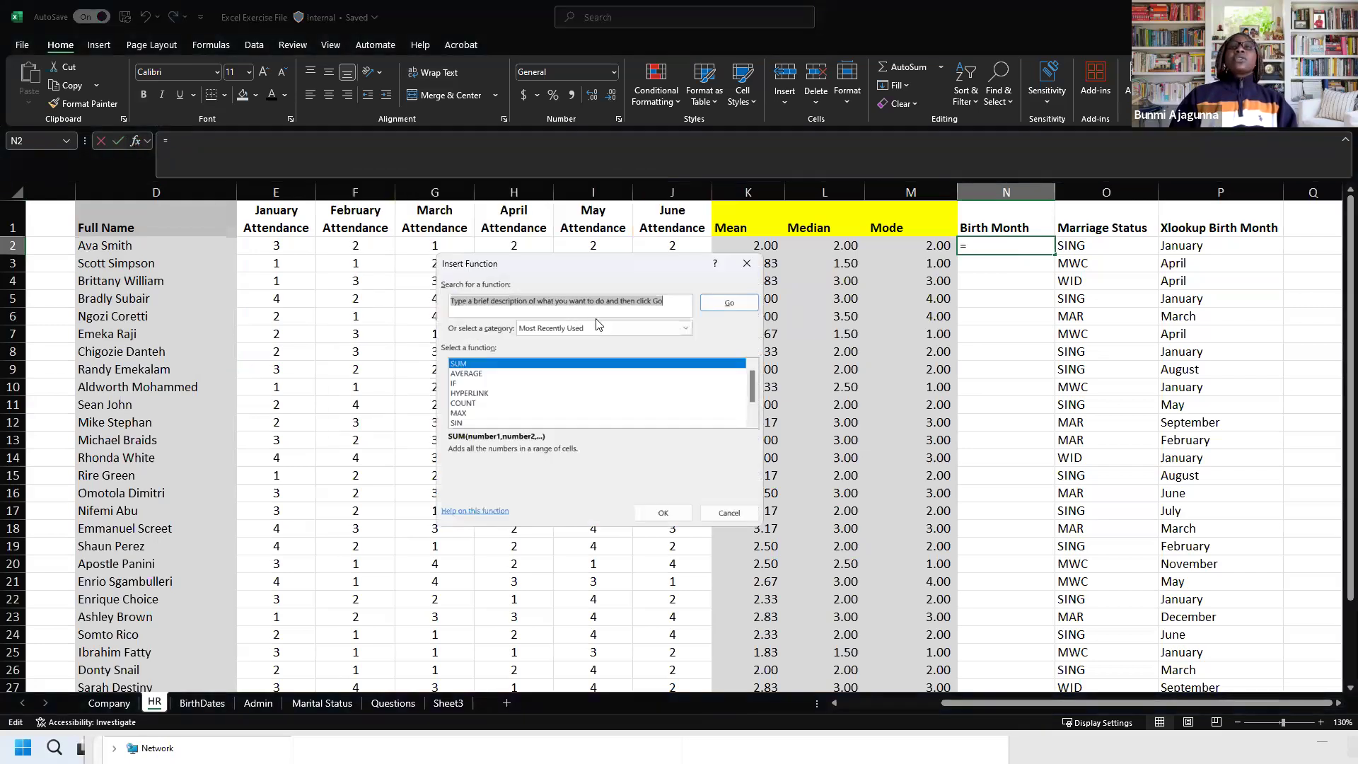
pyautogui.write('vloo')
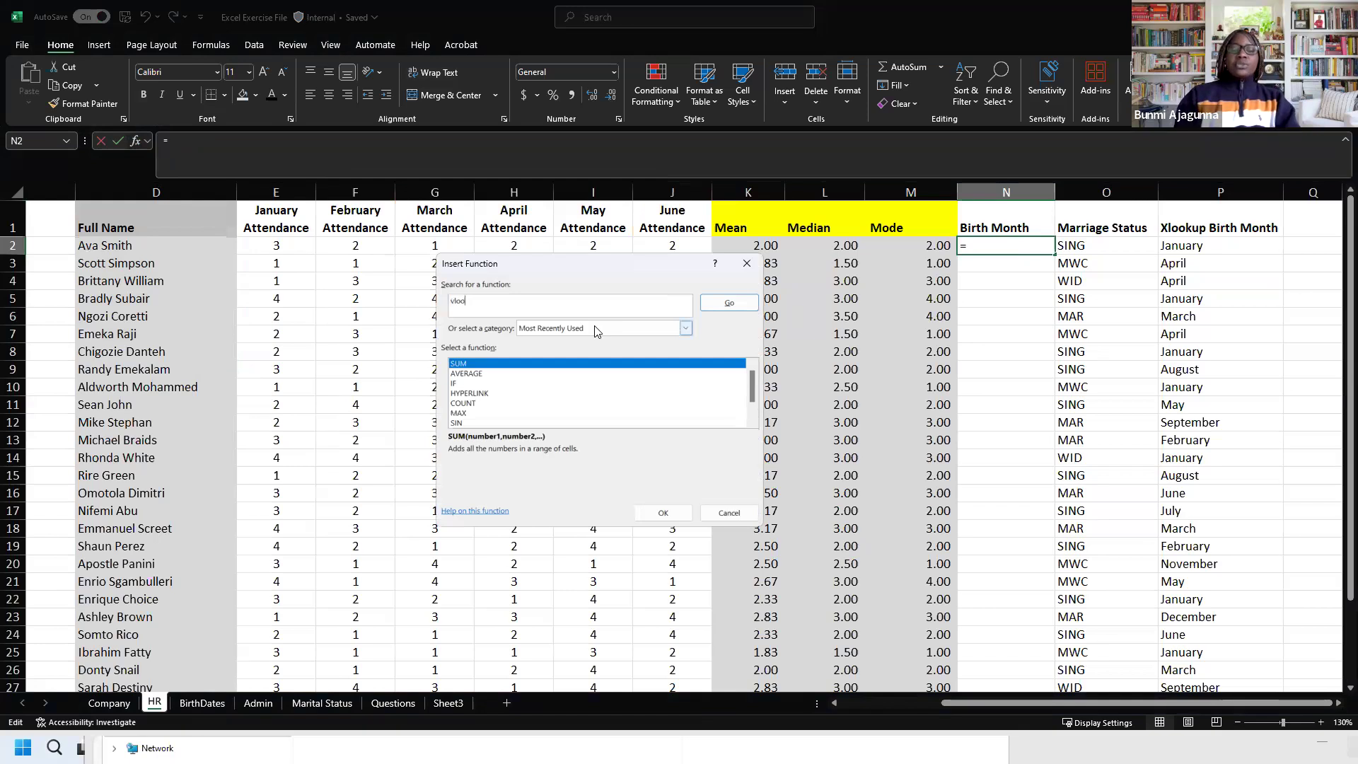
pyautogui.write('kup')
pyautogui.click(710, 307)
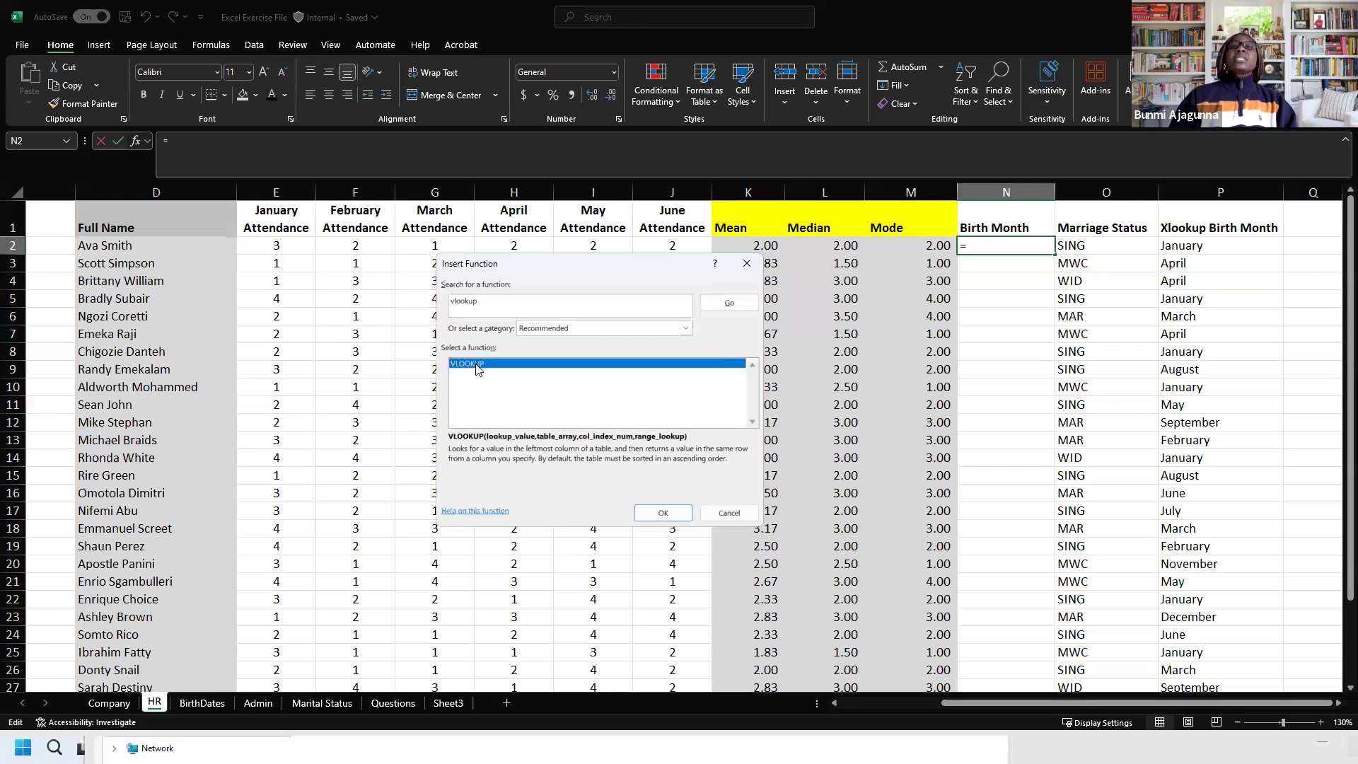
pyautogui.click(655, 507)
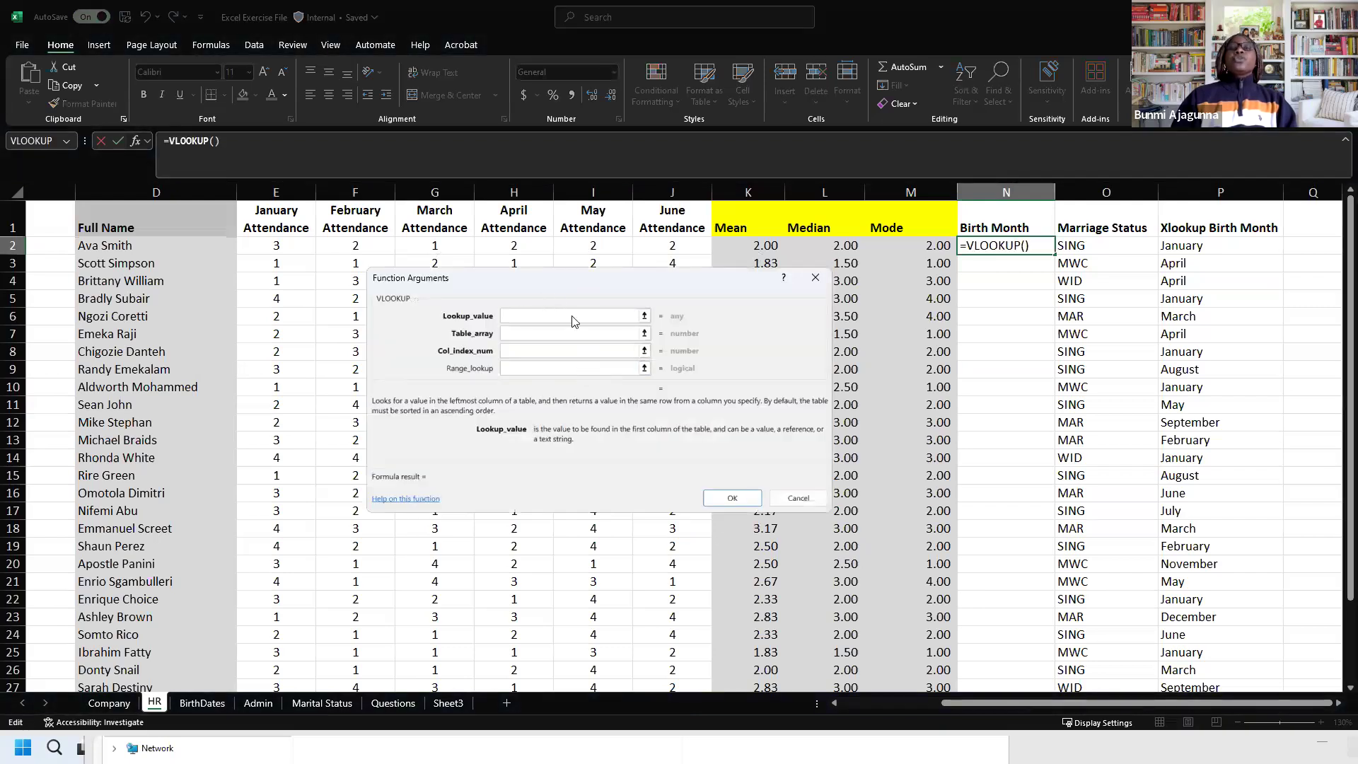
pyautogui.moveTo(550, 286); pyautogui.dragTo(605, 366)
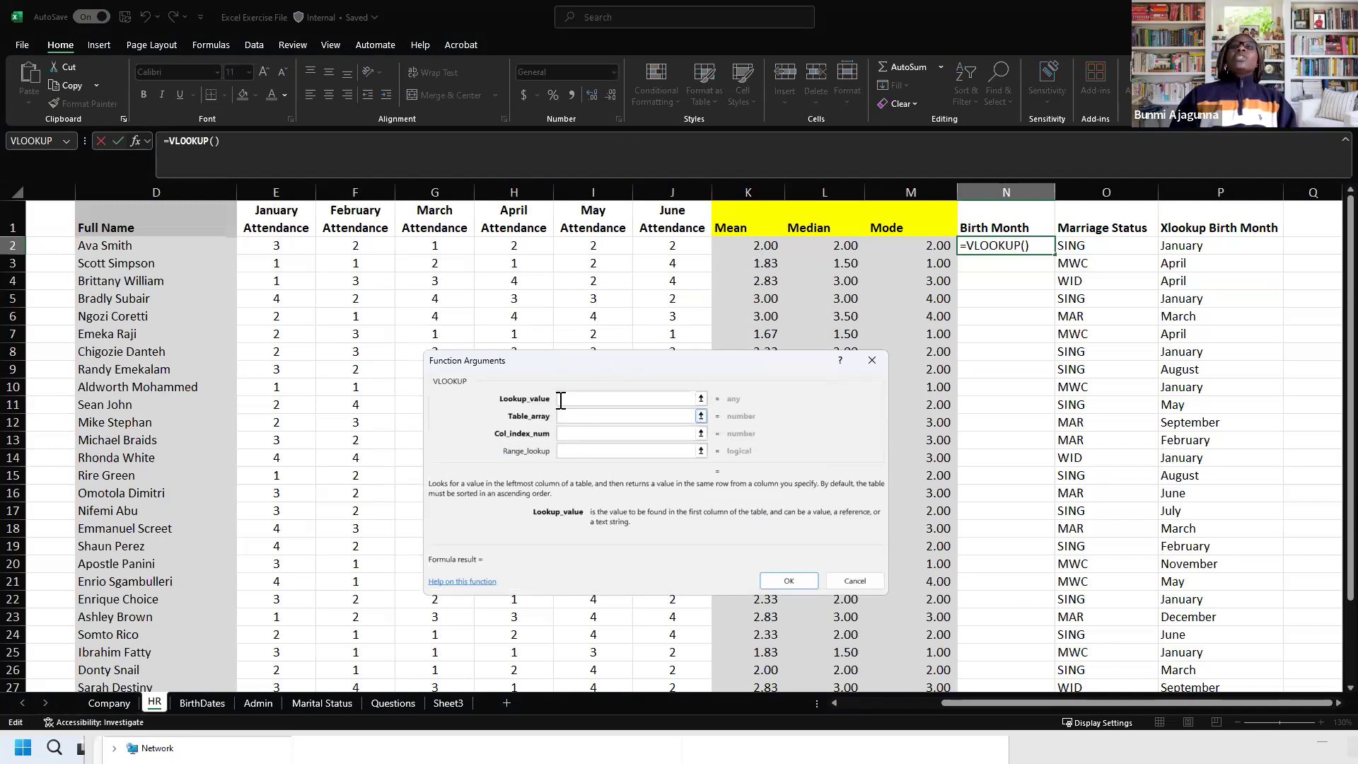
pyautogui.click(130, 245)
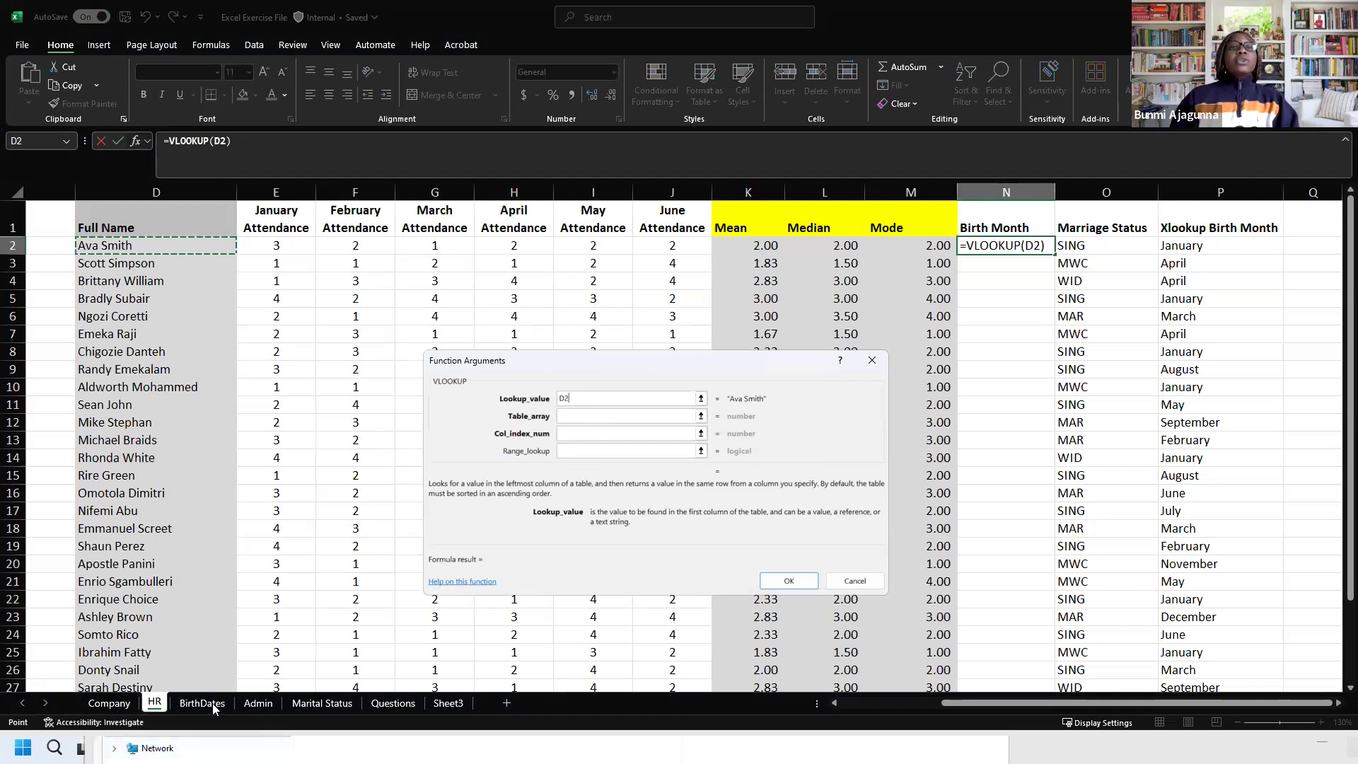
pyautogui.click(251, 707)
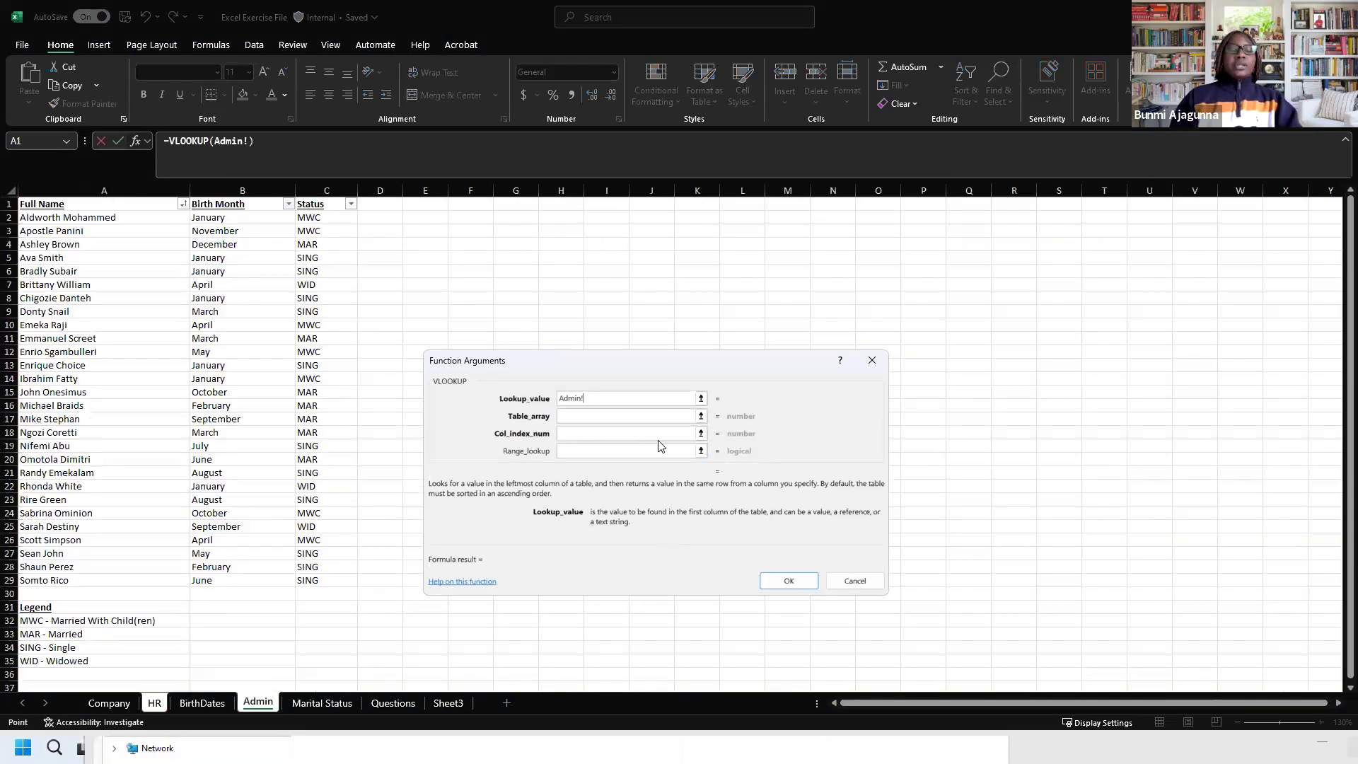
pyautogui.press('Escape')
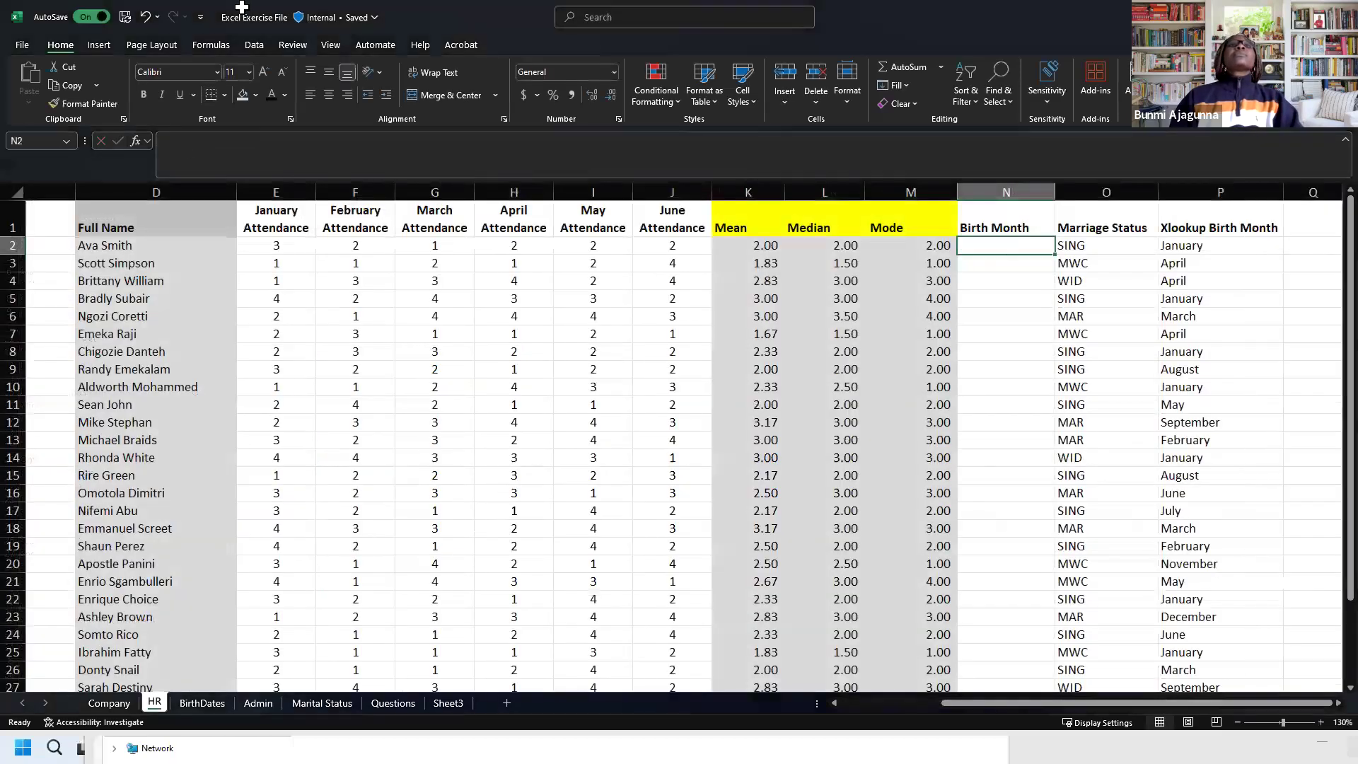
# Step: Start a VLOOKUP function in N2 of the HR sheet with the full name in D2 as the lookup value
pyautogui.click(137, 143)
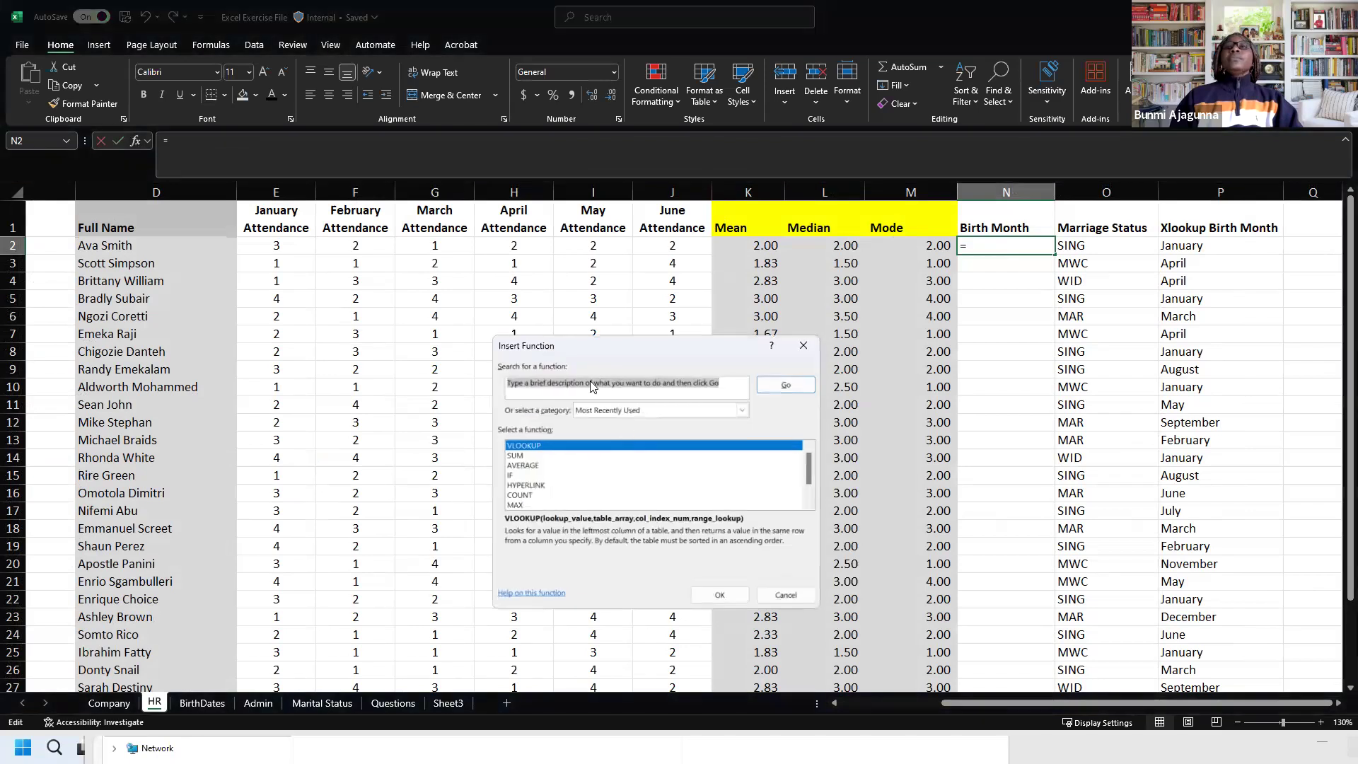
pyautogui.write('vlookup')
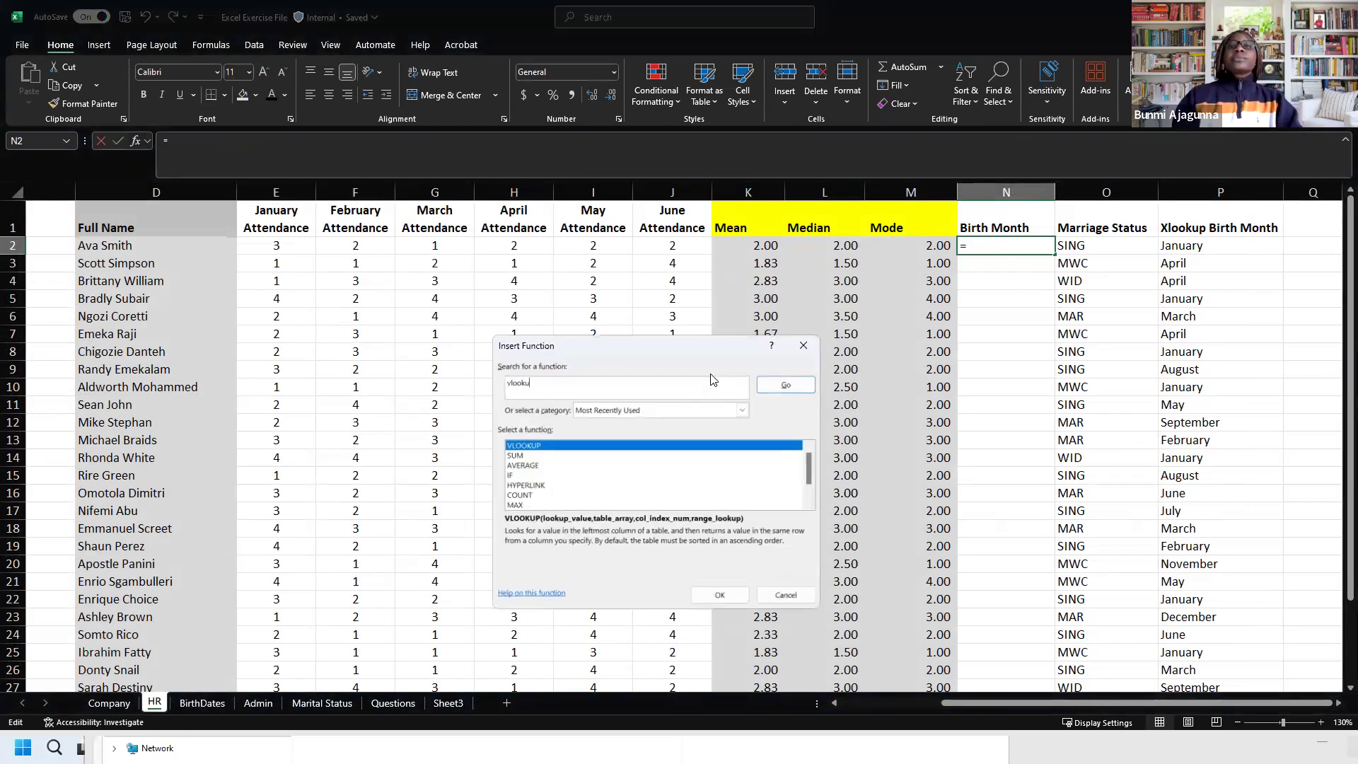
pyautogui.press('Return')
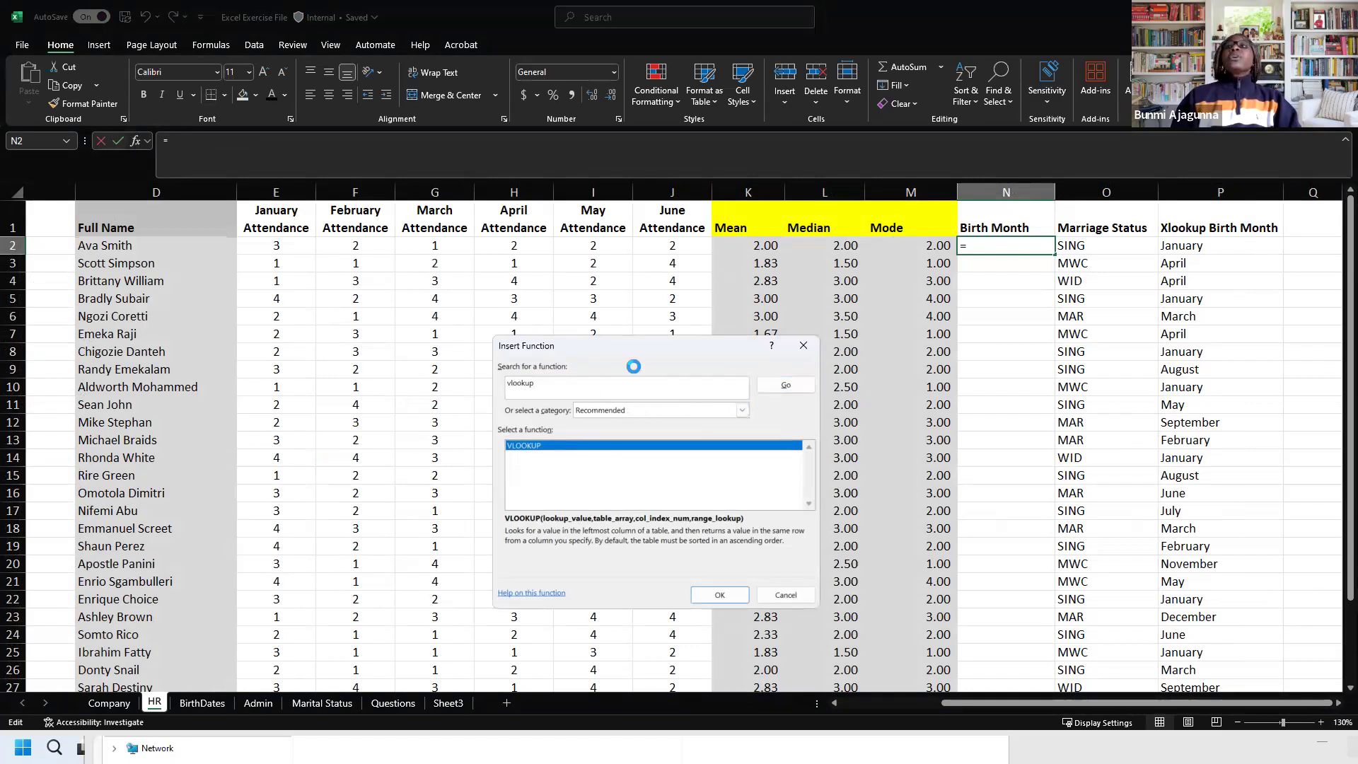
pyautogui.press('Return')
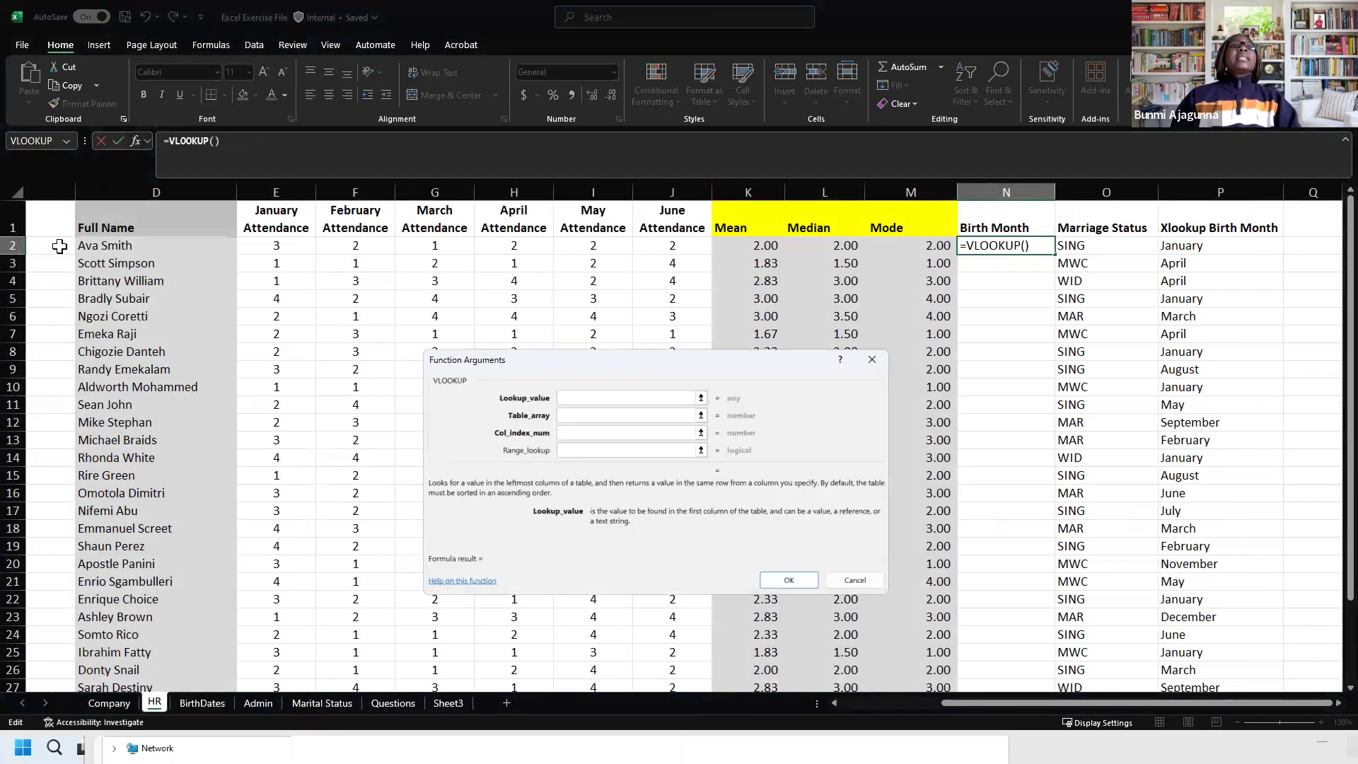
pyautogui.click(118, 246)
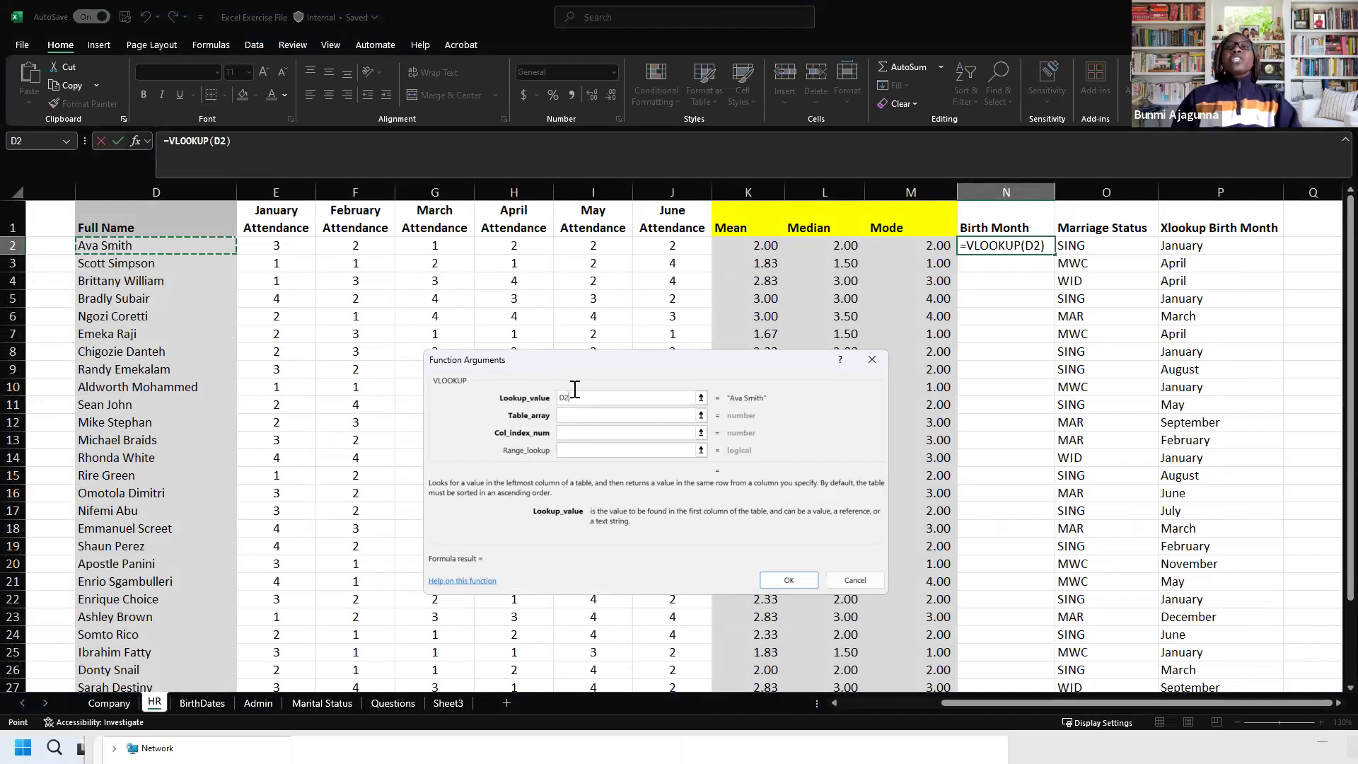
pyautogui.click(578, 415)
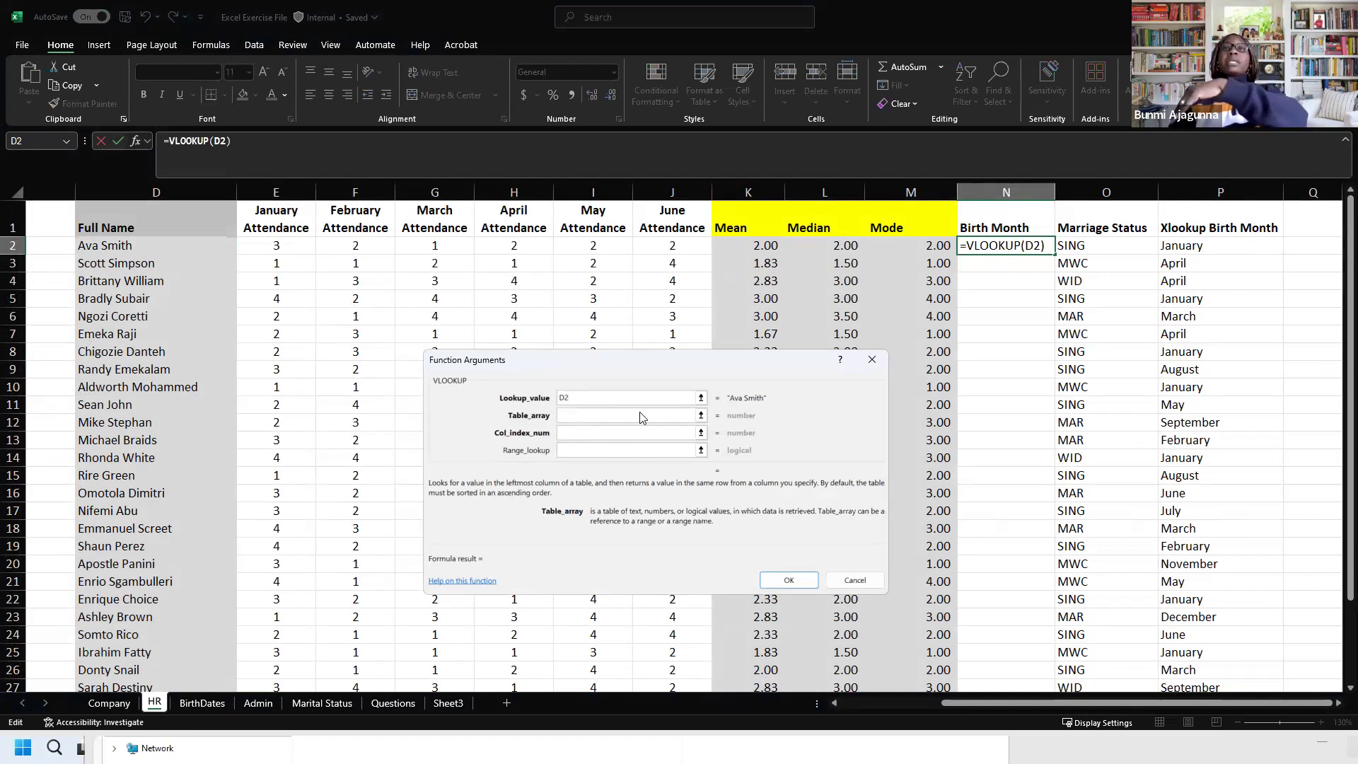
pyautogui.click(606, 402)
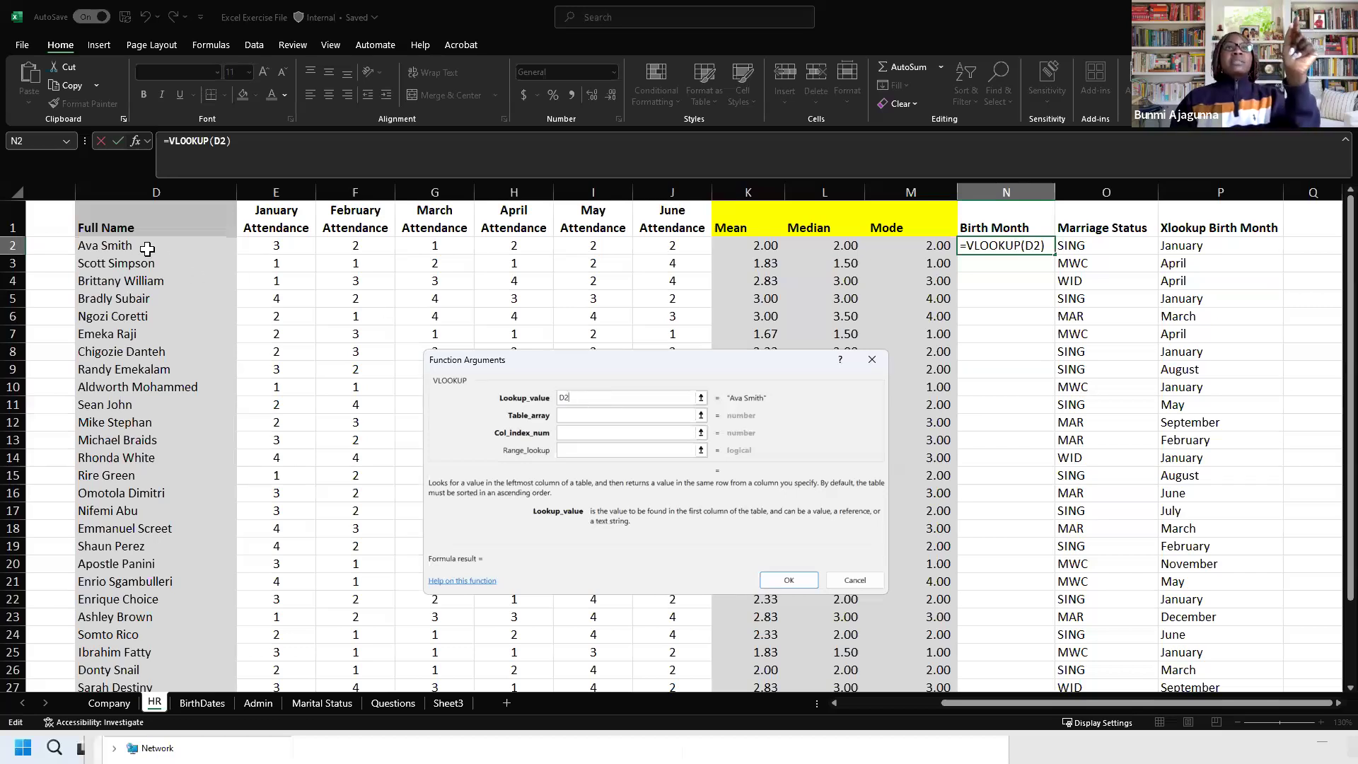
# Step: Set the VLOOKUP table array to columns A through C of the Admin sheet (Admin!A:C)
pyautogui.click(572, 418)
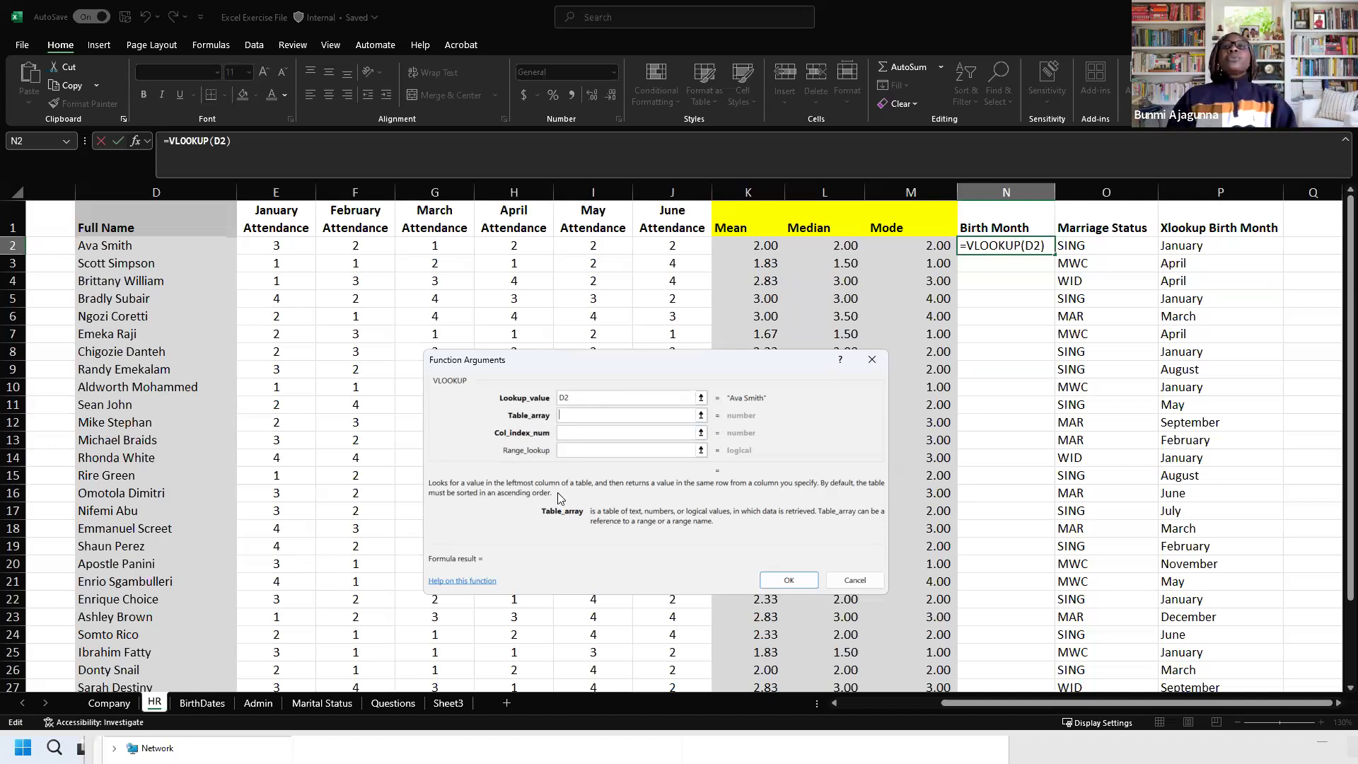
pyautogui.click(258, 703)
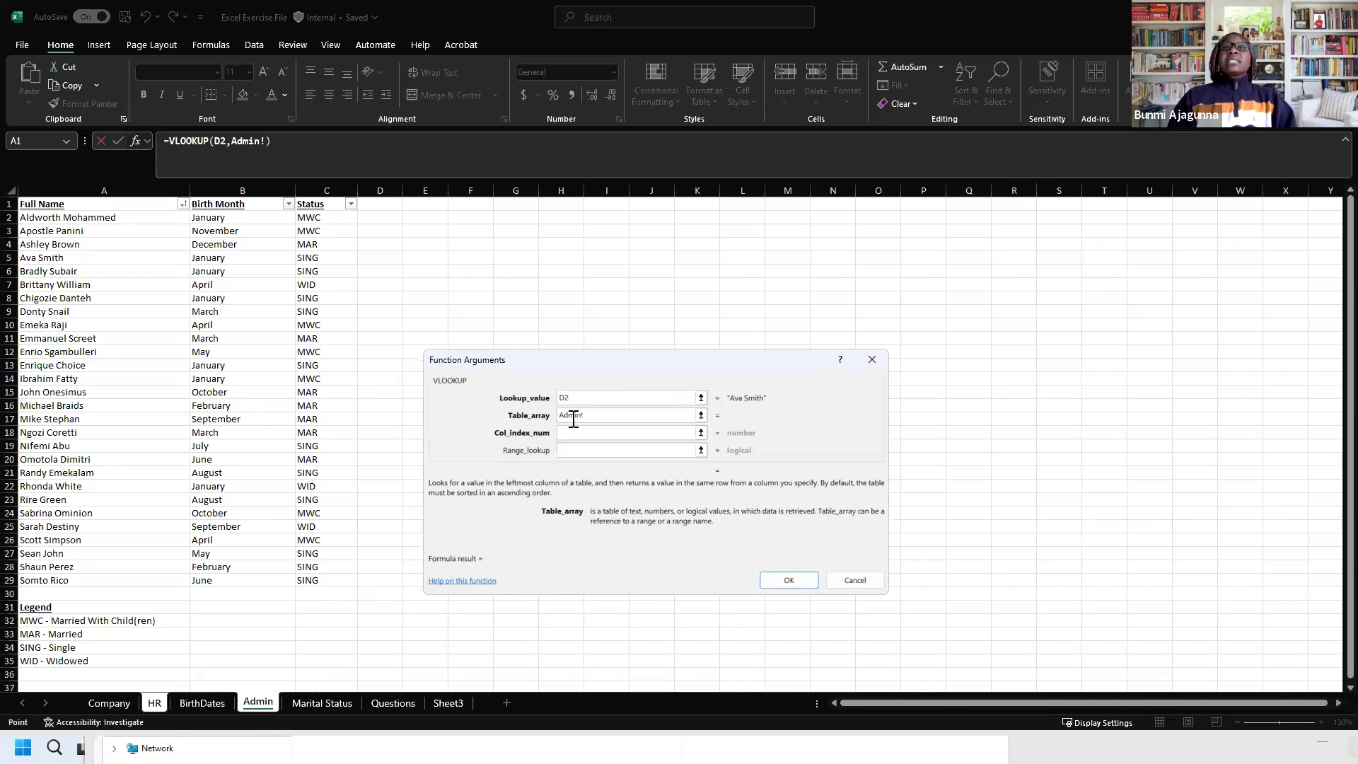
pyautogui.click(102, 186)
pyautogui.moveTo(102, 186); pyautogui.dragTo(318, 207)
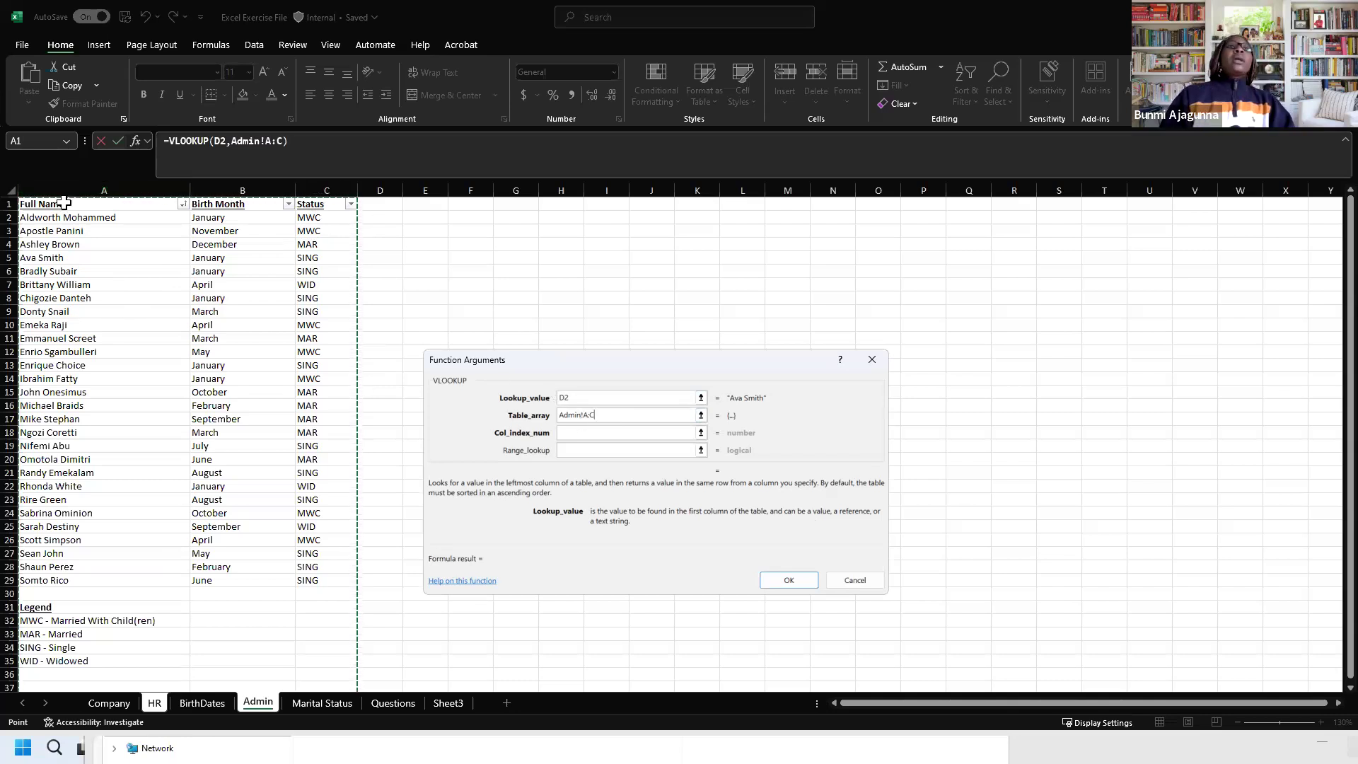
pyautogui.moveTo(62, 204); pyautogui.dragTo(314, 584)
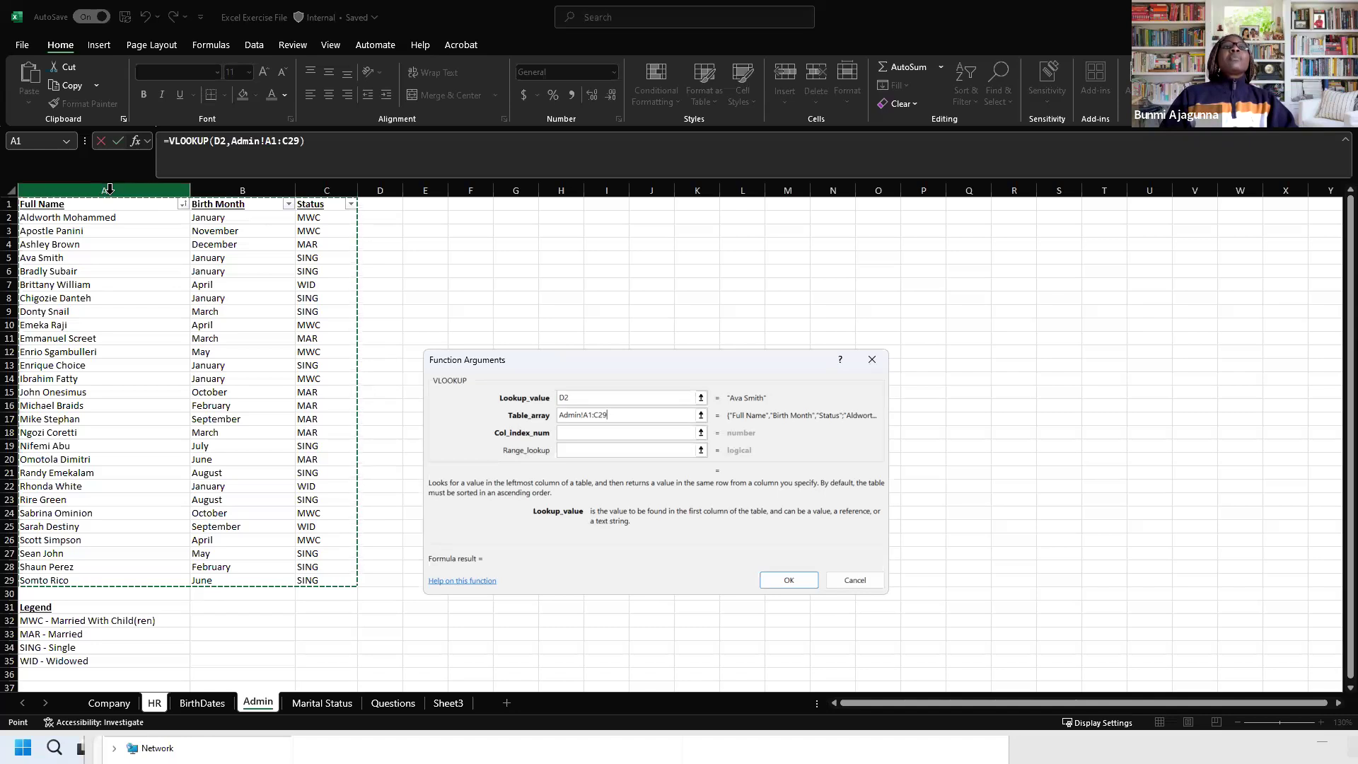
pyautogui.moveTo(108, 193); pyautogui.dragTo(322, 194)
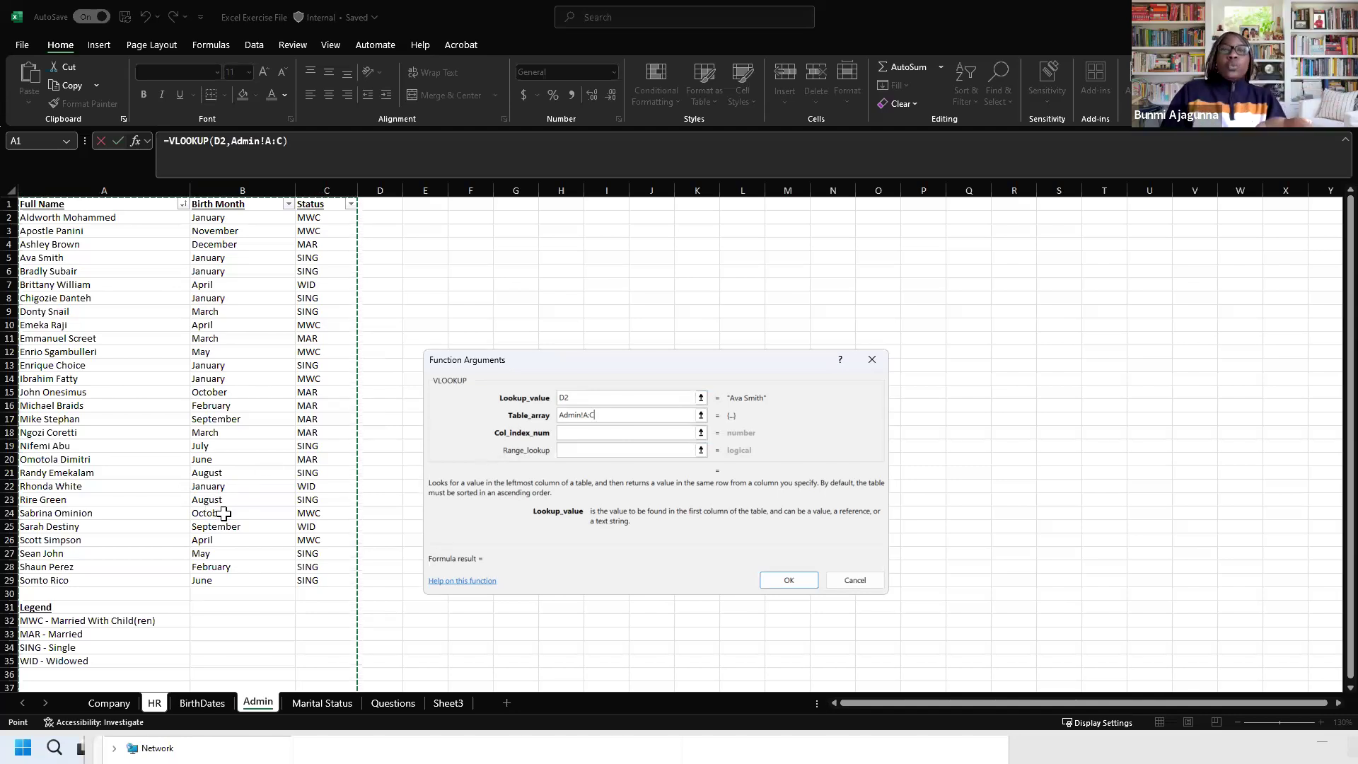
# Step: Complete the VLOOKUP in N2 with column index number 2 and range lookup false
pyautogui.click(581, 438)
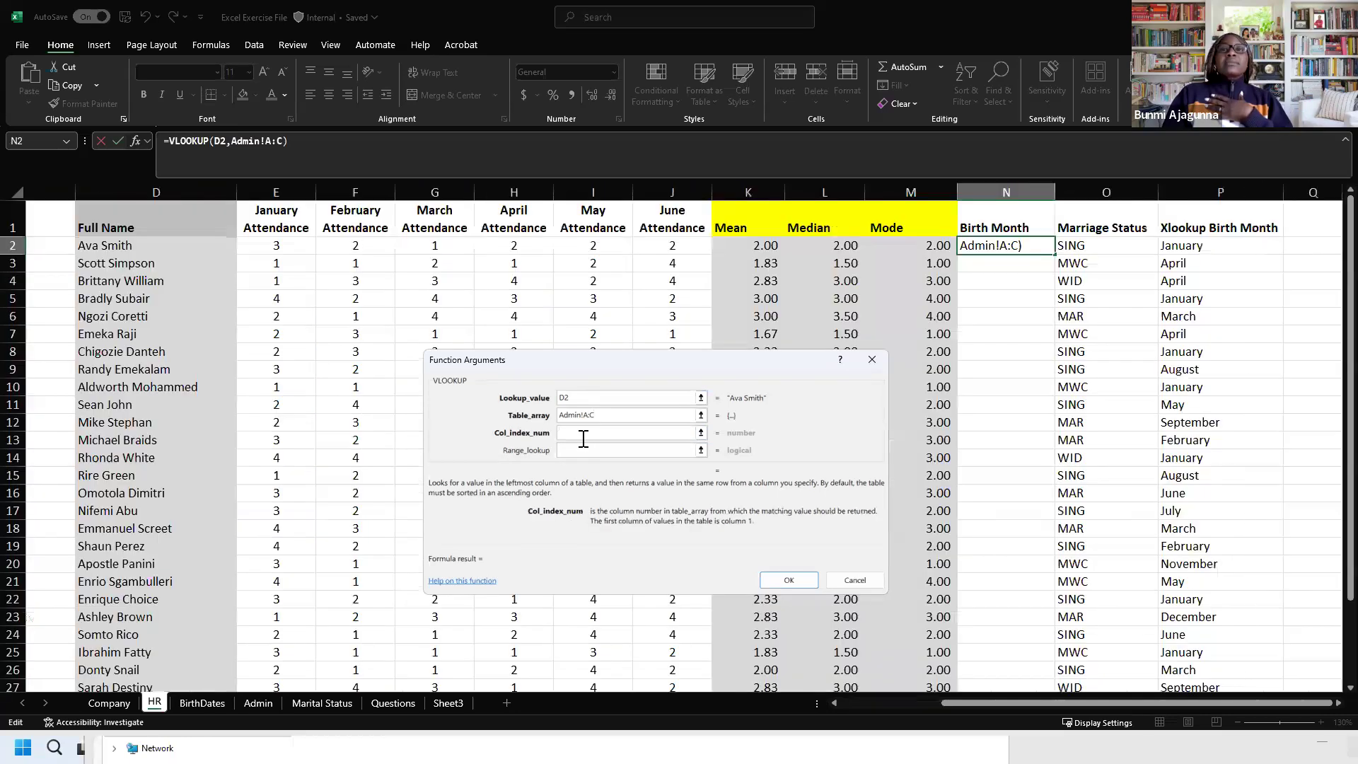
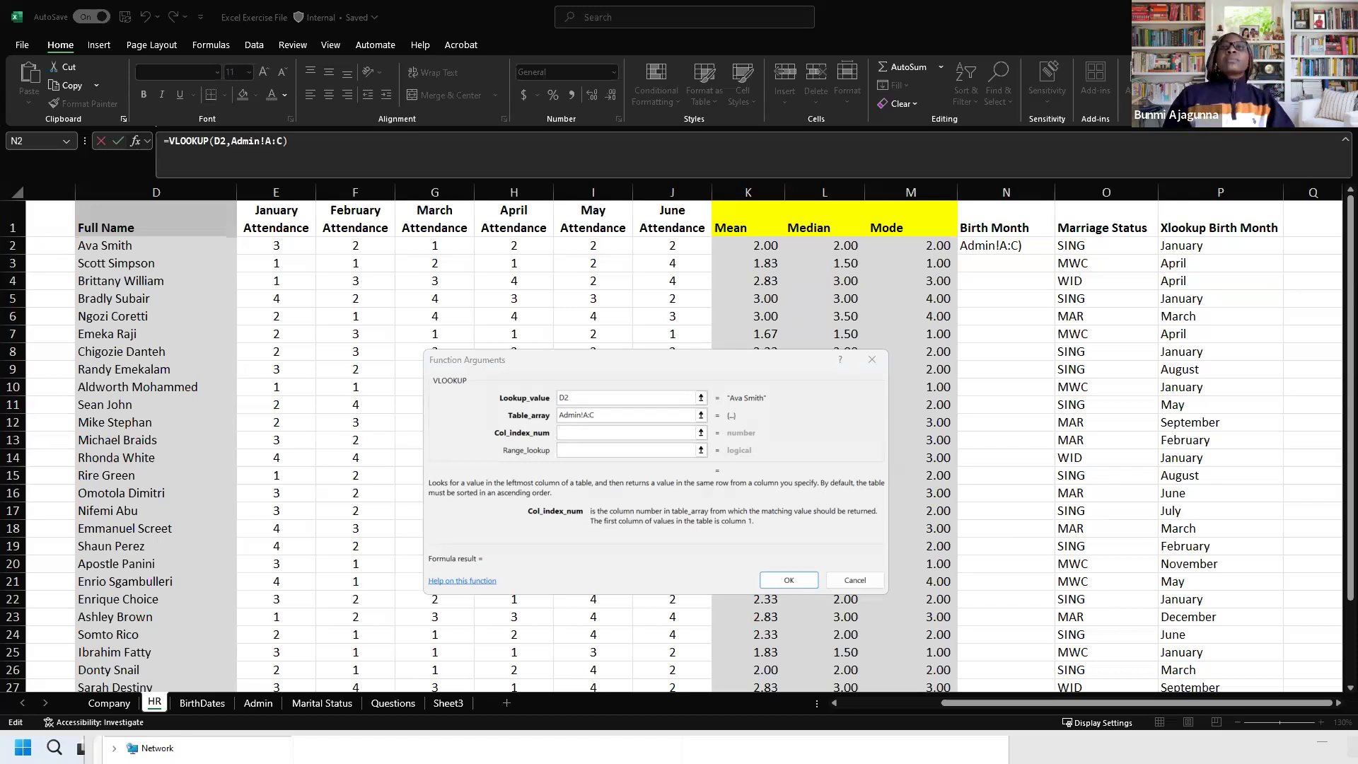
pyautogui.click(664, 431)
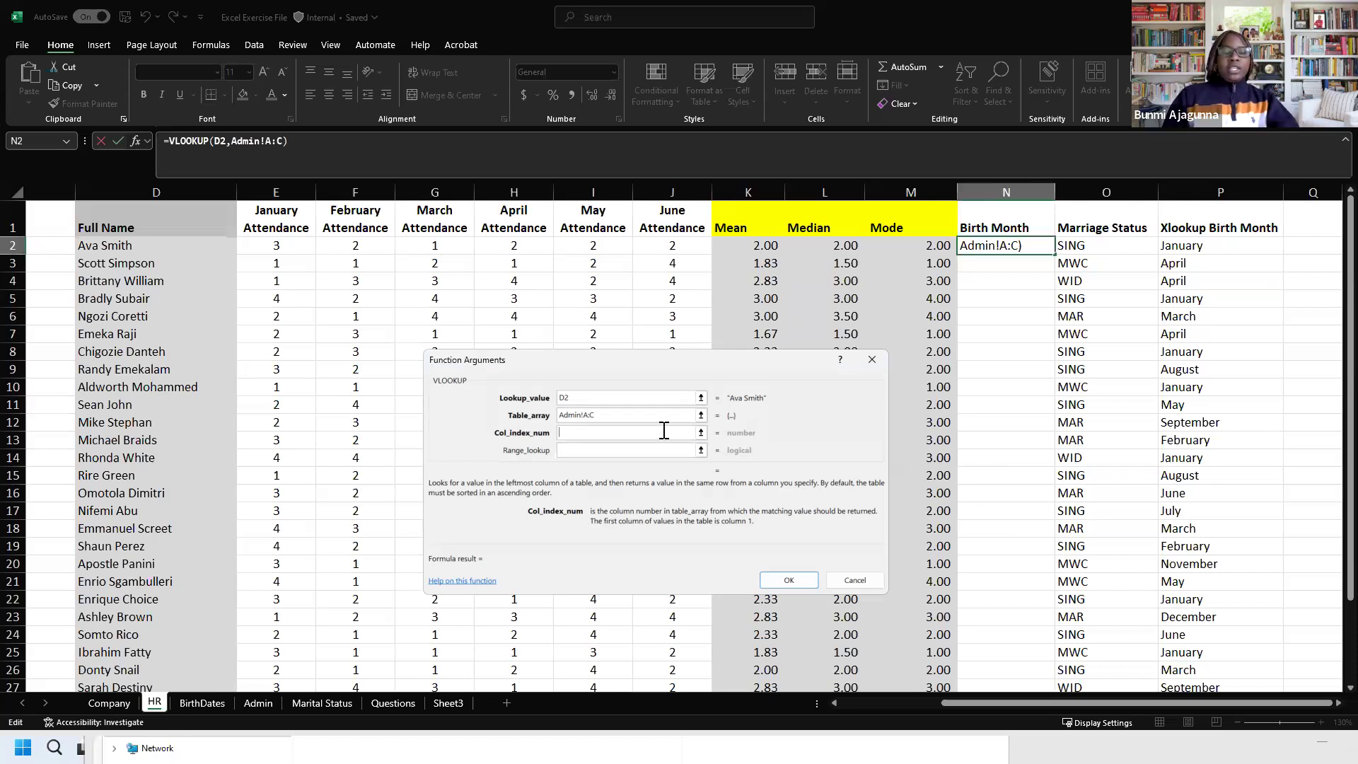
pyautogui.write('2')
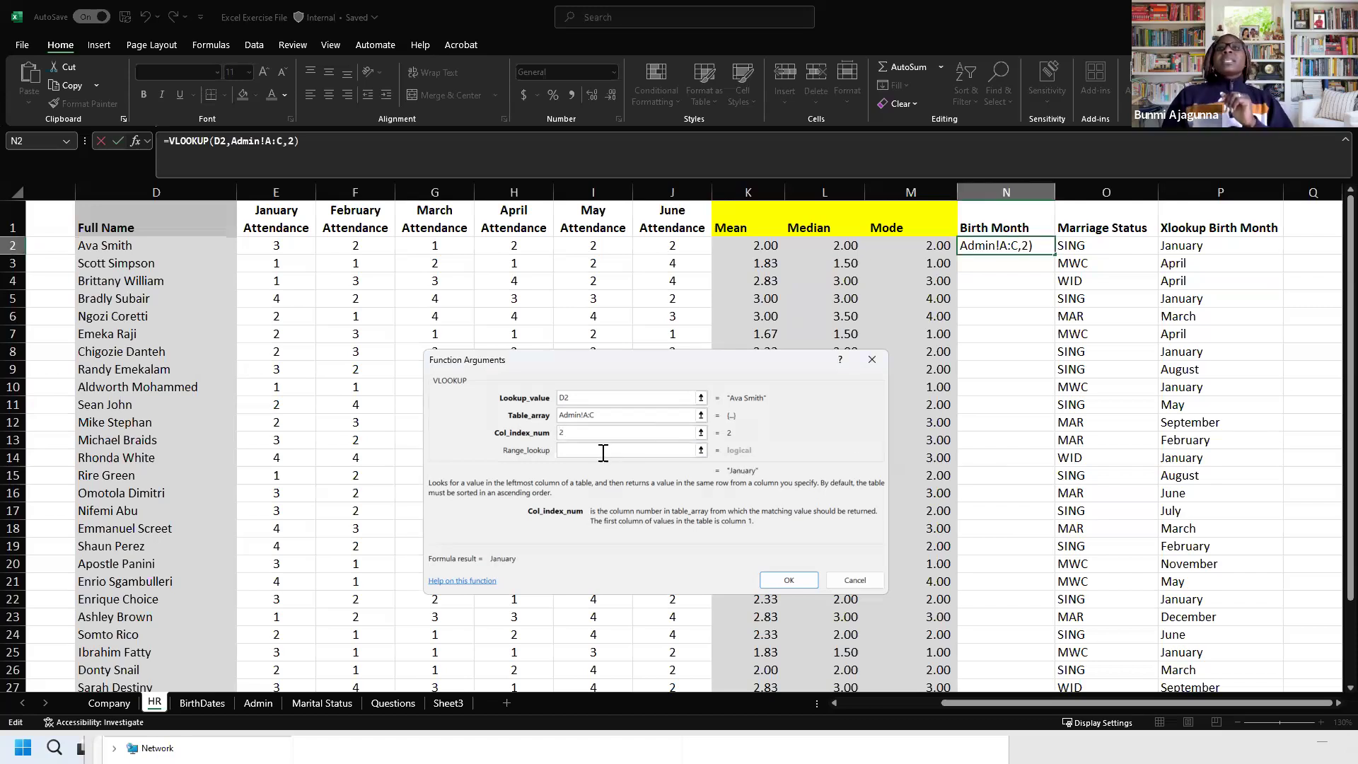
pyautogui.click(603, 453)
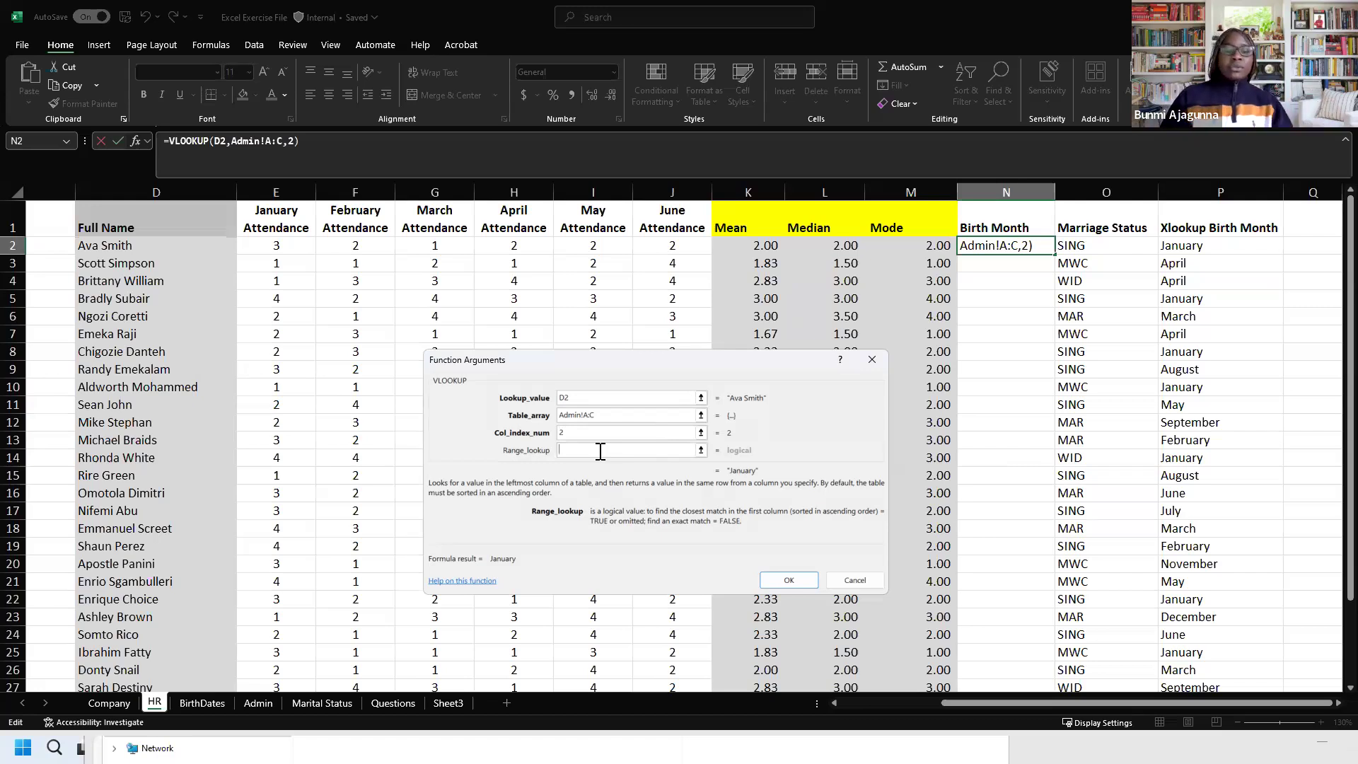
pyautogui.write('false')
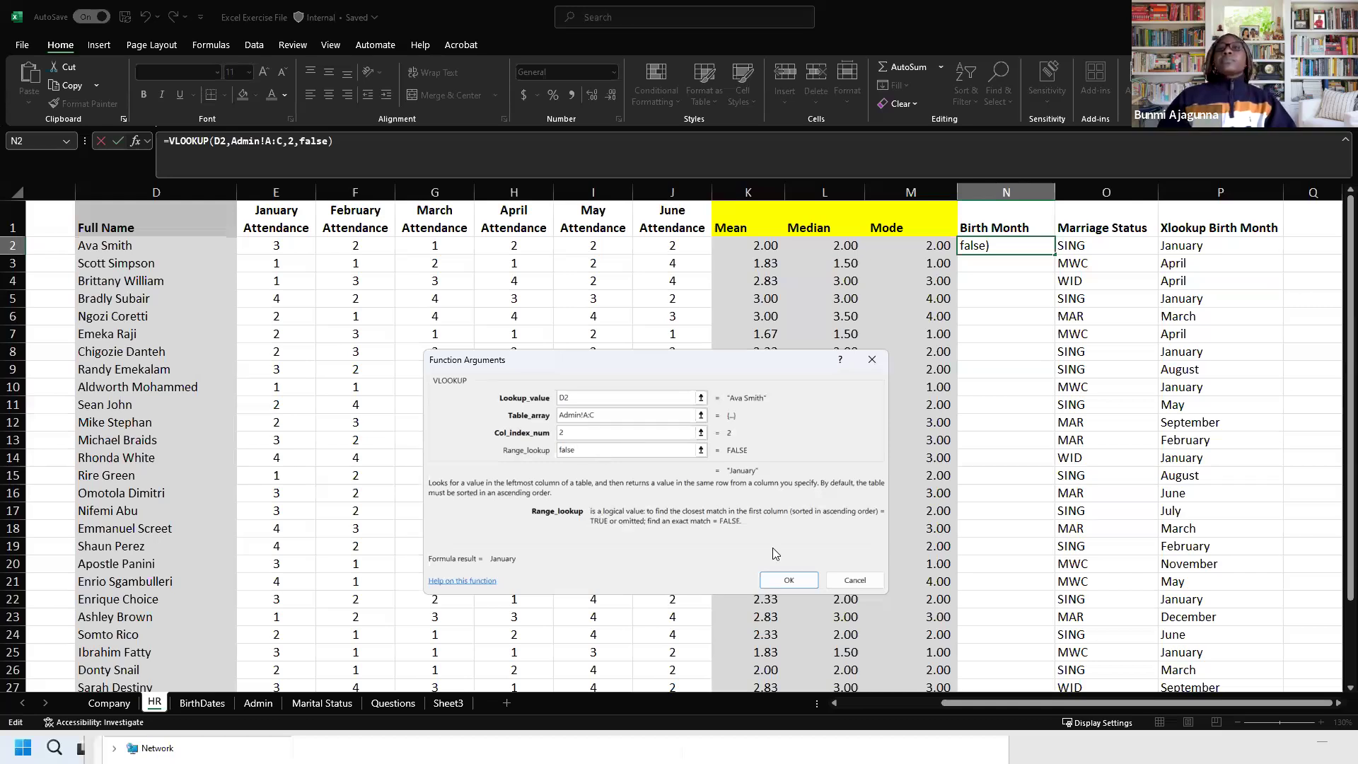
pyautogui.click(778, 585)
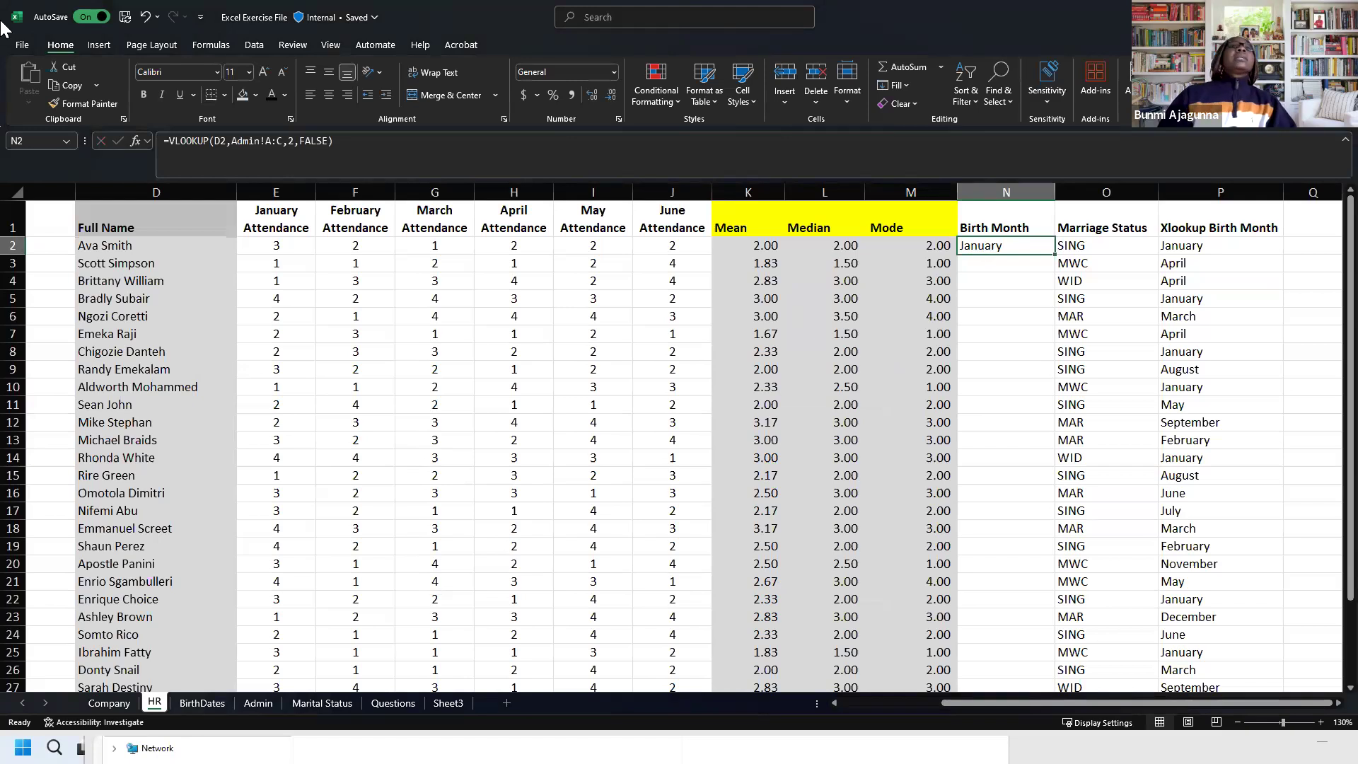
# Step: Highlight the Birth Month cell N2 on the HR sheet with a yellow fill
pyautogui.click(256, 95)
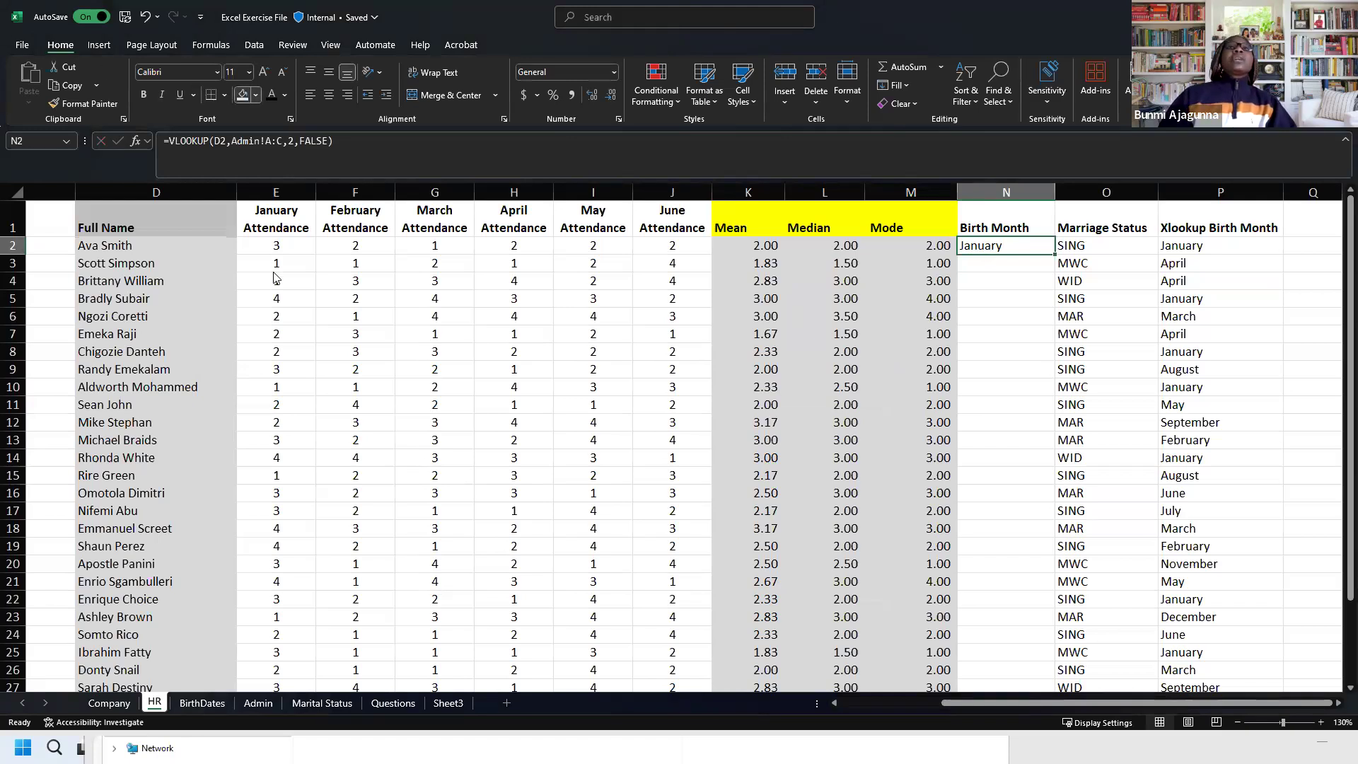
pyautogui.moveTo(1014, 305); pyautogui.dragTo(983, 273)
pyautogui.click(1002, 247)
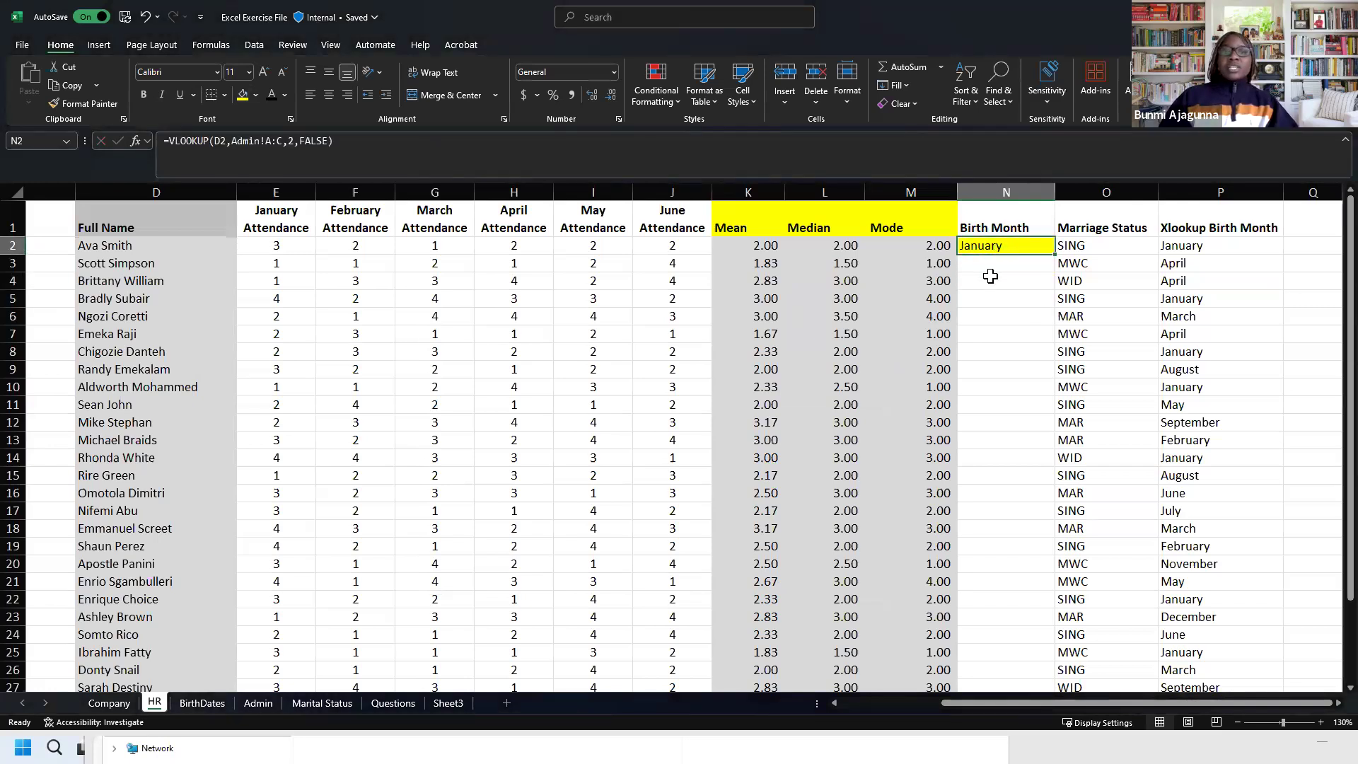
# Step: Set the birth month in B5 of the Admin sheet to March and check the lookup in N2 on the HR sheet
pyautogui.click(257, 704)
pyautogui.moveTo(28, 258); pyautogui.dragTo(133, 271)
pyautogui.click(201, 259)
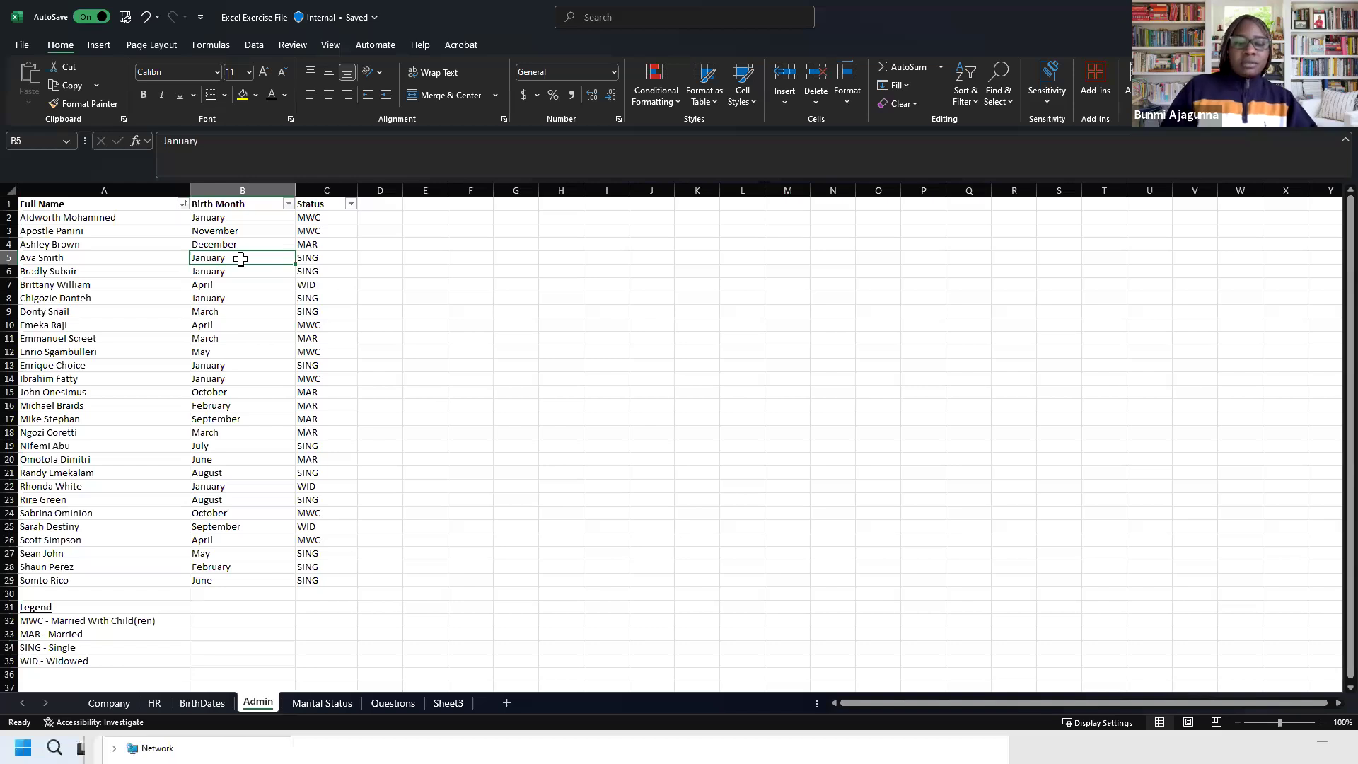
pyautogui.write('March')
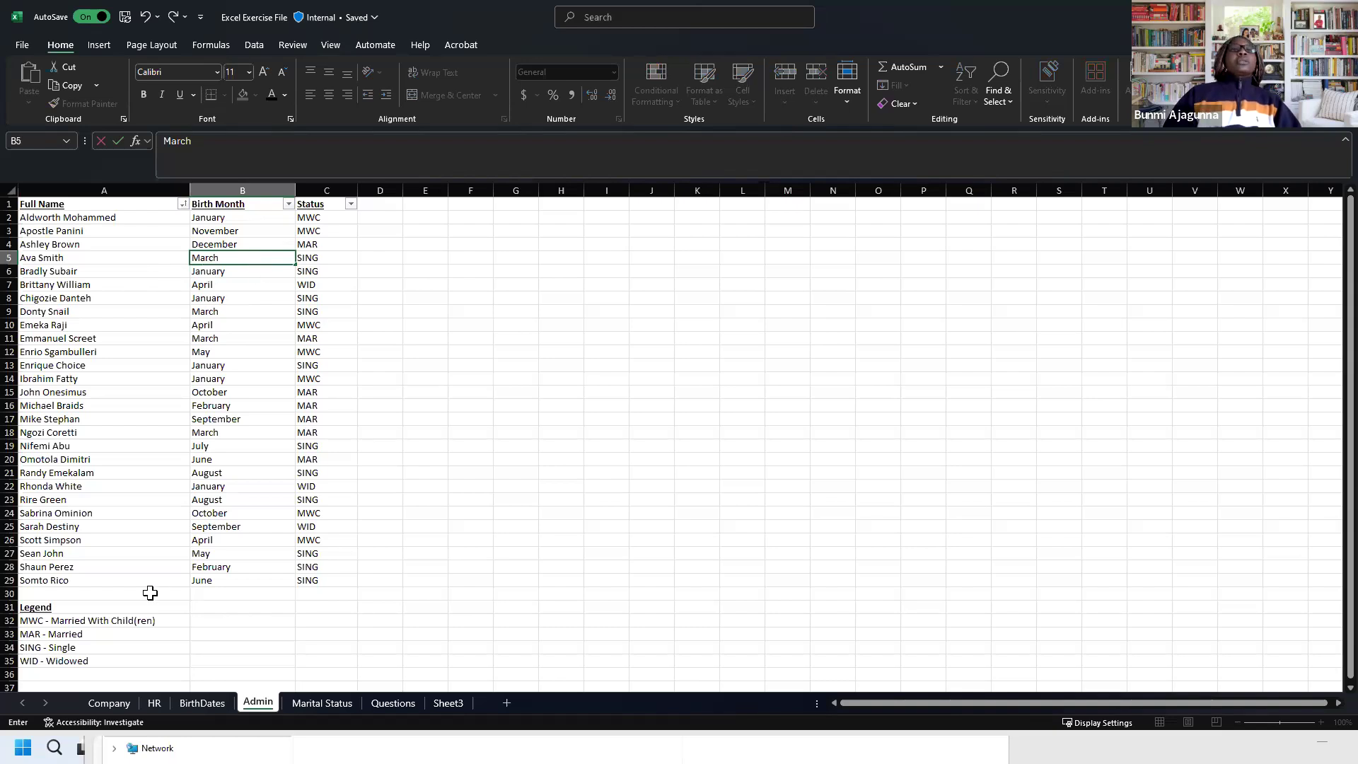
pyautogui.click(154, 703)
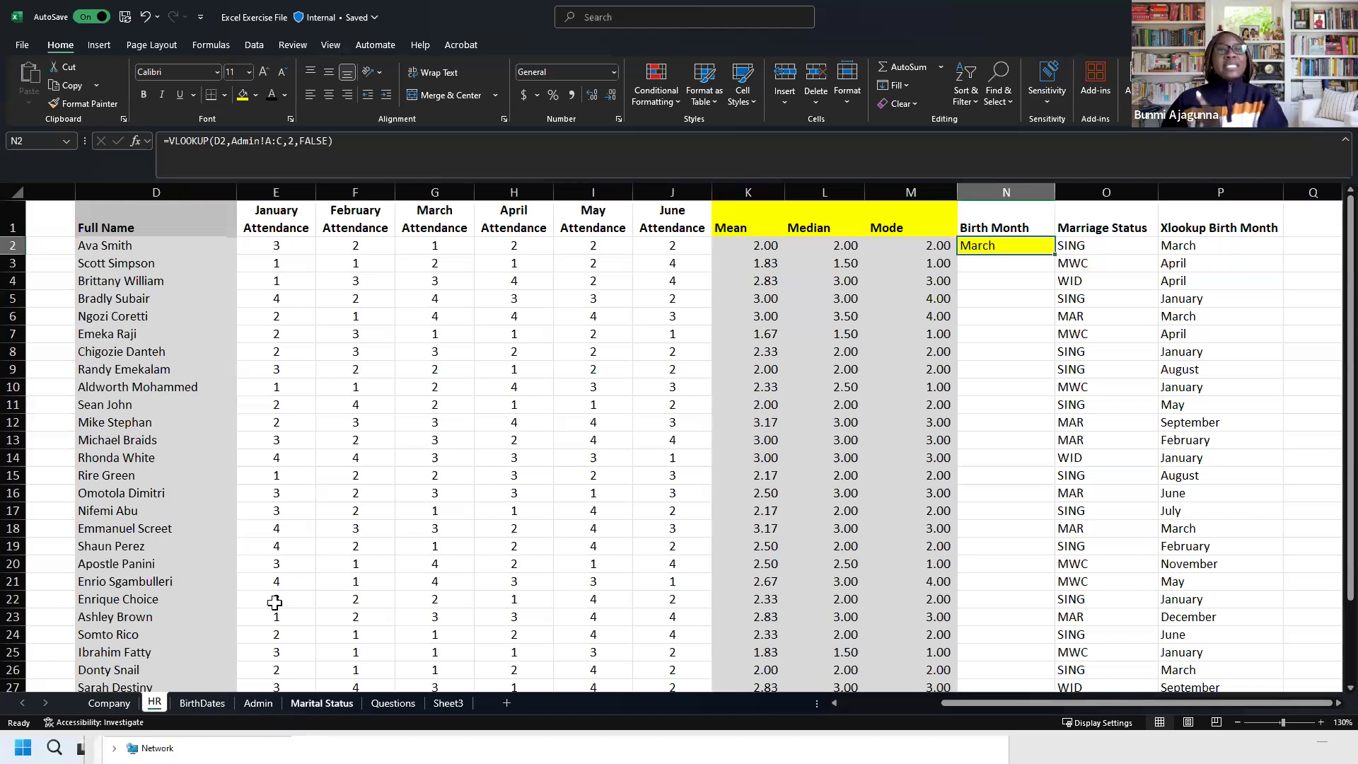
# Step: Set the birth month in B5 of the Admin sheet to April and return to the lookup in N2 on the HR sheet
pyautogui.click(259, 704)
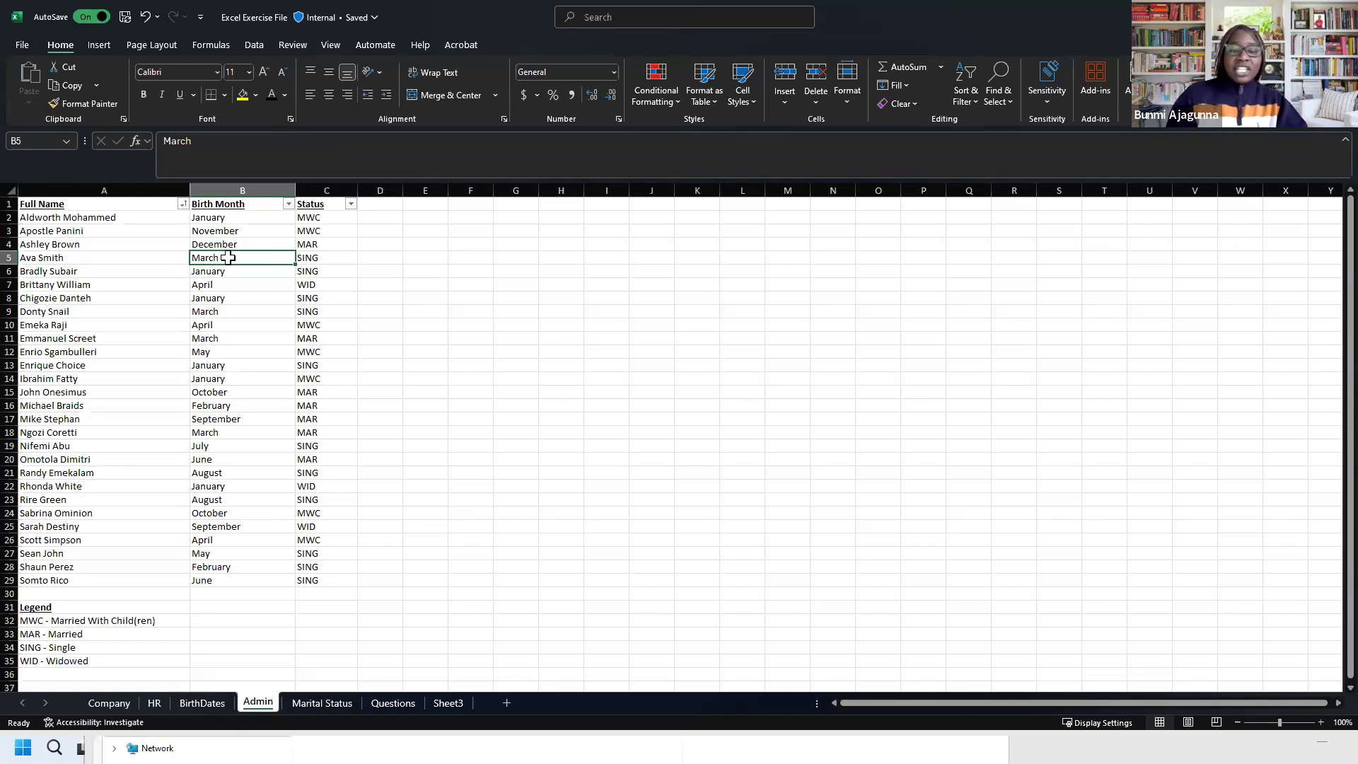
pyautogui.write('April')
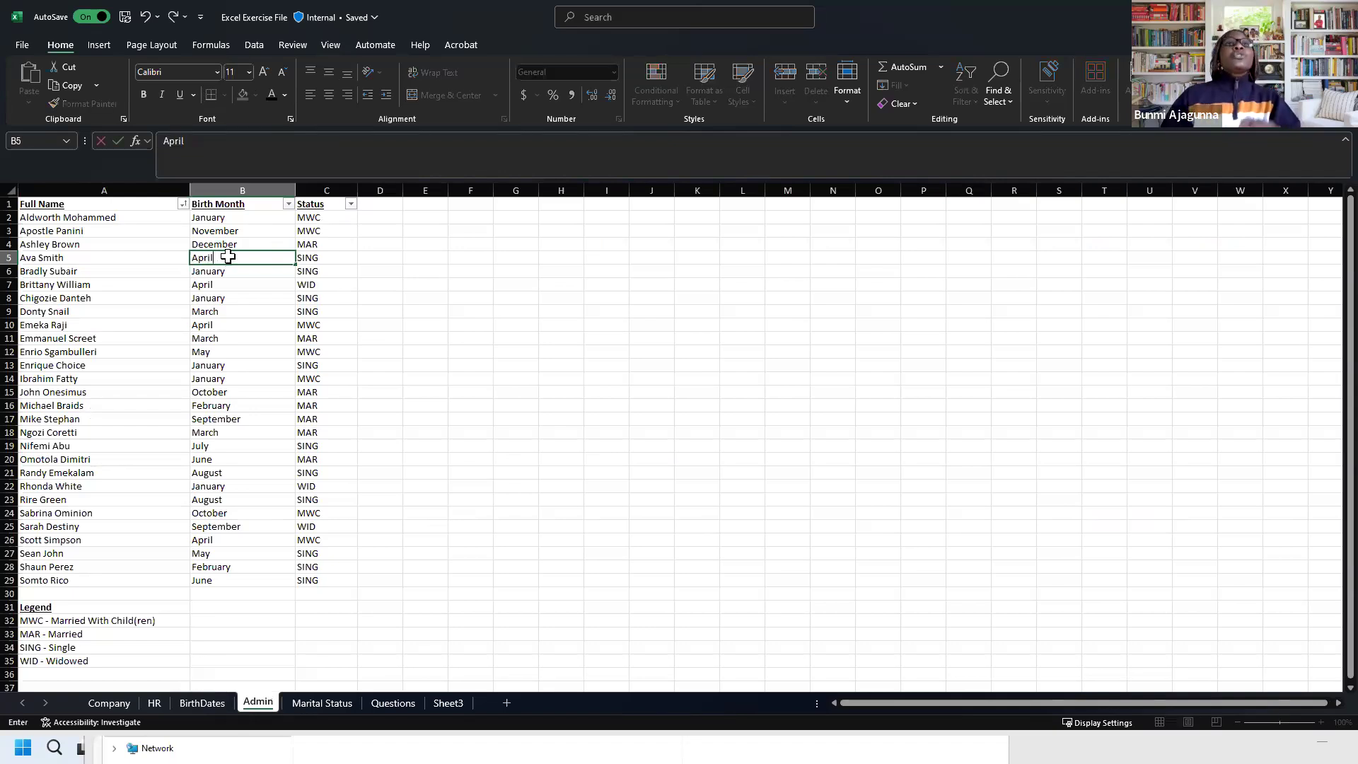
pyautogui.click(156, 703)
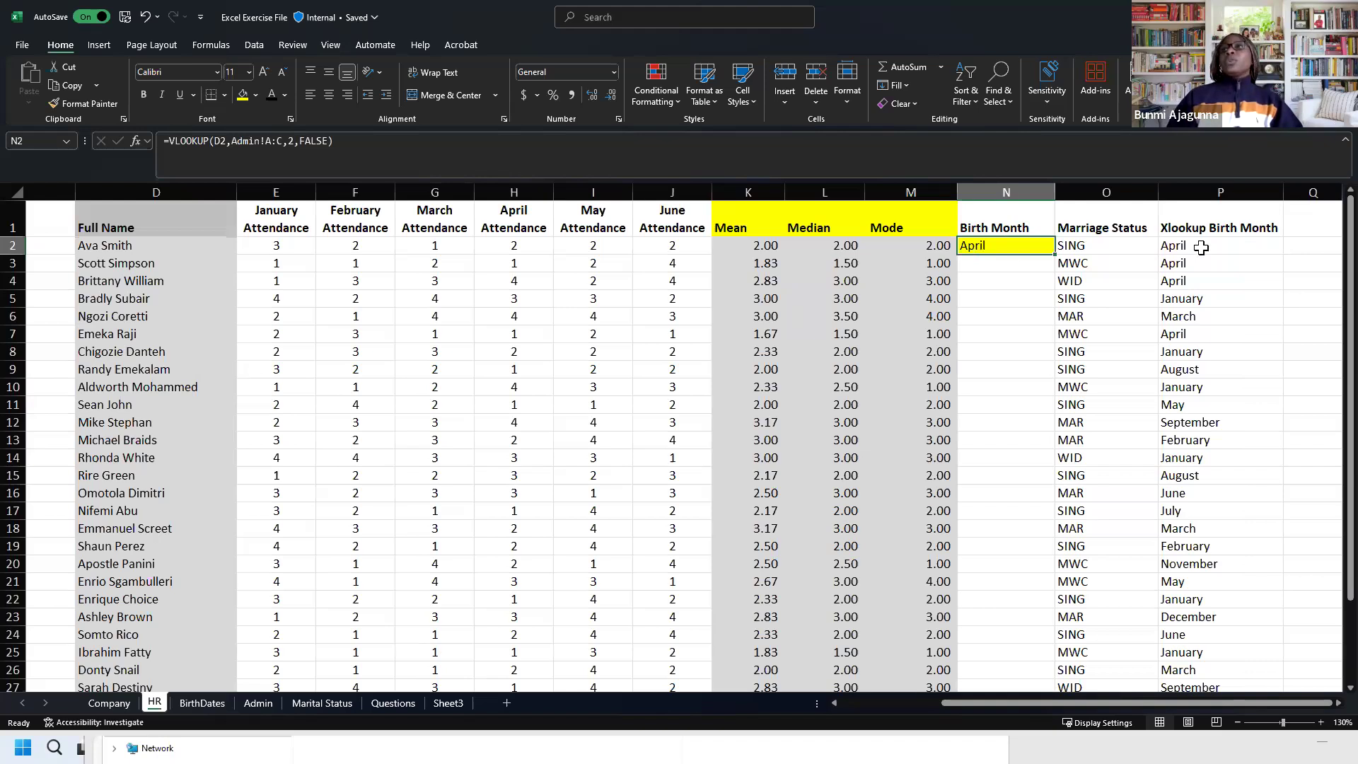
# Step: Compare the lookup formulas in P2 and N2 on the HR sheet, and review the Full Name rows on the Admin and HR sheets
pyautogui.click(1202, 248)
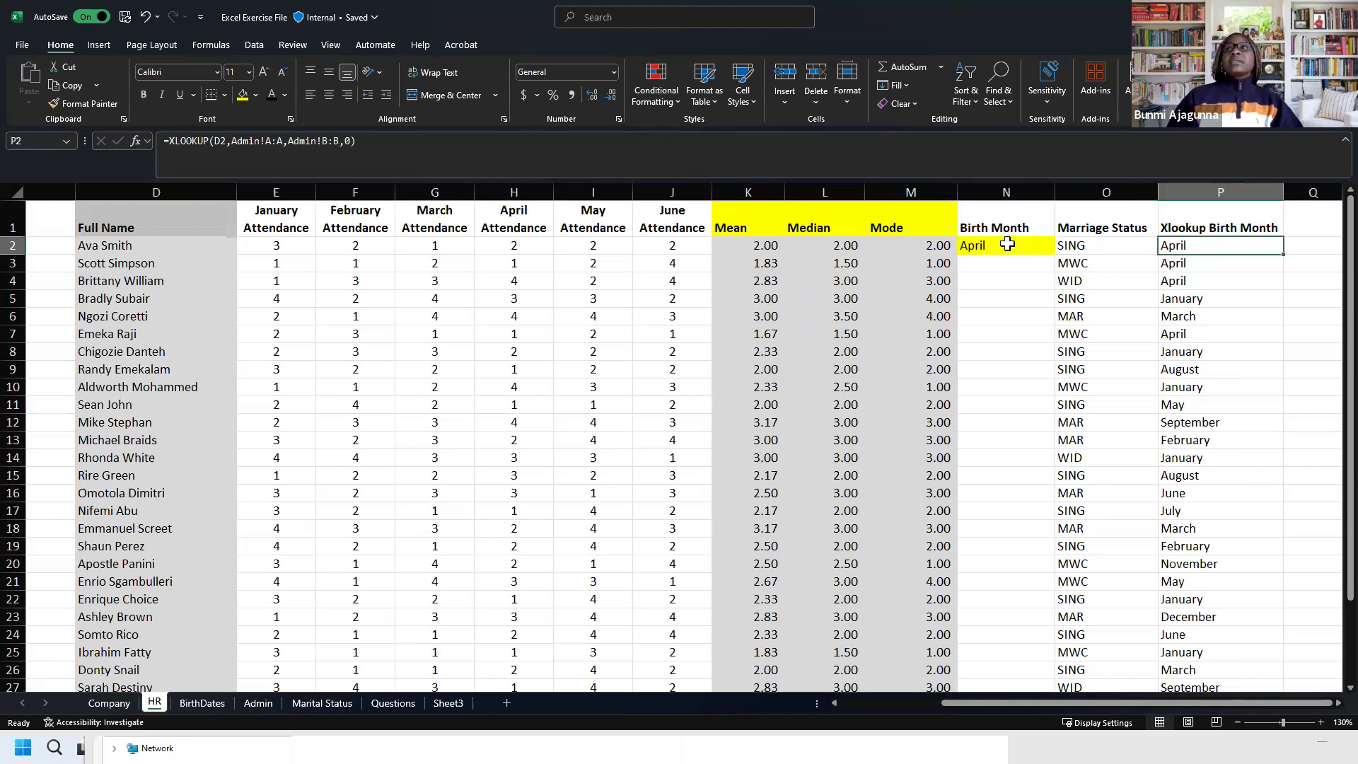
pyautogui.moveTo(1022, 248); pyautogui.dragTo(1023, 293)
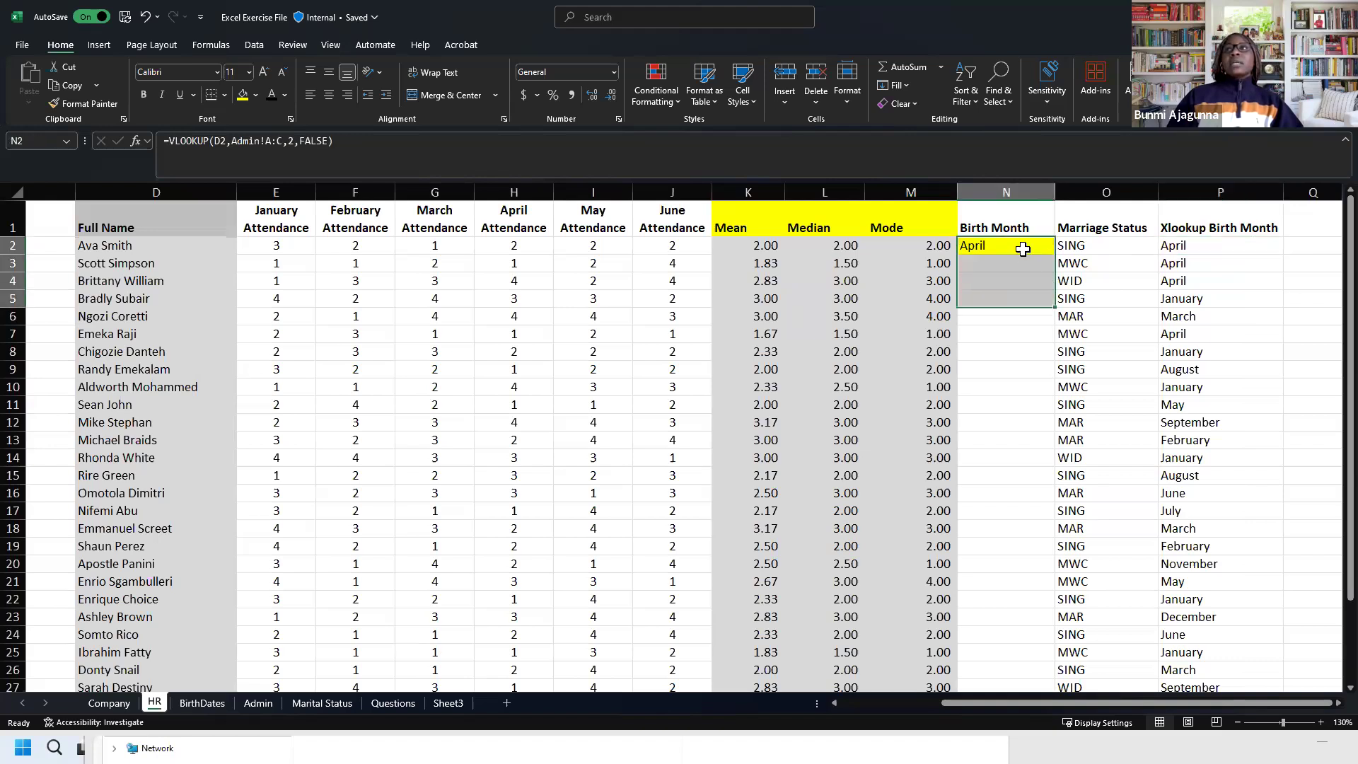
pyautogui.click(1023, 249)
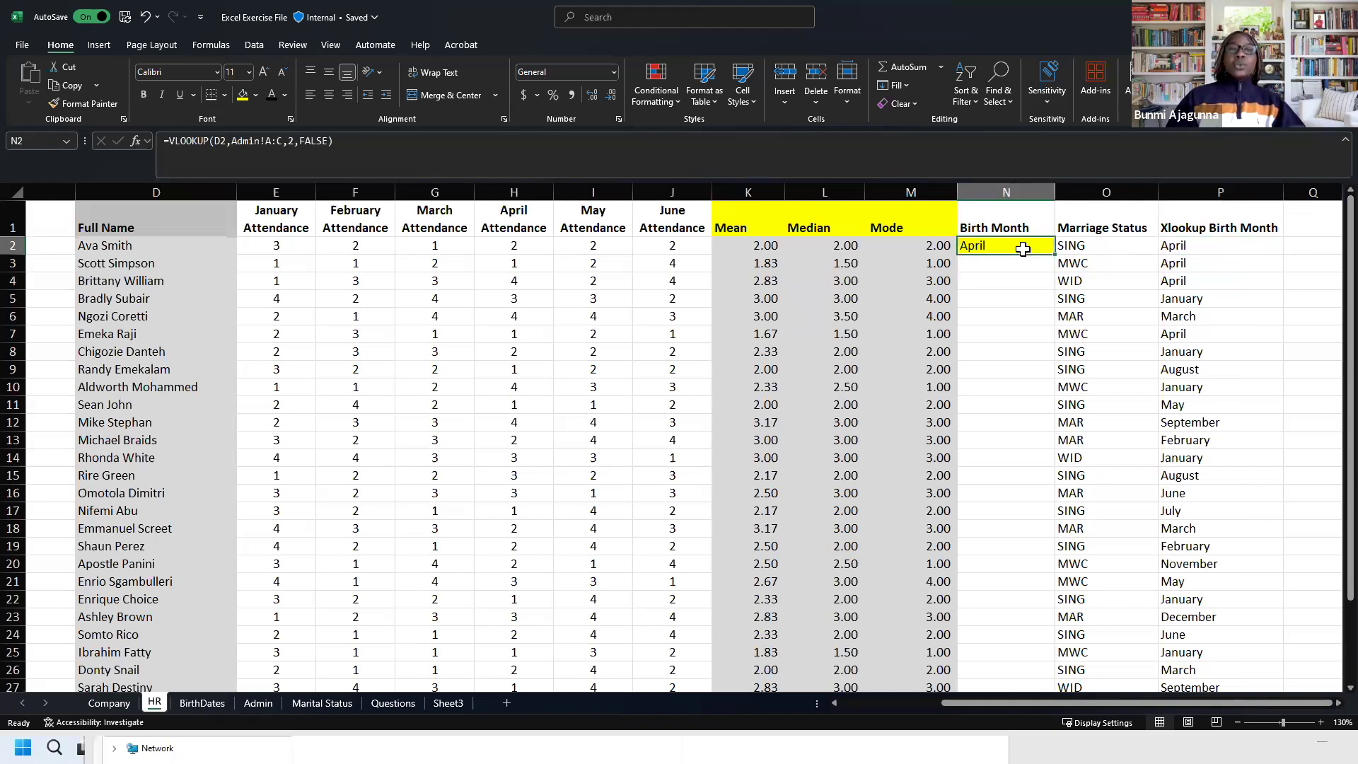
pyautogui.moveTo(227, 688); pyautogui.dragTo(260, 718)
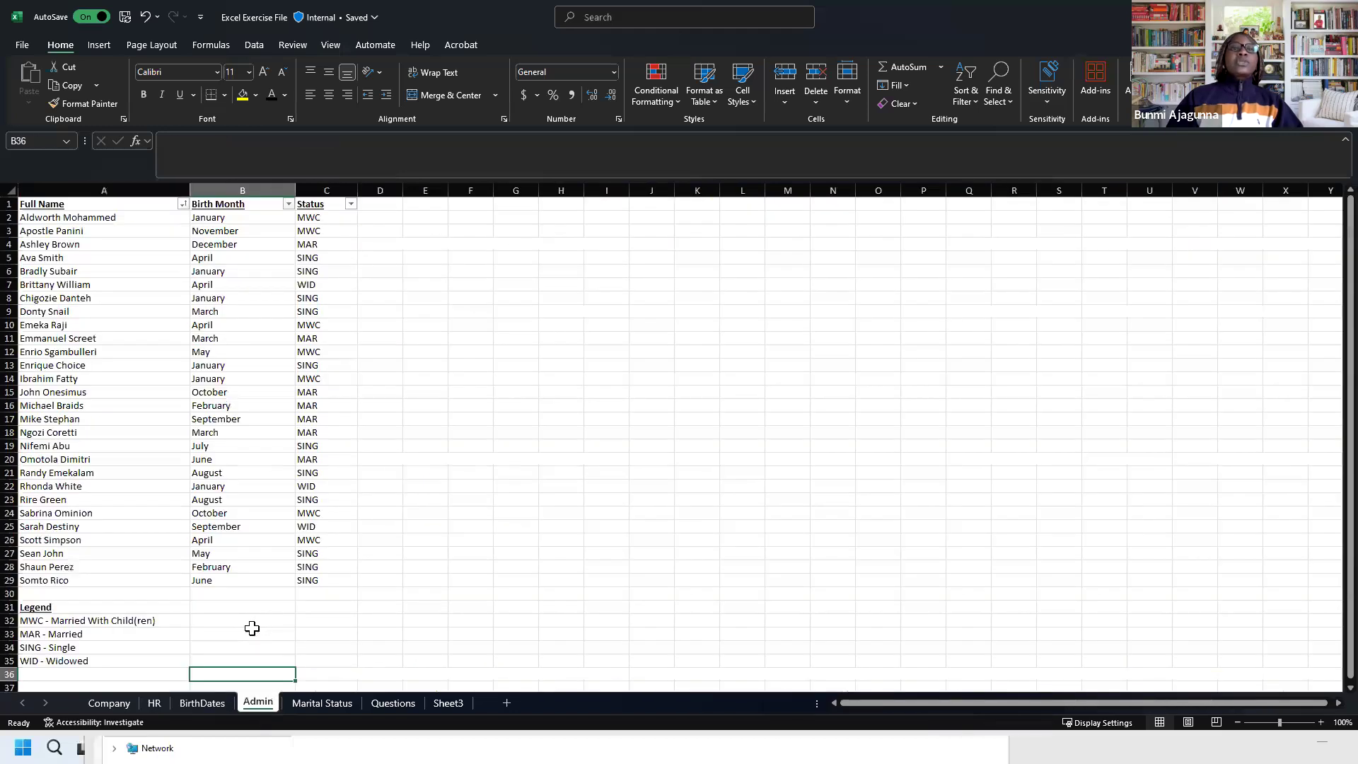
pyautogui.click(154, 703)
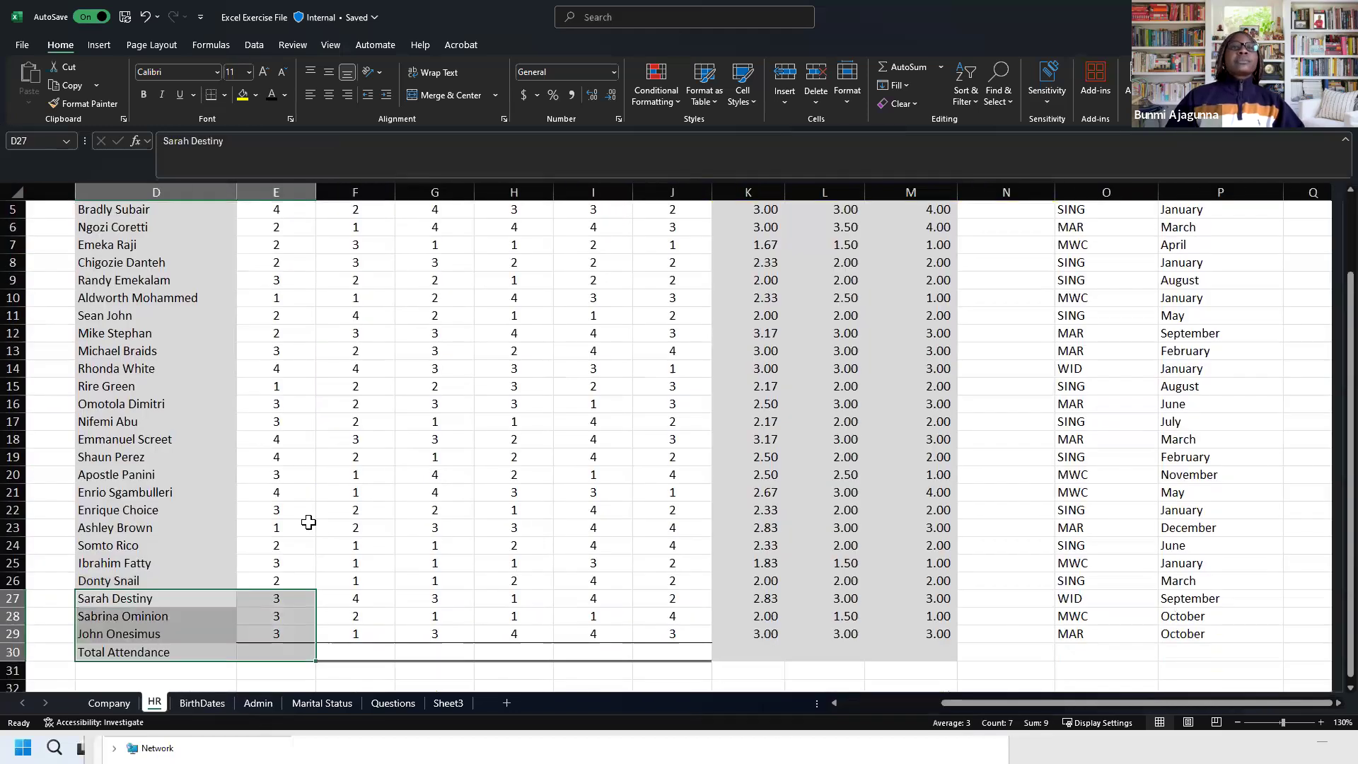
pyautogui.click(309, 522)
pyautogui.scroll(2, 558, 556)
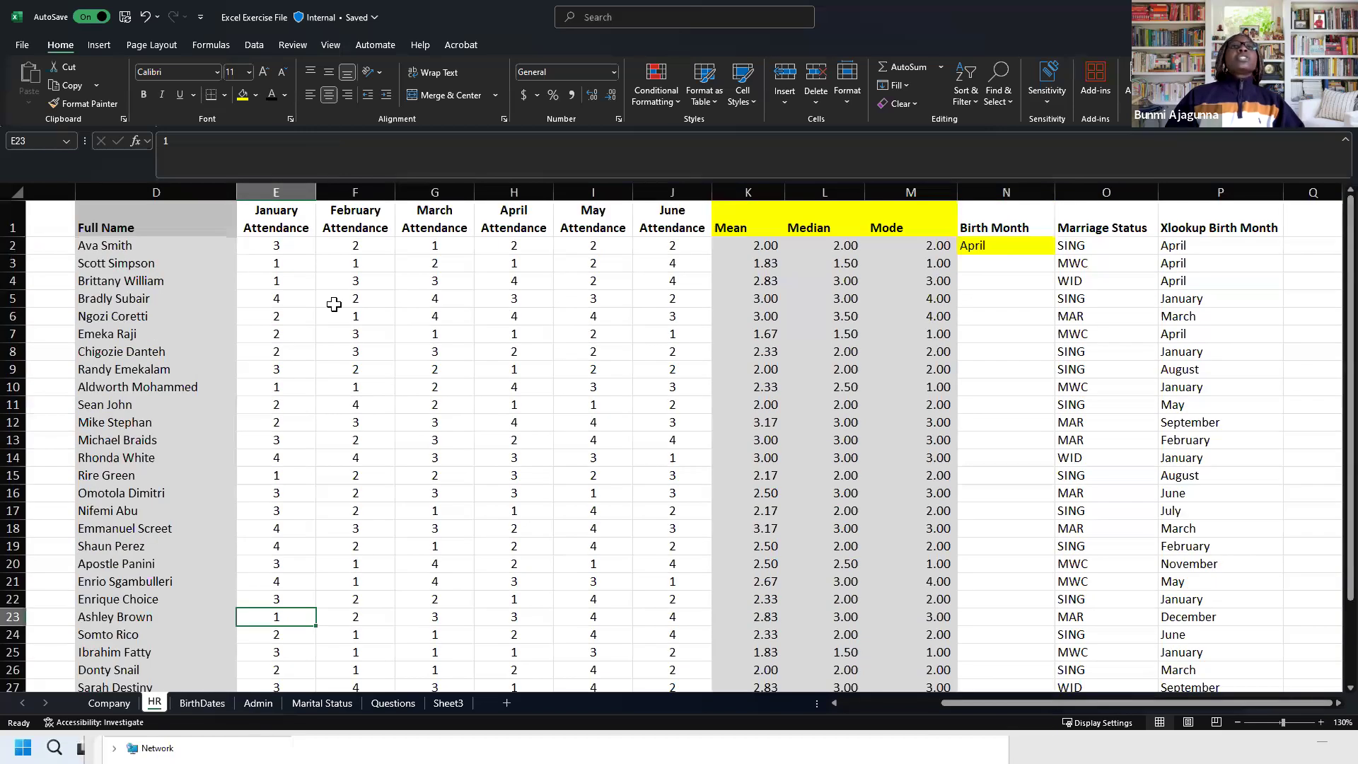
pyautogui.scroll(-1, 346, 557)
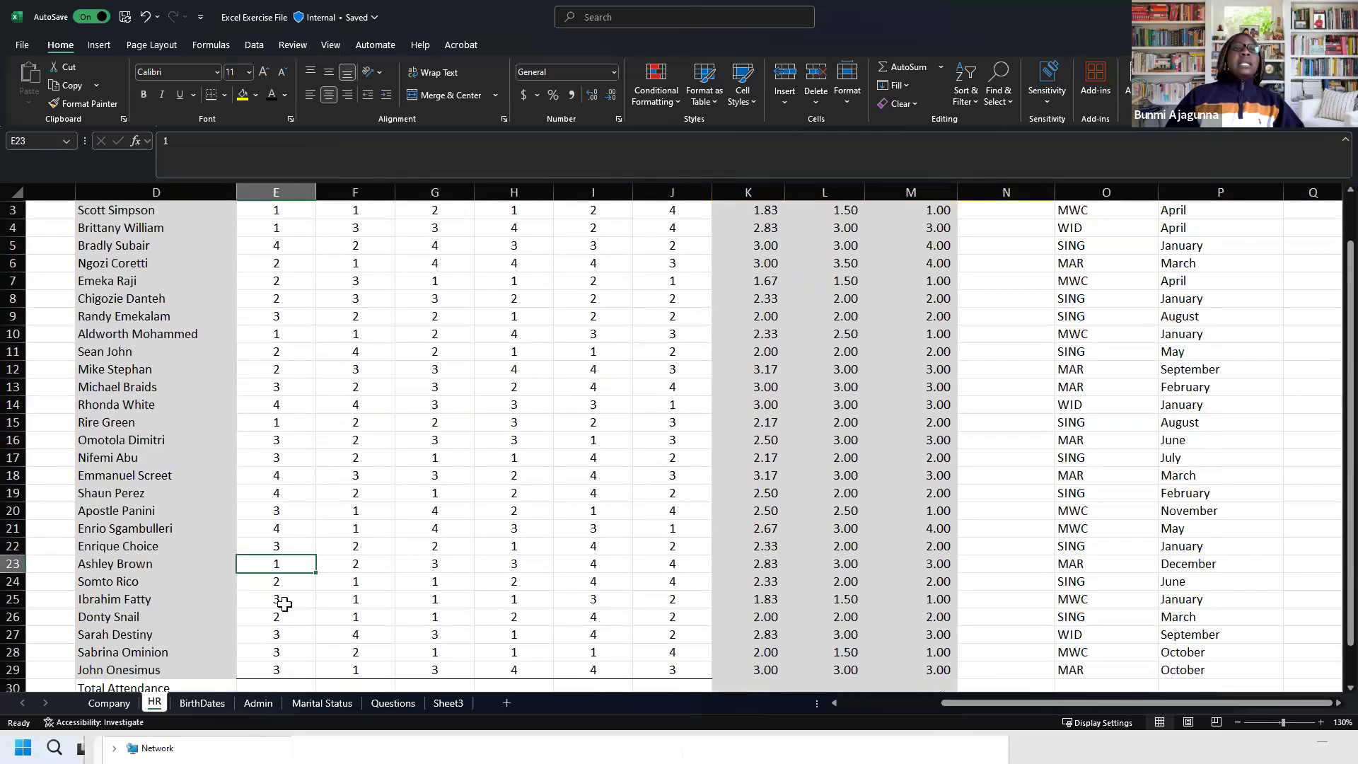
pyautogui.scroll(-1, 284, 603)
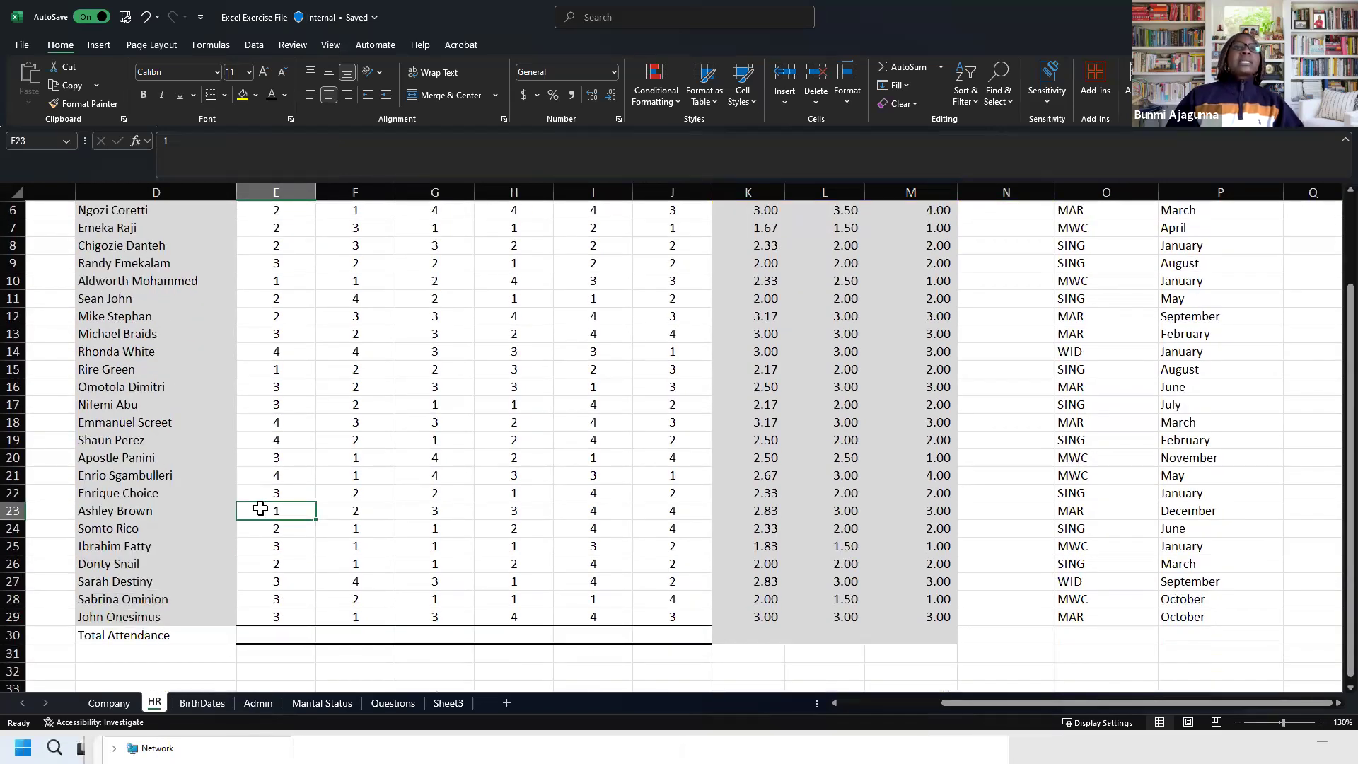
# Step: Total the January attendance in E30 of the HR sheet with the formula =SUM(E2:E29)
pyautogui.scroll(2, 269, 461)
pyautogui.click(282, 242)
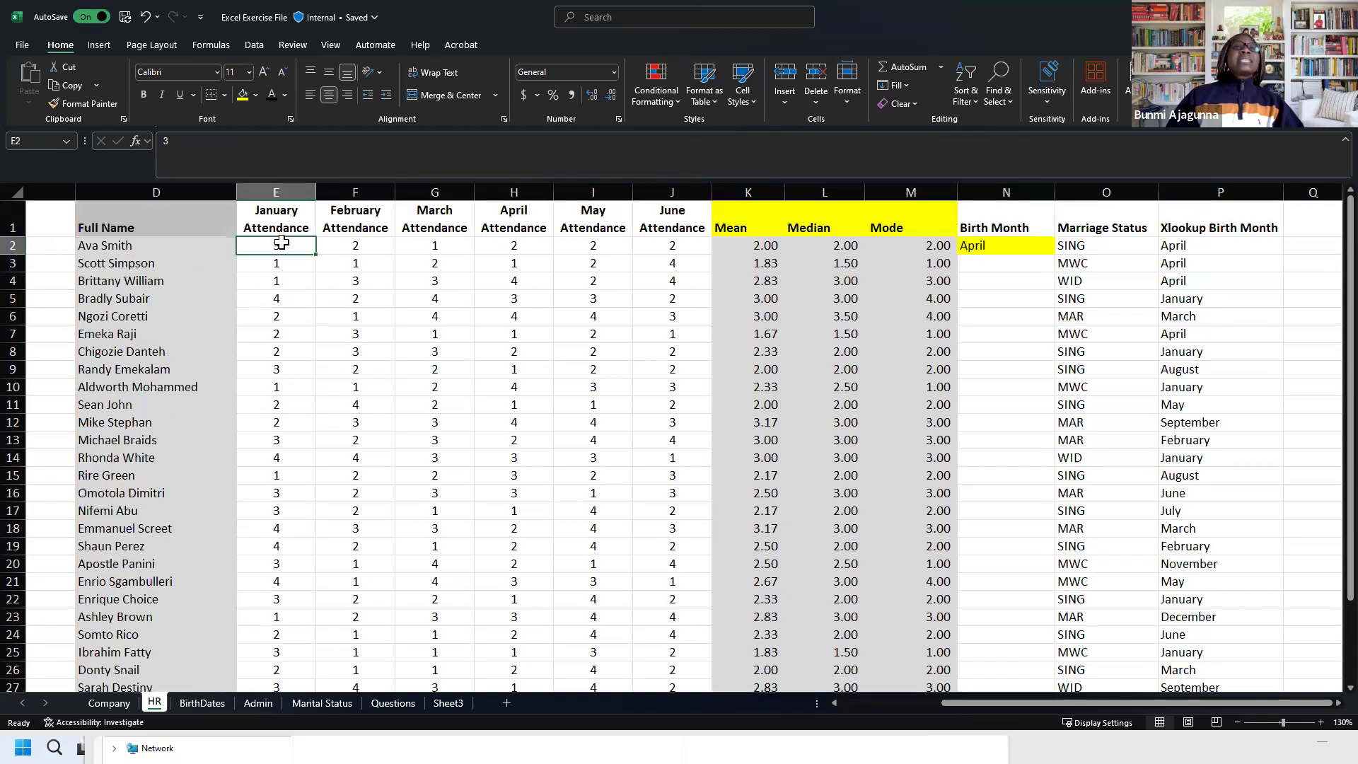
pyautogui.scroll(-4, 276, 644)
pyautogui.scroll(1, 267, 559)
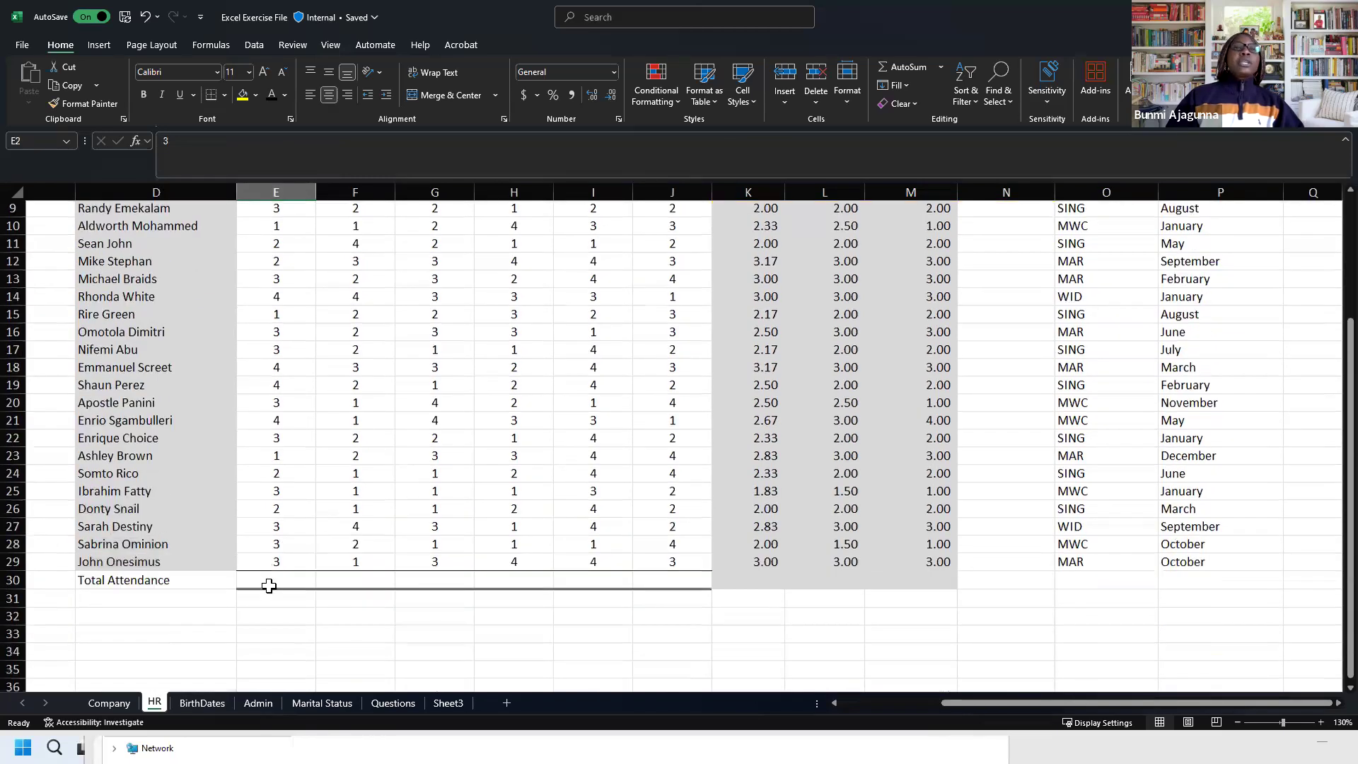
pyautogui.click(286, 589)
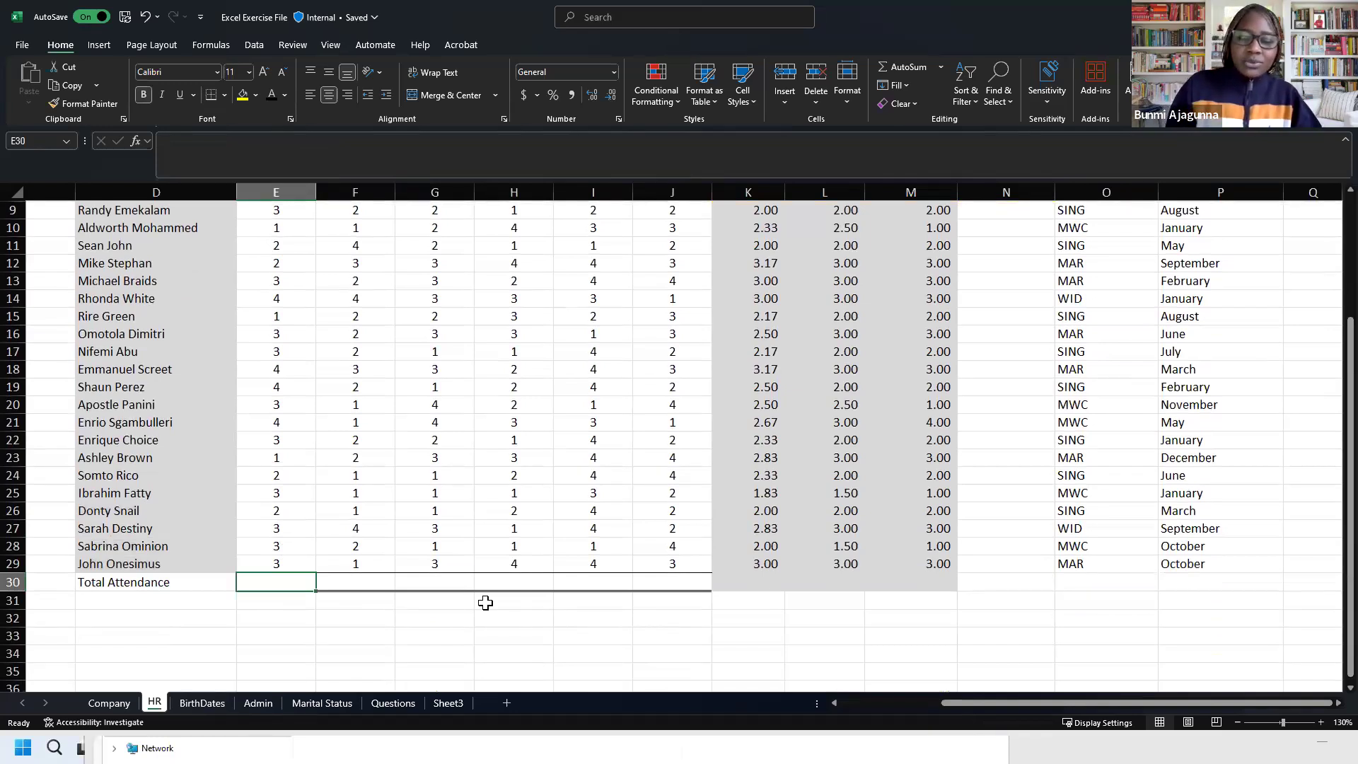
pyautogui.write('=sum')
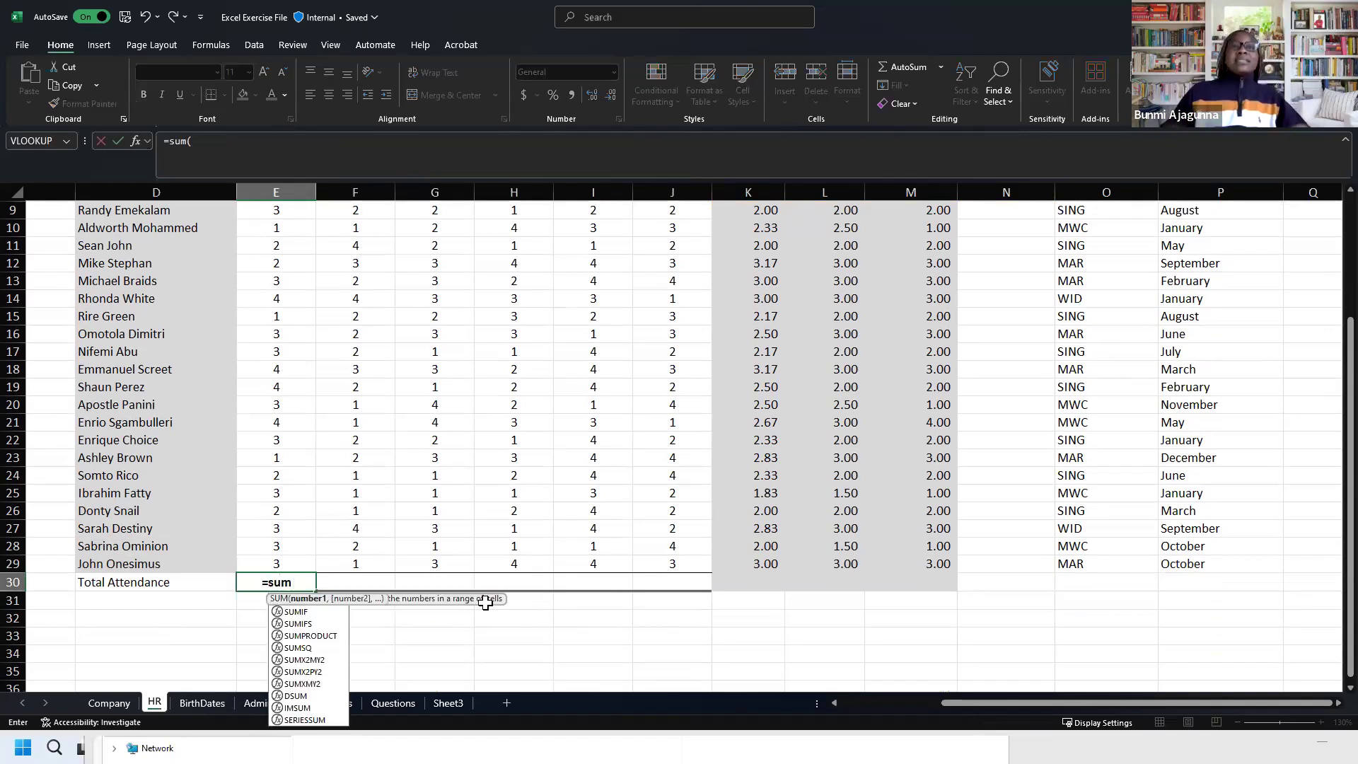
pyautogui.write('(')
pyautogui.moveTo(280, 564); pyautogui.dragTo(274, 244)
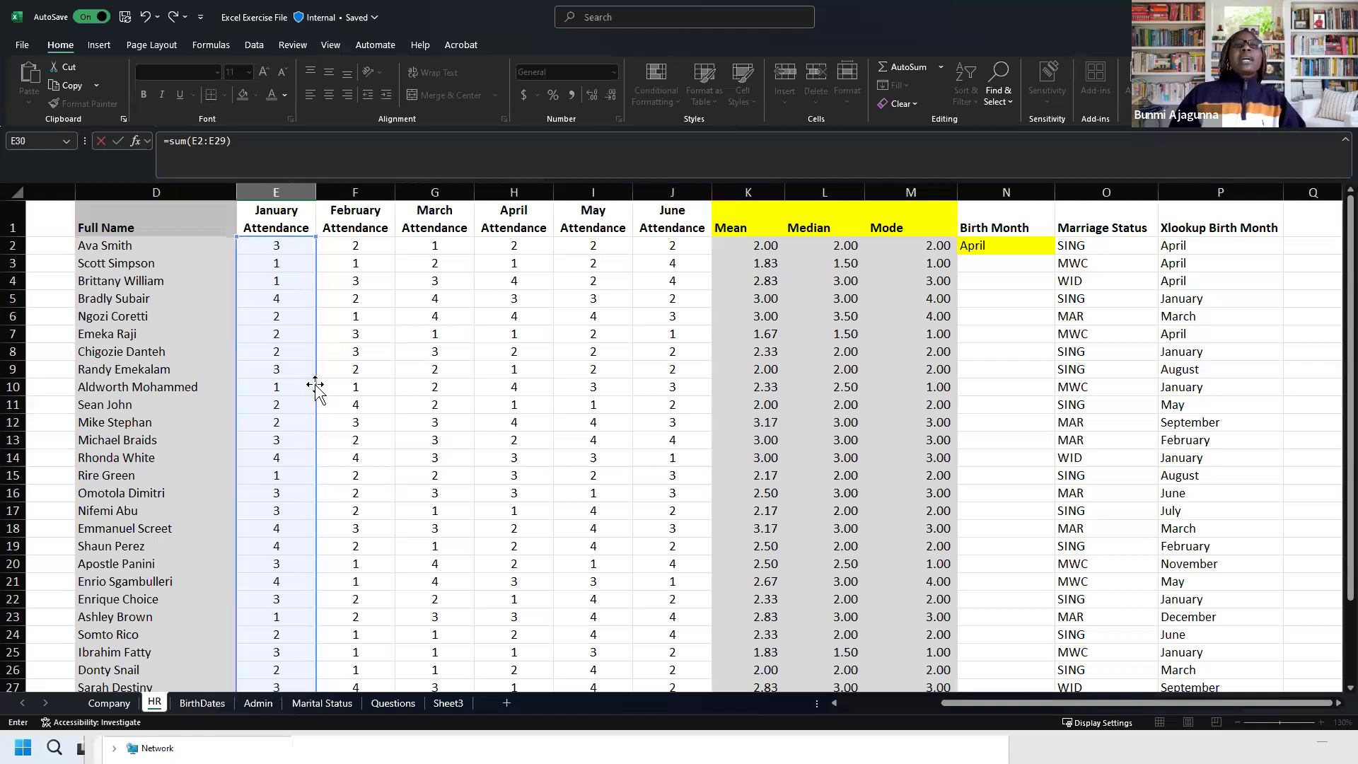
pyautogui.write(')')
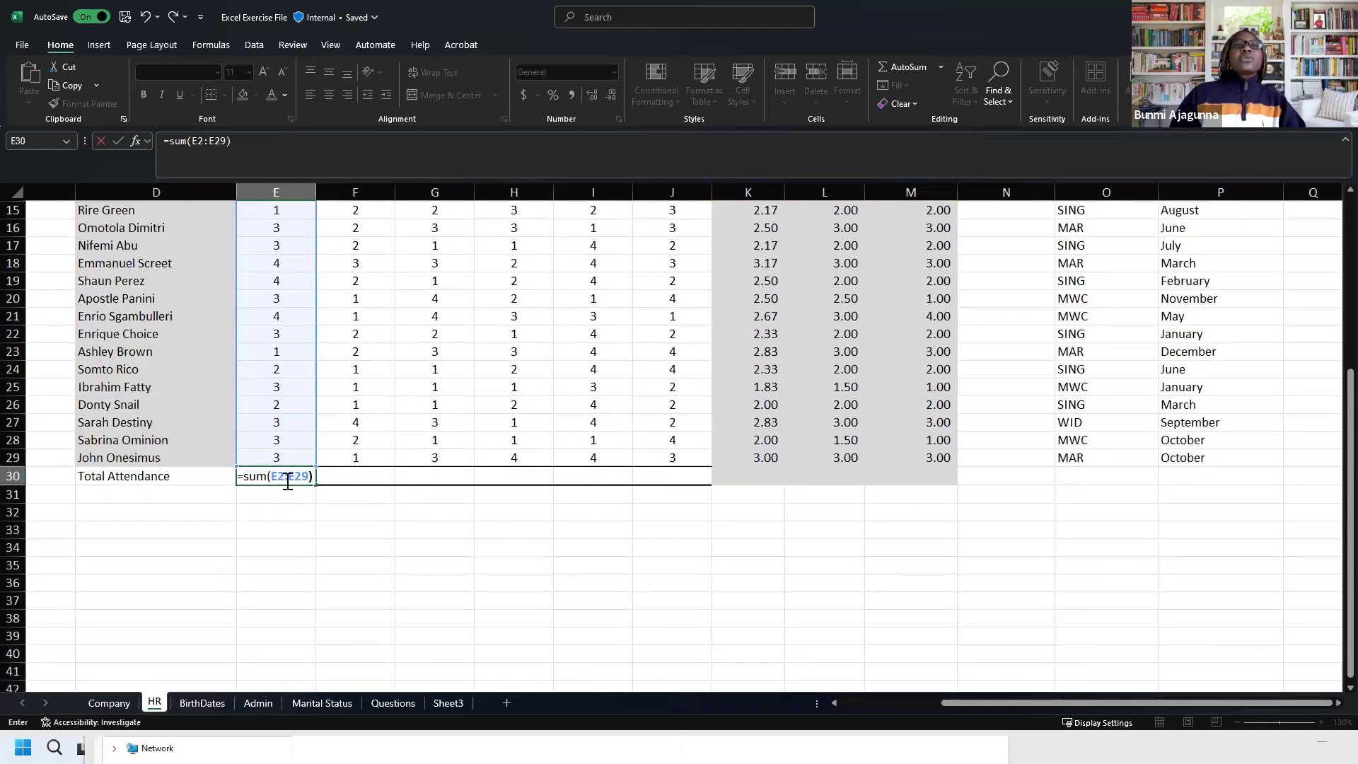
pyautogui.press('Return')
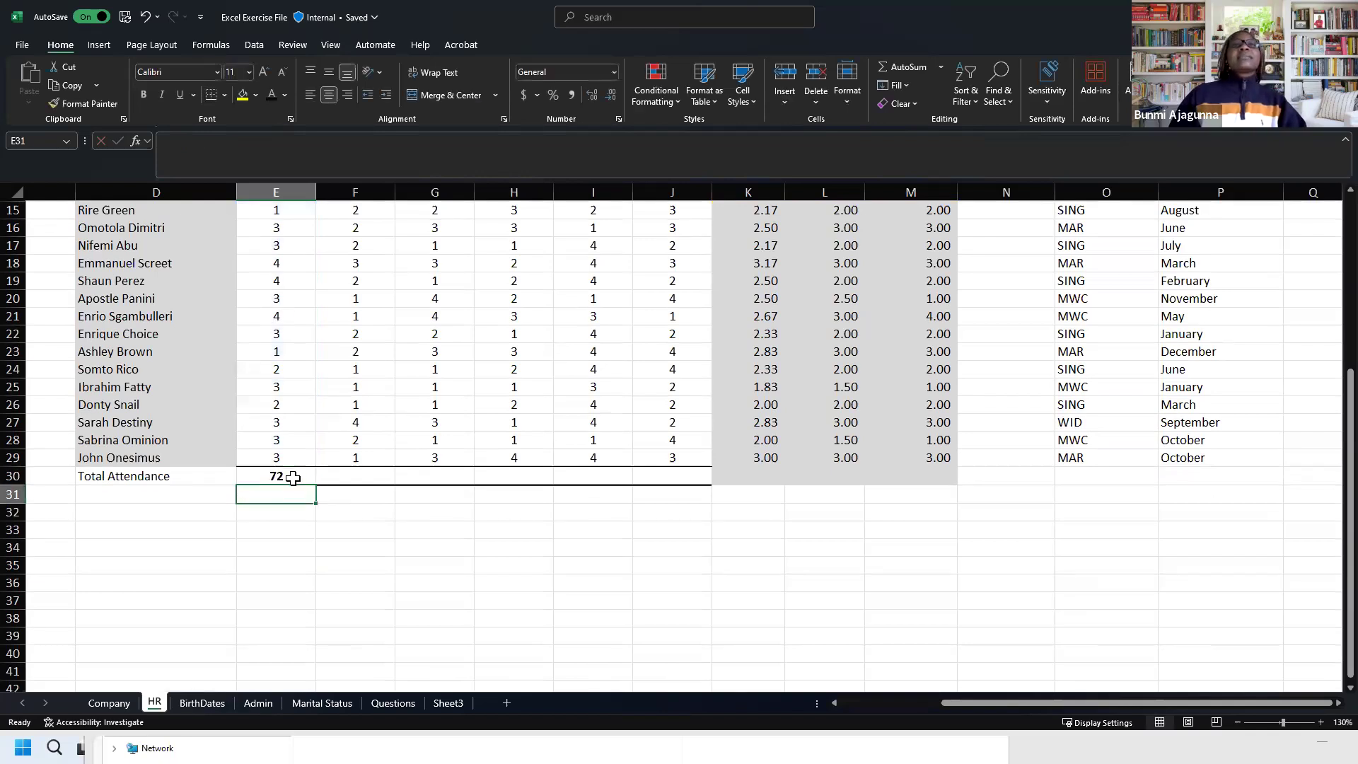
# Step: Copy the text of the January total formula in E30 and leave the cell's editing mode
pyautogui.press('Up')
pyautogui.moveTo(257, 151); pyautogui.dragTo(116, 137)
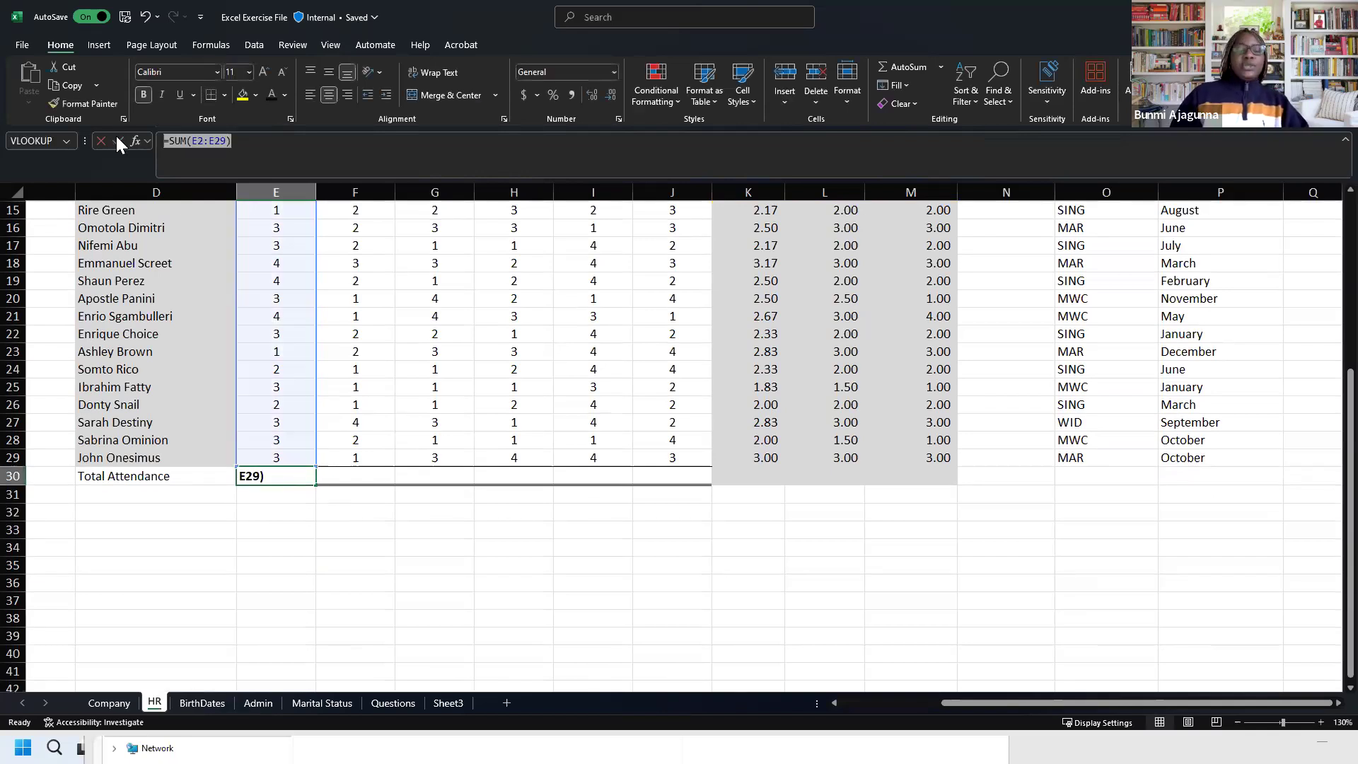
pyautogui.hotkey('ctrl', 'c')
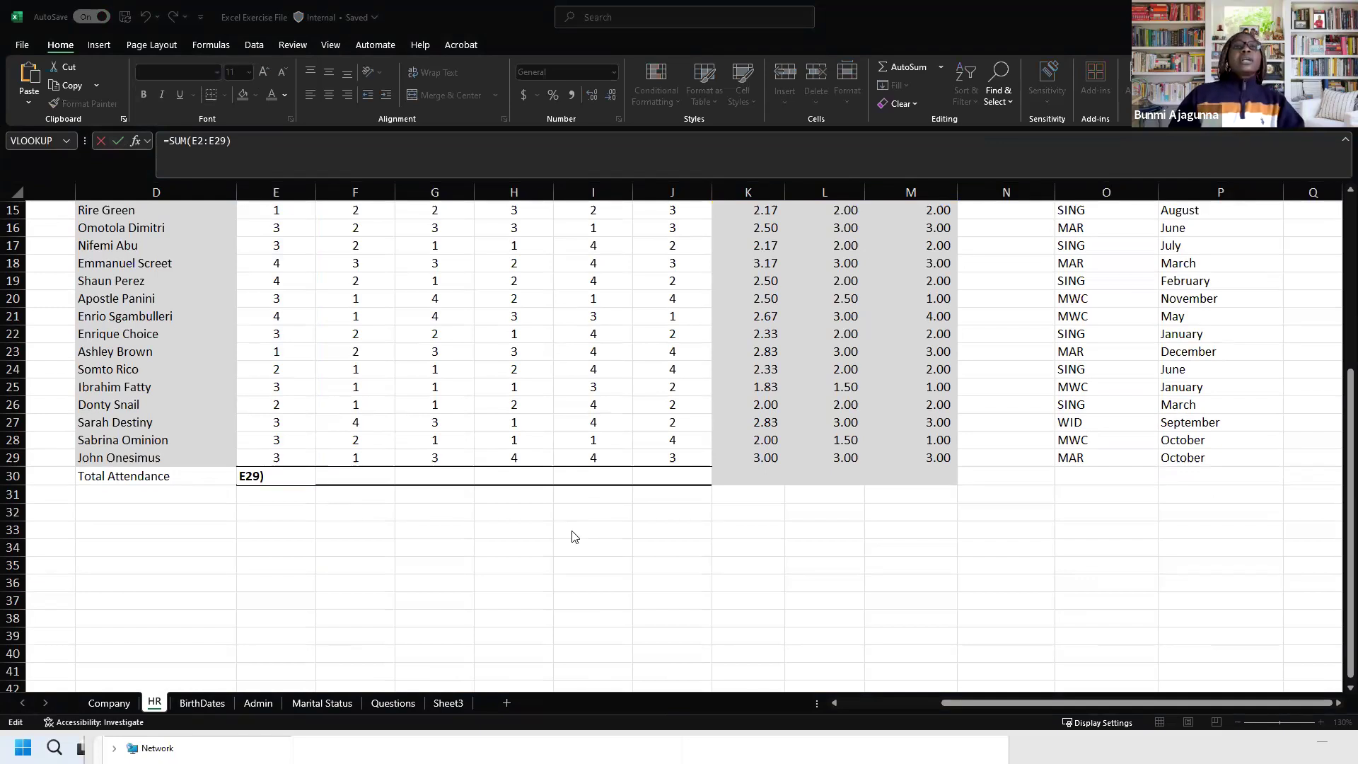
pyautogui.click(532, 550)
pyautogui.press('Escape')
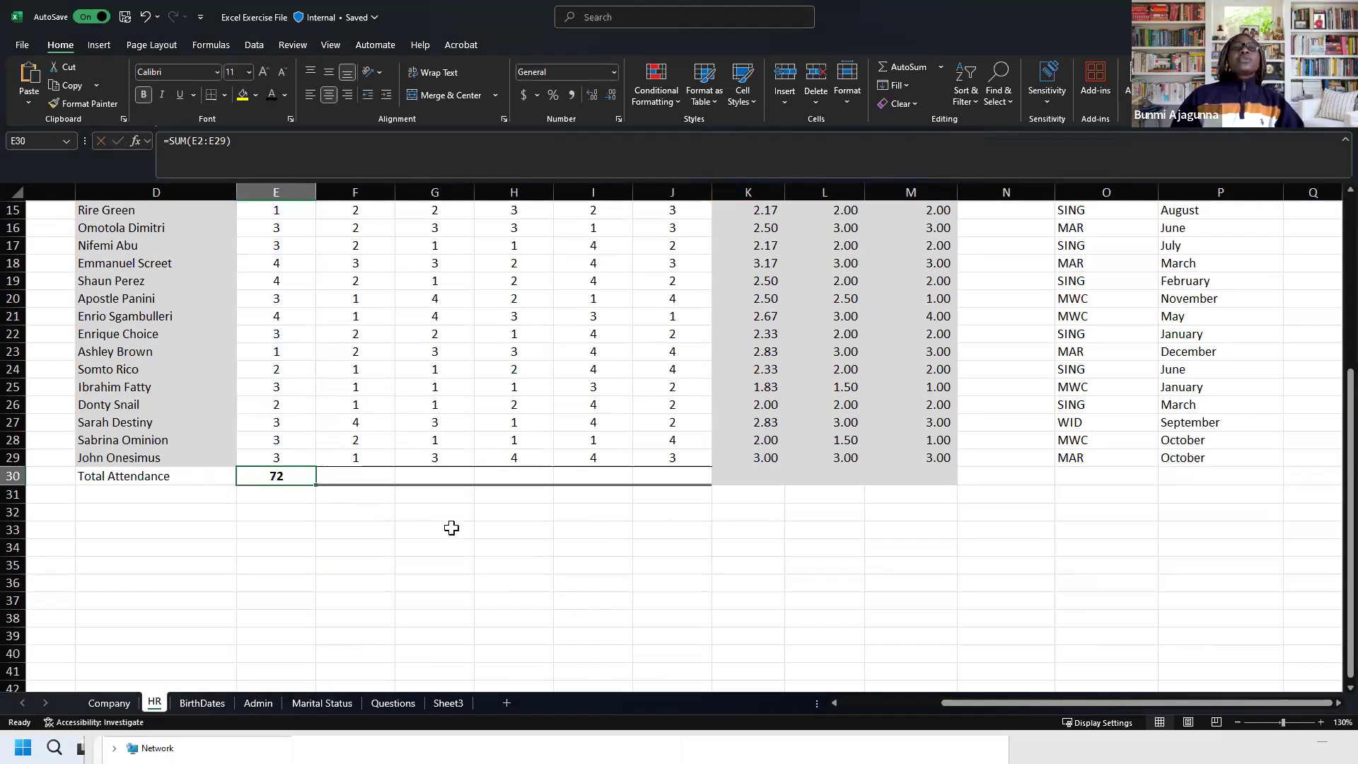
pyautogui.doubleClick(281, 476)
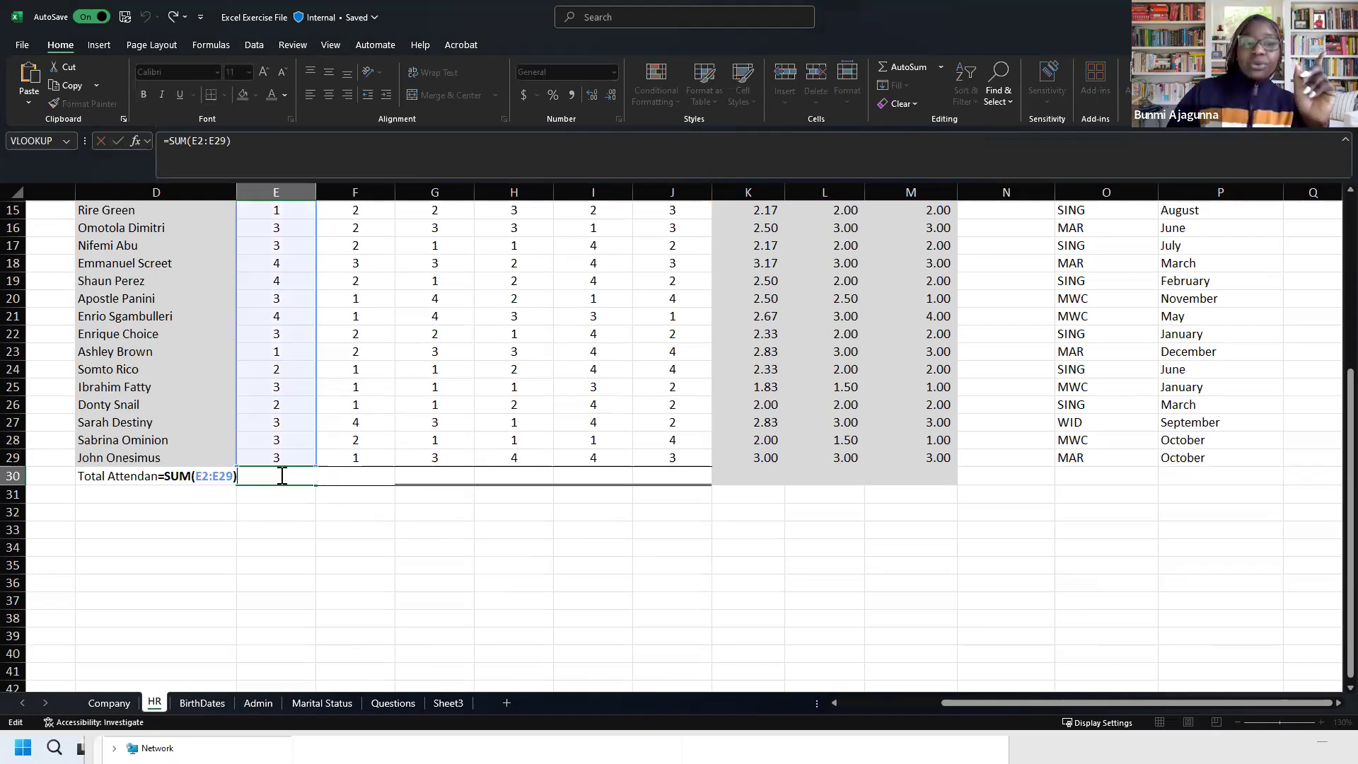
pyautogui.press('BackSpace')
pyautogui.press('BackSpace')
pyautogui.press('BackSpace')
pyautogui.press('BackSpace')
pyautogui.press('BackSpace')
pyautogui.press('BackSpace')
pyautogui.press('BackSpace')
pyautogui.press('BackSpace')
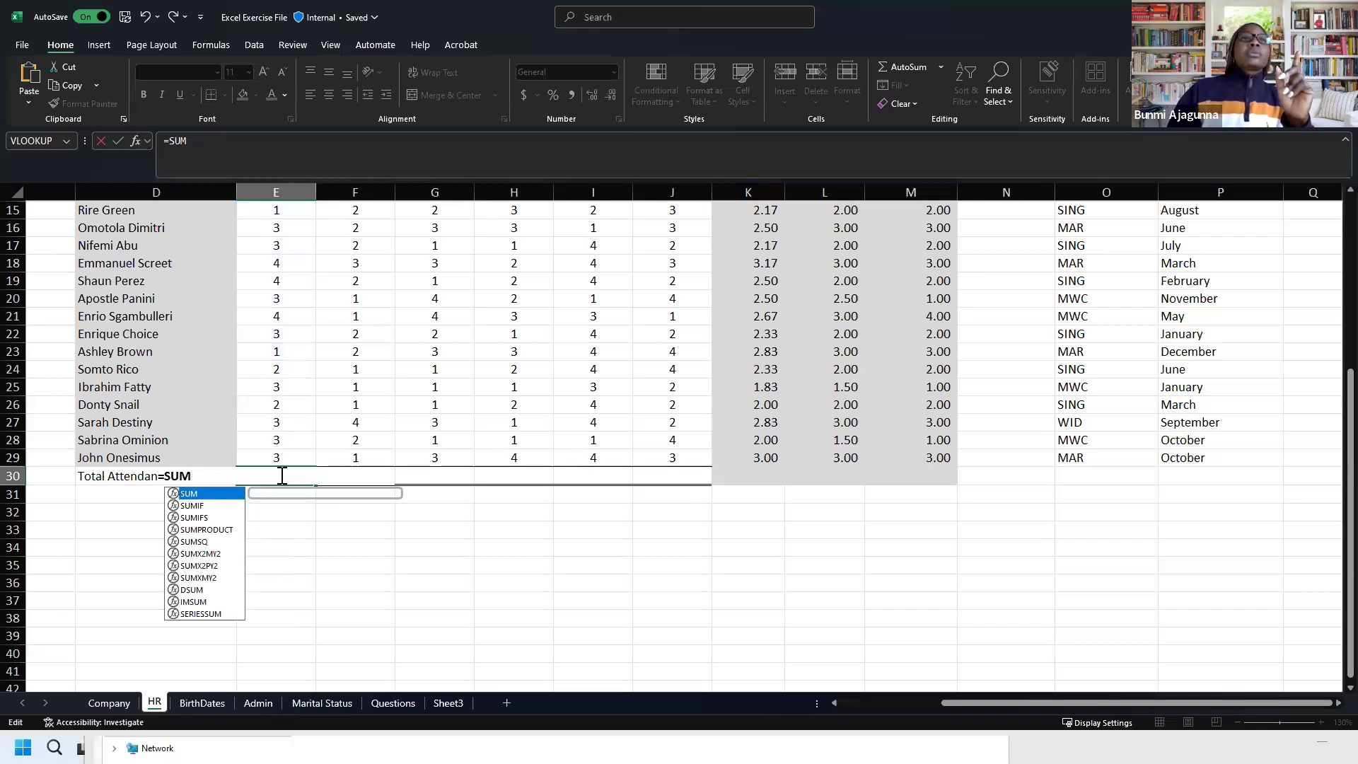
pyautogui.press('BackSpace')
pyautogui.press('BackSpace')
pyautogui.press('BackSpace')
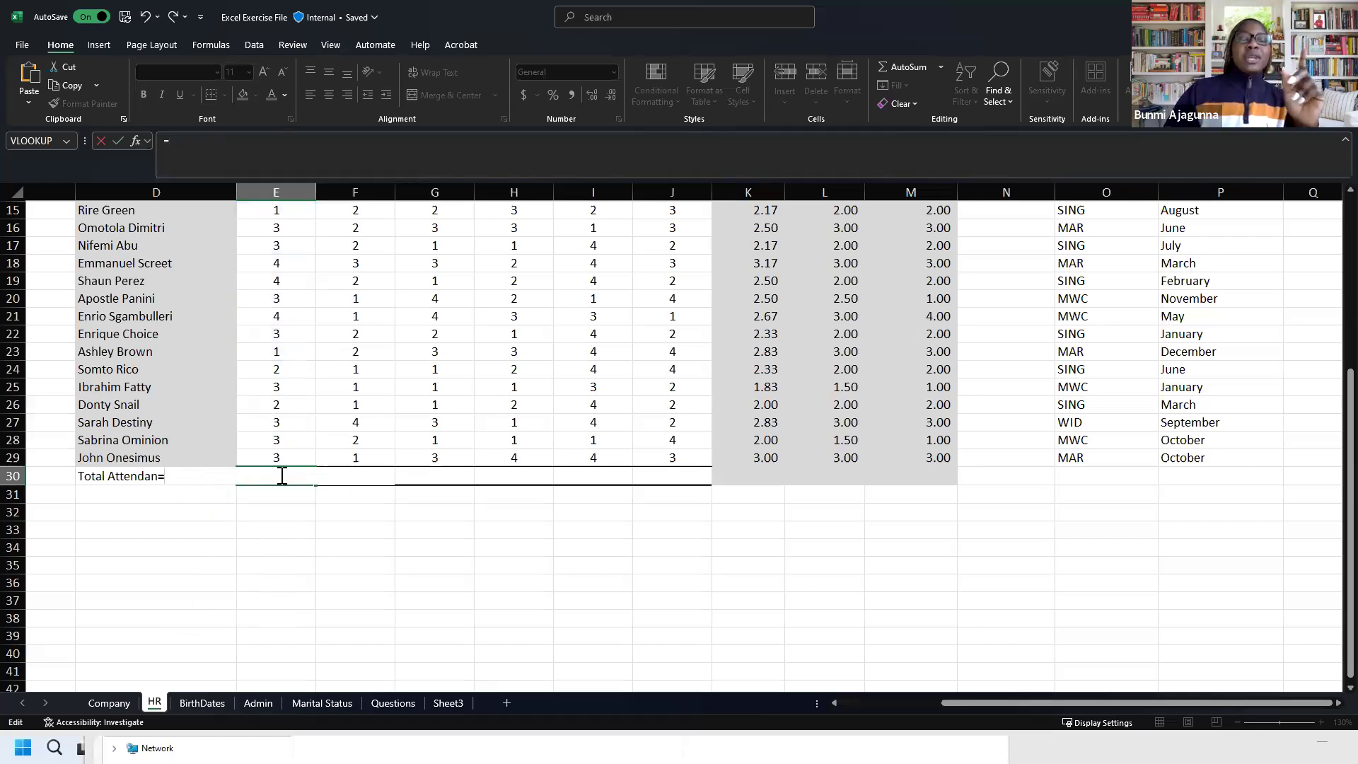
pyautogui.press('Escape')
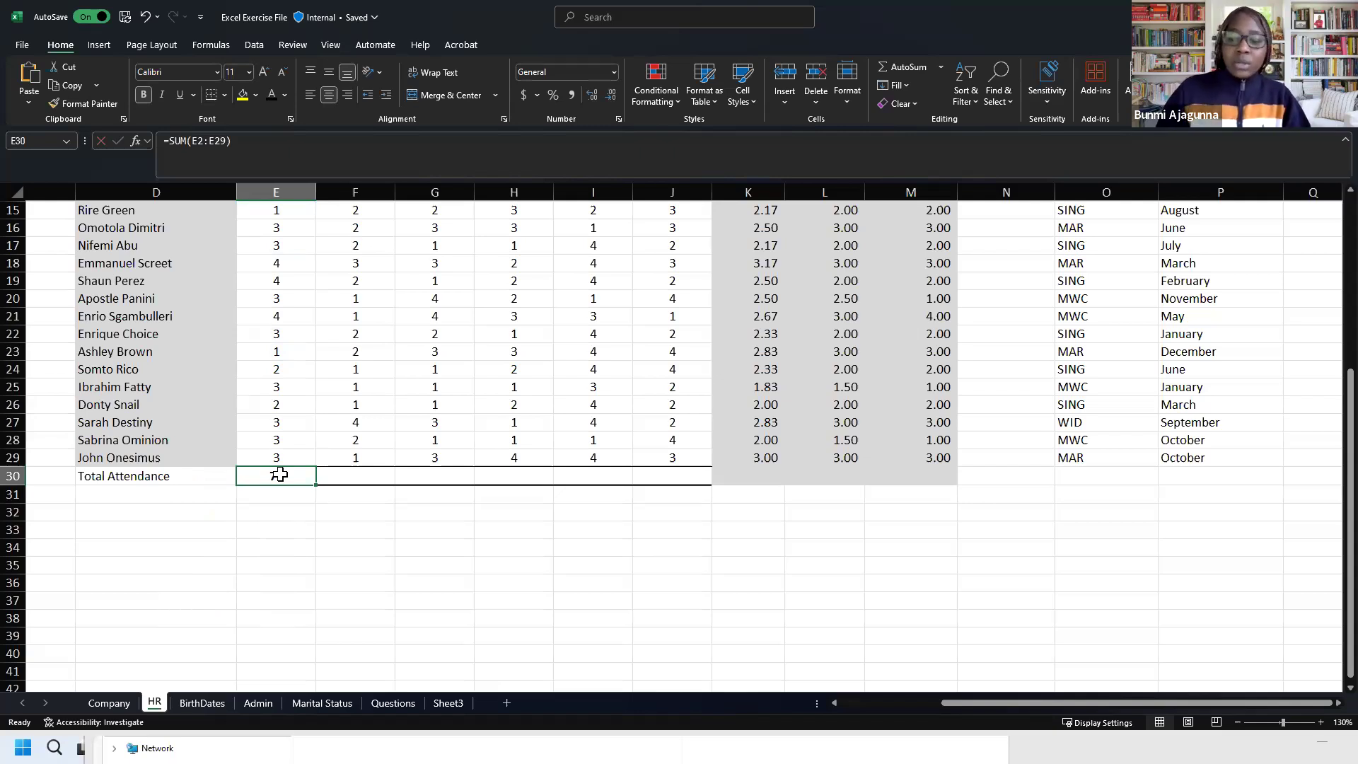
# Step: Total the January and February attendance in E30 and F30 with AutoSum over rows 2 to 29
pyautogui.doubleClick(279, 475)
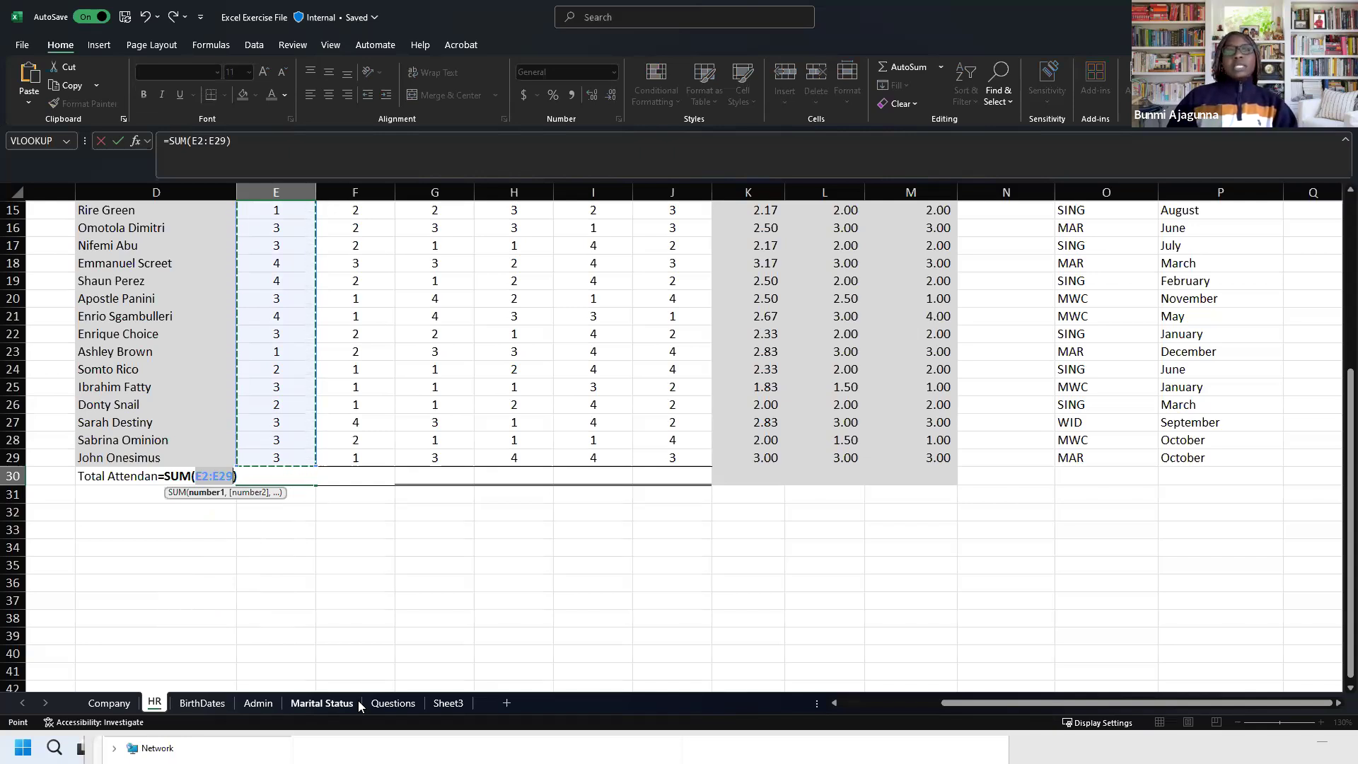
pyautogui.press('Return')
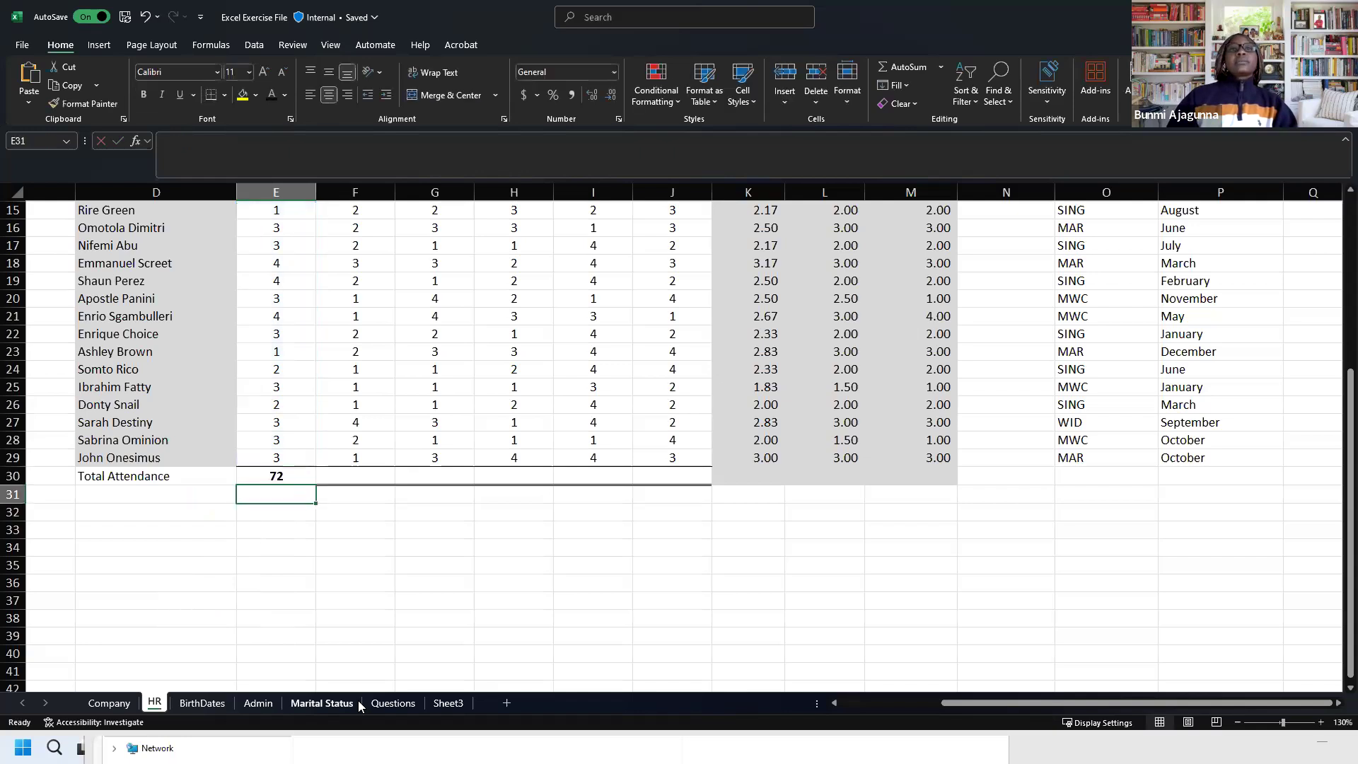
pyautogui.click(343, 473)
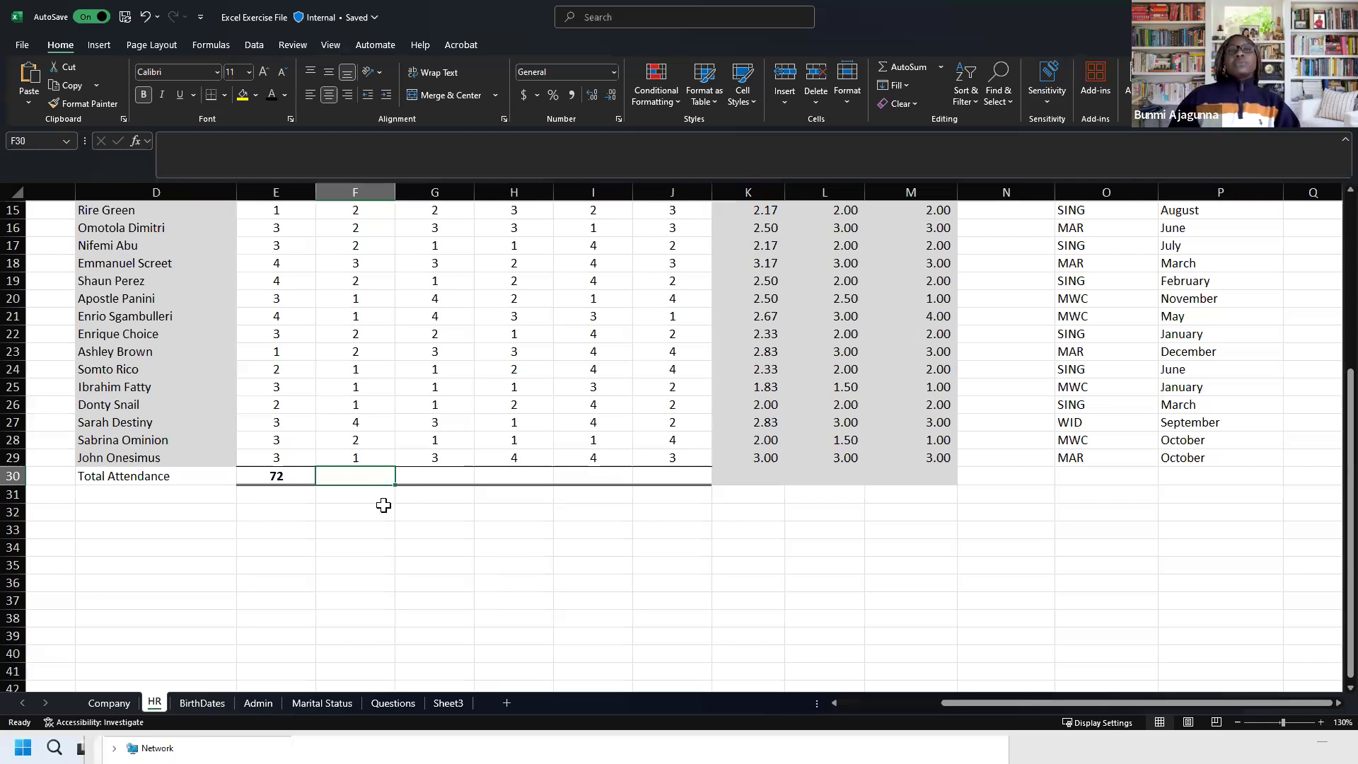
pyautogui.hotkey('alt', '=')
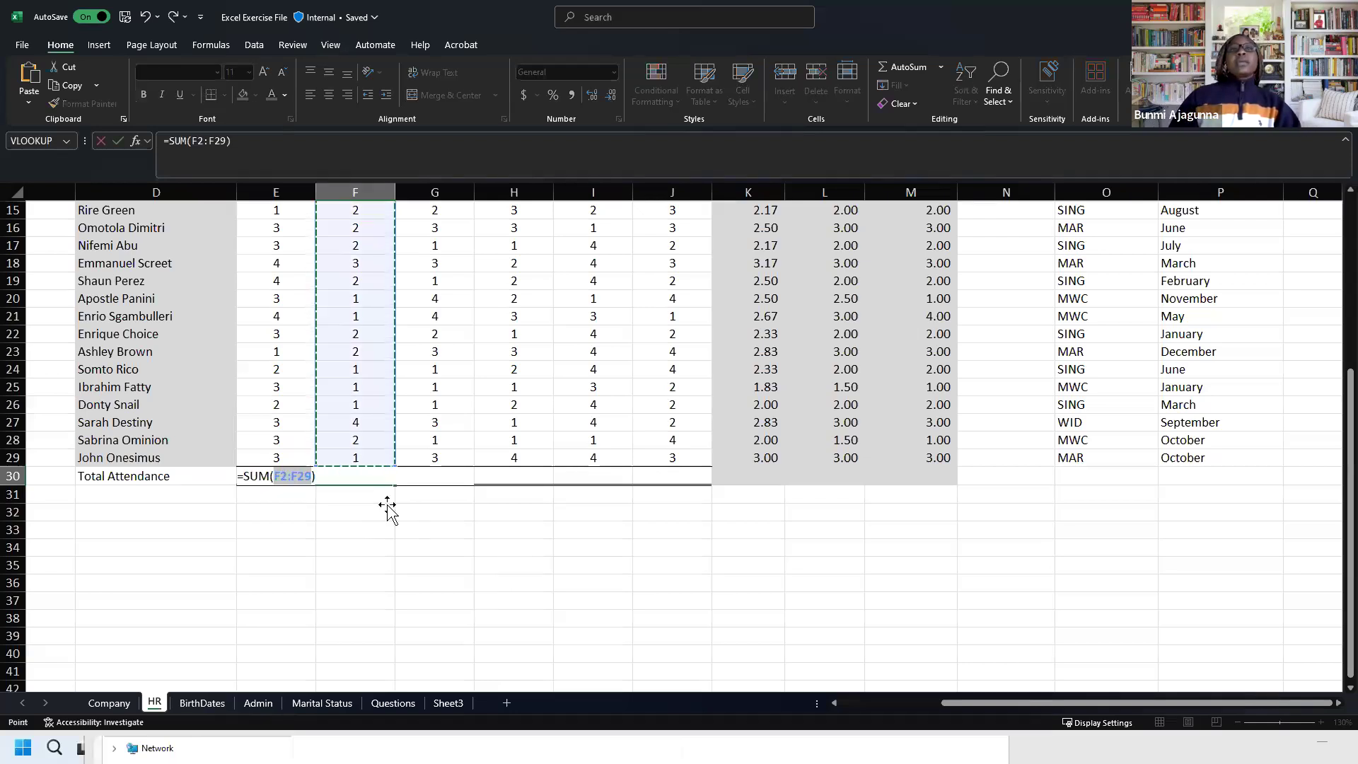
pyautogui.press('Return')
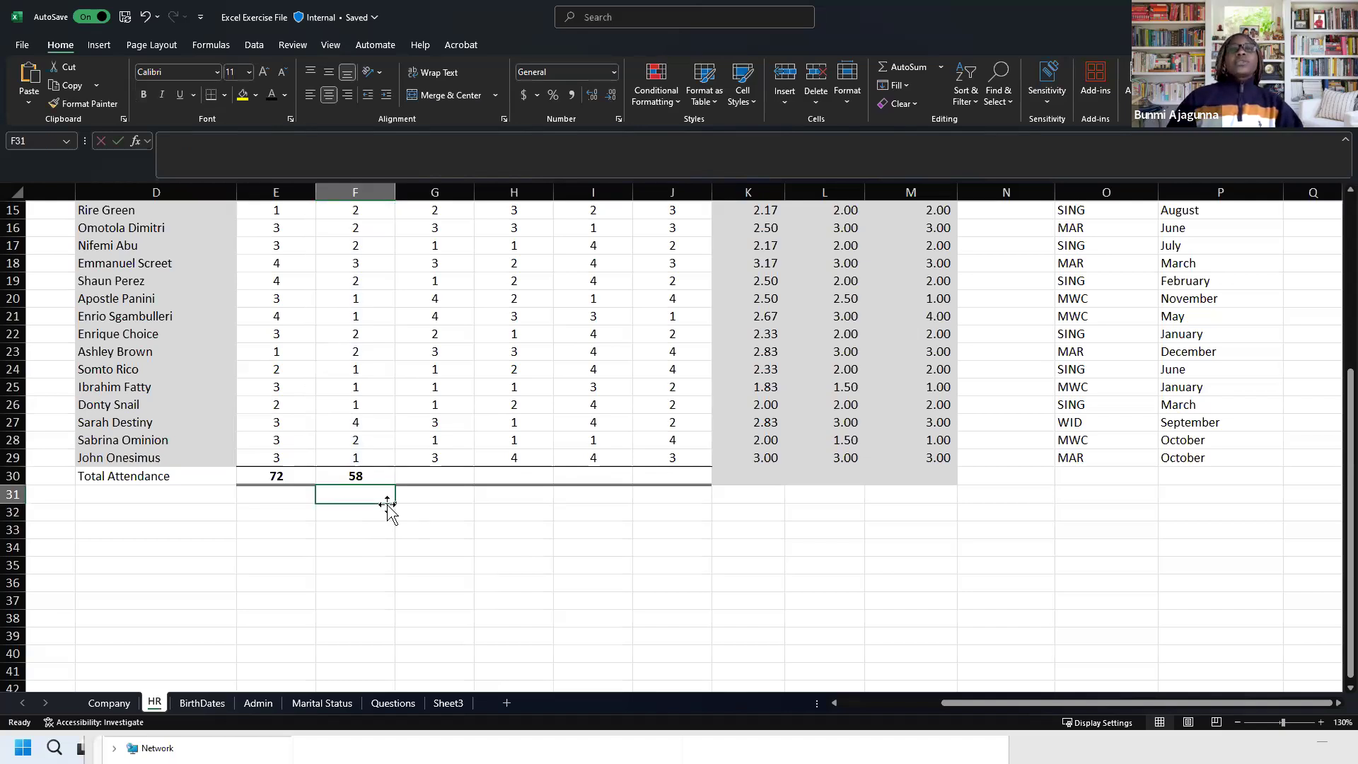
pyautogui.click(425, 470)
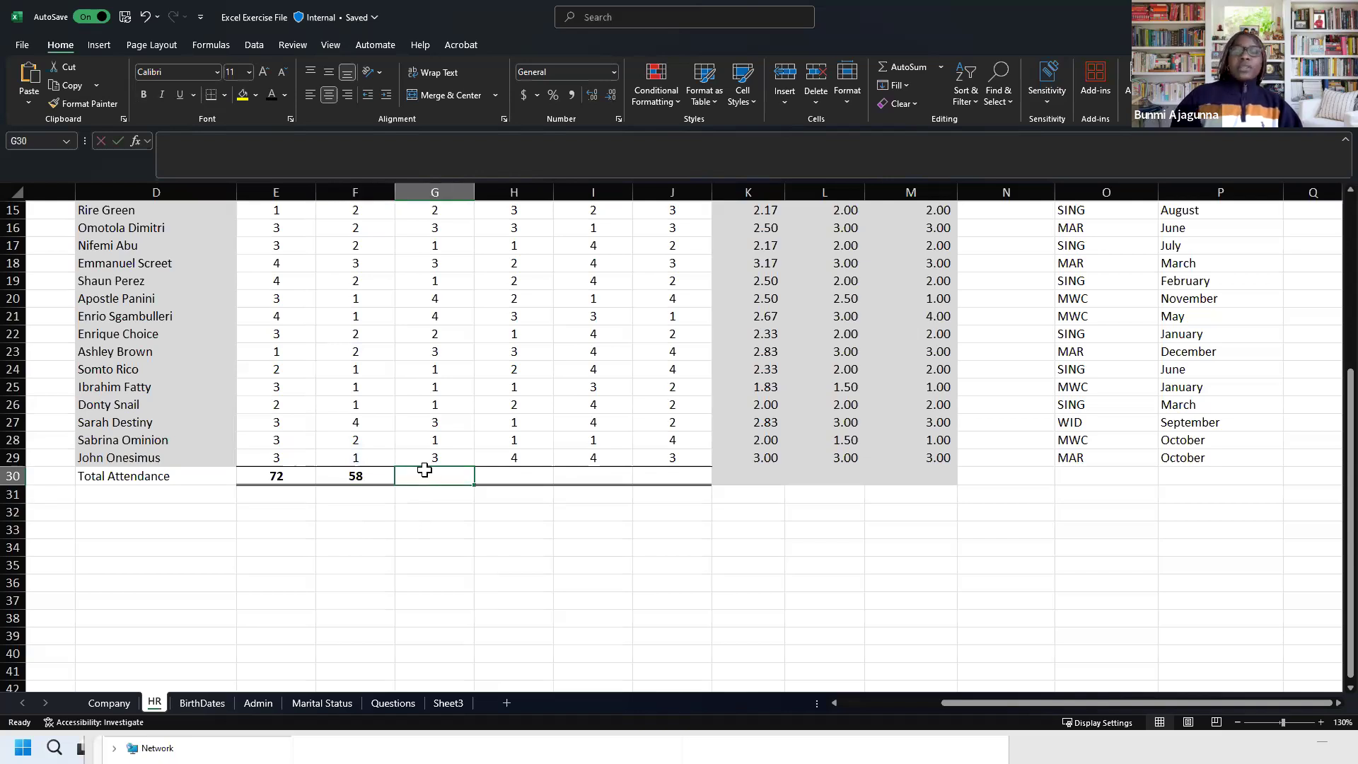
pyautogui.write('=')
pyautogui.click(434, 460)
pyautogui.write('+')
pyautogui.click(435, 440)
pyautogui.write('+')
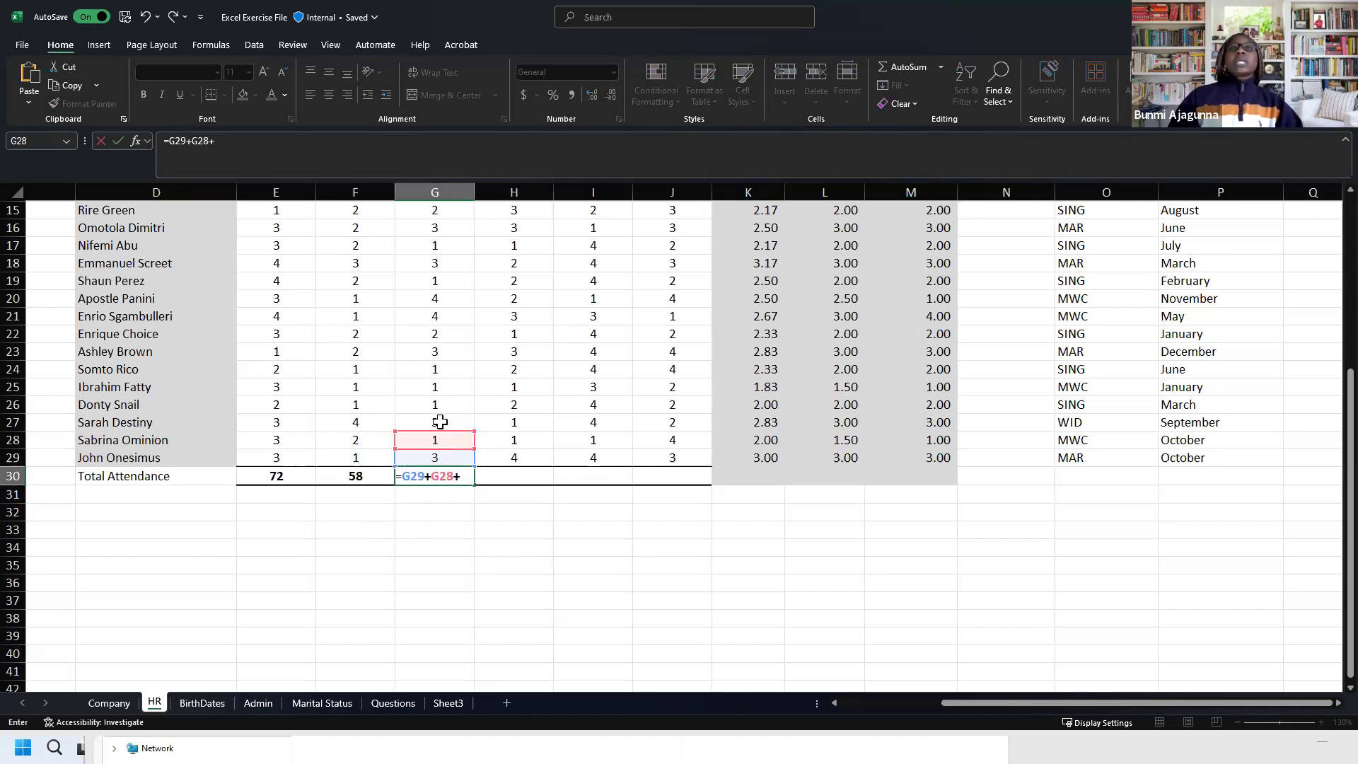
pyautogui.click(440, 422)
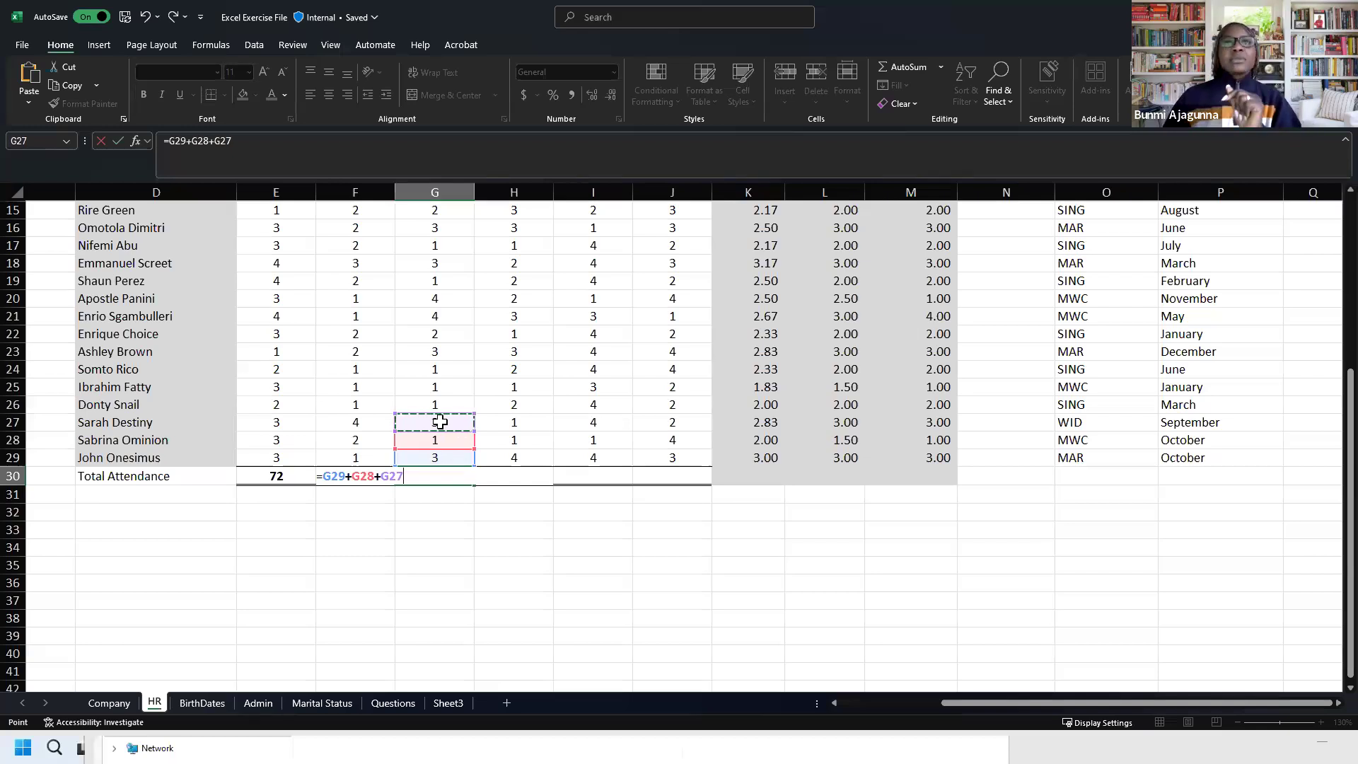
pyautogui.press('Tab')
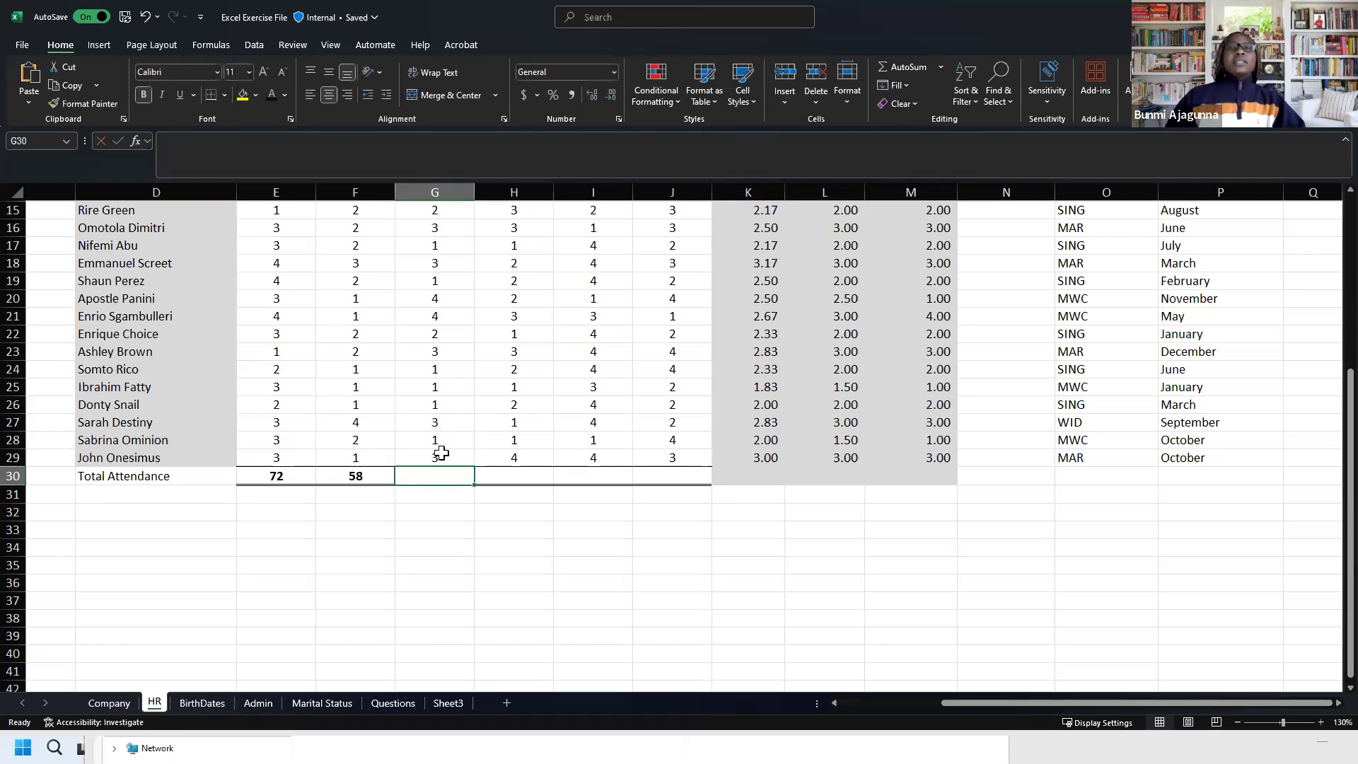
# Step: Fill the February total formula from F30 across to J30 and check the copied sums in G30 to J30
pyautogui.click(370, 478)
pyautogui.moveTo(394, 485); pyautogui.dragTo(679, 501)
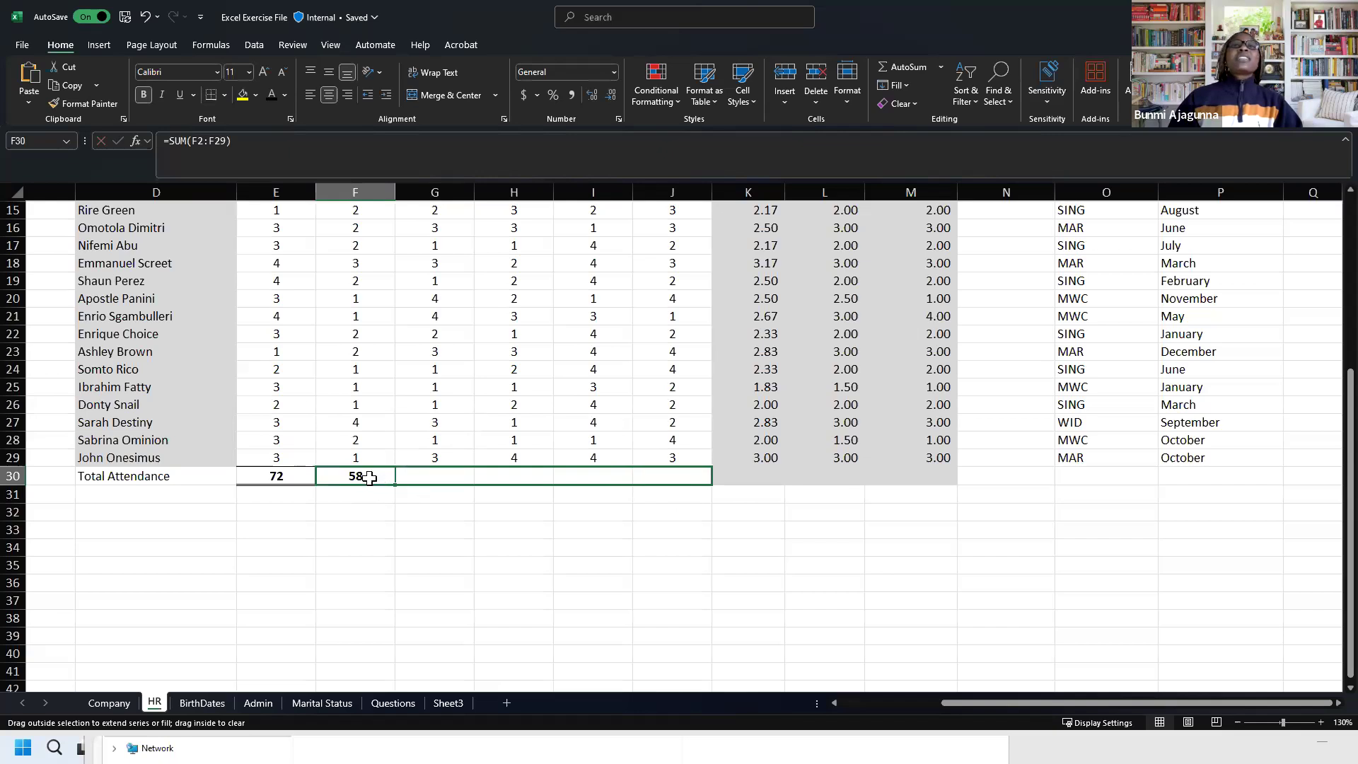
pyautogui.click(431, 478)
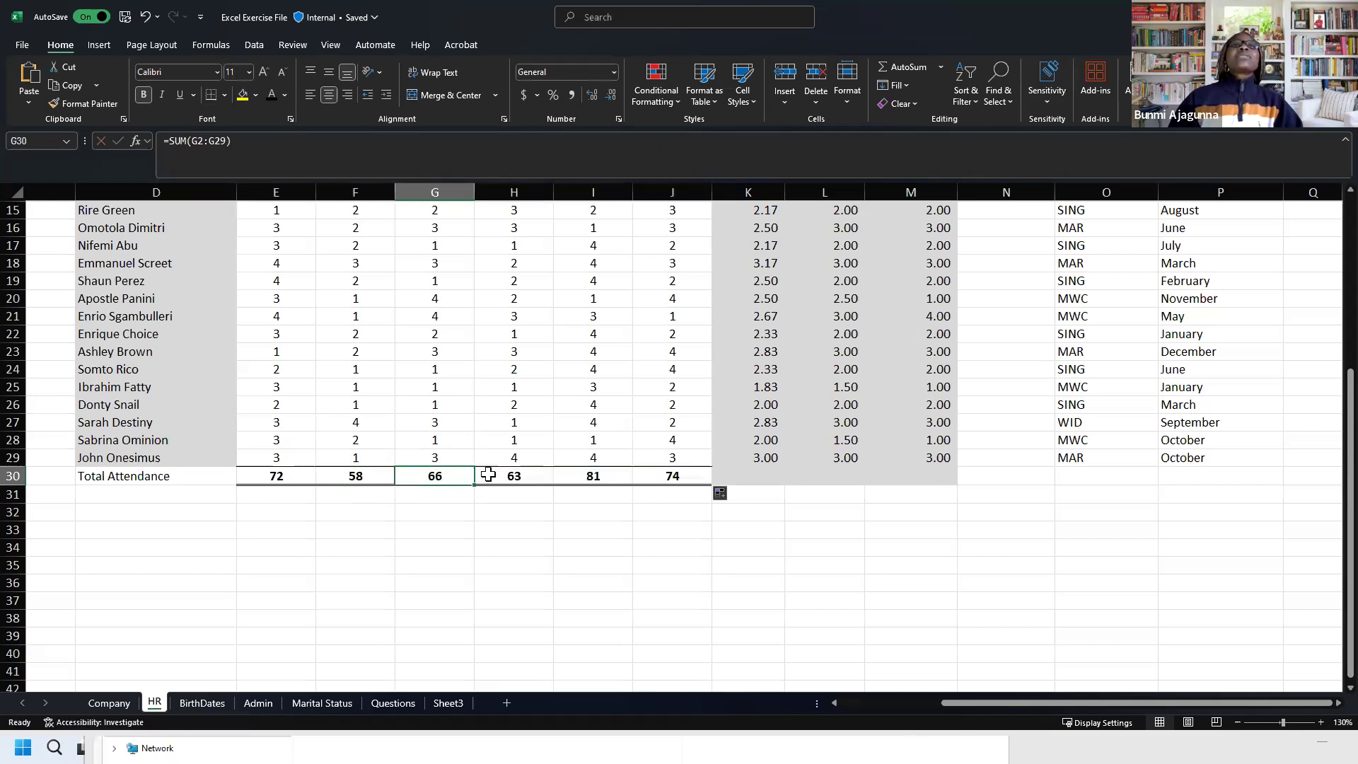
pyautogui.click(487, 474)
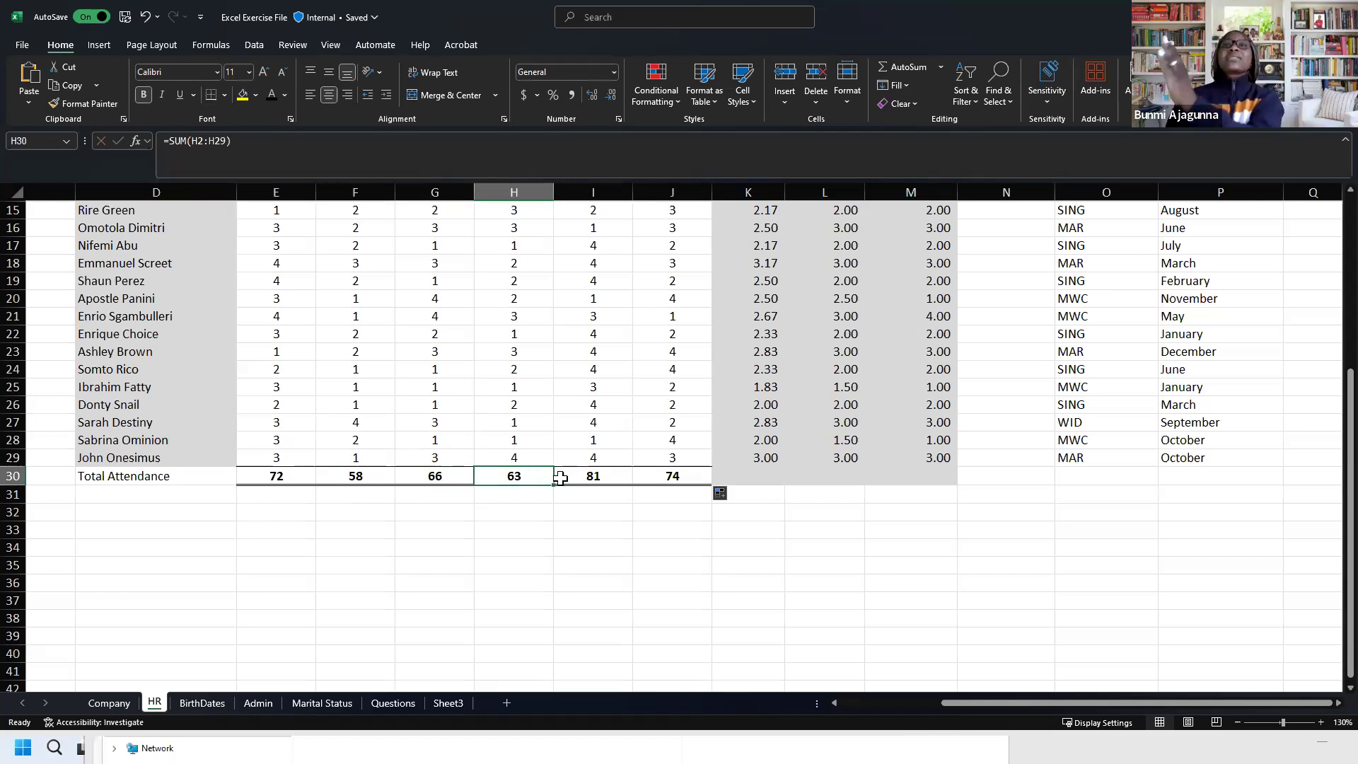
pyautogui.click(610, 476)
pyautogui.press('Right')
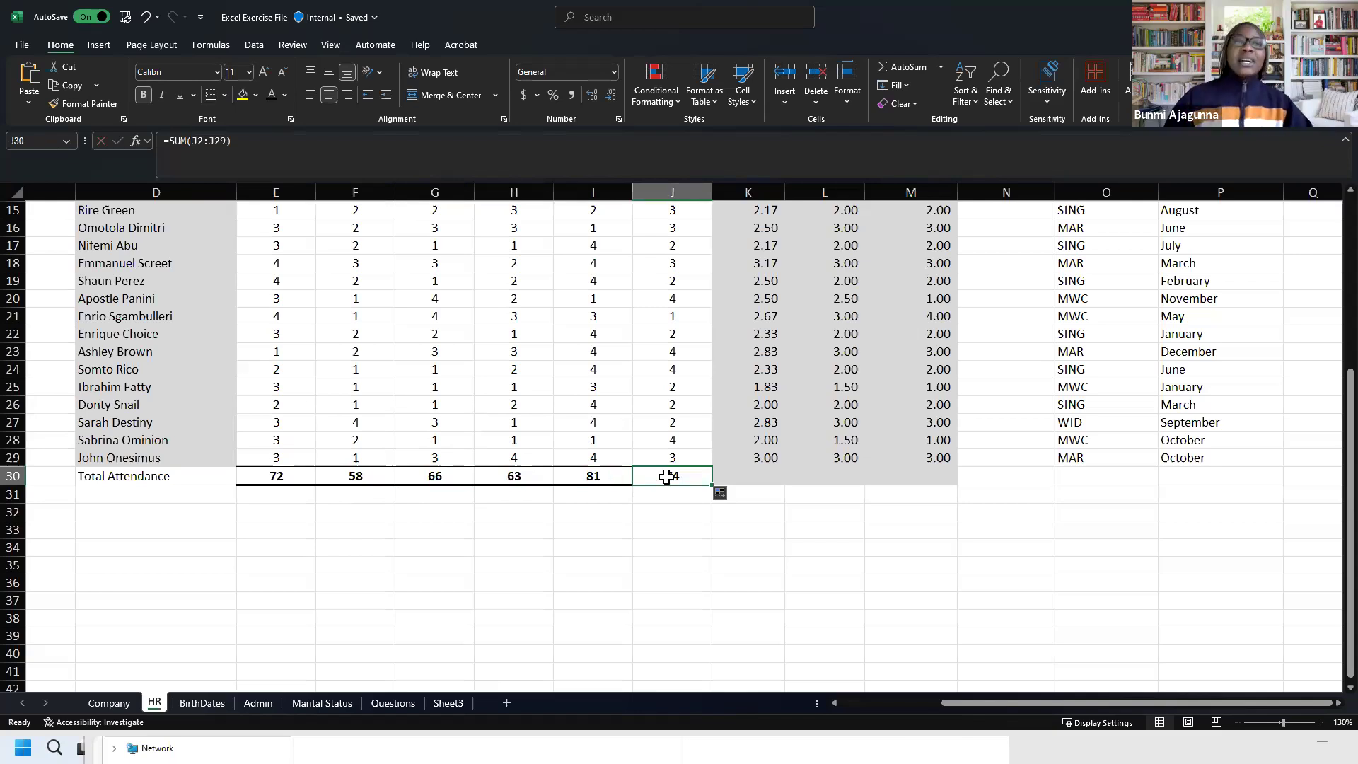
pyautogui.scroll(5, 554, 546)
pyautogui.scroll(-1, 549, 524)
pyautogui.scroll(1, 679, 507)
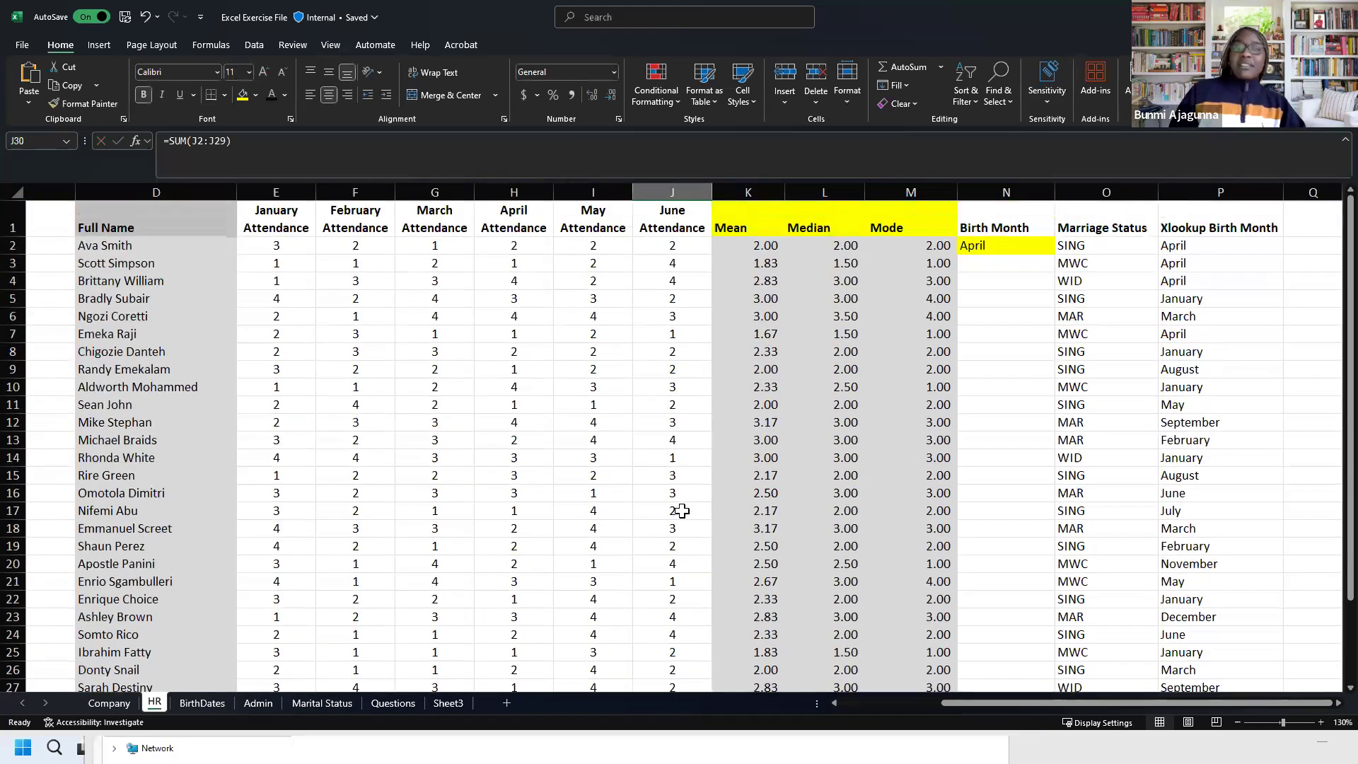